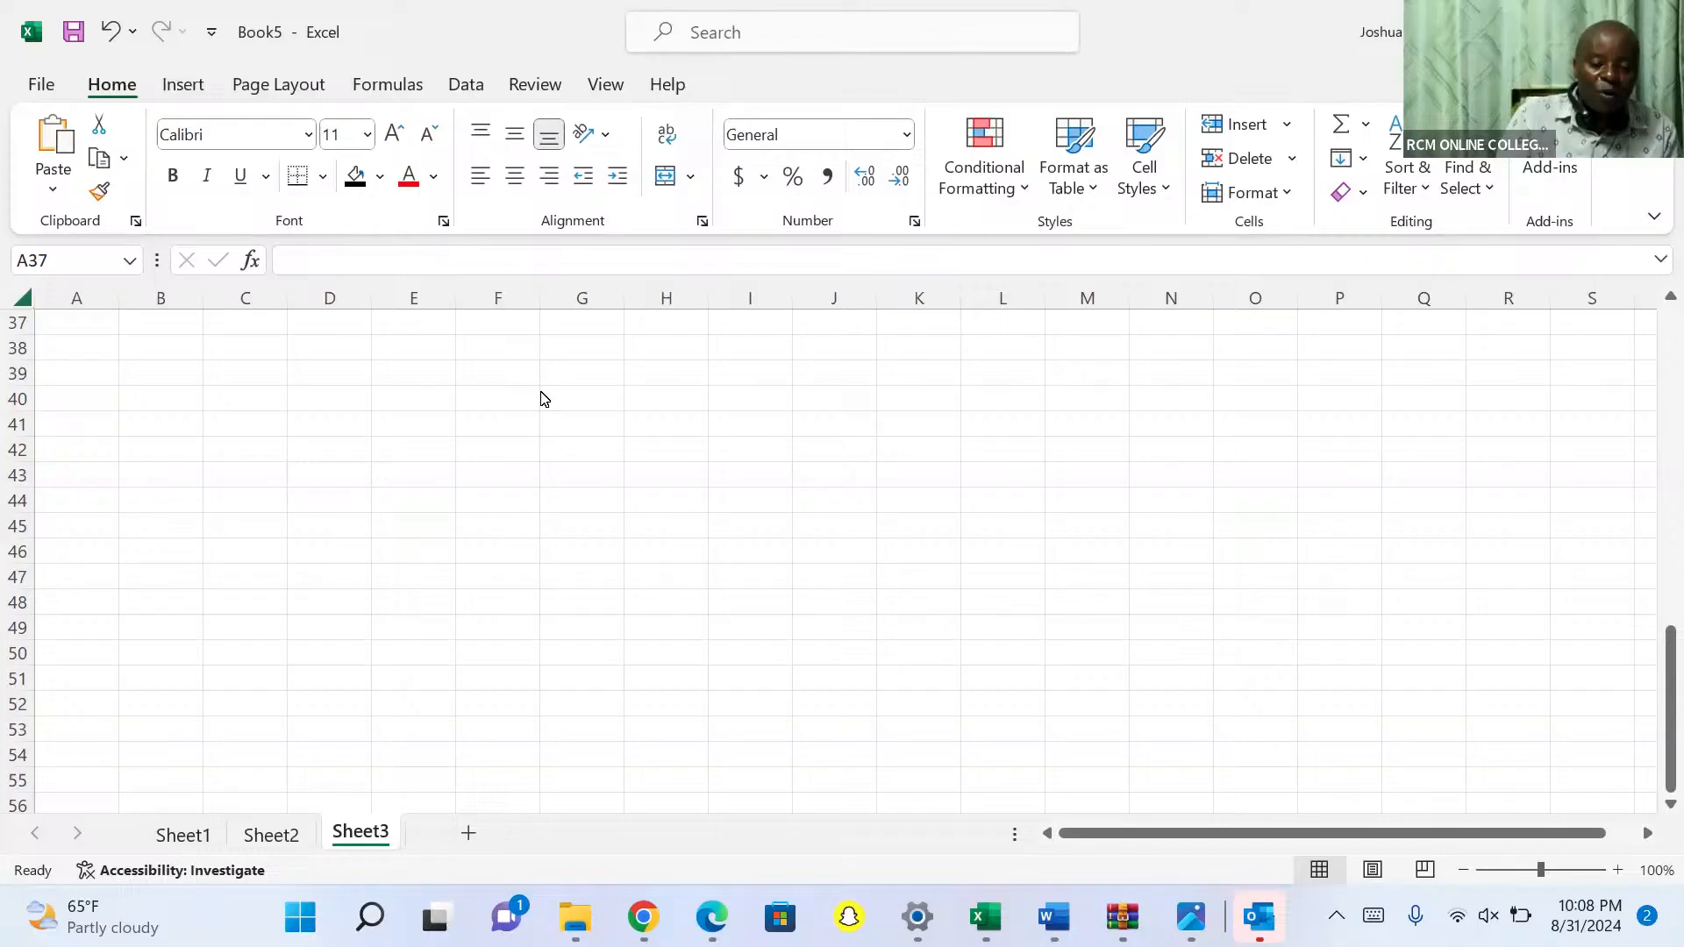
# Enter the label Loan in cell G41 and the loan amount 15,000,000 beside it in H41
pyautogui.click(578, 424)
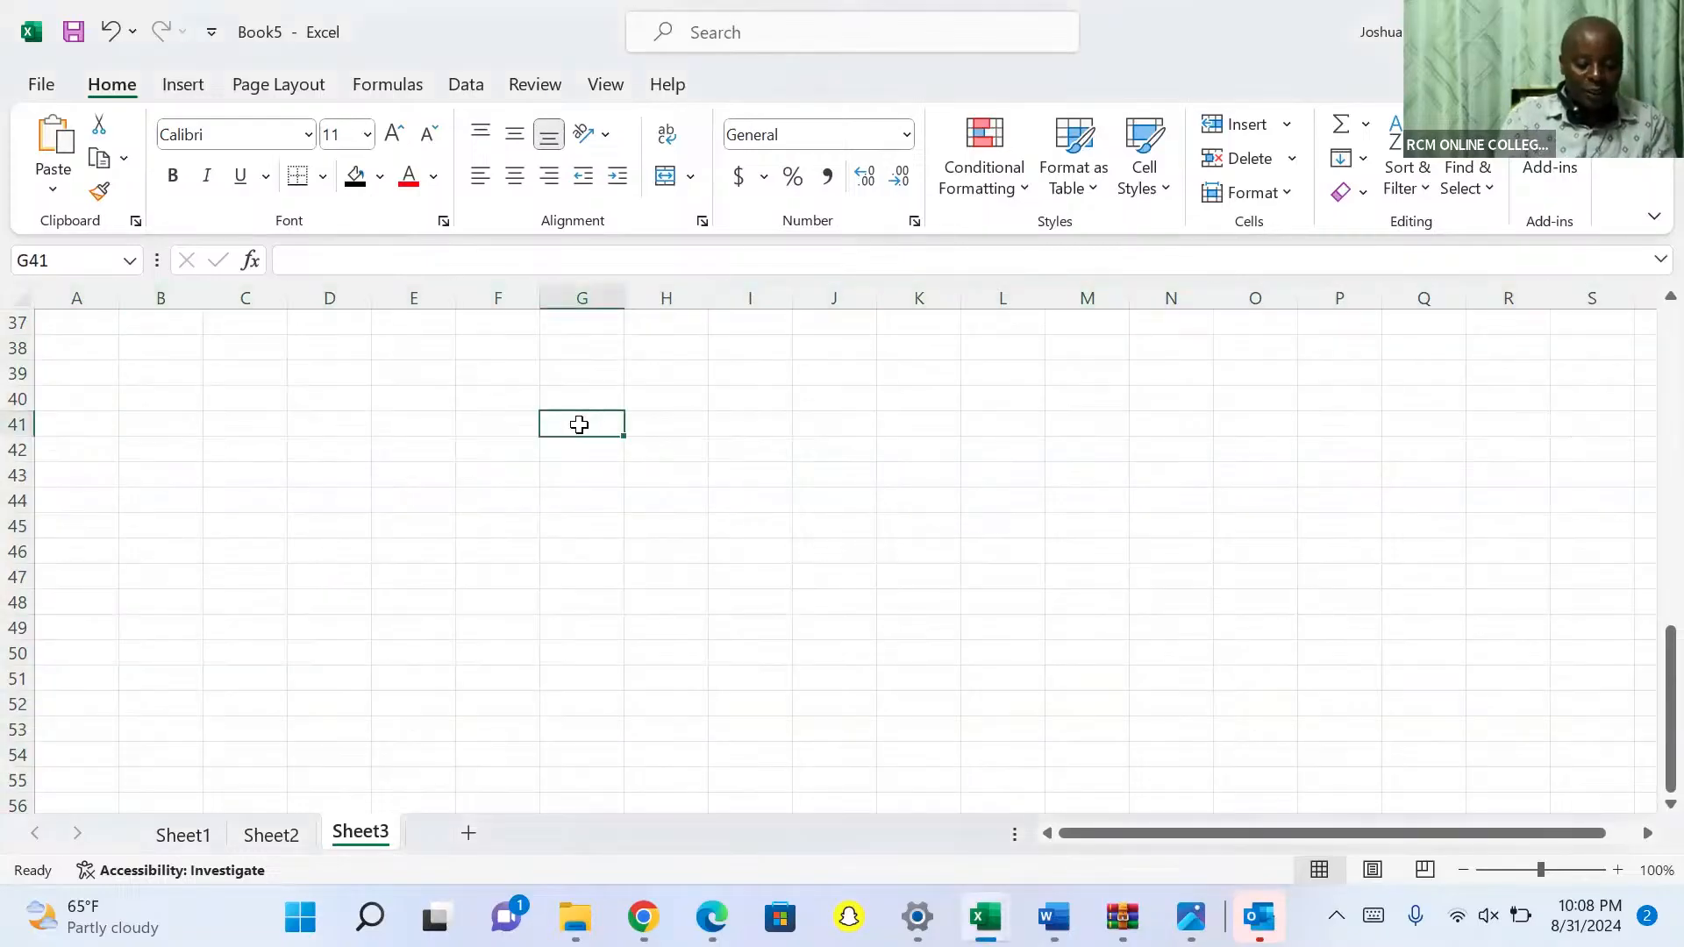
pyautogui.write('Loan')
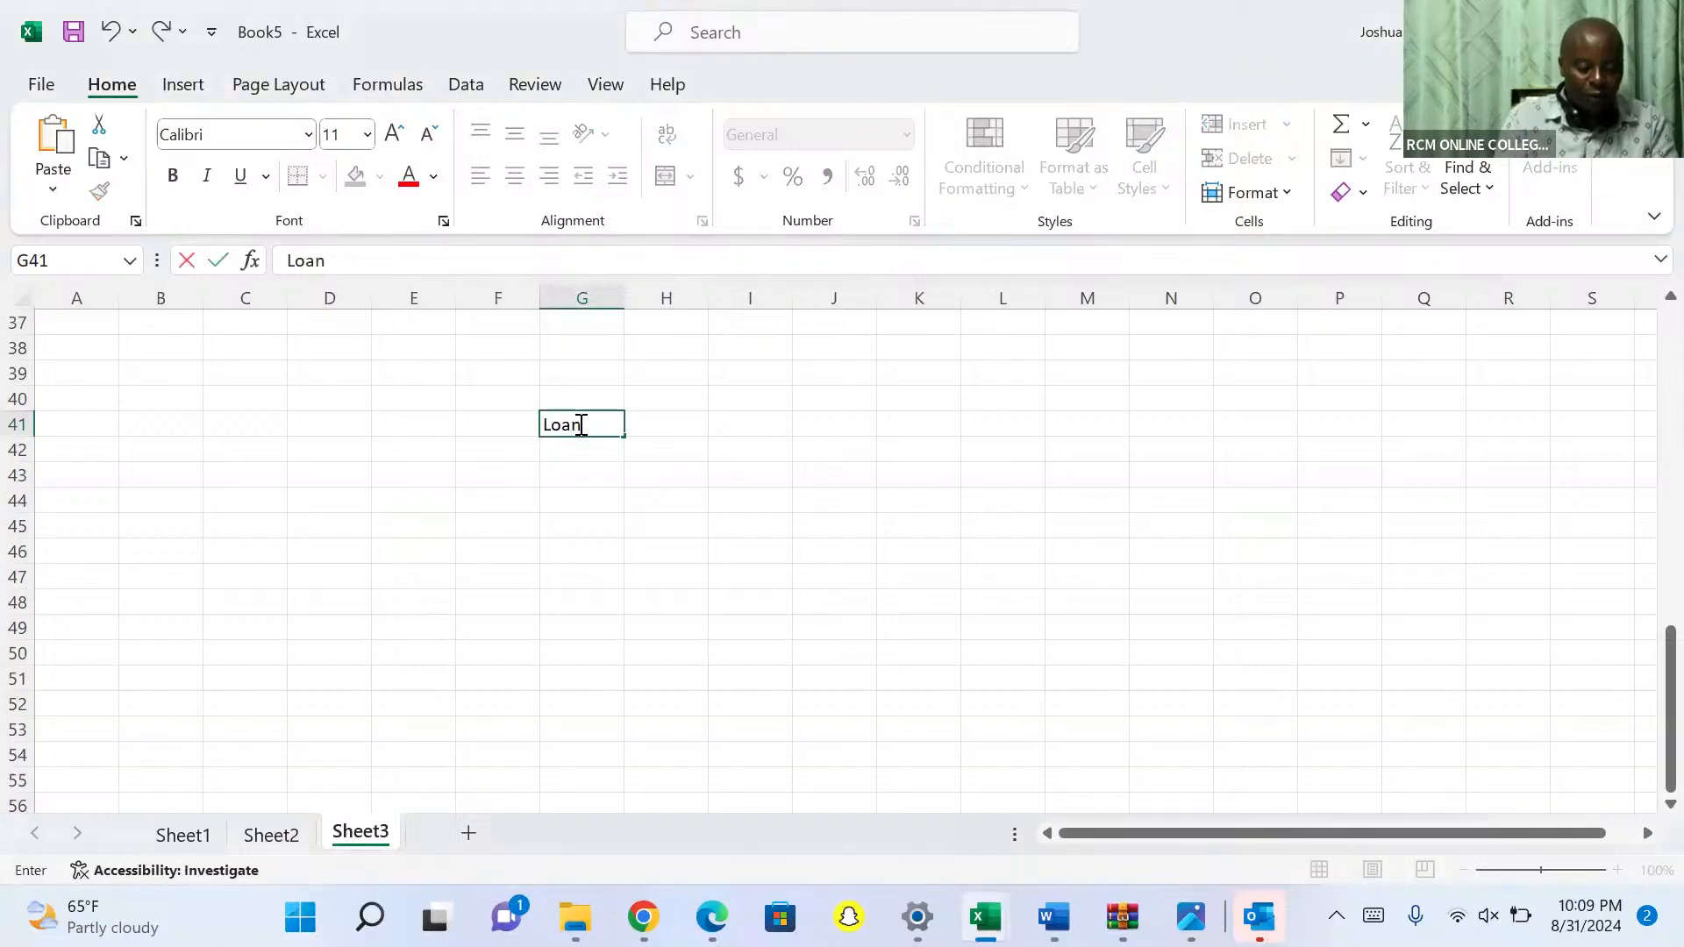
pyautogui.press('Tab')
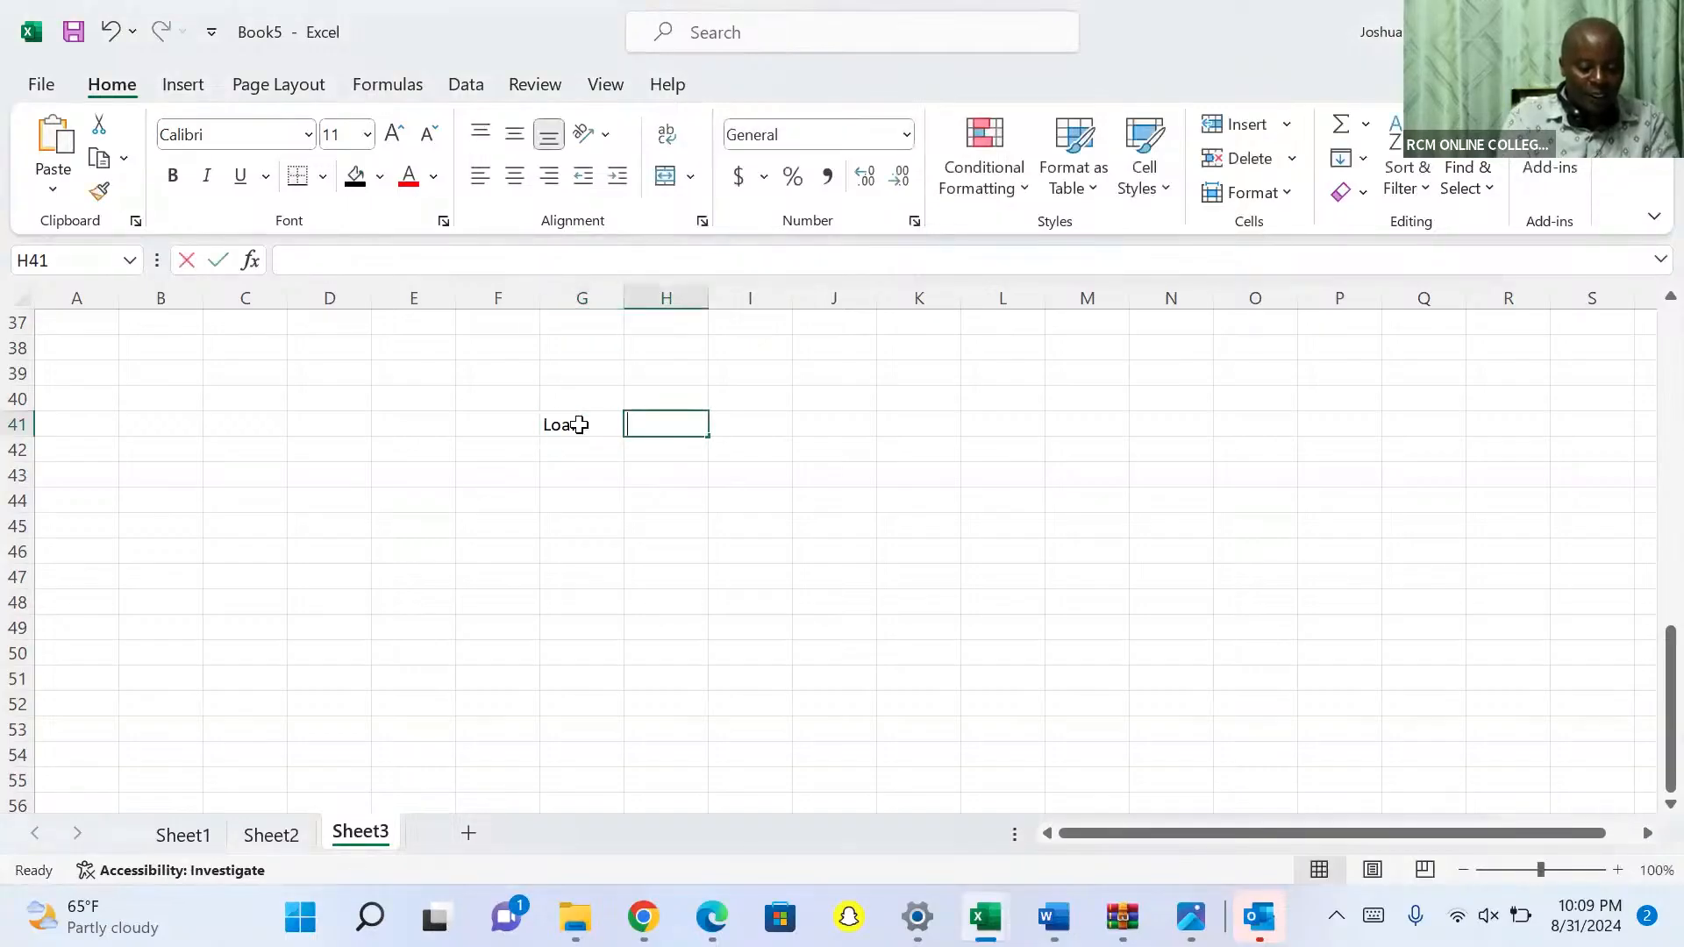
pyautogui.write('15')
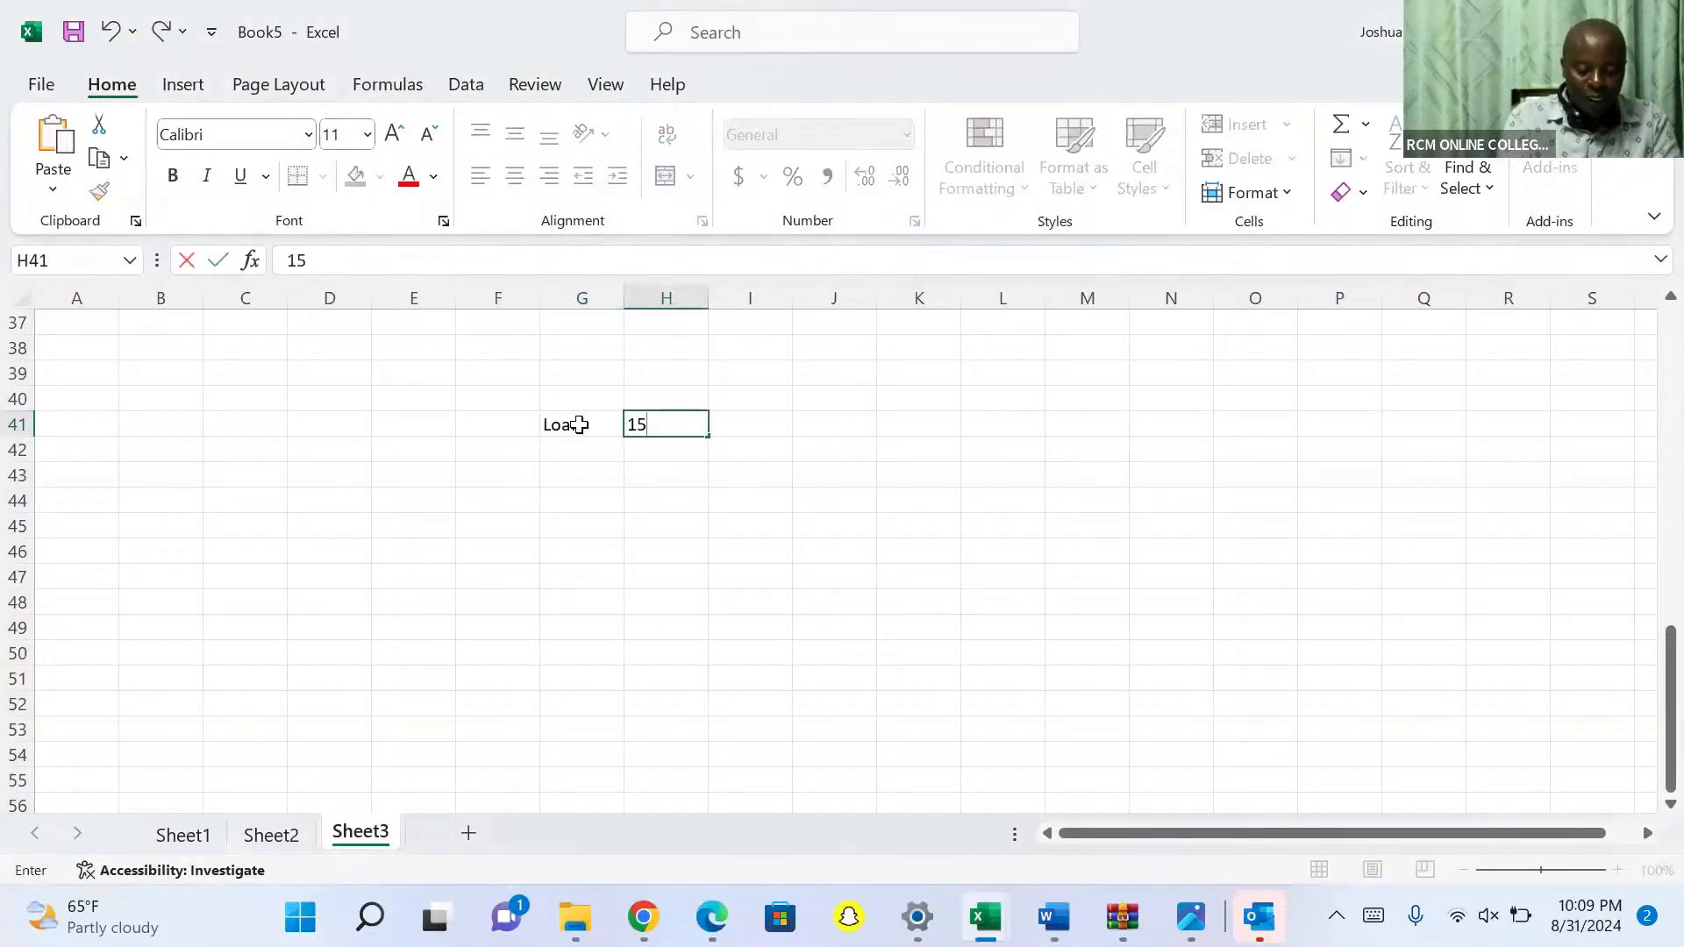
pyautogui.write(',000')
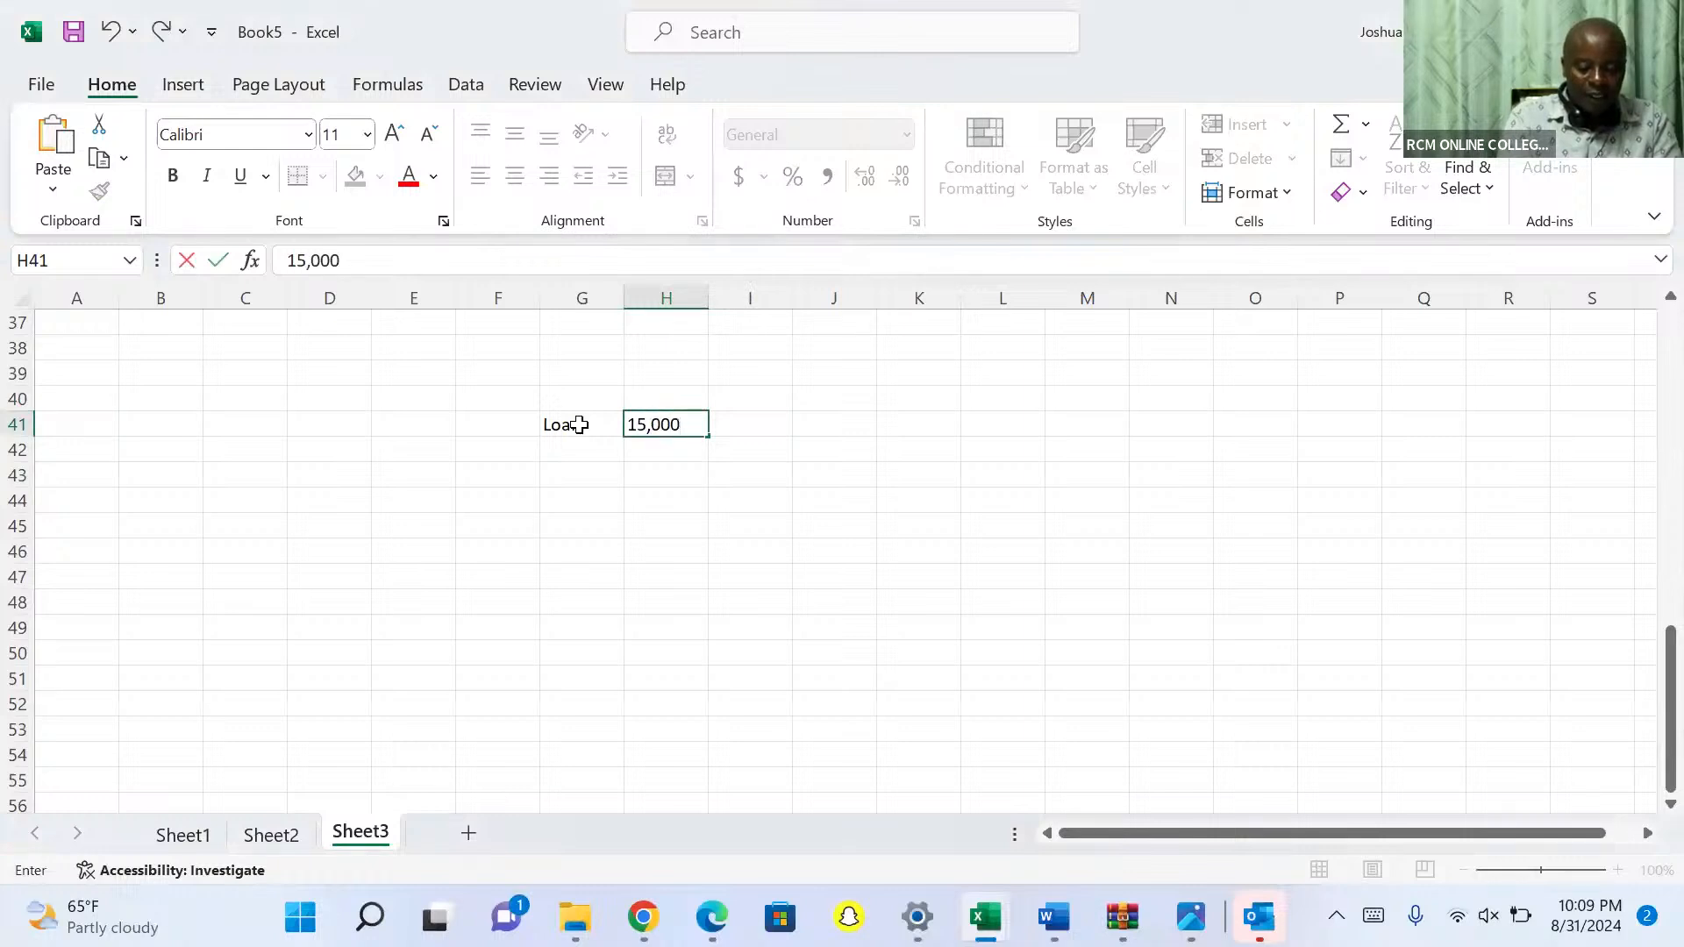
pyautogui.write(',000')
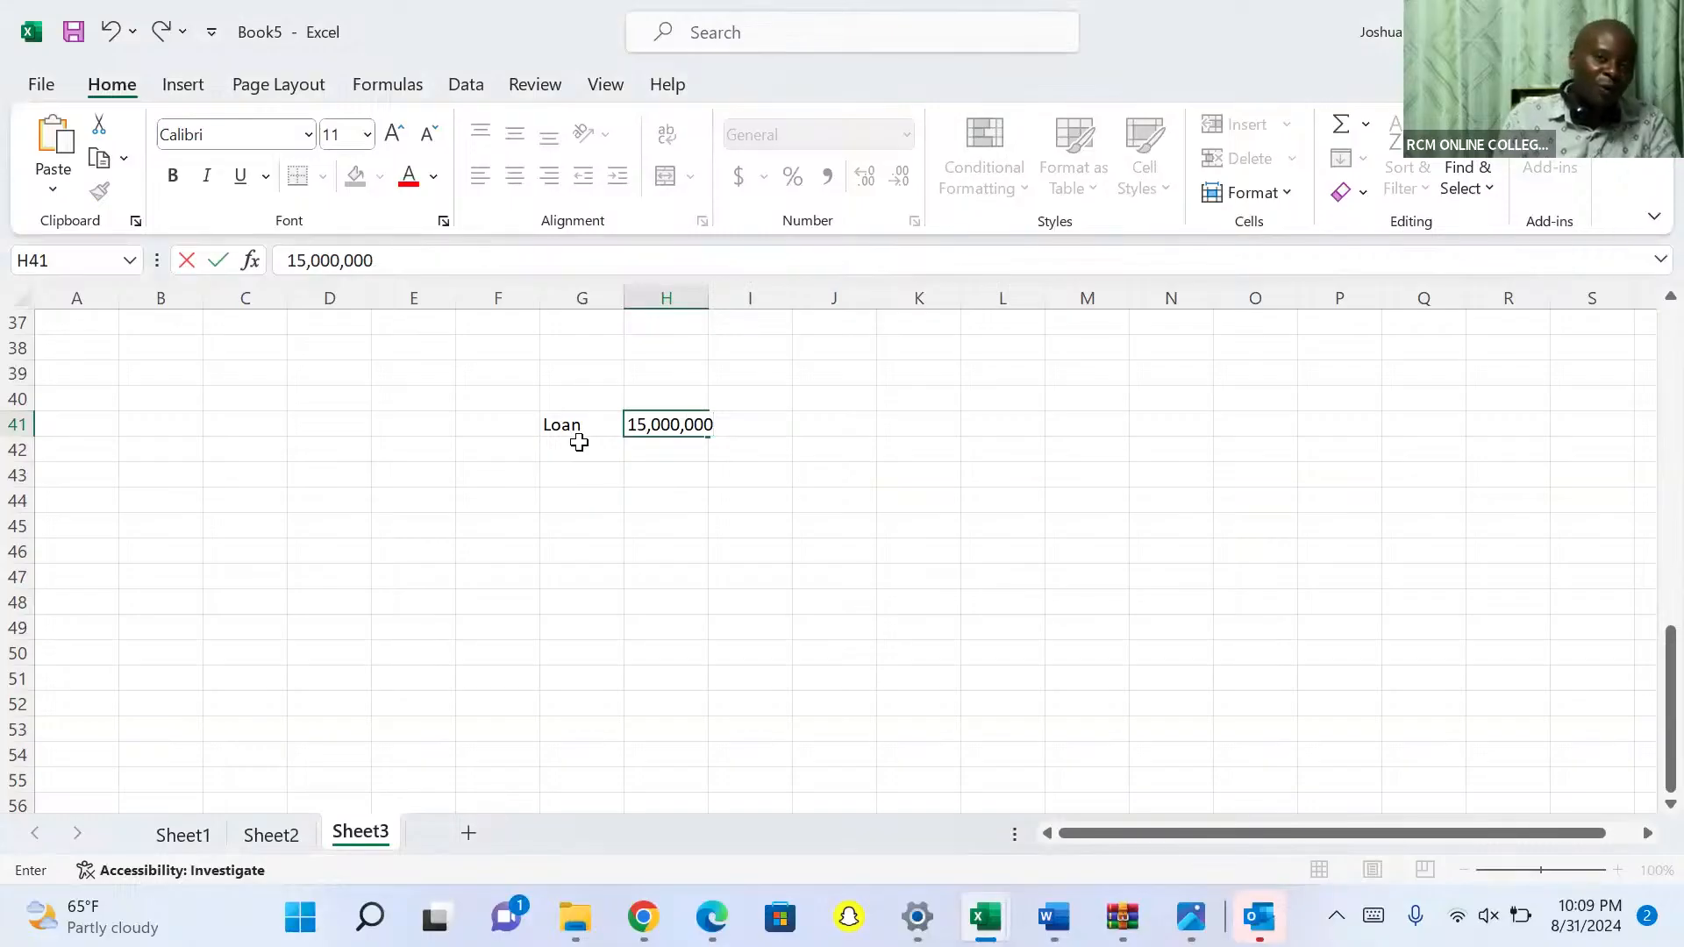
# Enter the label NOY in G42 and the number of years, 10, in H42
pyautogui.click(579, 443)
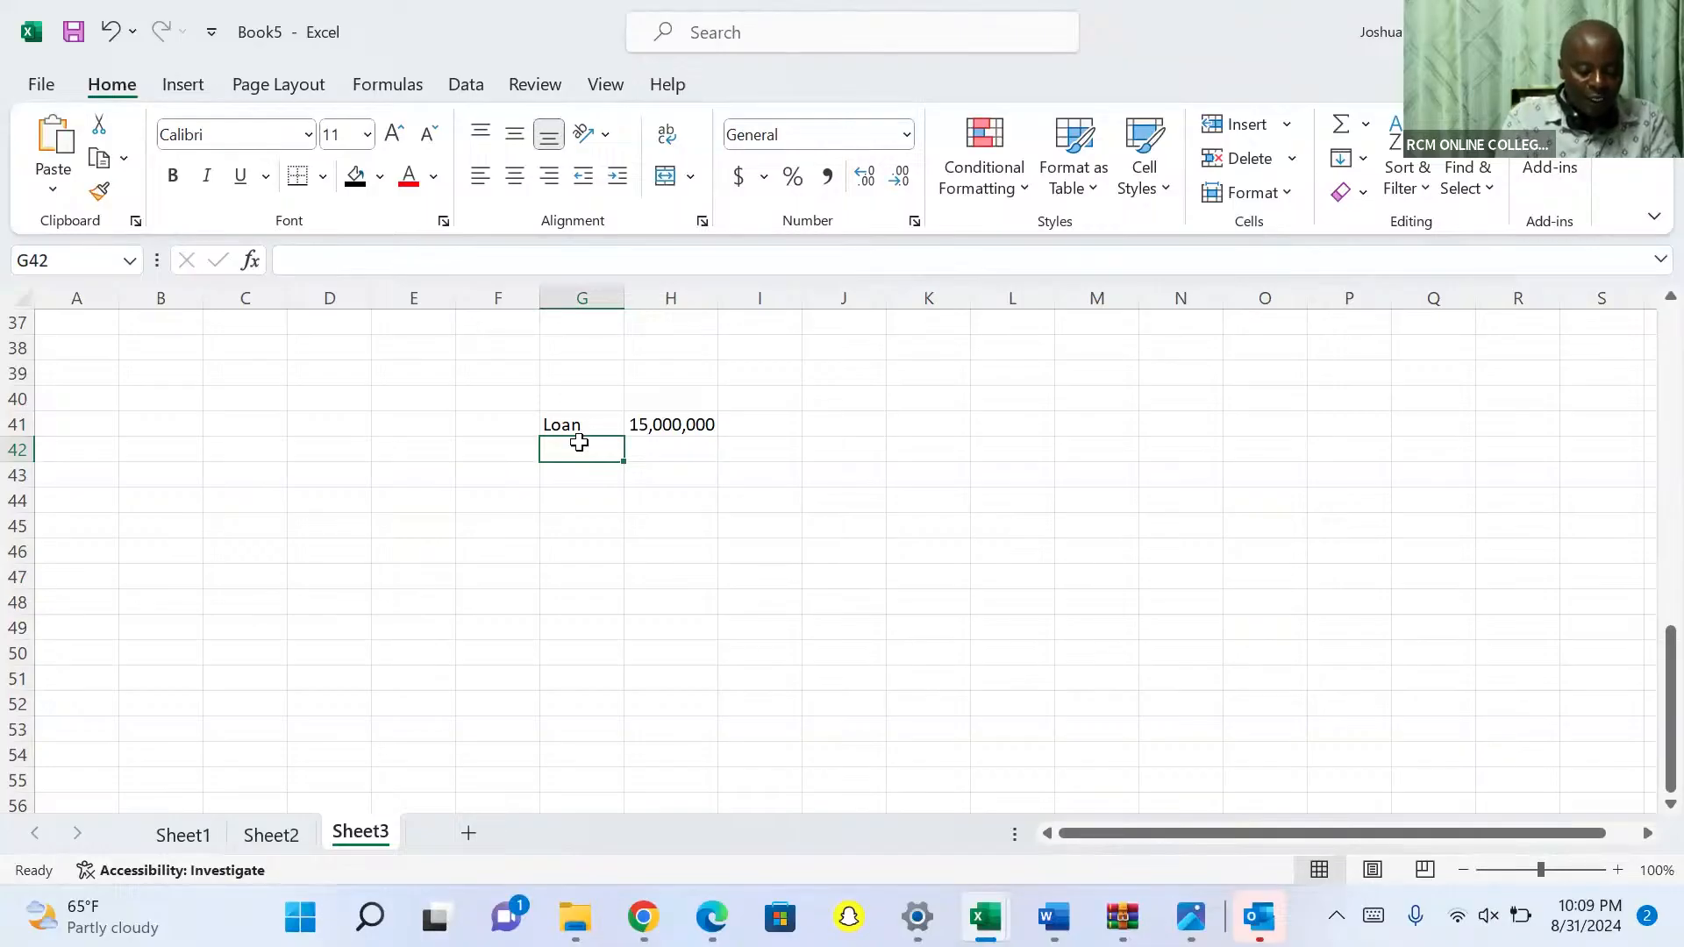
pyautogui.write('NOY')
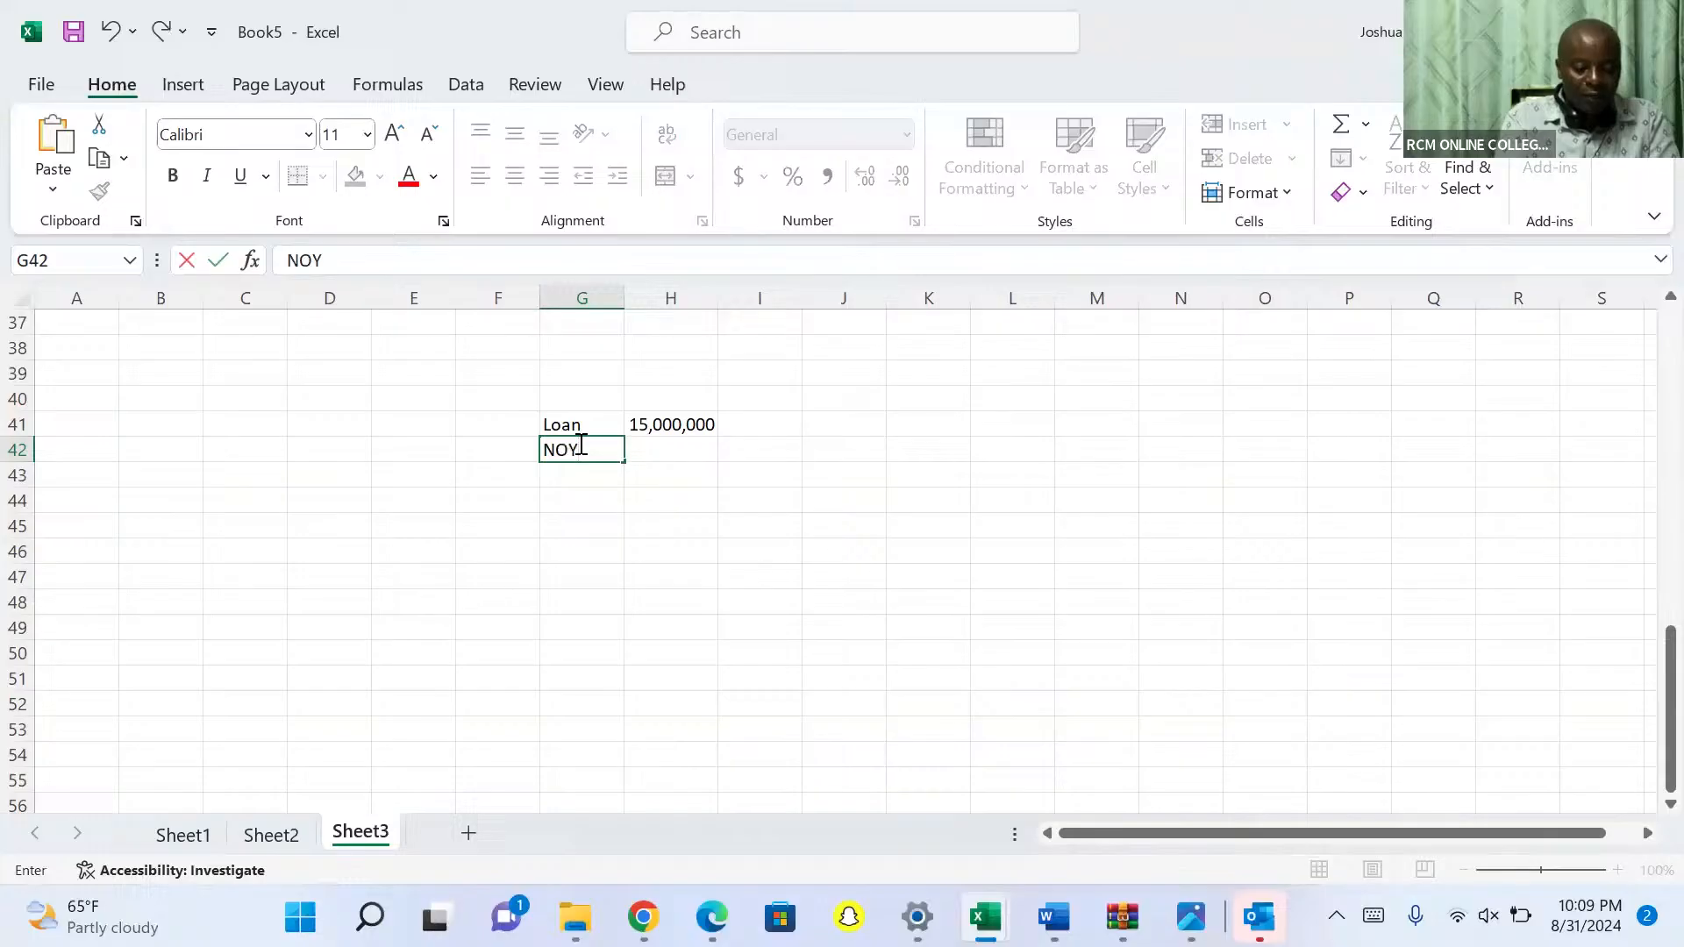
pyautogui.press('Tab')
pyautogui.write('10')
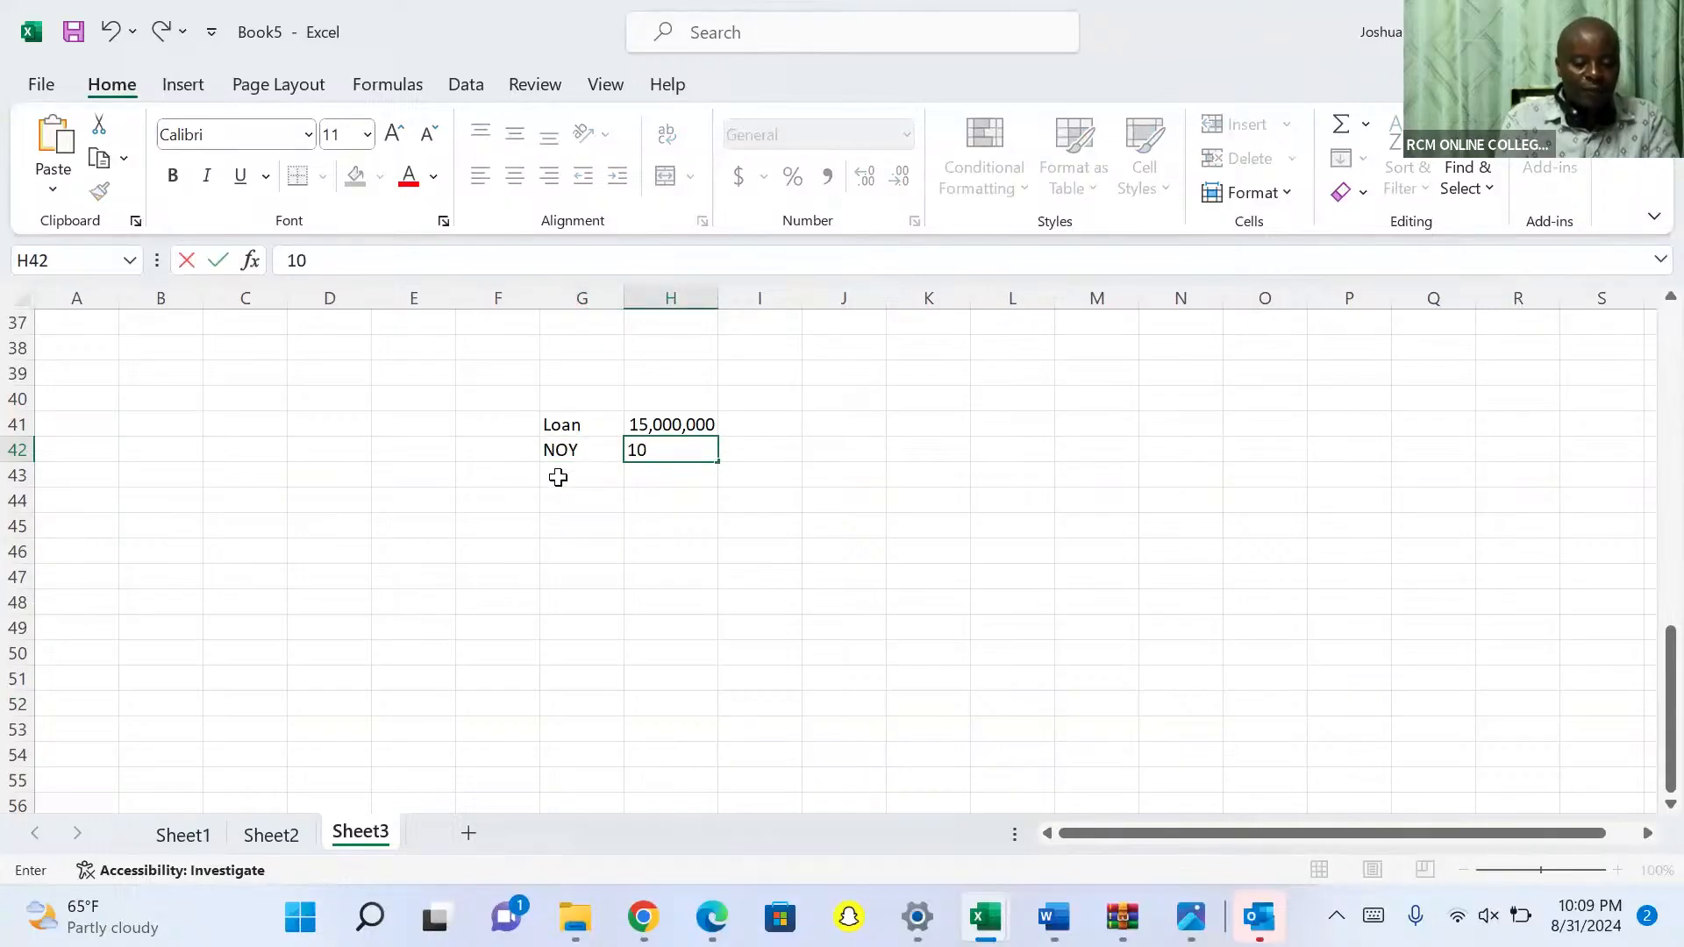
# Enter the label Int pa in G43 and the annual interest rate 18% in H43
pyautogui.click(557, 478)
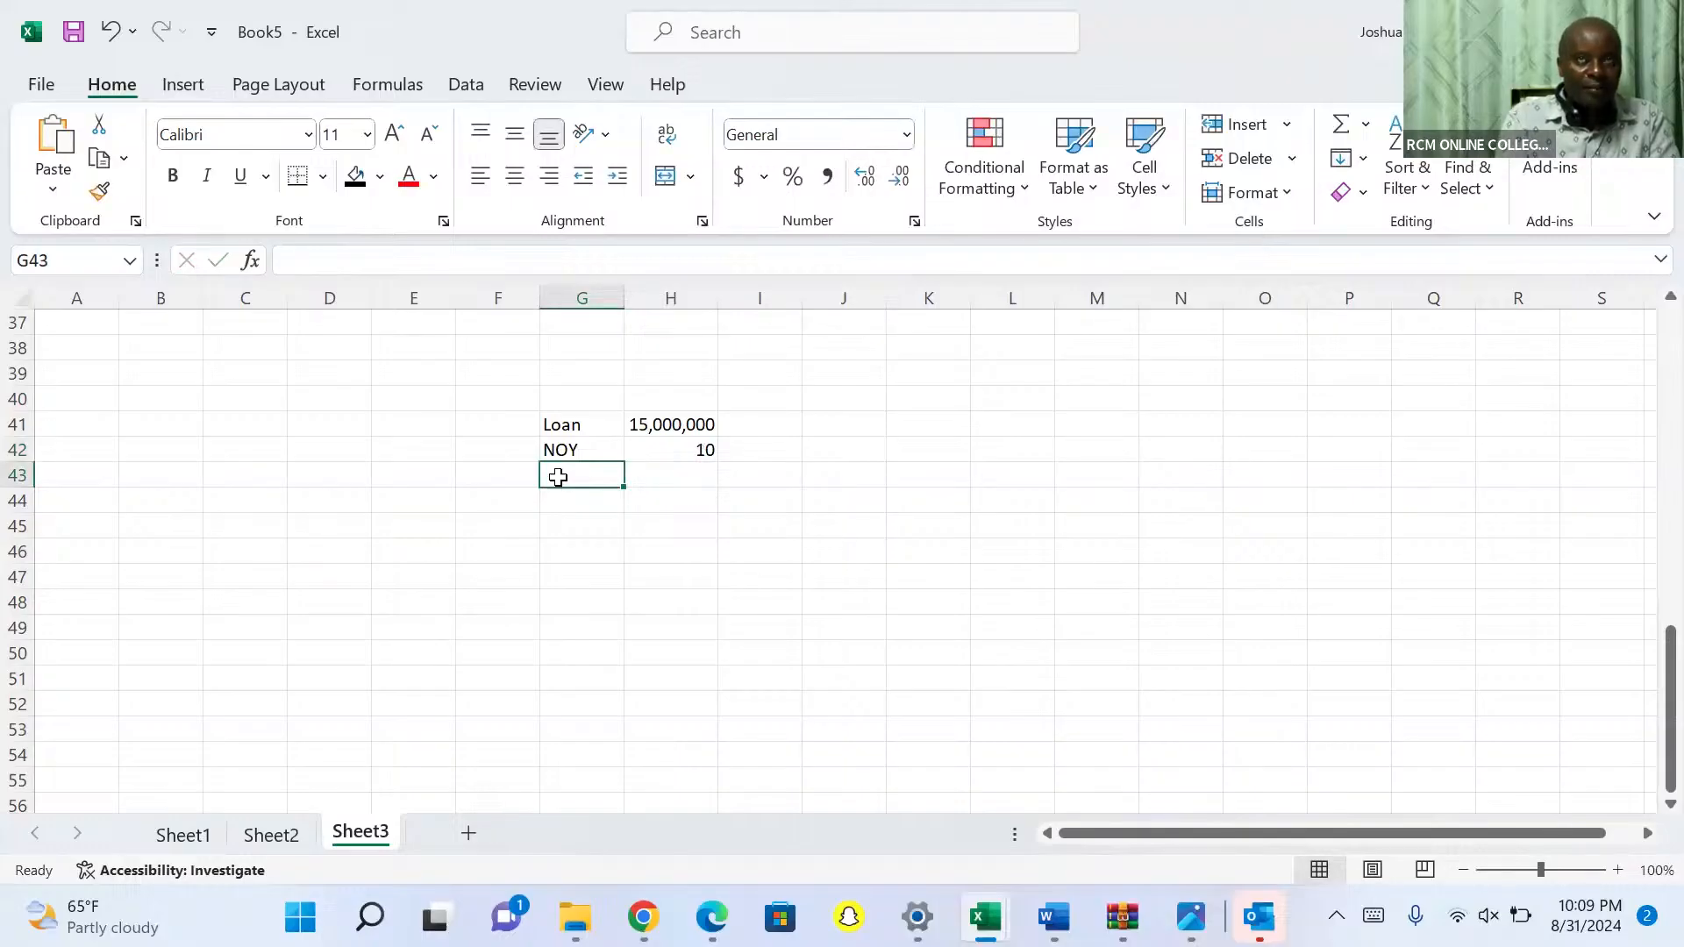
pyautogui.write('Int')
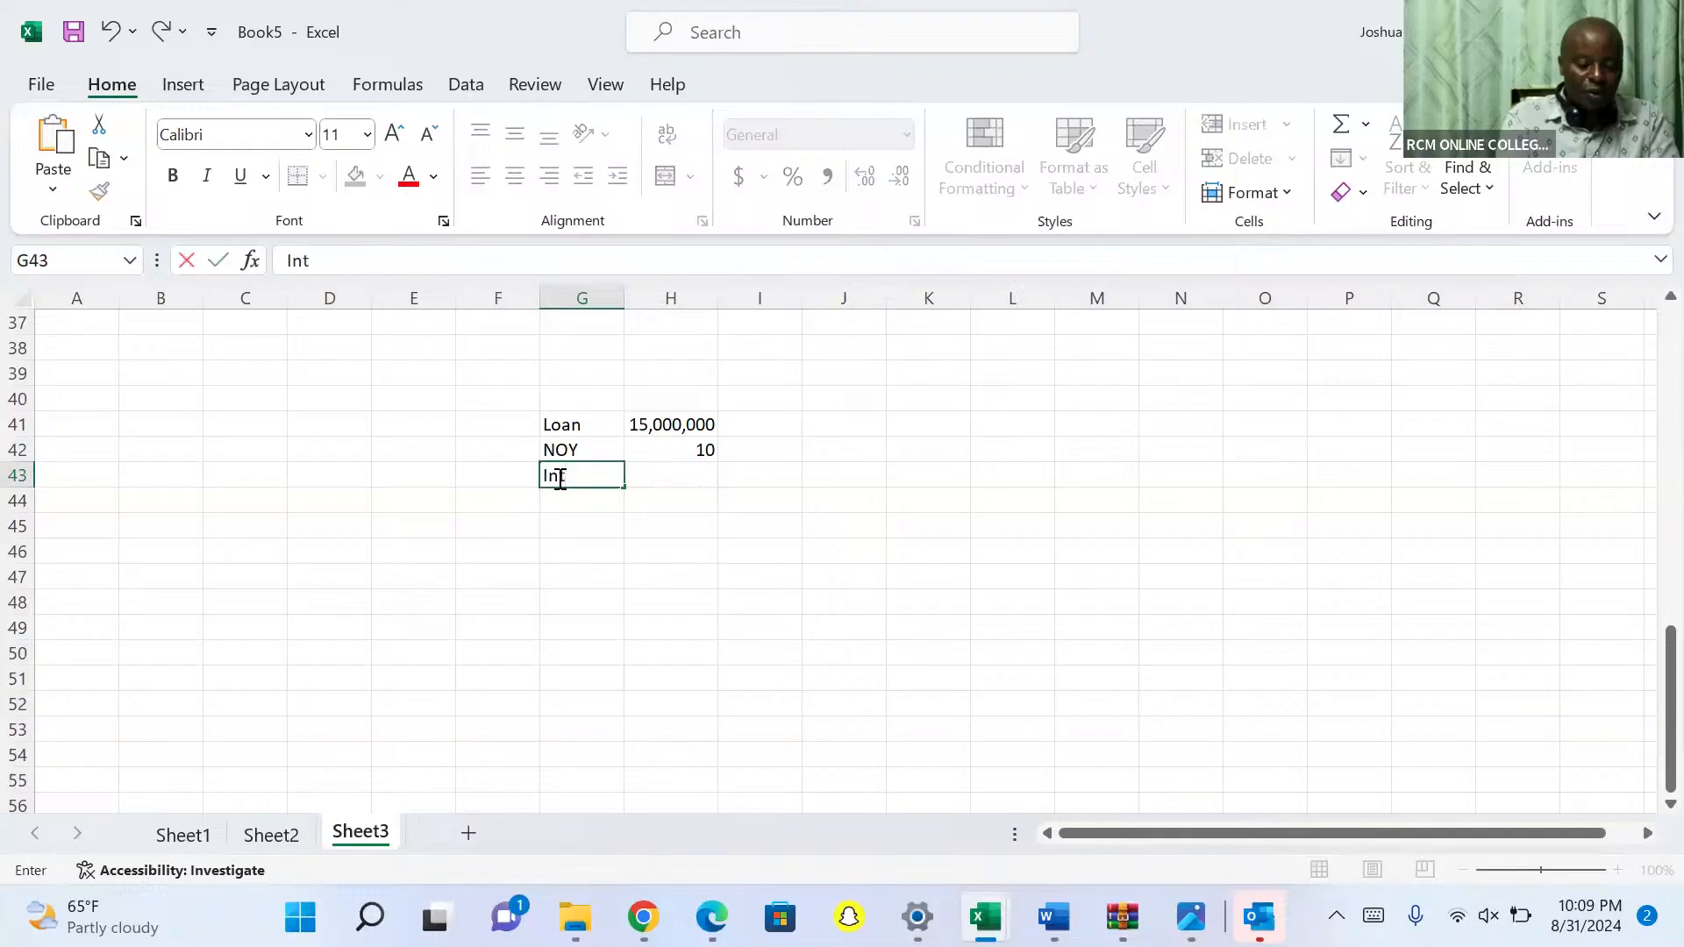
pyautogui.write(' pa')
pyautogui.click(702, 476)
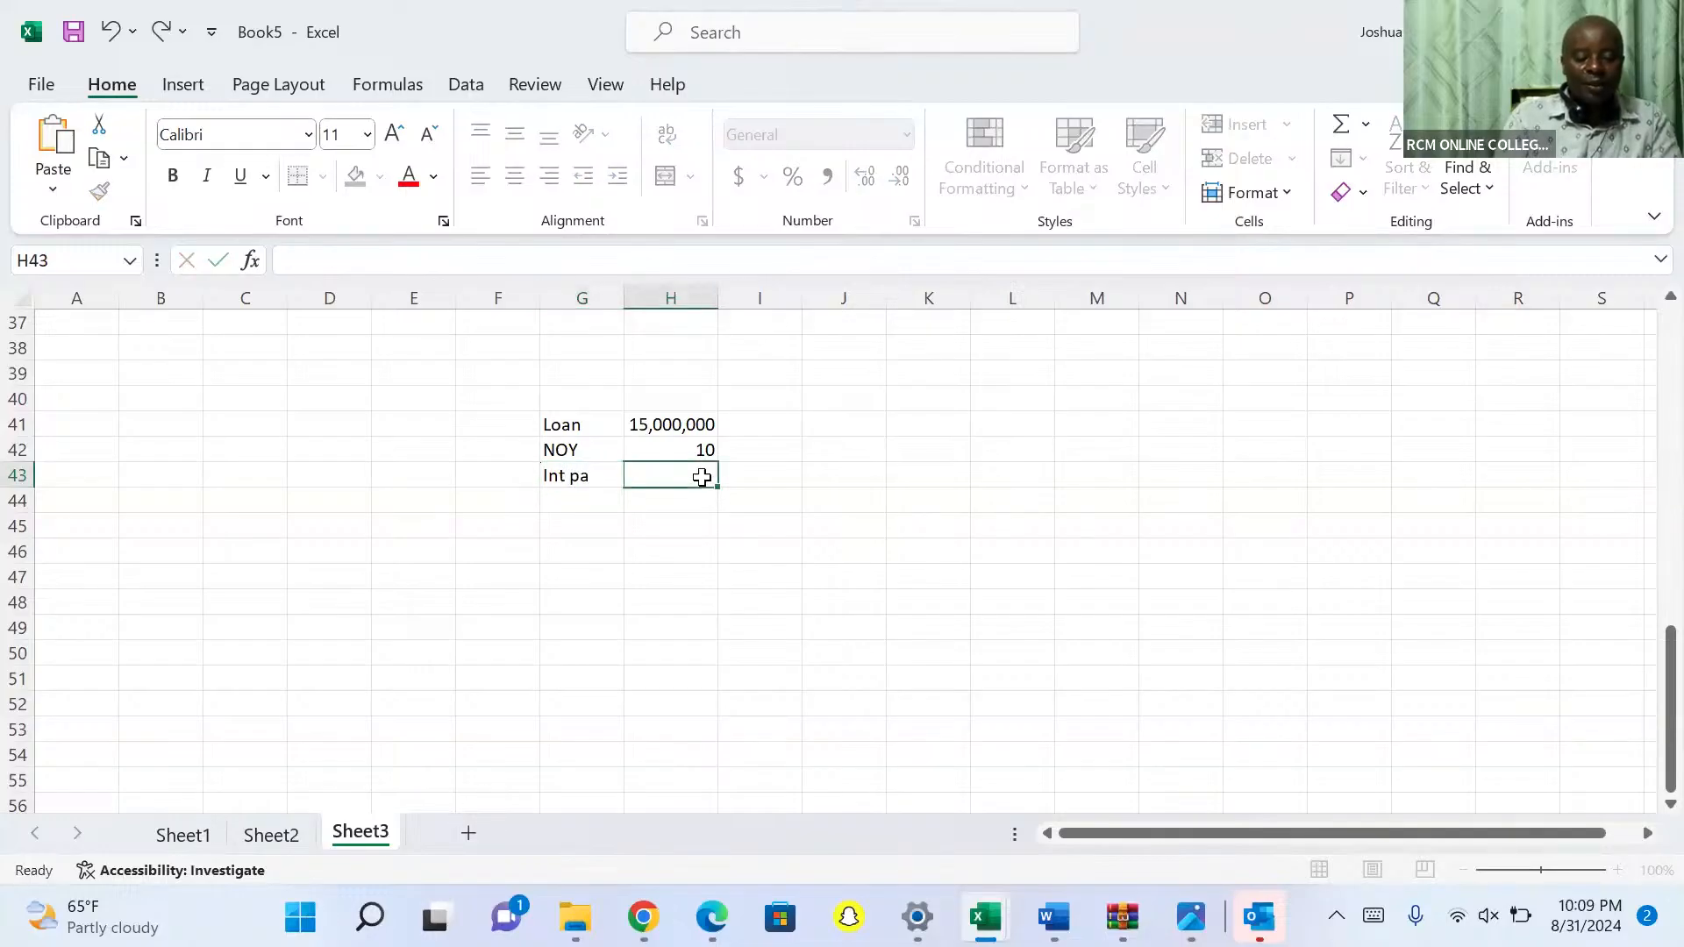
pyautogui.write('1')
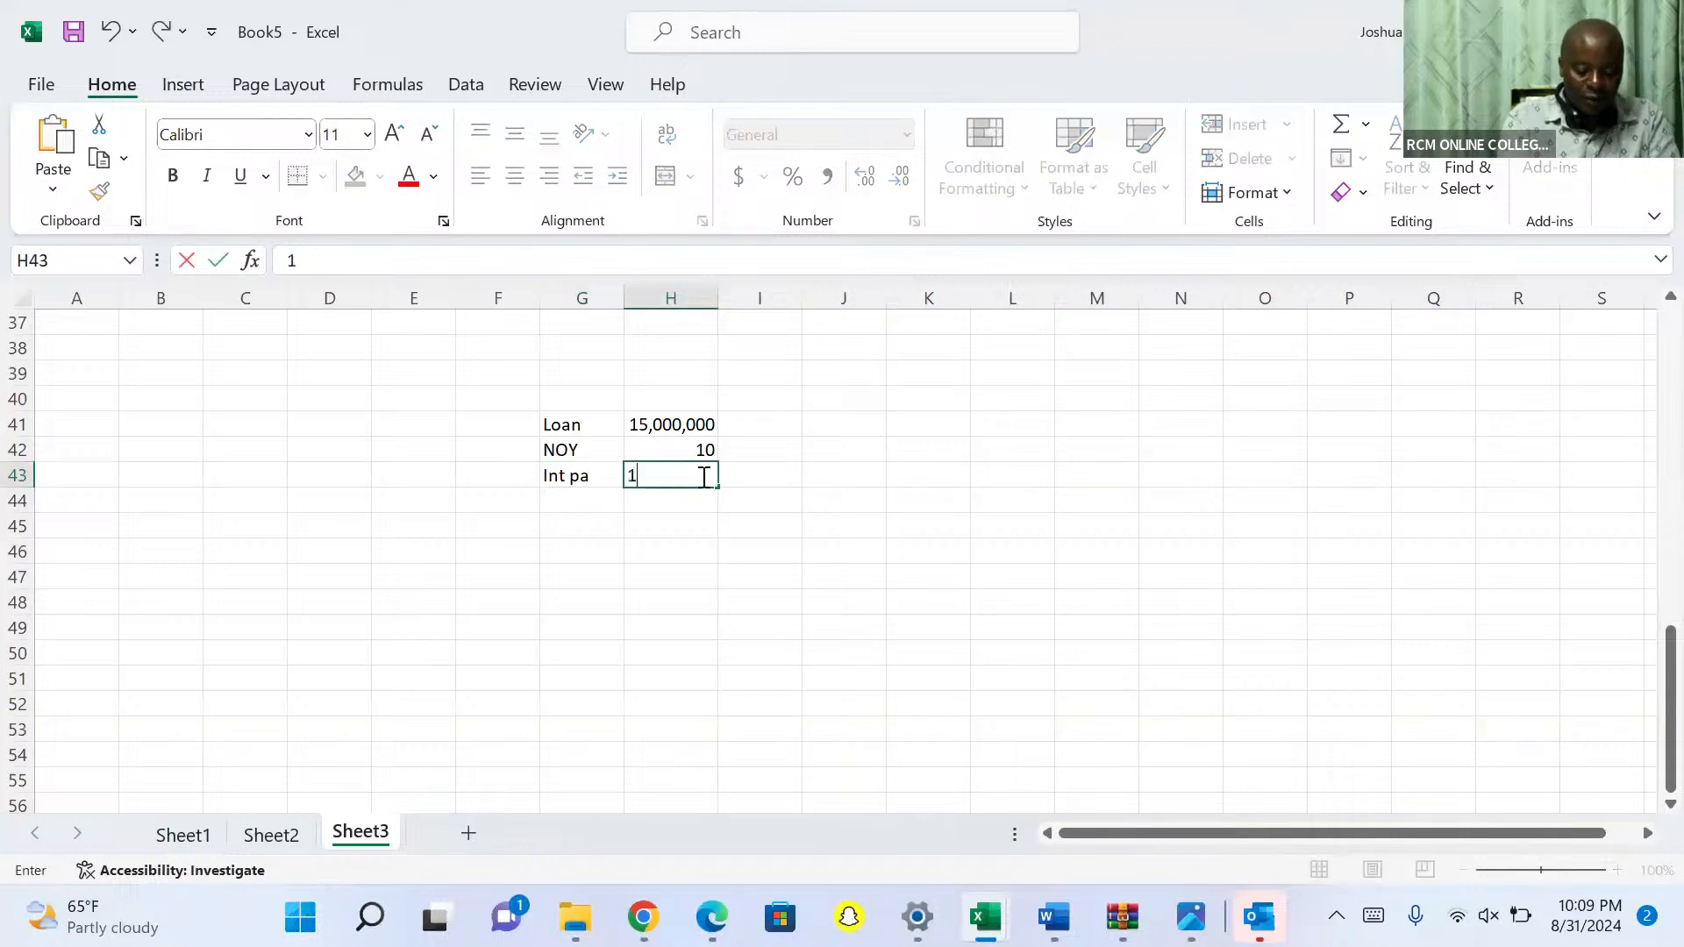
pyautogui.write('8%')
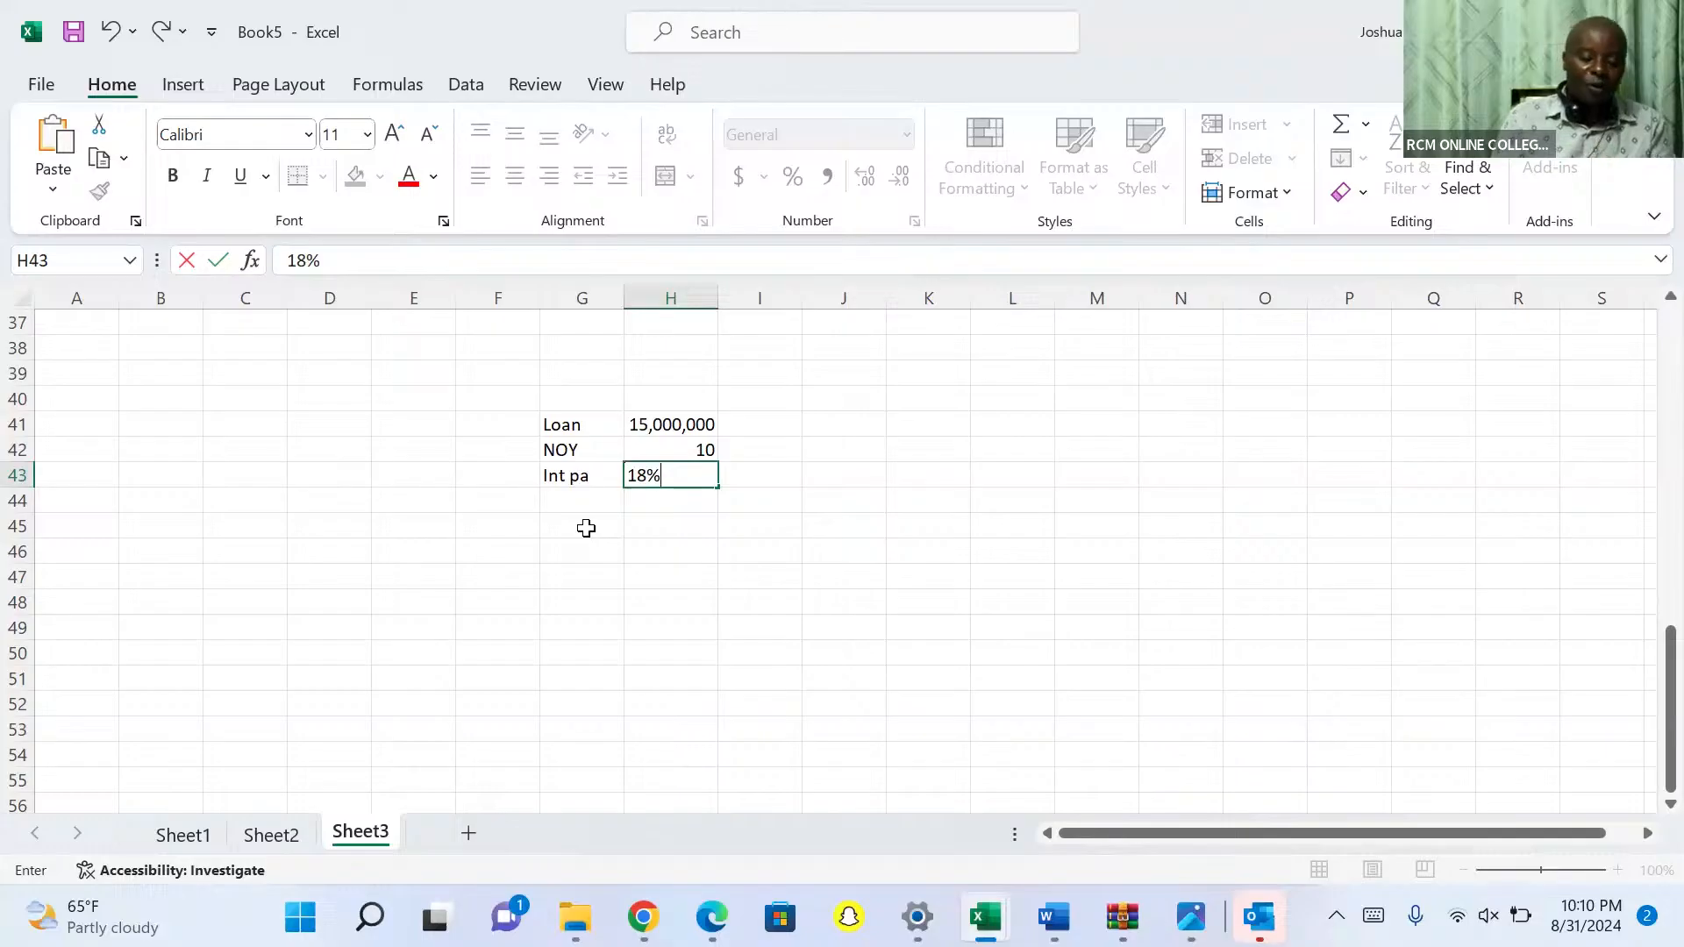
# Label G44 NOM and calculate the number of months in H44 with the formula =H42*12
pyautogui.click(586, 528)
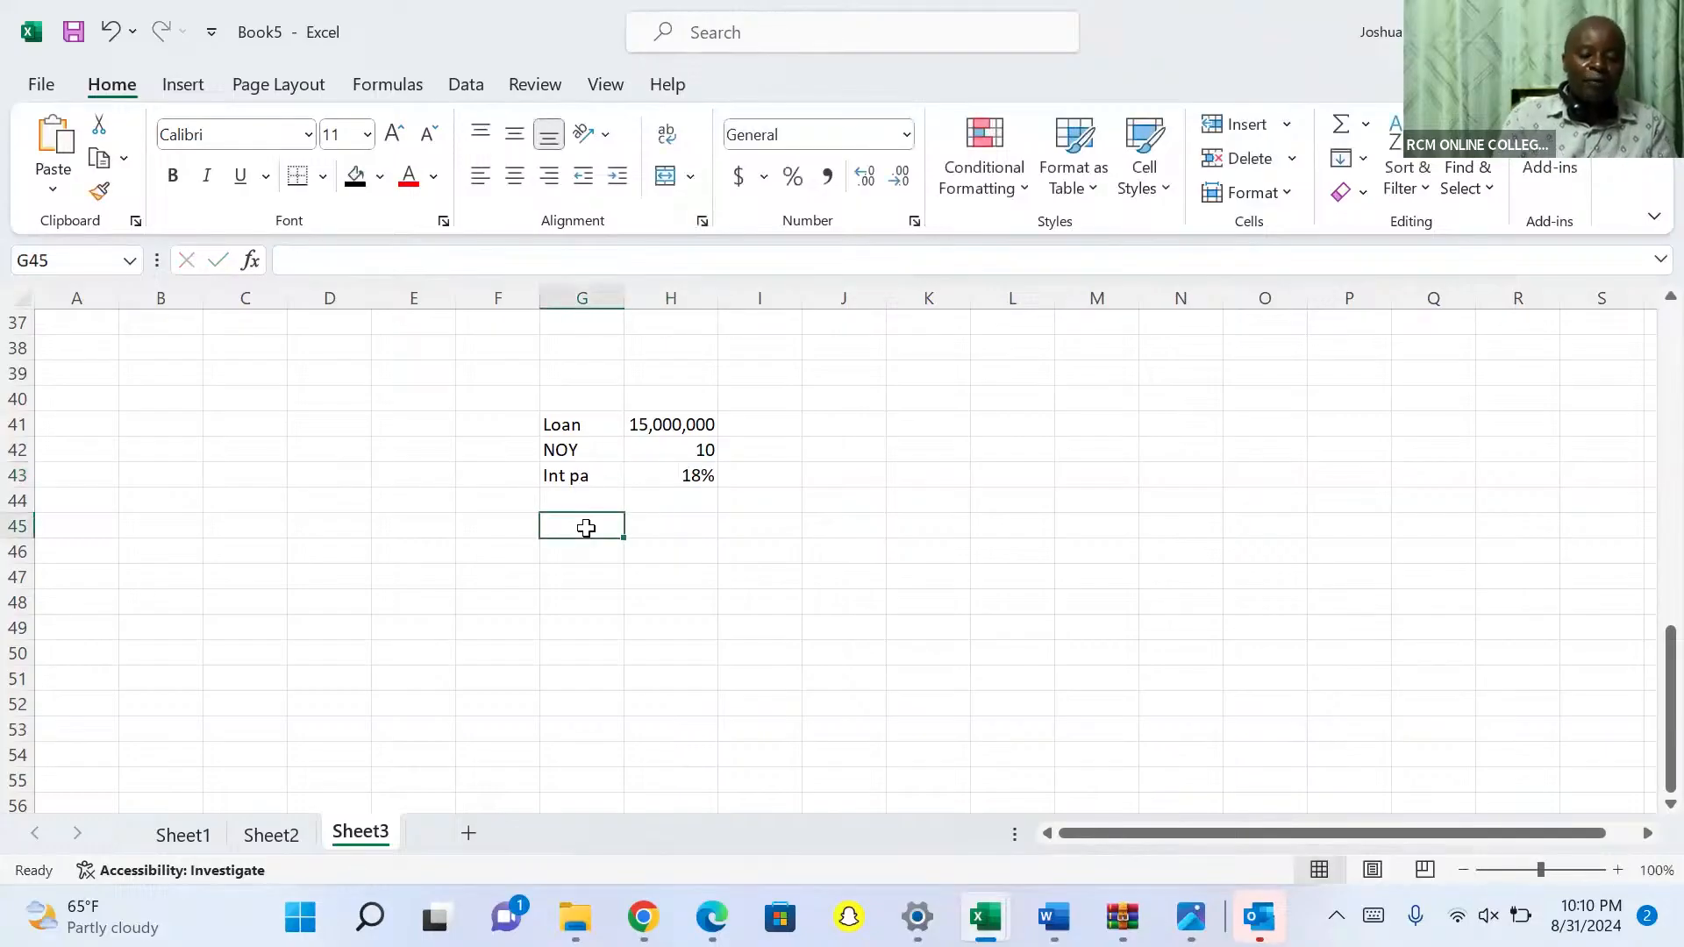
pyautogui.click(583, 508)
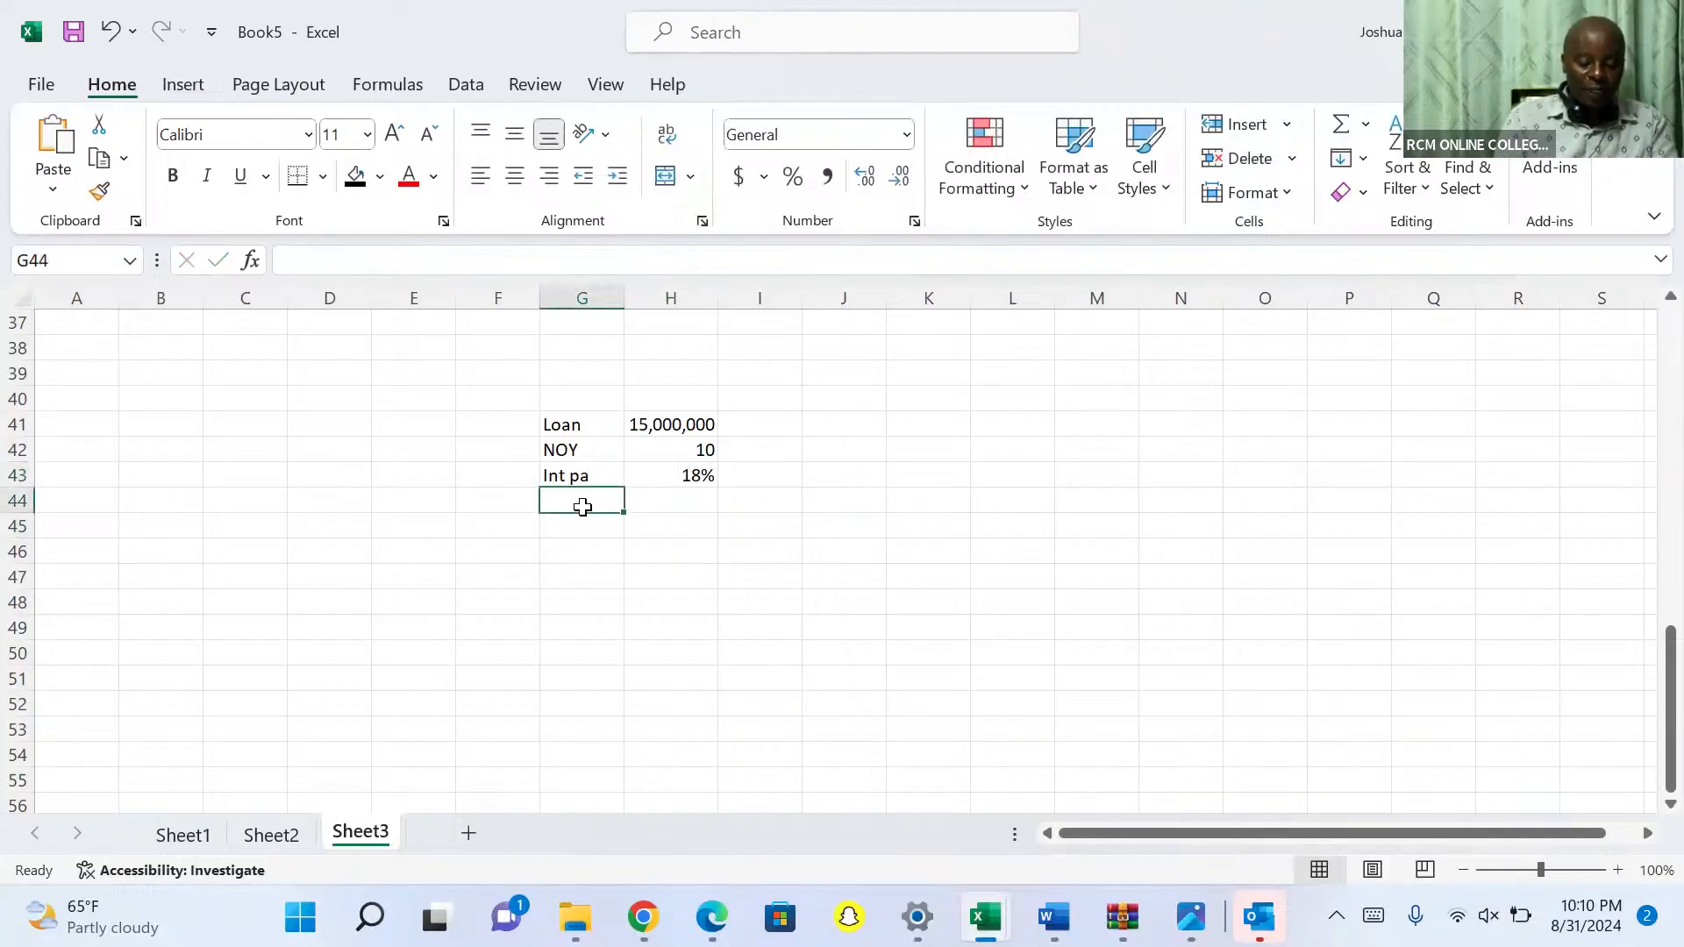
pyautogui.write('NOM')
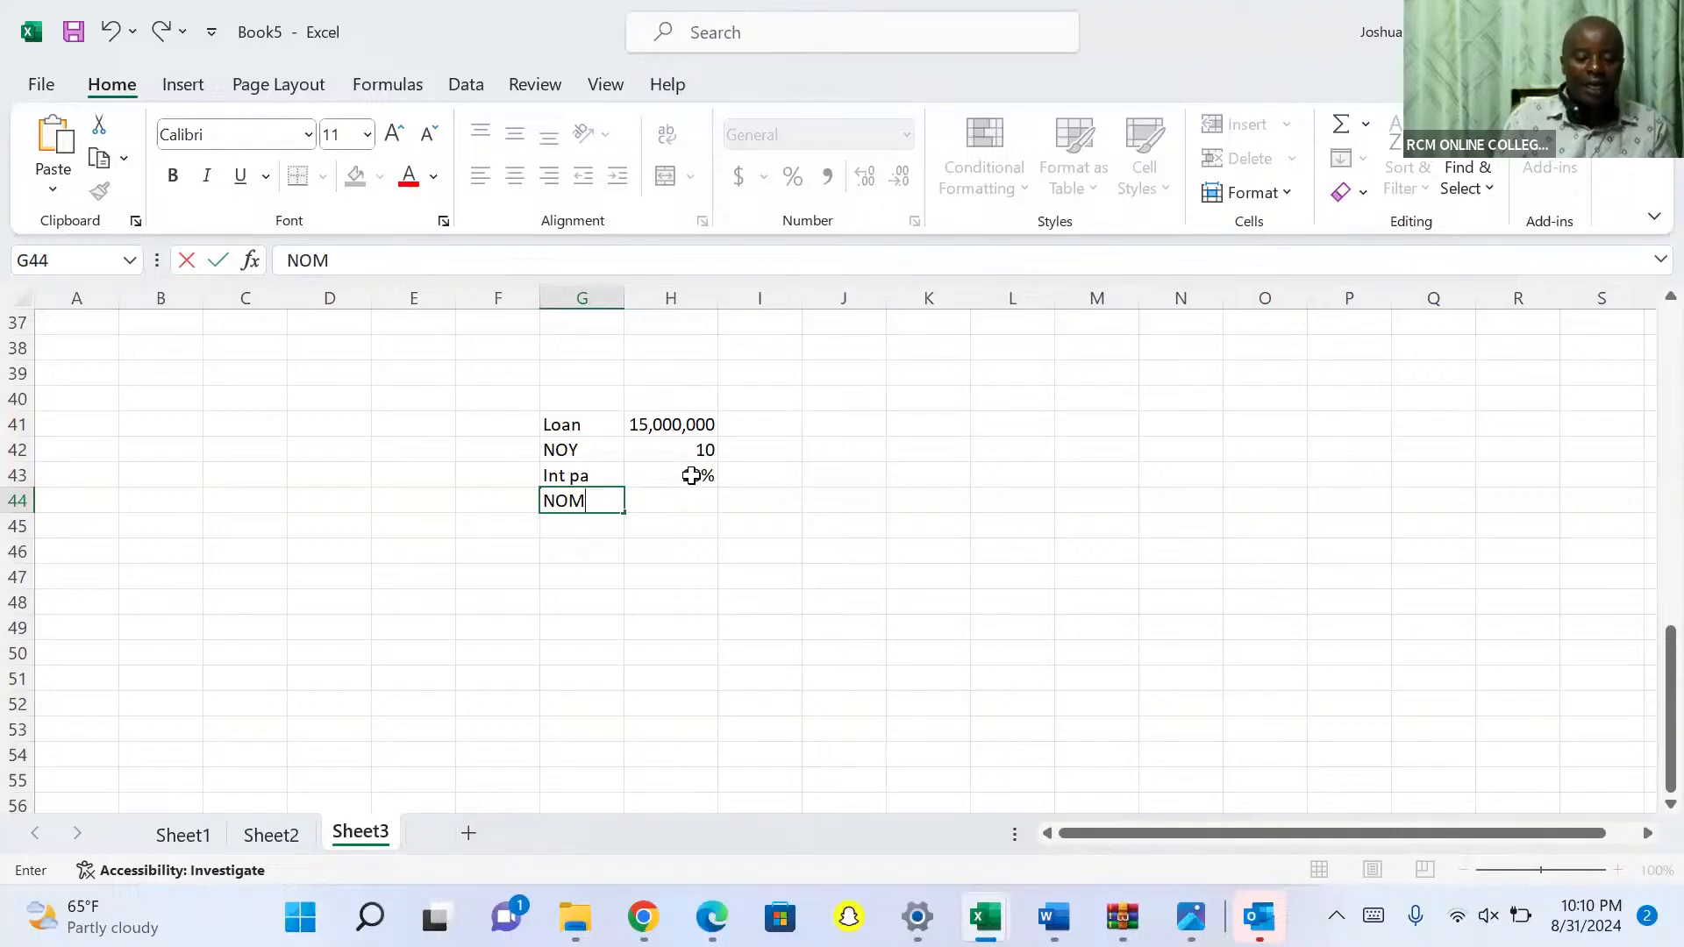
pyautogui.click(692, 498)
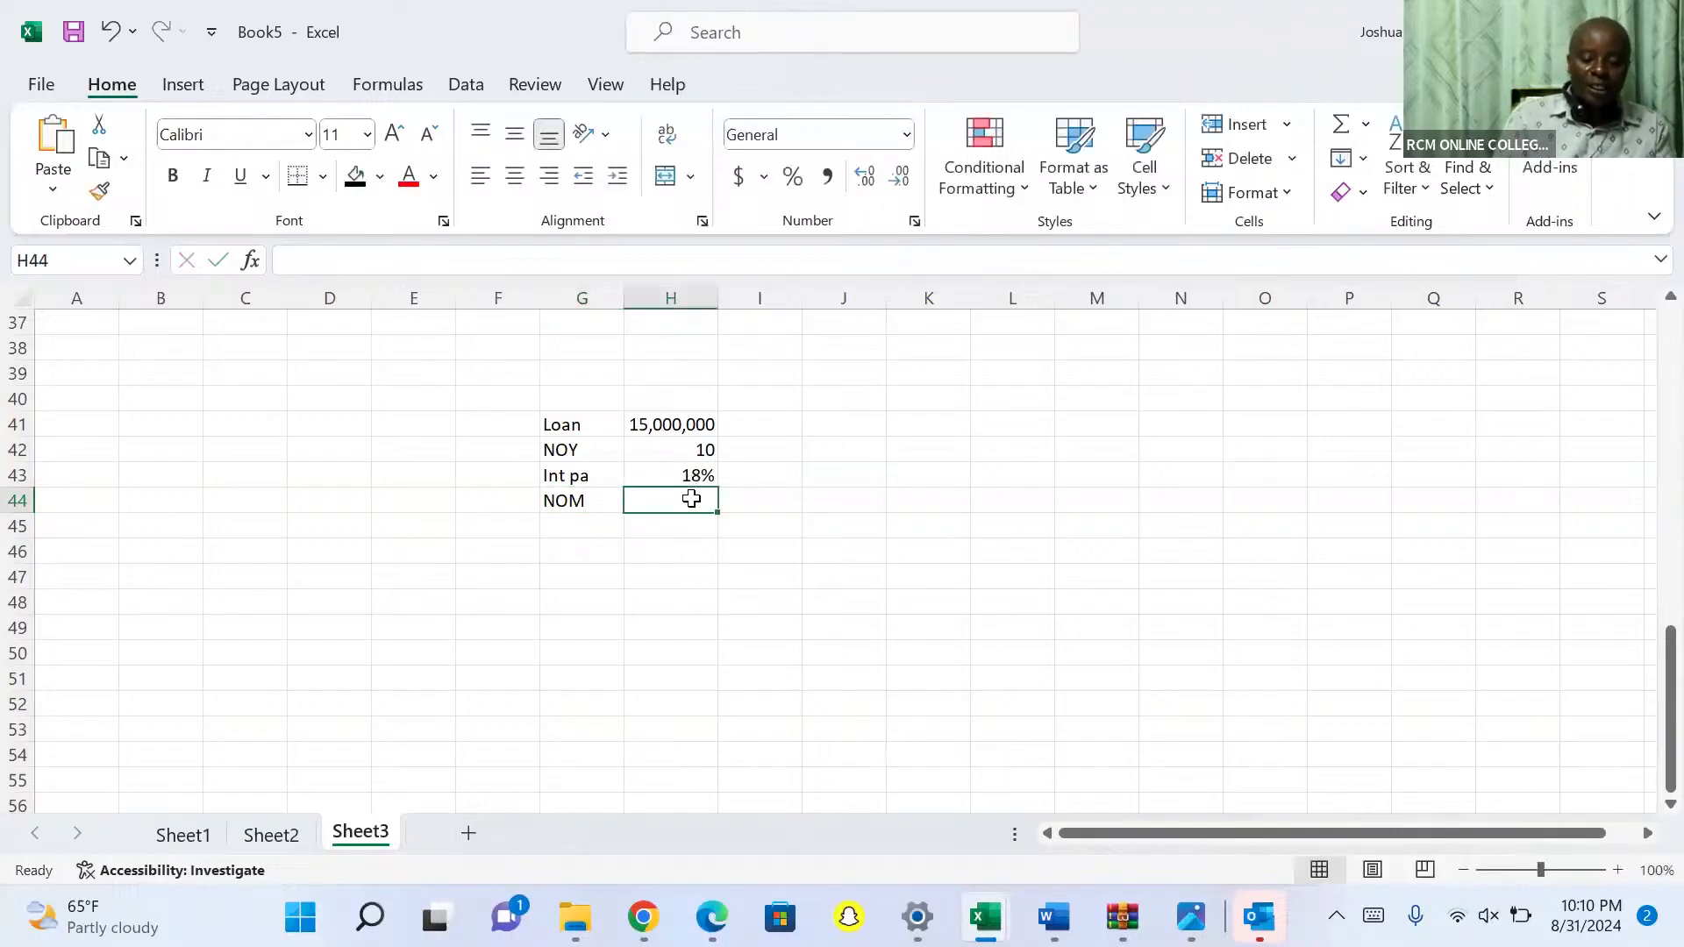
pyautogui.write('=')
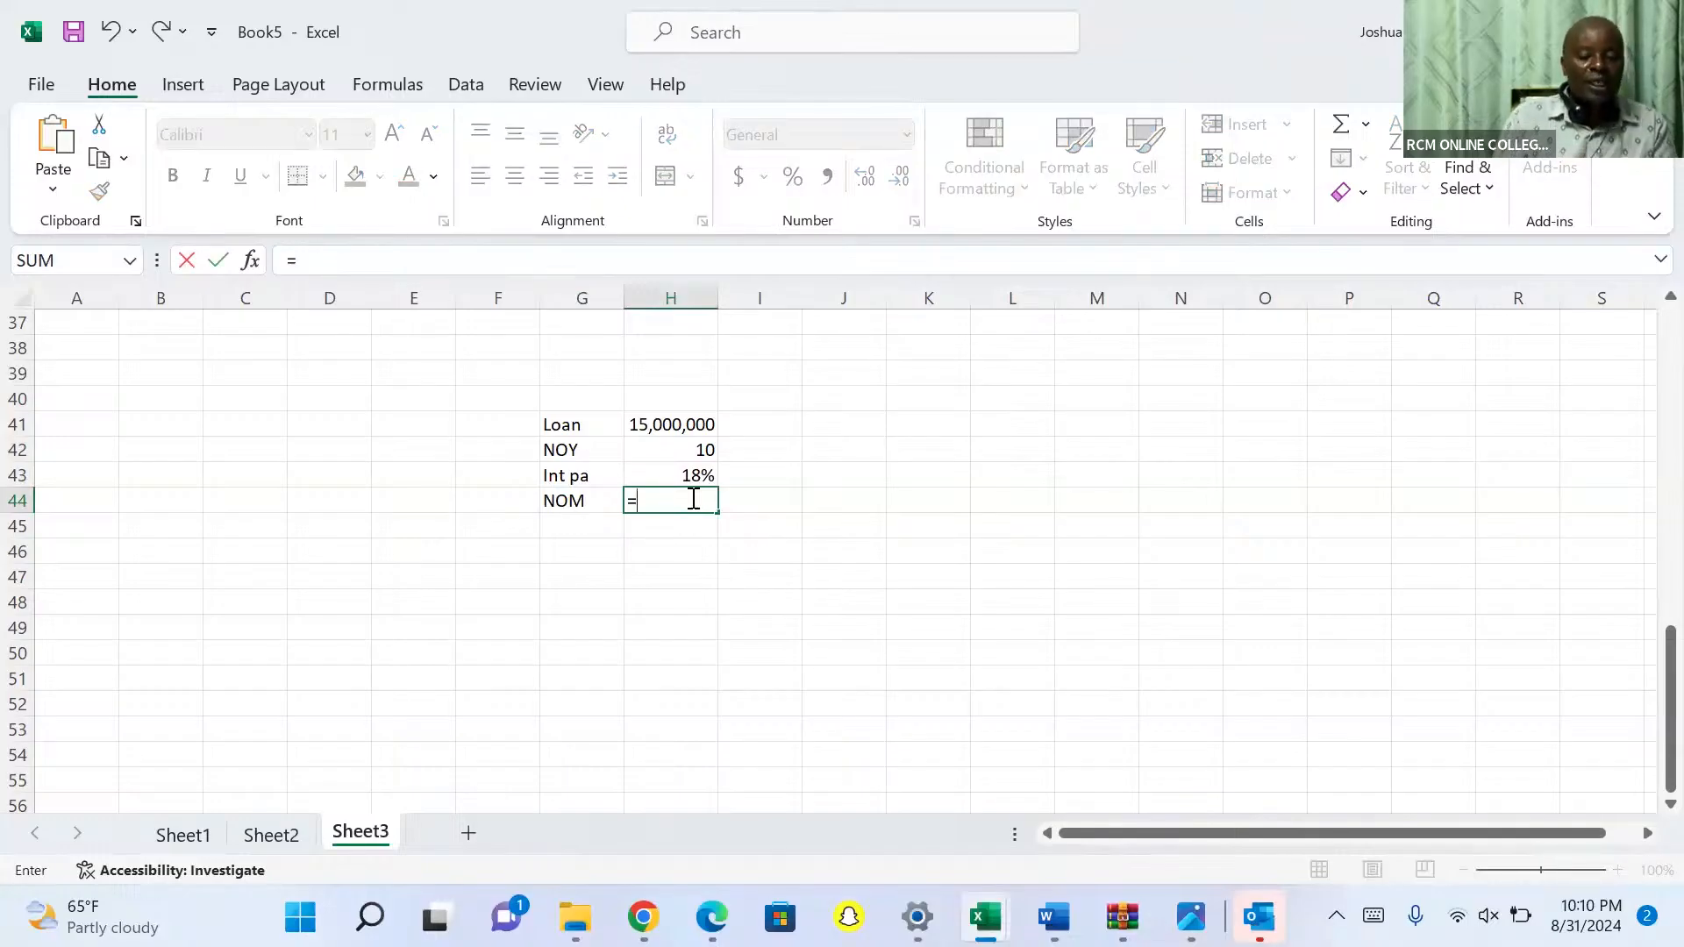
pyautogui.click(699, 449)
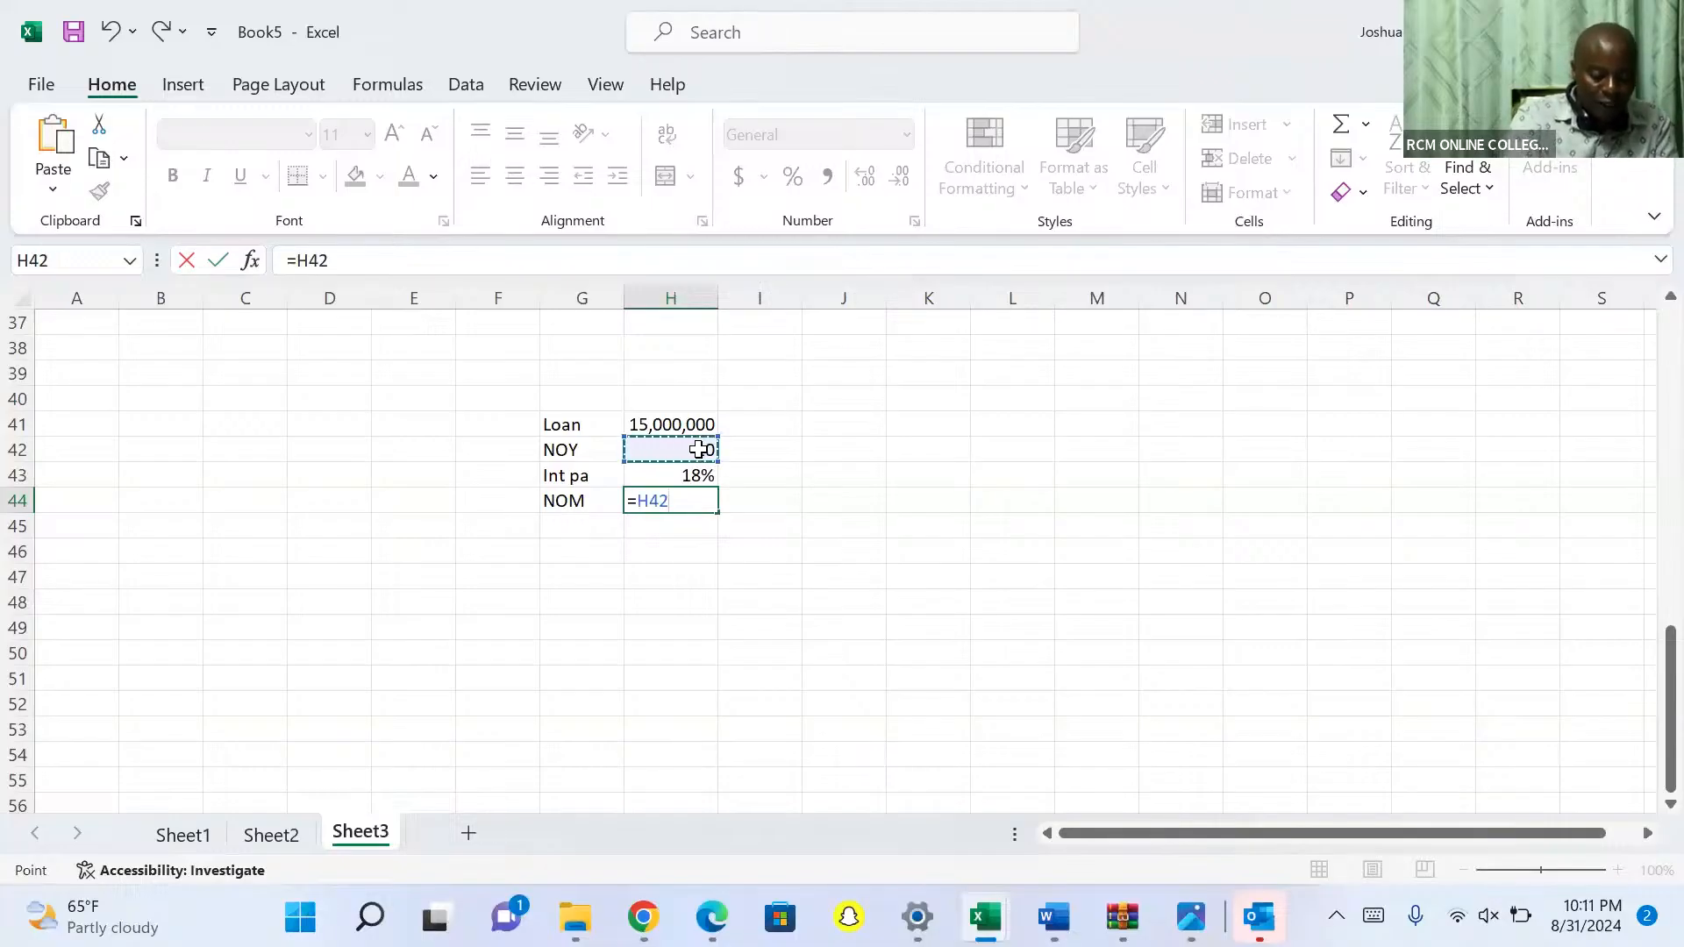
pyautogui.write('*')
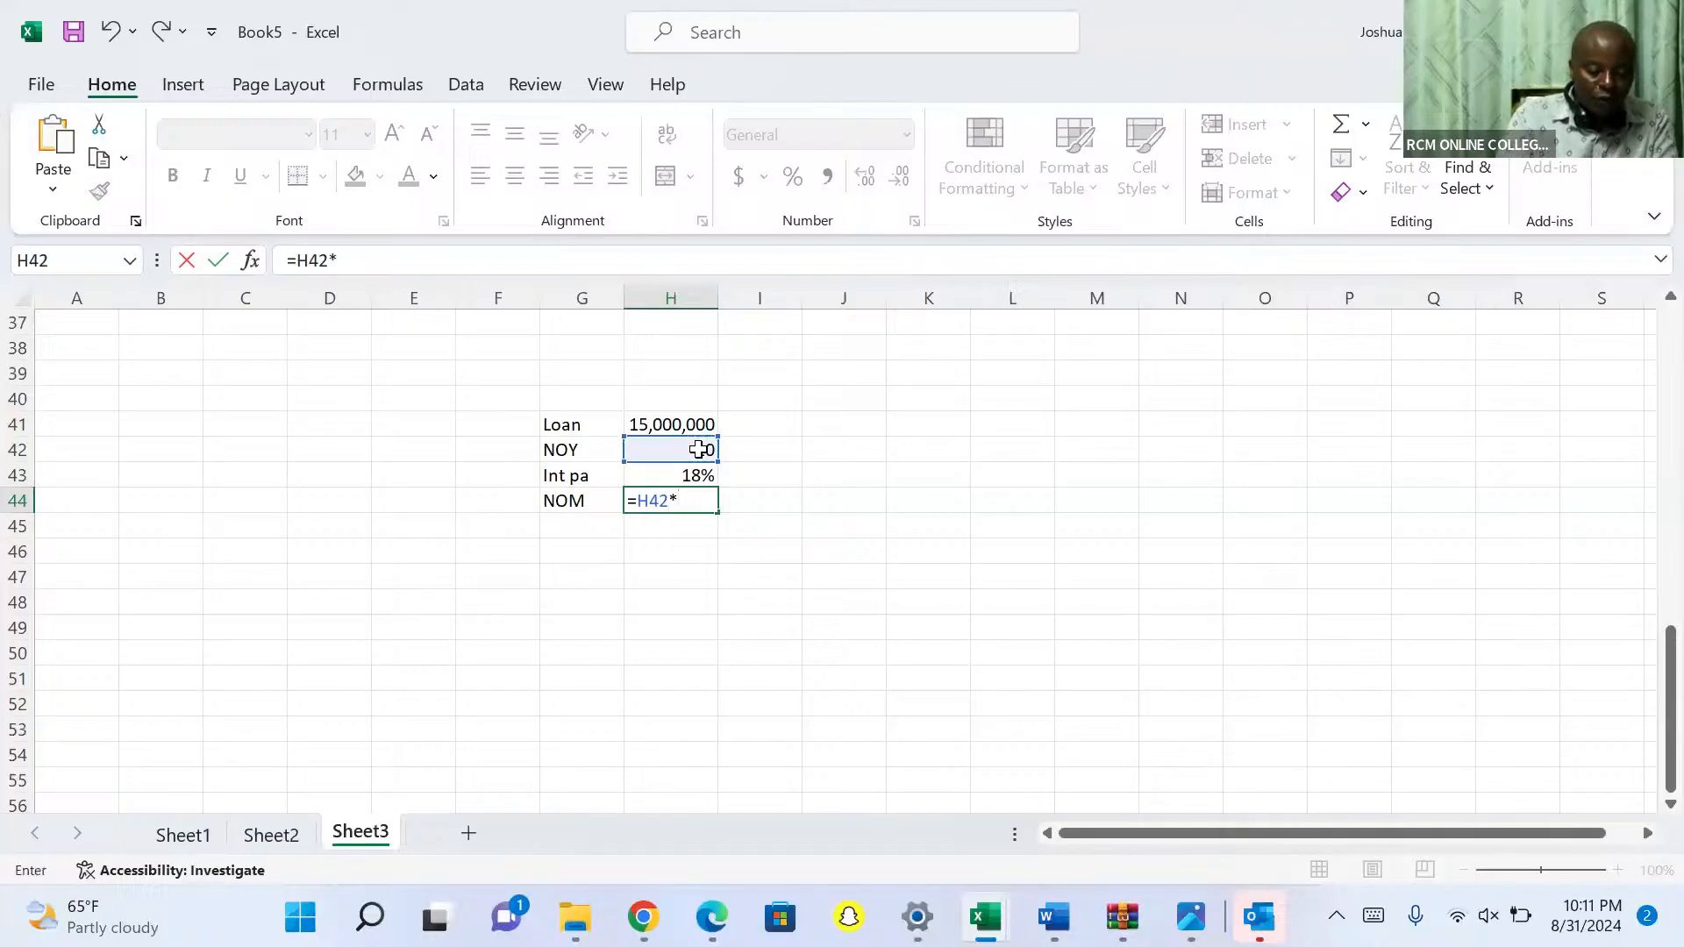
pyautogui.write('12')
pyautogui.press('Return')
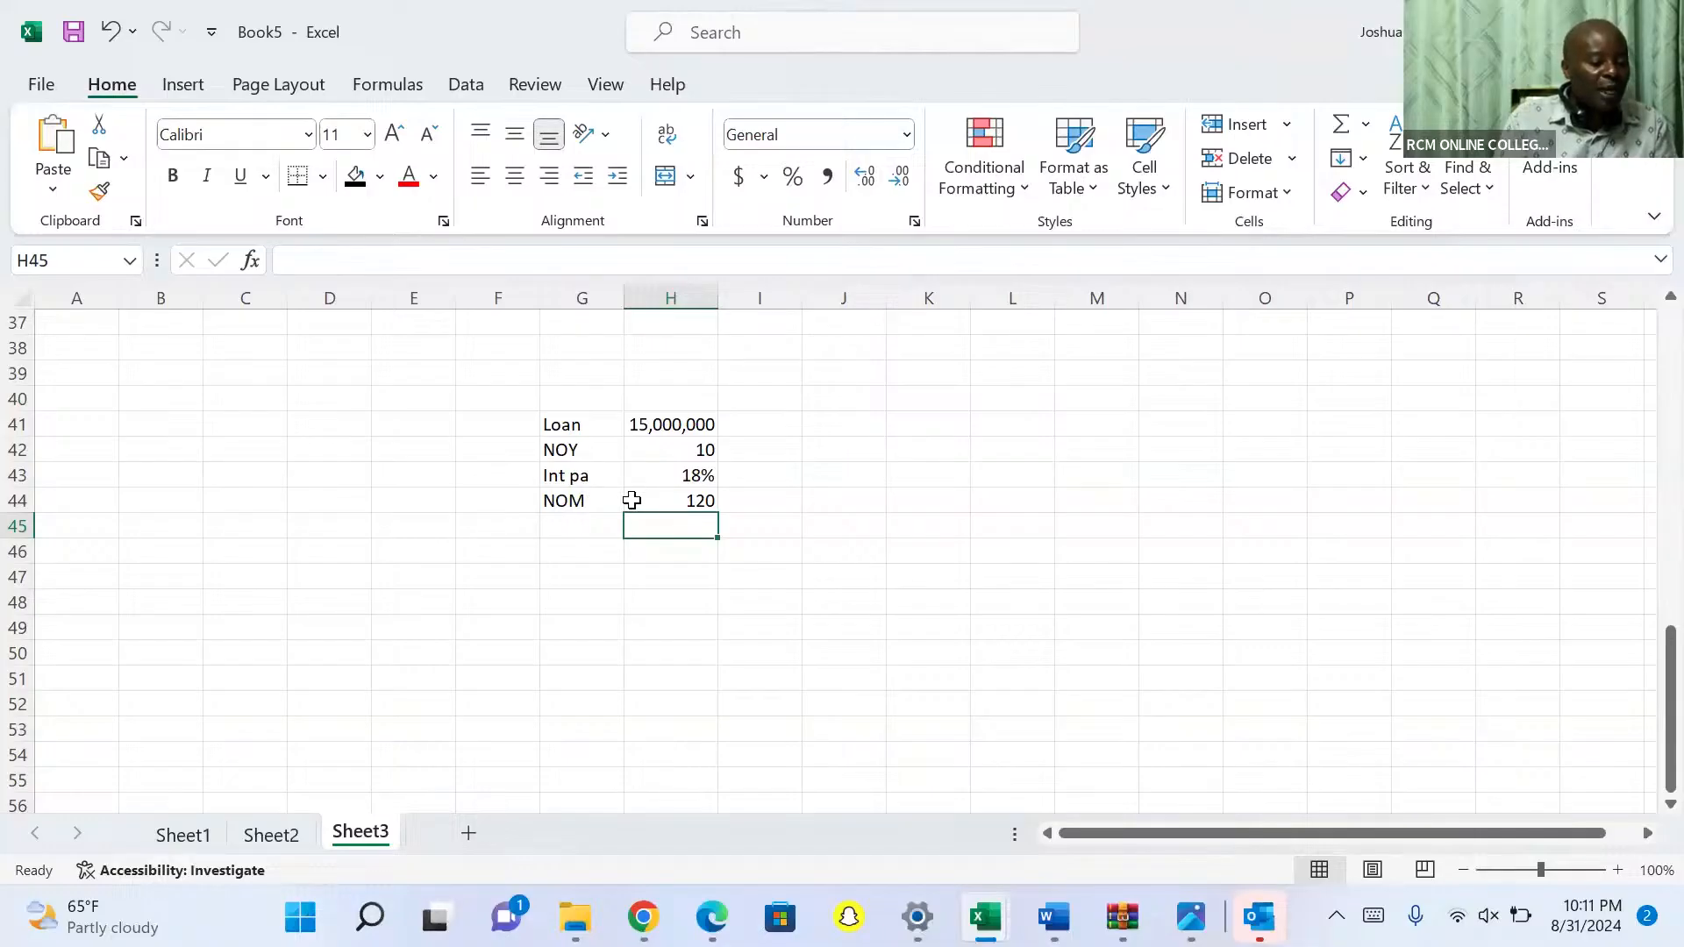
# Label G45 Int pm and calculate the monthly interest rate in H45 with the formula =H43/12
pyautogui.click(570, 528)
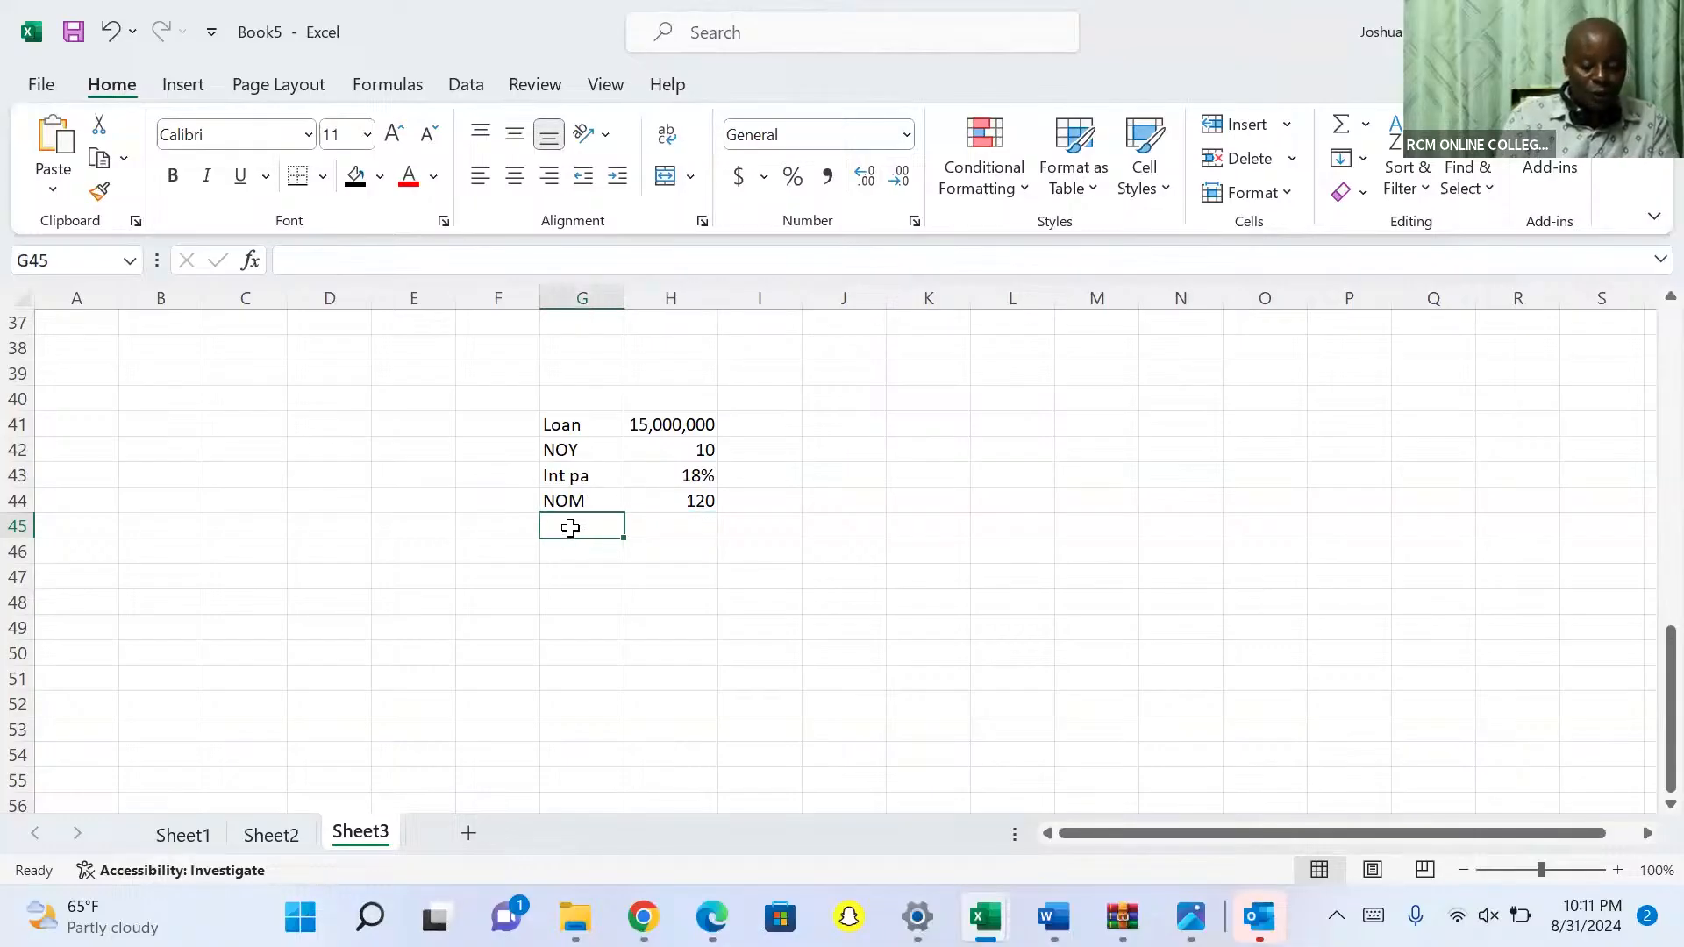
pyautogui.write('Int pa')
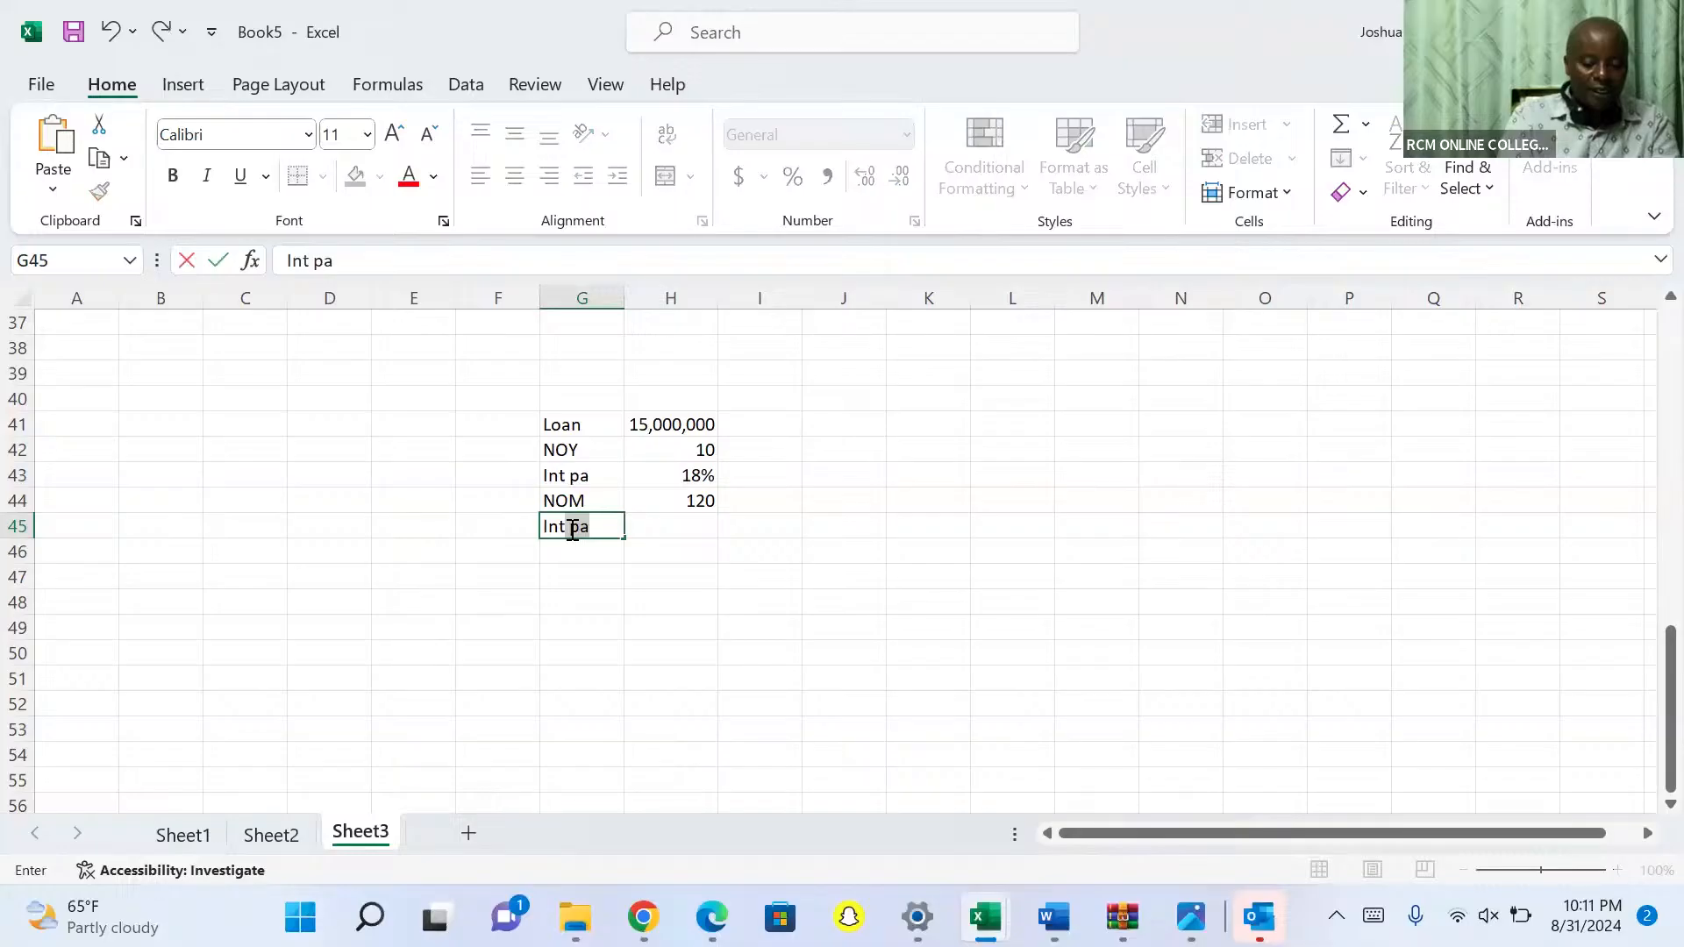
pyautogui.press('BackSpace')
pyautogui.write('m')
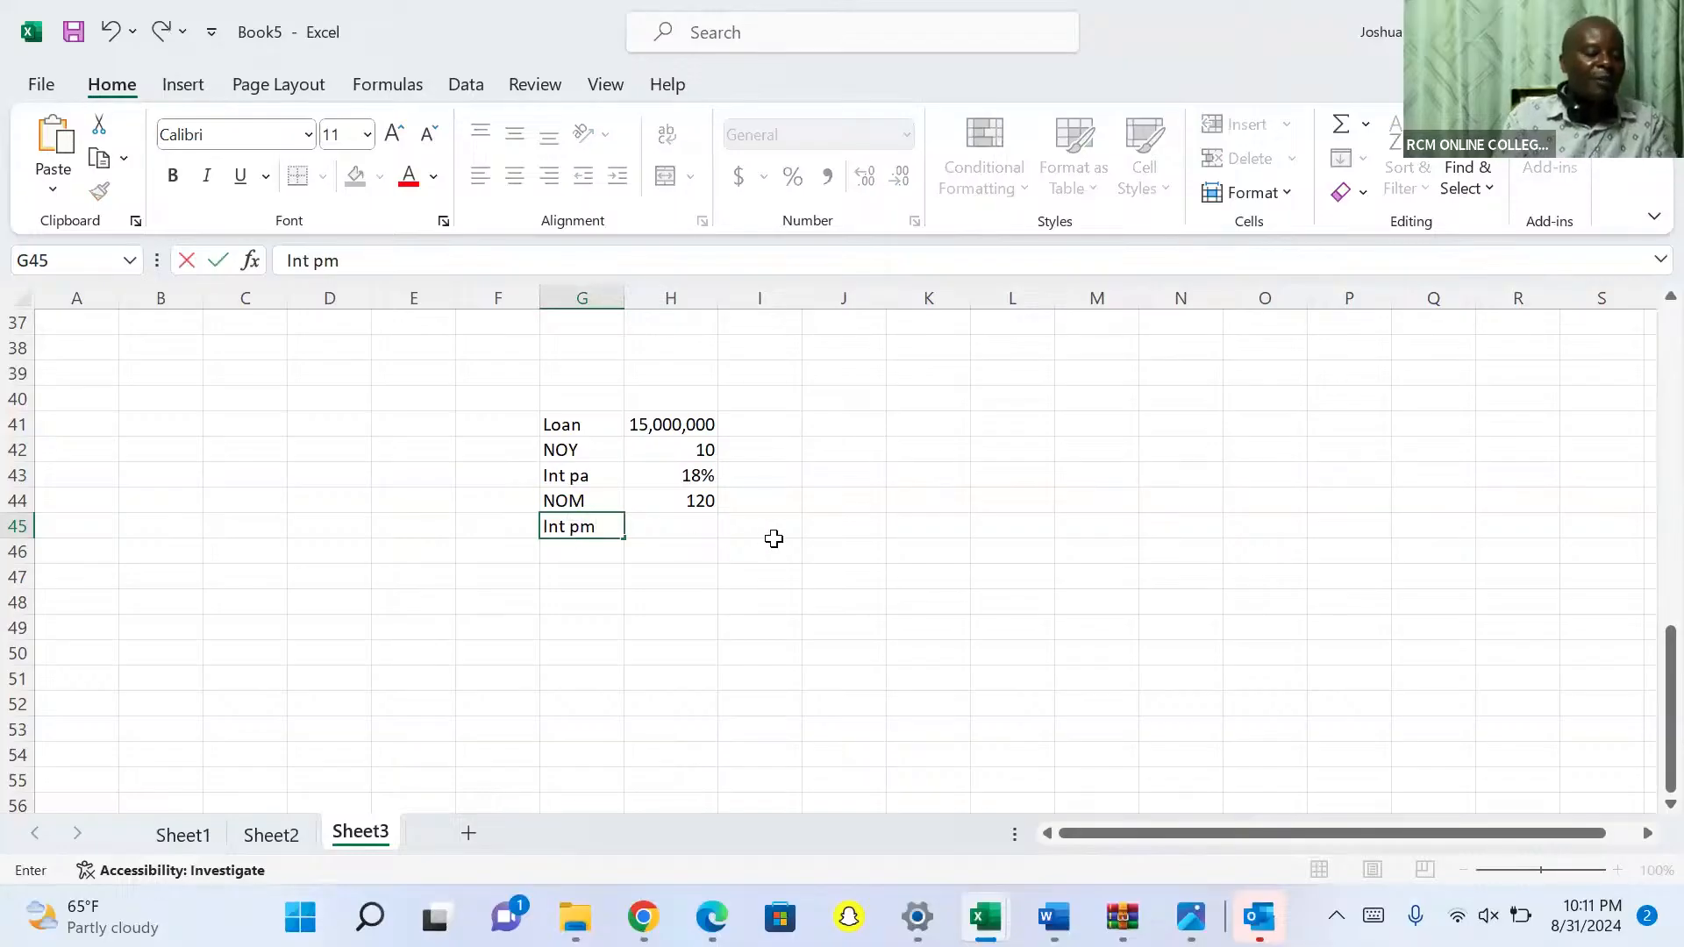
pyautogui.click(698, 527)
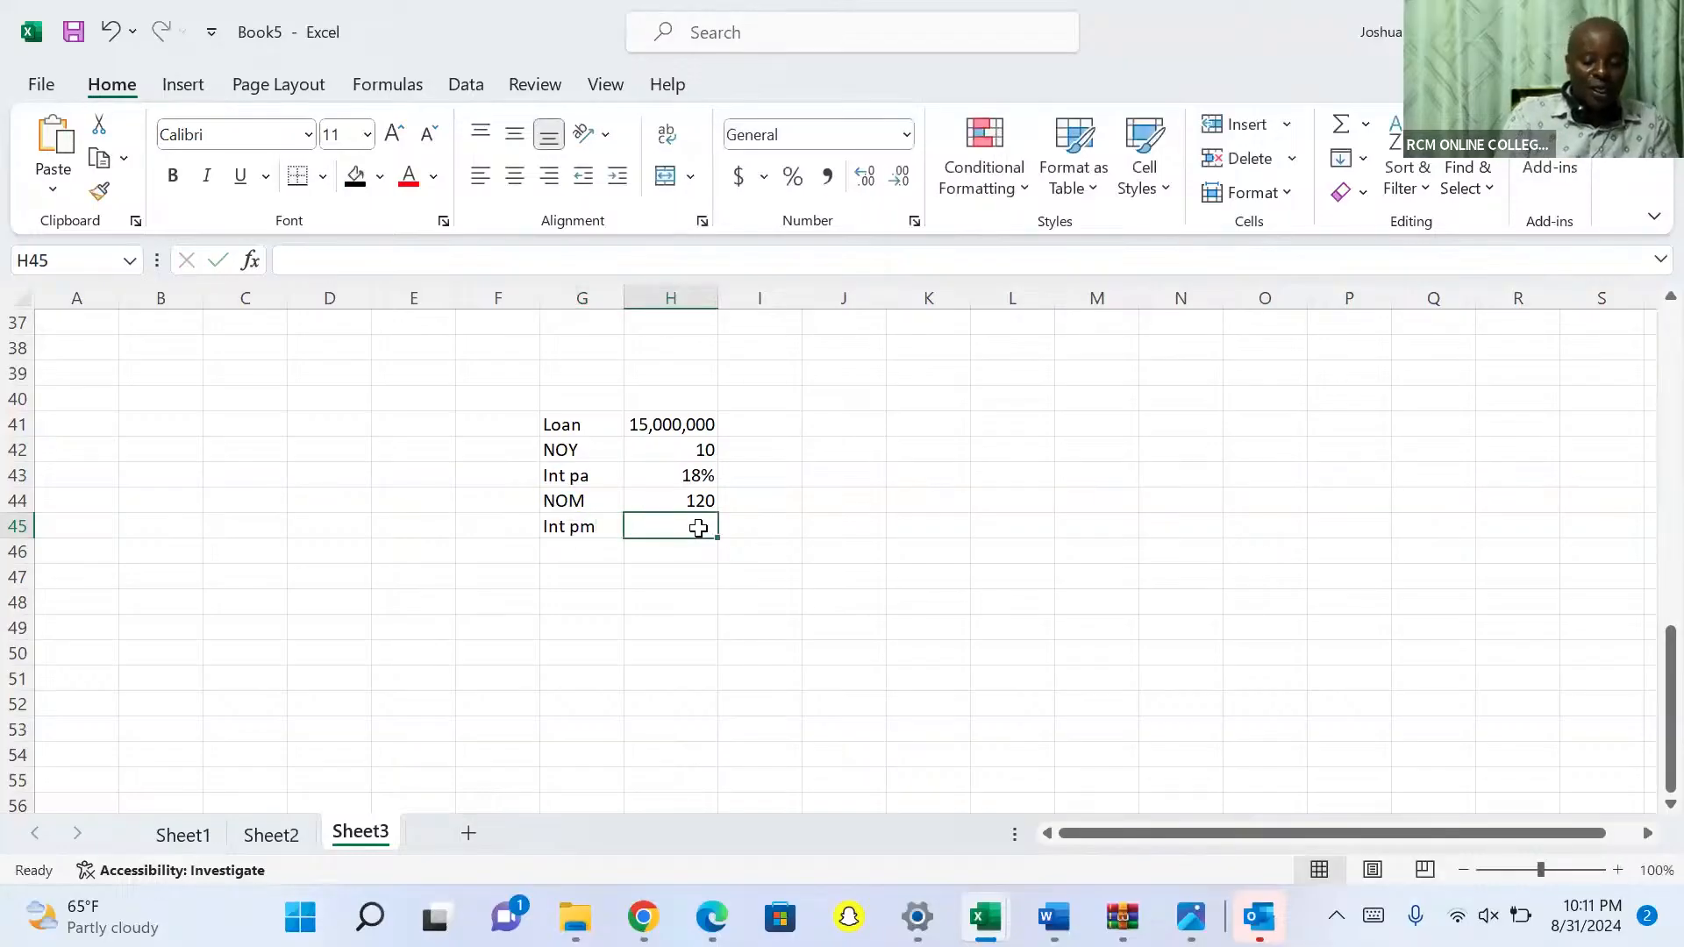
pyautogui.write('=')
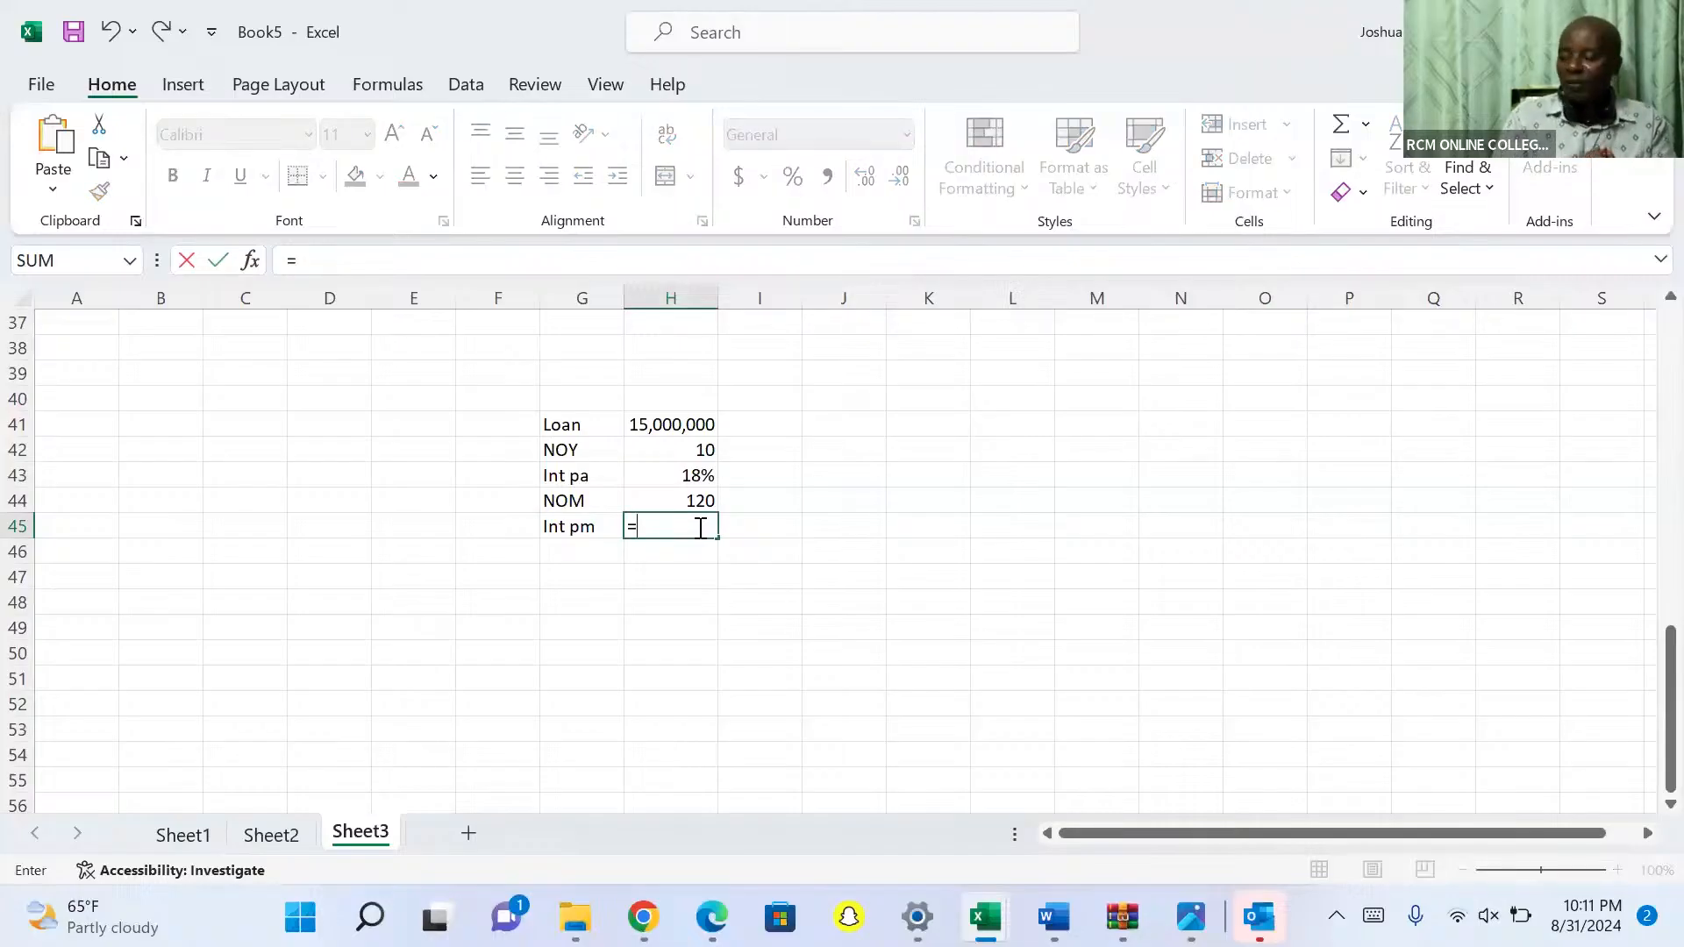
pyautogui.click(702, 479)
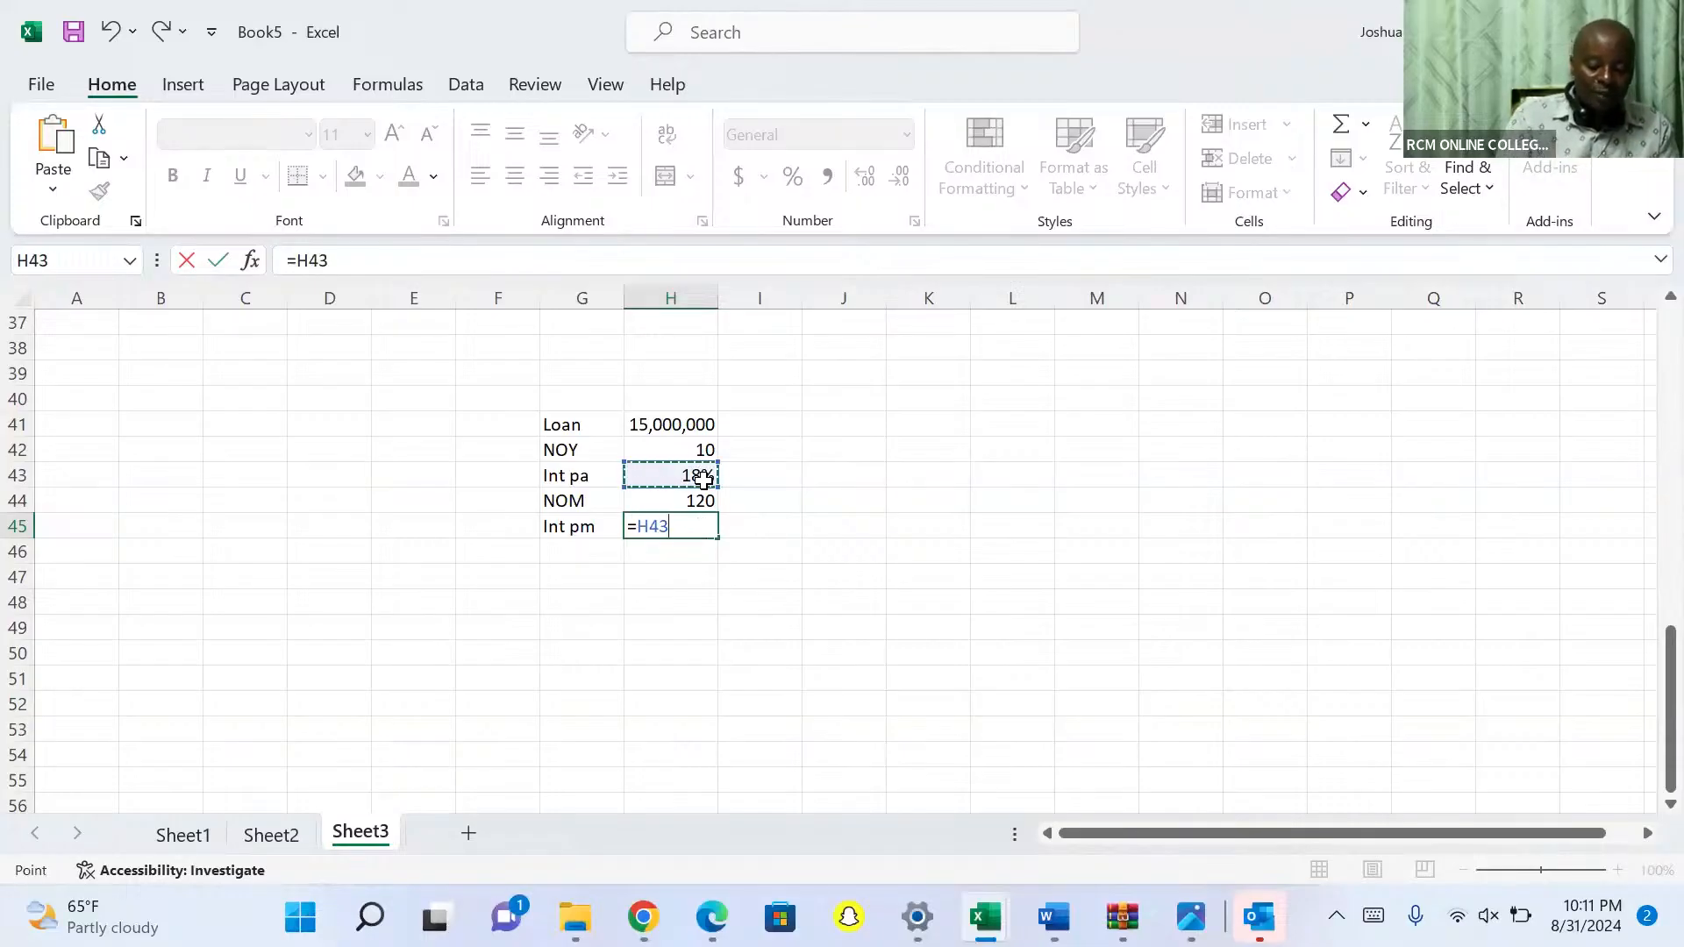
pyautogui.write('/12')
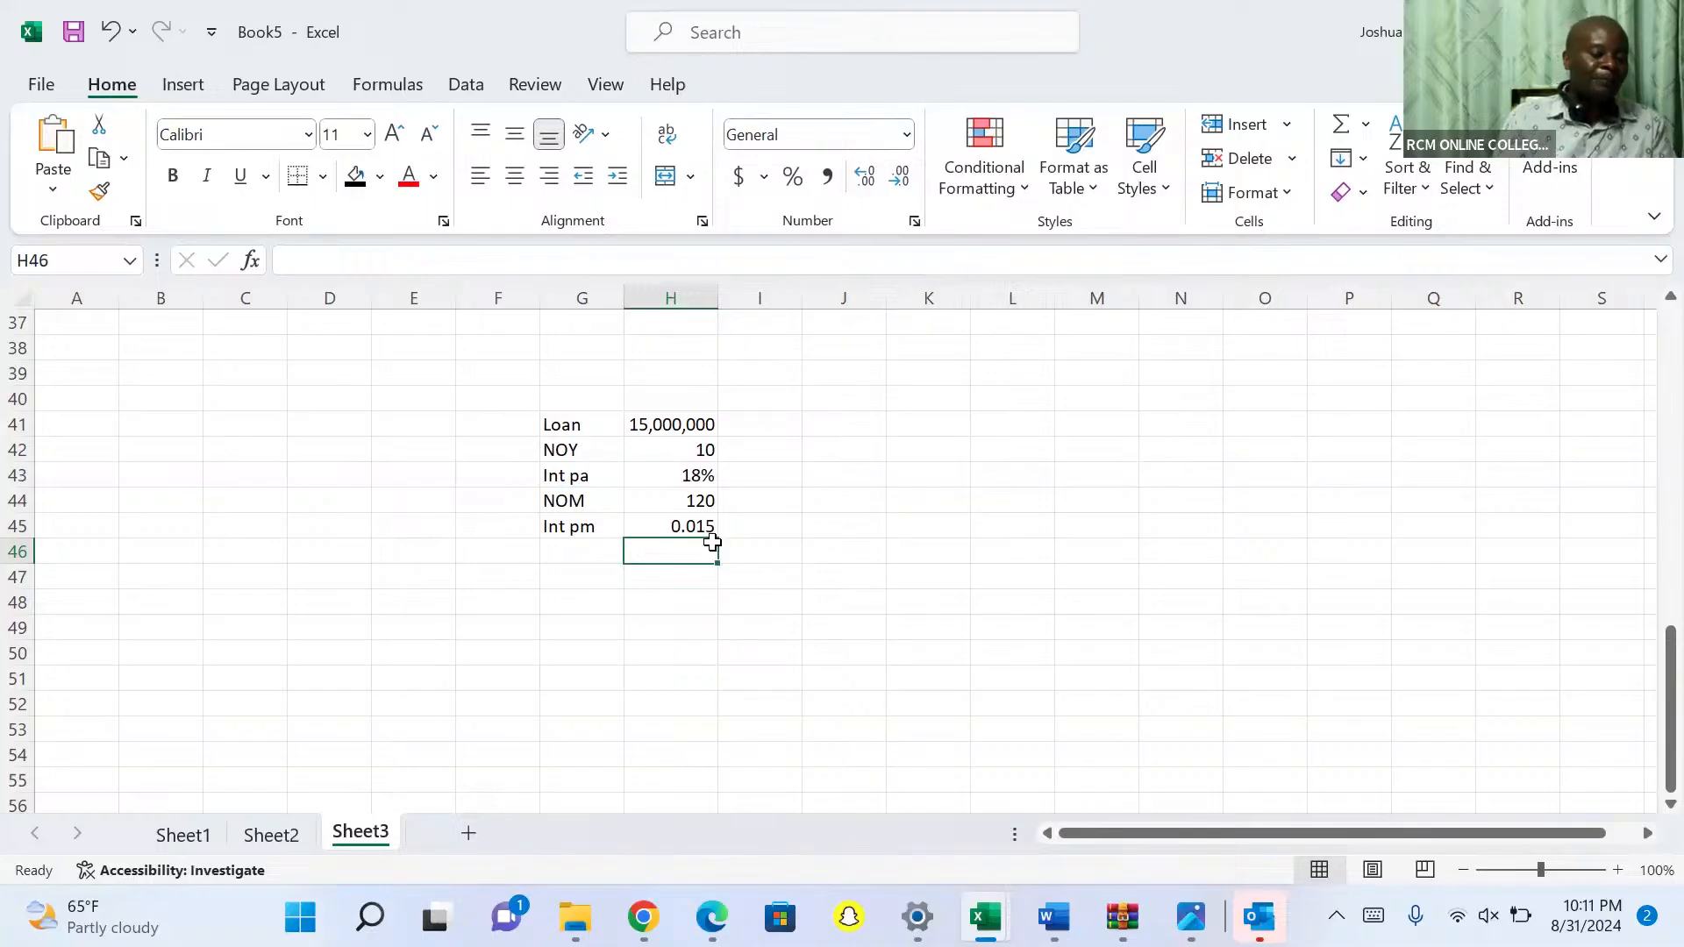
# Enter the label instalment(PMT) in cell G47, leaving one blank row below the loan inputs
pyautogui.click(572, 582)
pyautogui.write('insta')
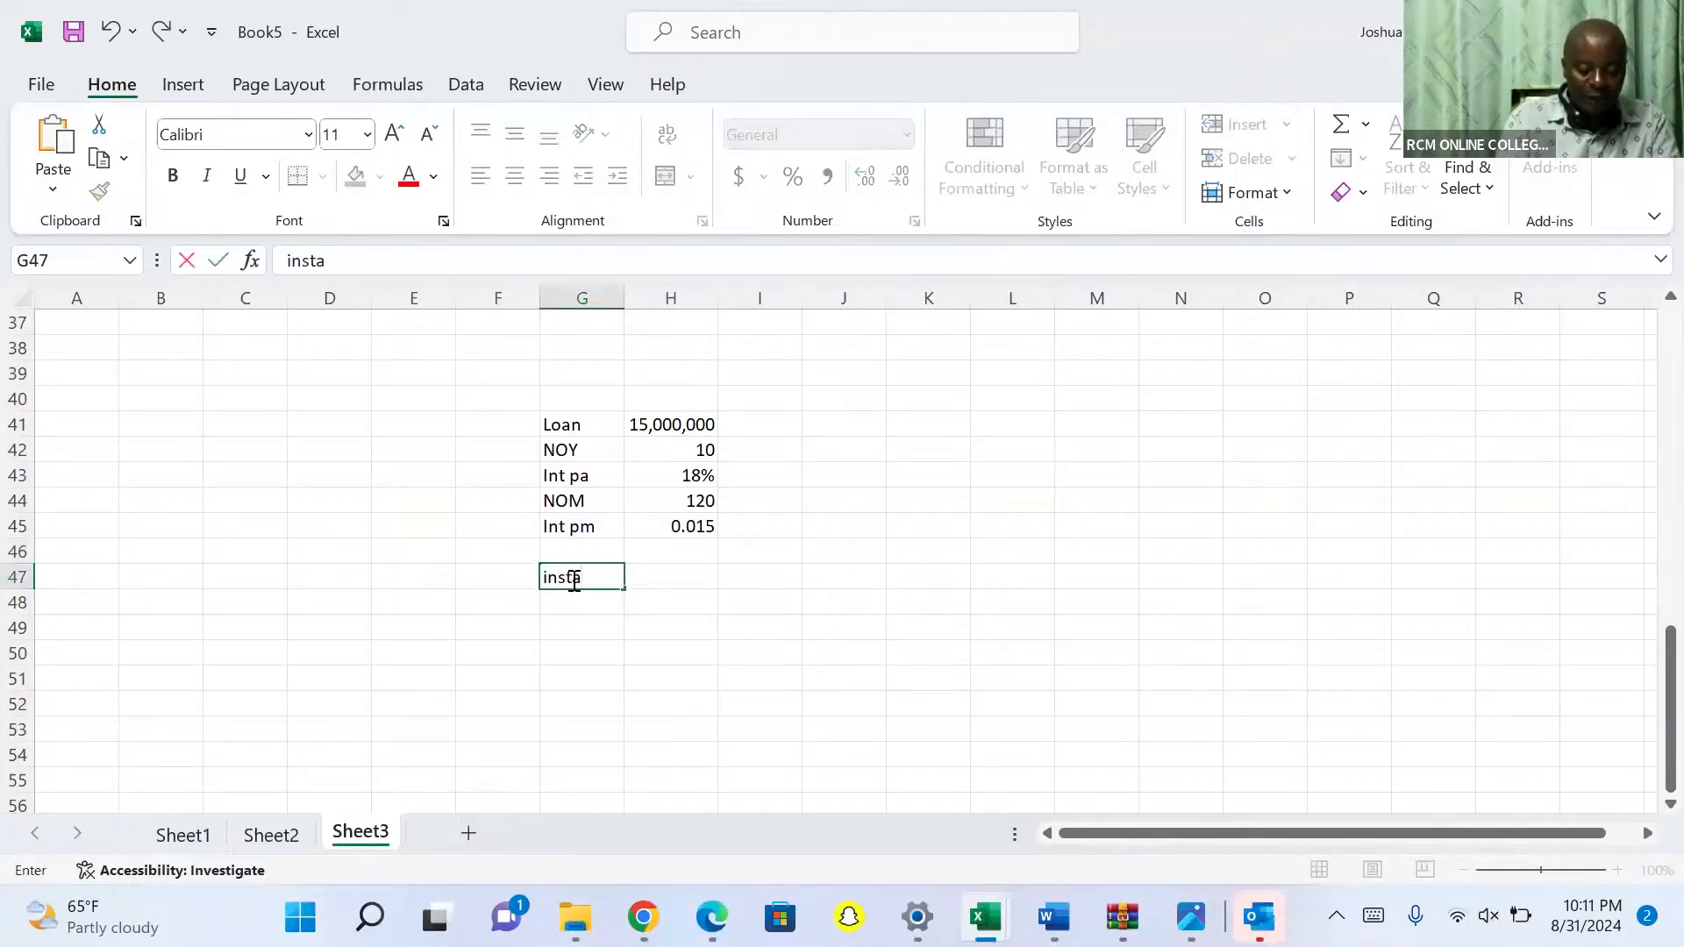
pyautogui.write('lment')
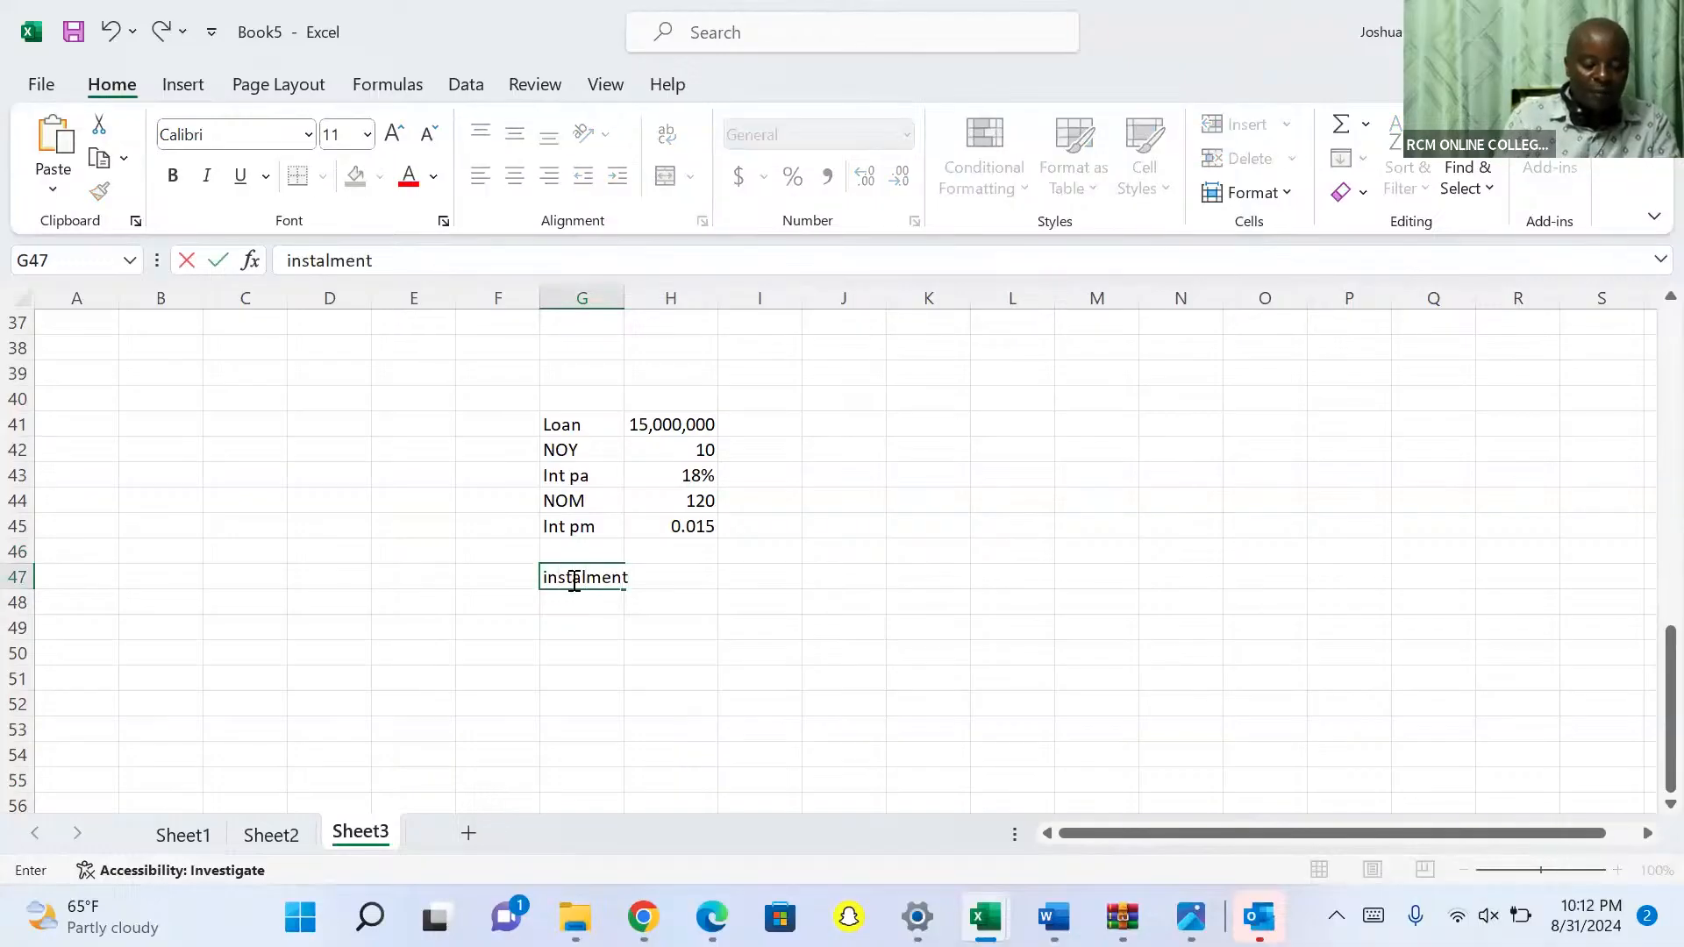
pyautogui.write('(')
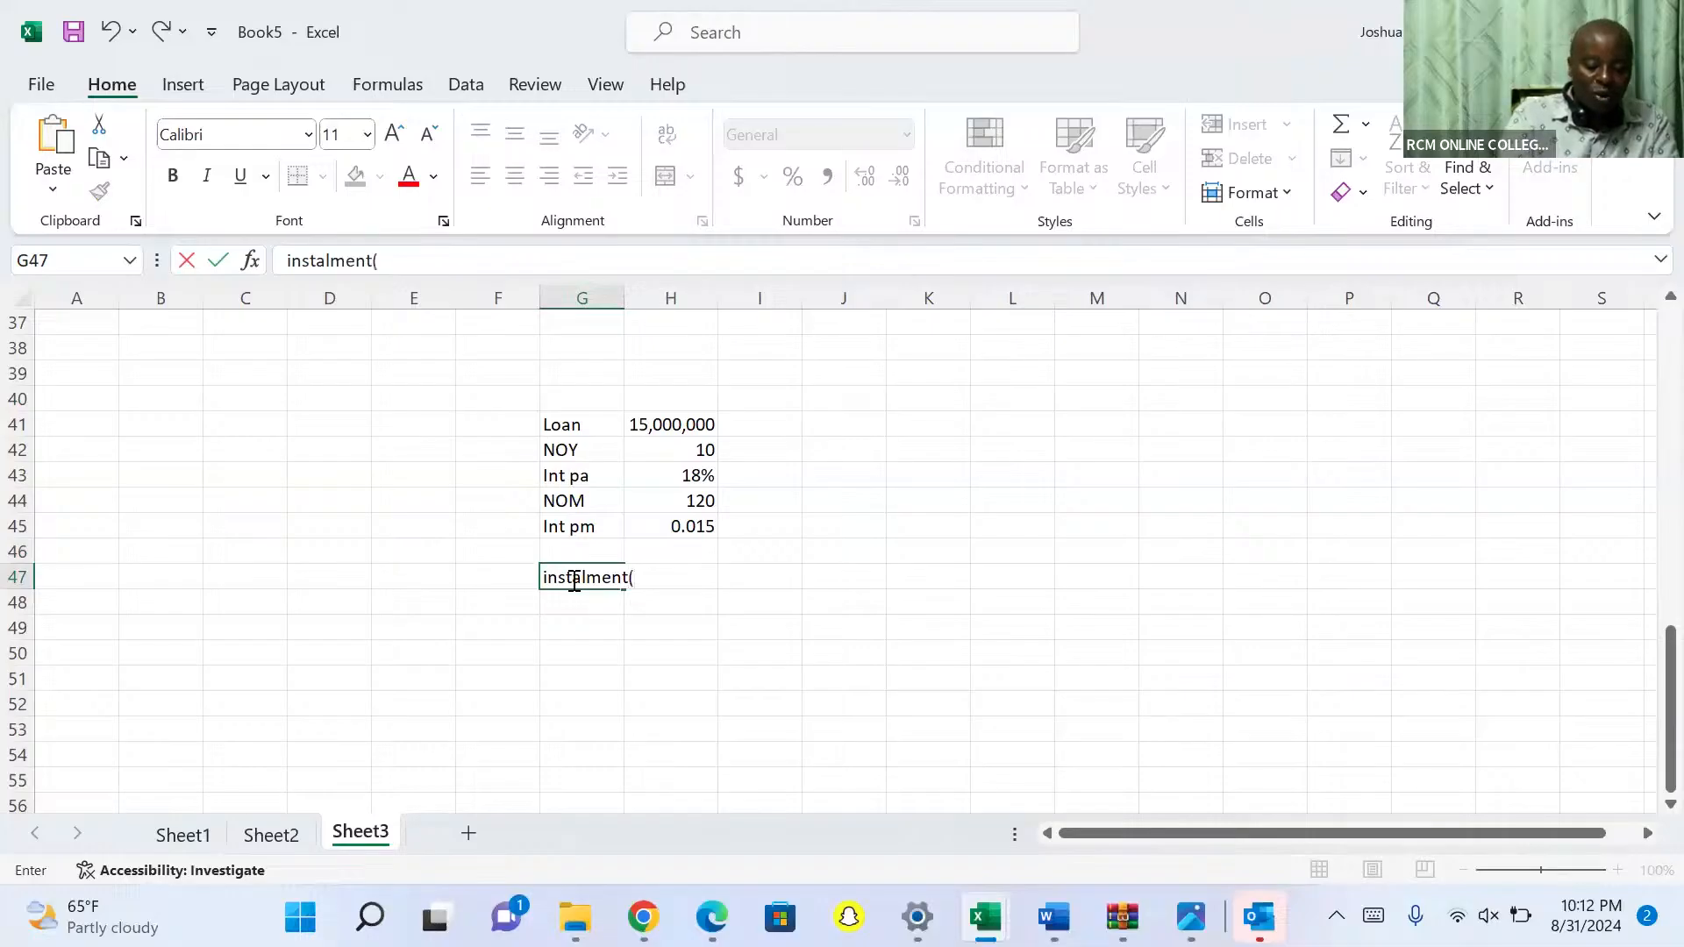
pyautogui.write('PMT')
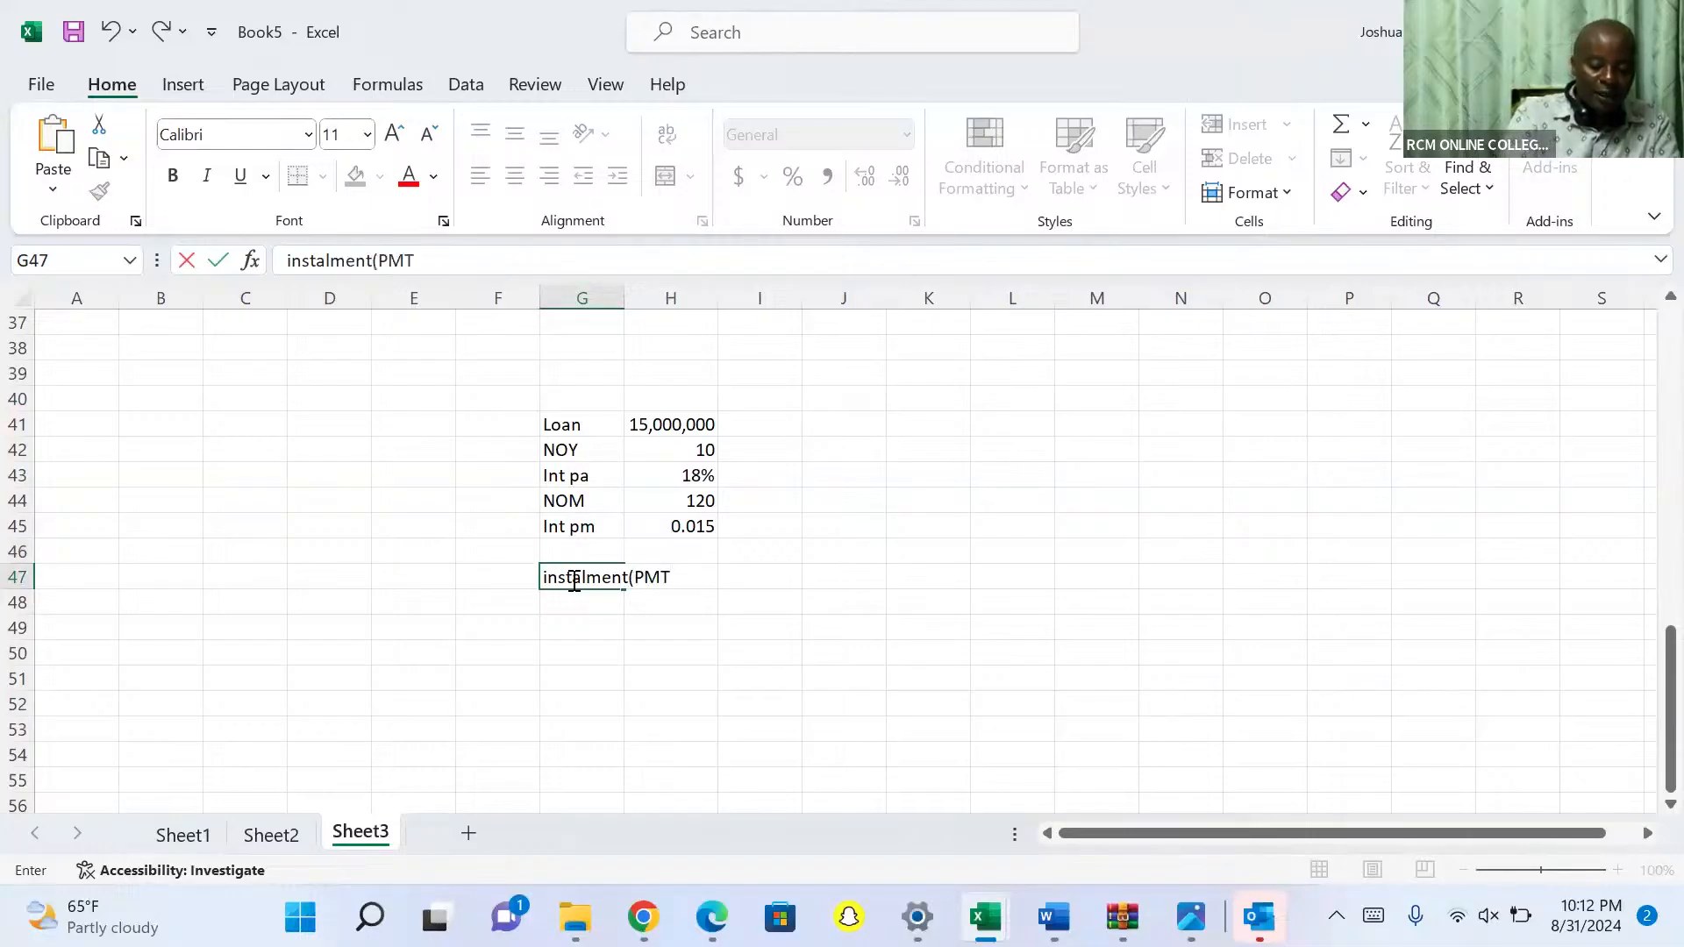
pyautogui.write(')')
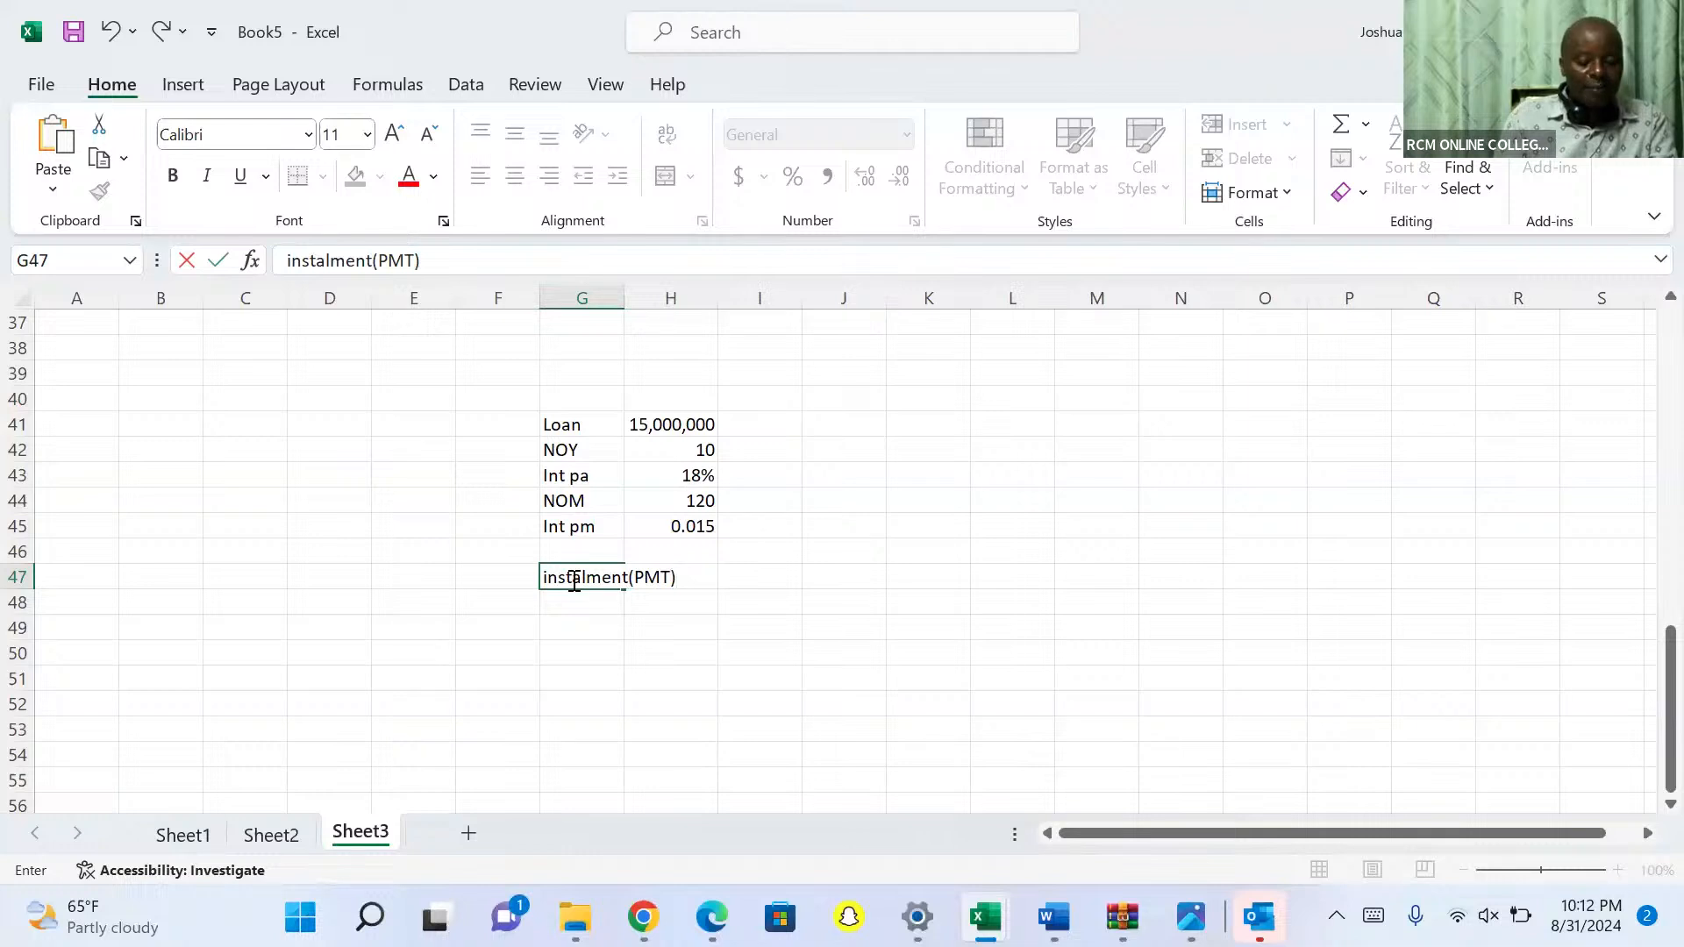
pyautogui.press('Tab')
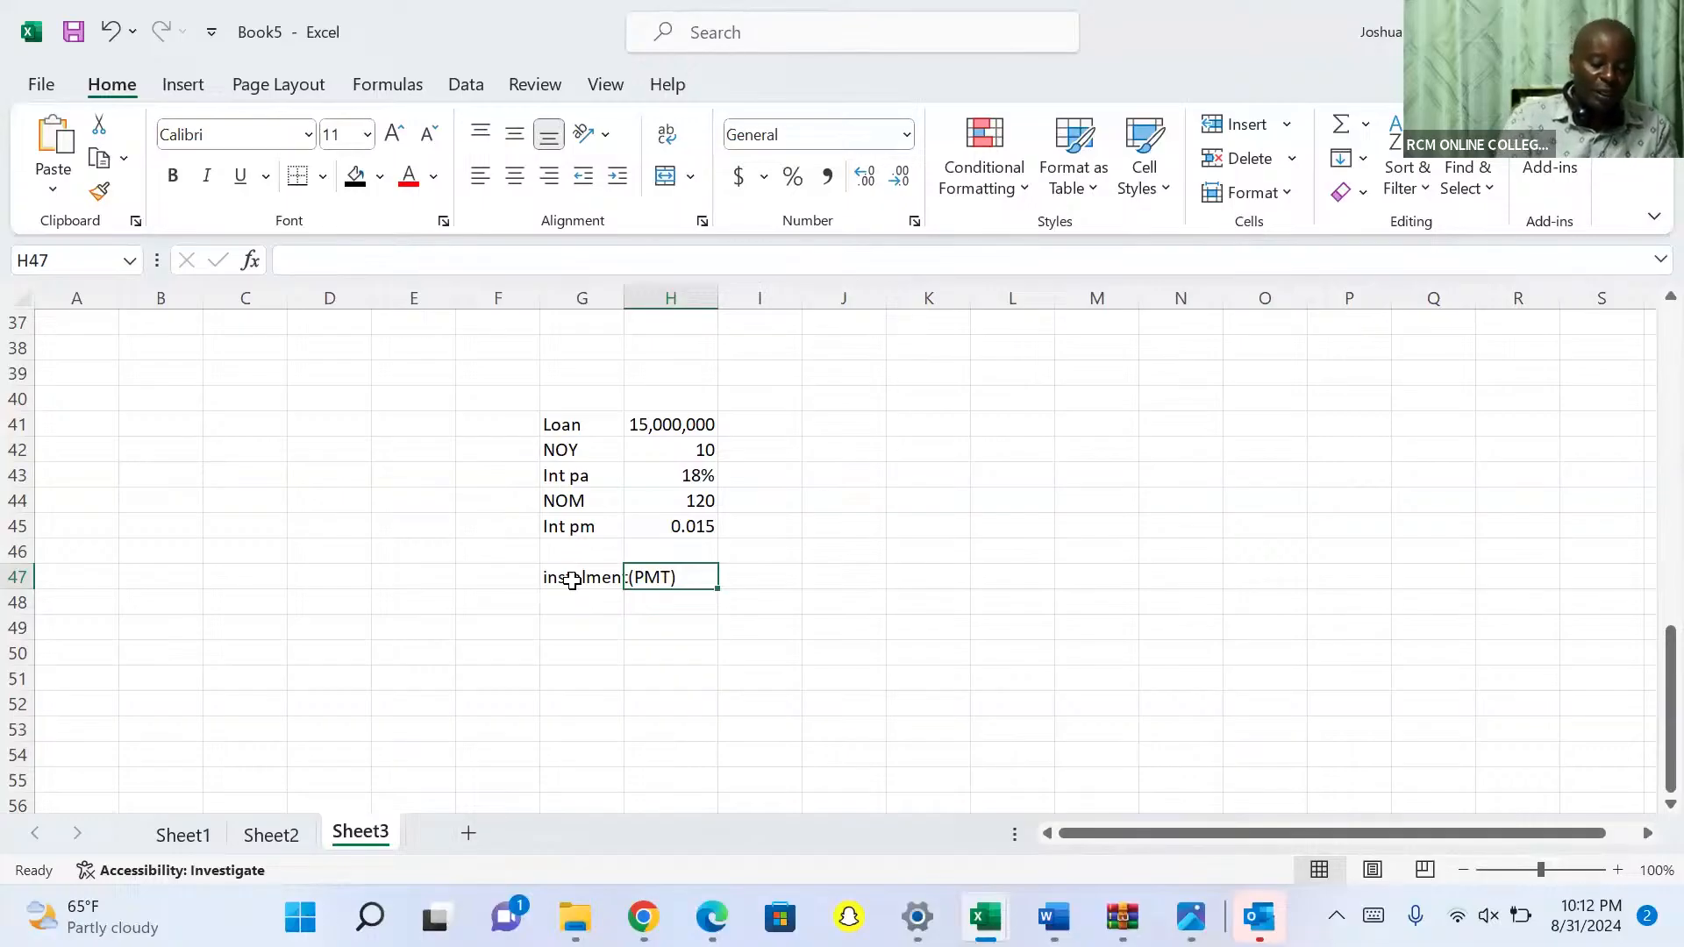
# Calculate the monthly instalment in H47 with the formula =PMT(H45,H44,-H41)
pyautogui.write('=')
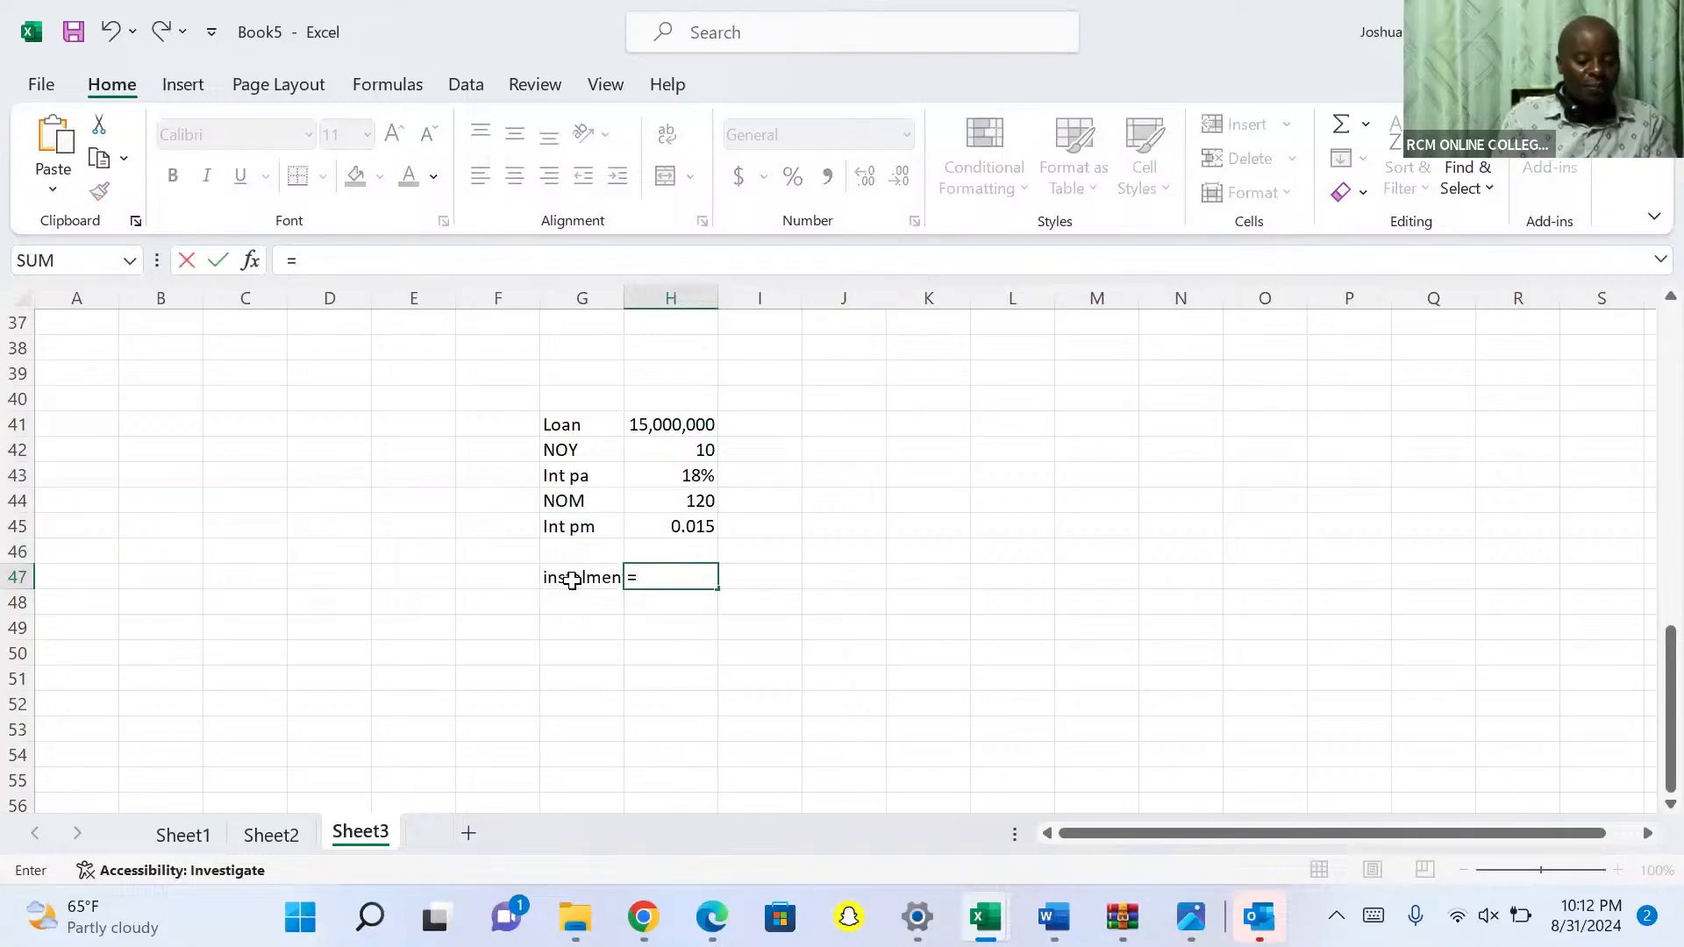
pyautogui.write('pmt')
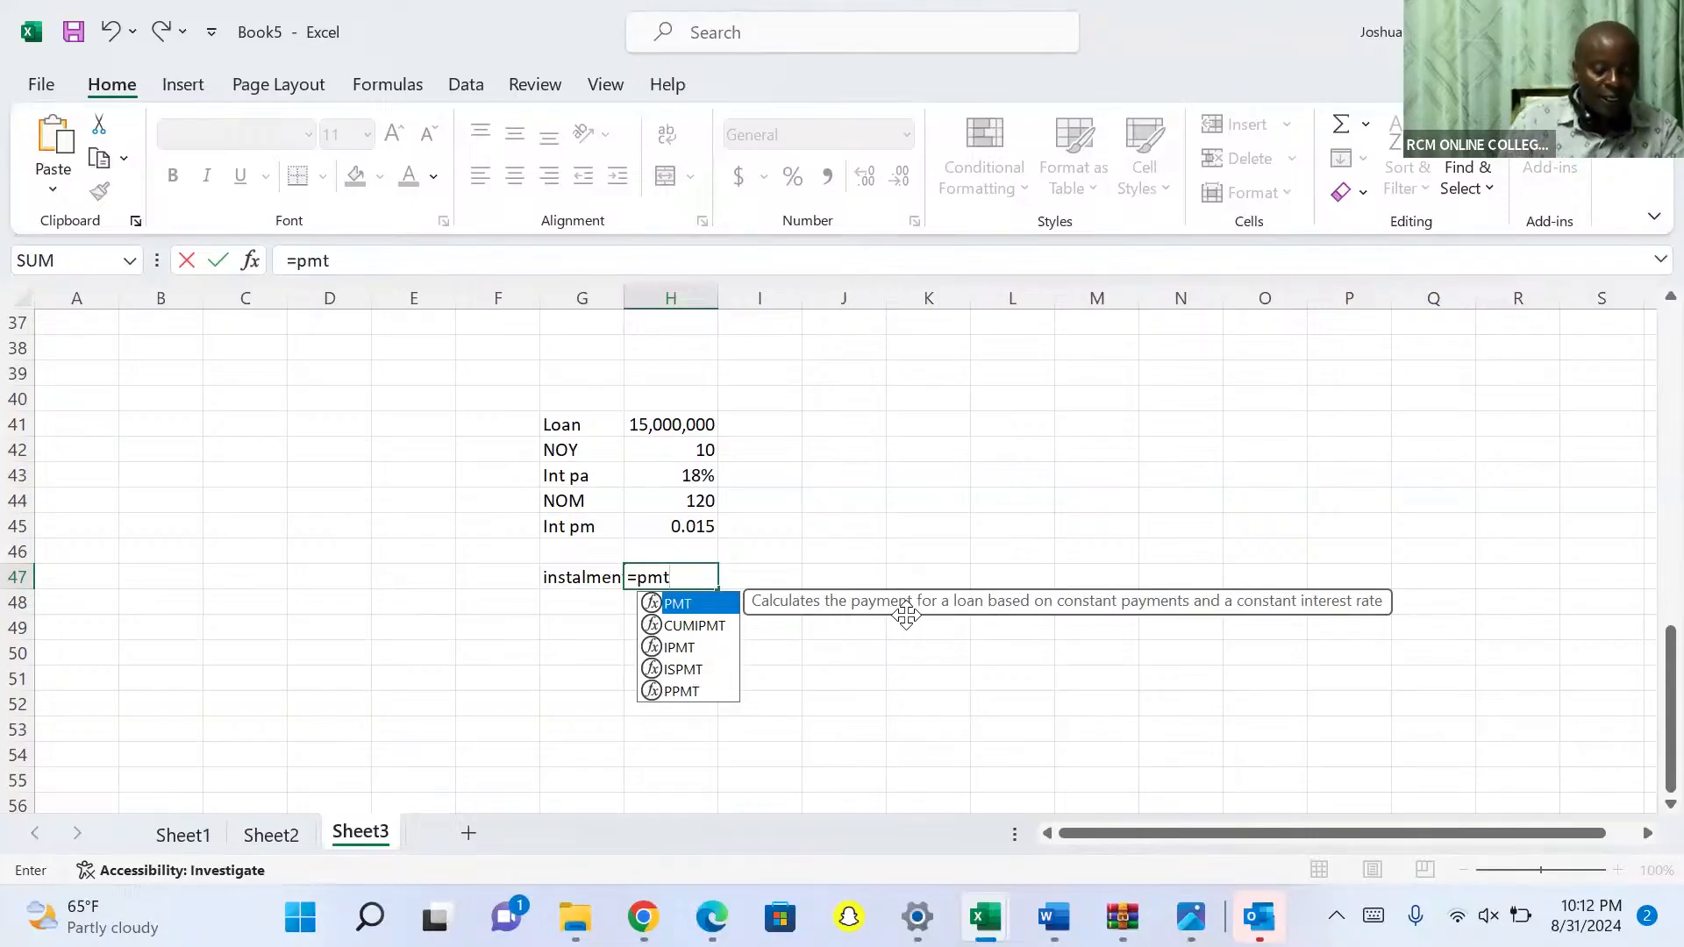
pyautogui.press('Tab')
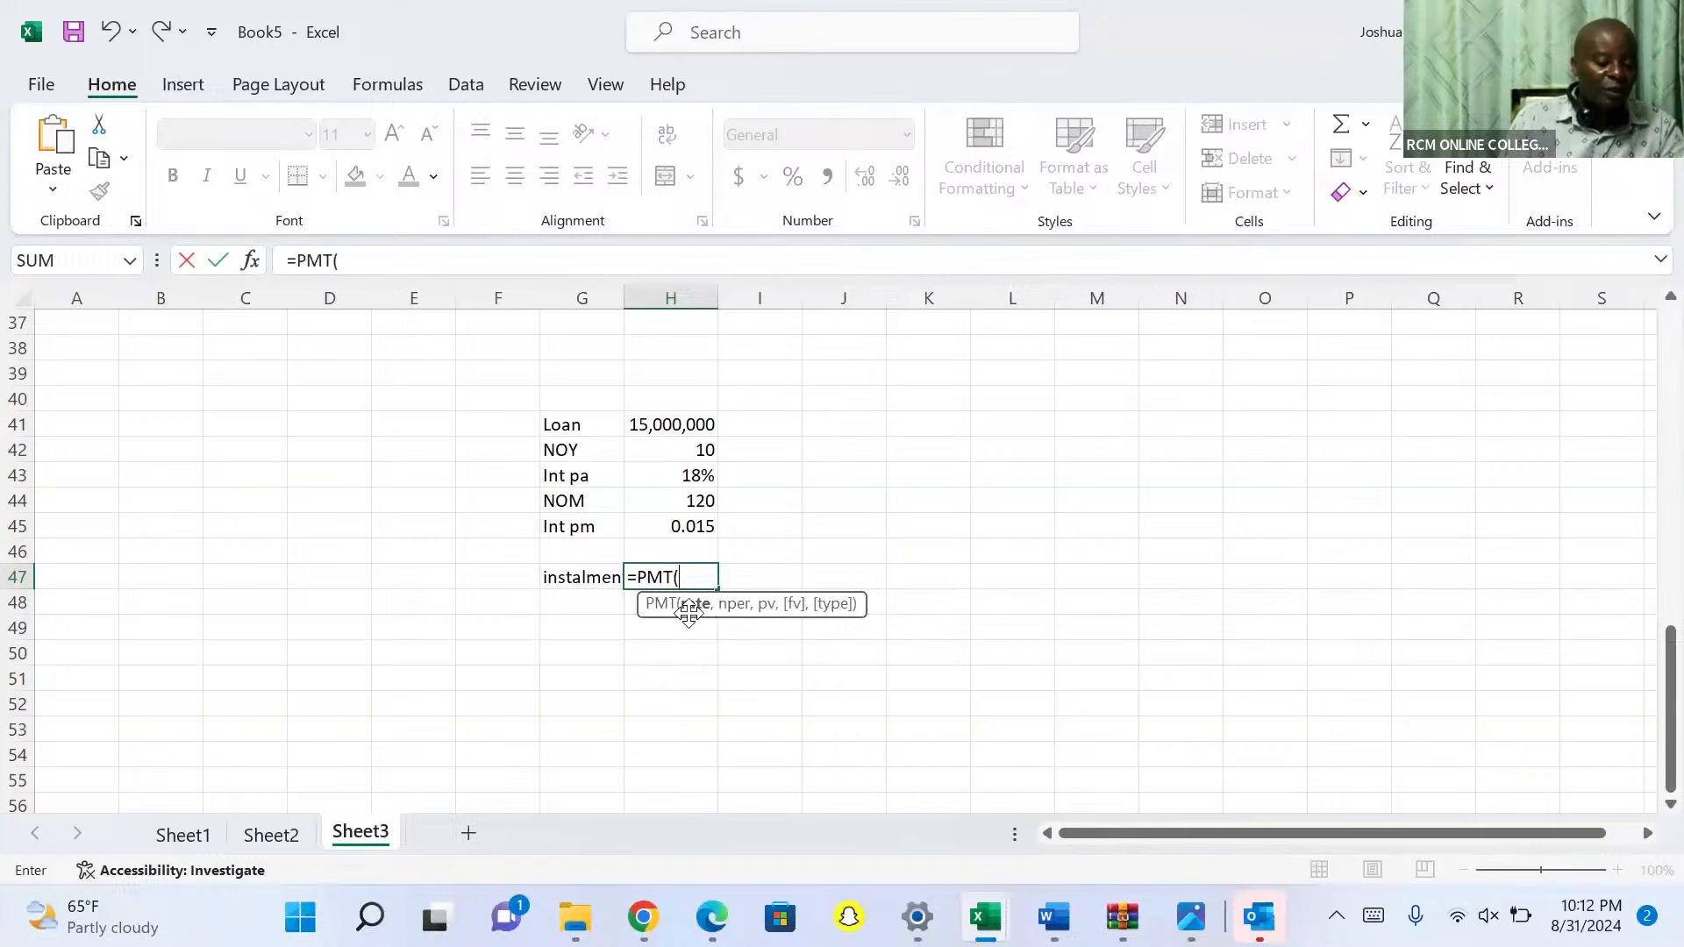
pyautogui.click(693, 525)
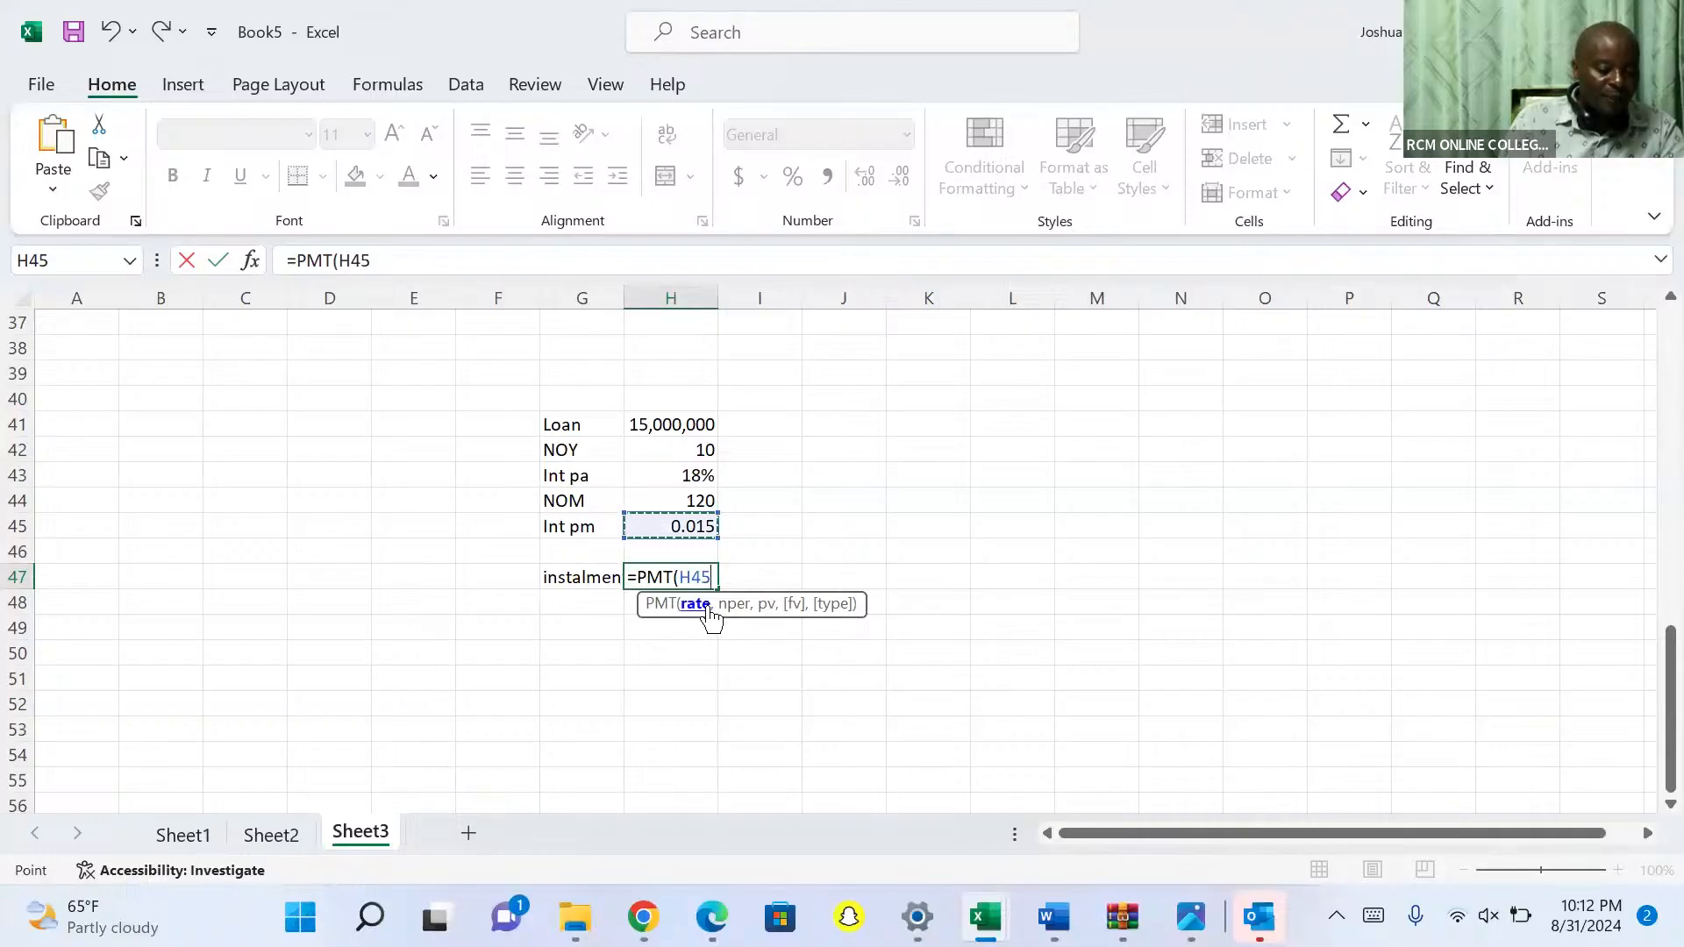
pyautogui.write(',')
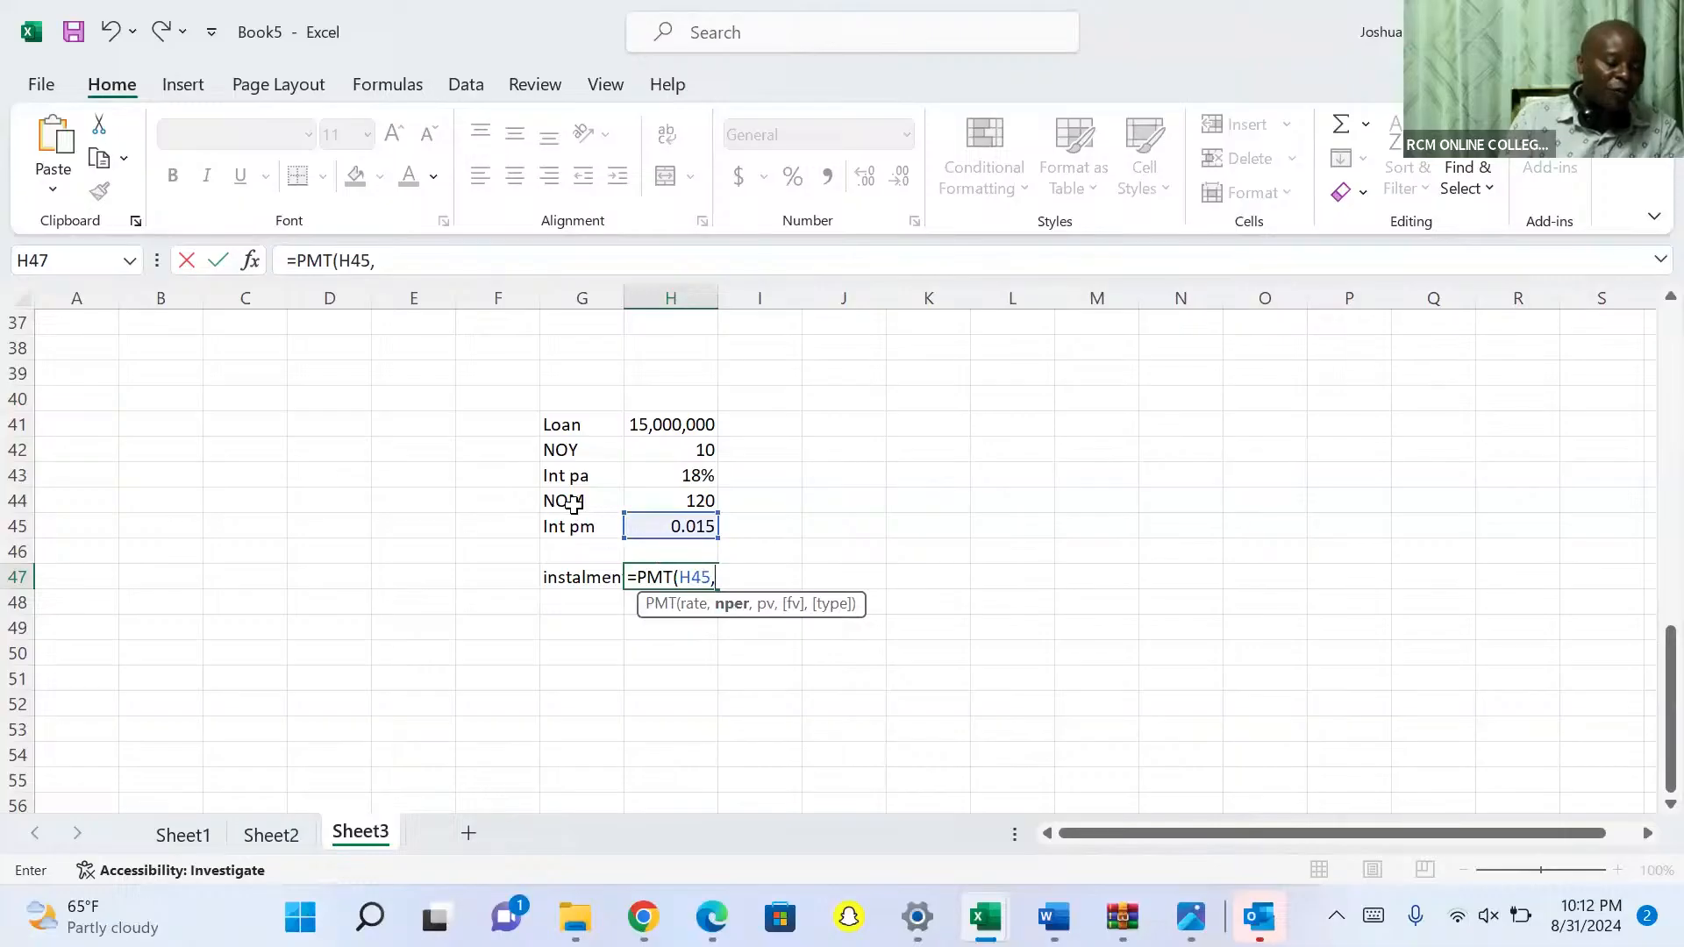
pyautogui.click(693, 499)
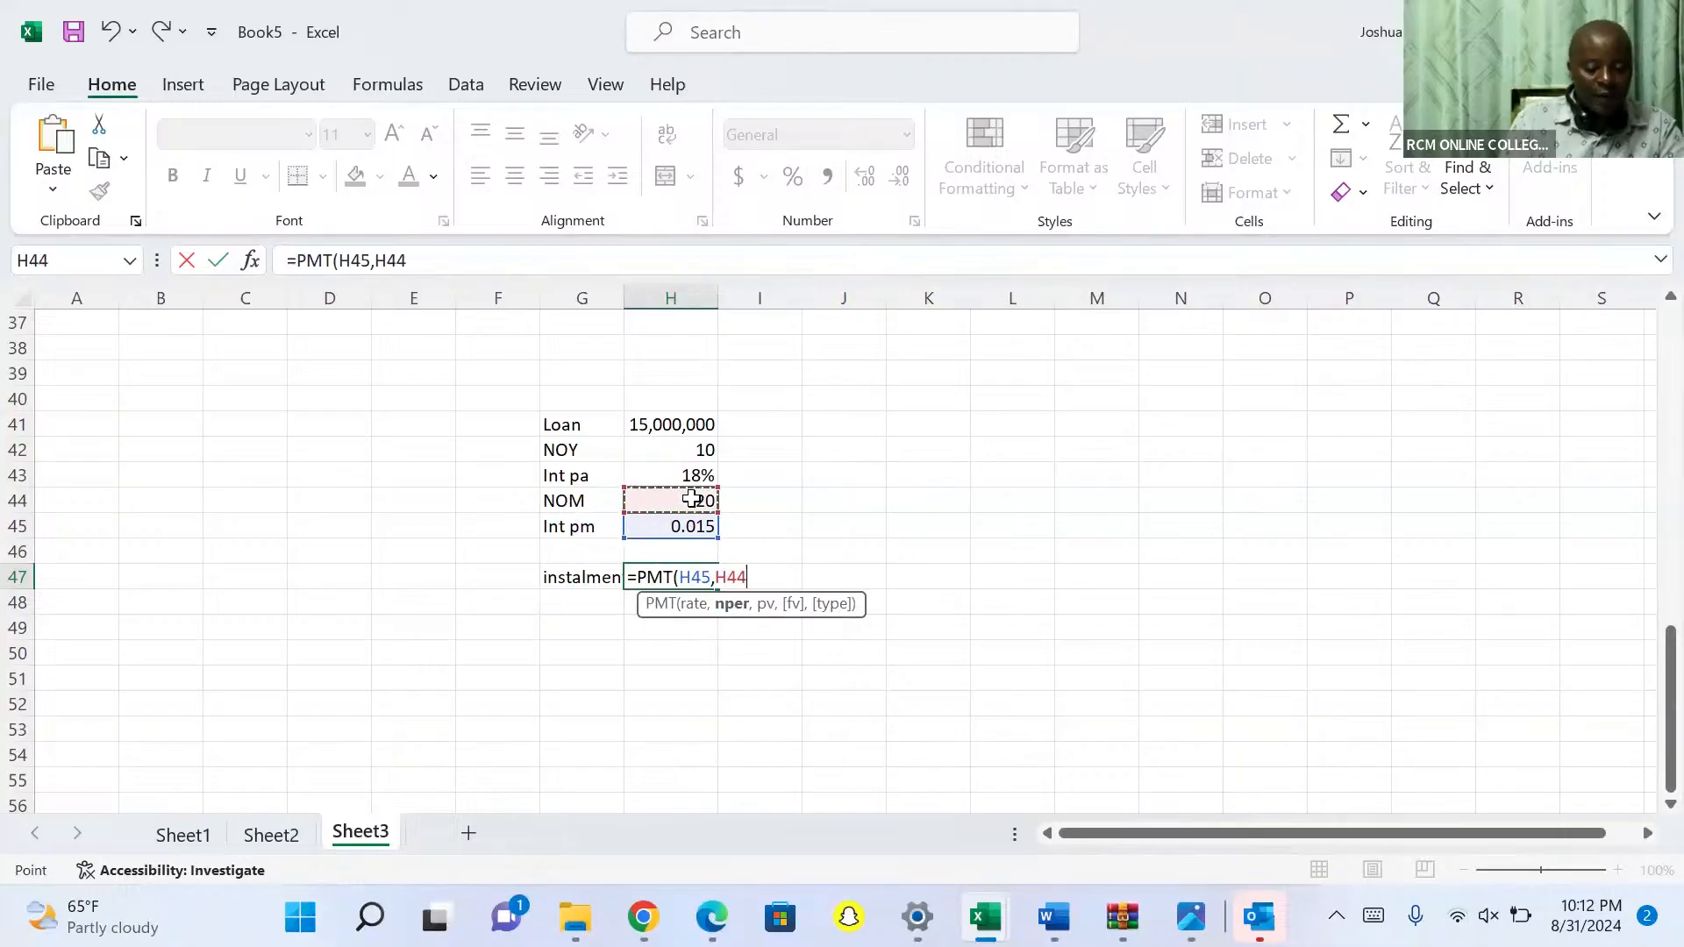
pyautogui.write(',-')
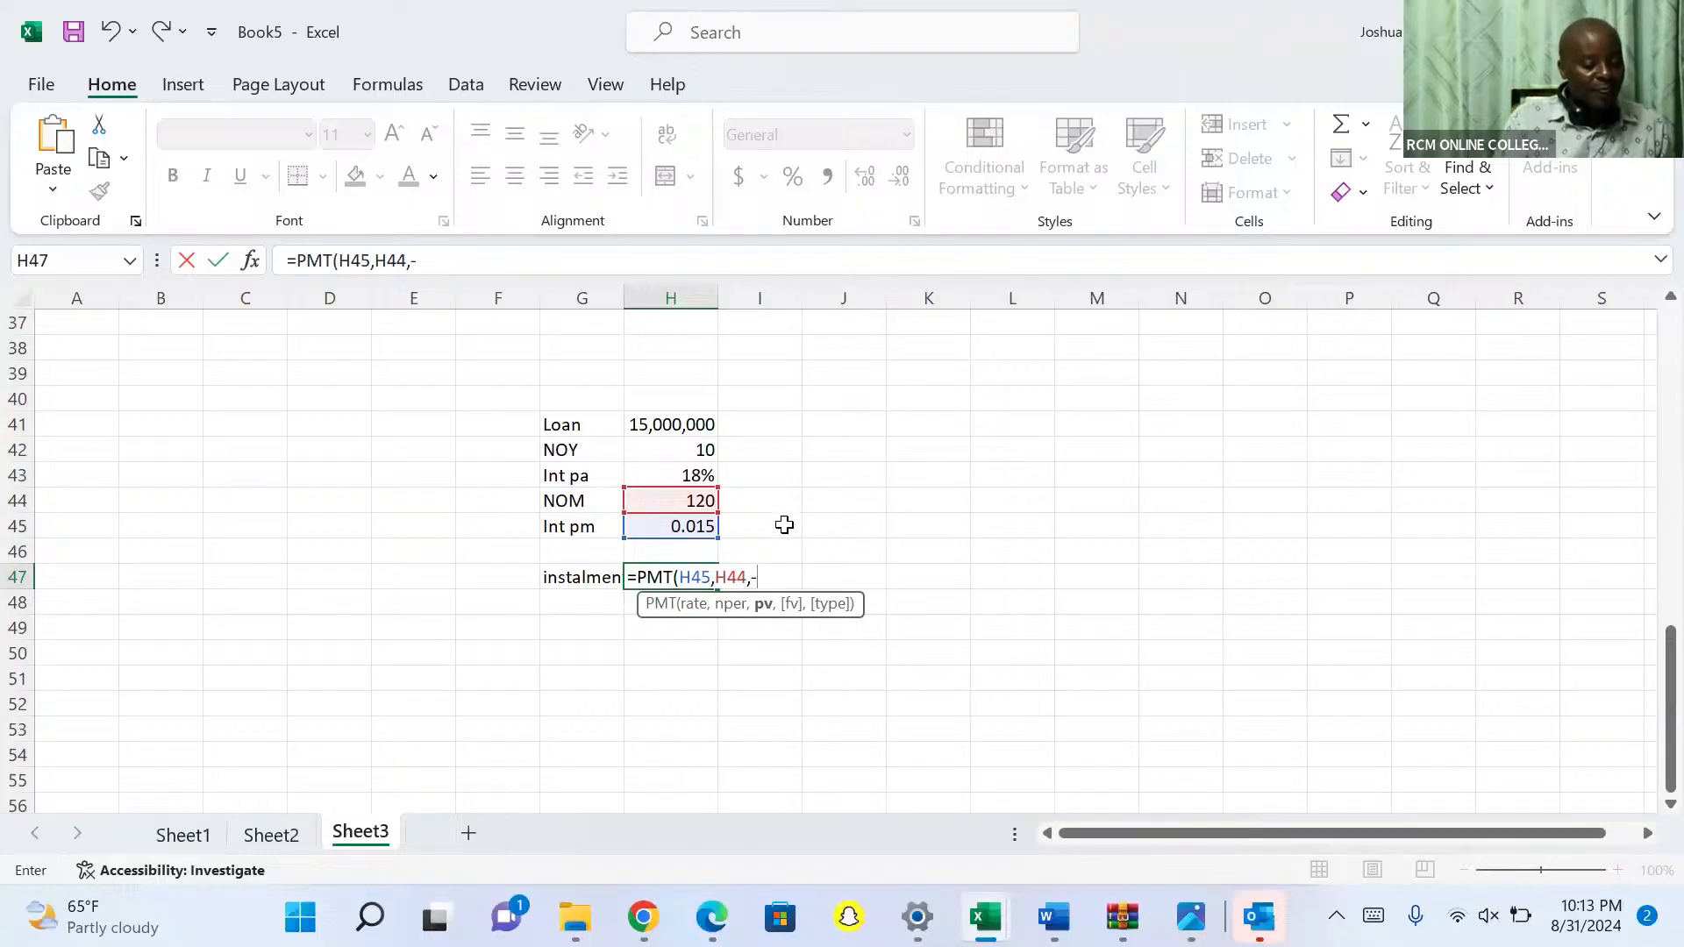
pyautogui.click(661, 423)
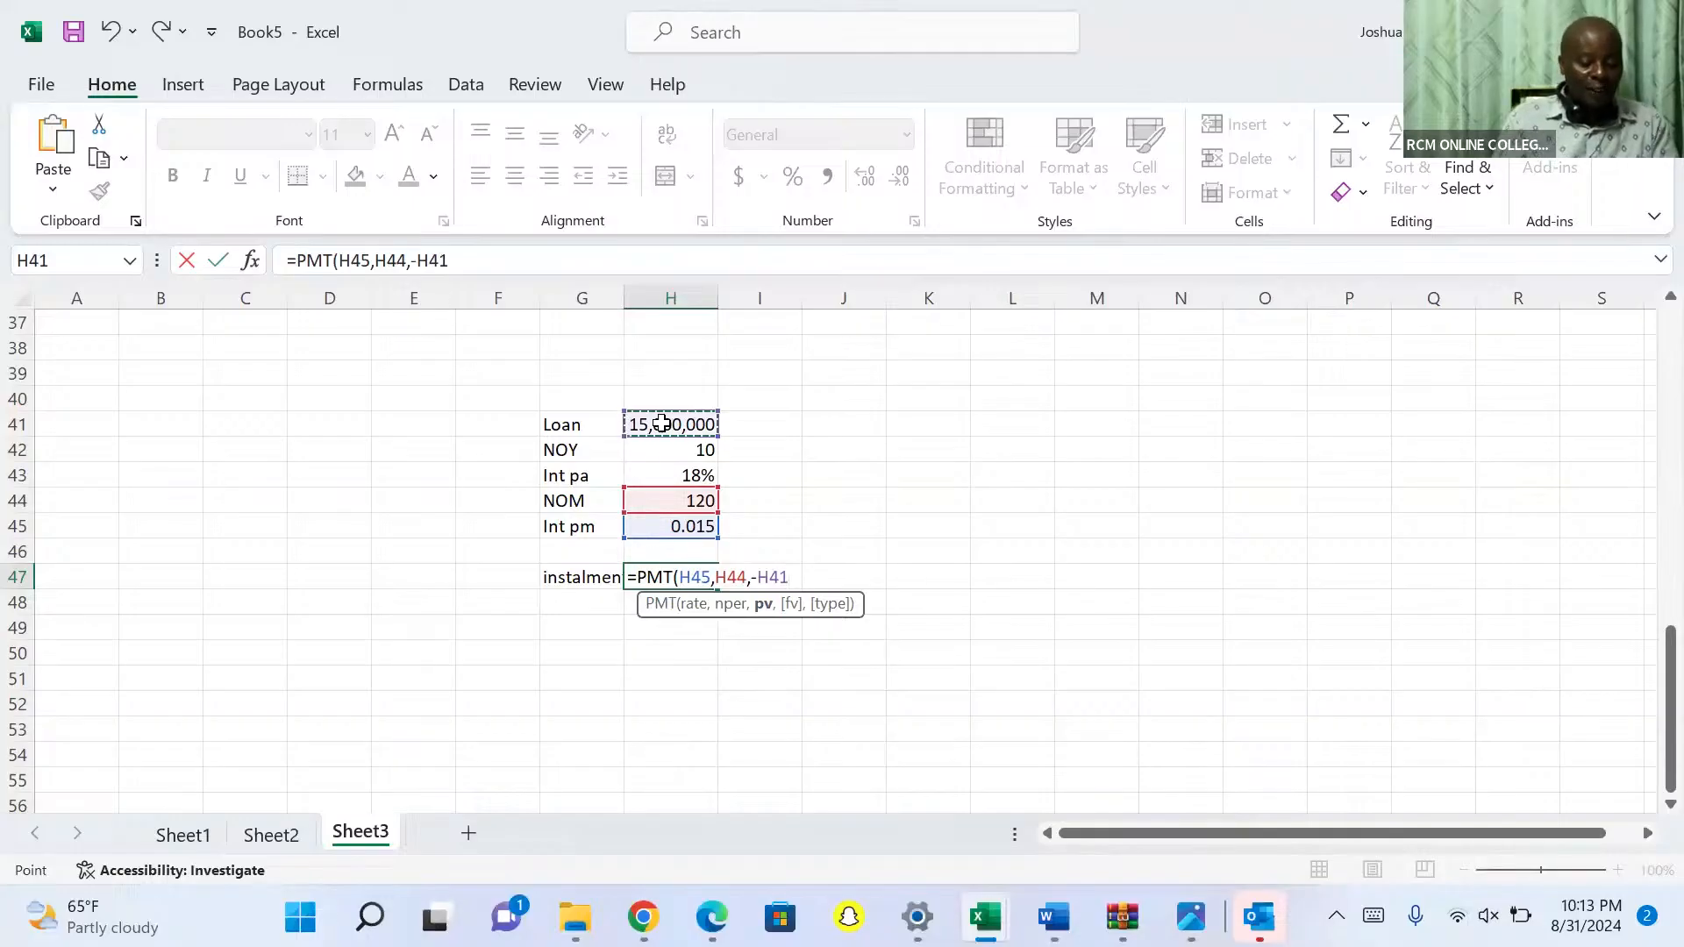
pyautogui.write(')')
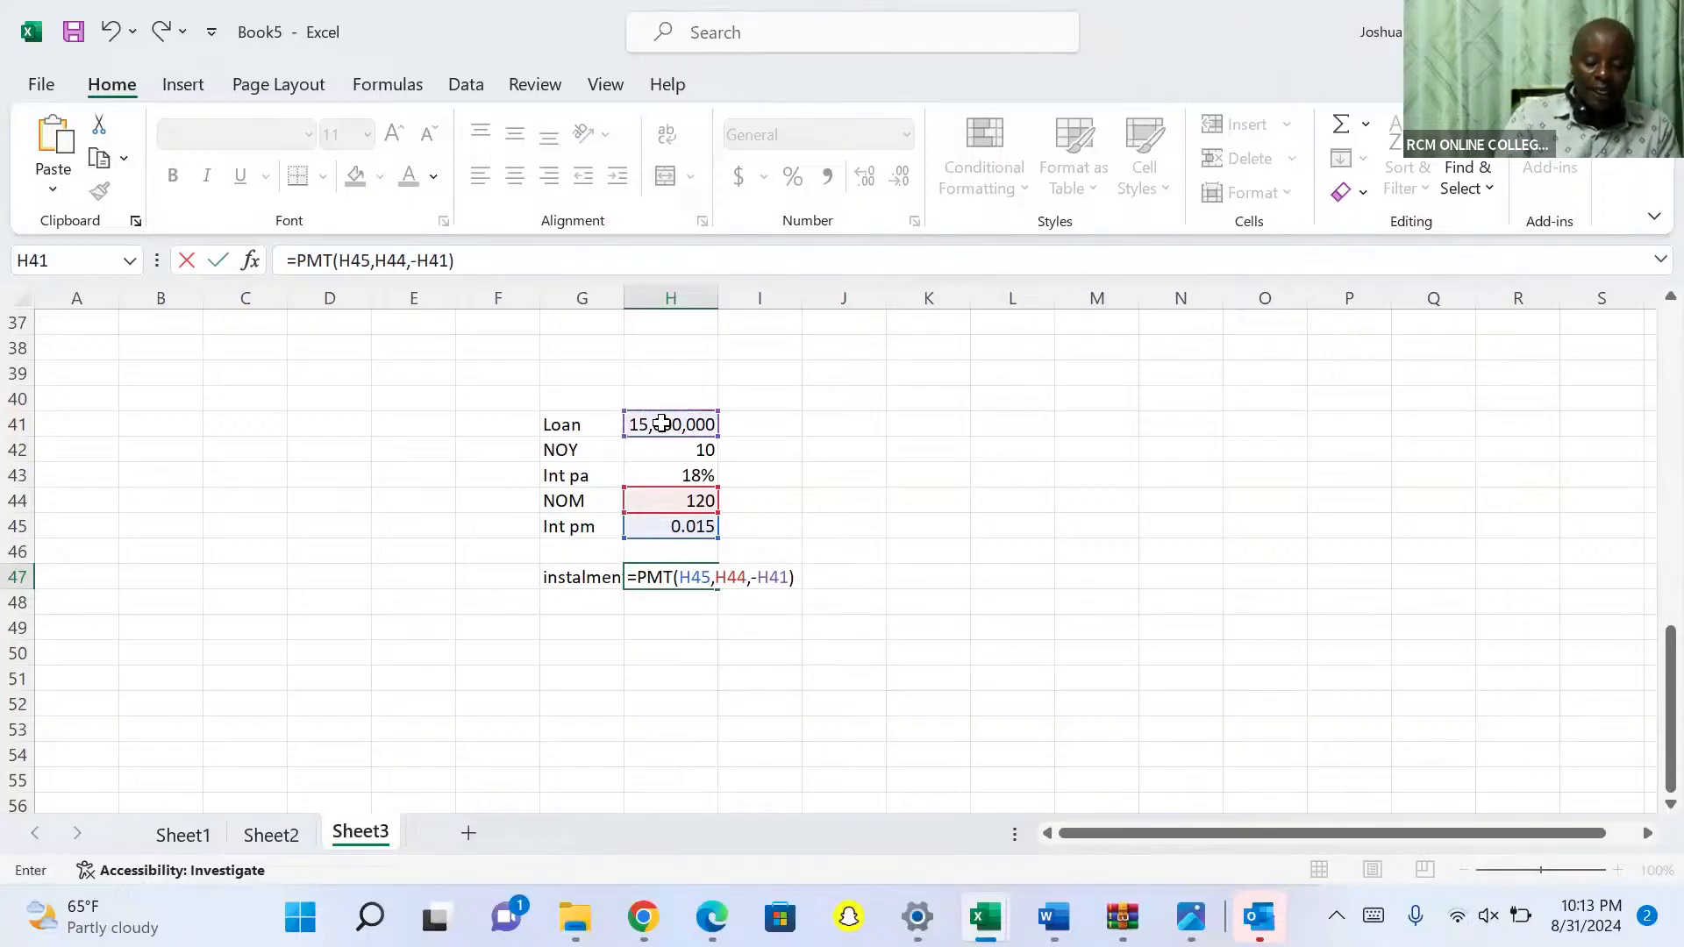
pyautogui.press('Return')
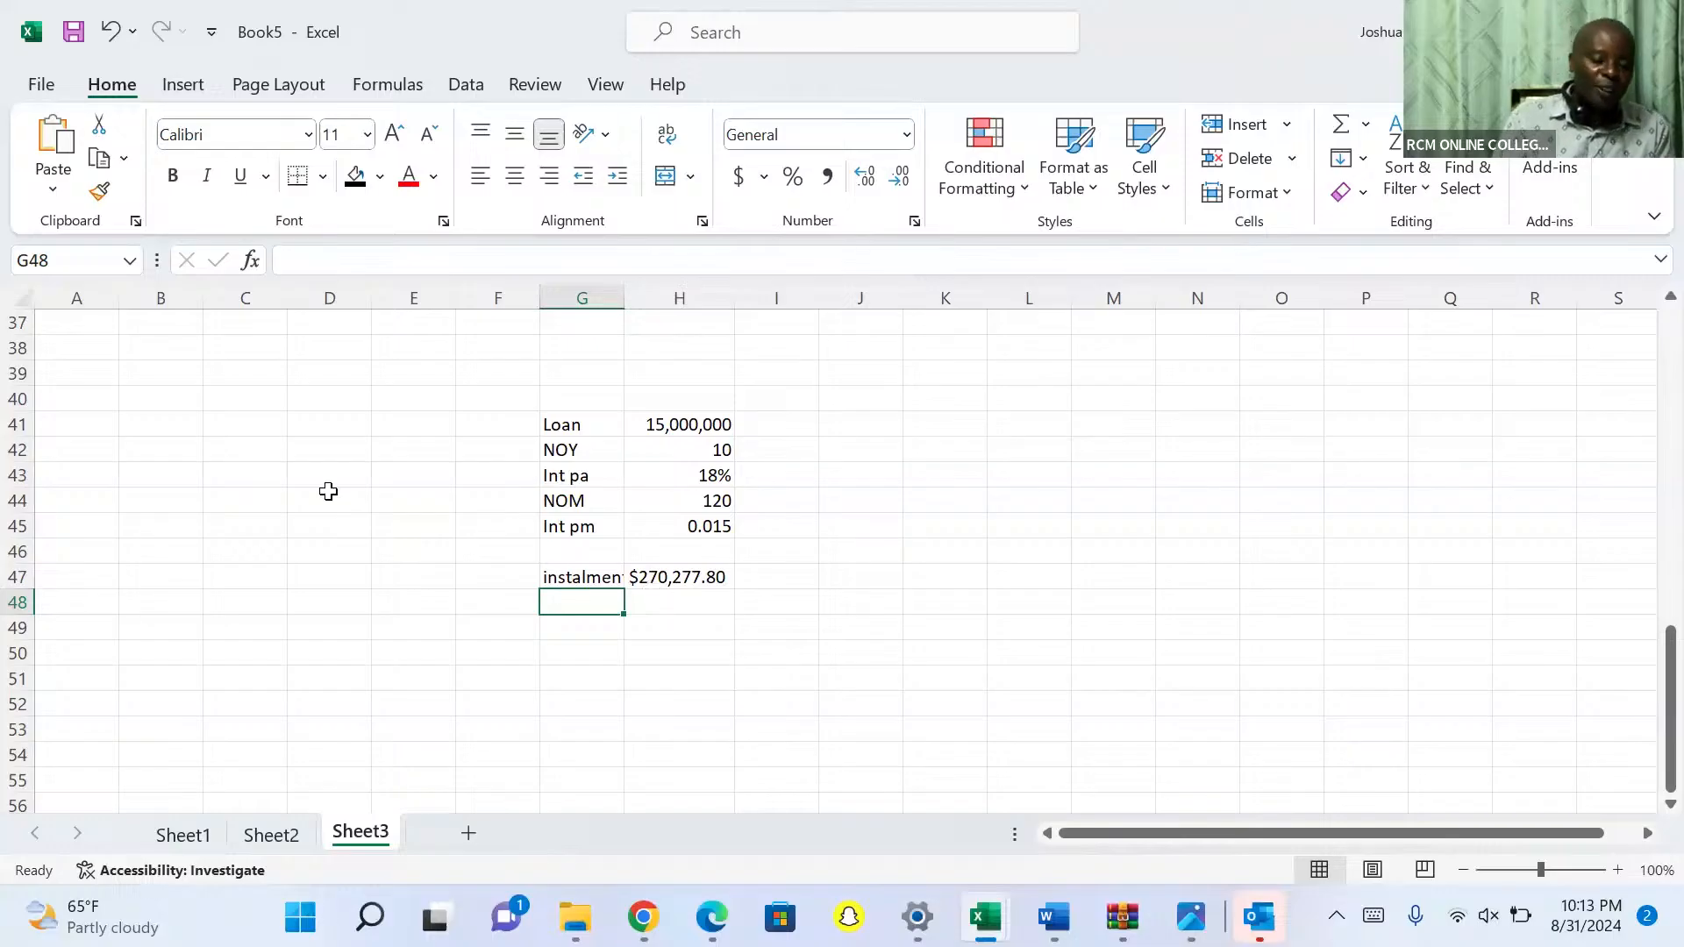
# Autofit the width of all columns on the sheet to their contents
pyautogui.click(24, 301)
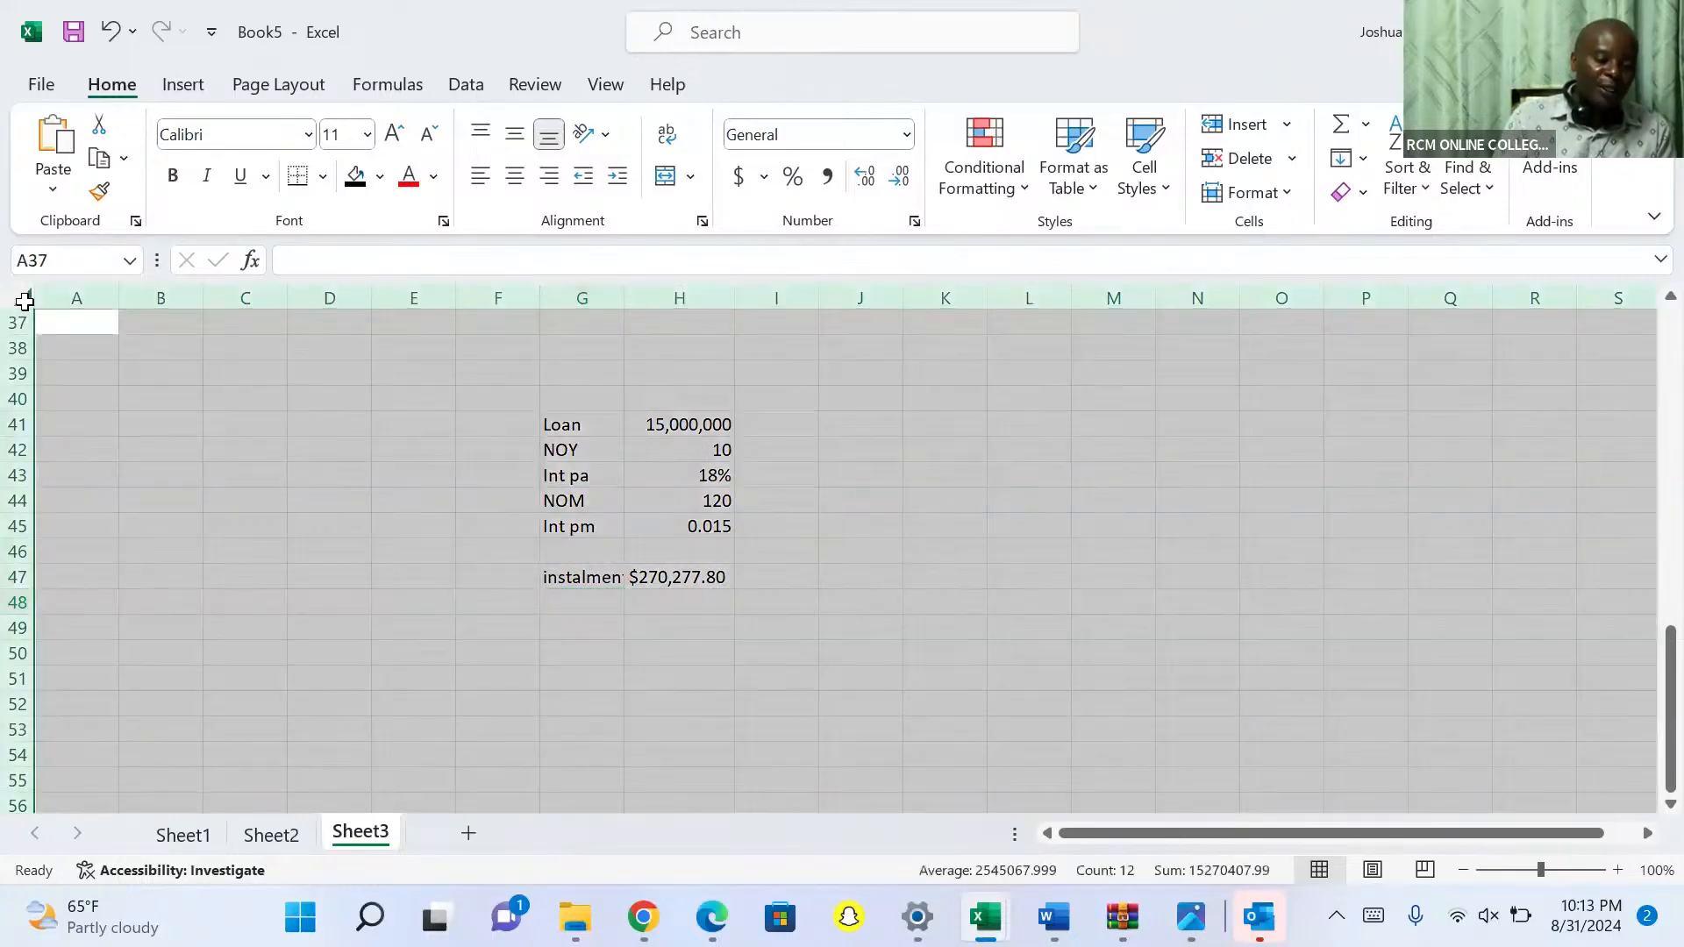
pyautogui.moveTo(117, 300); pyautogui.dragTo(116, 299)
pyautogui.doubleClick(117, 299)
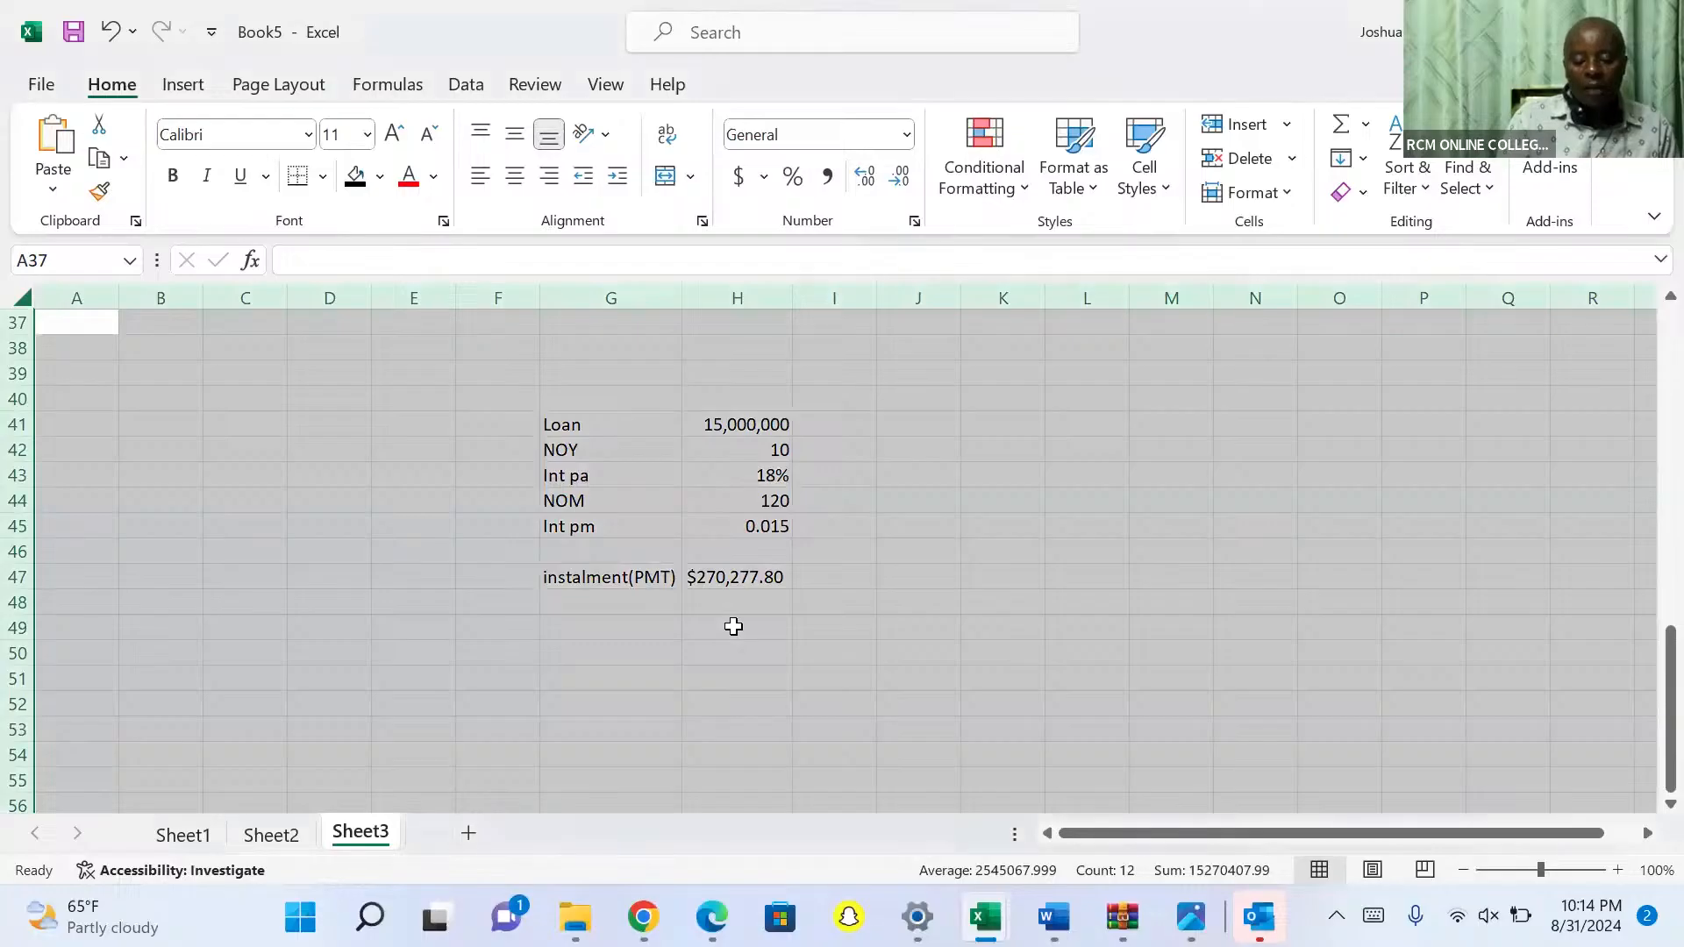
# Enter the title Loan armotization schedule in H49, two rows below the instalment result
pyautogui.click(733, 626)
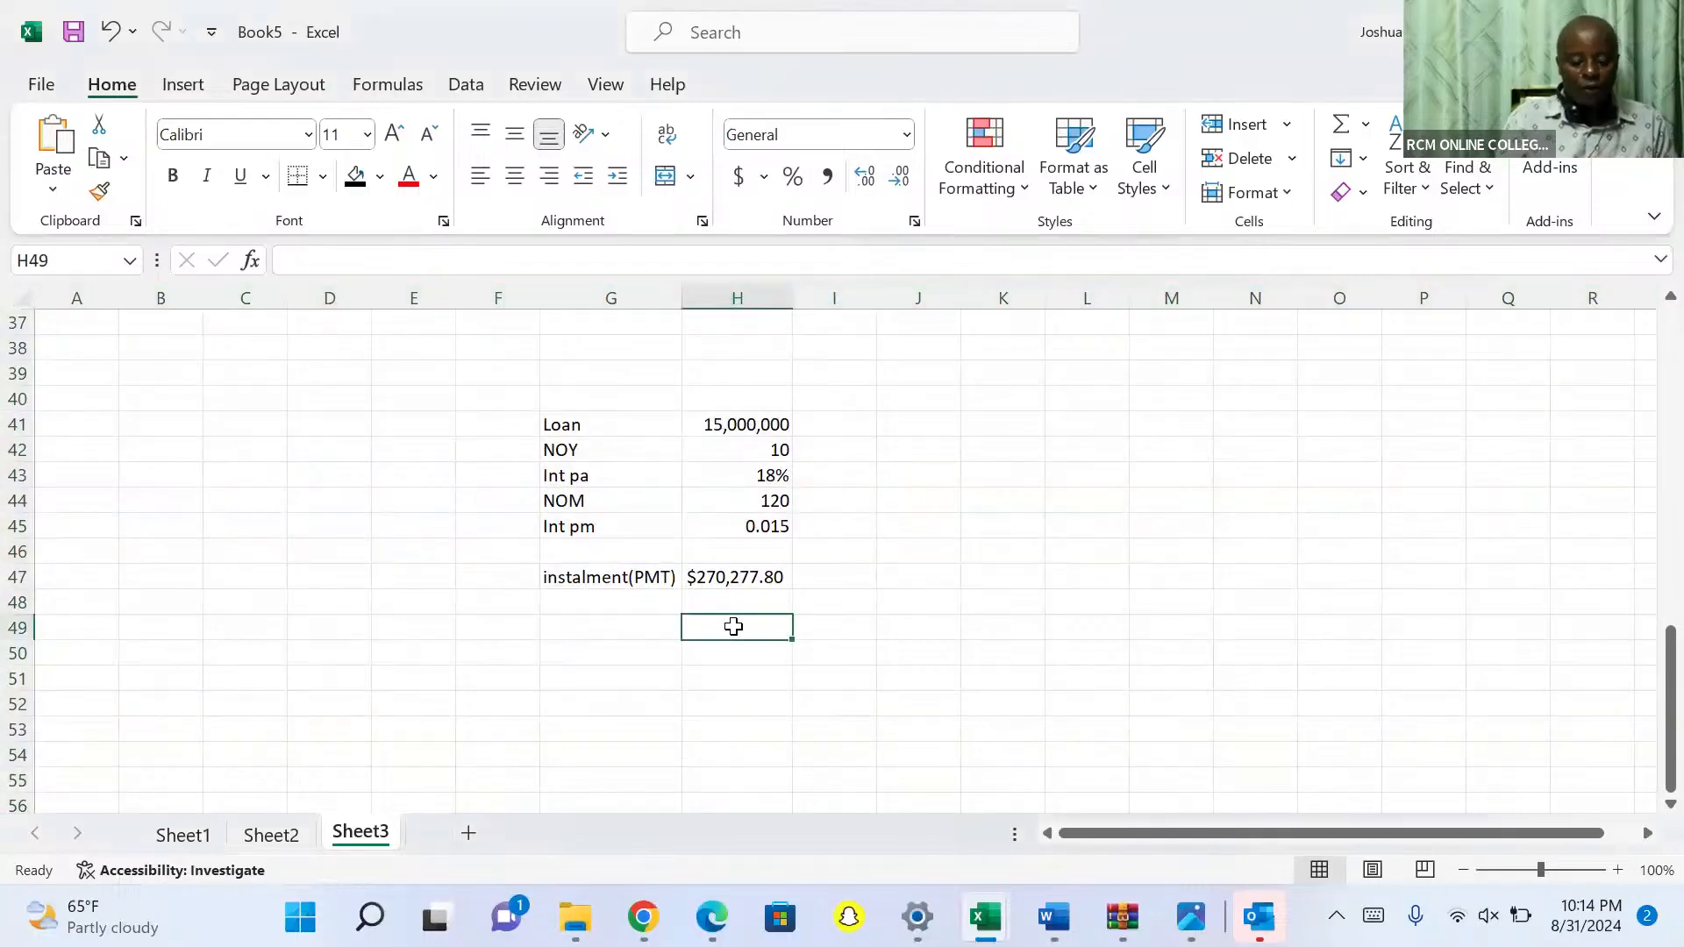
pyautogui.write('Lo')
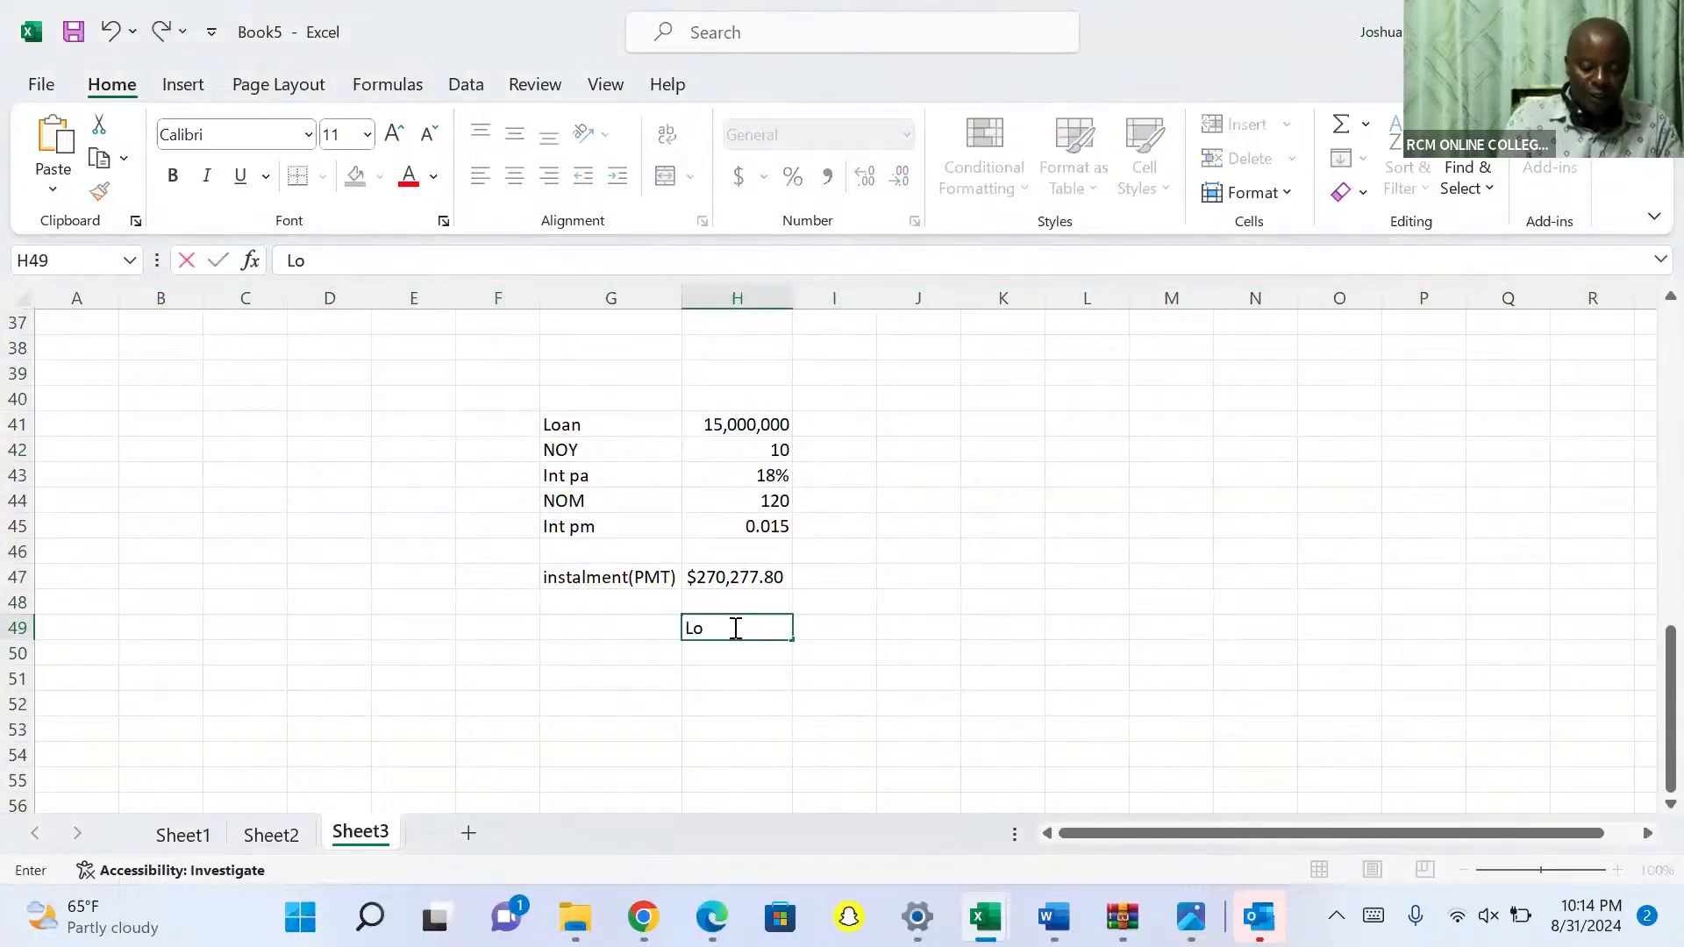
pyautogui.write('an ar')
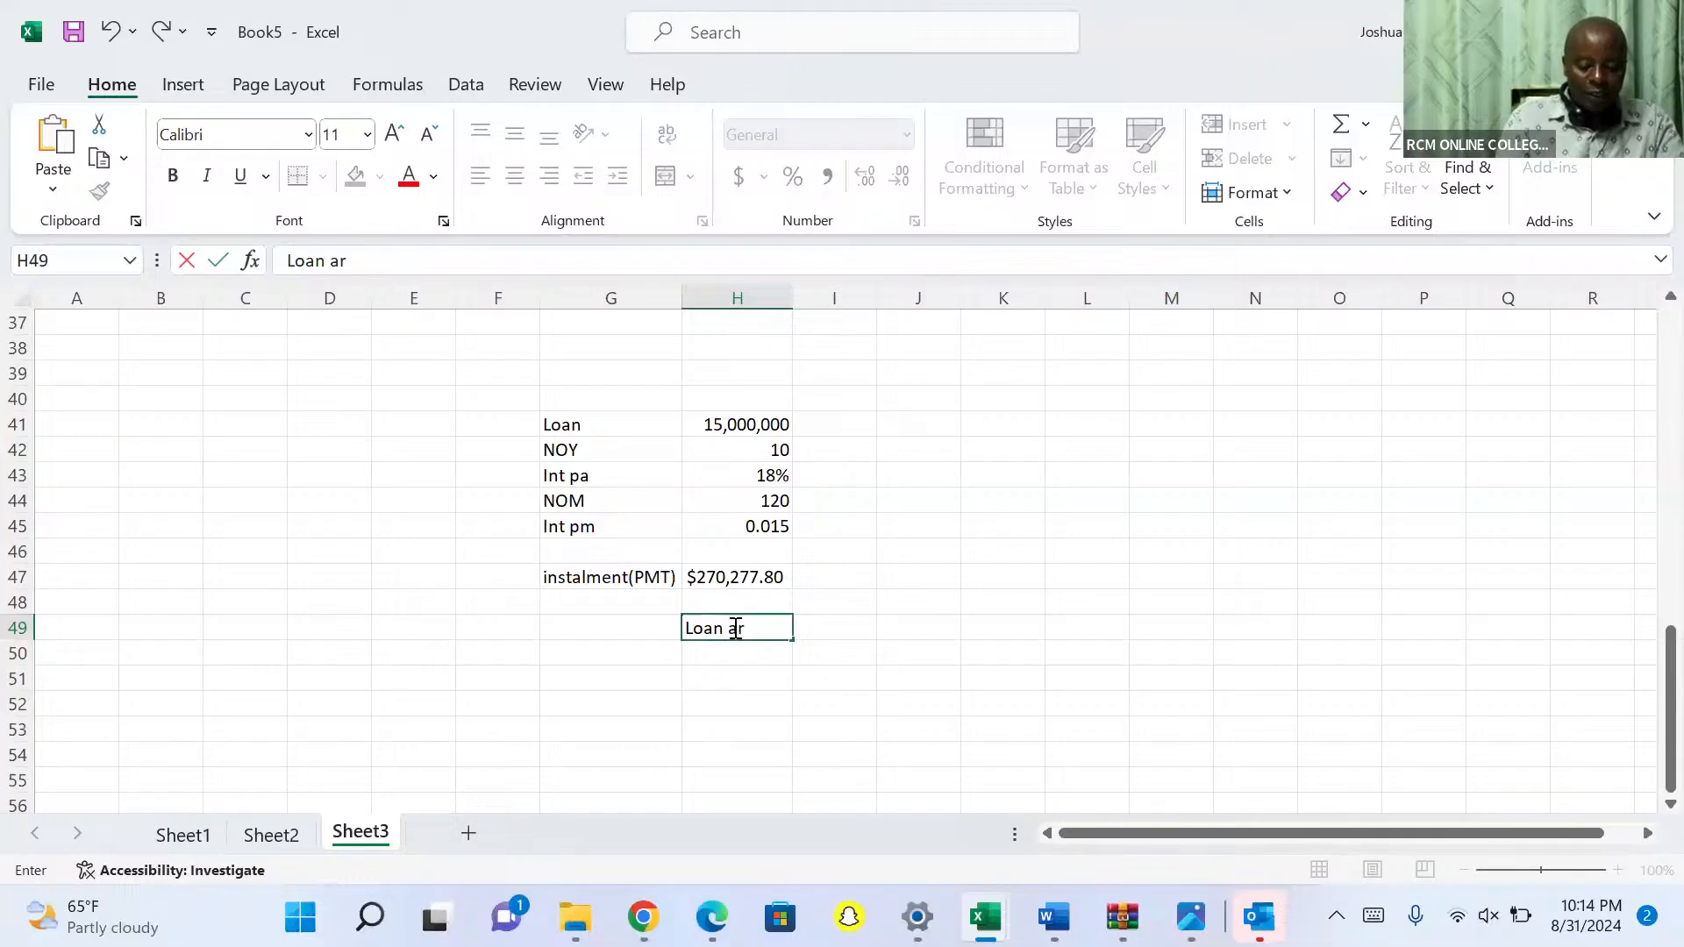
pyautogui.write('motiza')
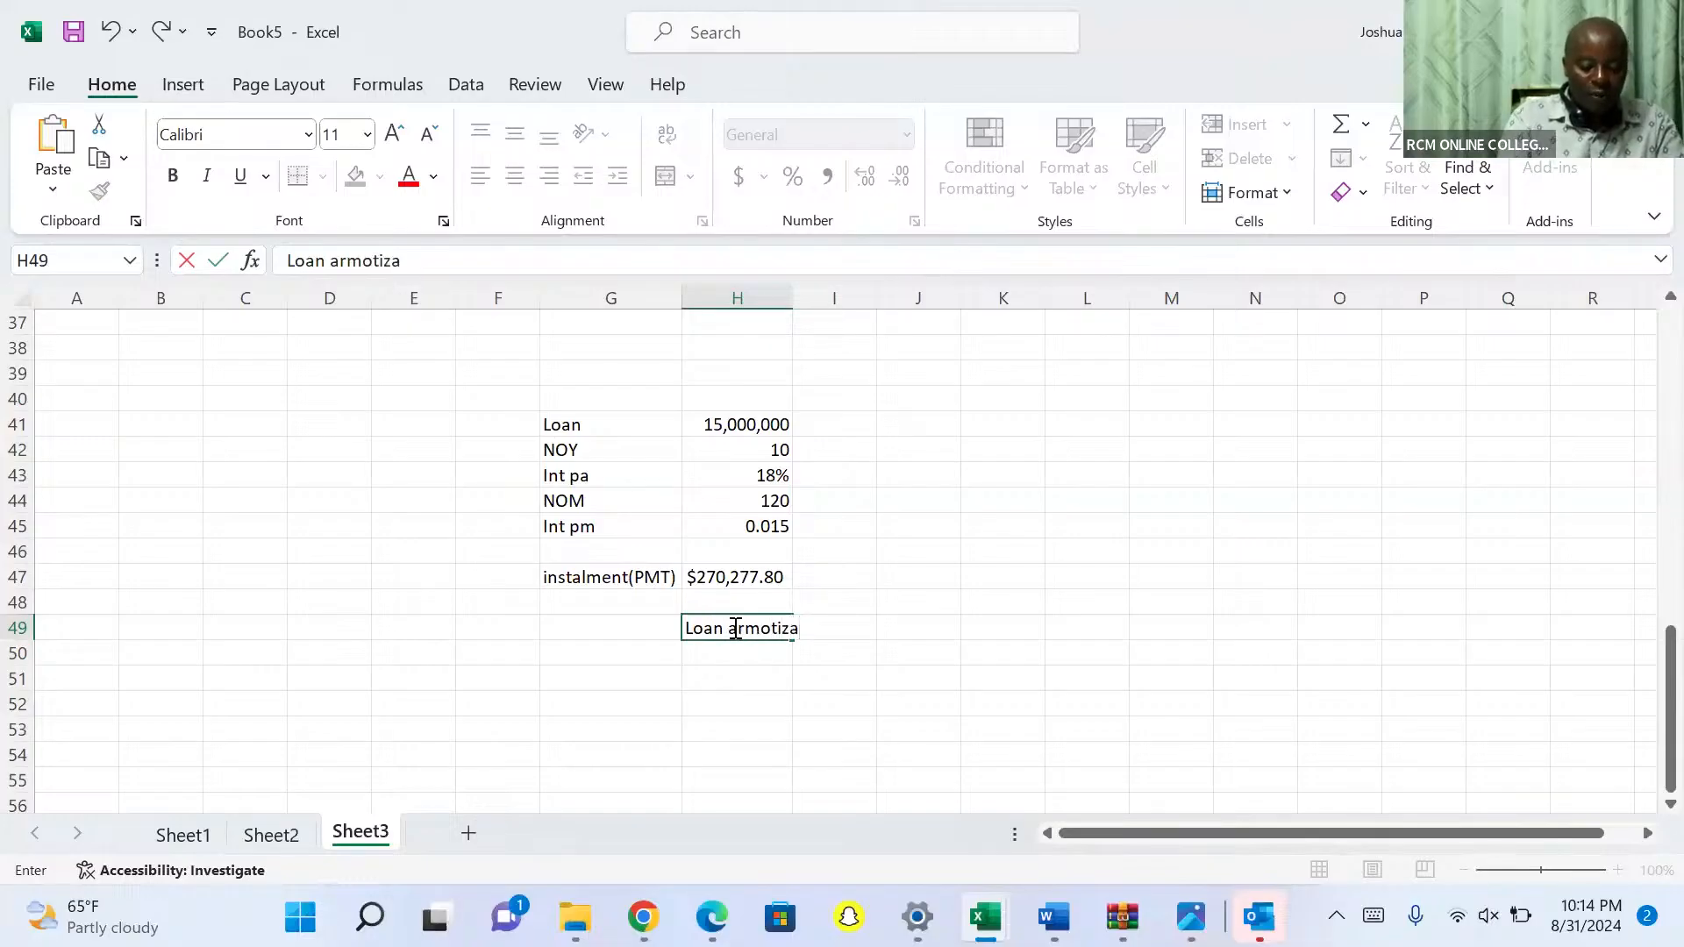
pyautogui.write('tion sc')
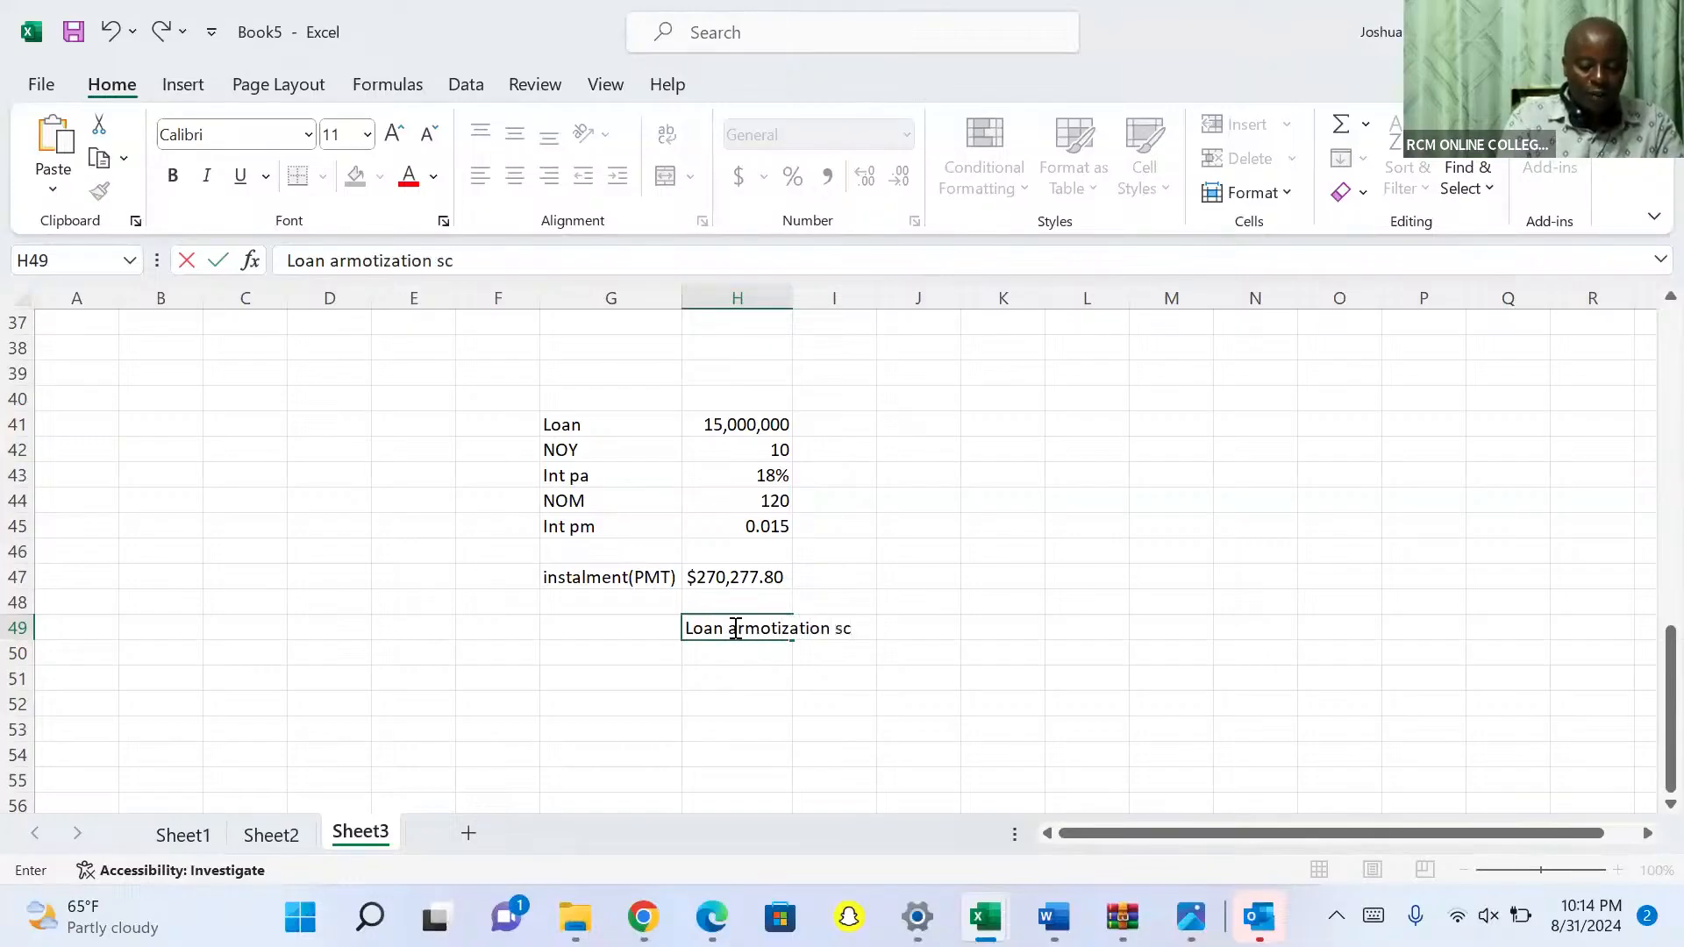
pyautogui.write('hedule')
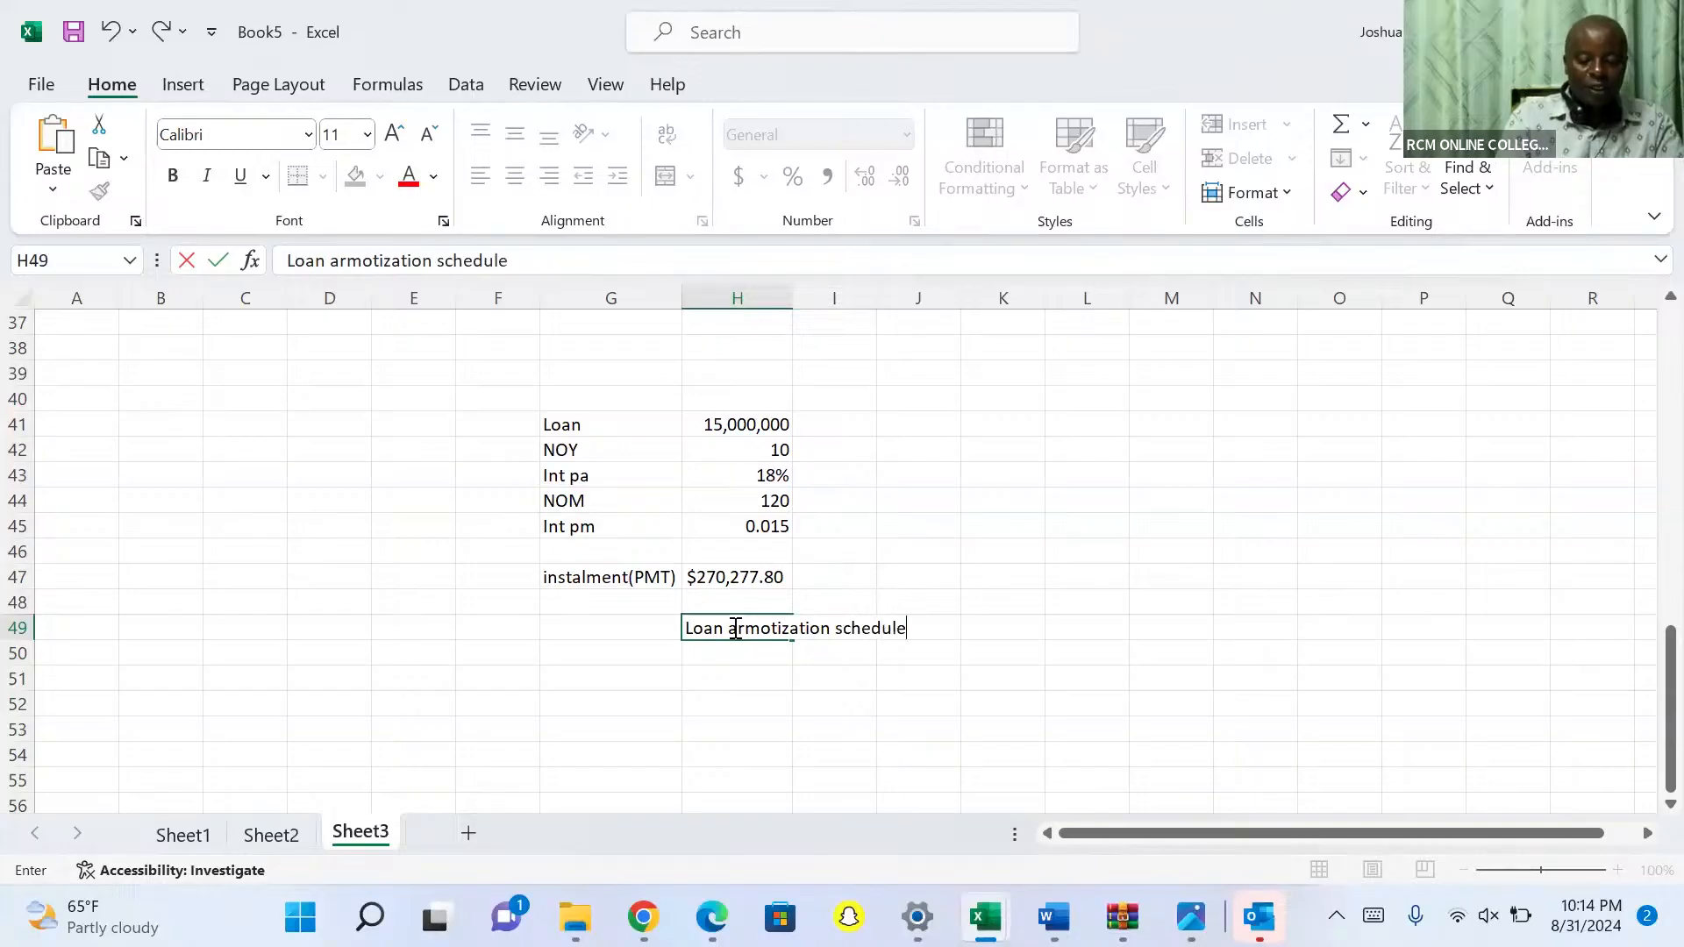
pyautogui.click(742, 677)
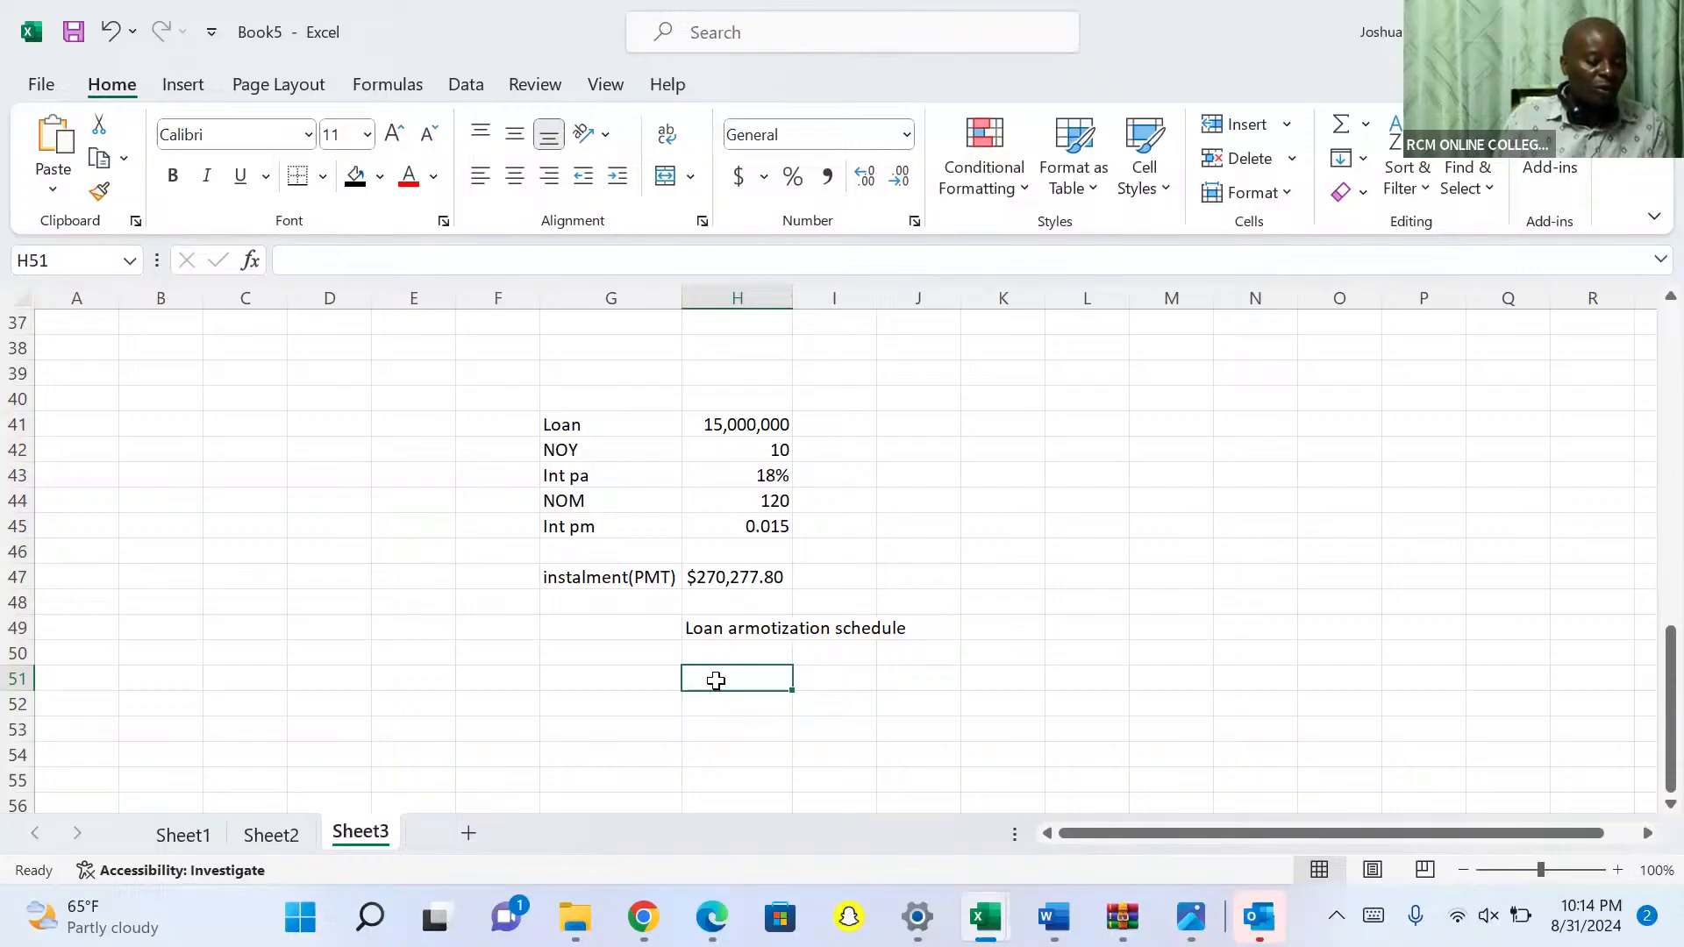
# Generate the 120 period numbers down column H from H51 with the formula =SEQUENCE(120)
pyautogui.write('=')
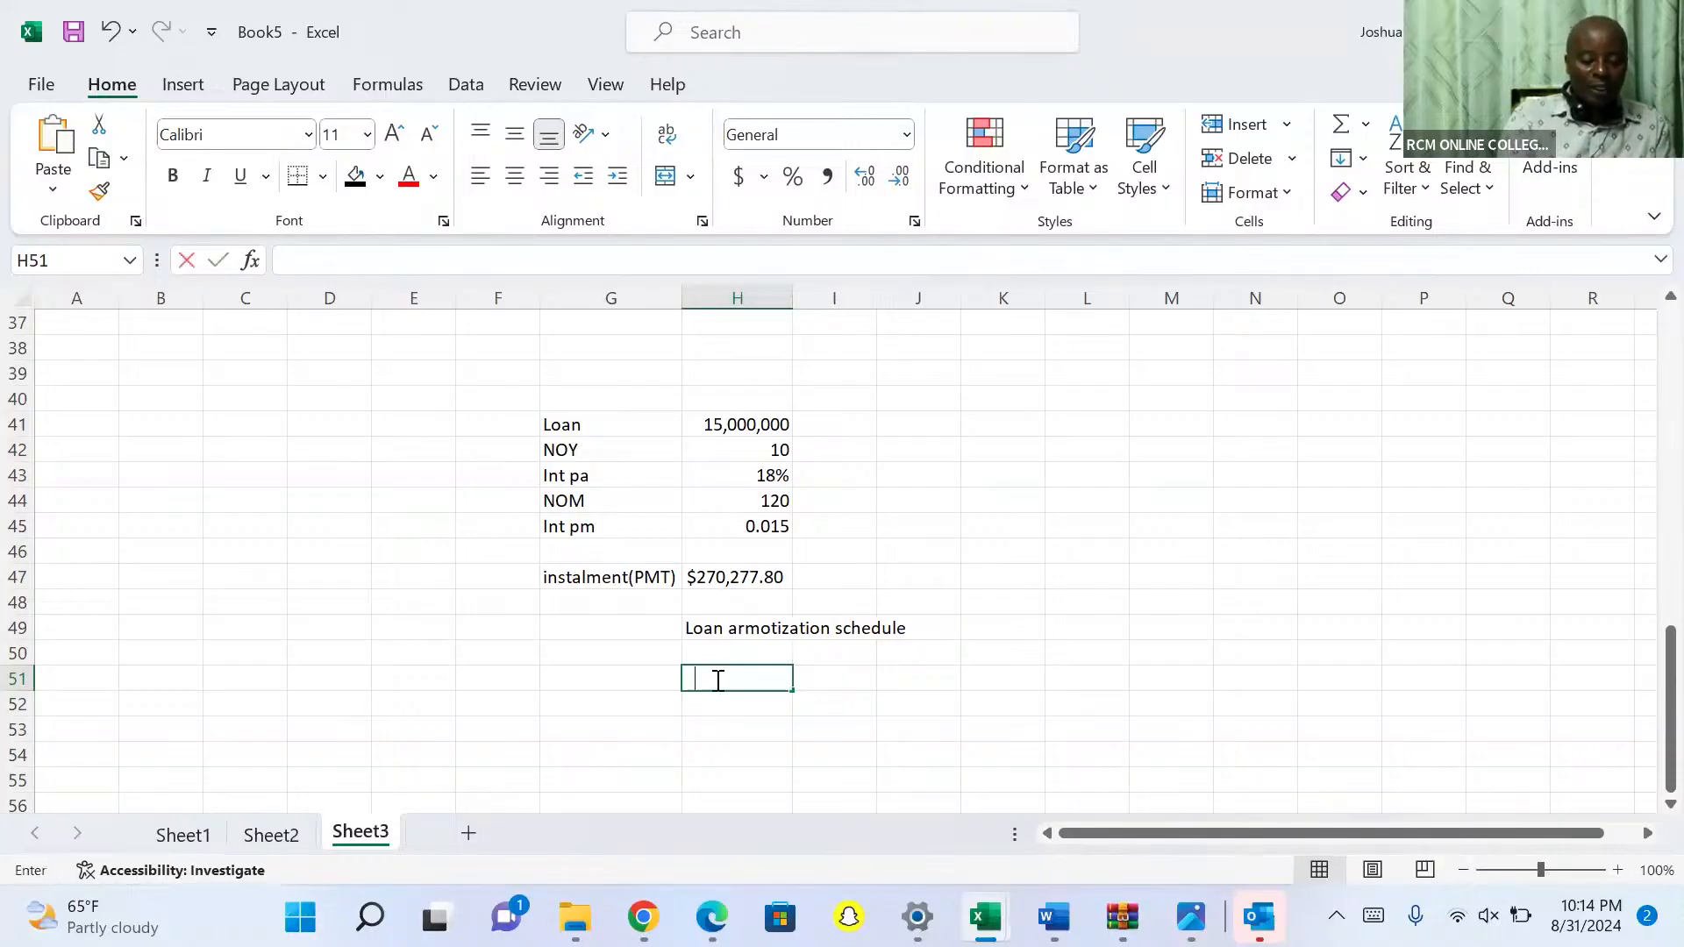
pyautogui.write('seq')
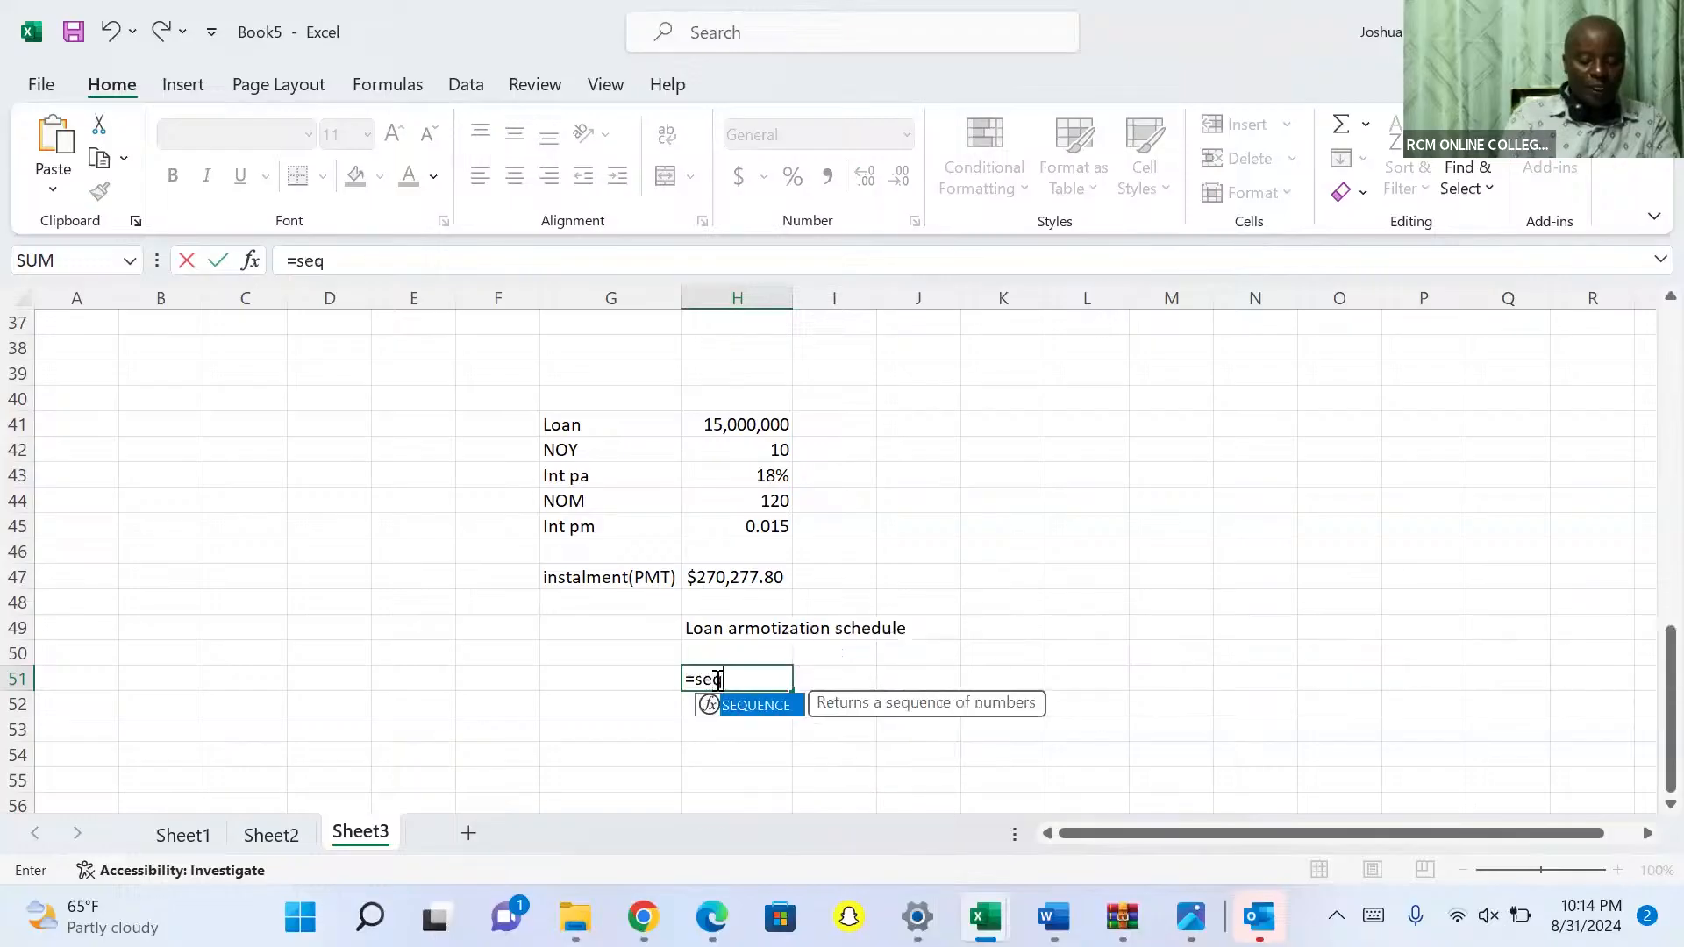
pyautogui.write('uence')
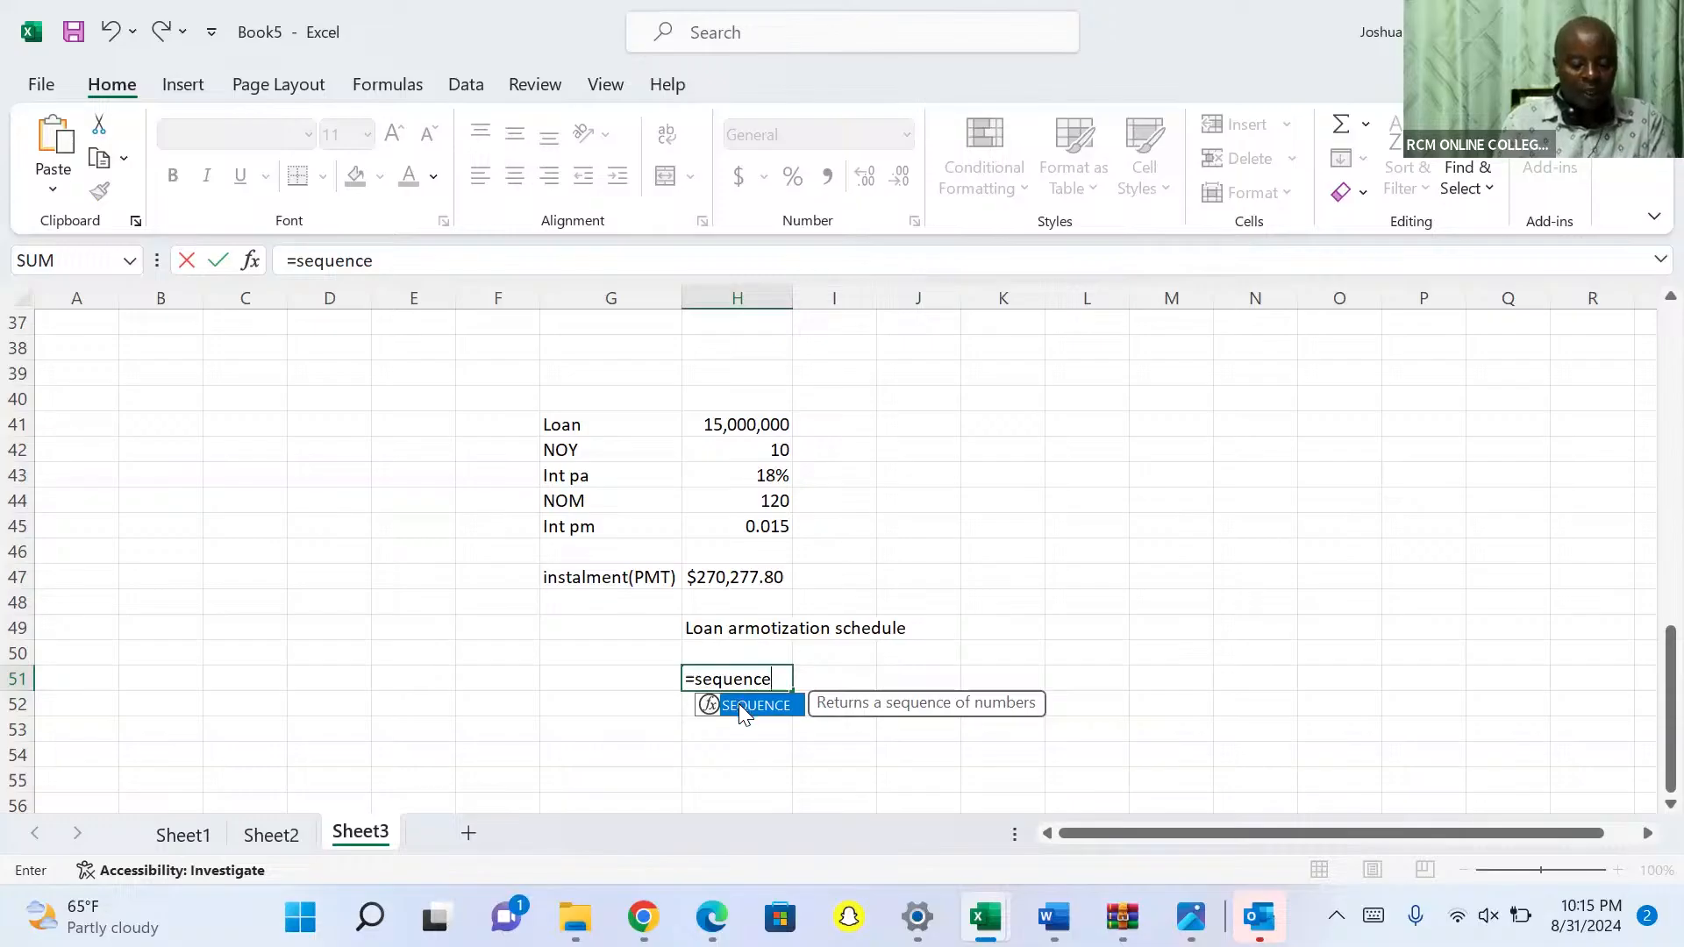
pyautogui.doubleClick(739, 705)
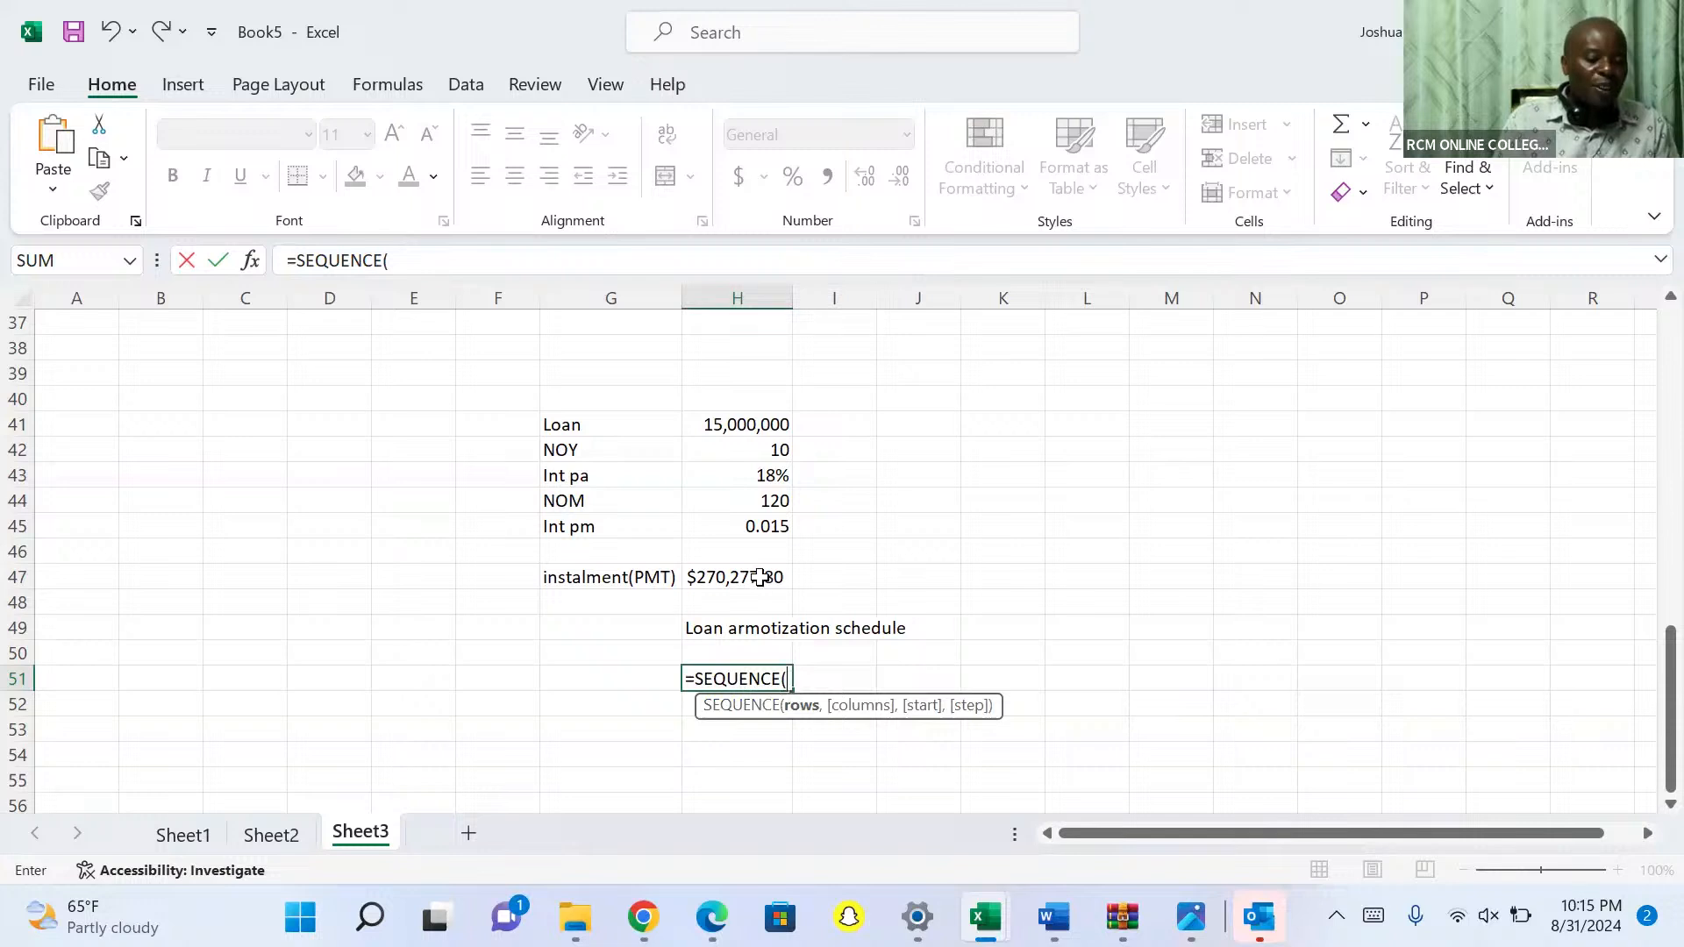
pyautogui.write('12')
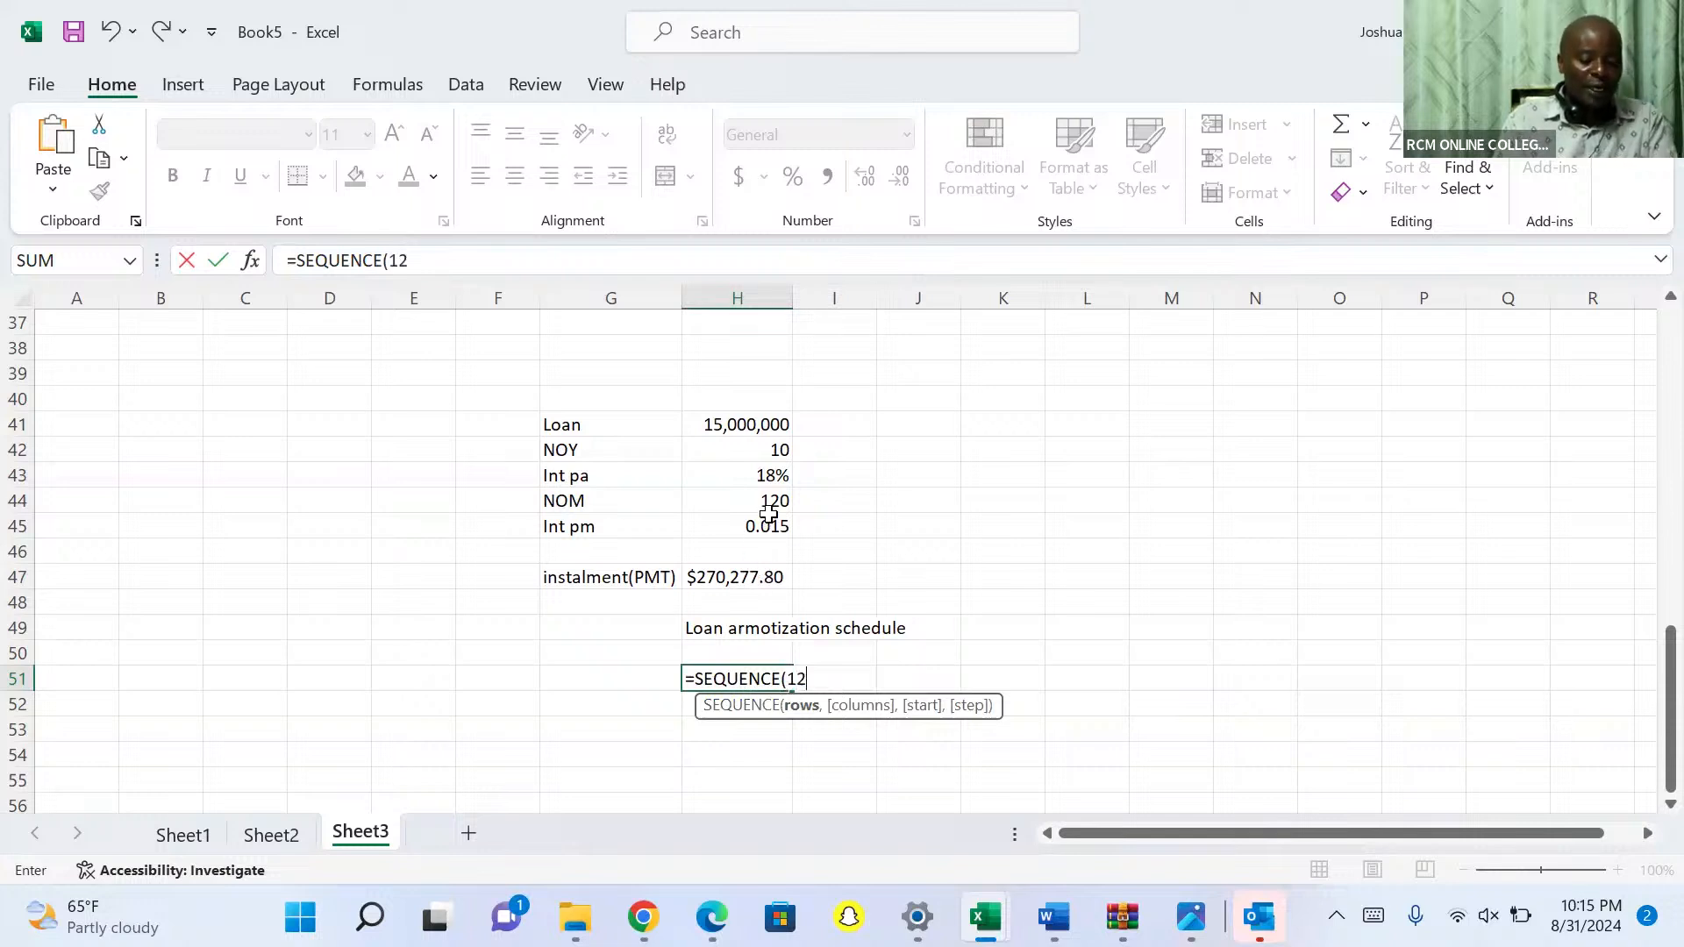
pyautogui.write('0')
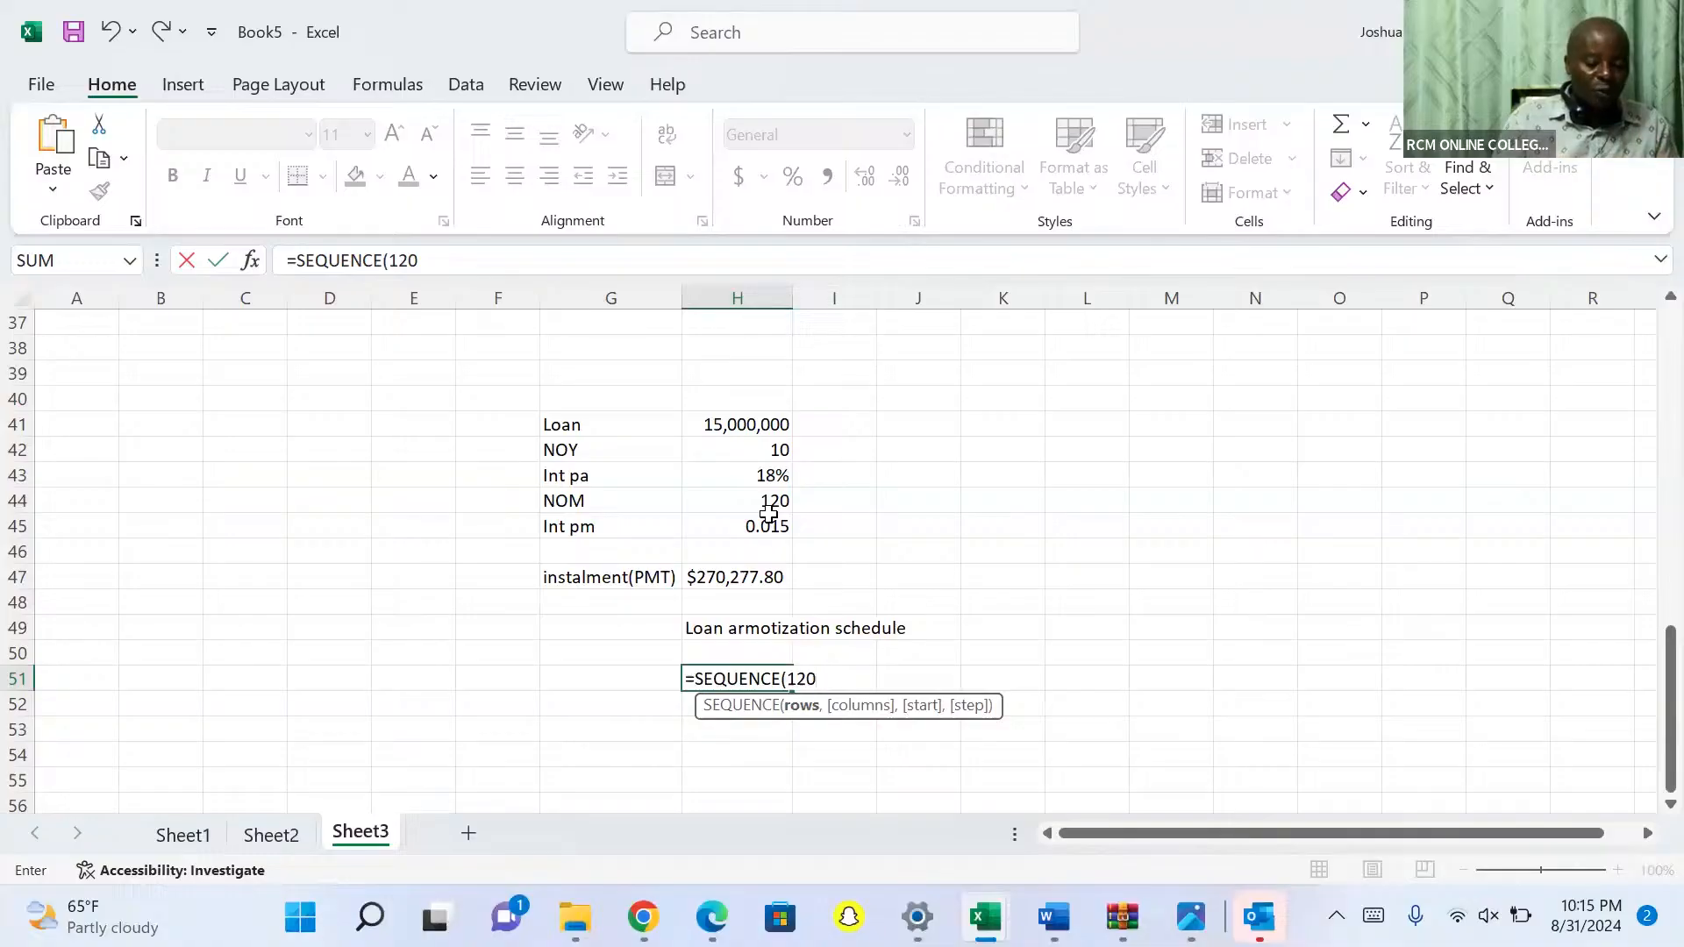
pyautogui.press('Return')
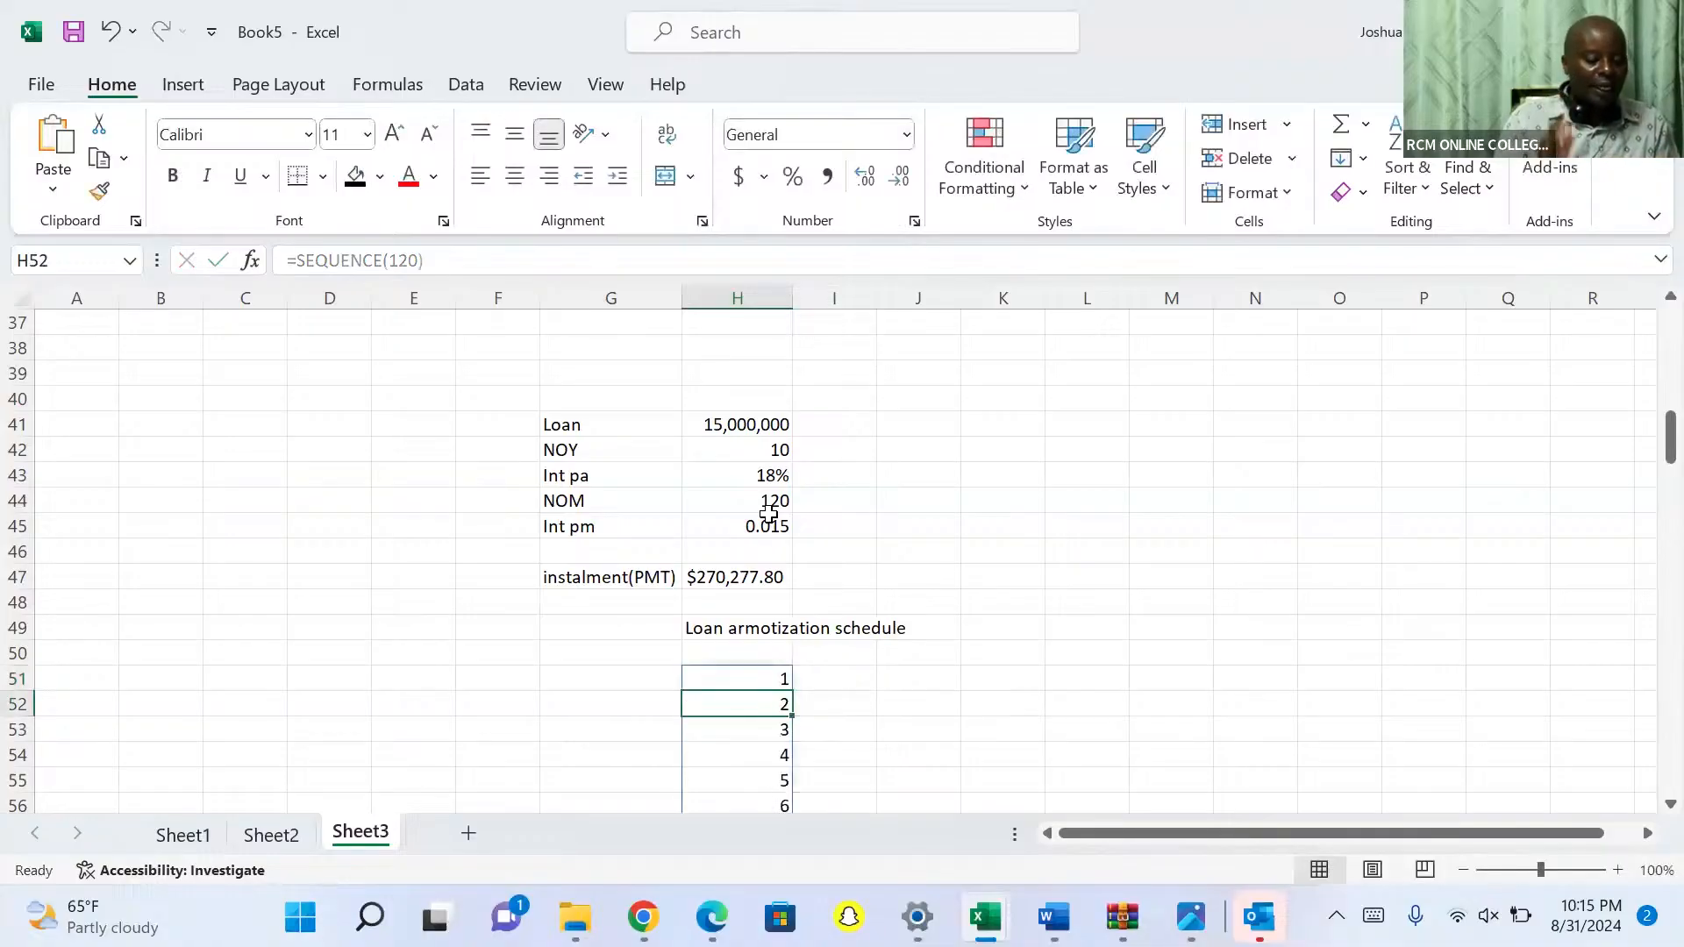
# Enter 0 in H50 as the starting period and check the numbering down to its last row
pyautogui.click(769, 651)
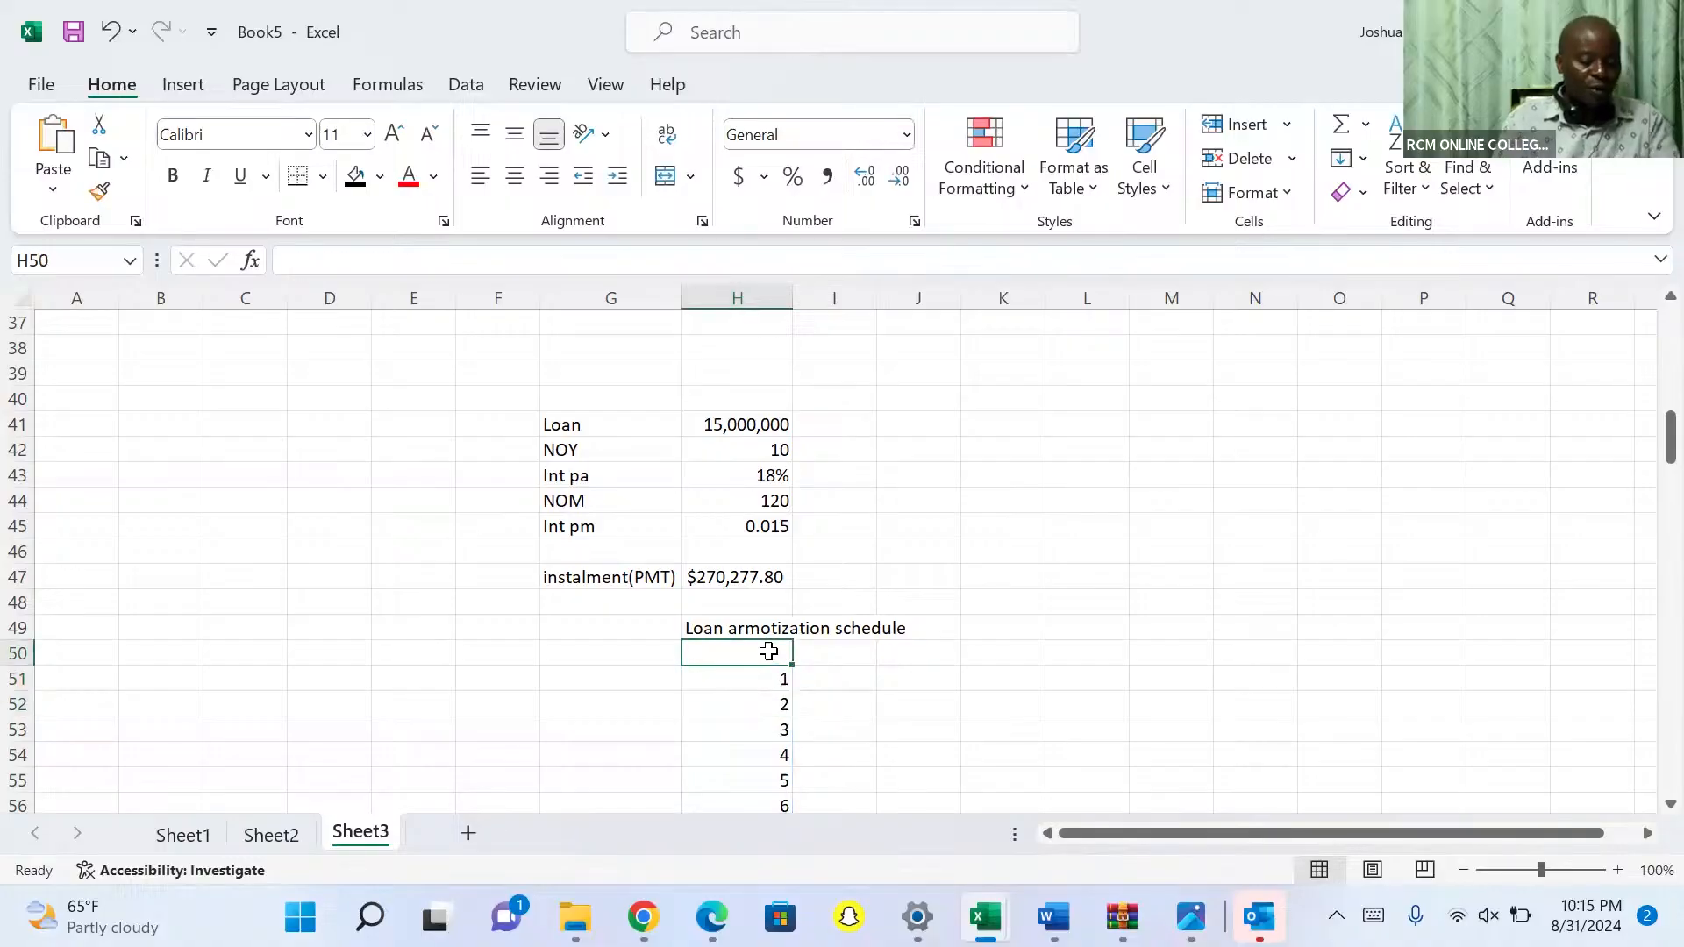
pyautogui.write('0')
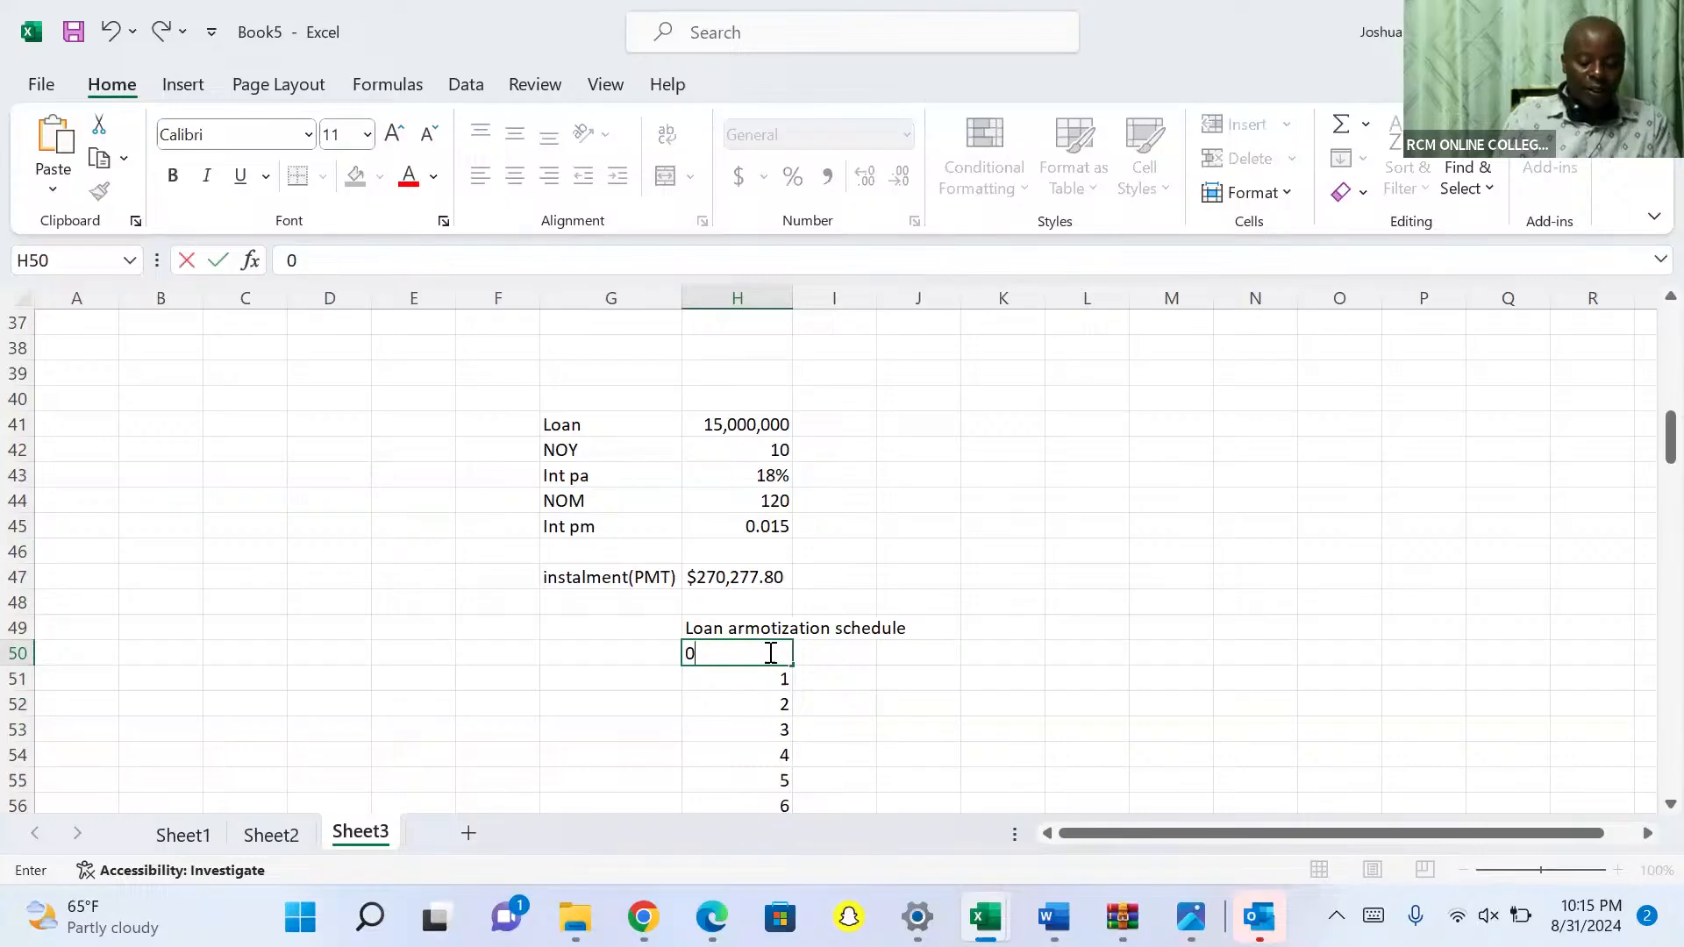
pyautogui.hotkey('ctrl', 'Return')
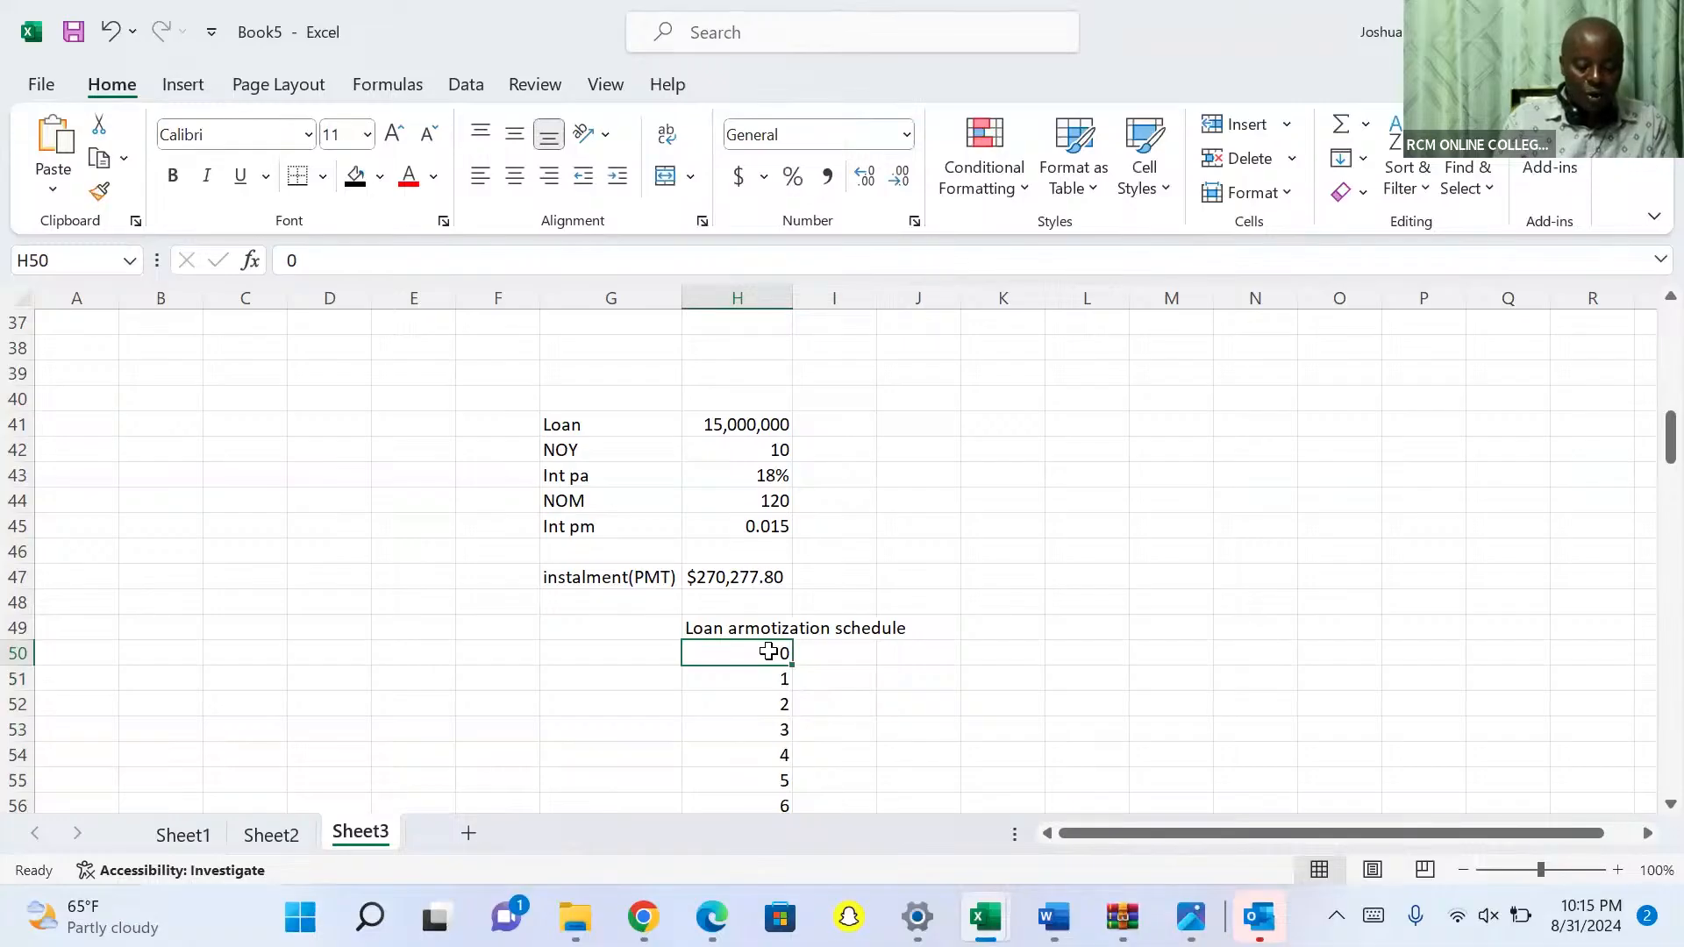
pyautogui.hotkey('ctrl', 'Down')
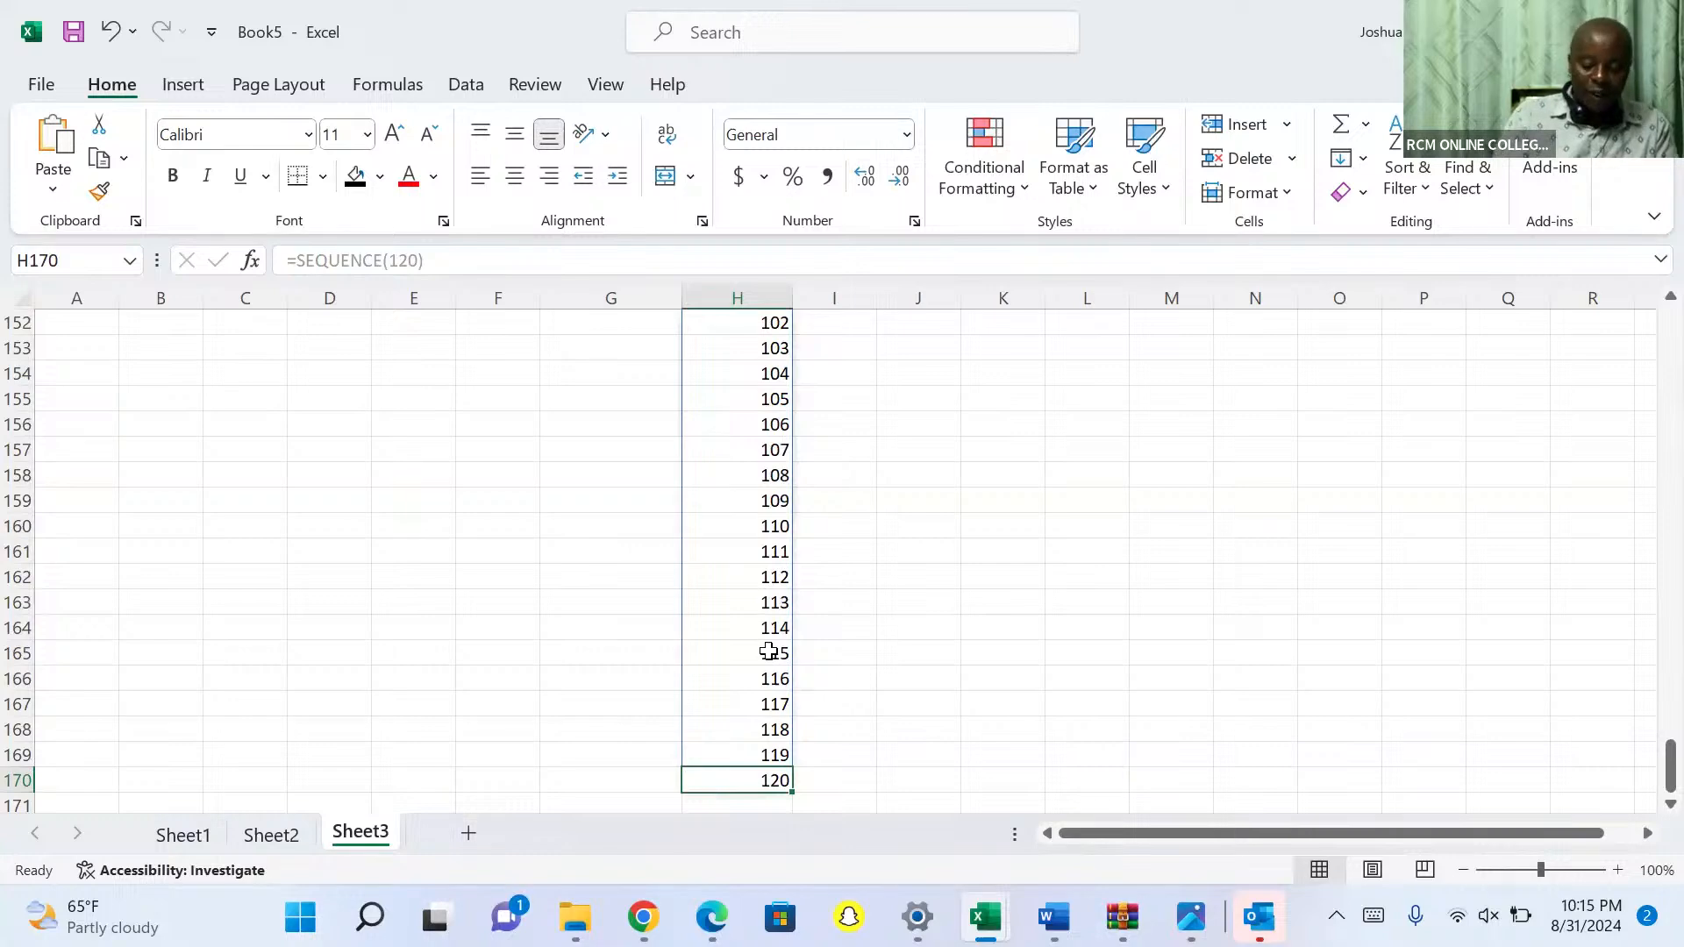
pyautogui.hotkey('ctrl', 'Up')
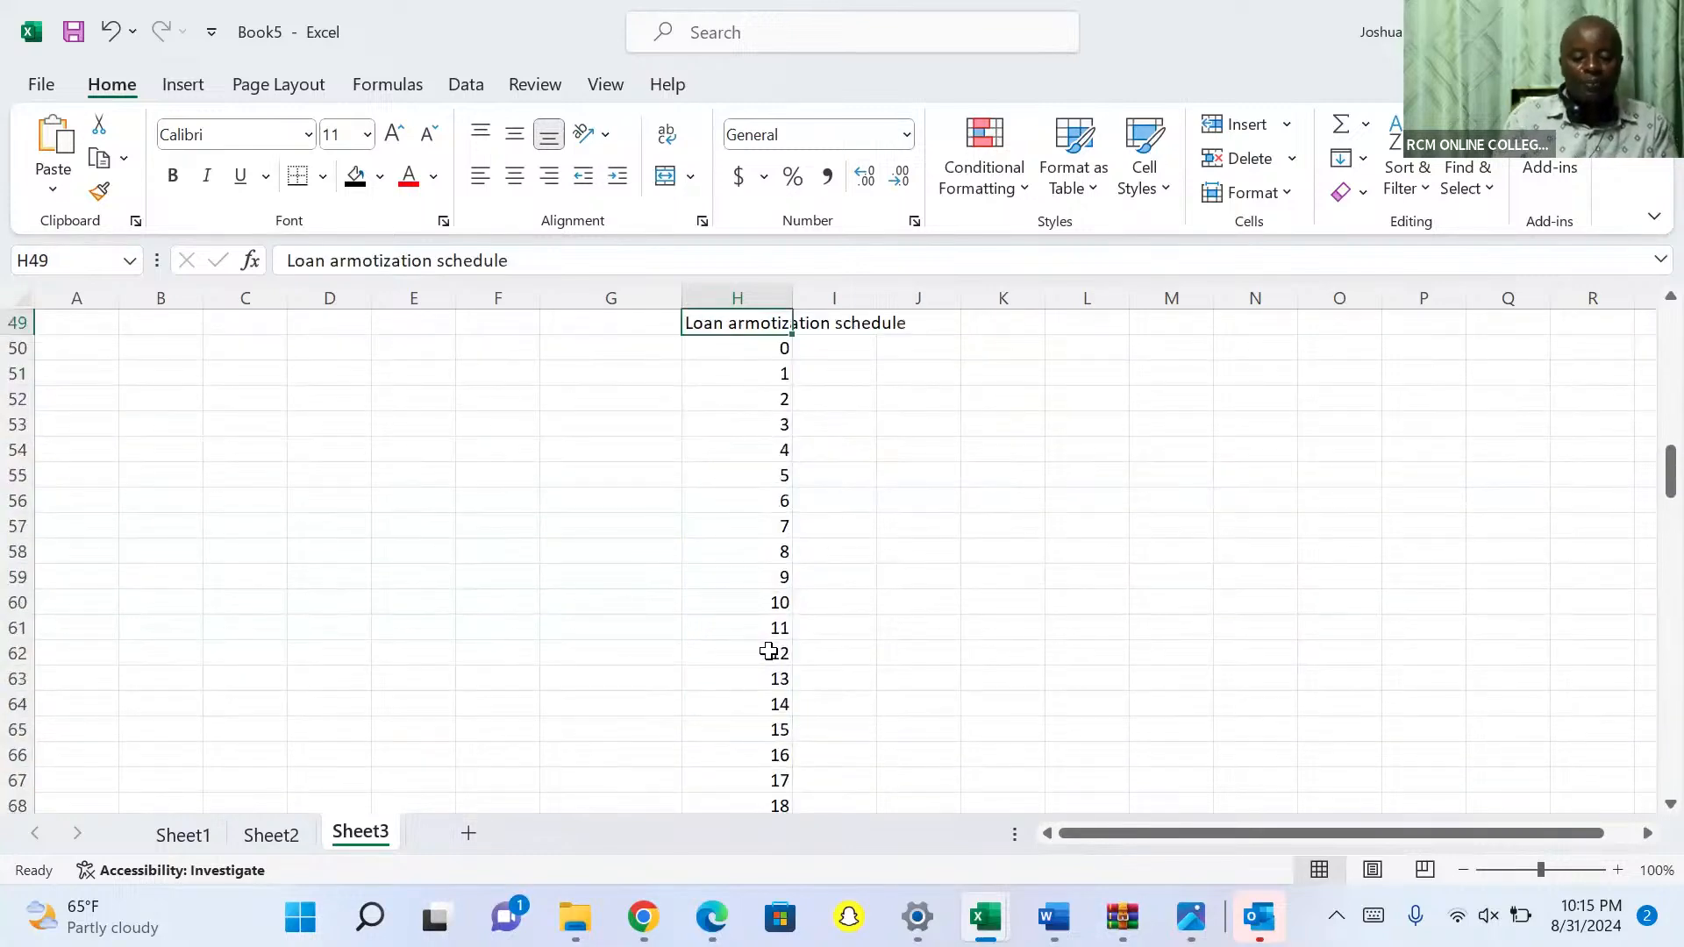
pyautogui.click(1173, 623)
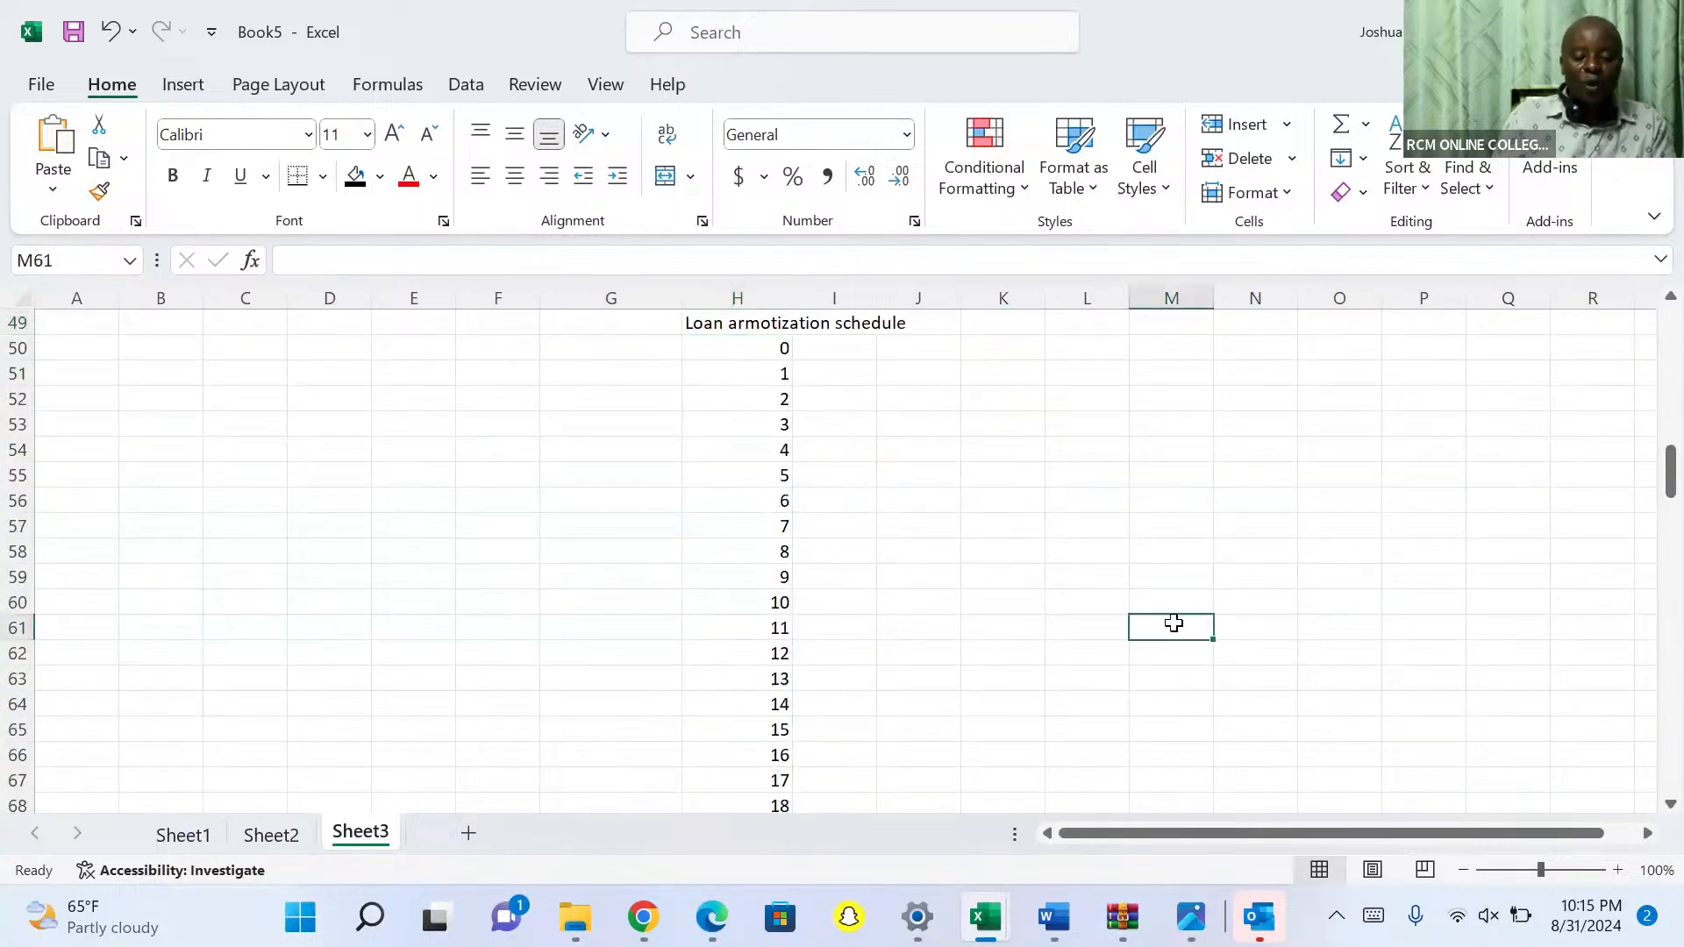
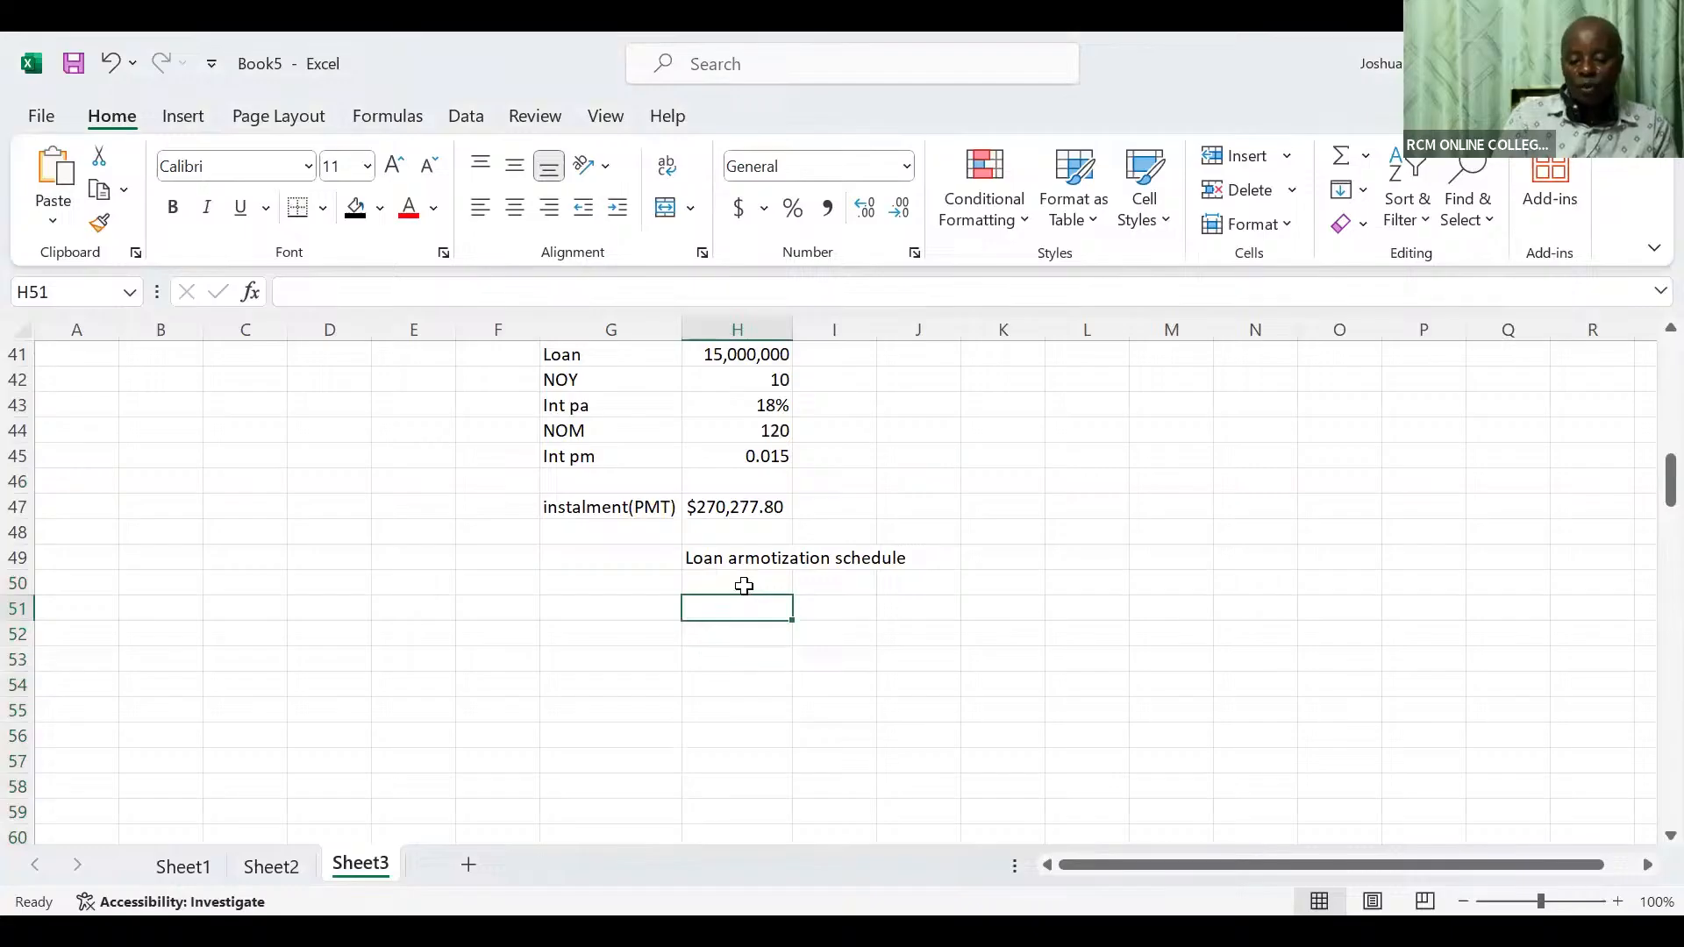
# Generate the 120 period numbers down column H from H52 with the formula =SEQUENCE(120)
pyautogui.click(744, 632)
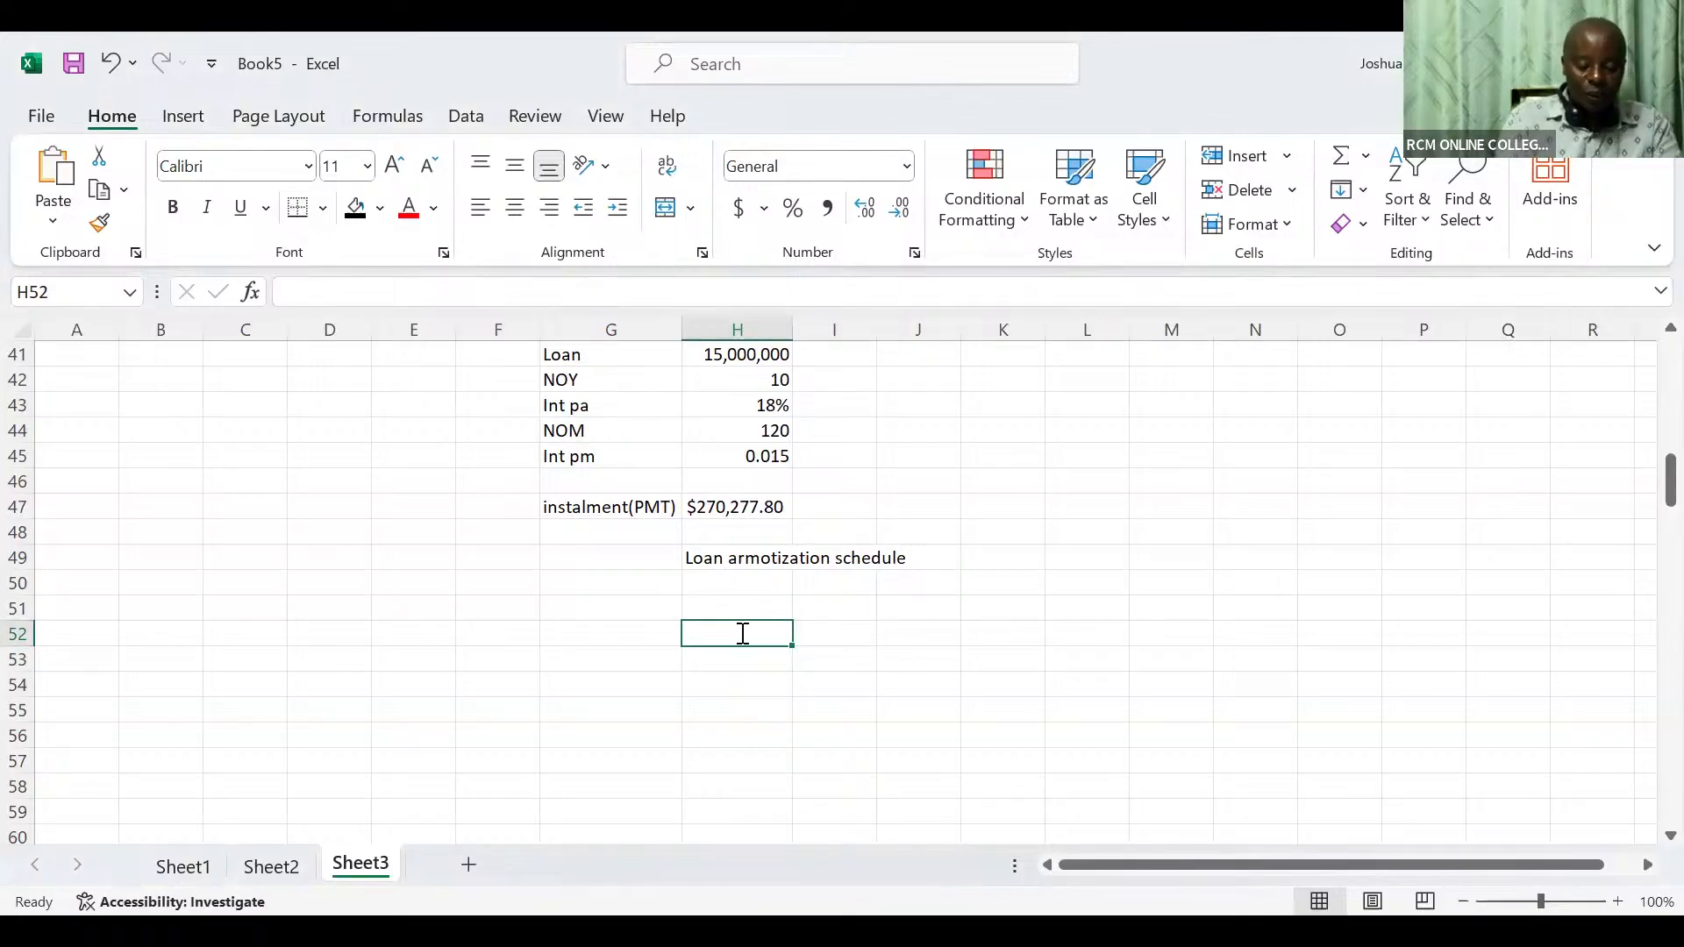
pyautogui.write('=')
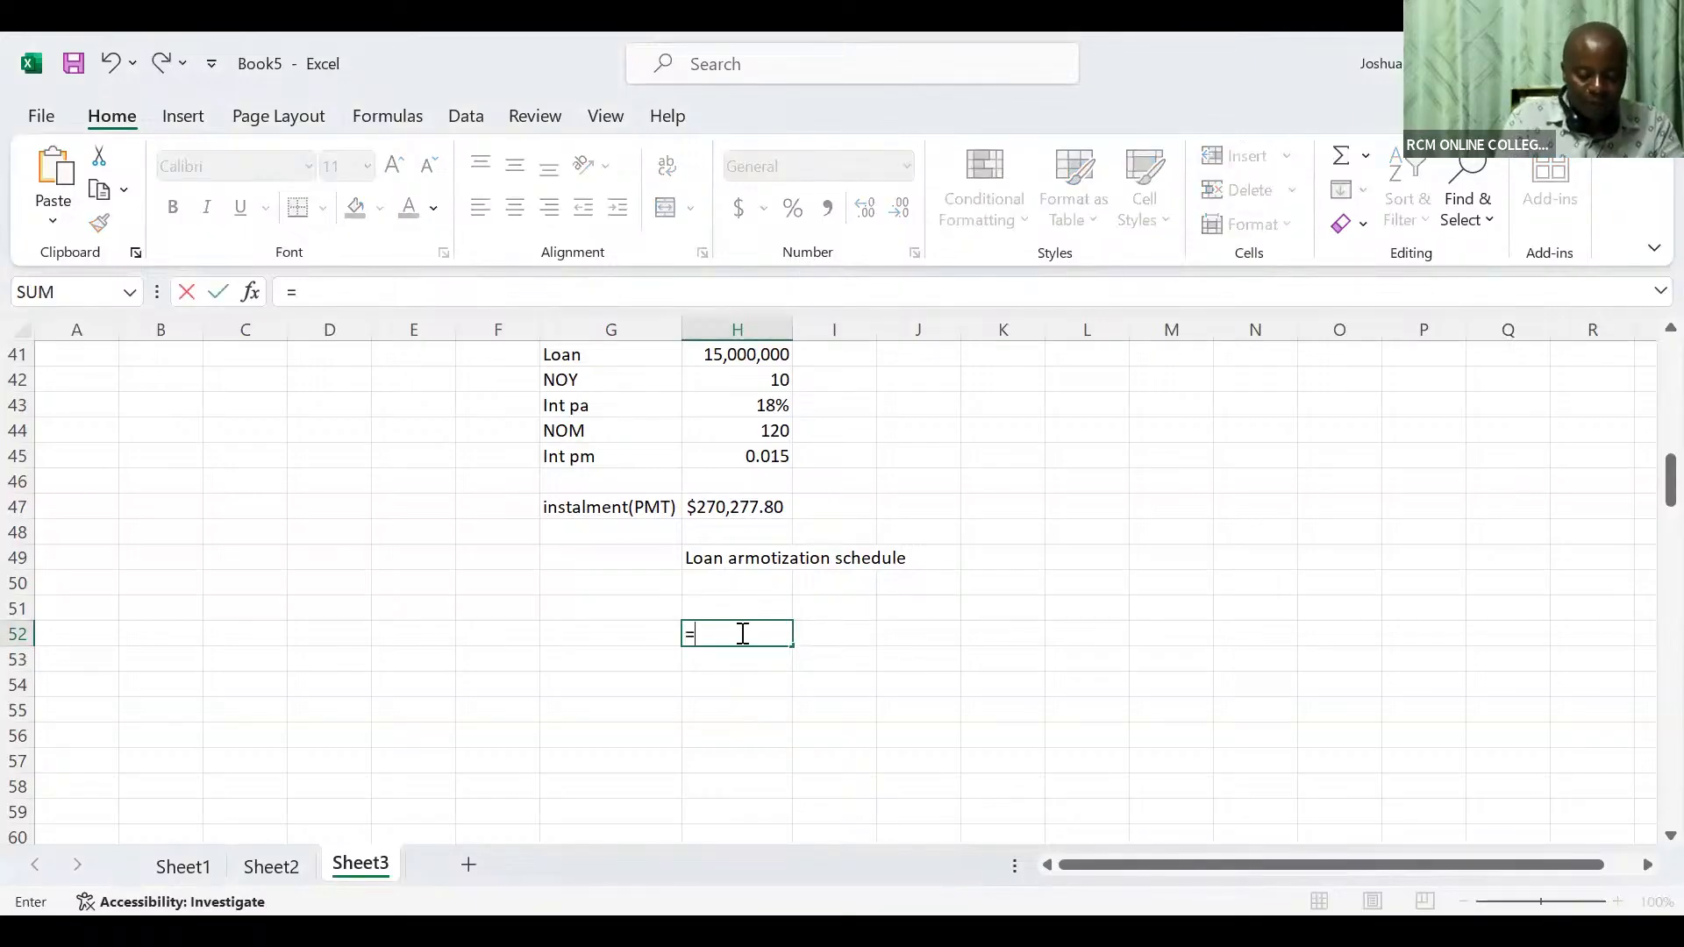
pyautogui.write('sequence')
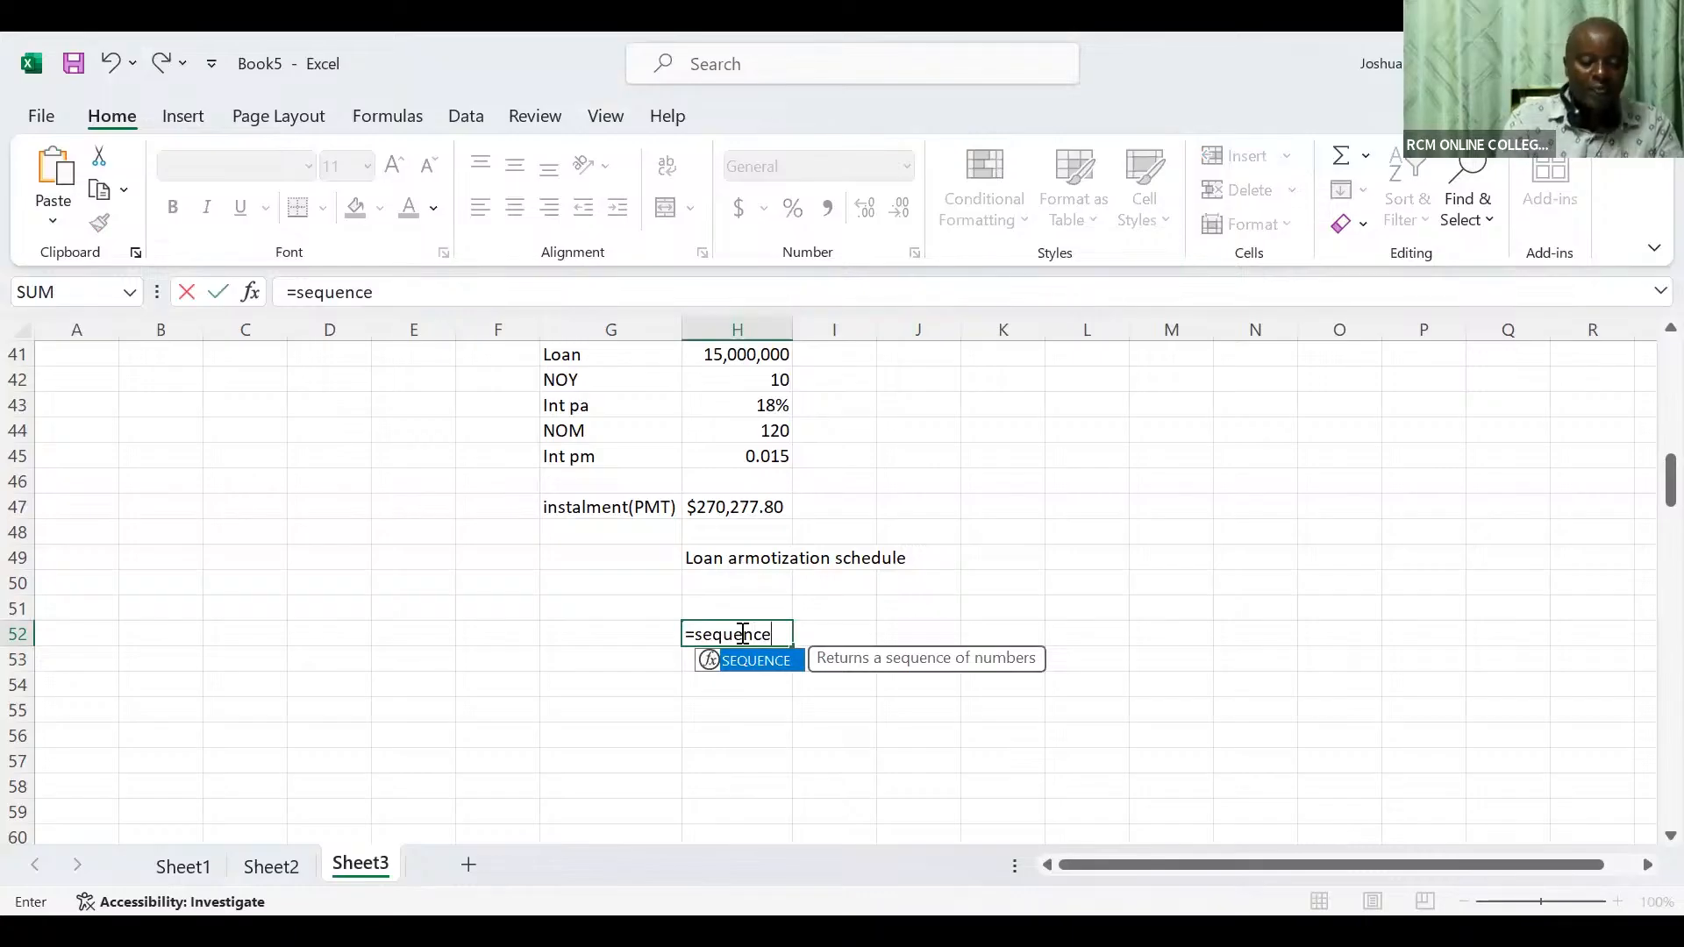
pyautogui.press('Tab')
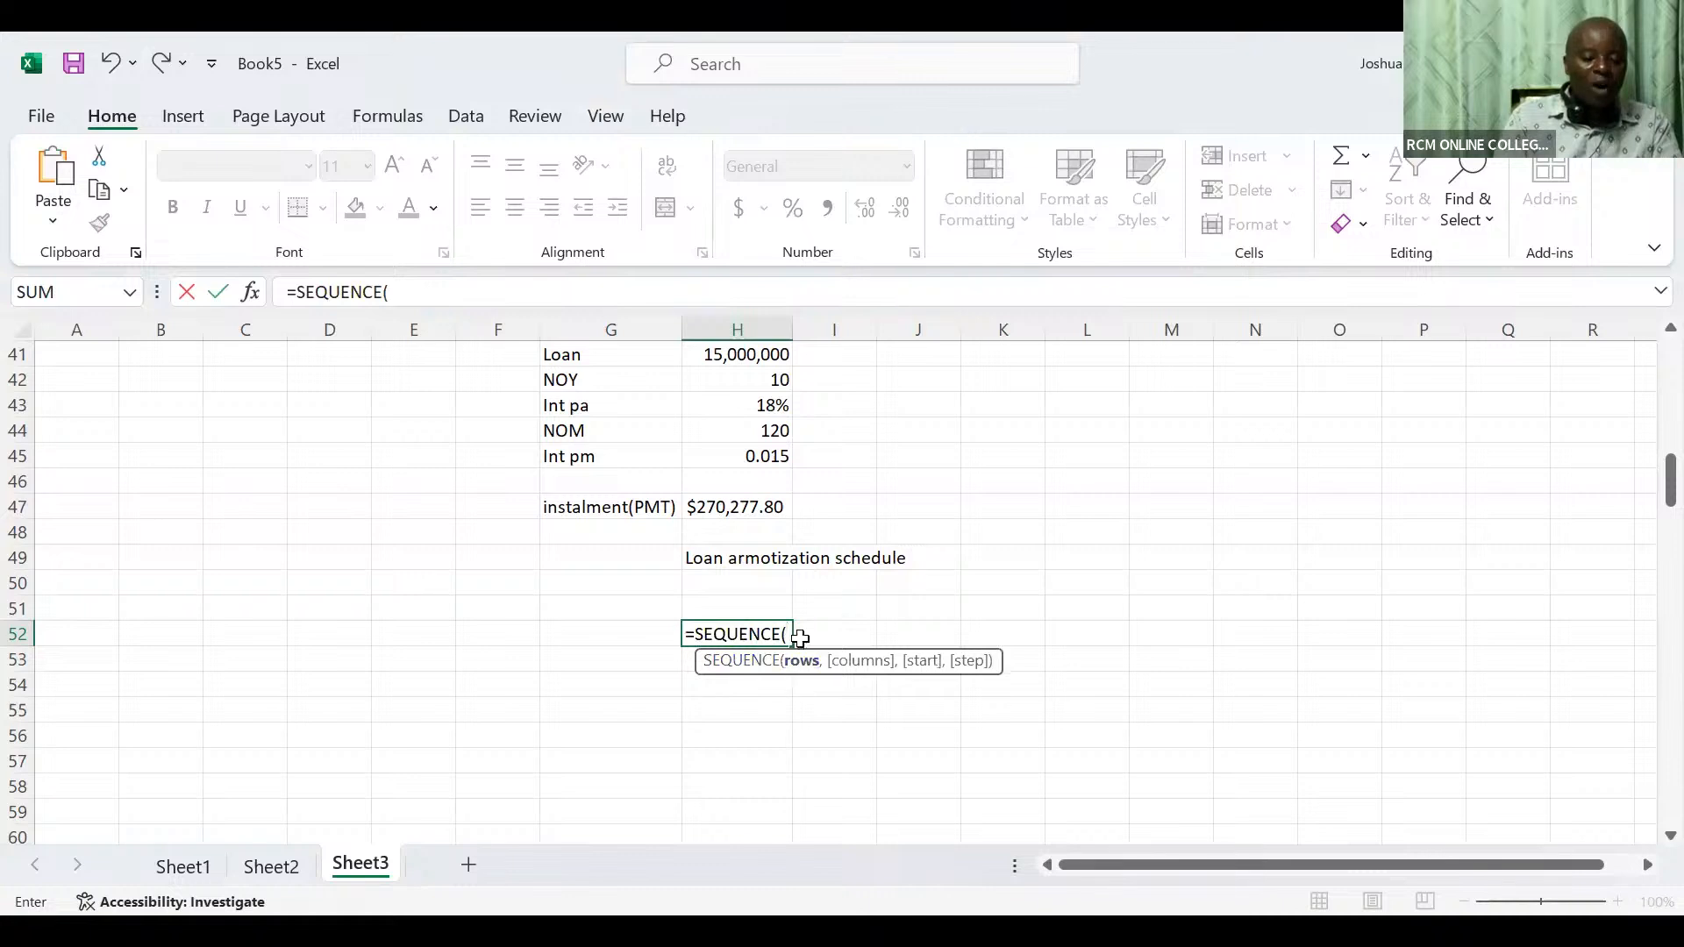
pyautogui.write('120')
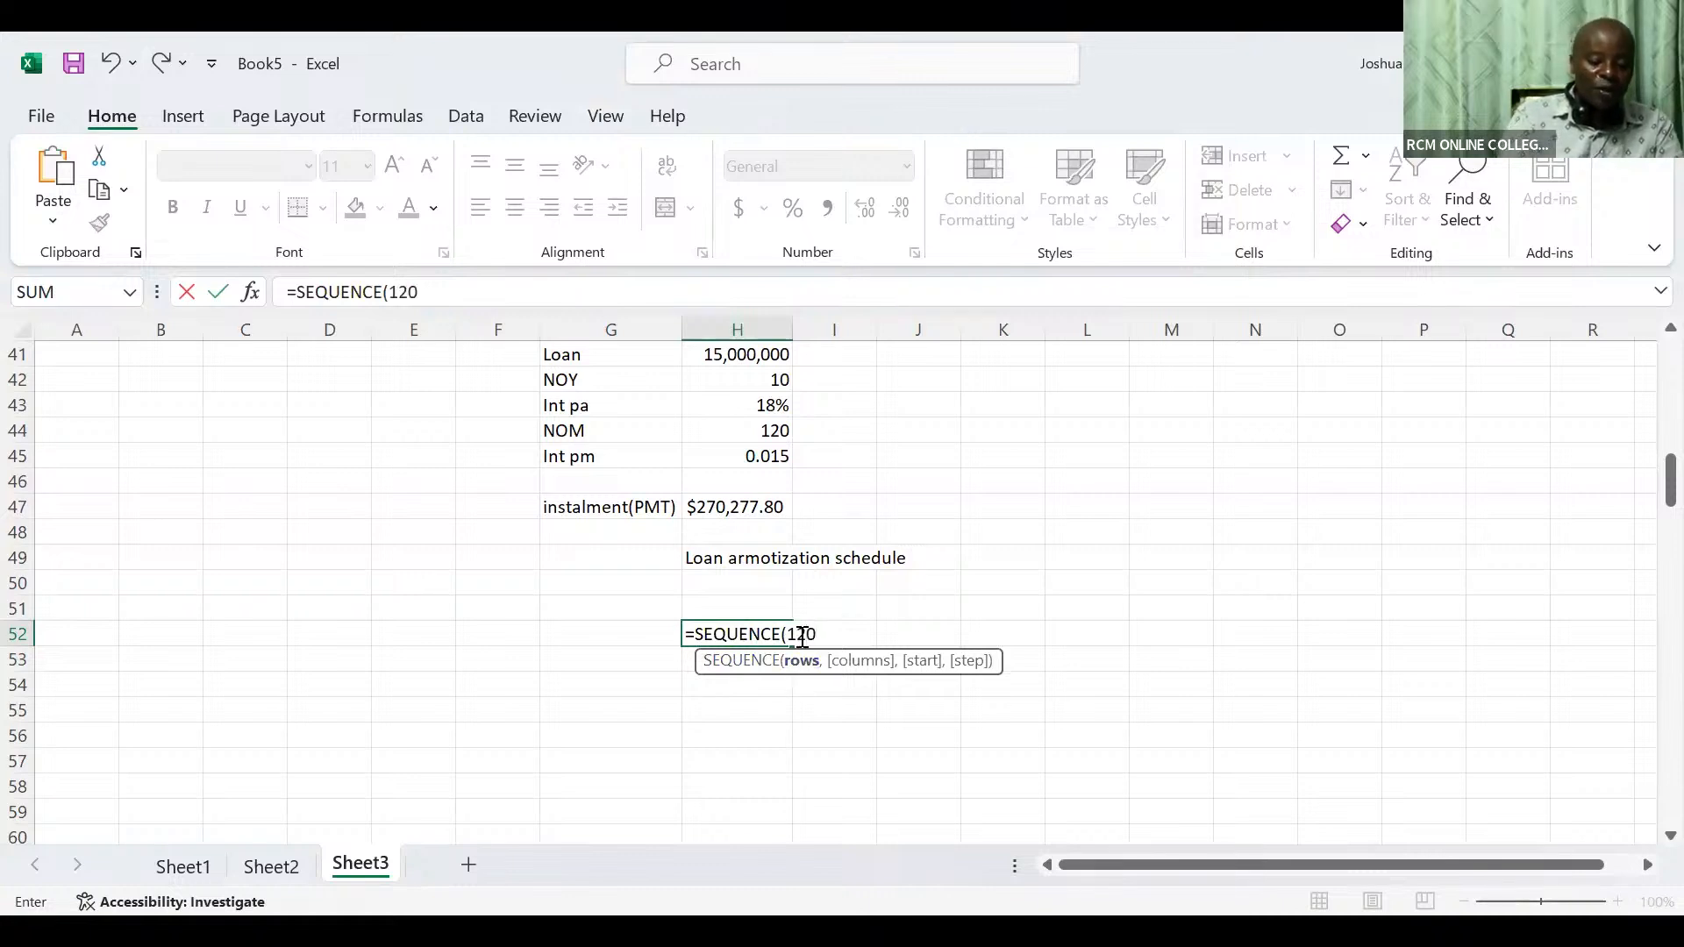
pyautogui.press('Return')
# Enter 0 in H51 as the starting period directly above the numbered sequence
pyautogui.click(757, 608)
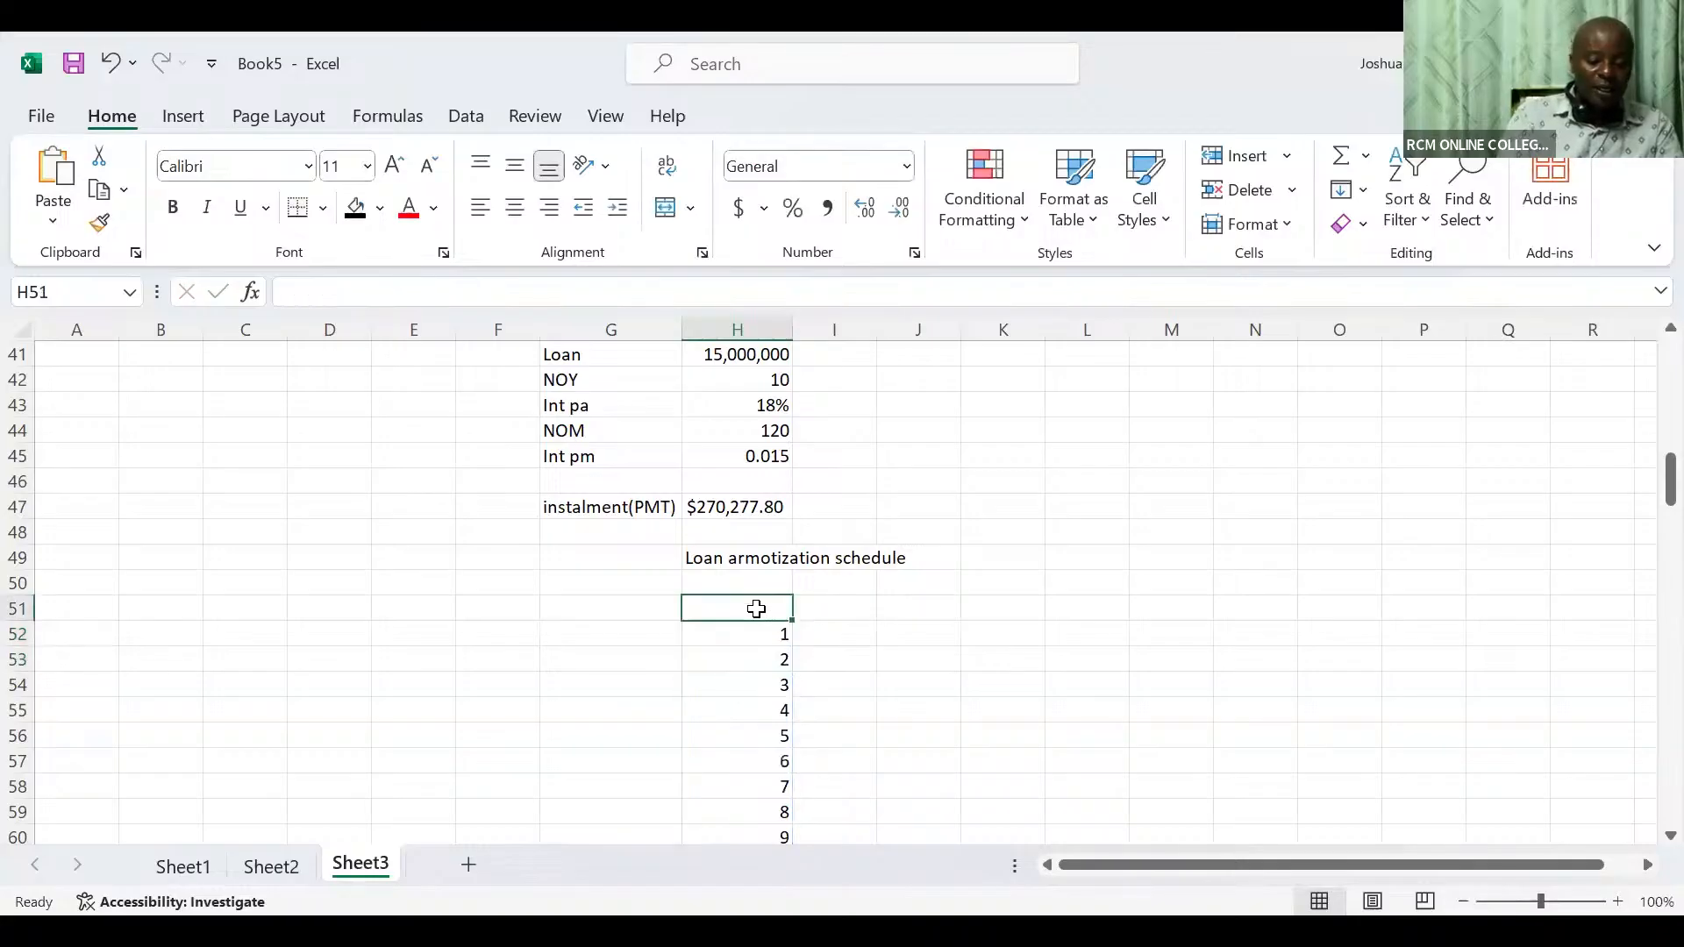
pyautogui.write('0')
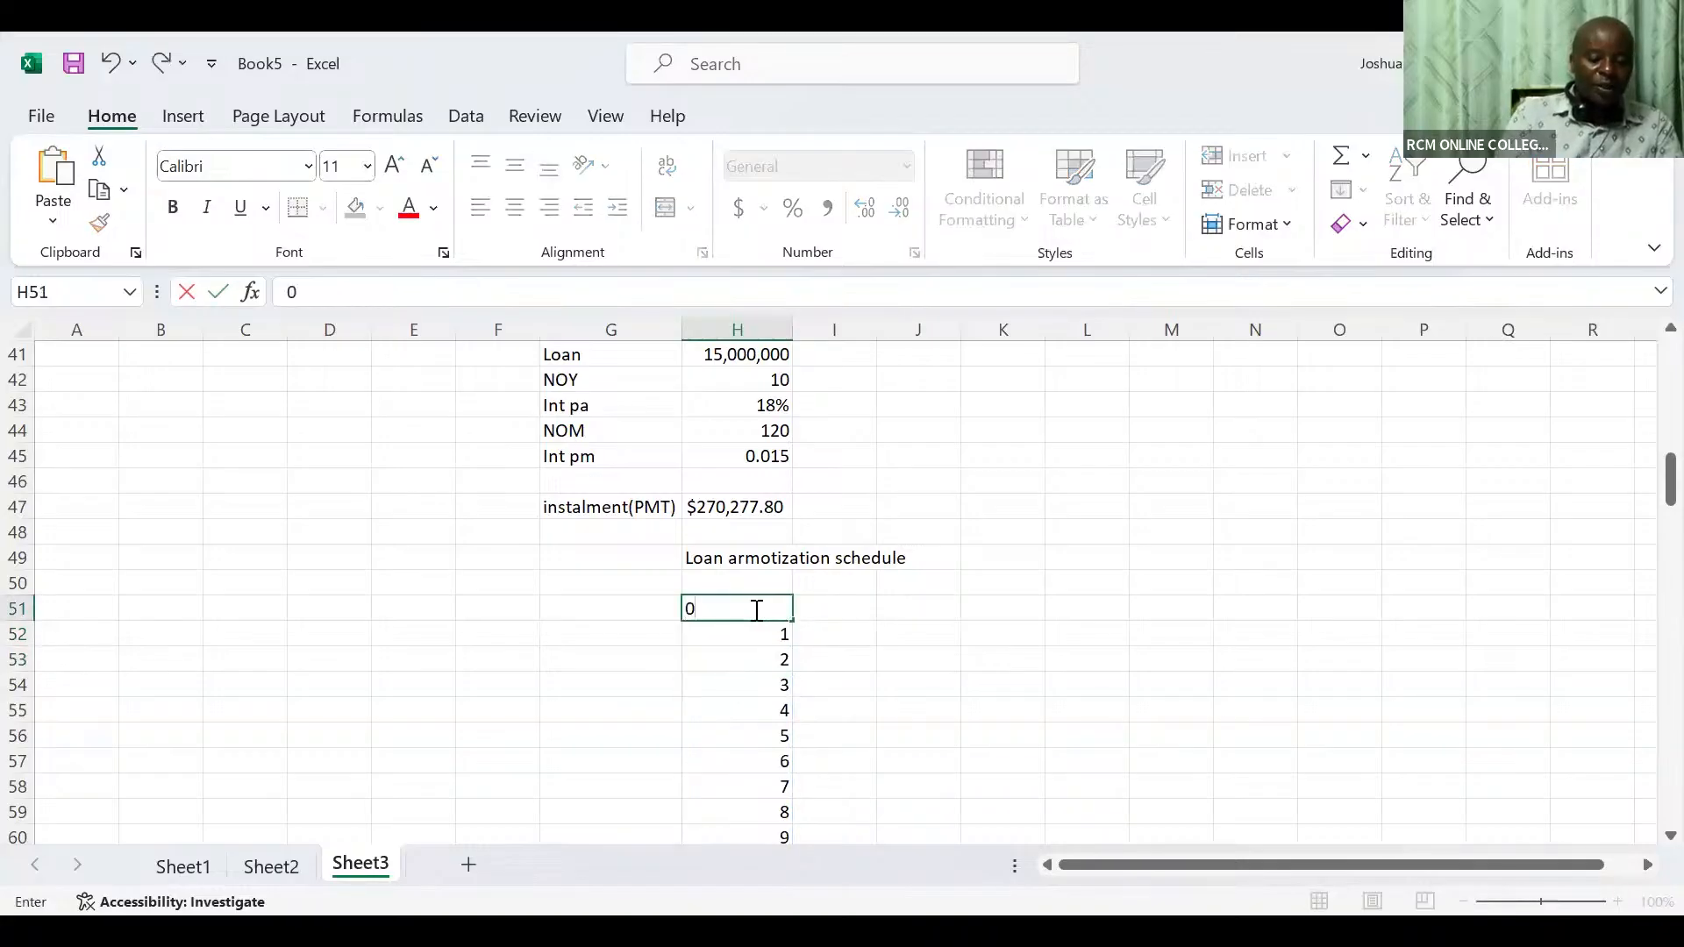
pyautogui.click(717, 582)
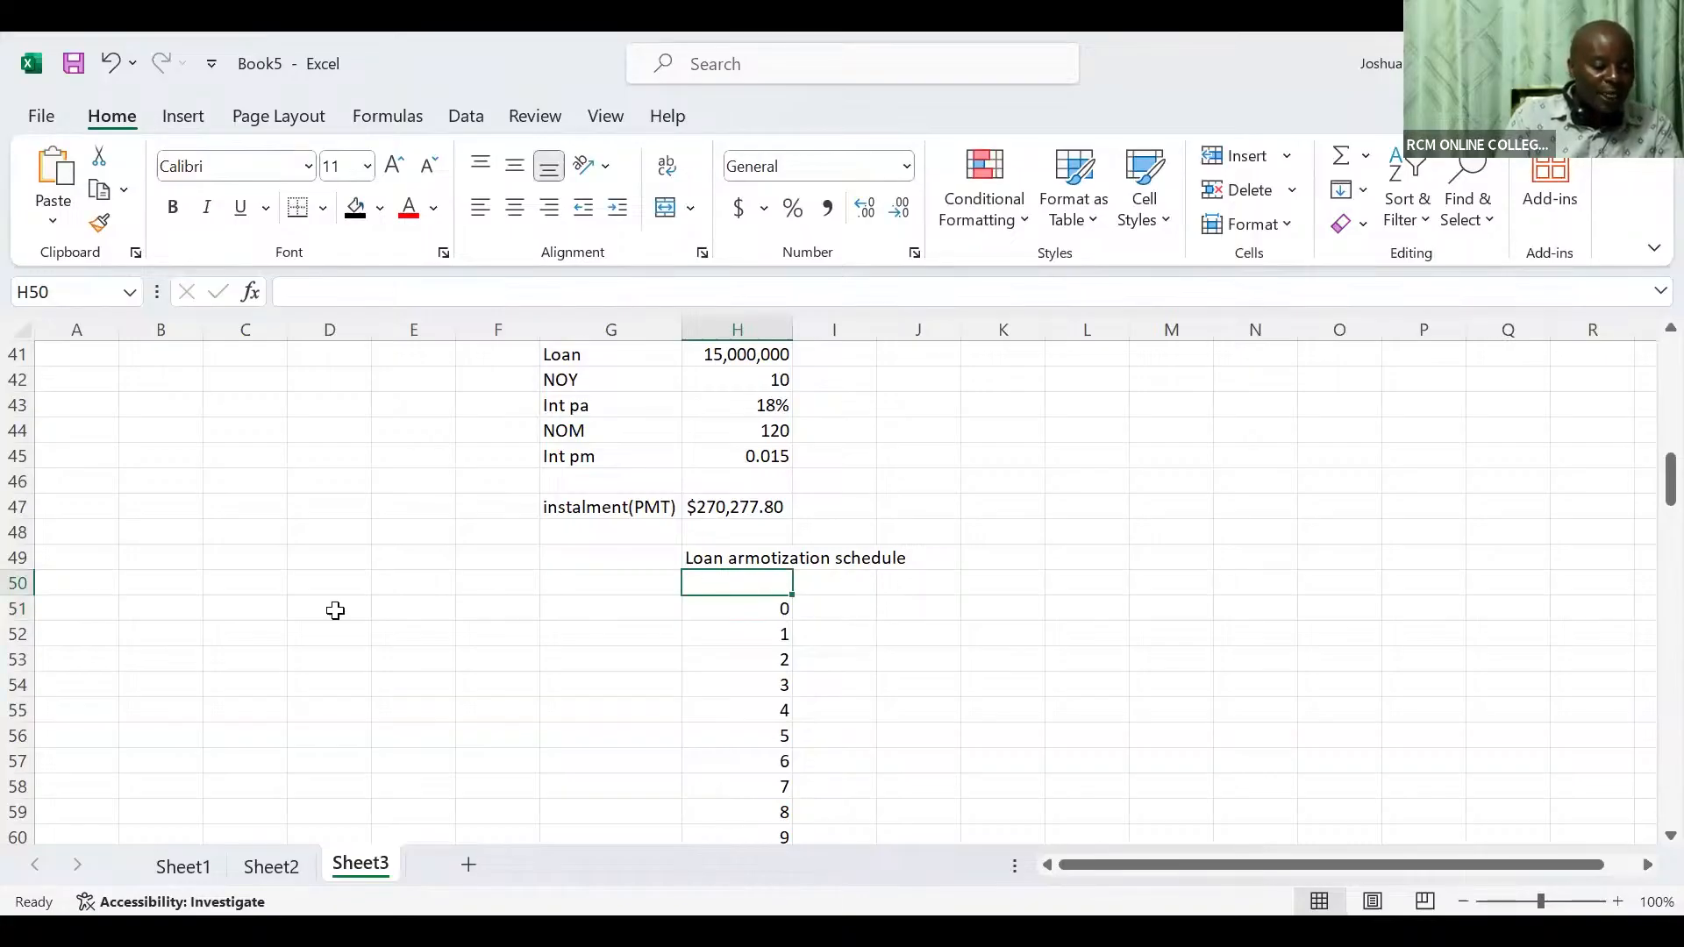
# Insert two blank rows above the period 0 row
pyautogui.click(18, 607)
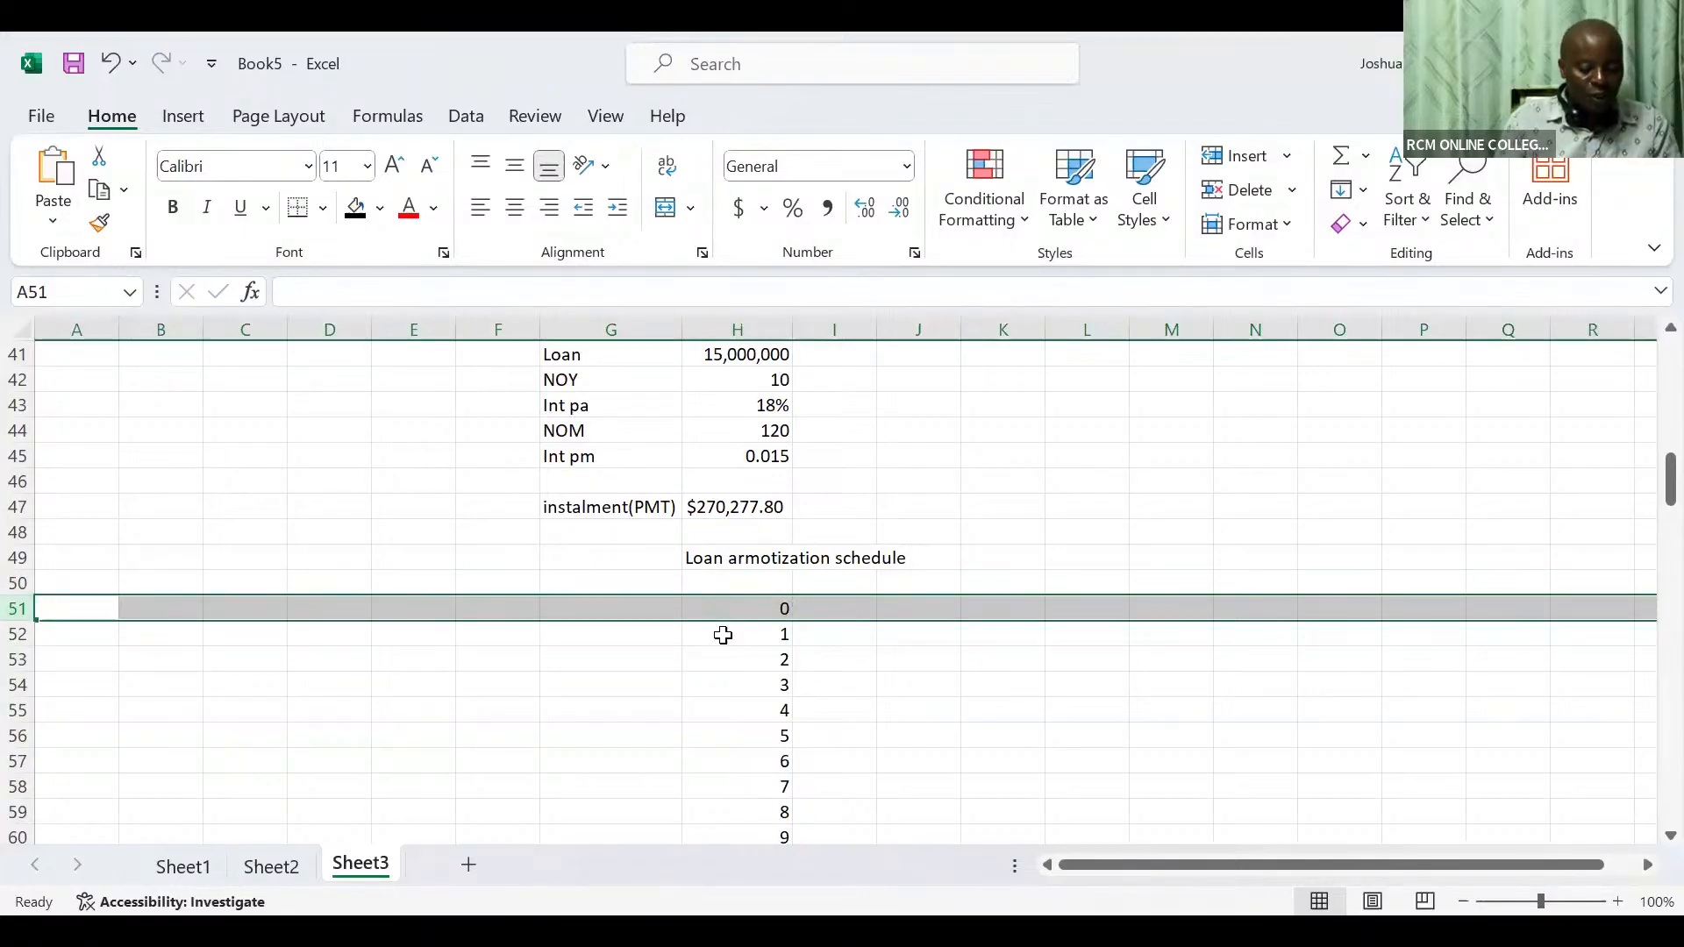
pyautogui.hotkey('ctrl', '+')
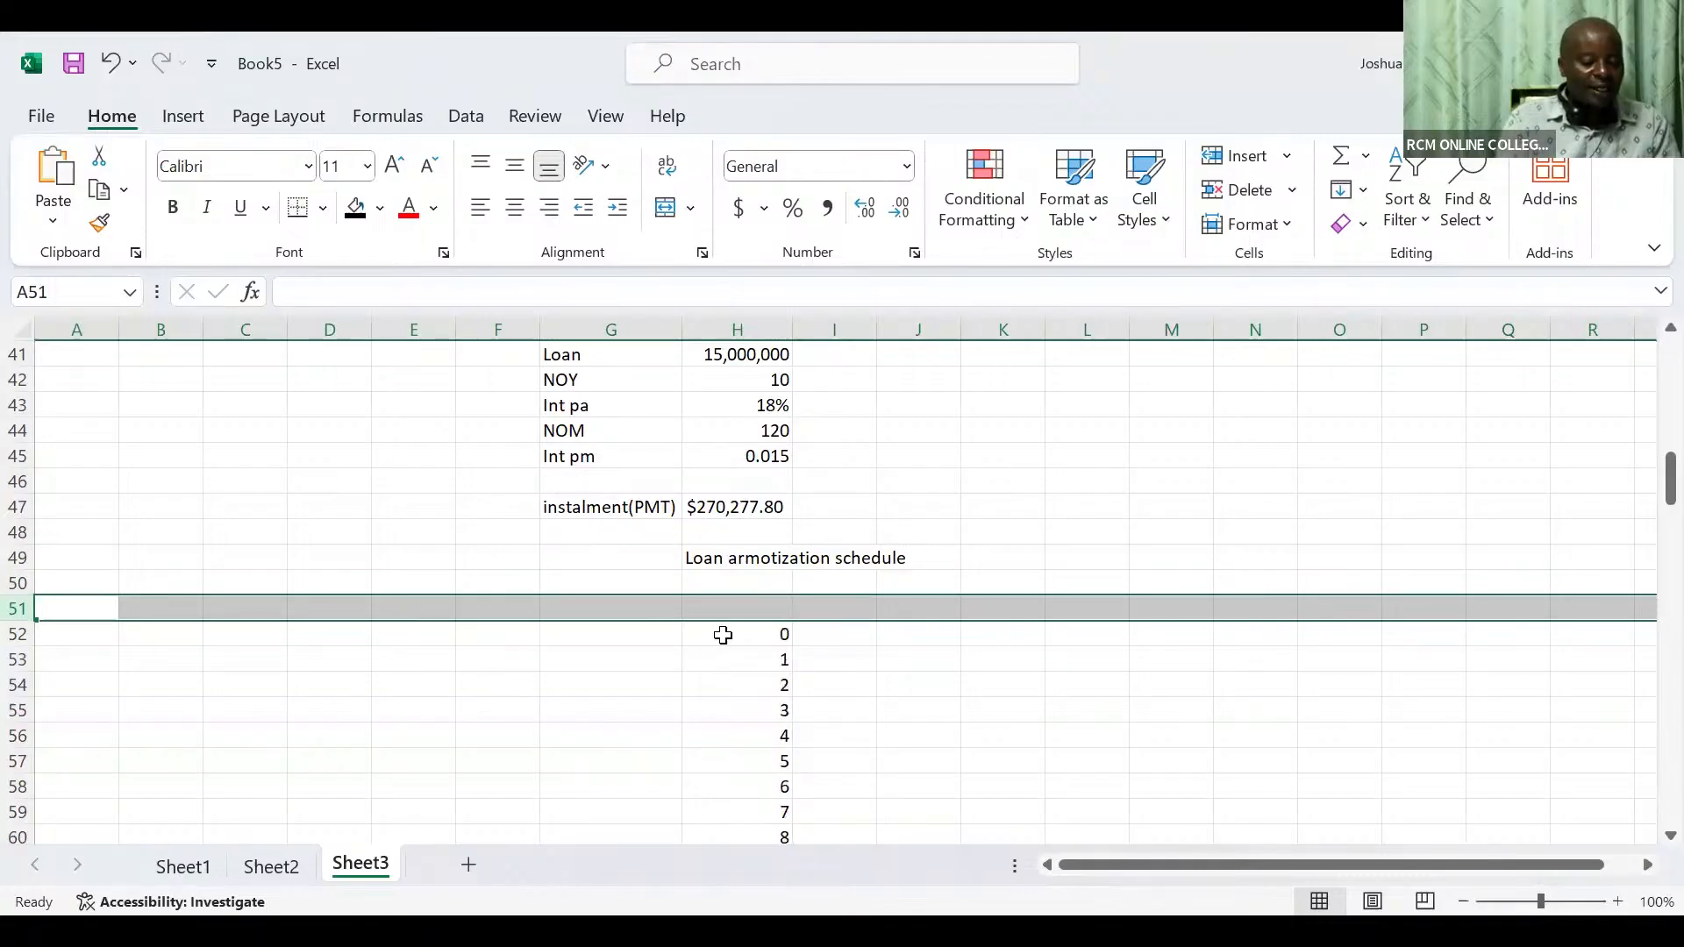
pyautogui.hotkey('ctrl', '+')
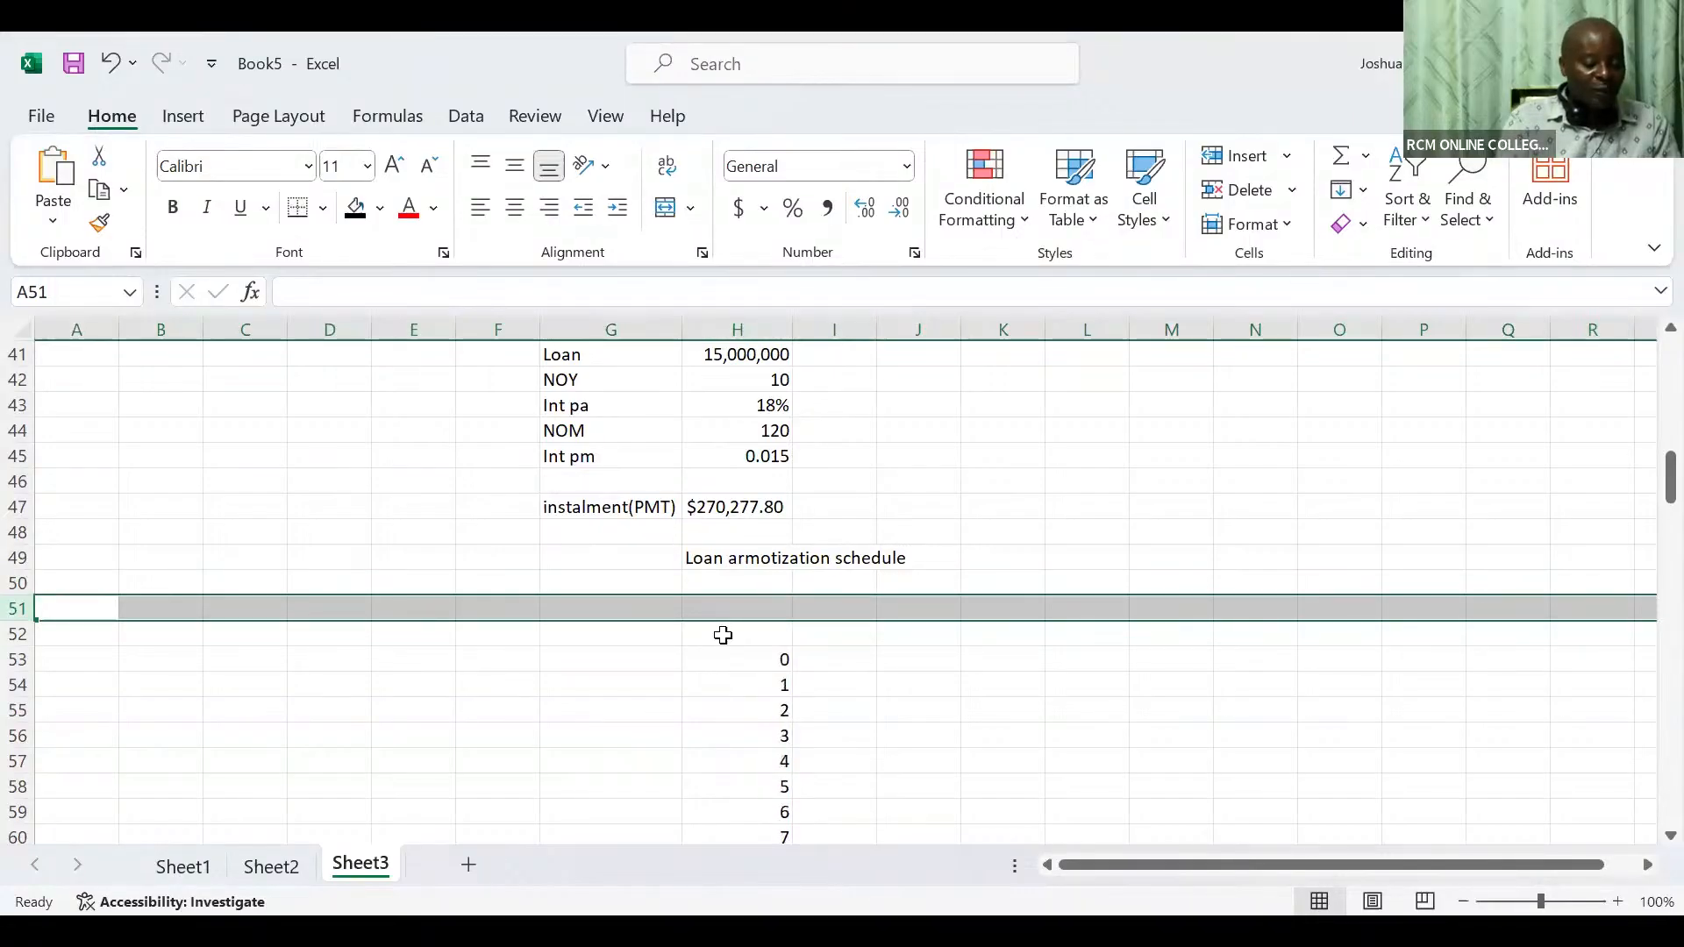
# Write the note control shift + to add a row or a column in M53
pyautogui.click(1180, 657)
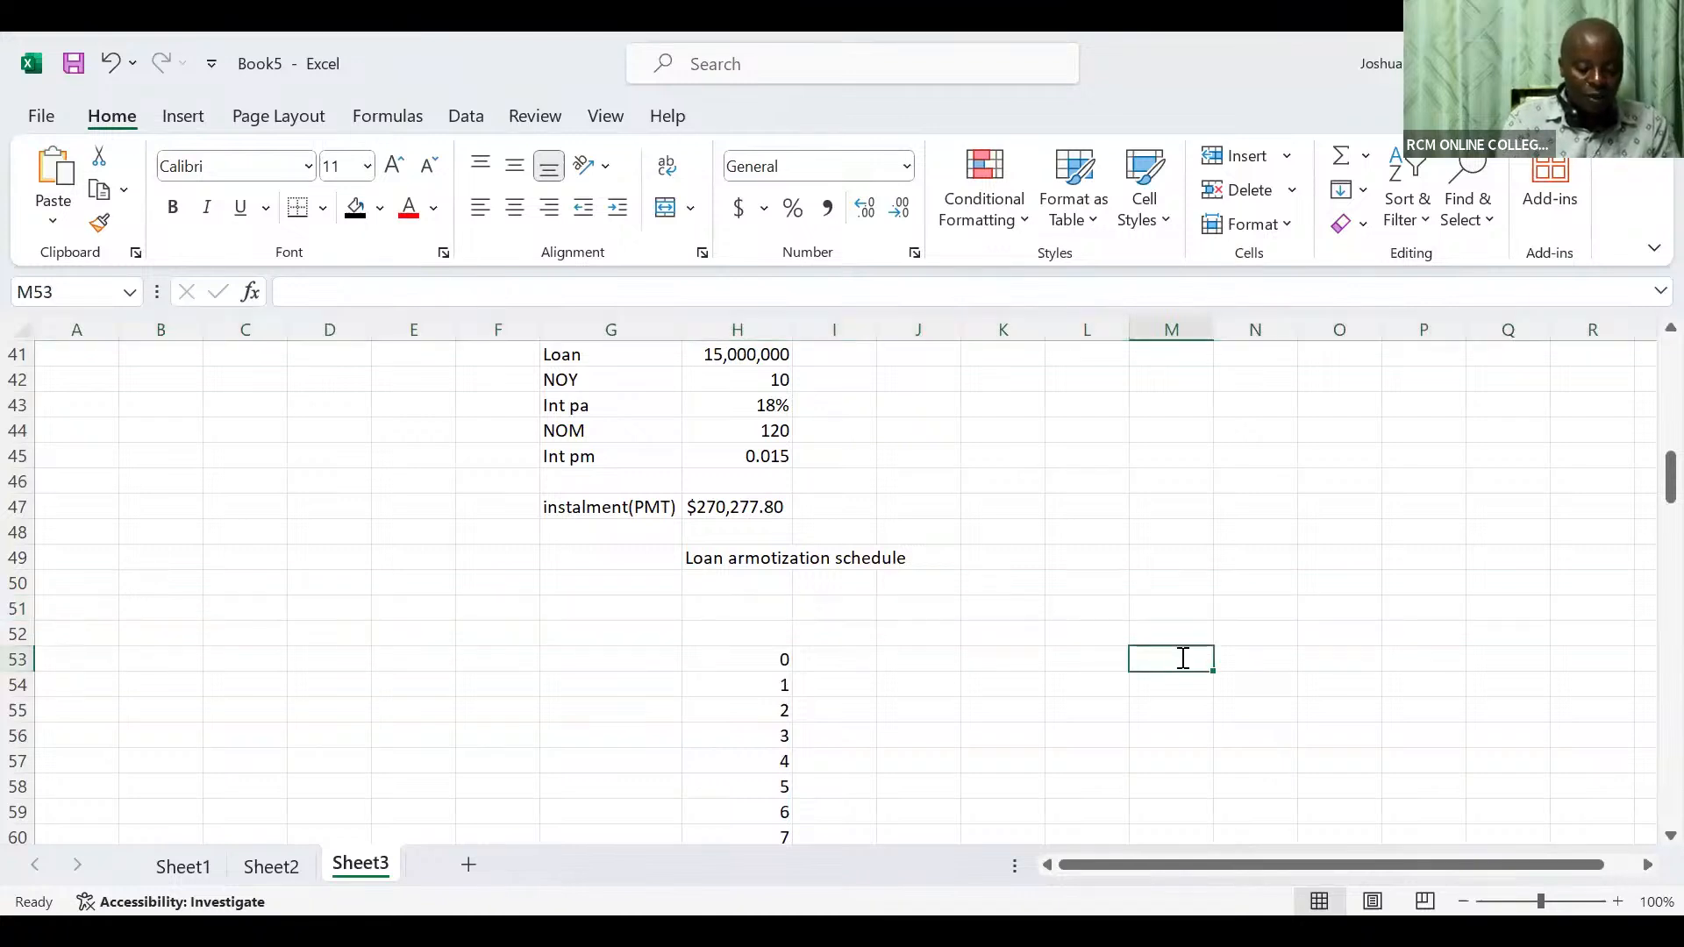
pyautogui.write('contro')
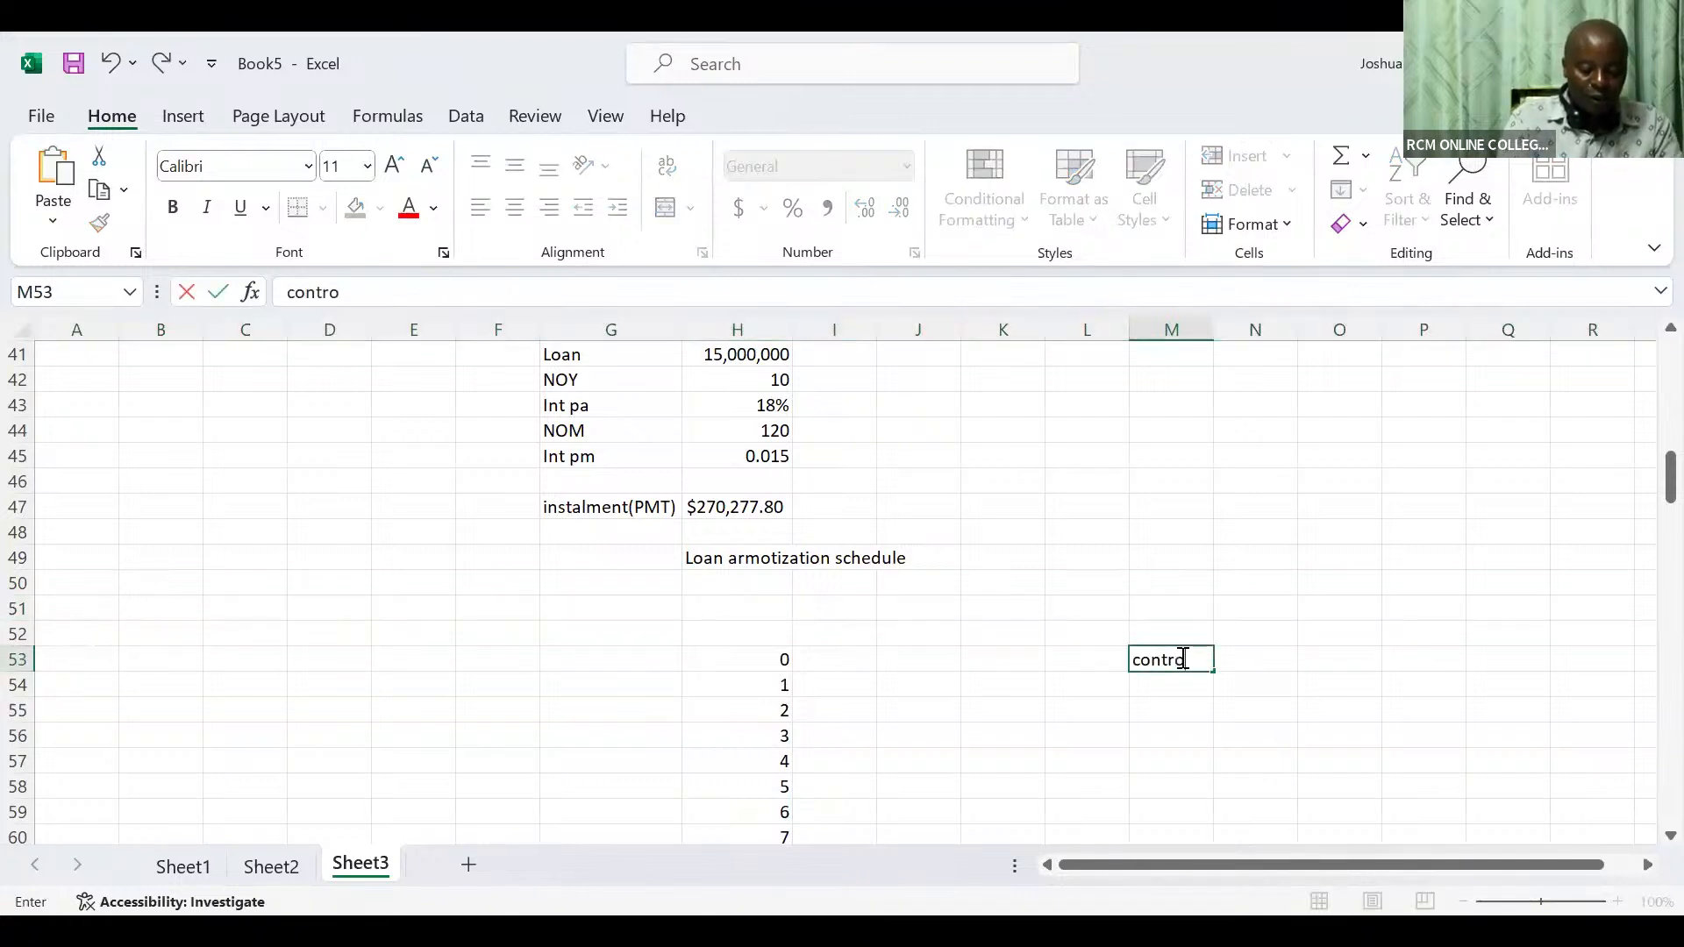
pyautogui.write('l sh')
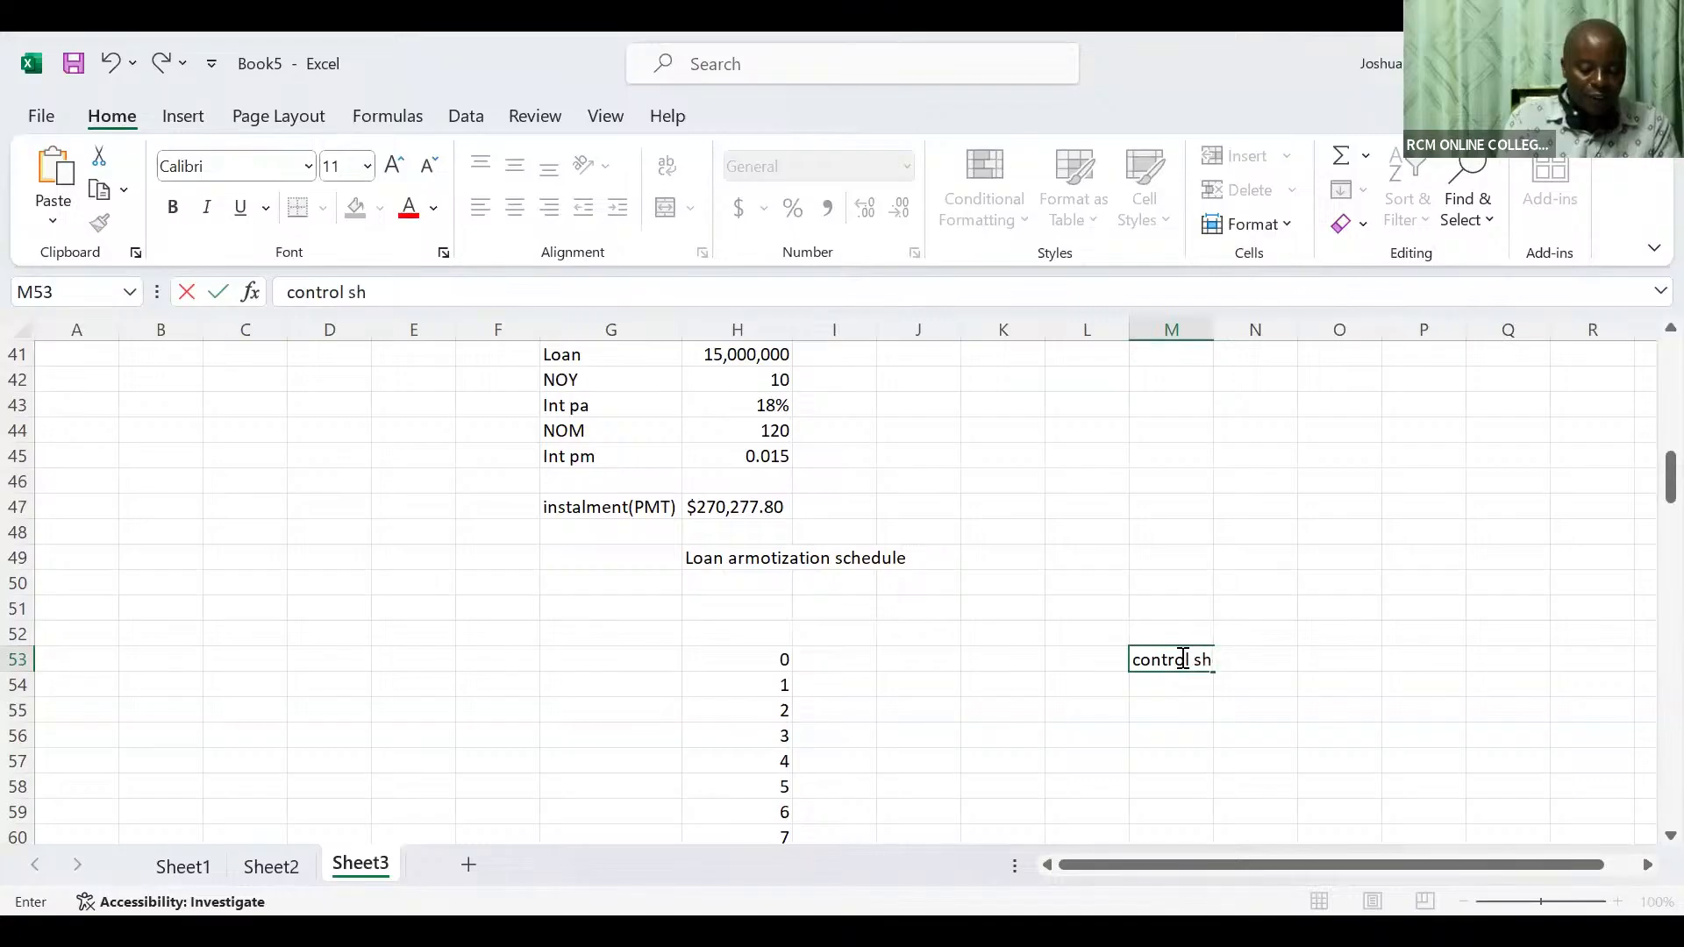
pyautogui.write('ift +')
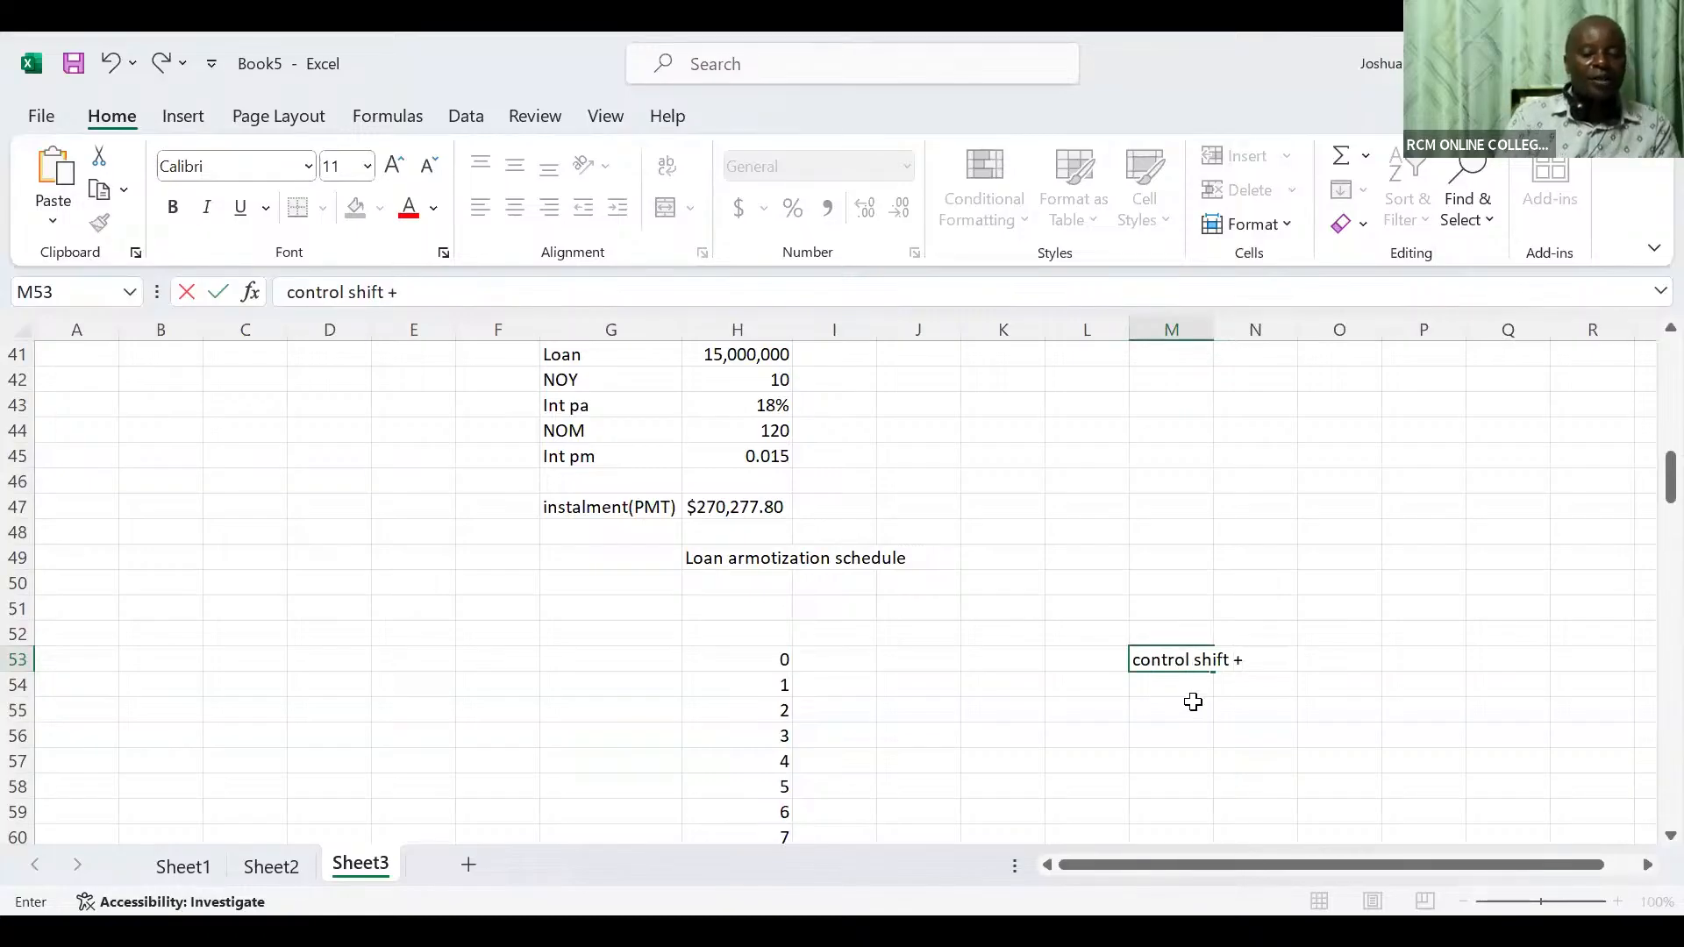
pyautogui.write(' to ')
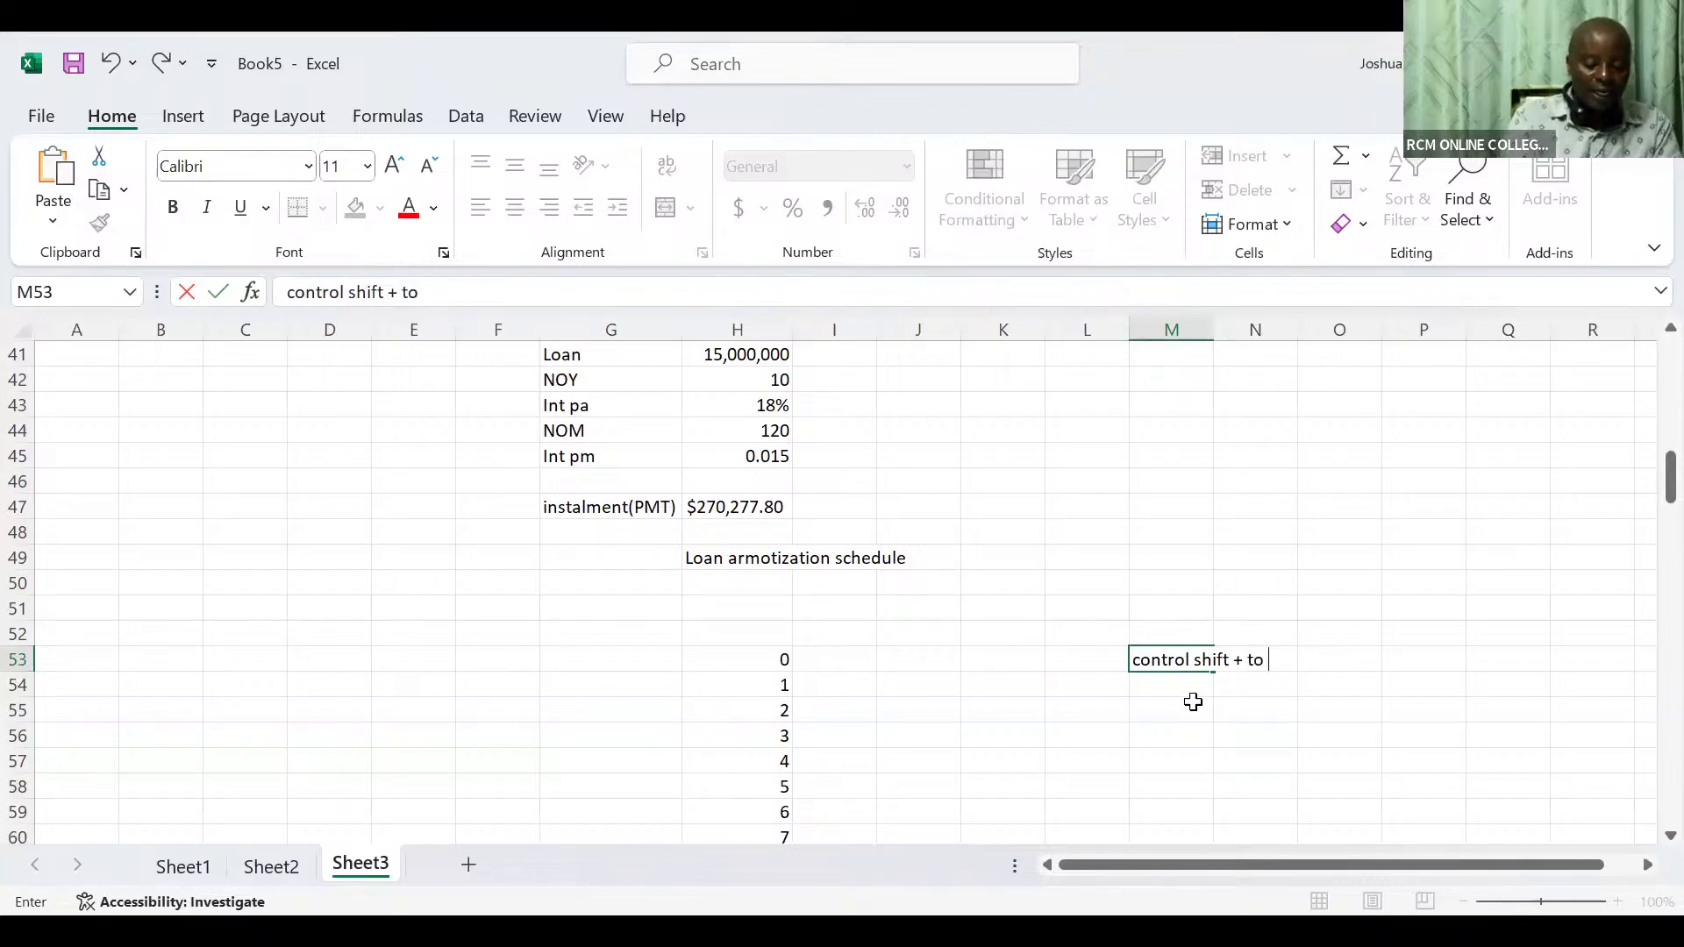
pyautogui.write('add a r')
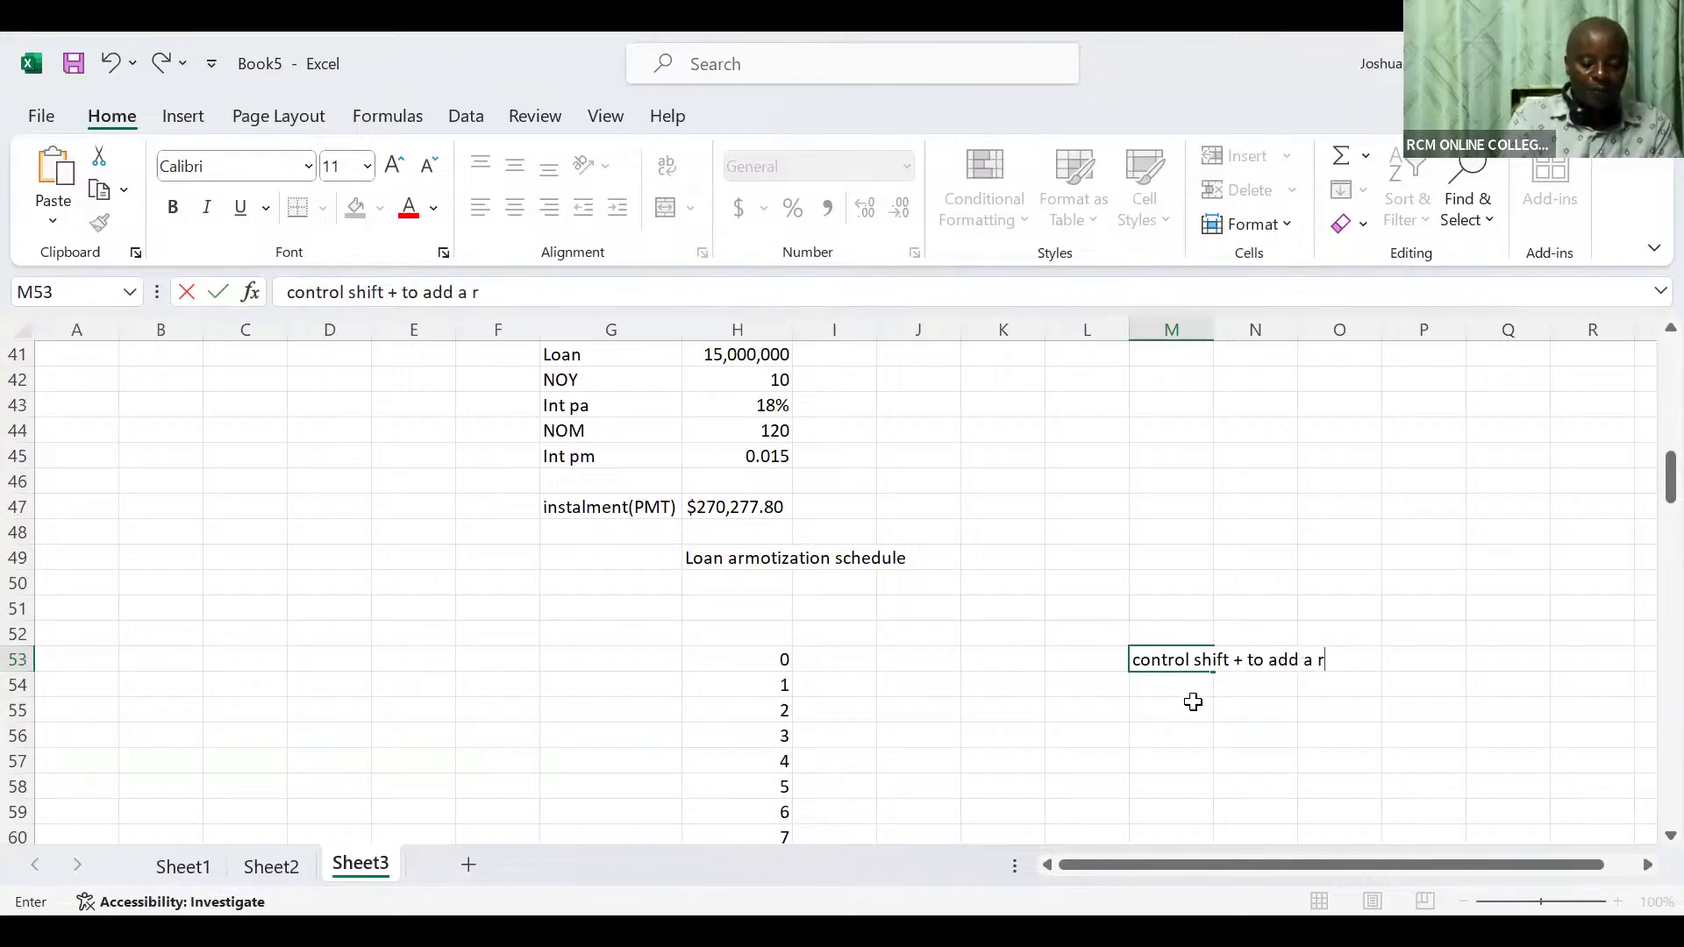
pyautogui.write('ow or a')
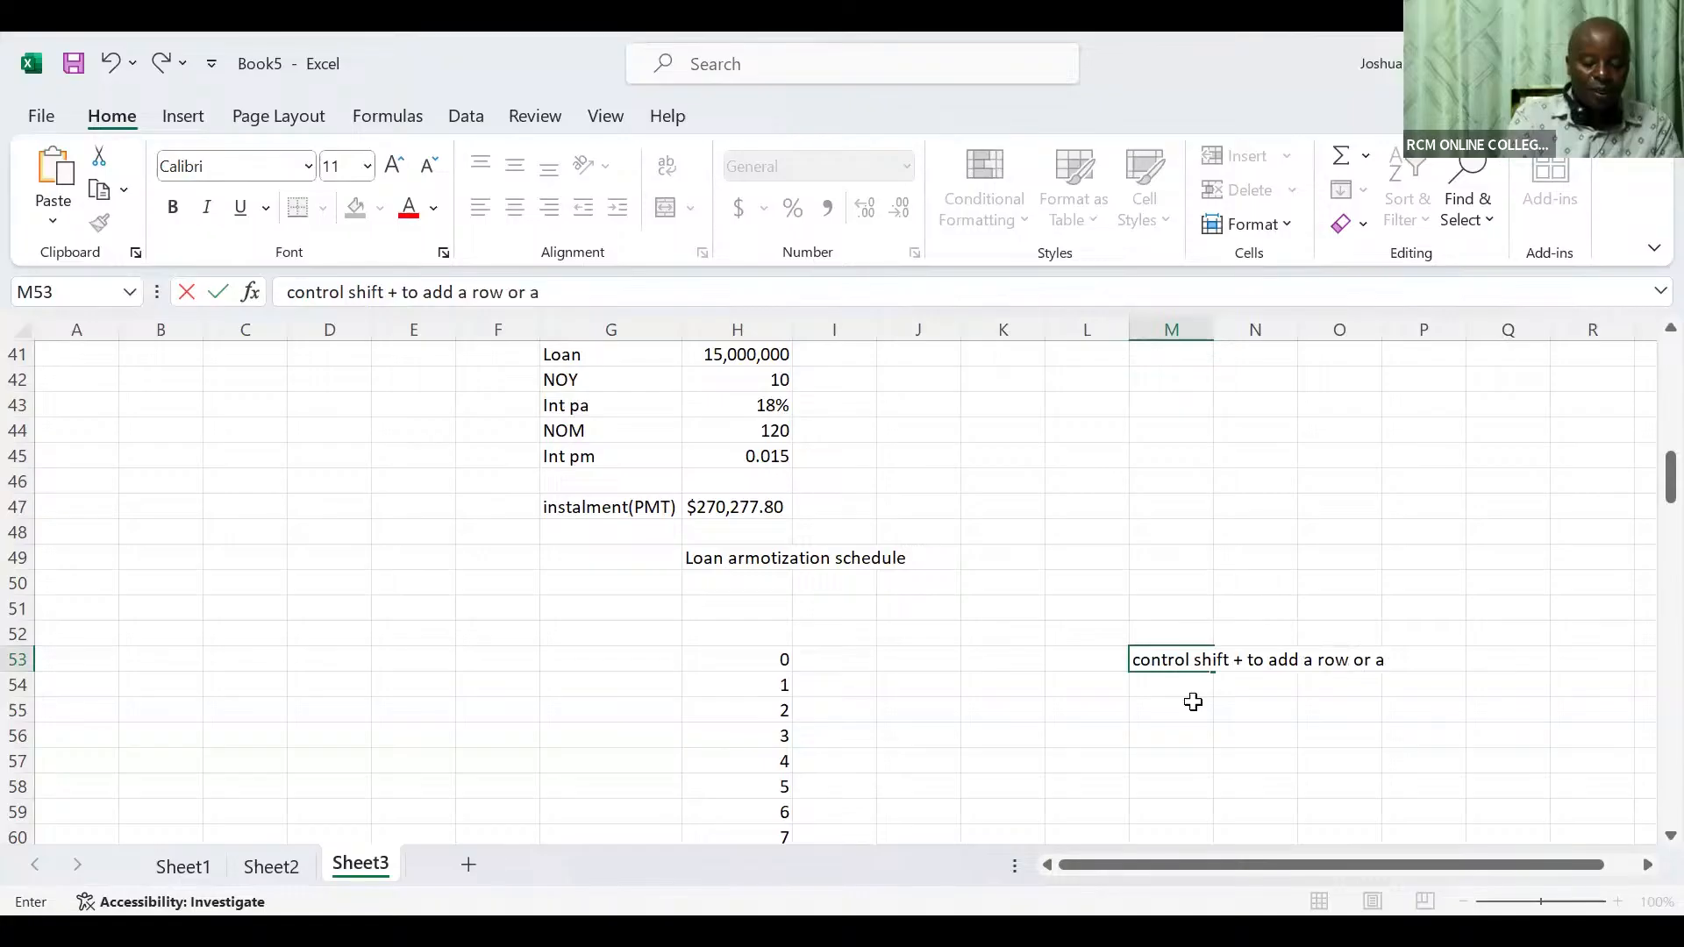
pyautogui.write(' column')
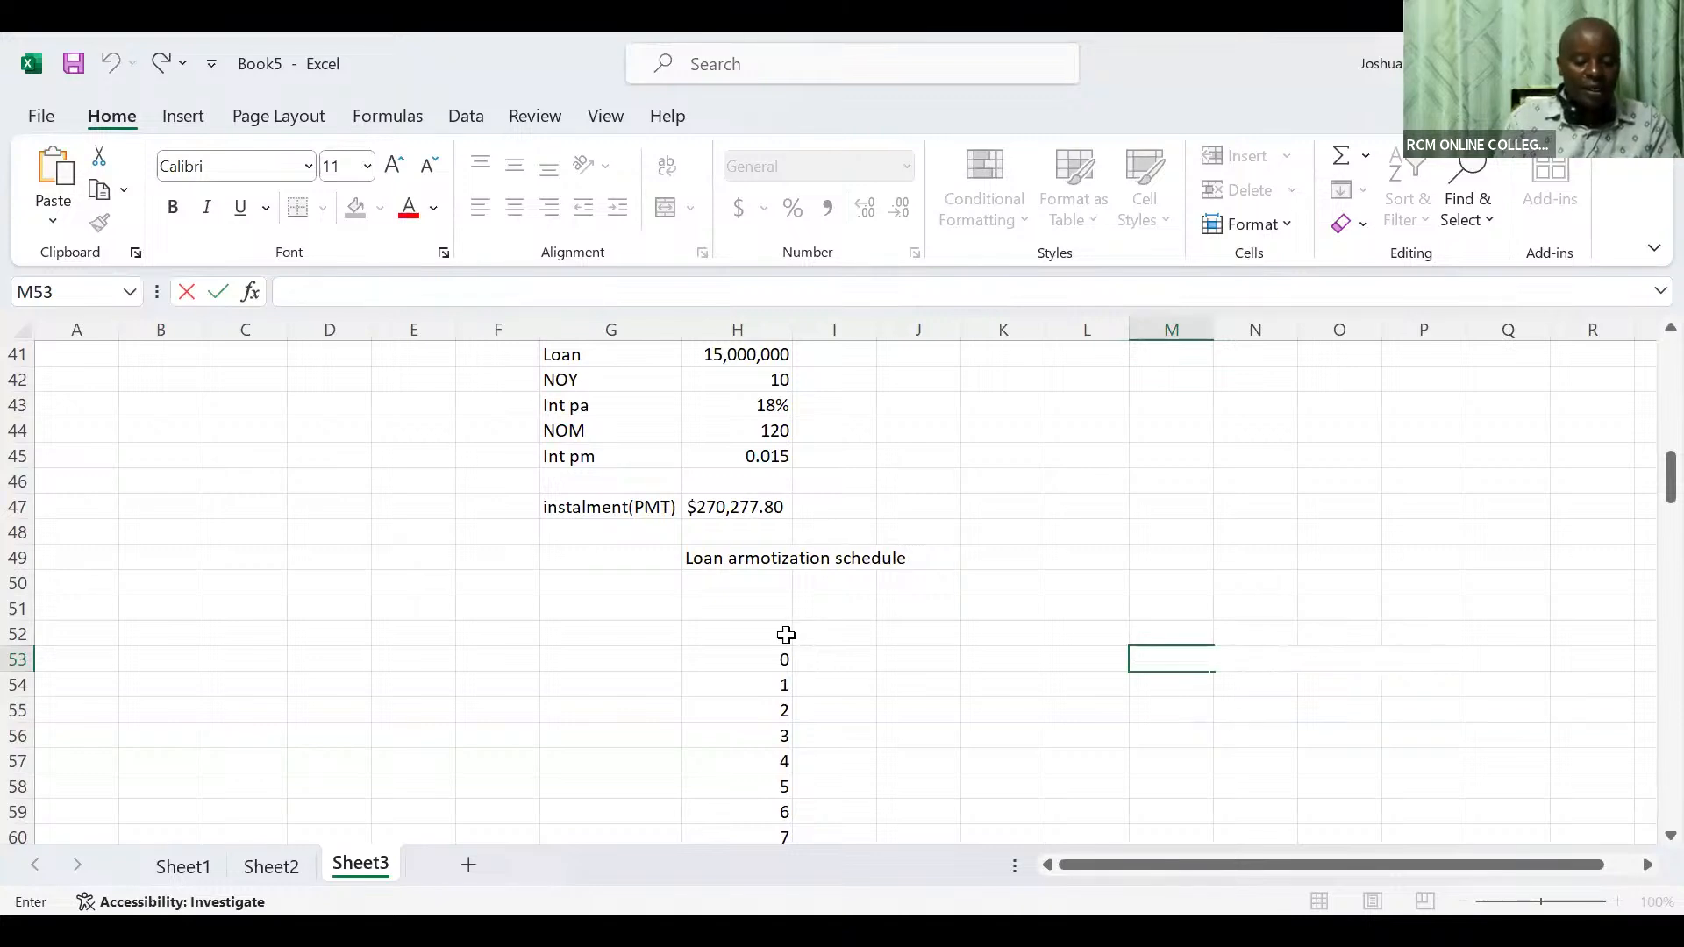
# Undo the note in M53 and the two inserted rows above period 0
pyautogui.click(785, 635)
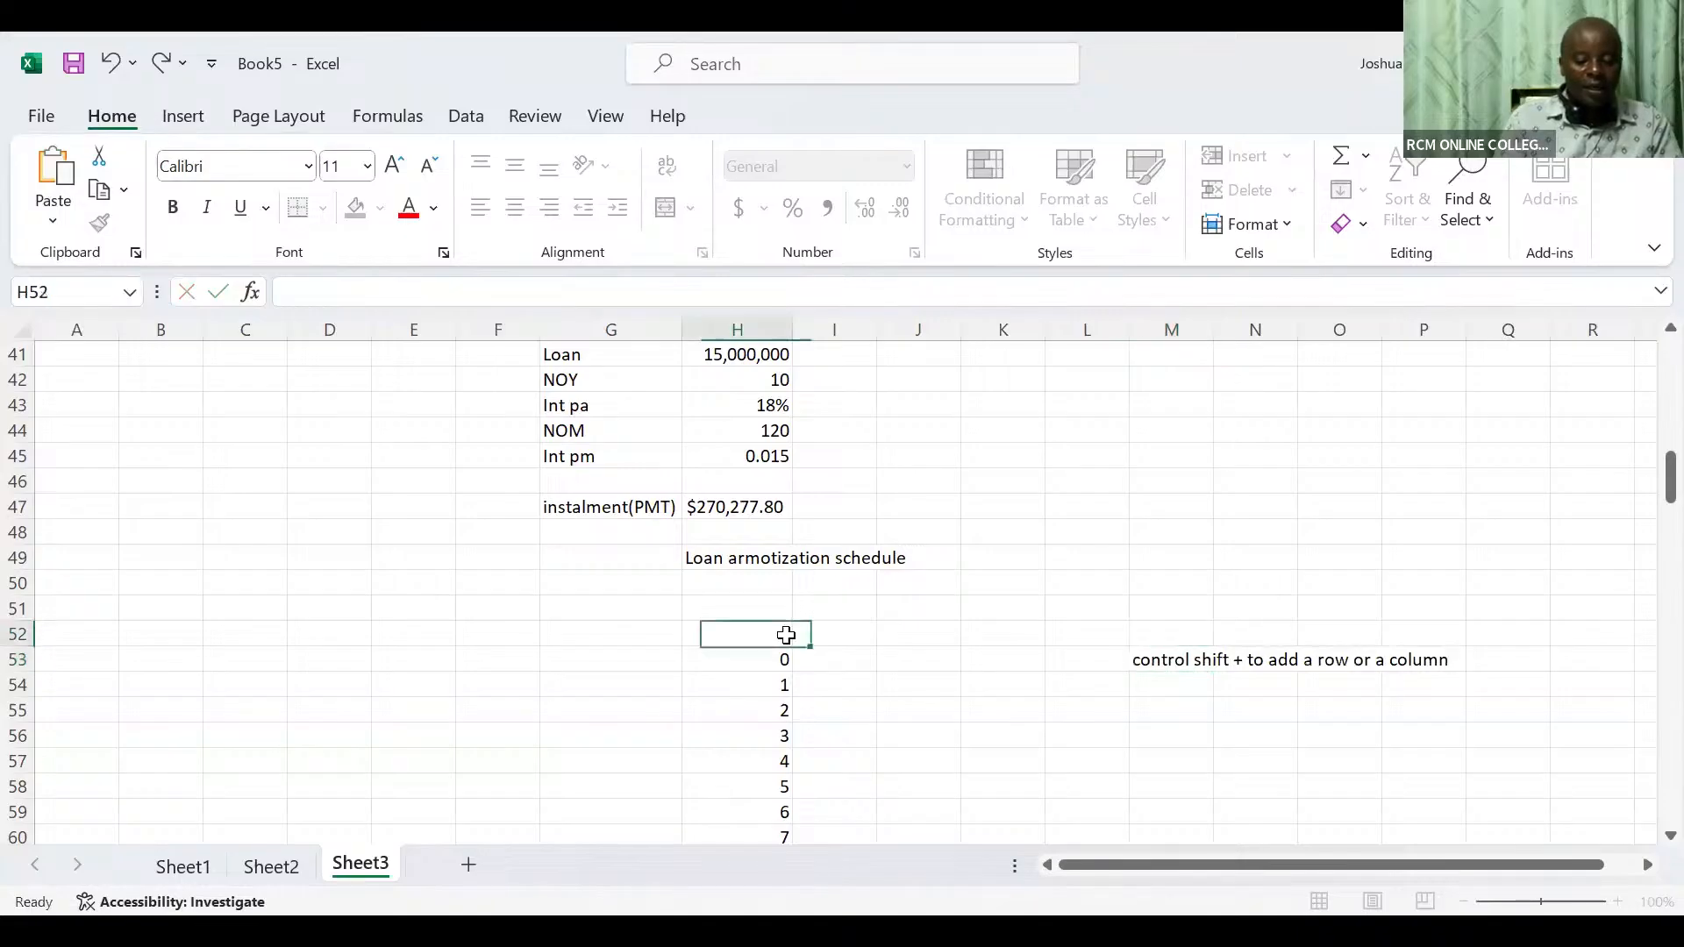
pyautogui.hotkey('ctrl', 'z')
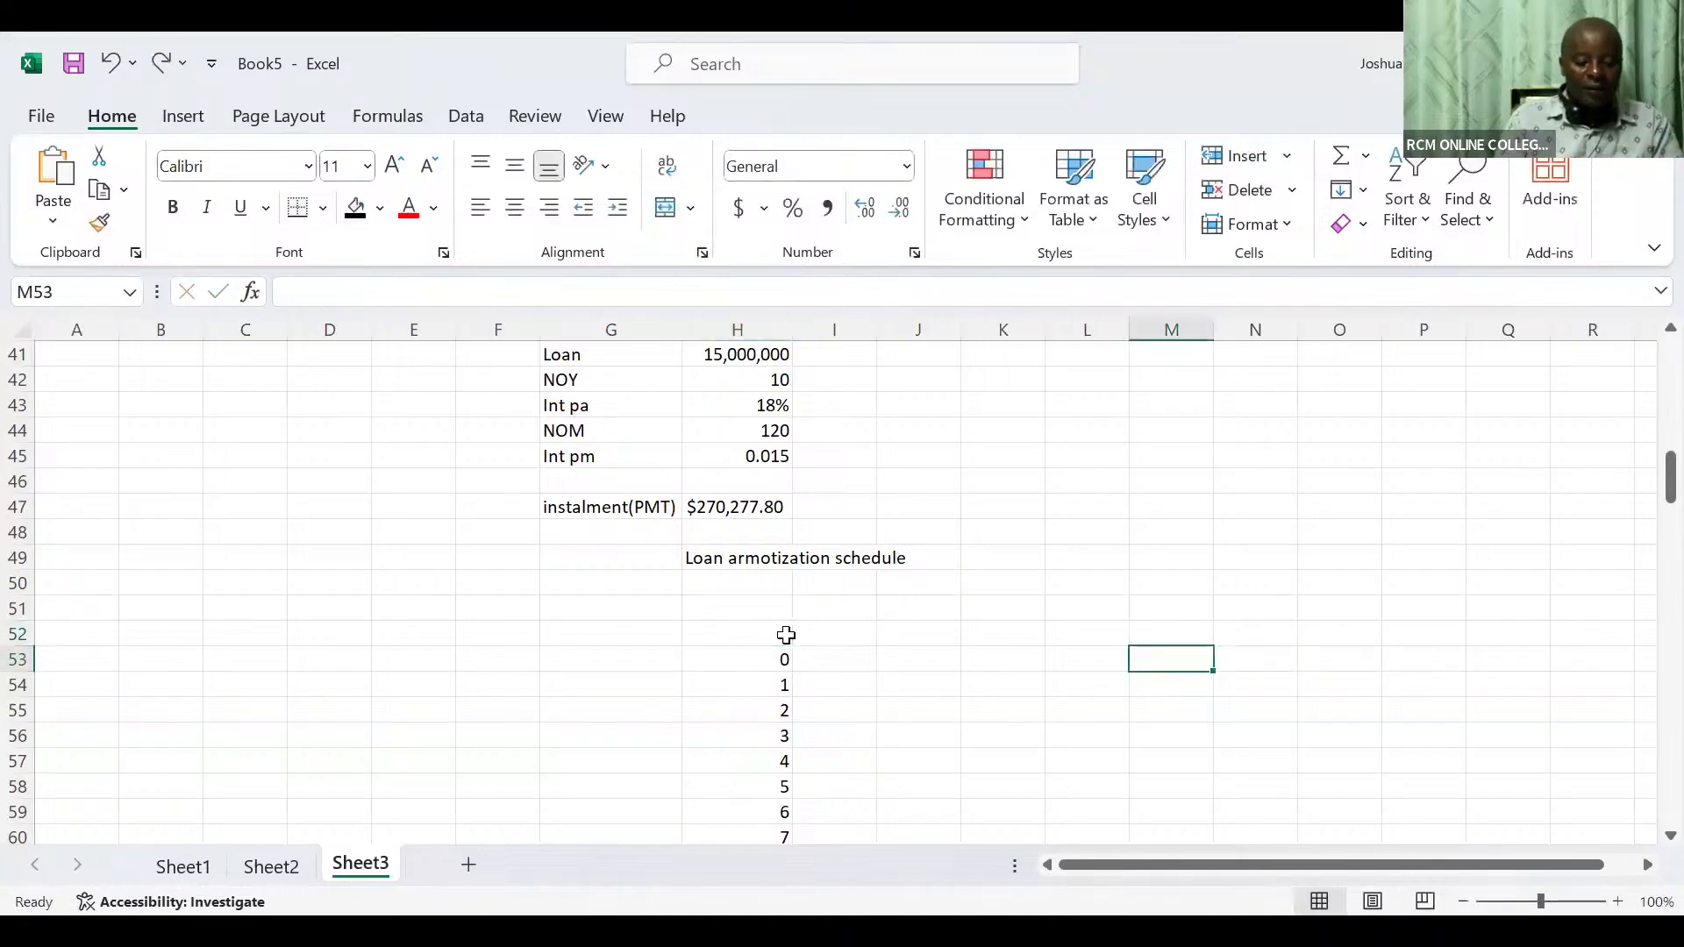
pyautogui.click(786, 635)
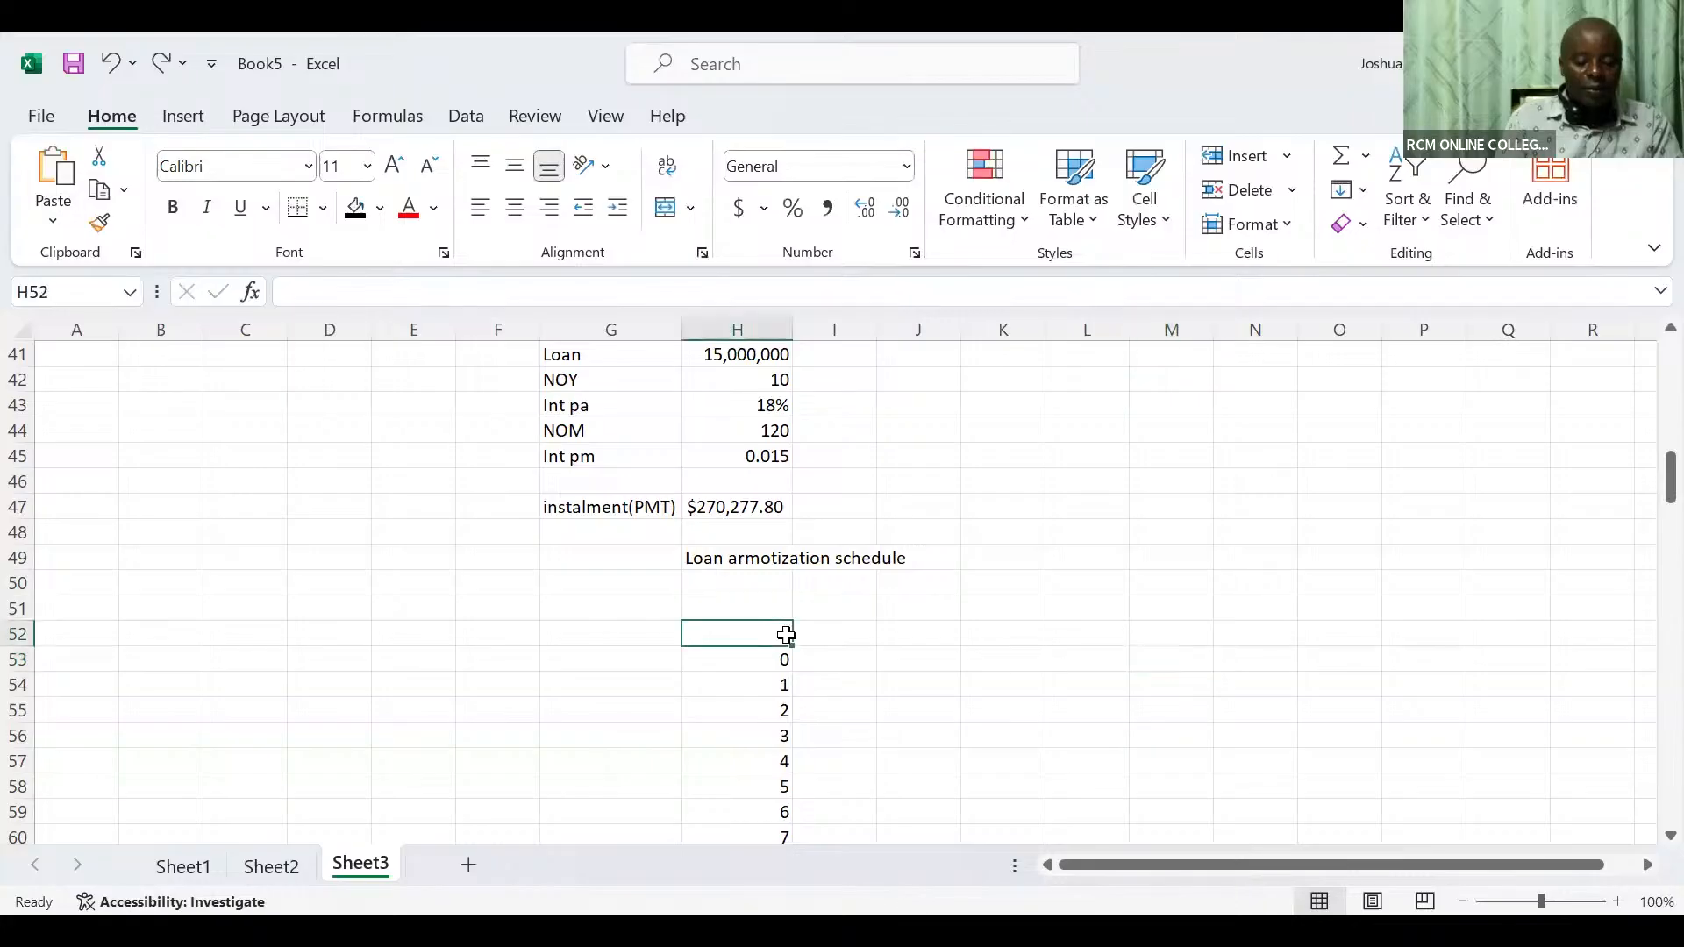
pyautogui.hotkey('ctrl', 'z')
pyautogui.hotkey('ctrl', 'z')
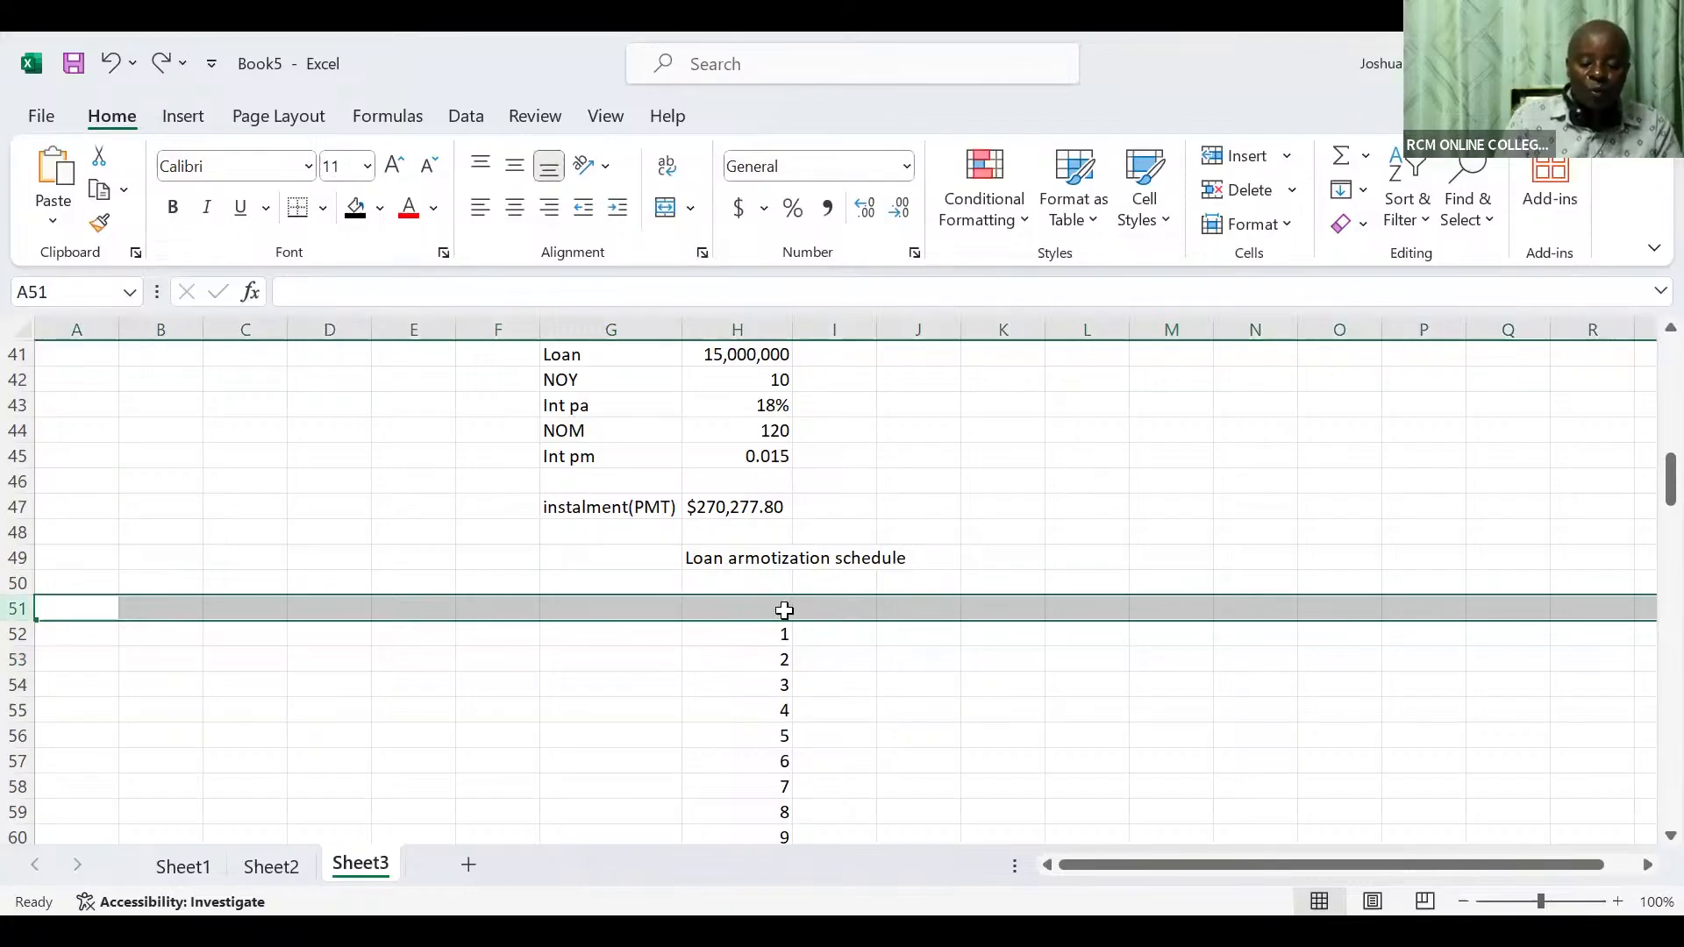
# Insert a single blank row above the period 0 row for the schedule's headers
pyautogui.click(70, 640)
pyautogui.click(18, 607)
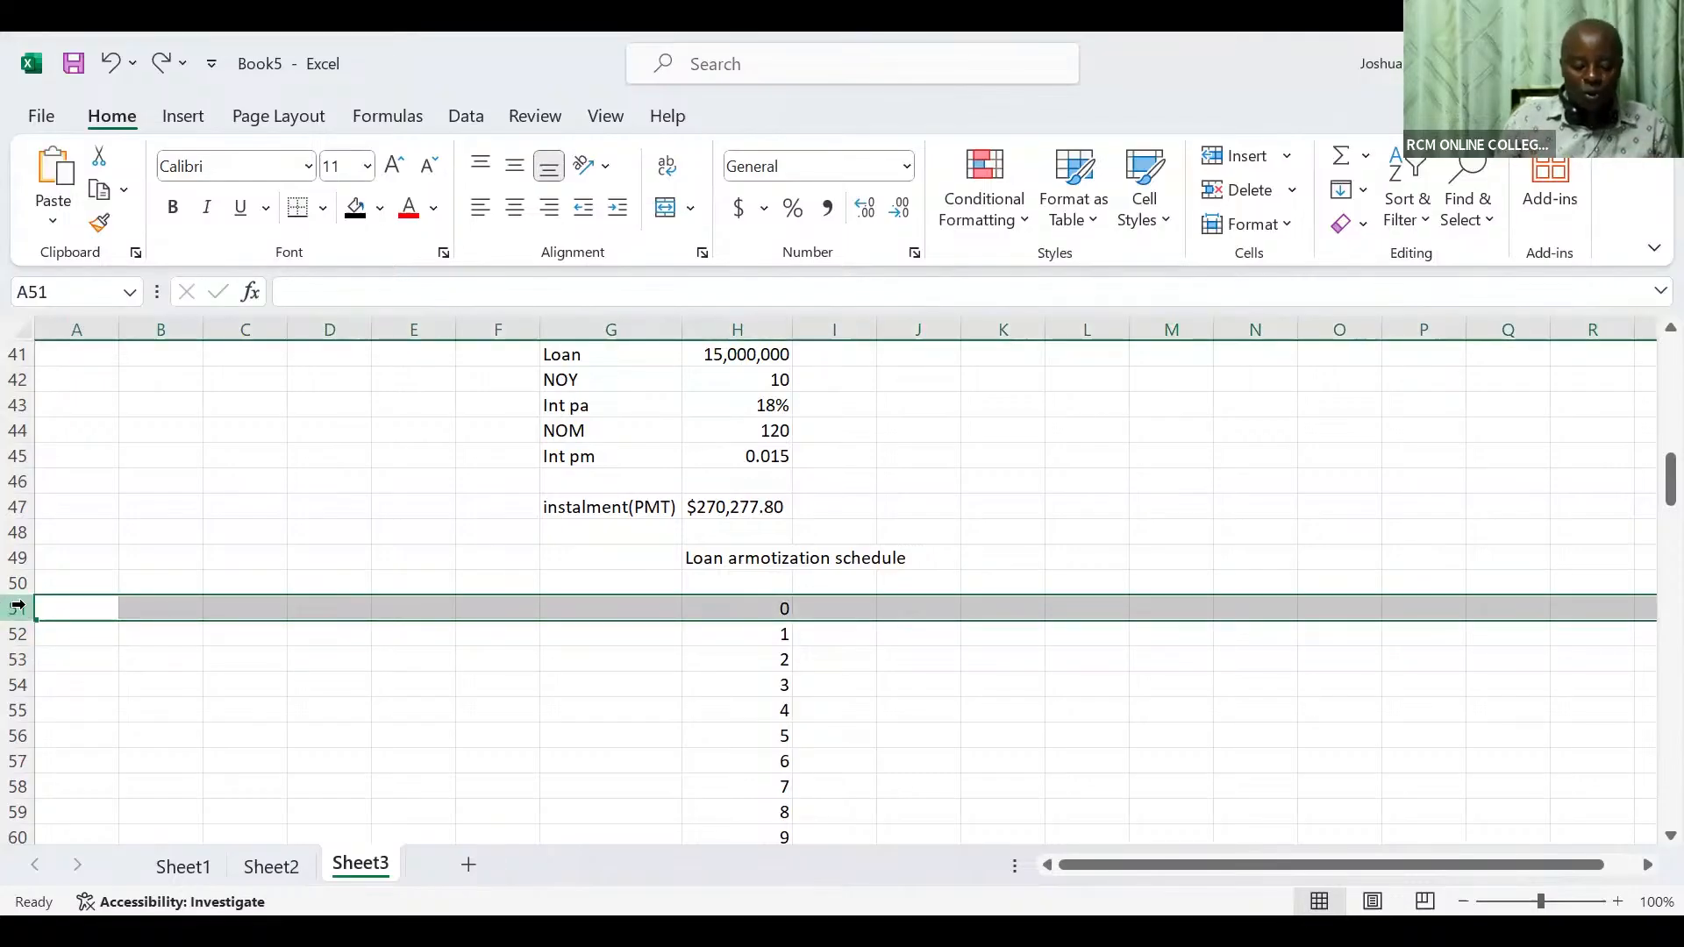
pyautogui.hotkey('ctrl', 'shift', '=')
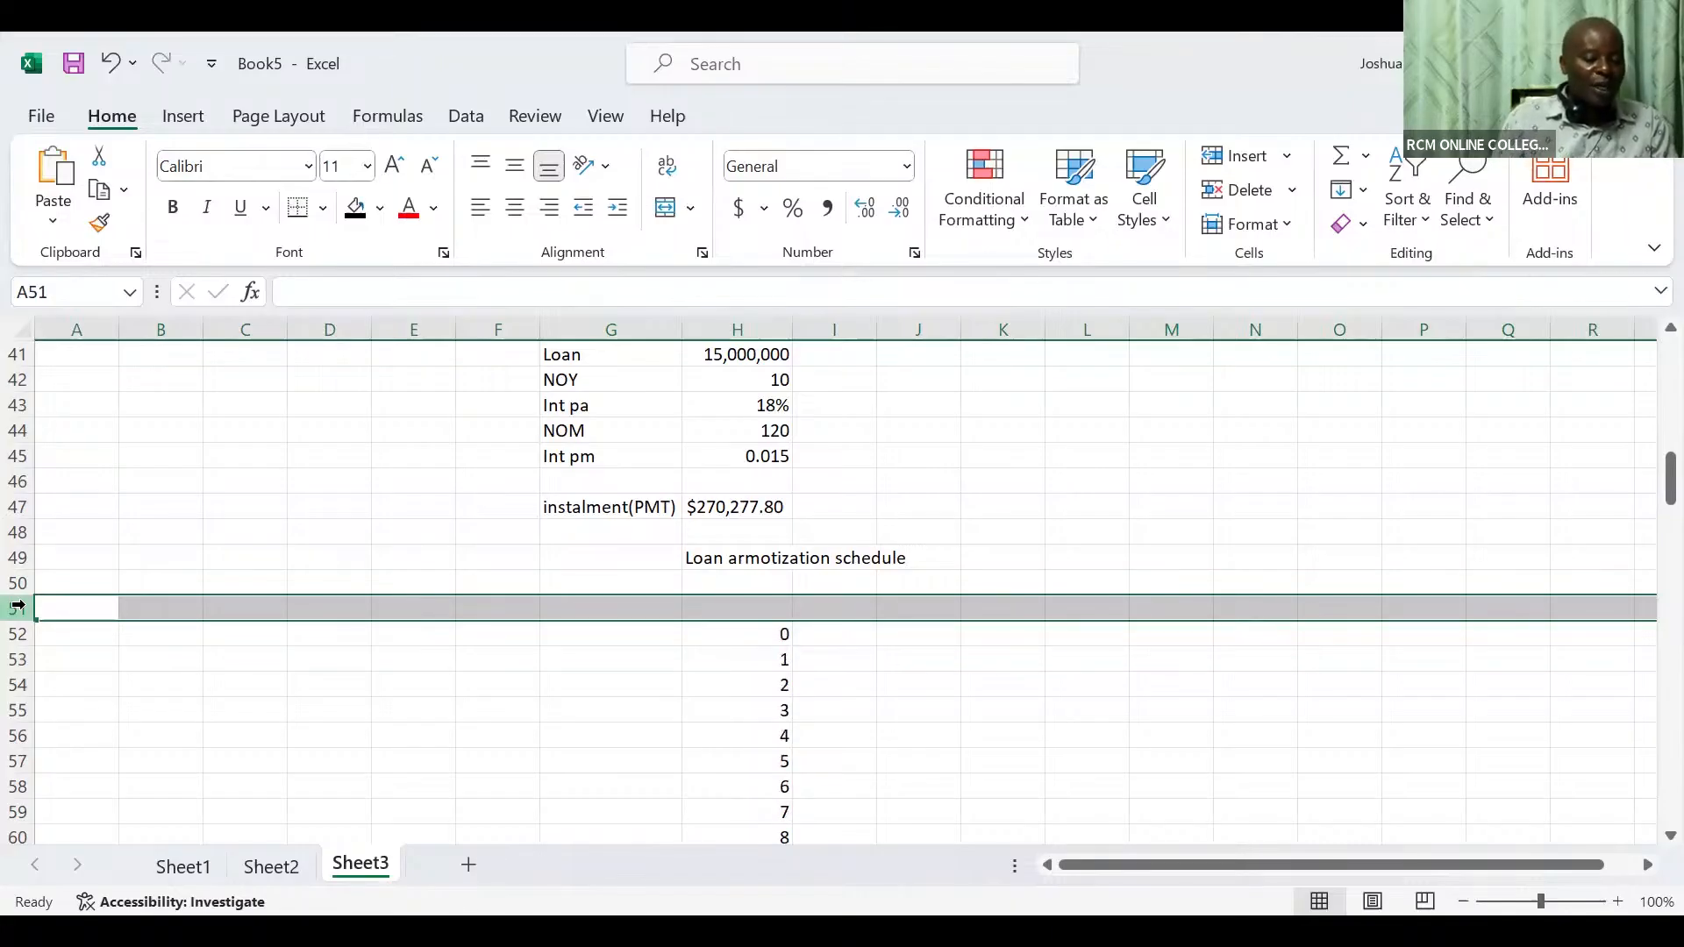
# Enter the schedule headers Time in H51 and Opening balance in I51
pyautogui.click(750, 614)
pyautogui.write('T')
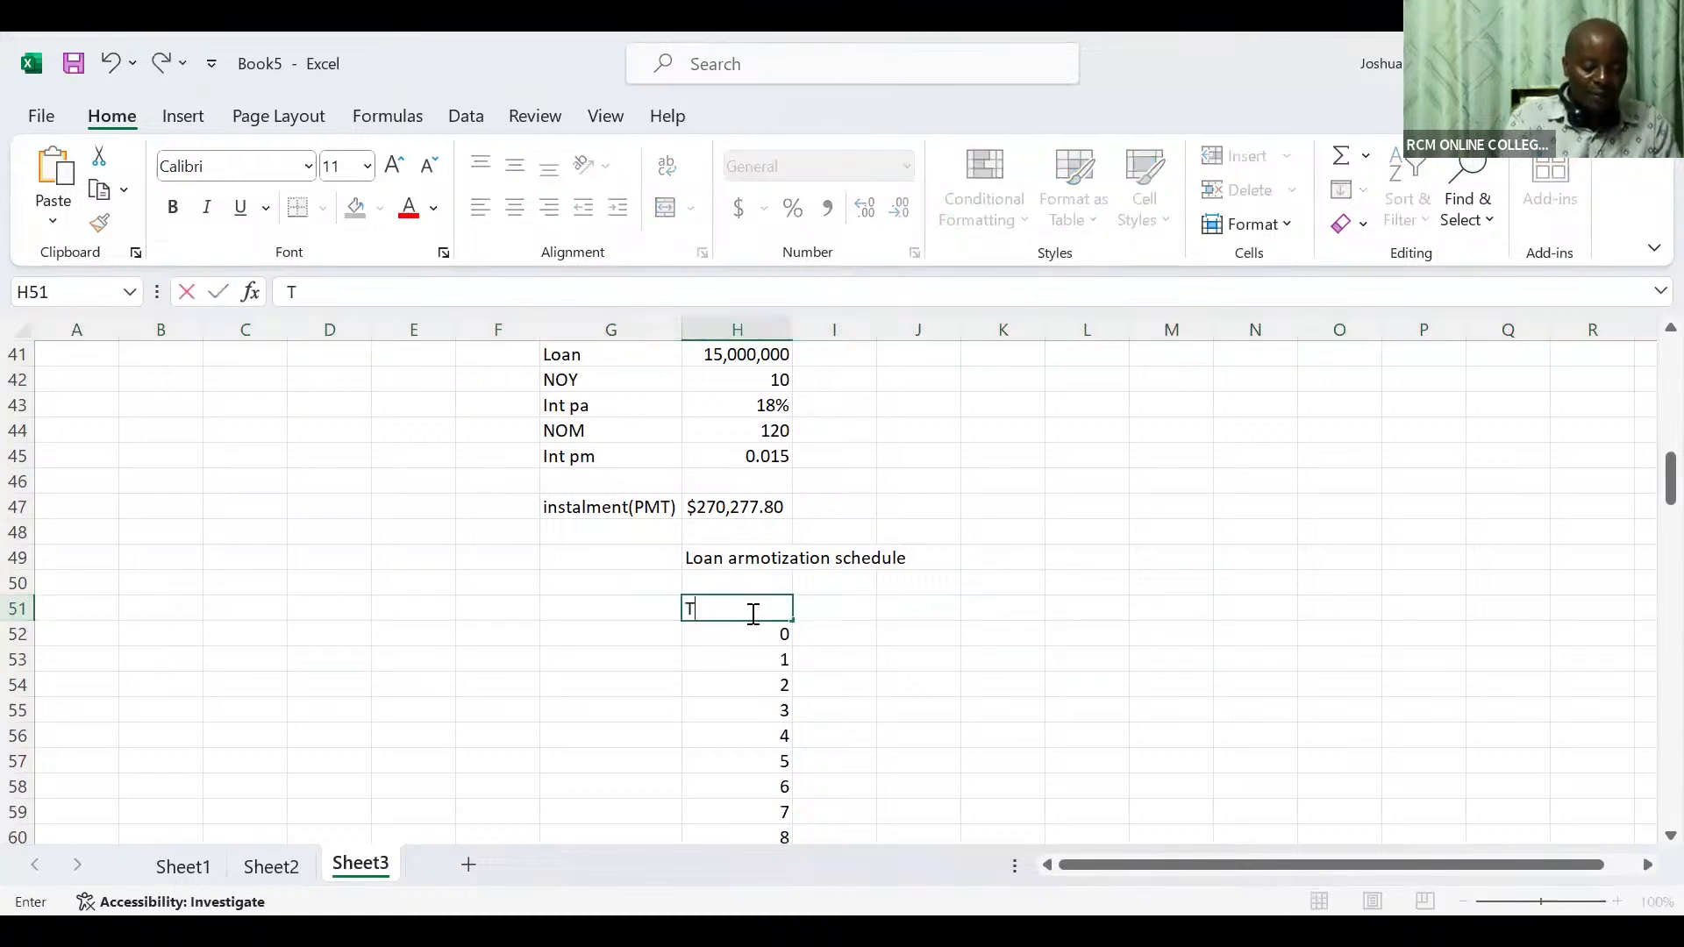
pyautogui.write('ime')
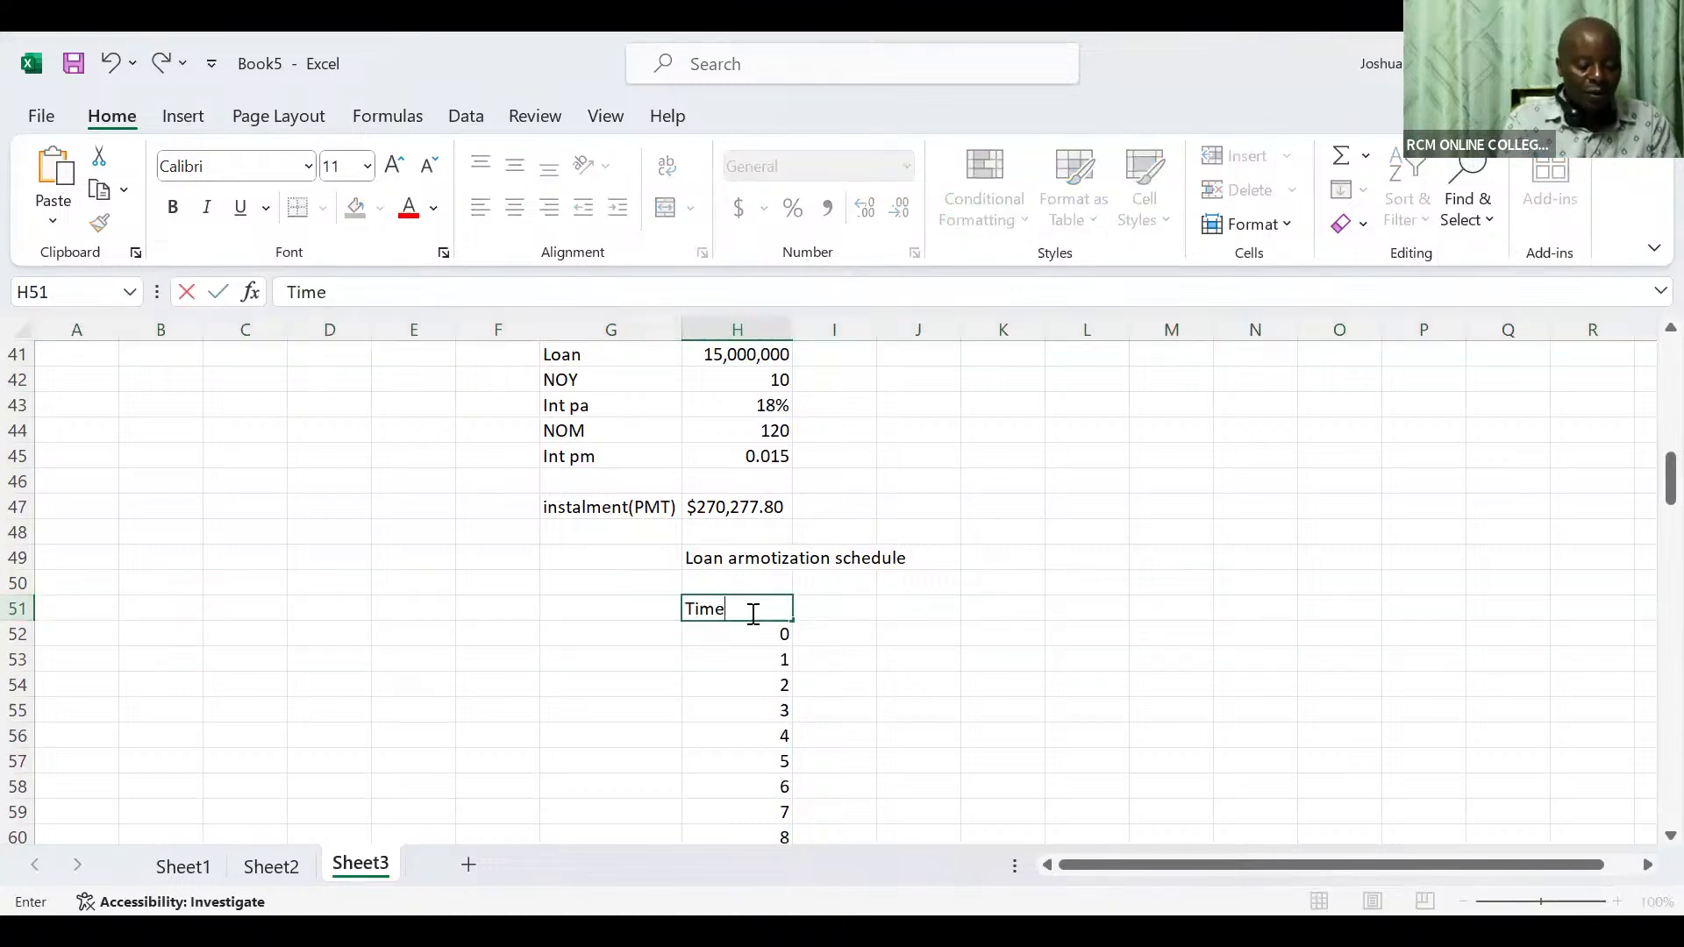
pyautogui.press('Tab')
pyautogui.write('O')
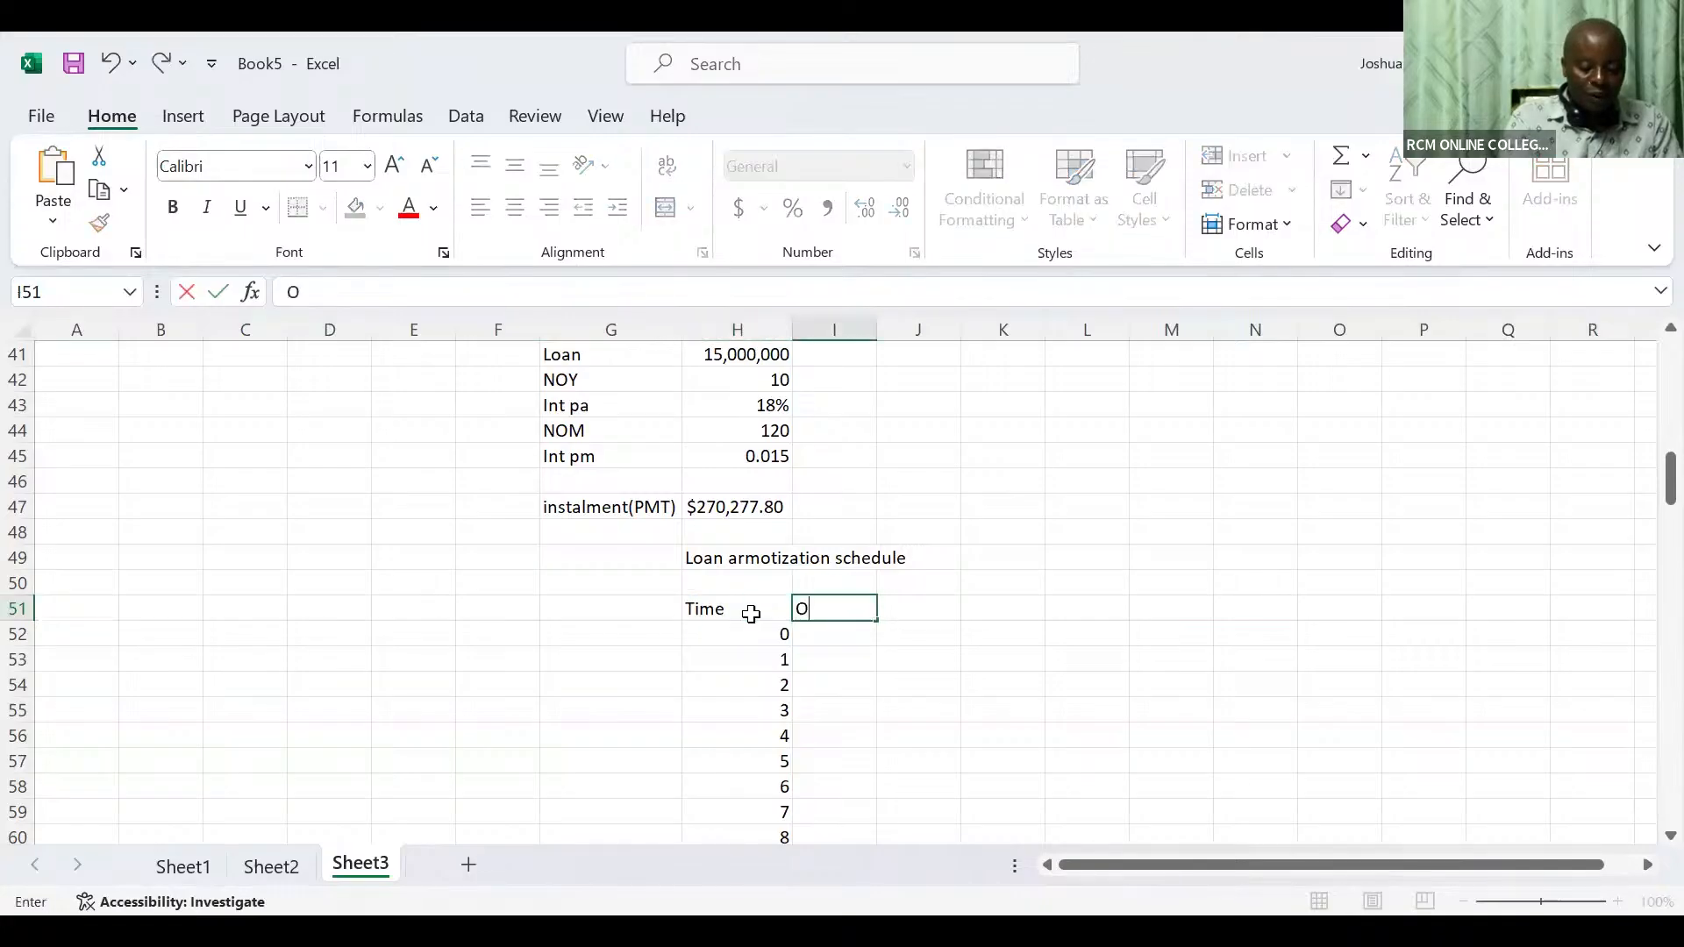
pyautogui.write('pening')
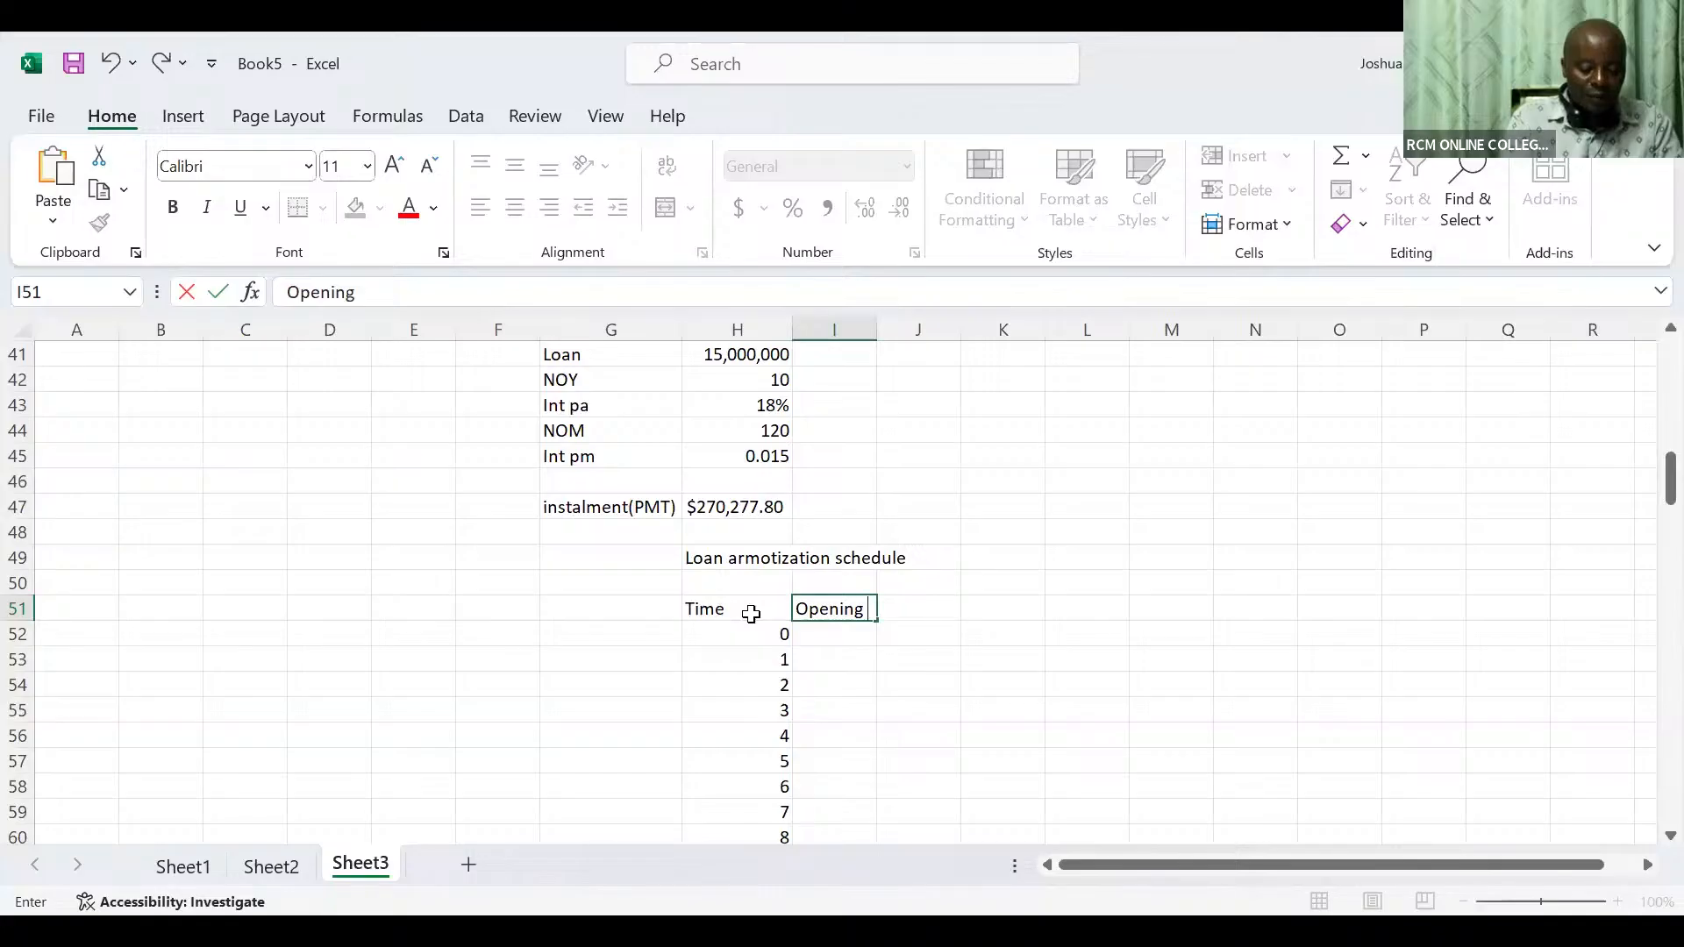
pyautogui.write(' balanc')
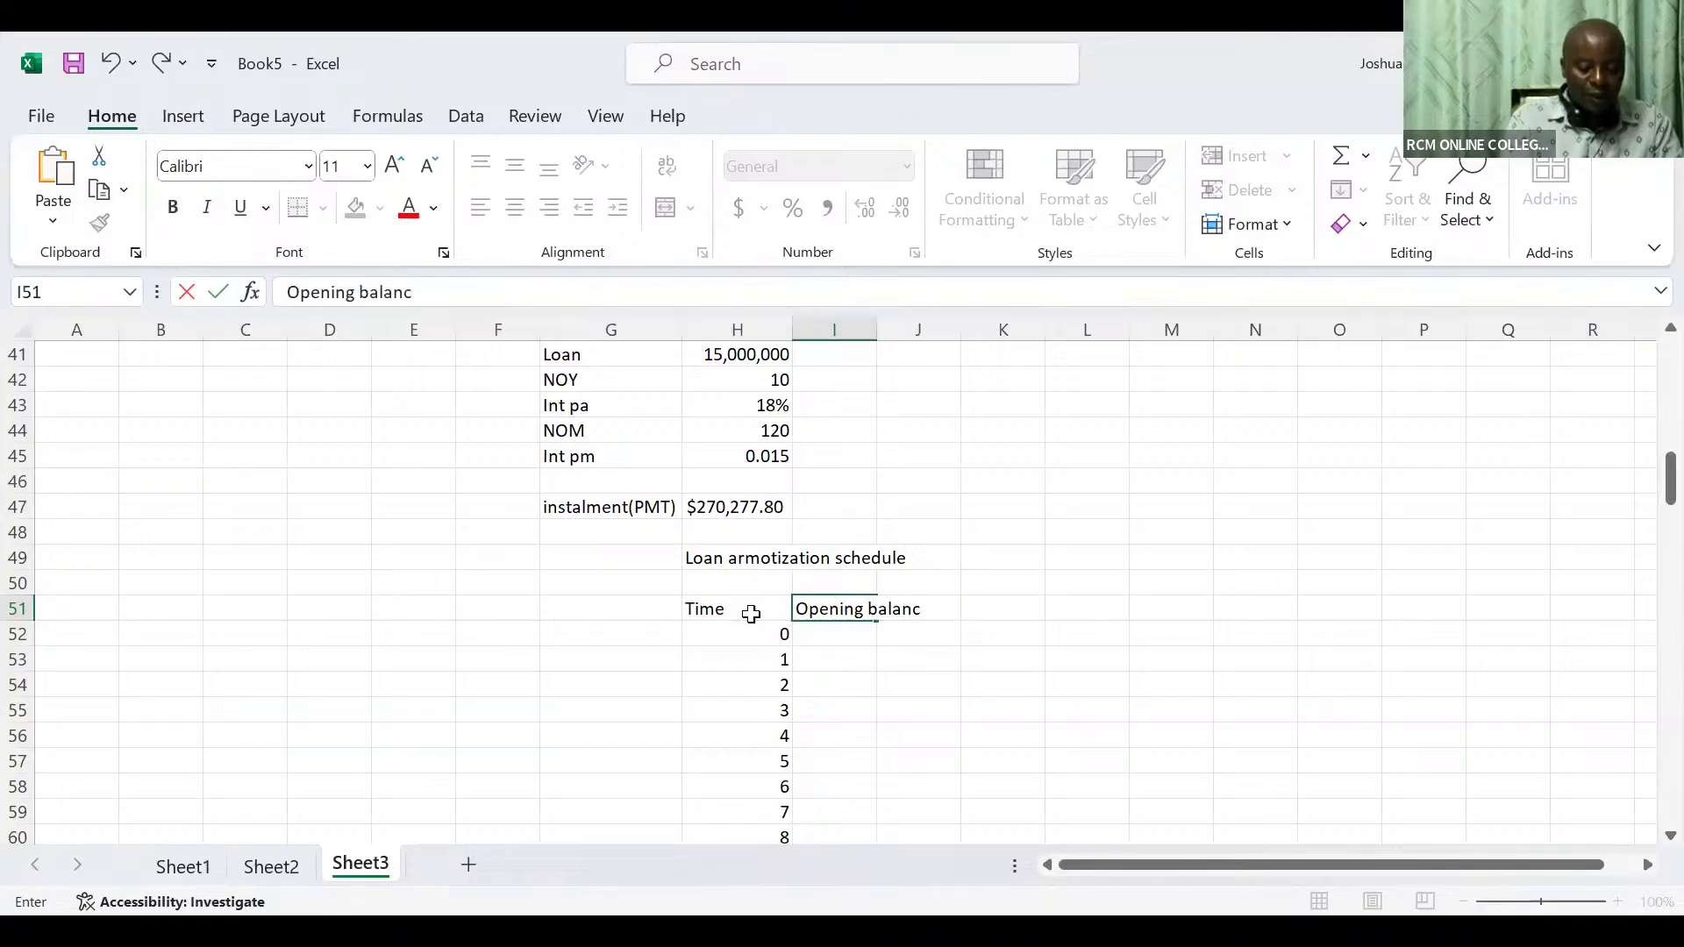
pyautogui.write('e')
pyautogui.press('Tab')
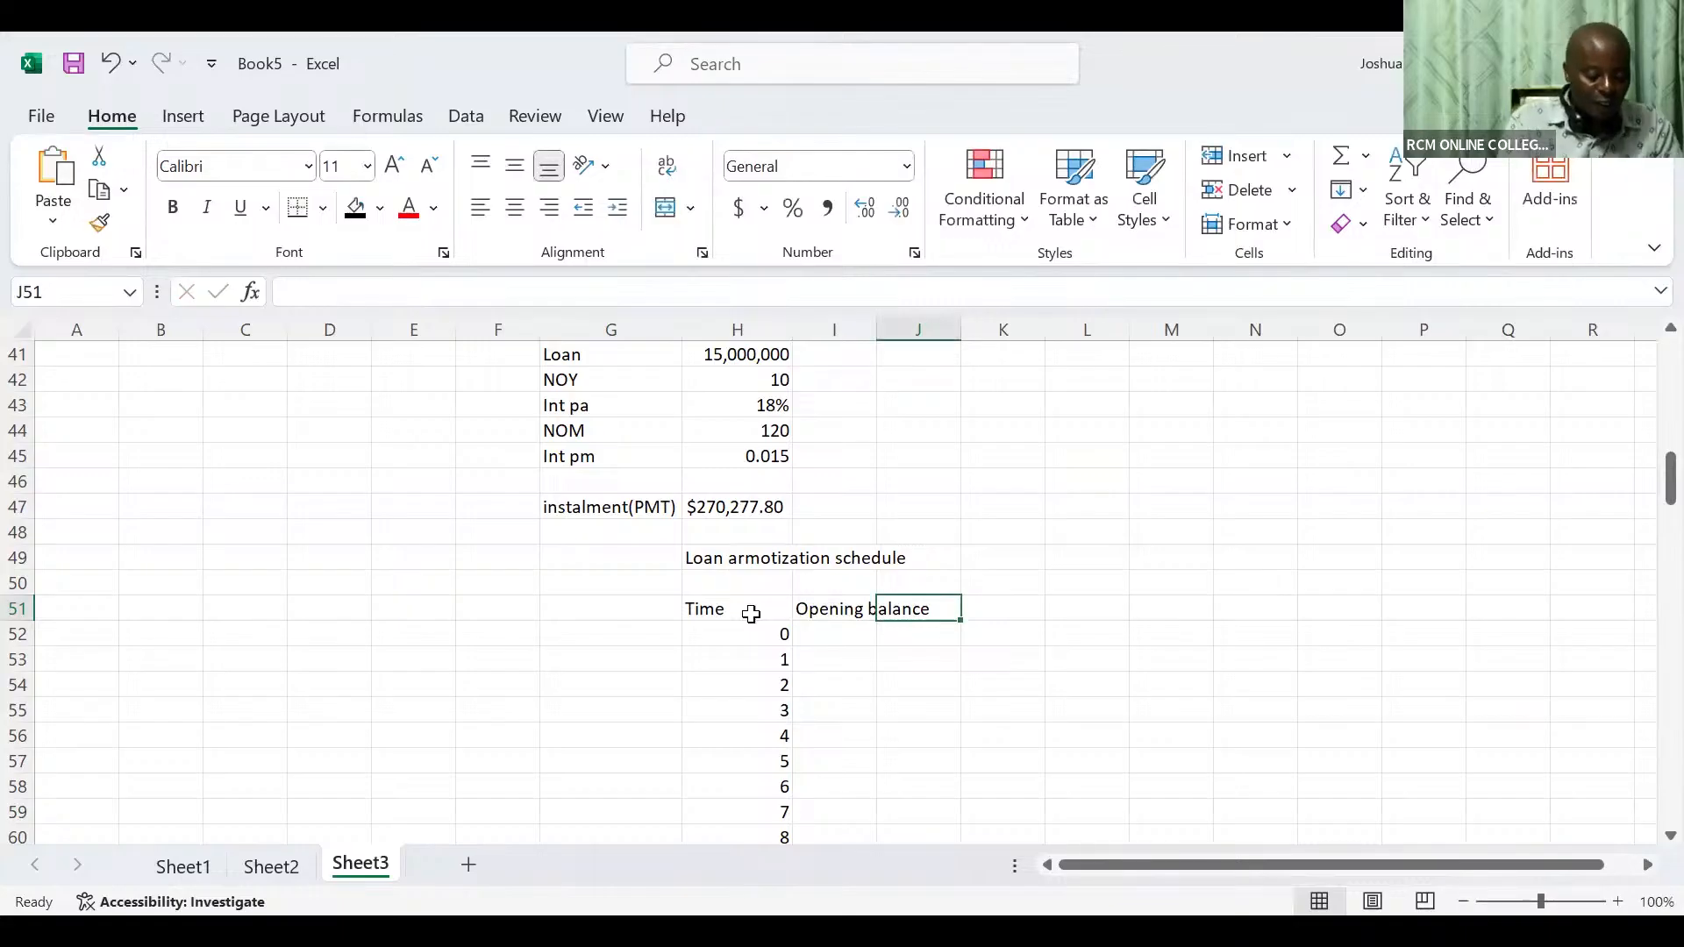
# Enter the schedule headers PMT in J51 and Interest in K51
pyautogui.write('PMT')
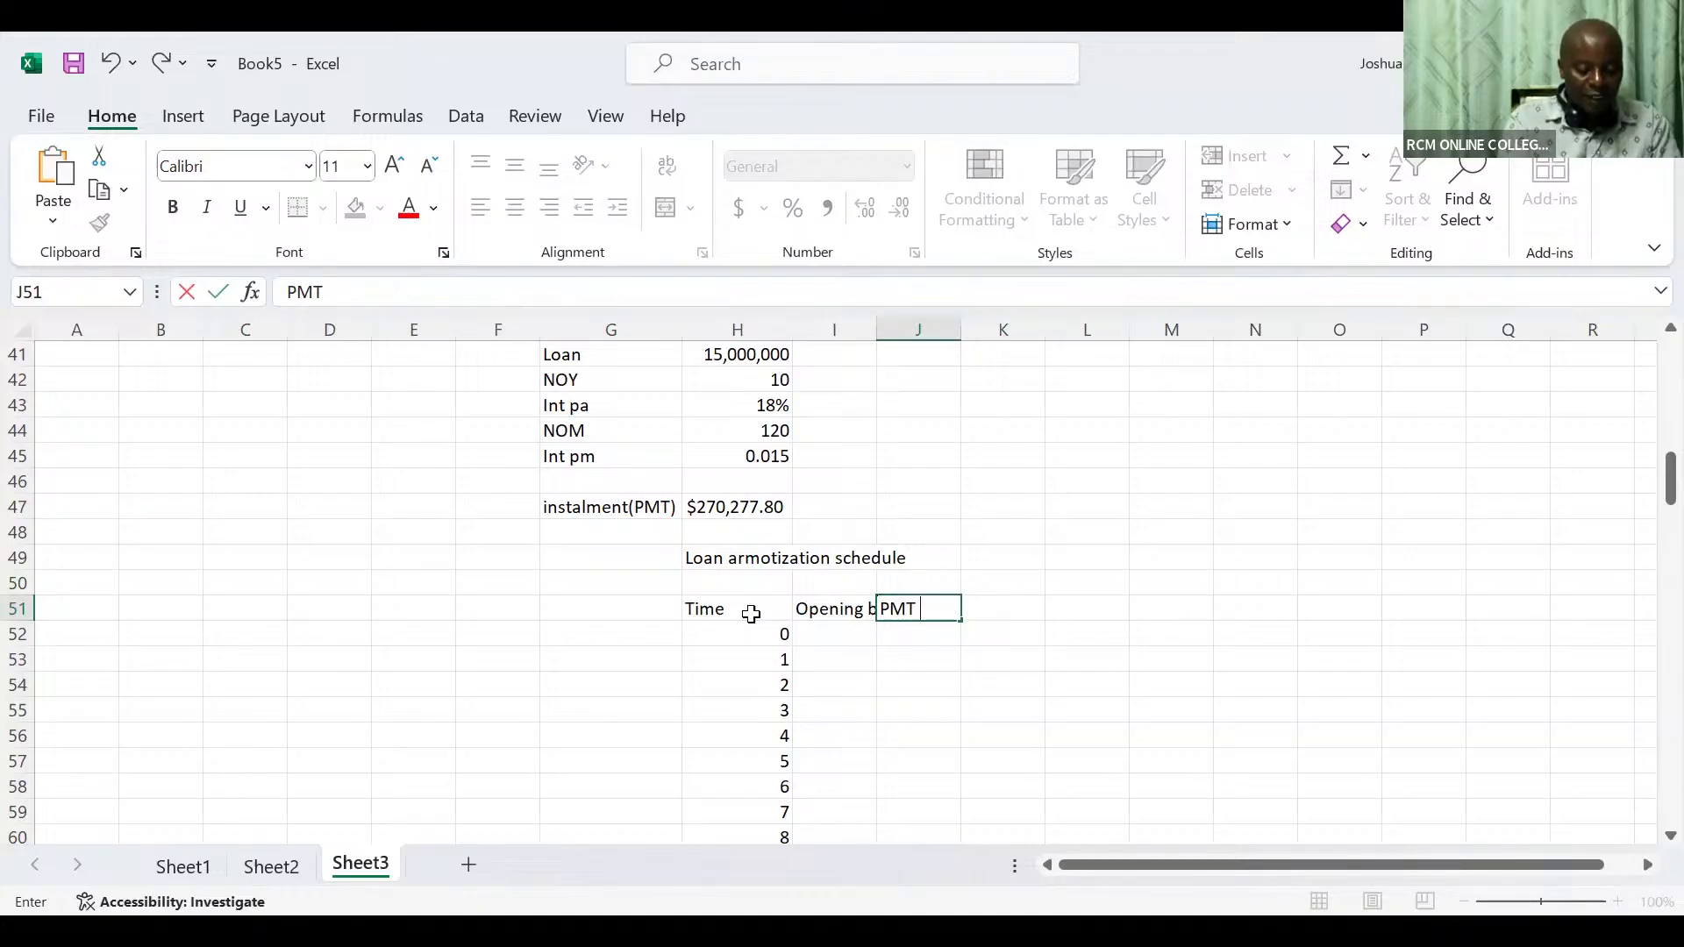
pyautogui.press('Tab')
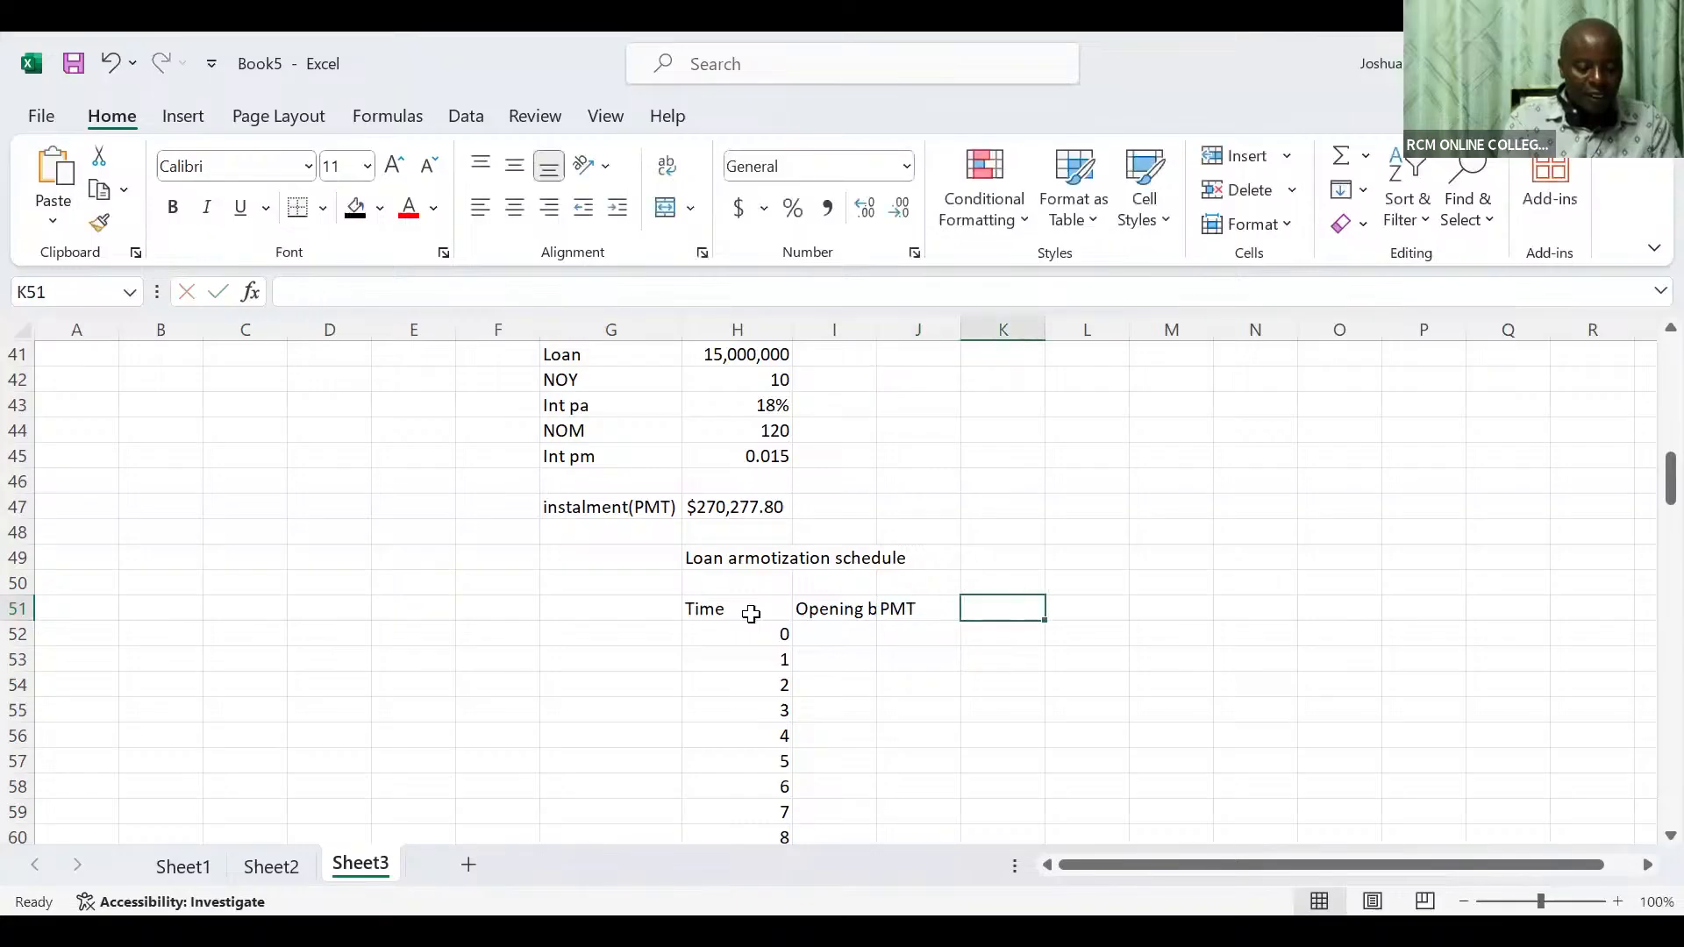
pyautogui.write('Inte')
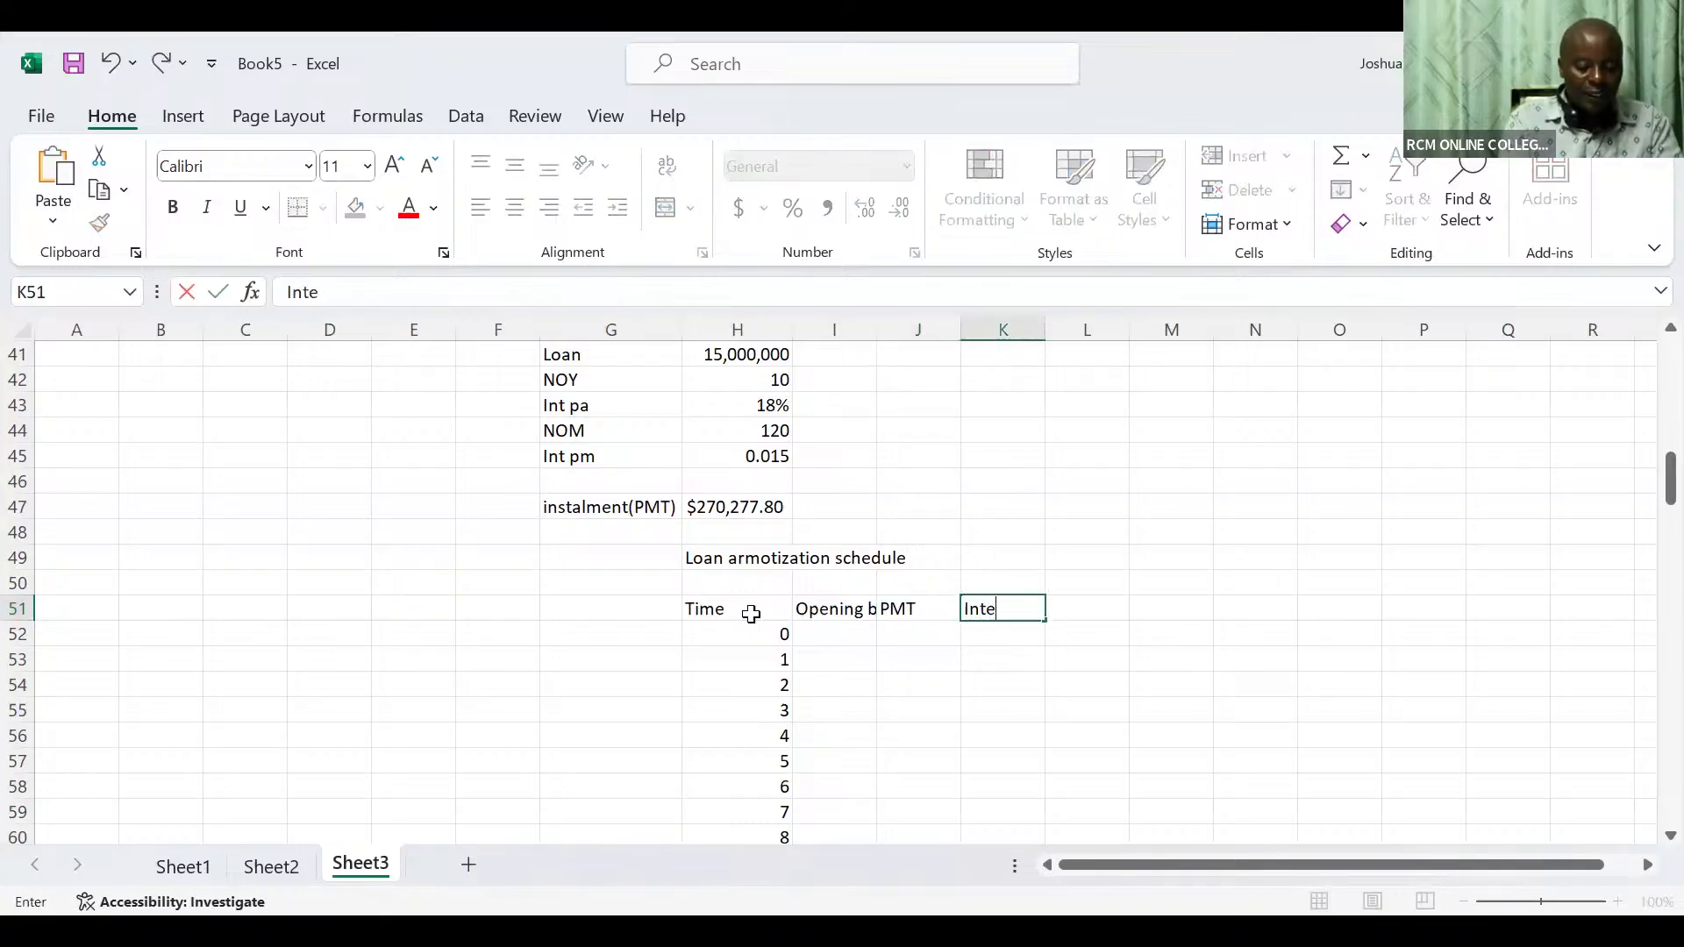
pyautogui.write('res')
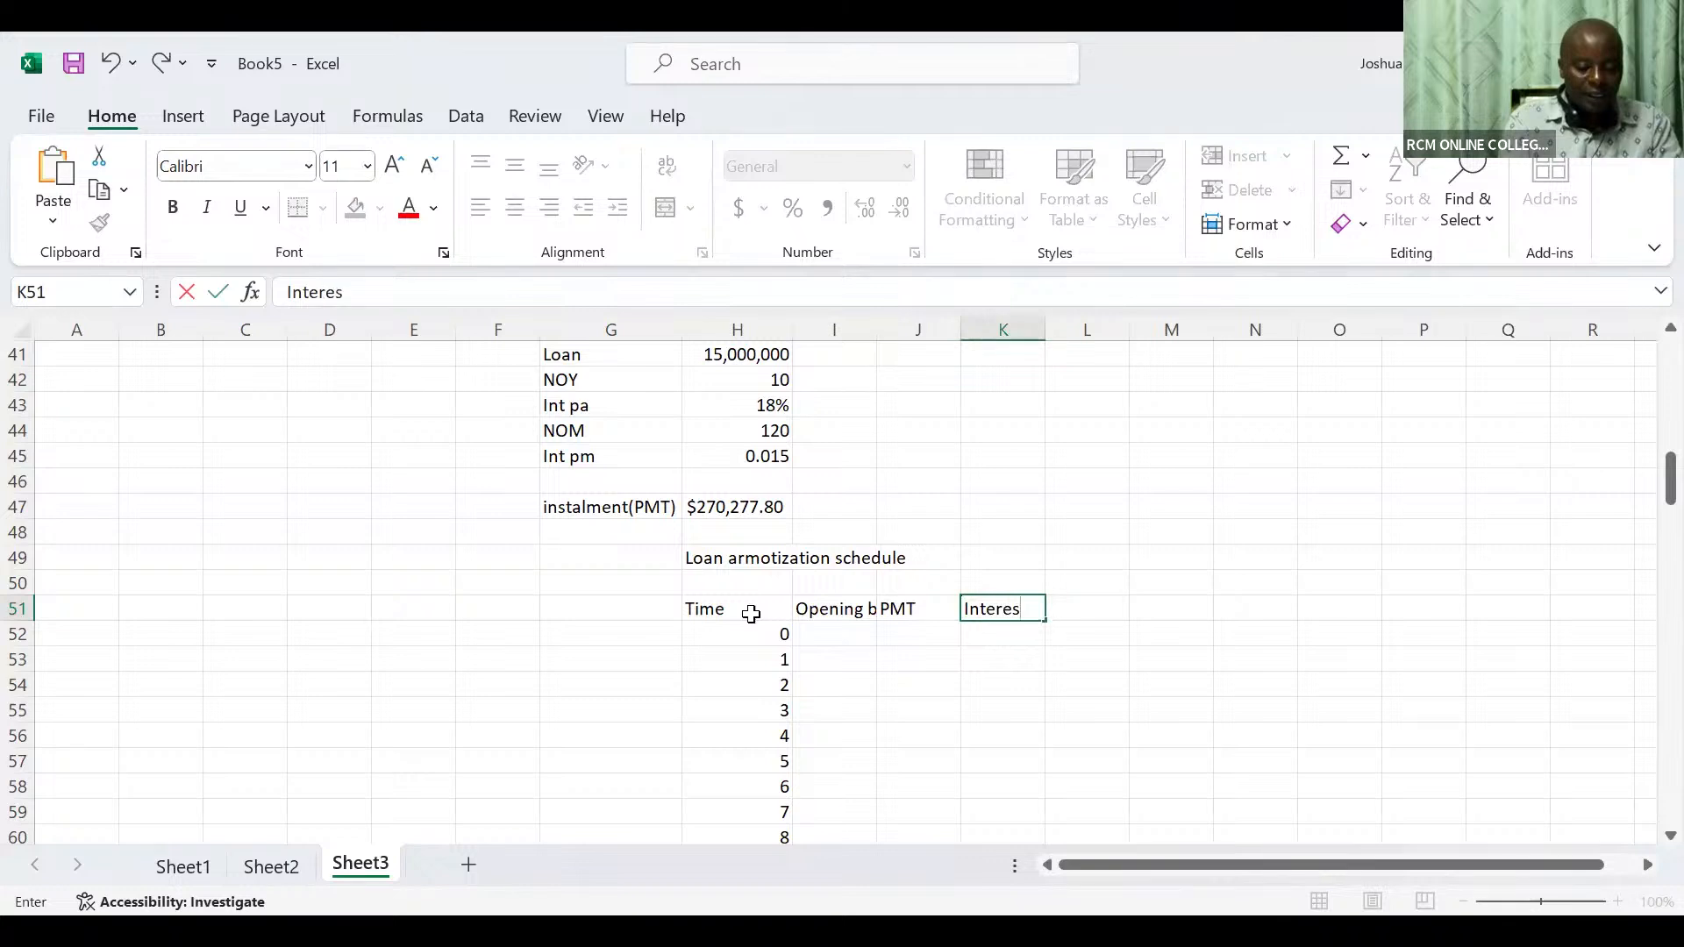
pyautogui.write('t')
pyautogui.press('Tab')
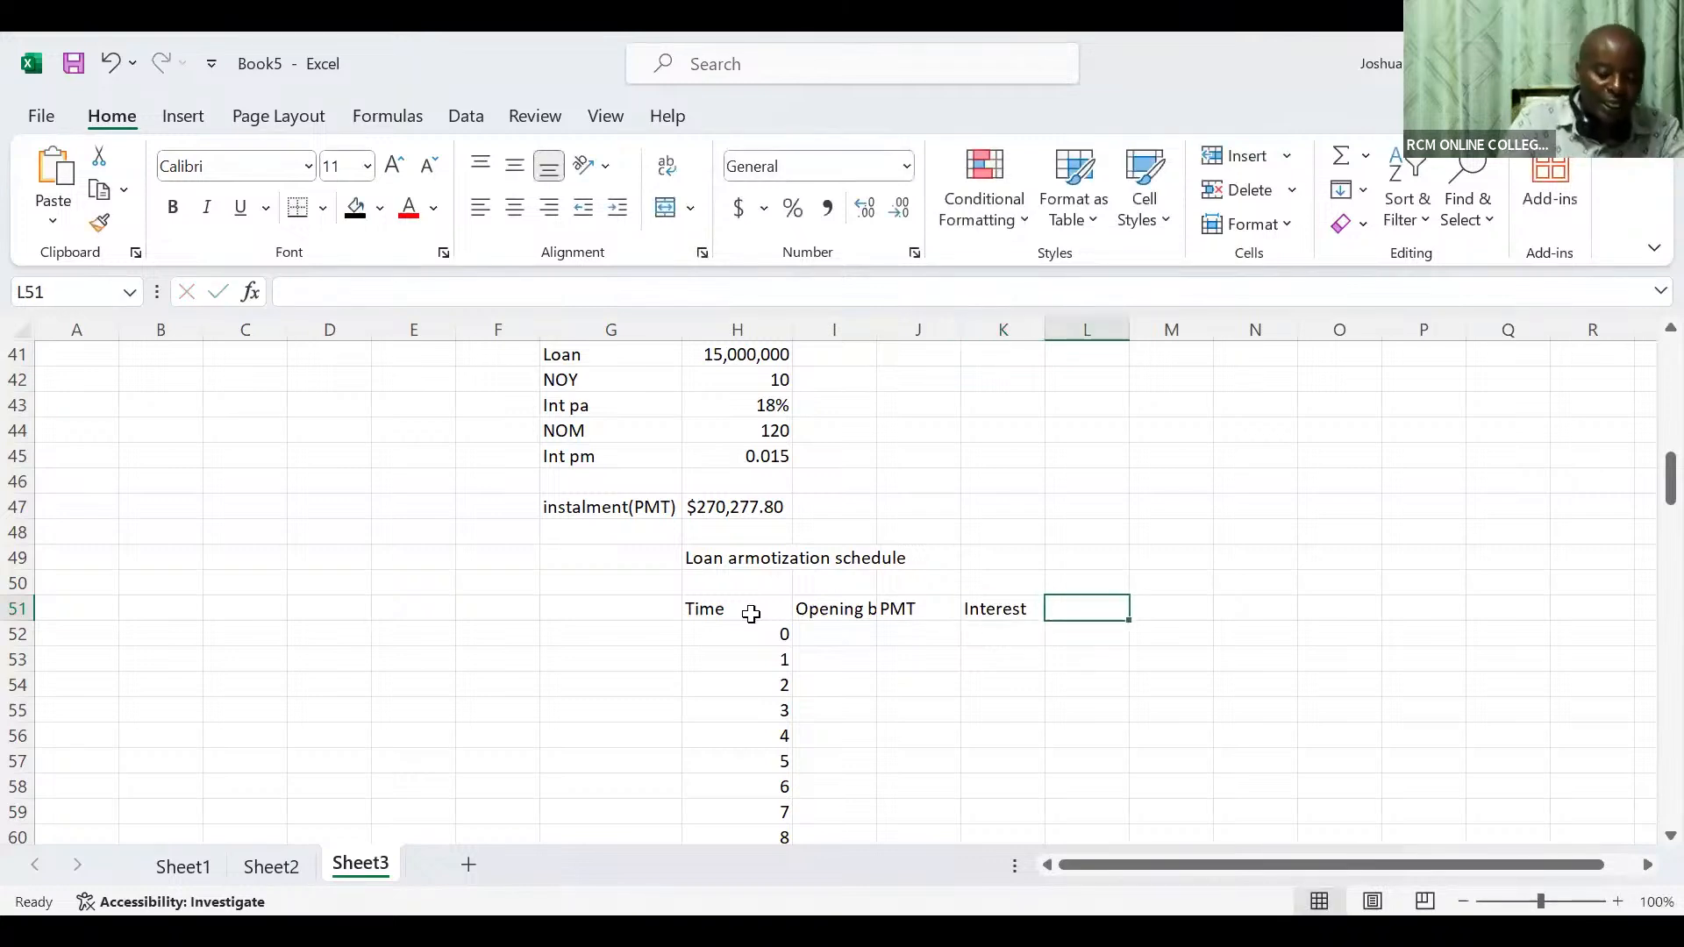
# Enter the schedule headers Principal in L51 and closing balance in M51
pyautogui.write('Pr')
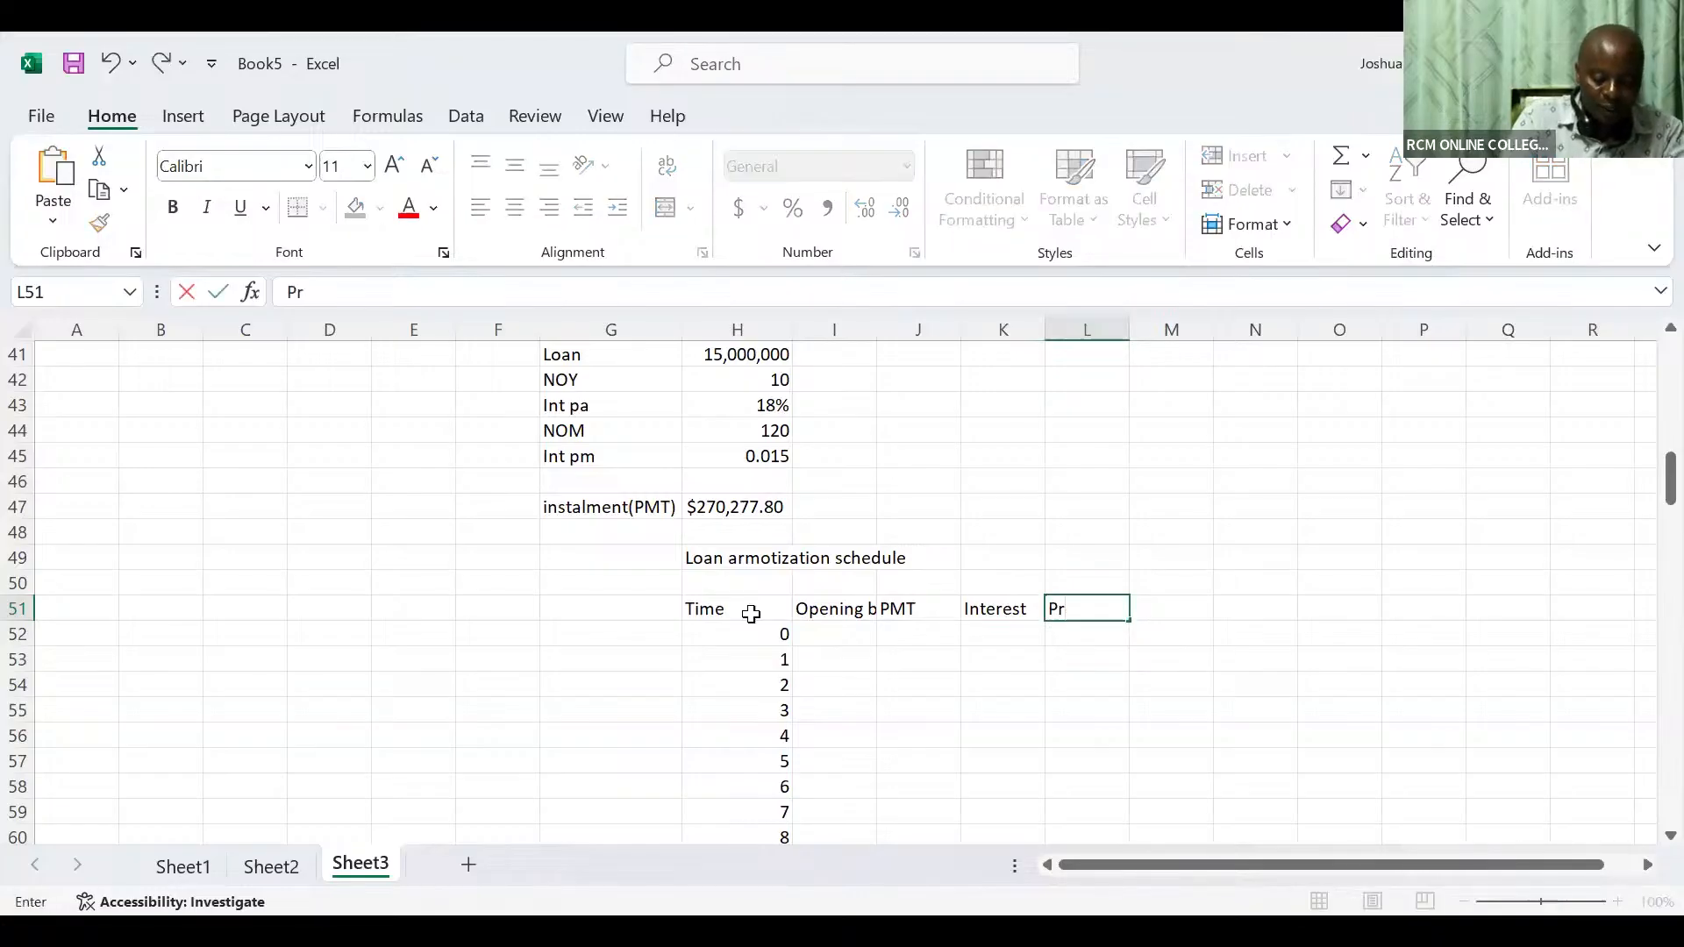
pyautogui.write('incipal')
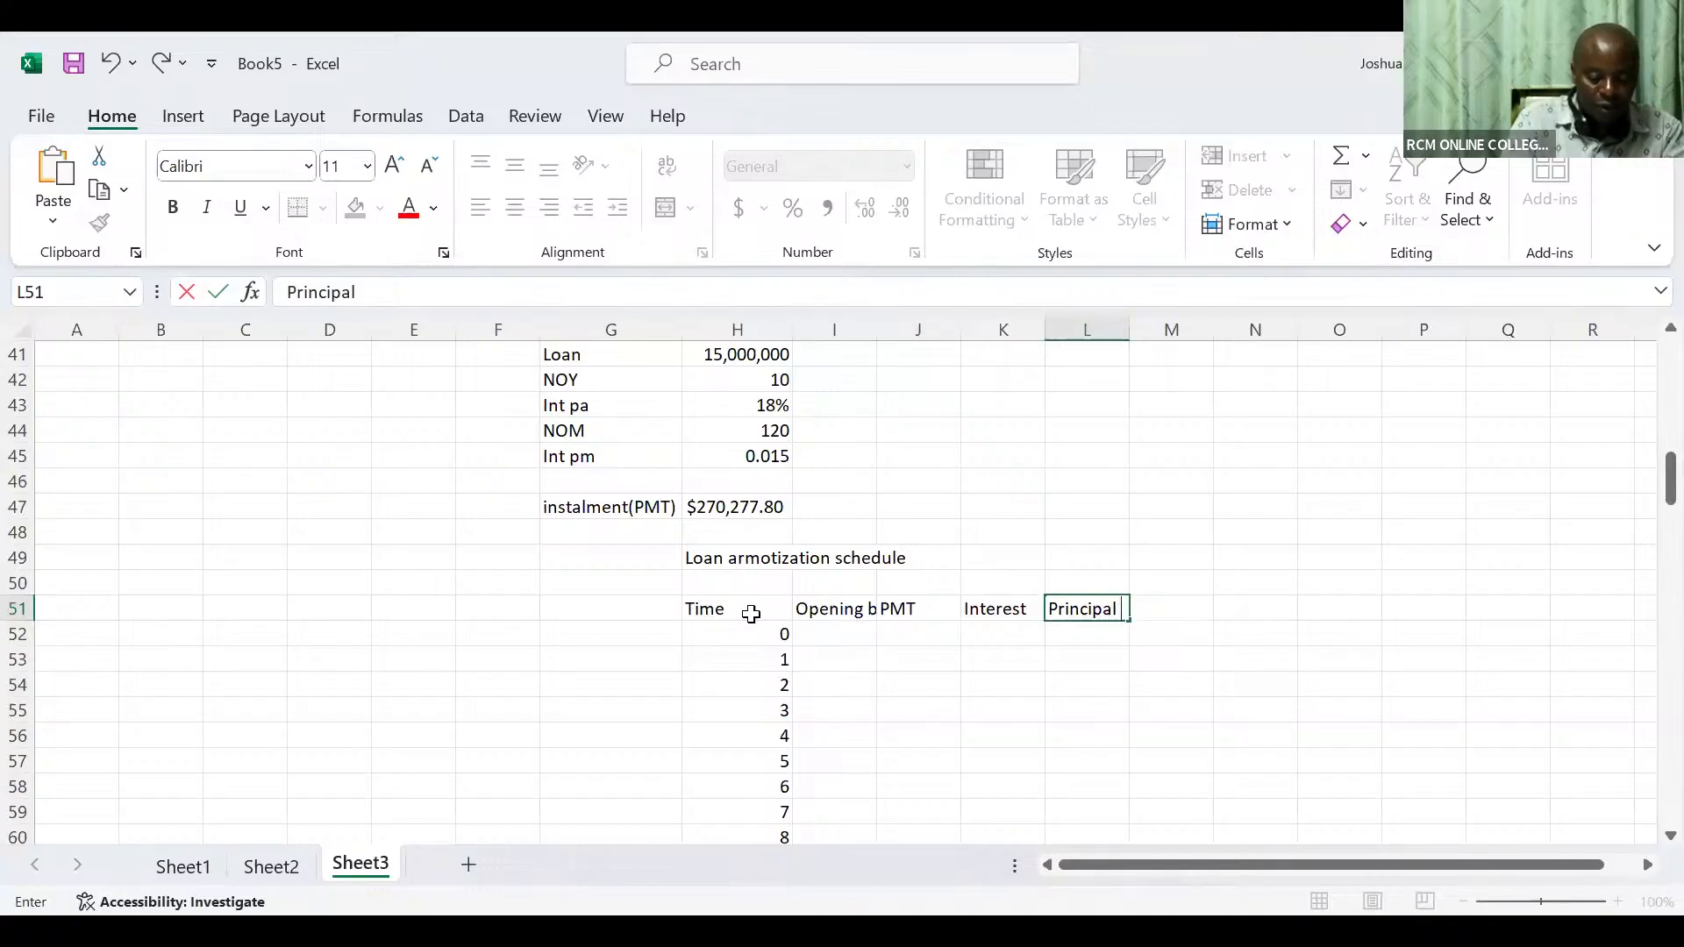
pyautogui.press('Tab')
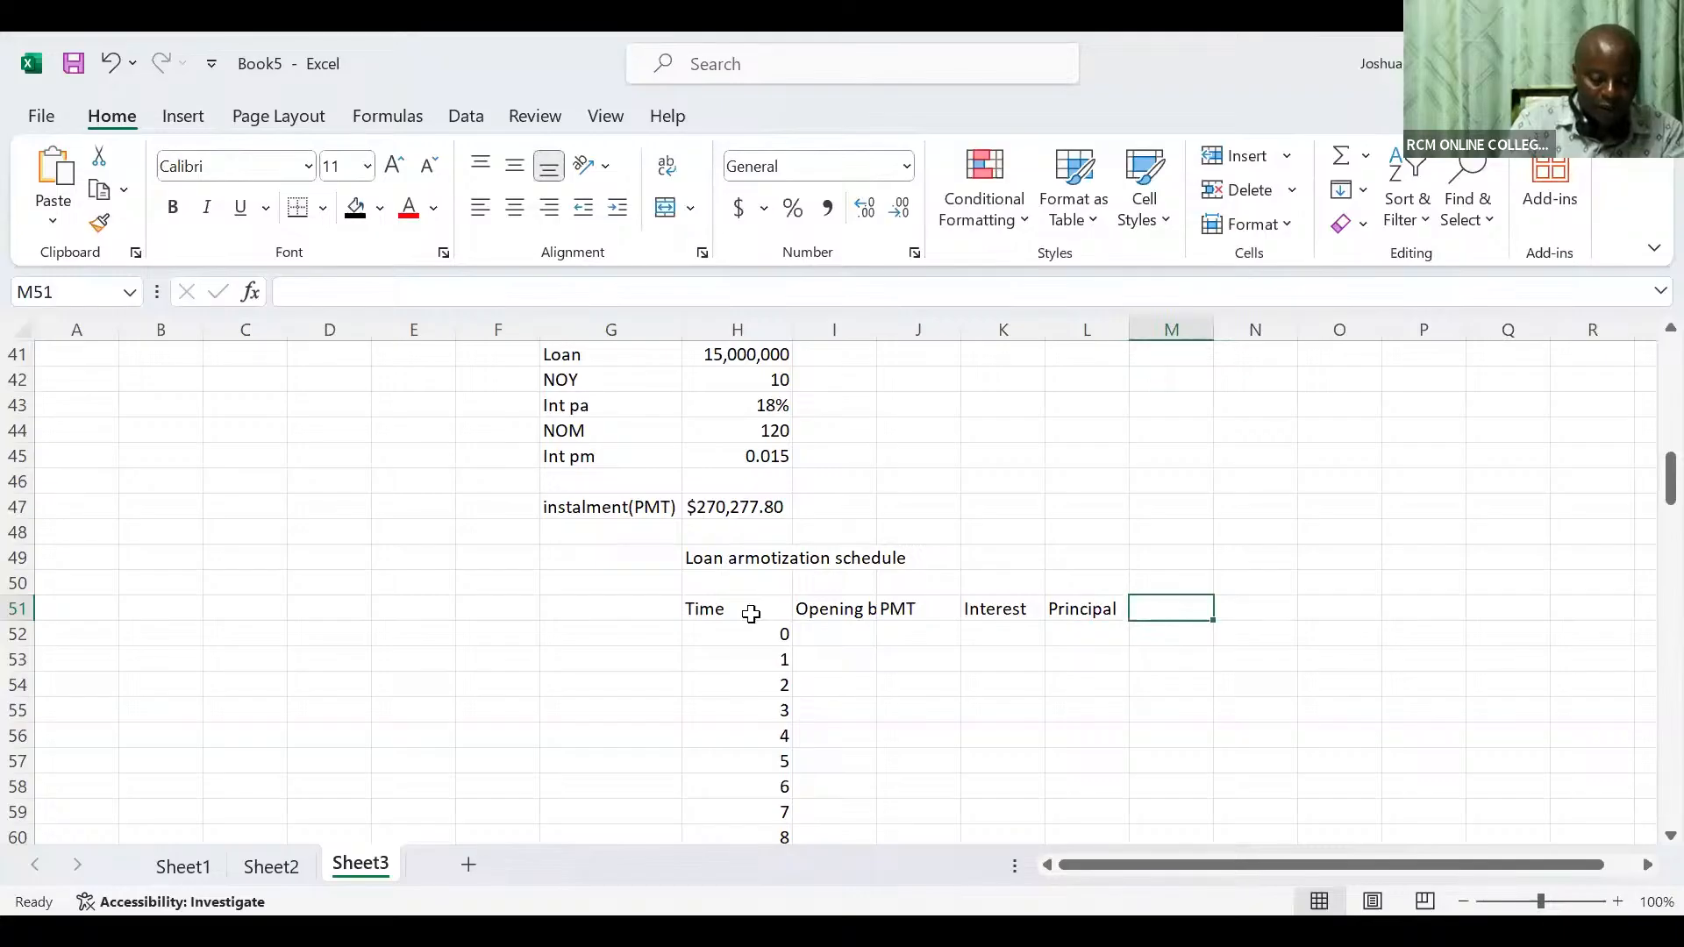
pyautogui.write('clow')
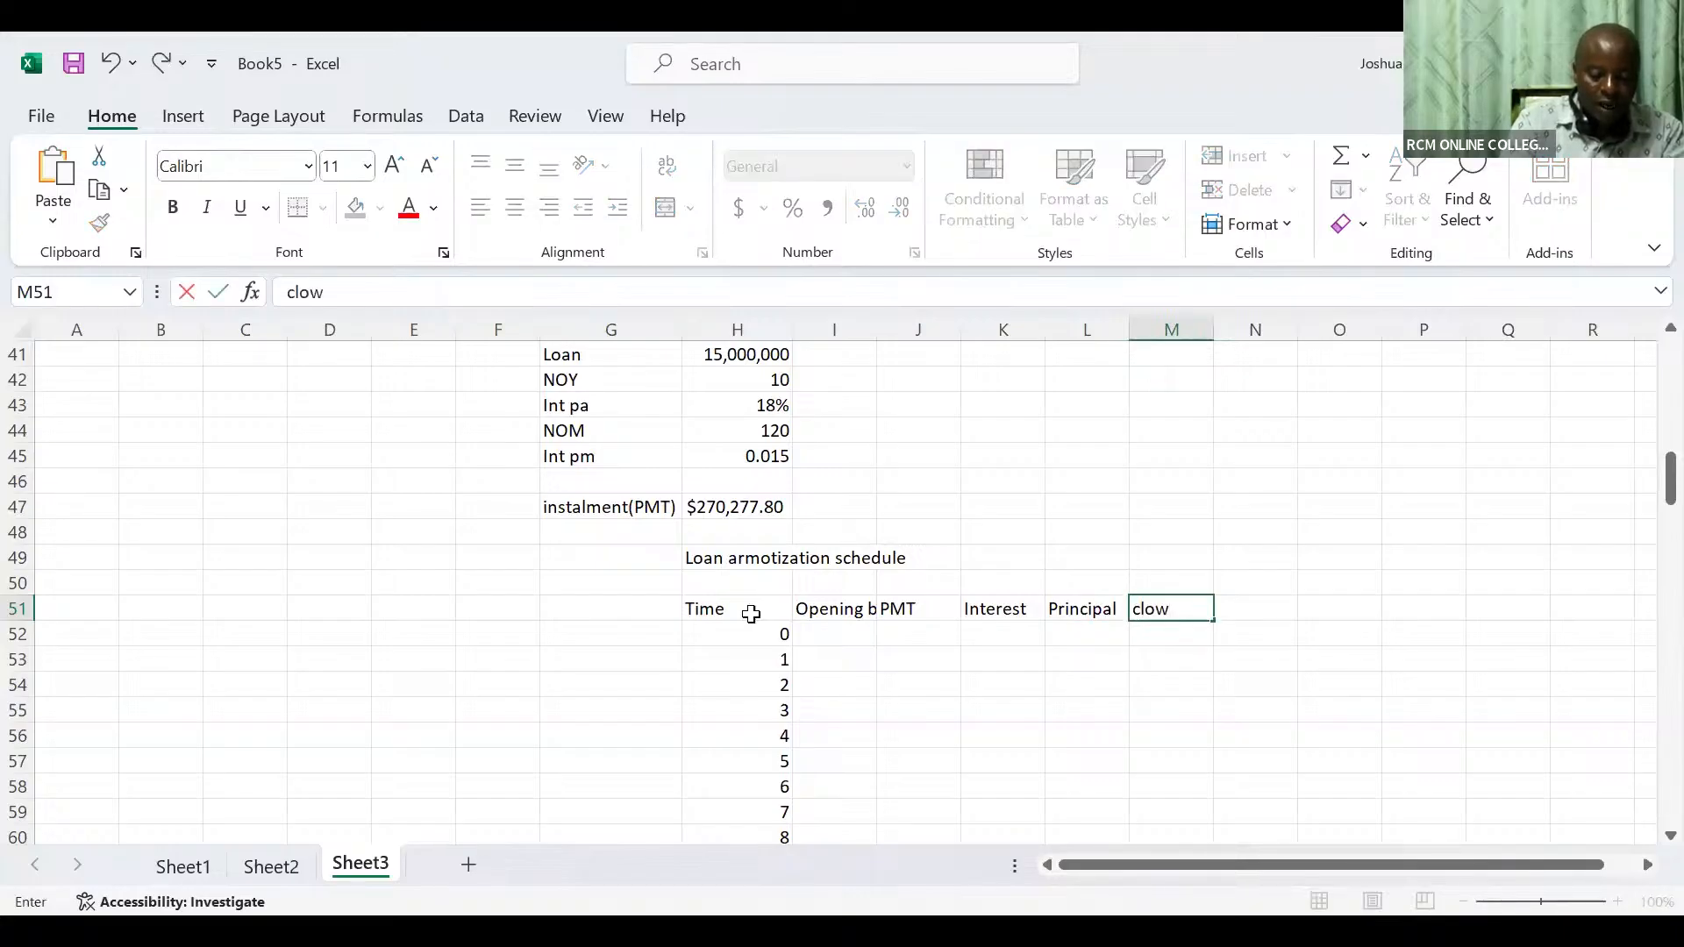
pyautogui.press('BackSpace')
pyautogui.write('sing')
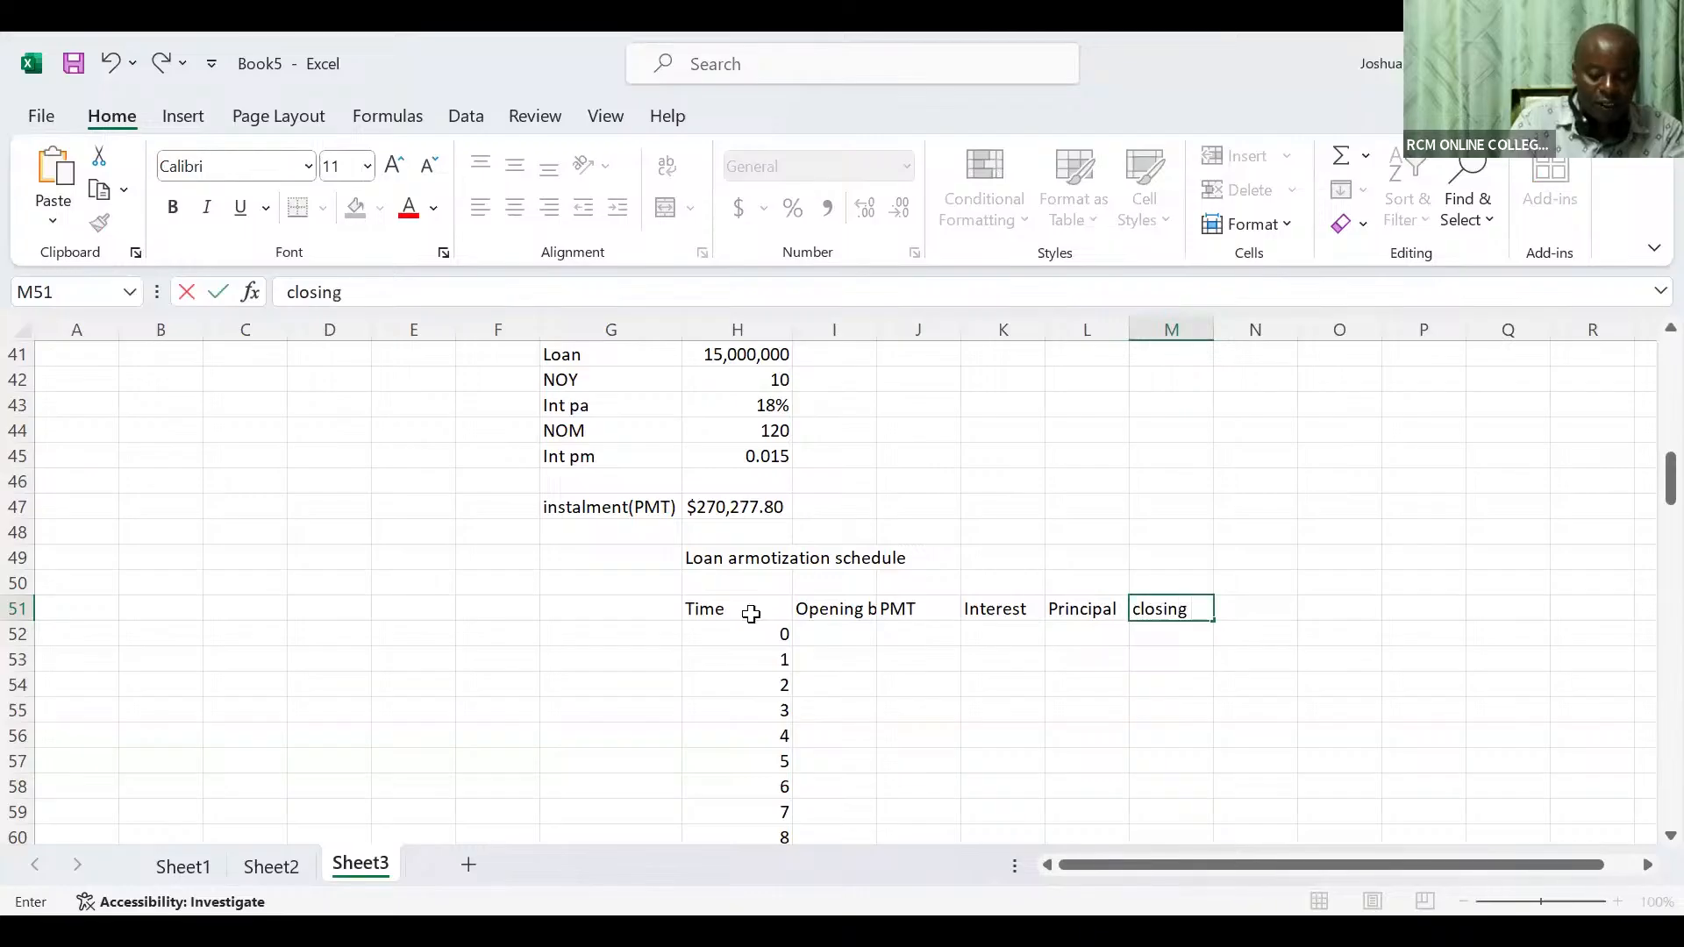
pyautogui.write(' balance')
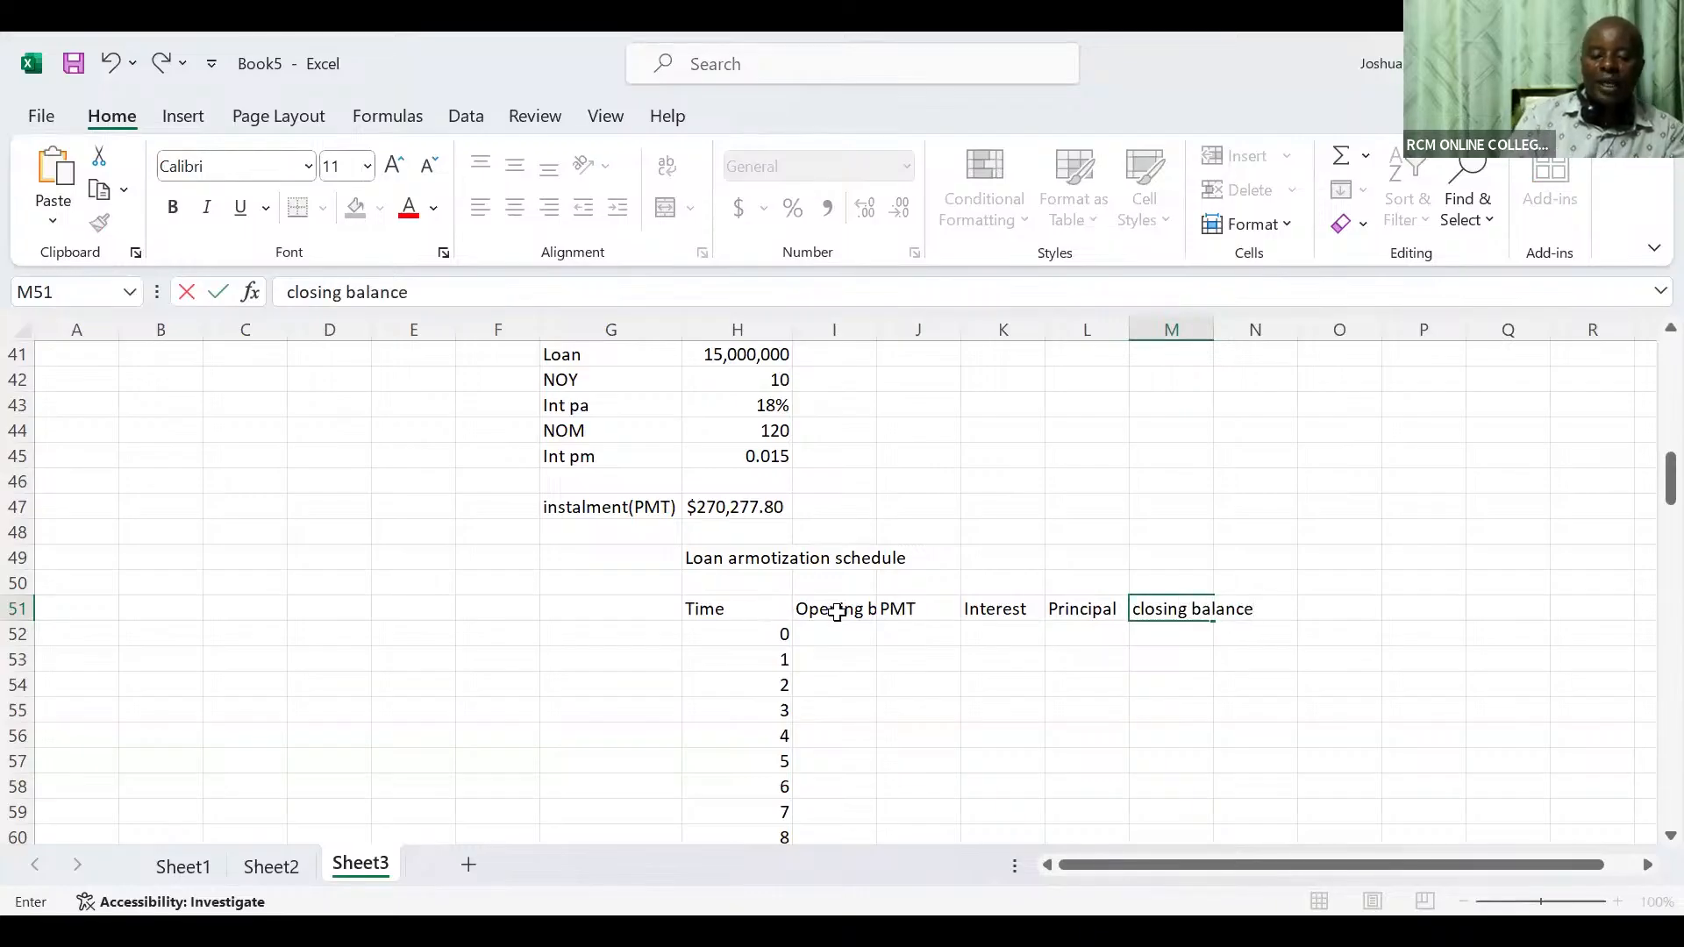
# Autofit the width of all the sheet's columns and right-align the Time header in H51
pyautogui.click(23, 331)
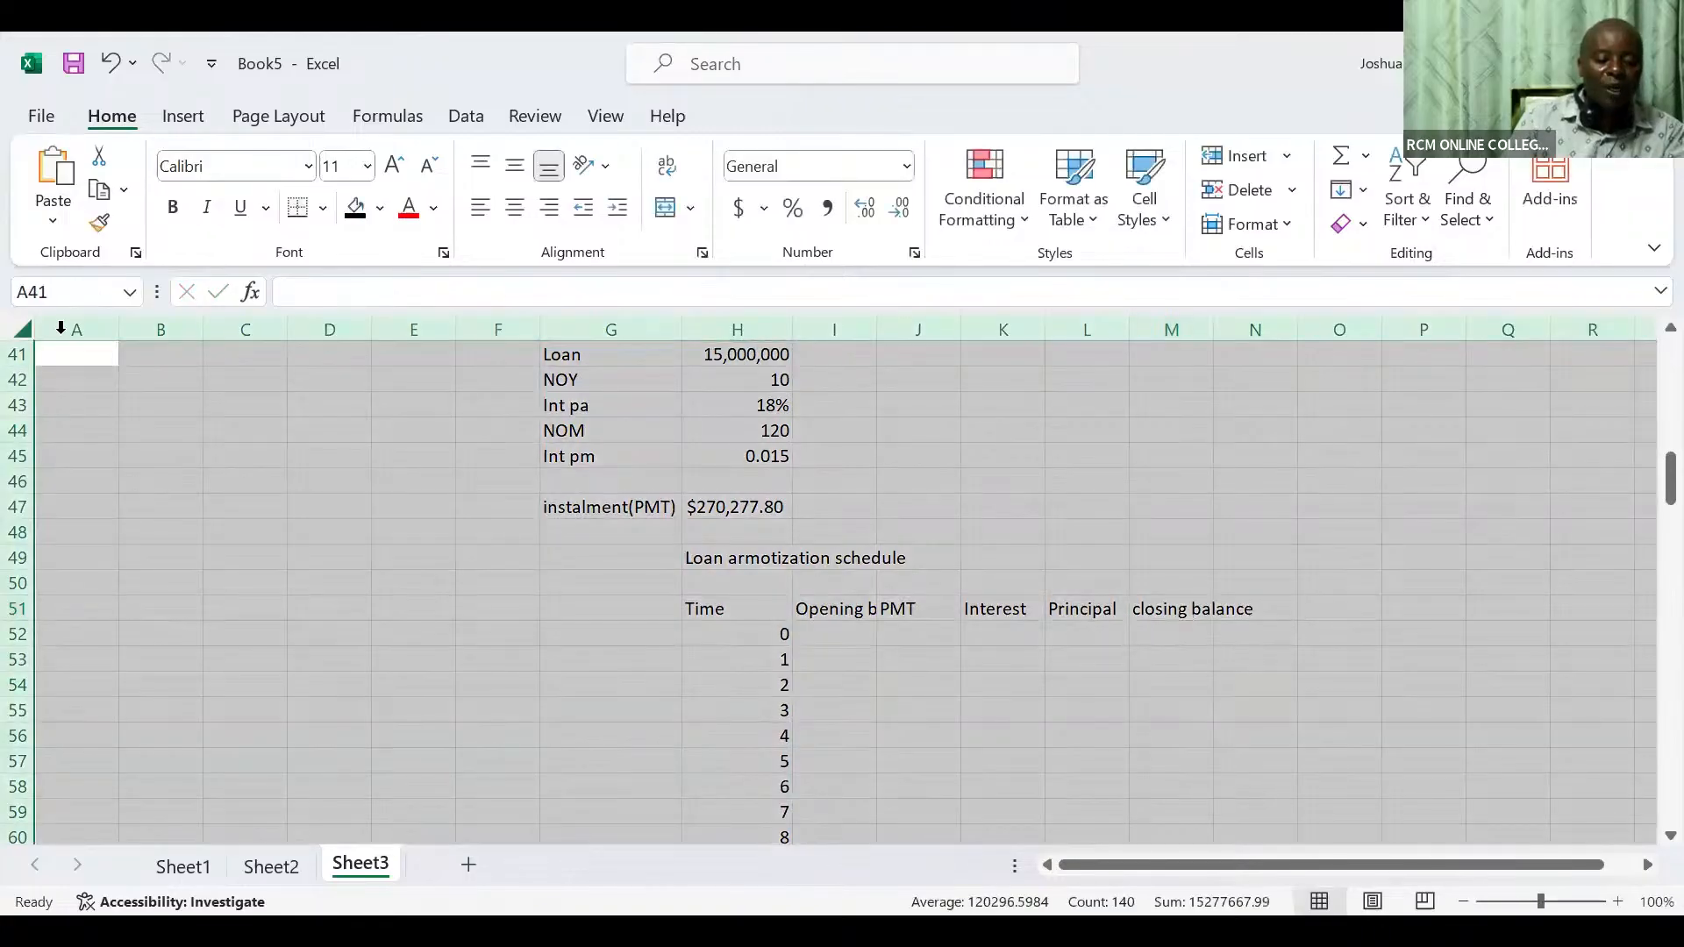
pyautogui.doubleClick(121, 330)
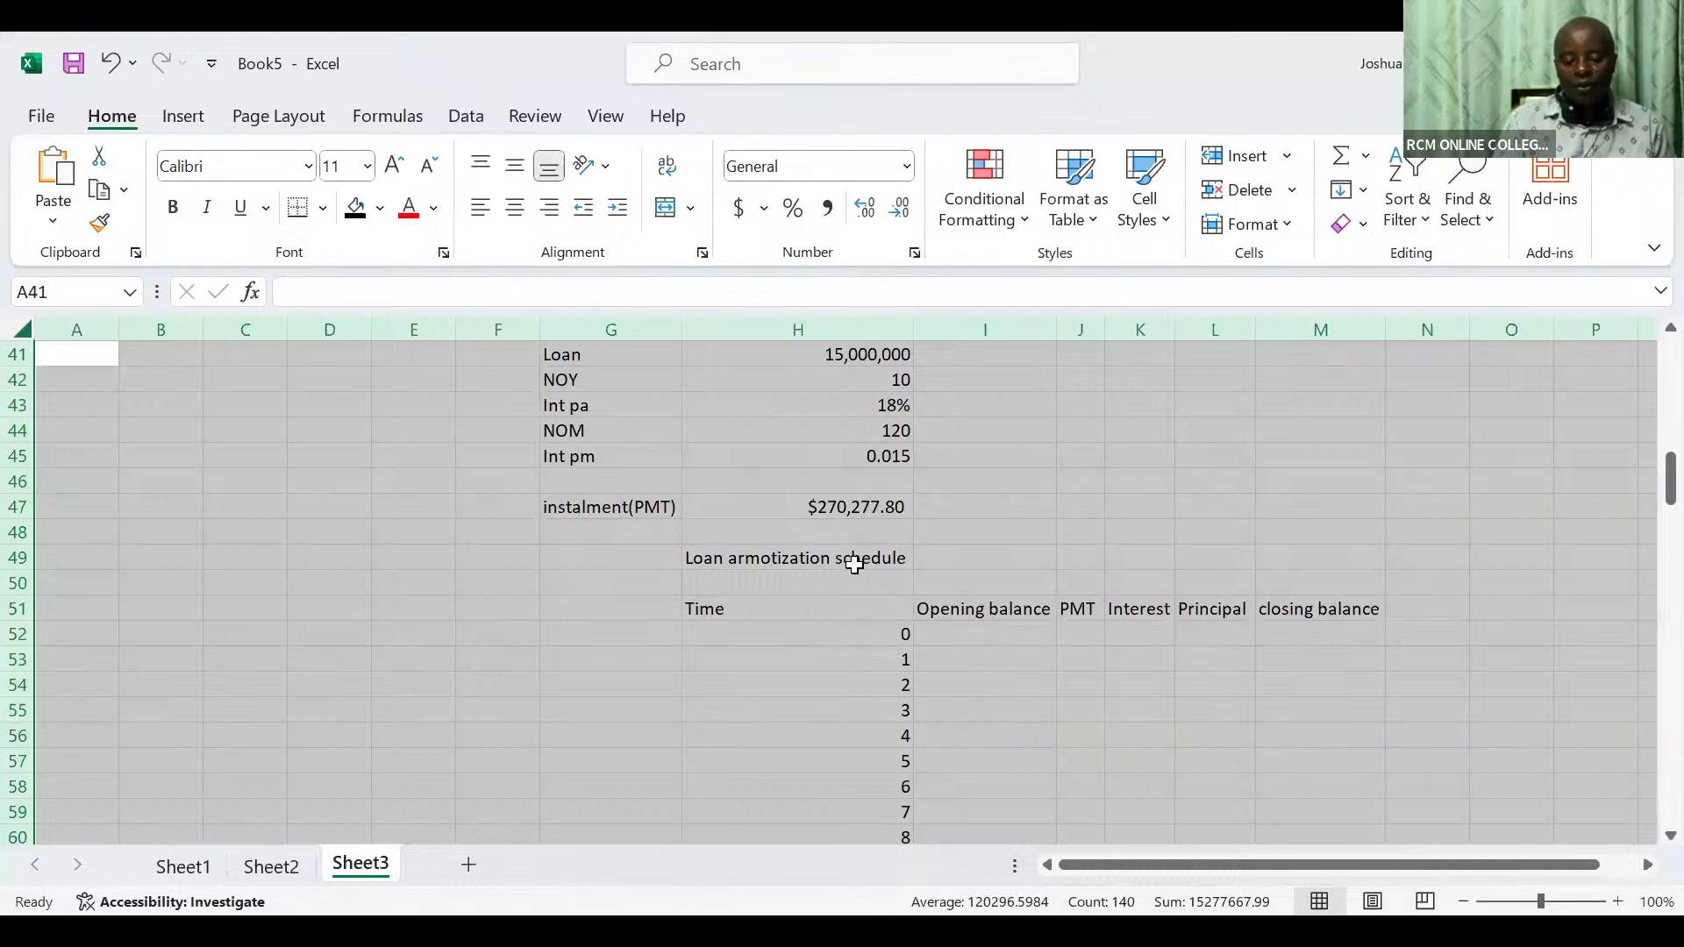
pyautogui.click(714, 609)
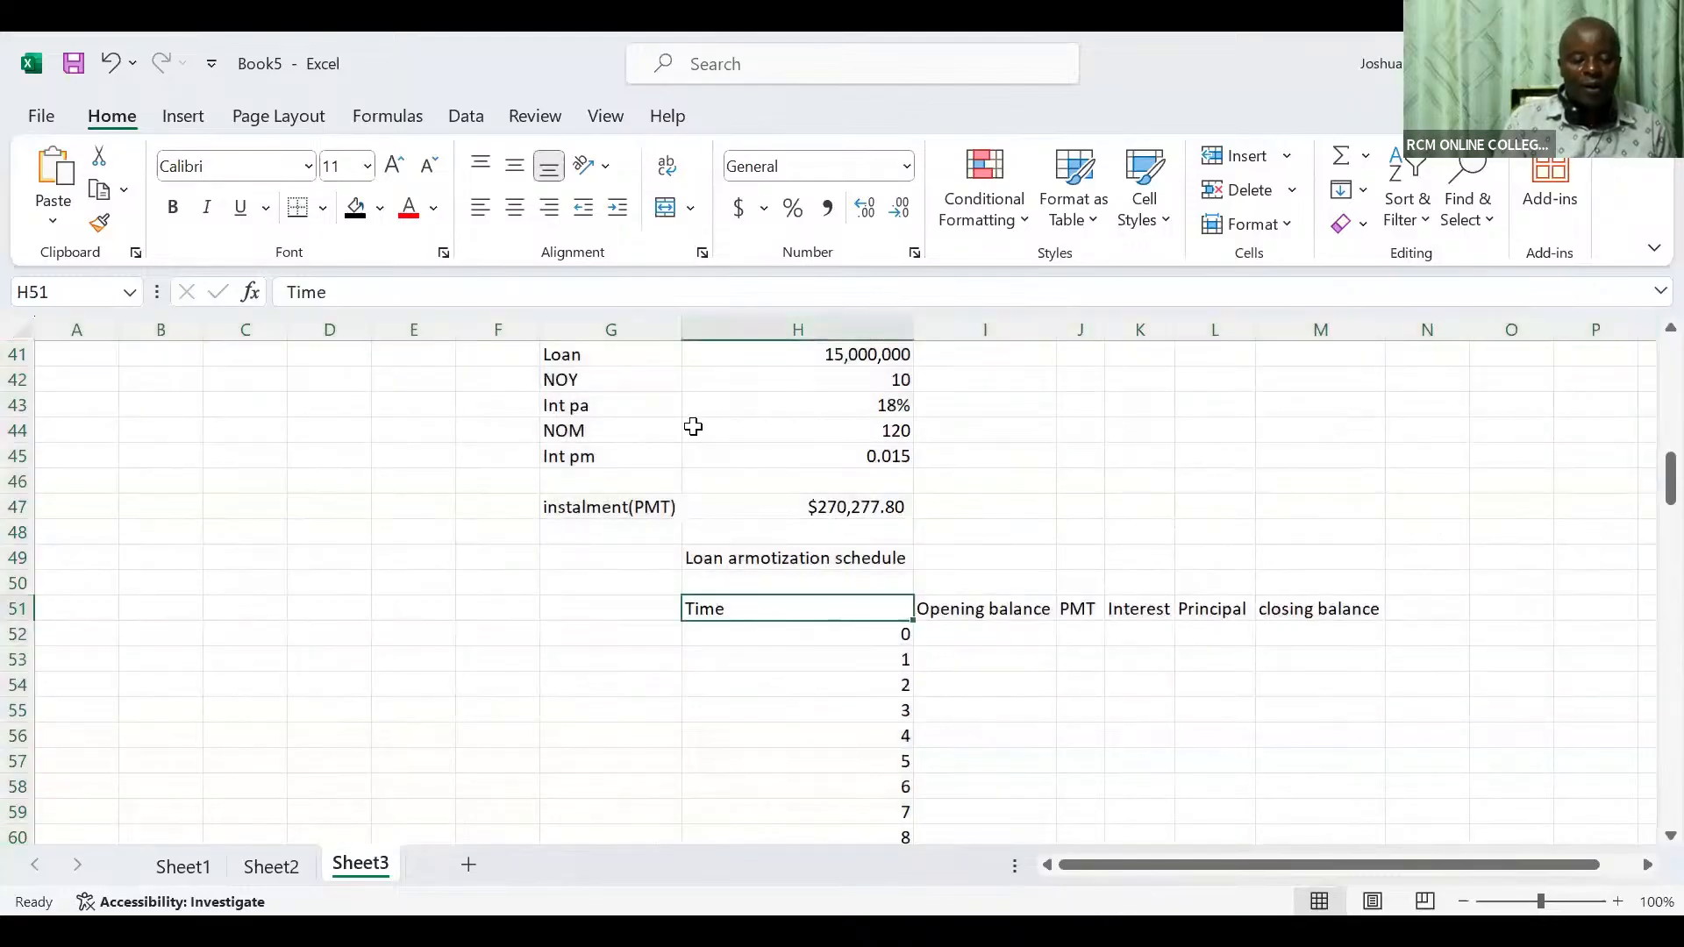
pyautogui.click(549, 207)
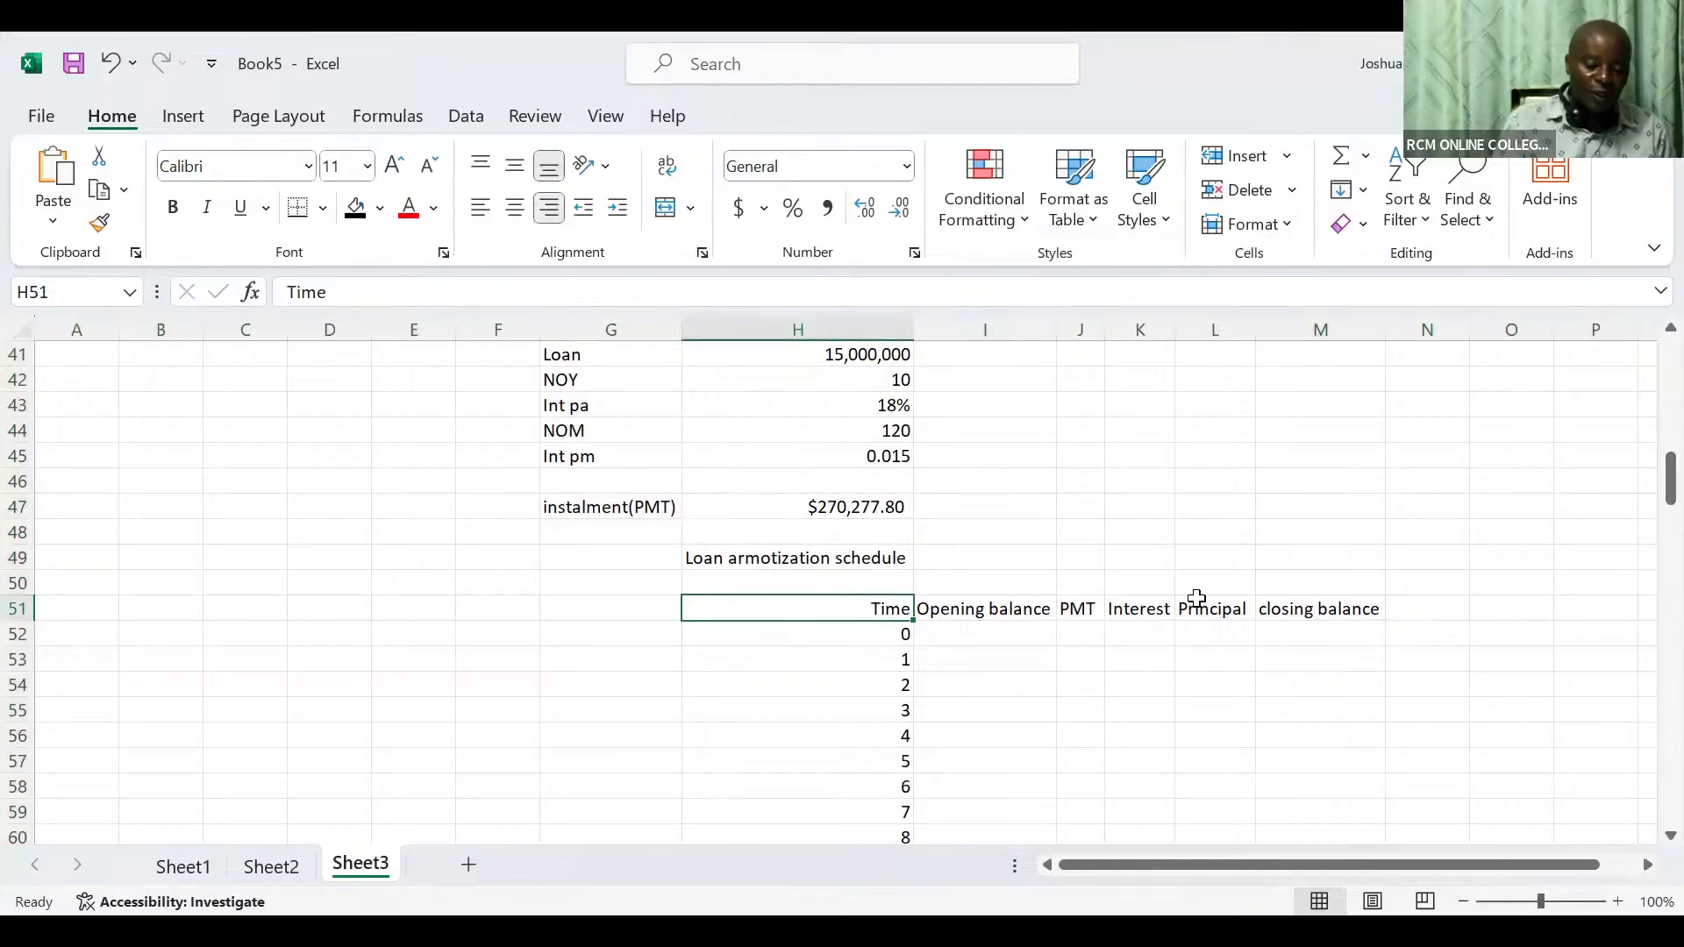
pyautogui.click(1476, 670)
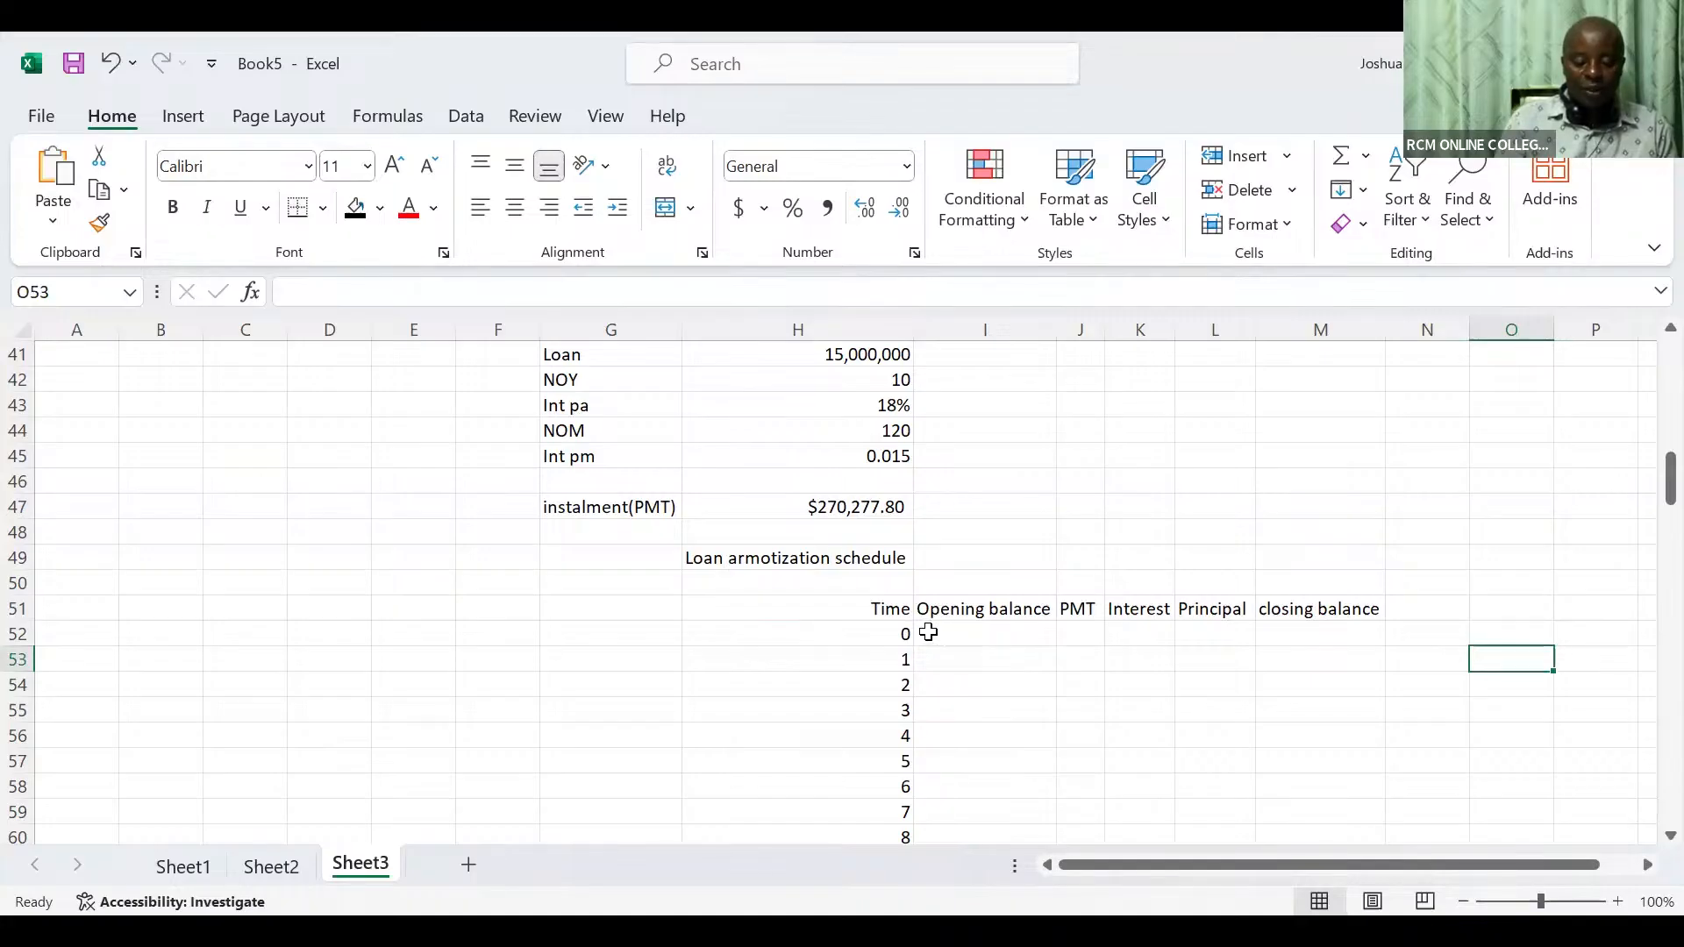
# Link the period 0 closing balance in M52 to the loan amount with the formula =H41
pyautogui.click(1282, 635)
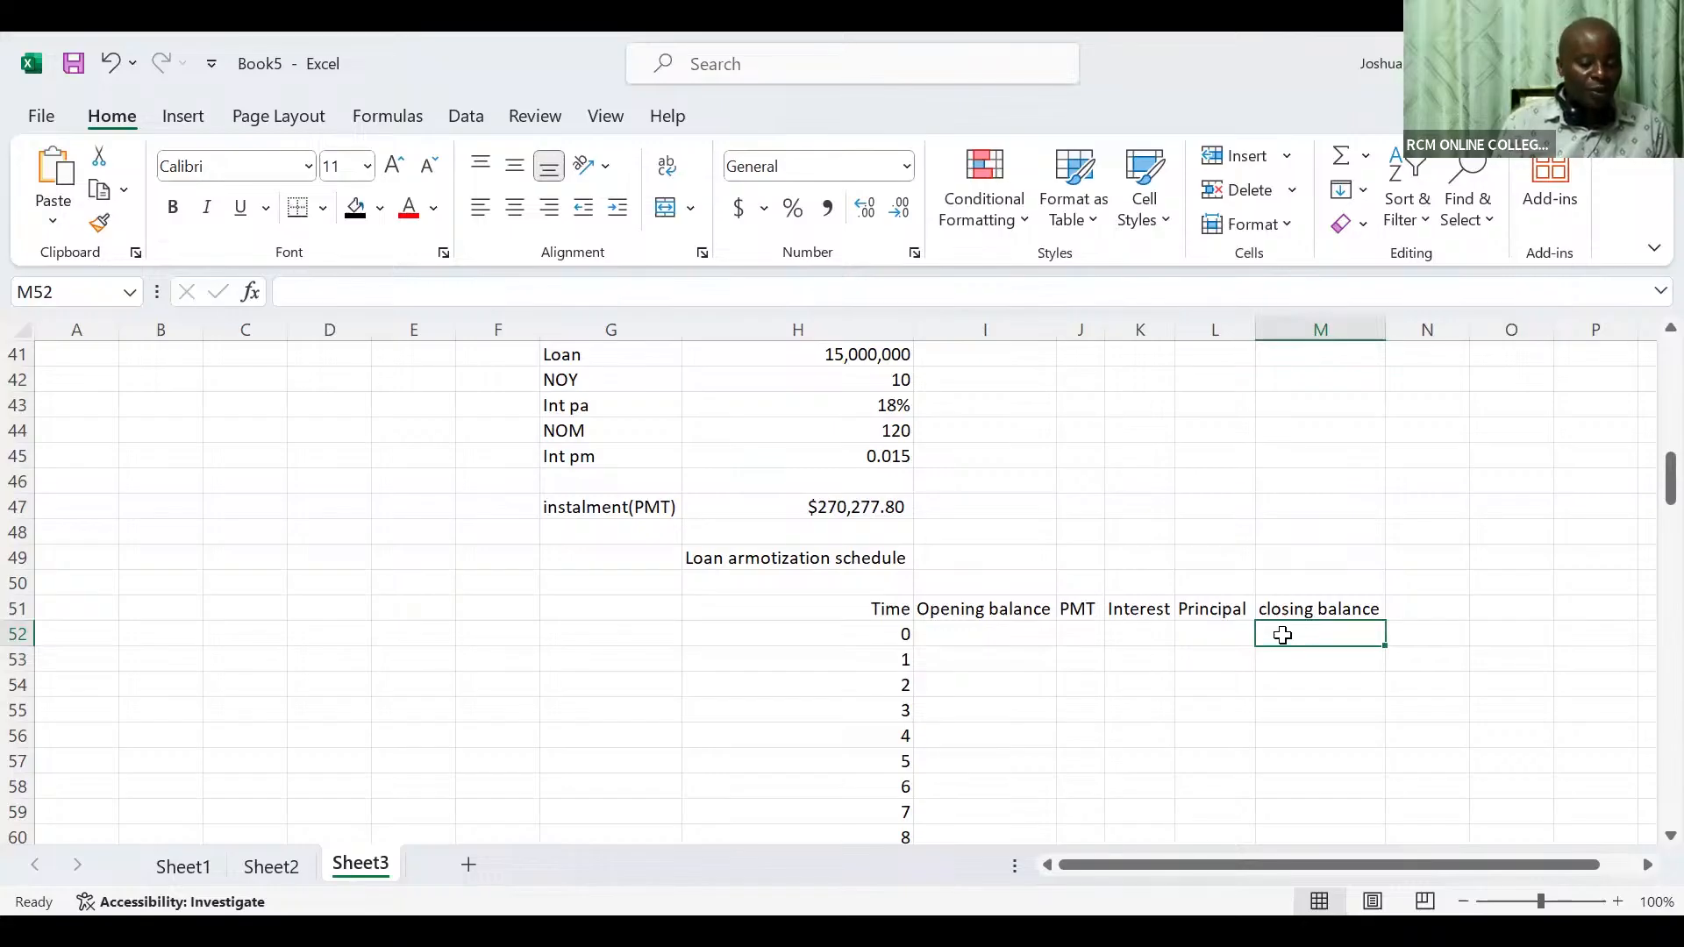
pyautogui.write('=')
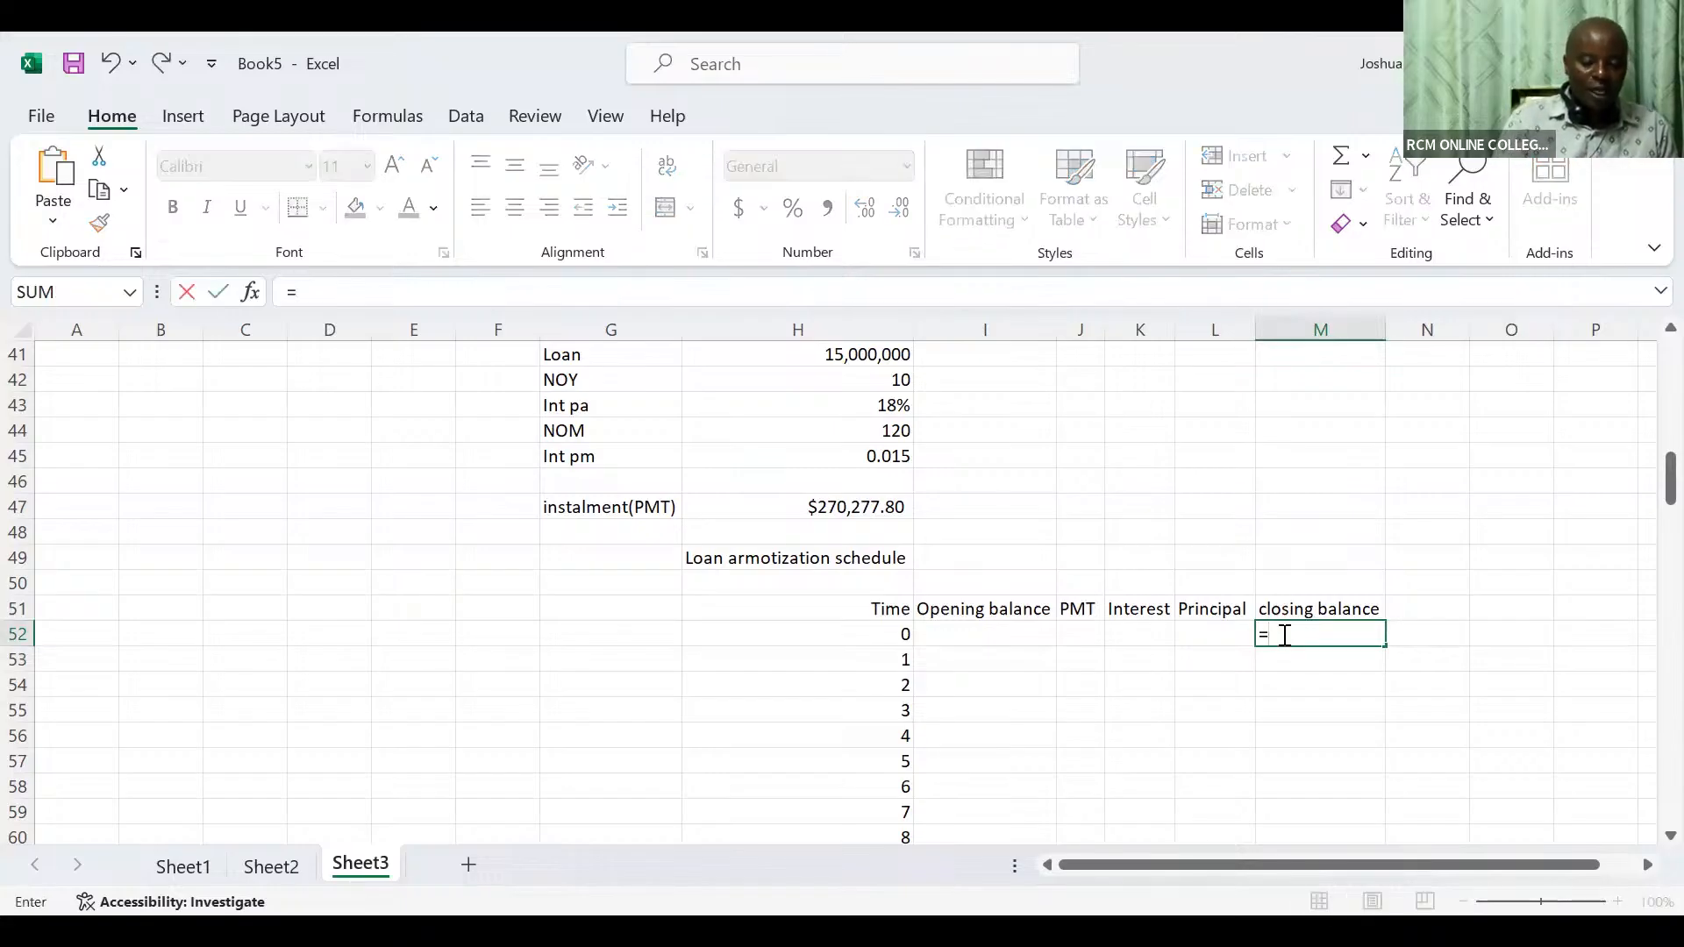
pyautogui.click(844, 363)
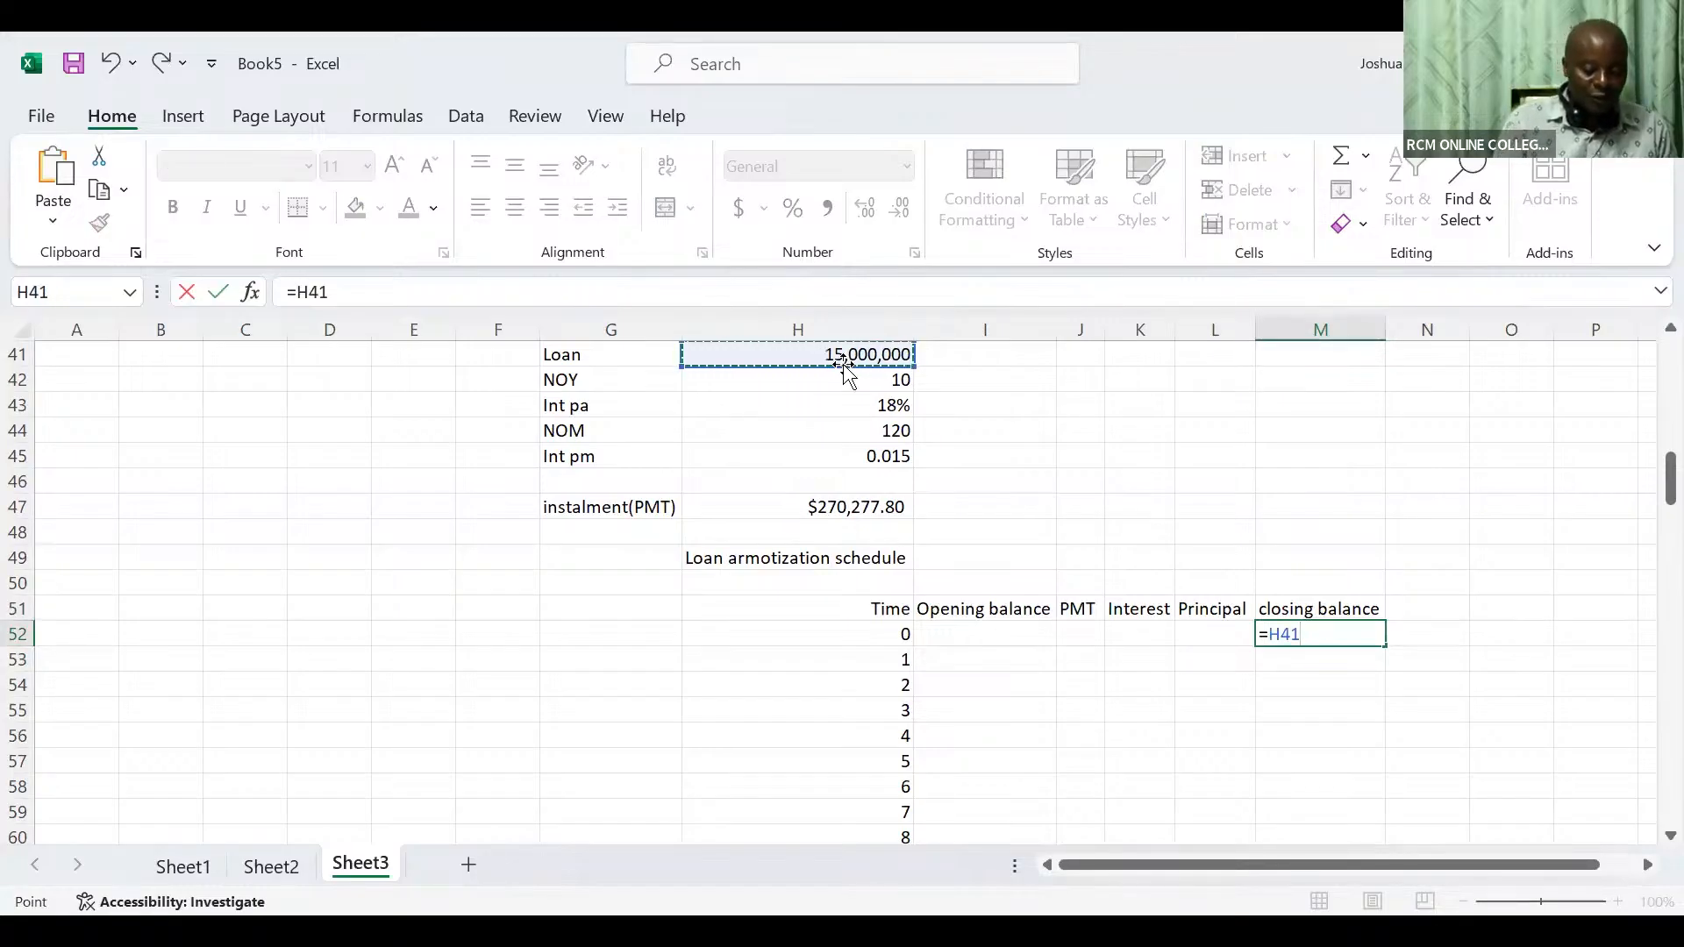
pyautogui.press('Return')
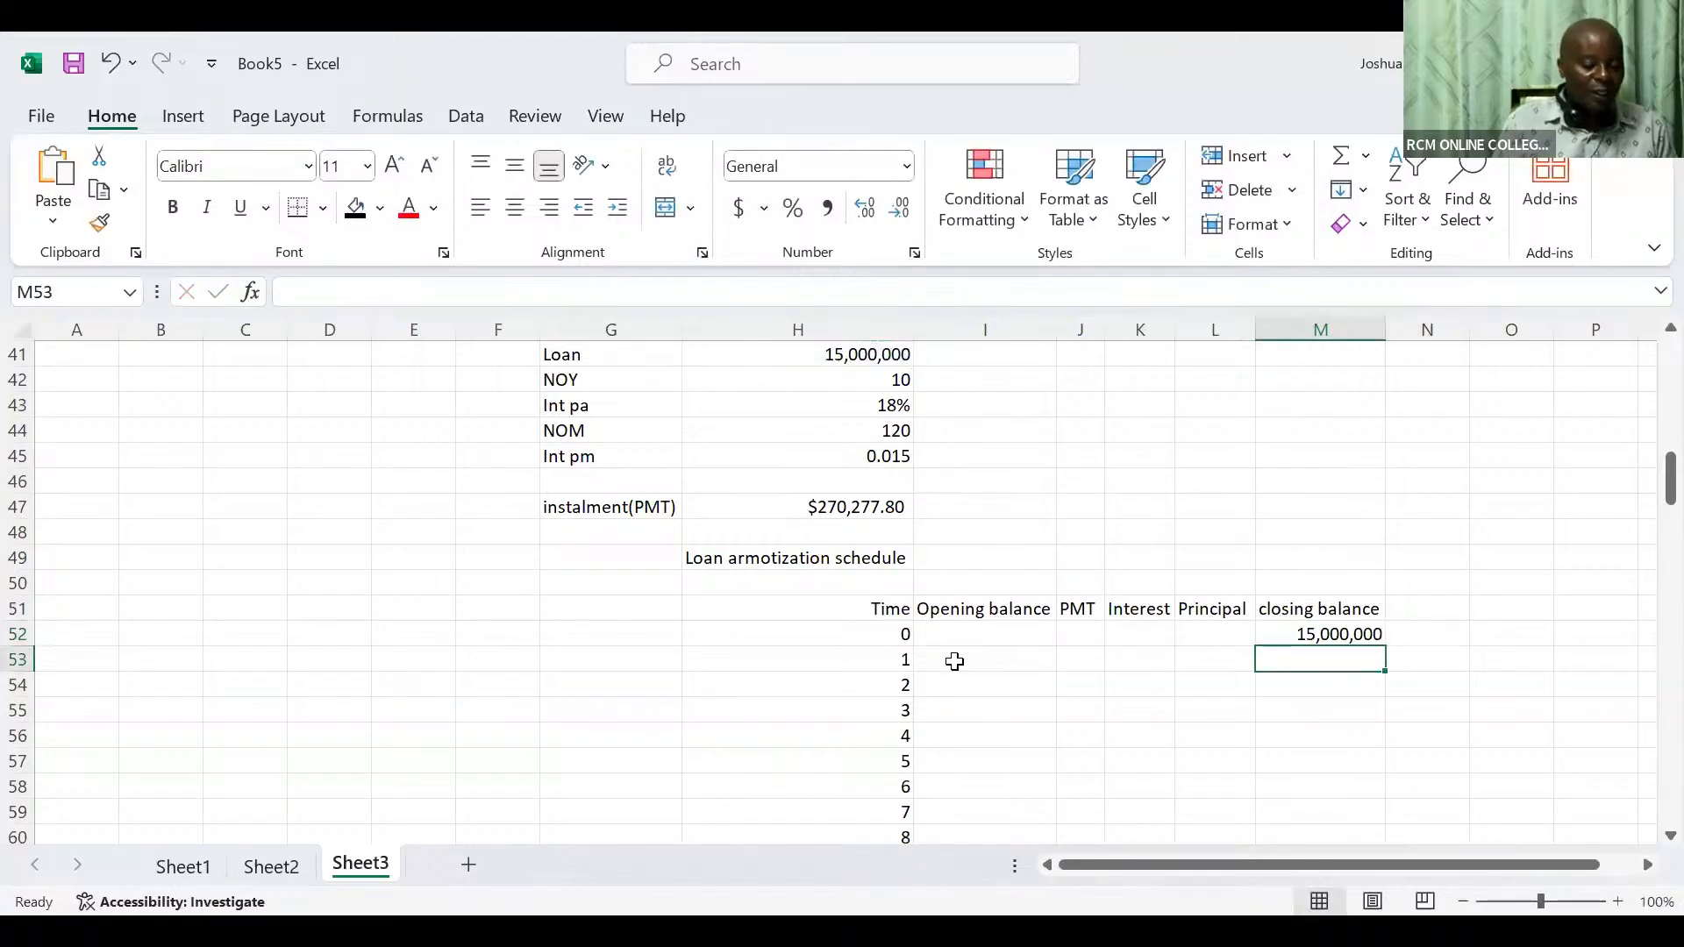
# Set the period 1 opening balance in I53 to the previous closing balance with the formula =M52
pyautogui.click(954, 660)
pyautogui.write('=')
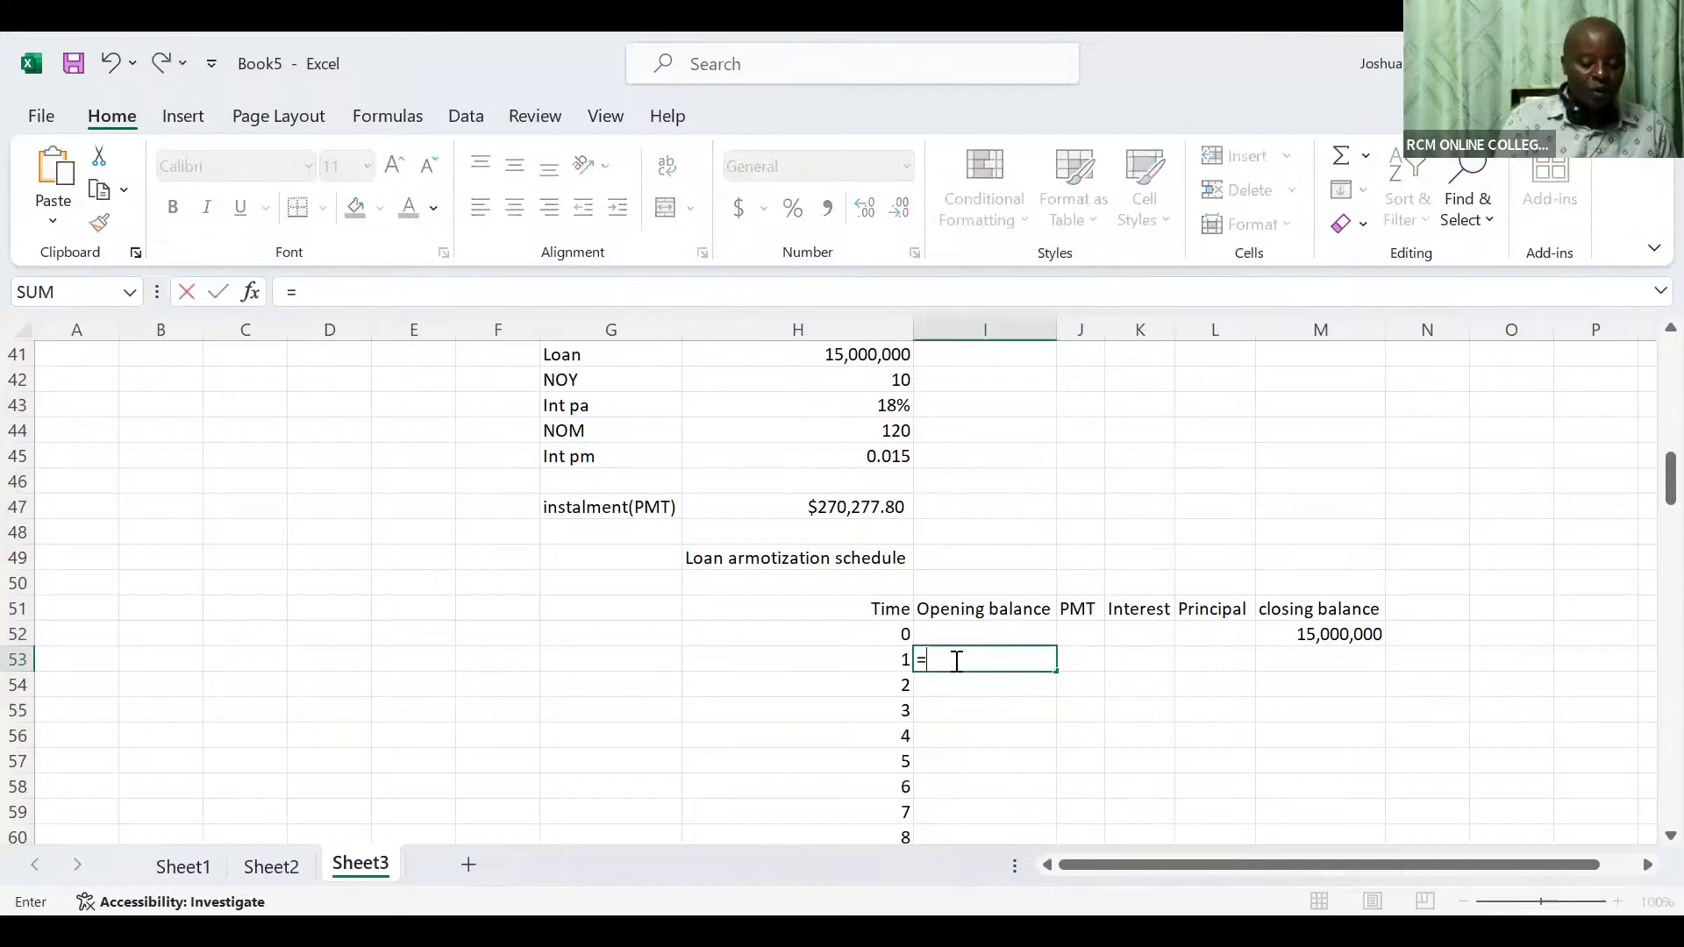
pyautogui.click(1316, 631)
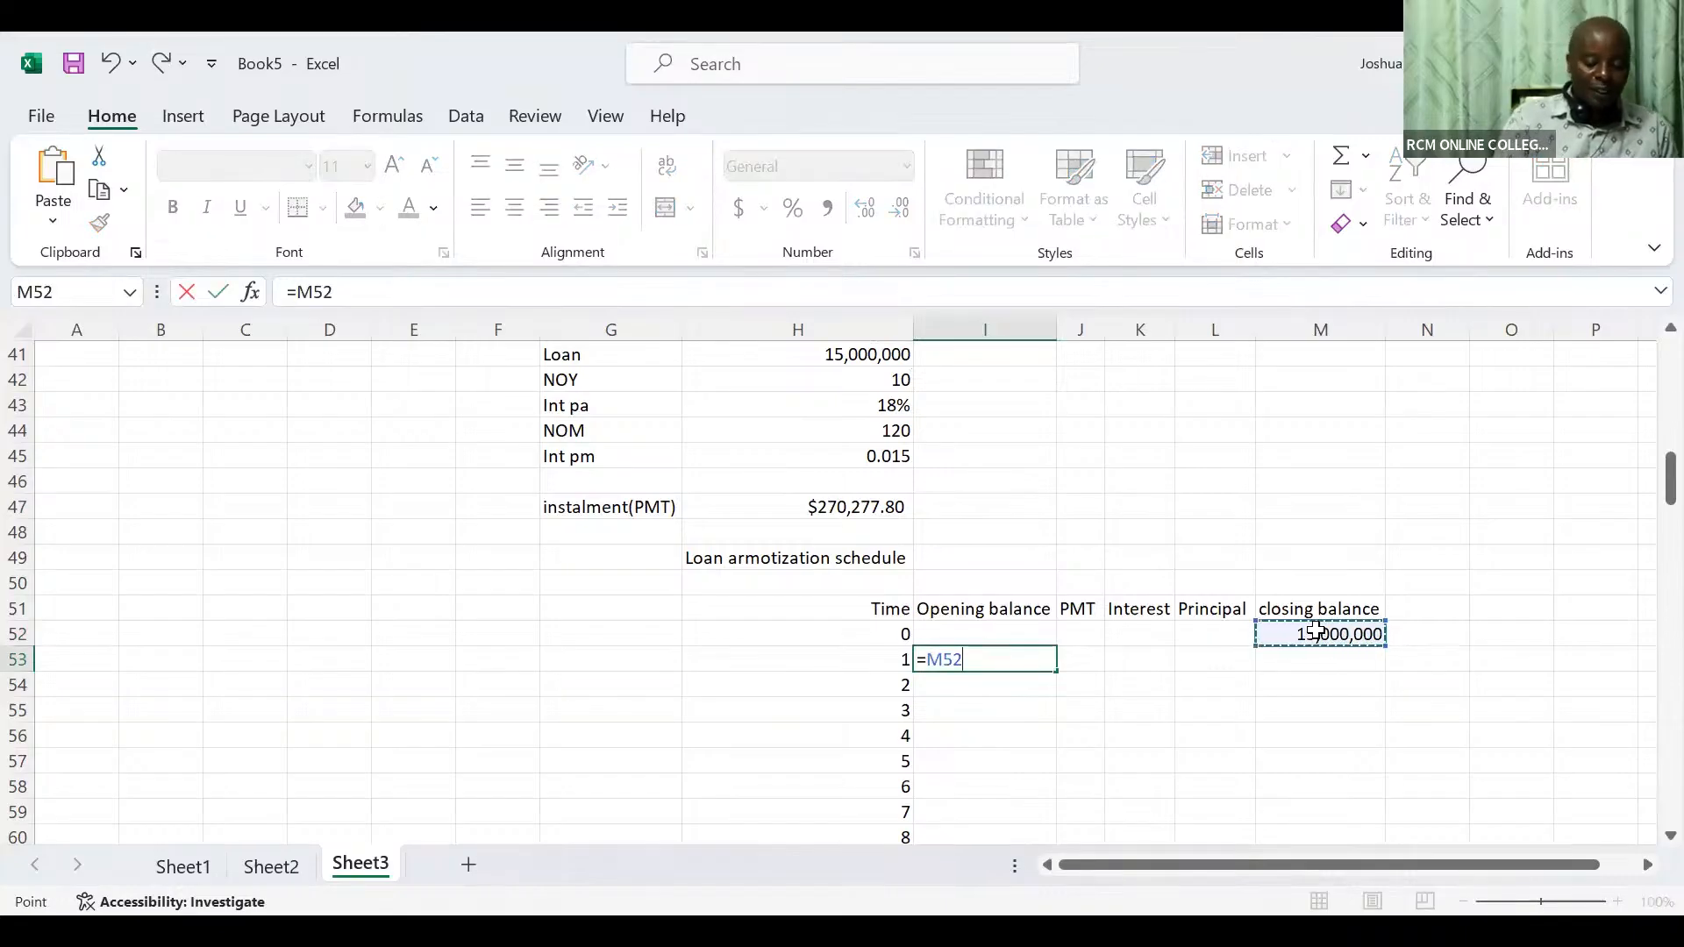
pyautogui.press('Return')
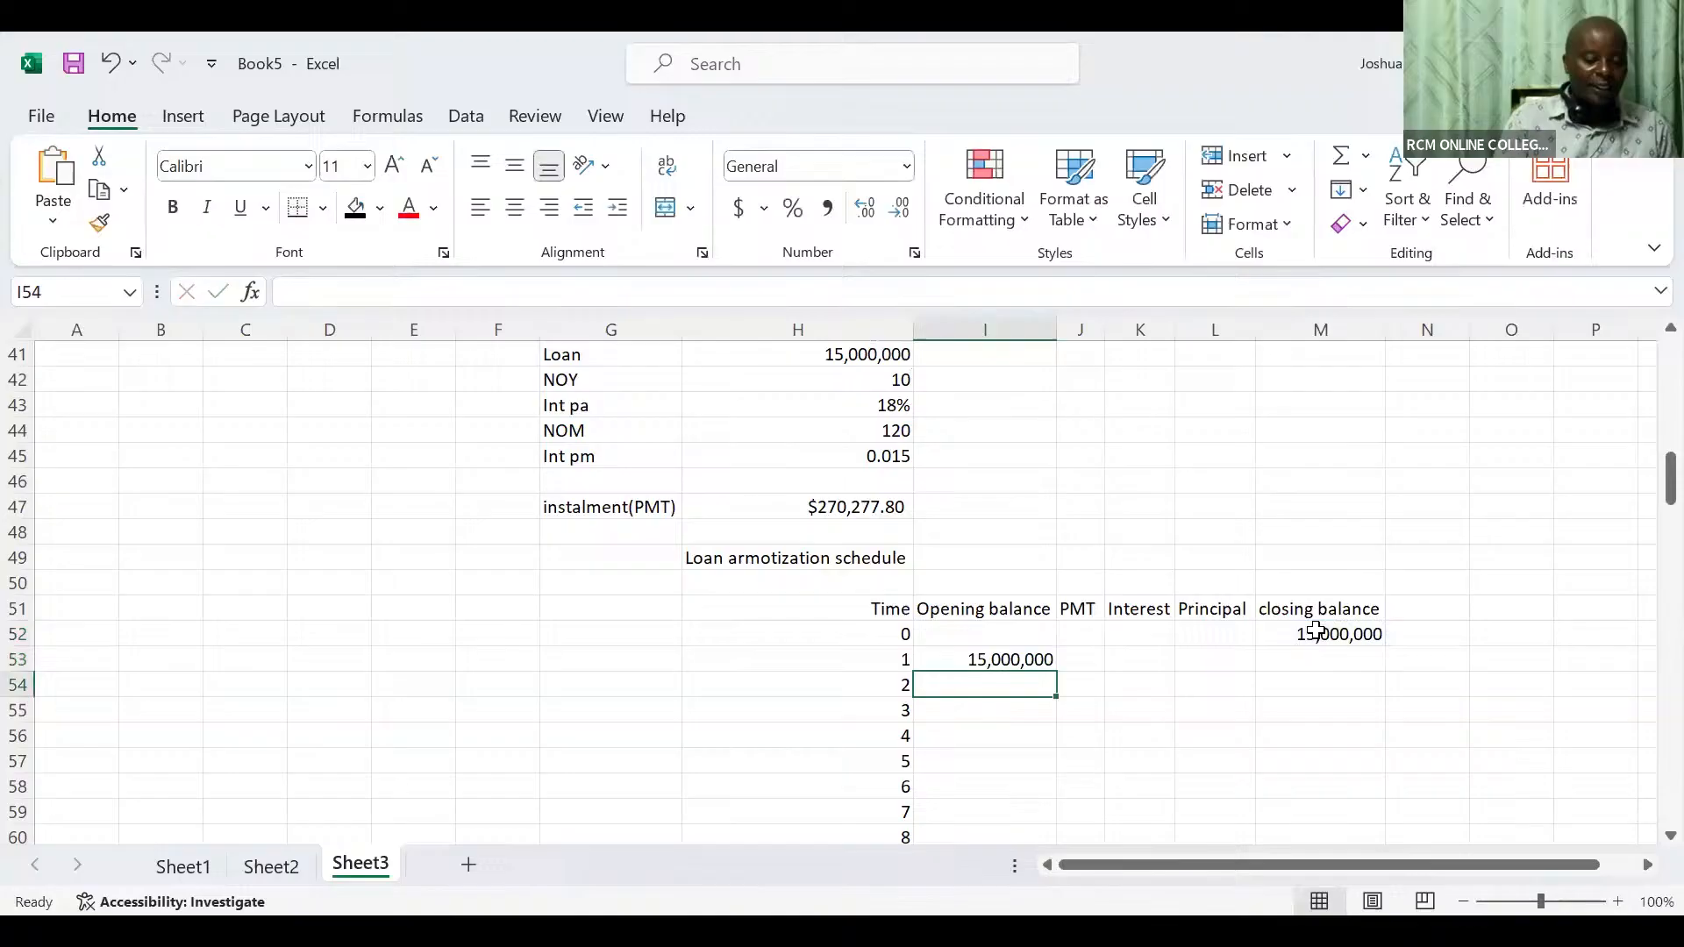
# Enter the period 1 payment in J53 as an absolute reference to the instalment, =$H$47
pyautogui.click(1075, 659)
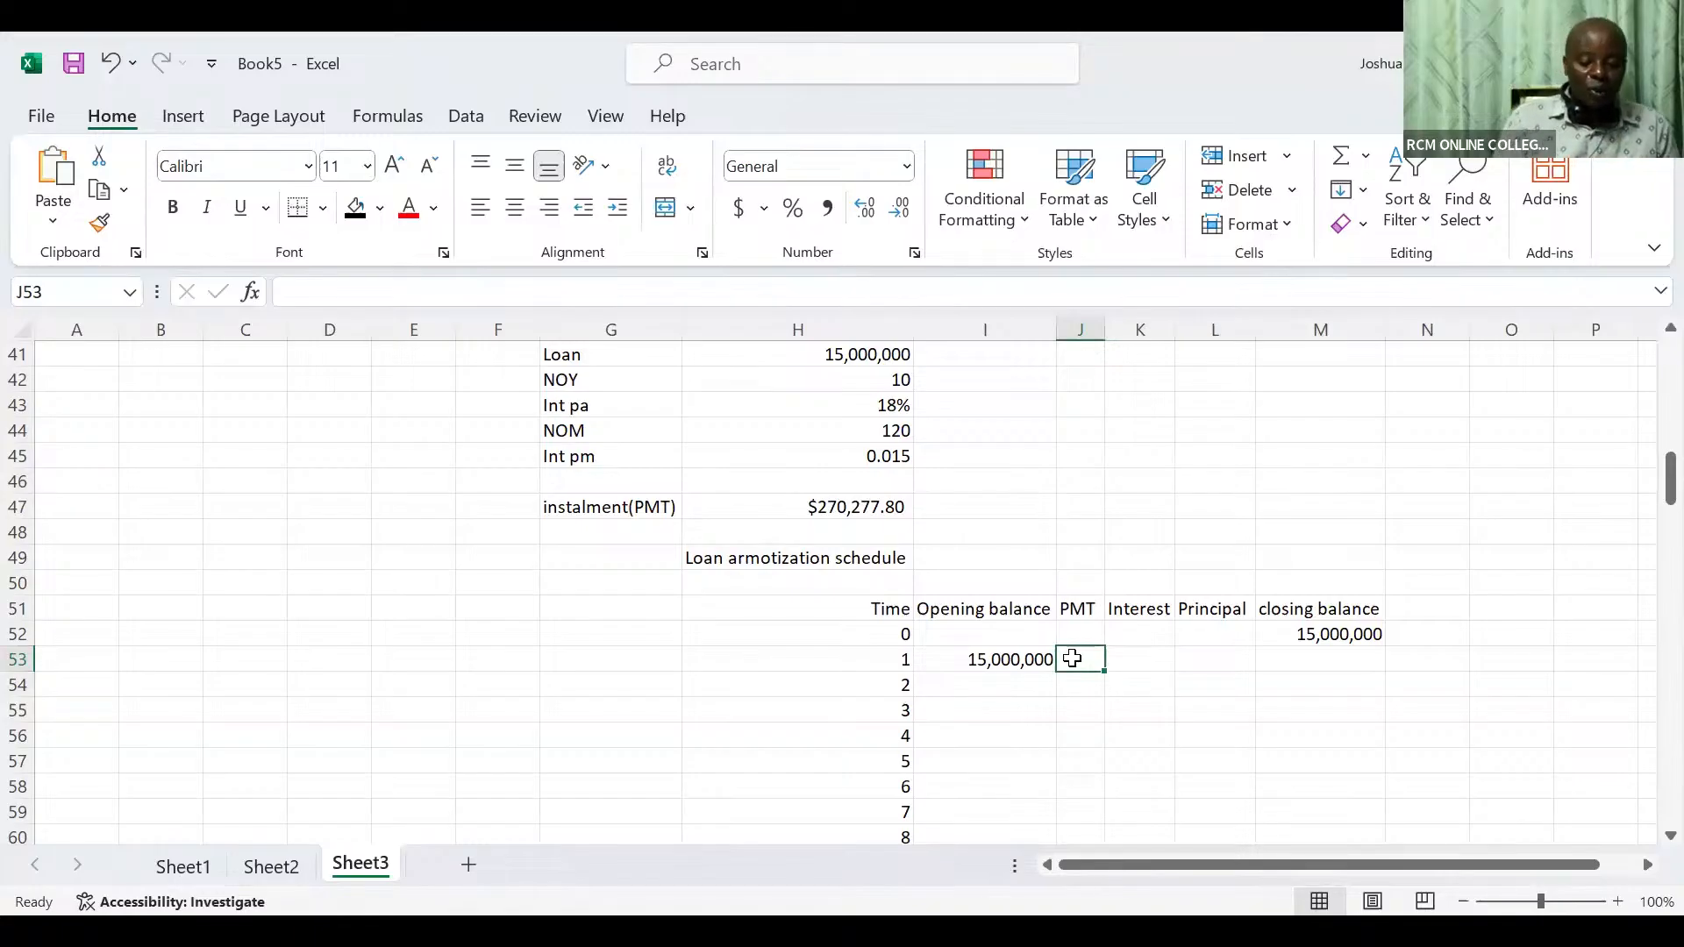
pyautogui.write('=')
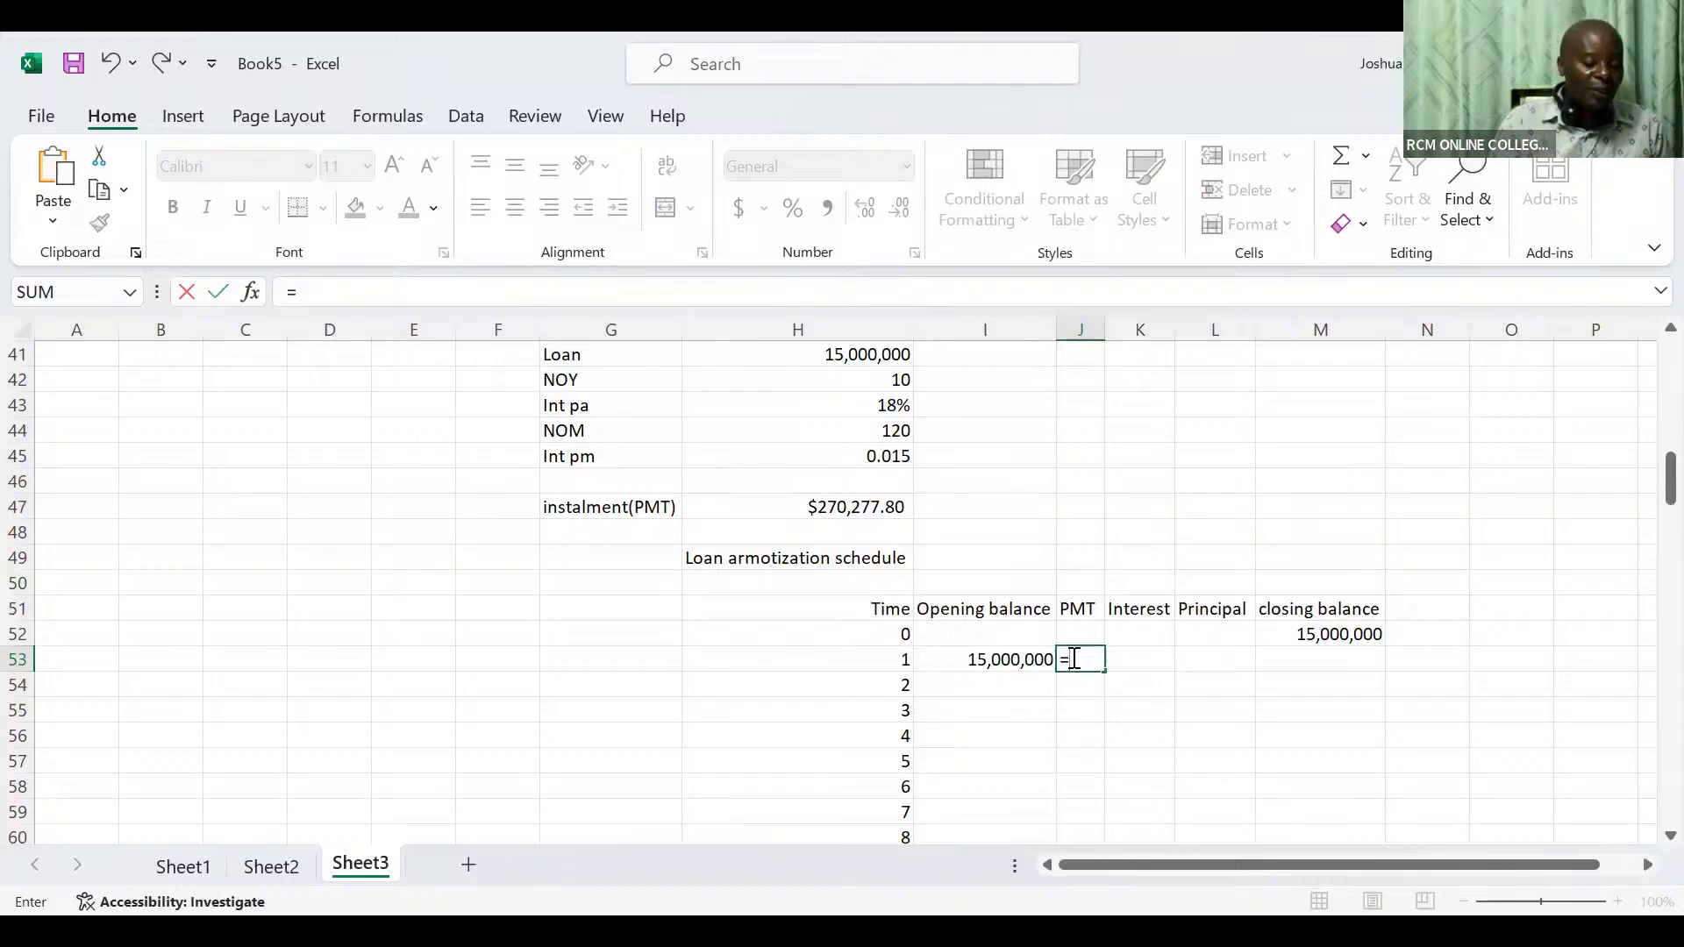
pyautogui.click(844, 514)
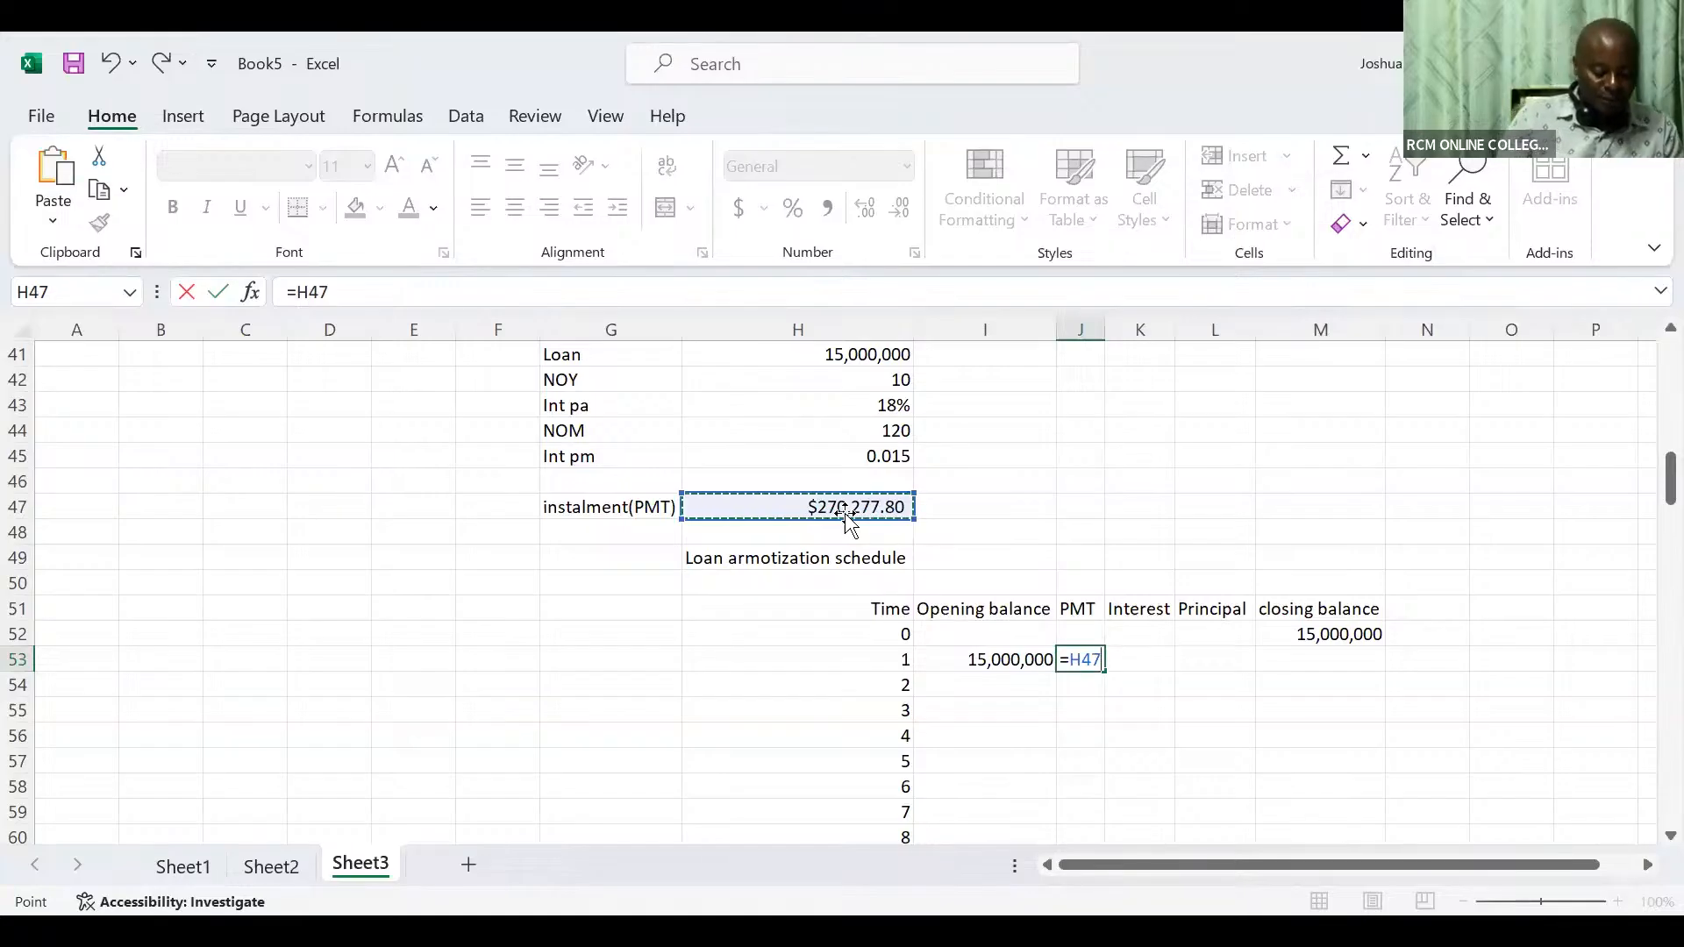
pyautogui.press('F4')
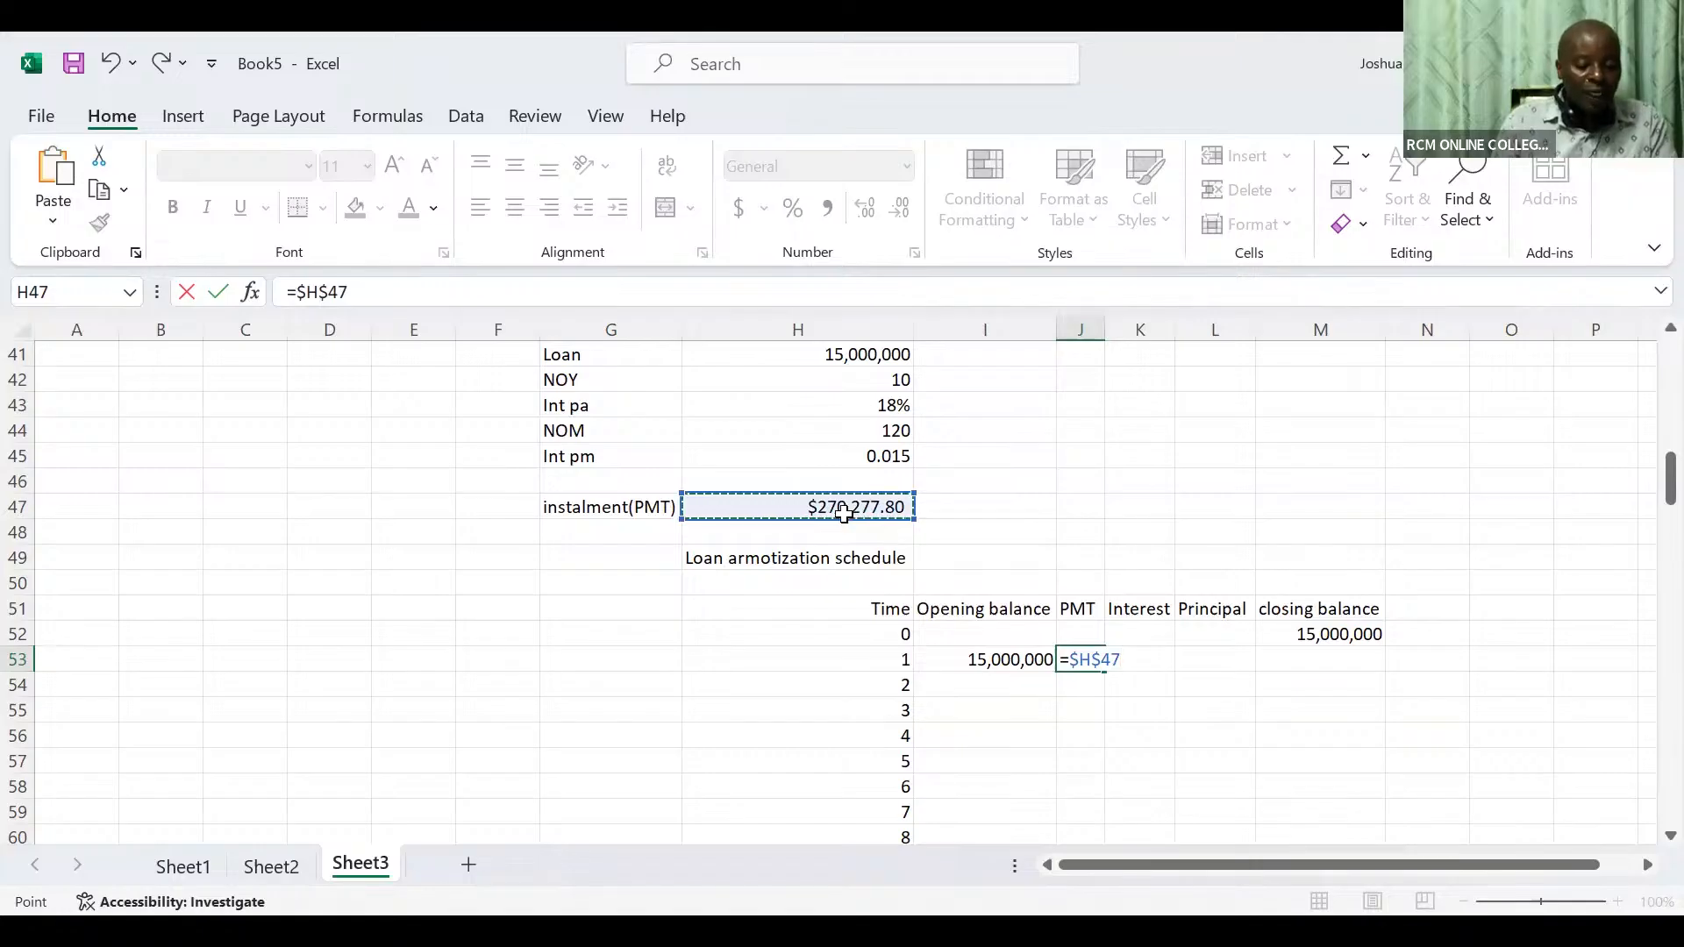
pyautogui.press('Tab')
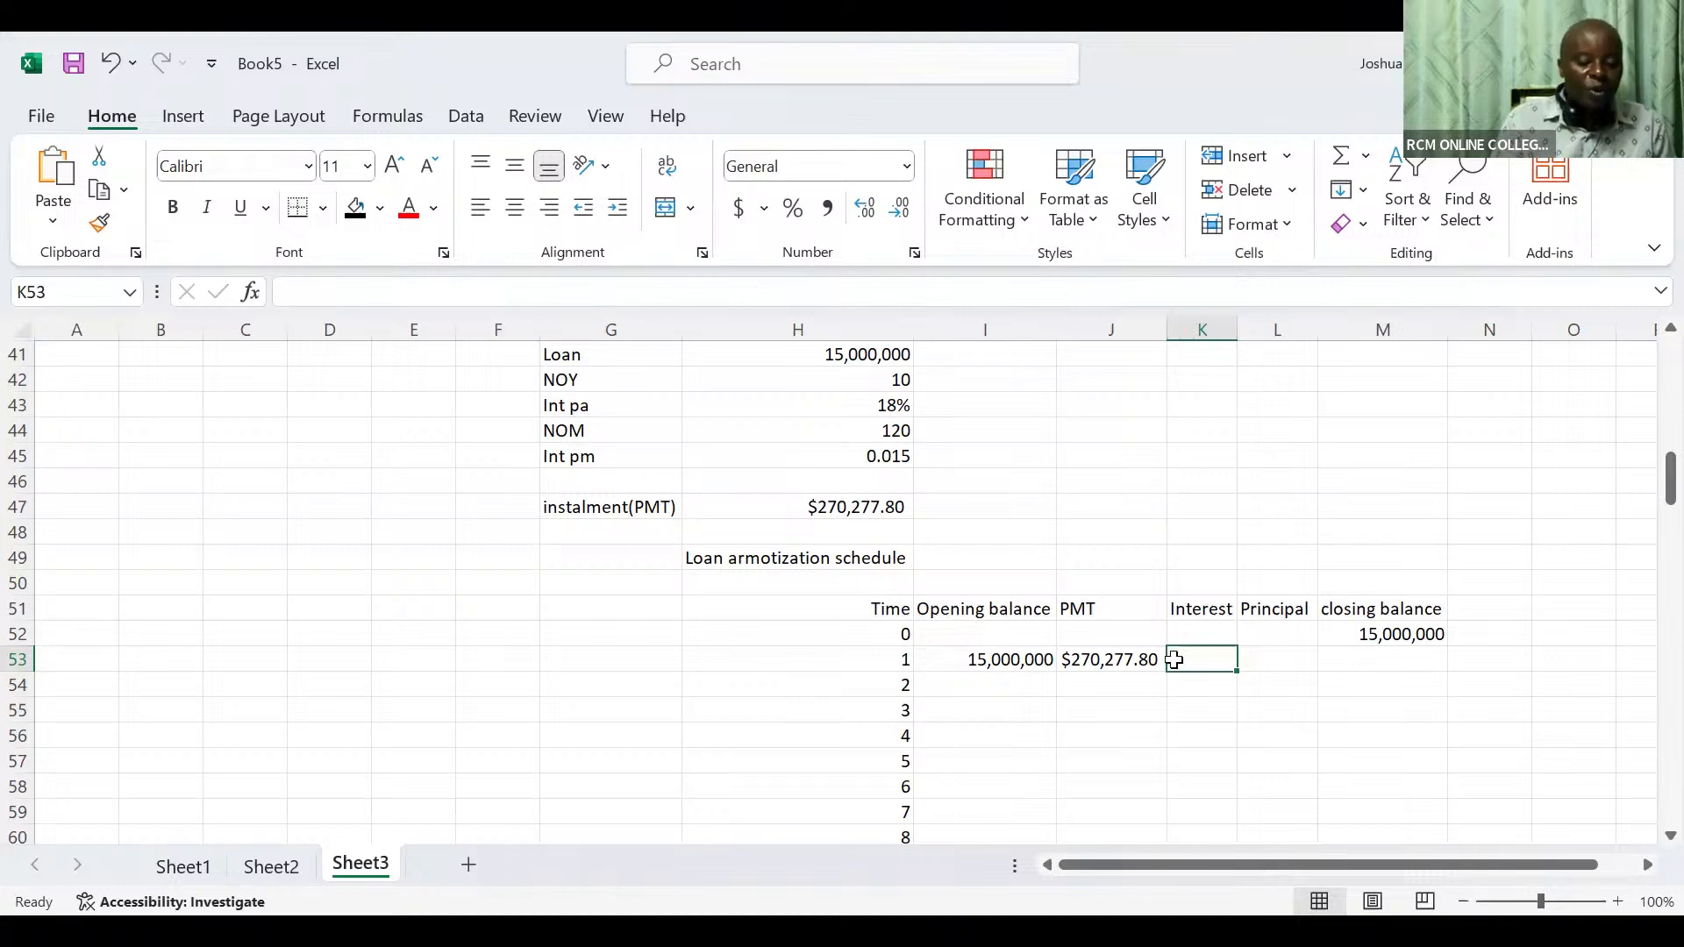
# Calculate the period 1 interest in K53 from the opening balance and the fixed monthly rate with =I53*$H$45
pyautogui.write('=')
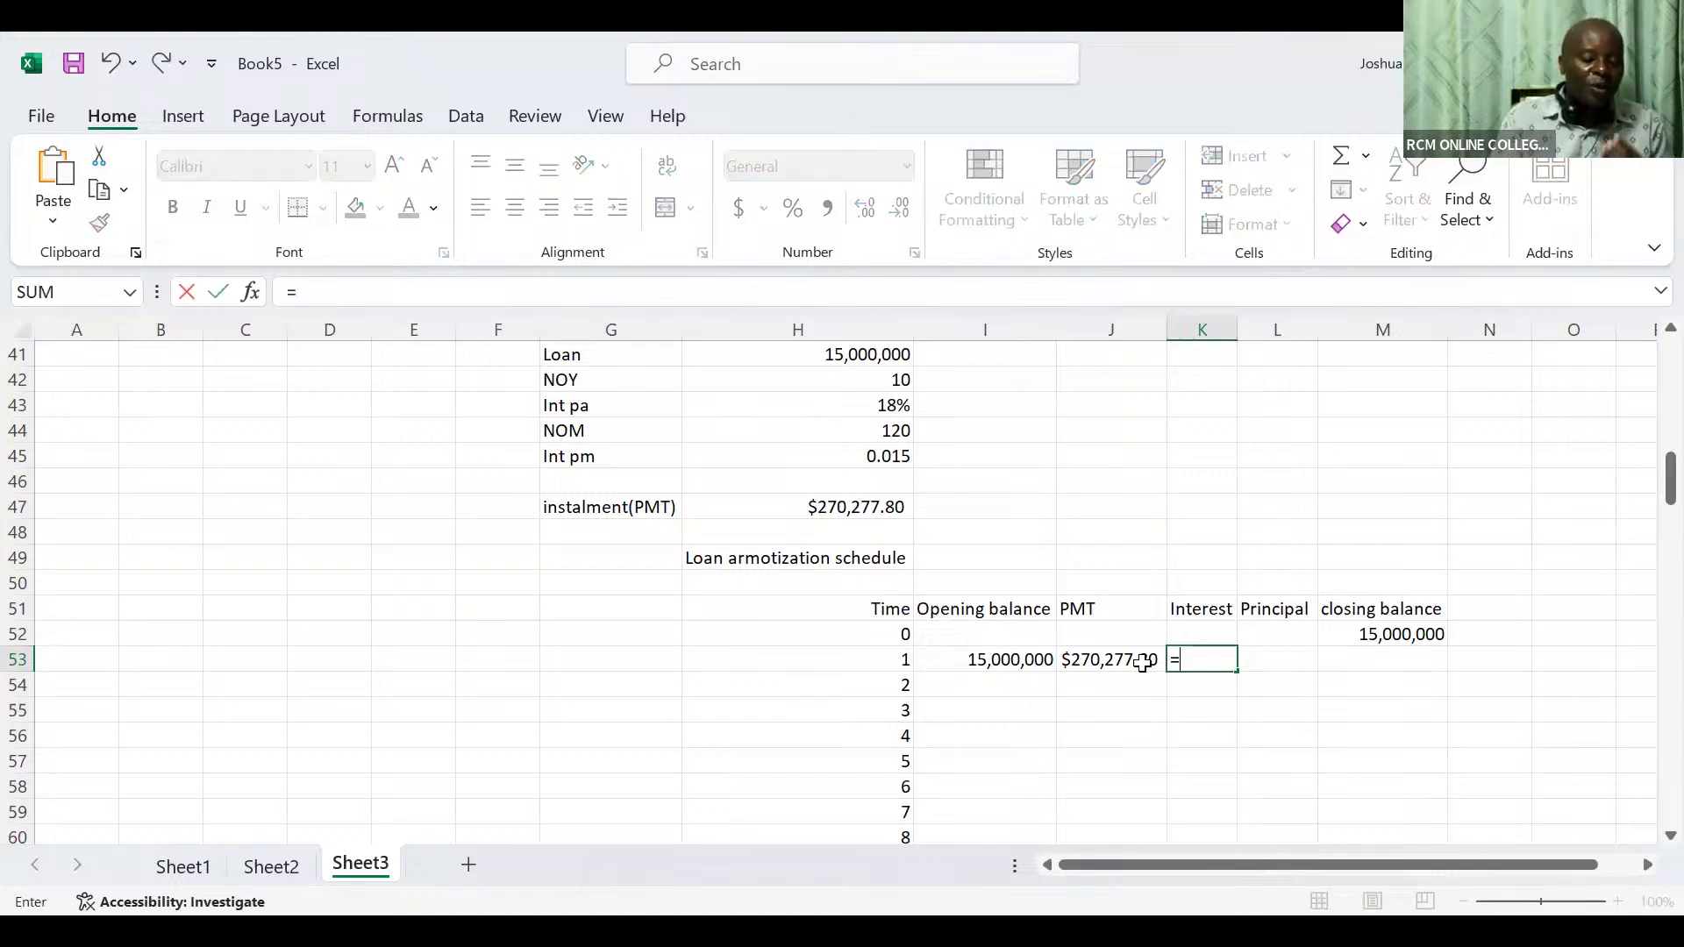
pyautogui.click(1002, 657)
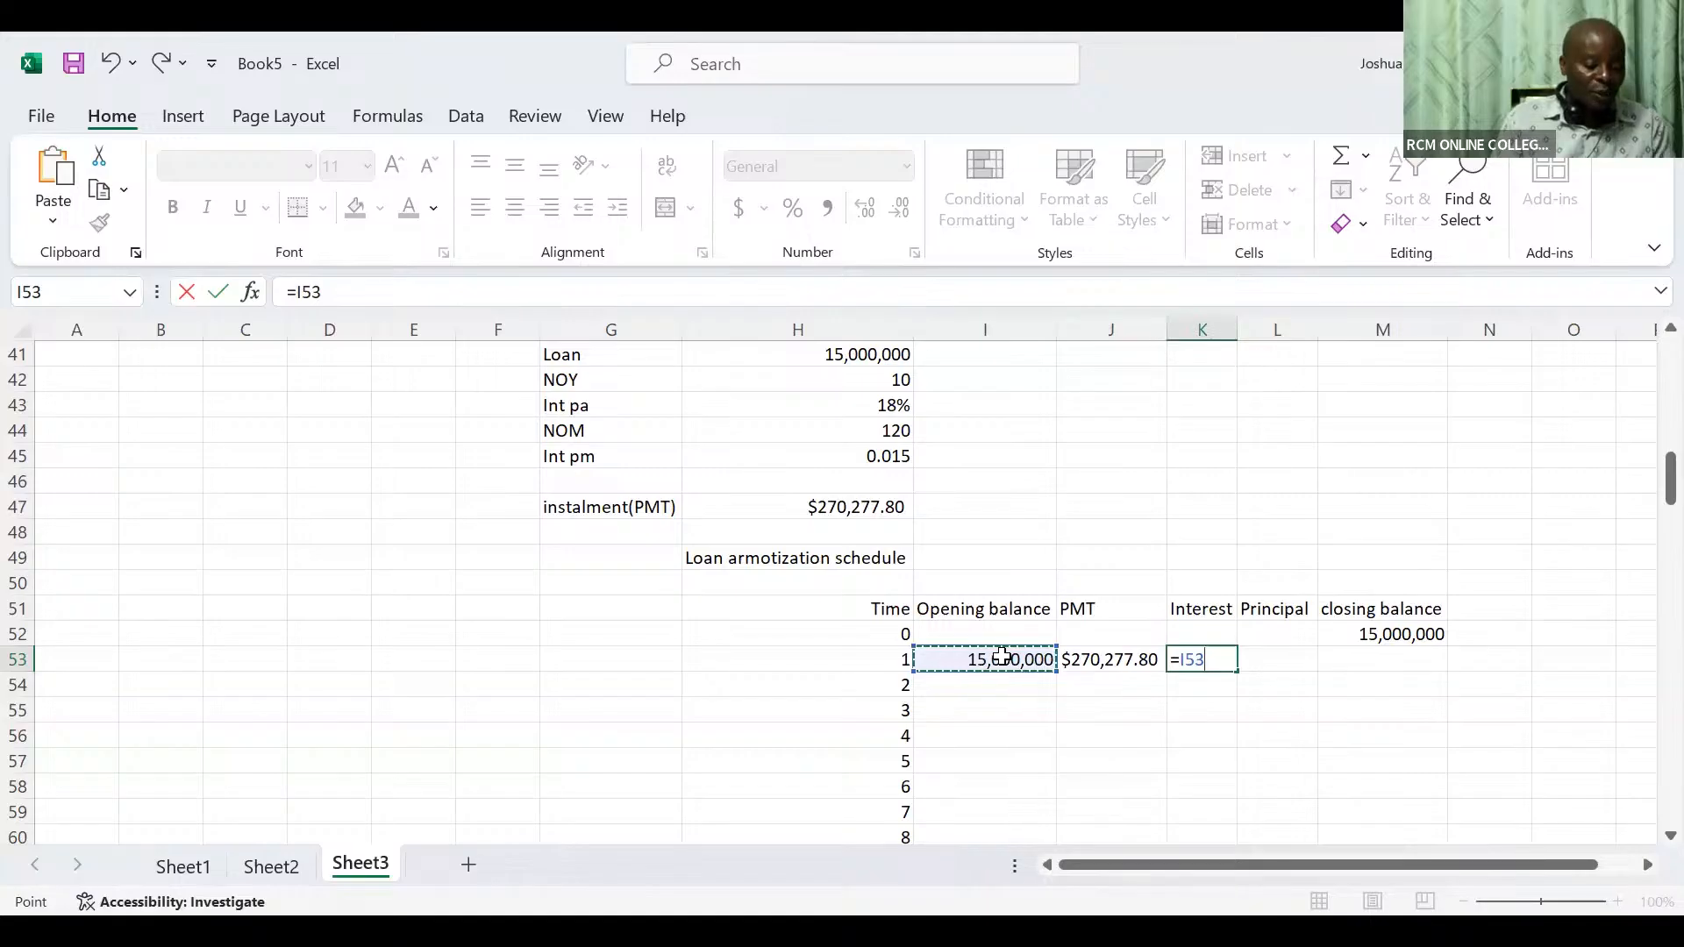
pyautogui.write('*')
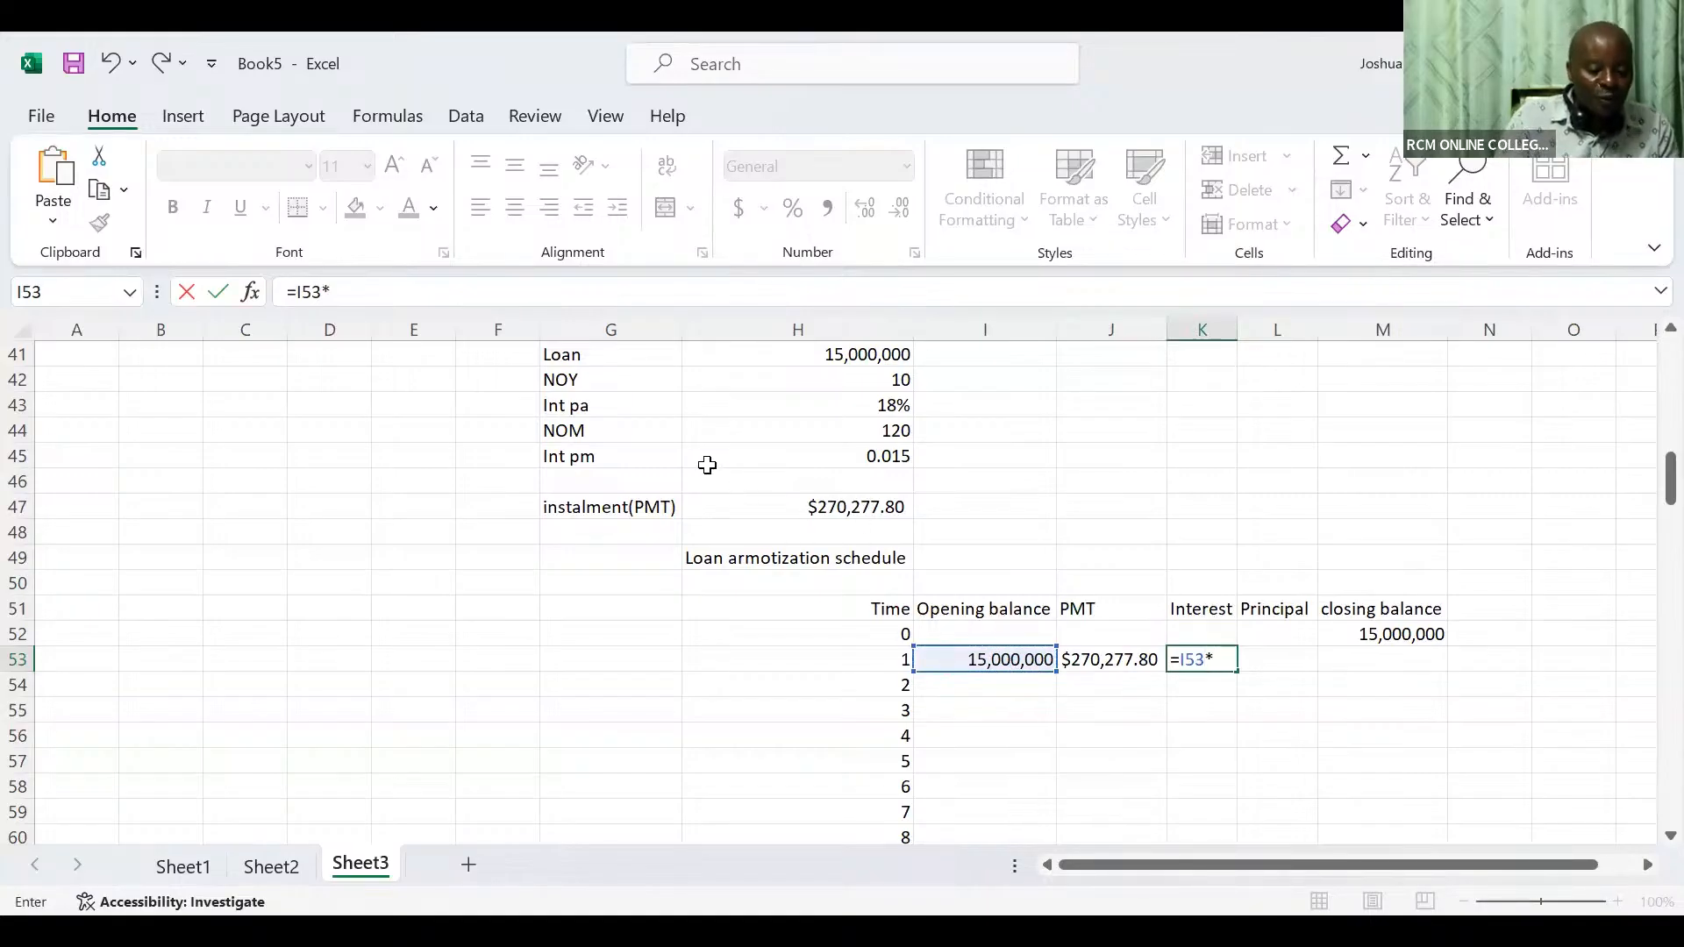
pyautogui.click(891, 458)
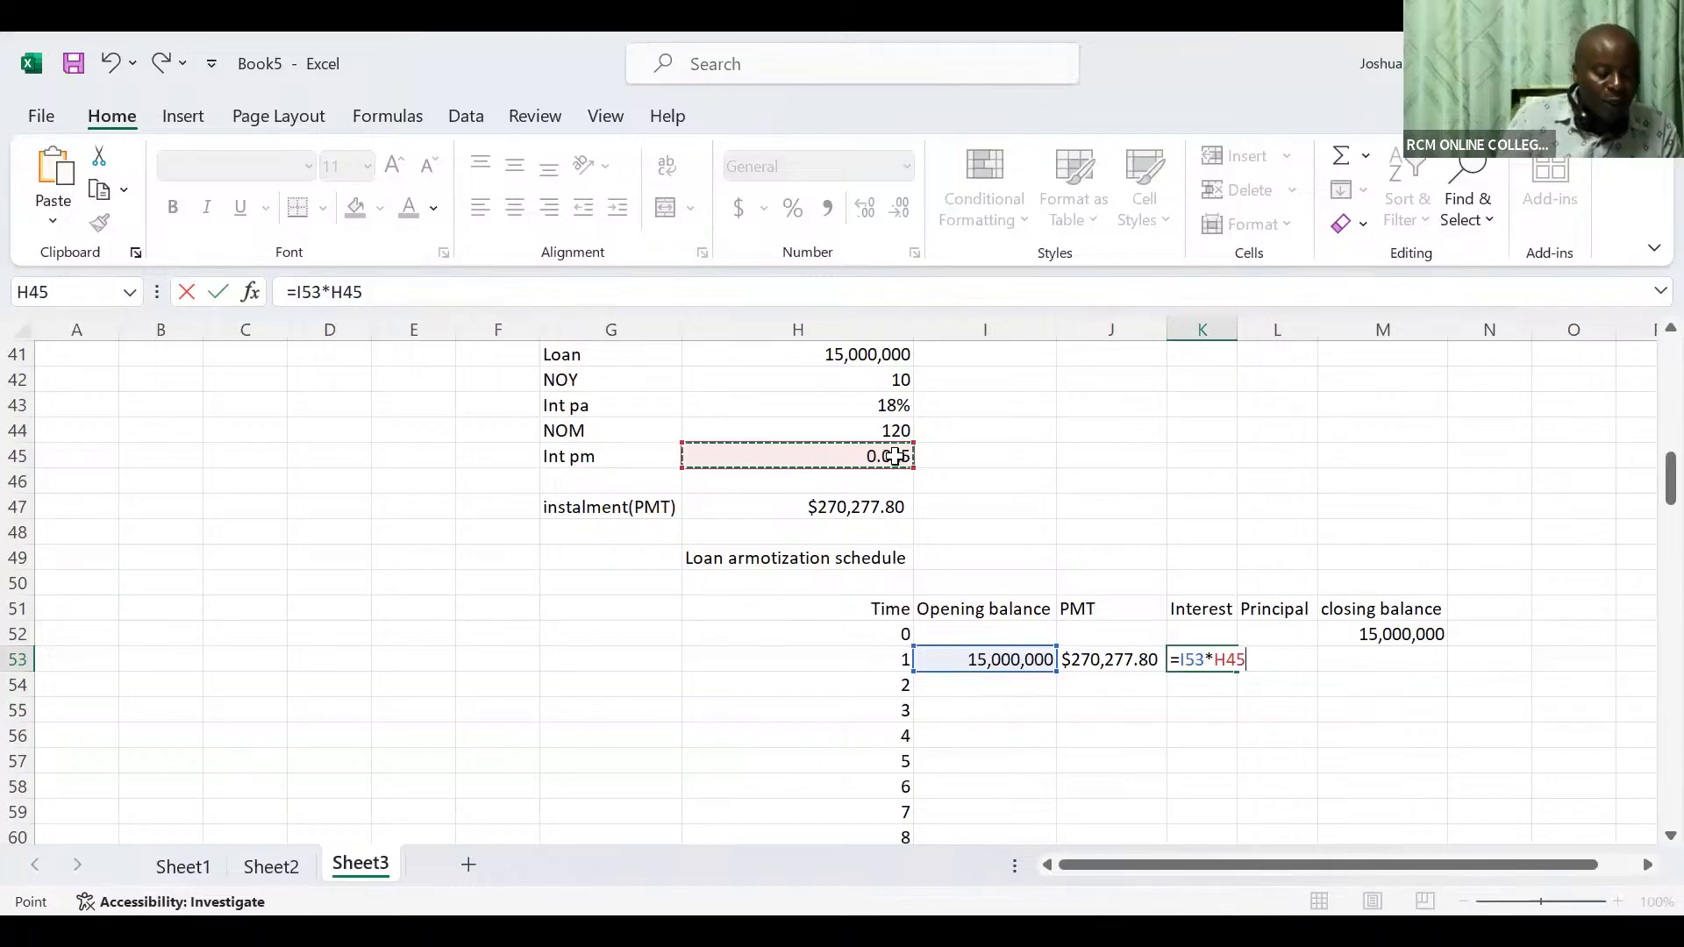
pyautogui.press('F4')
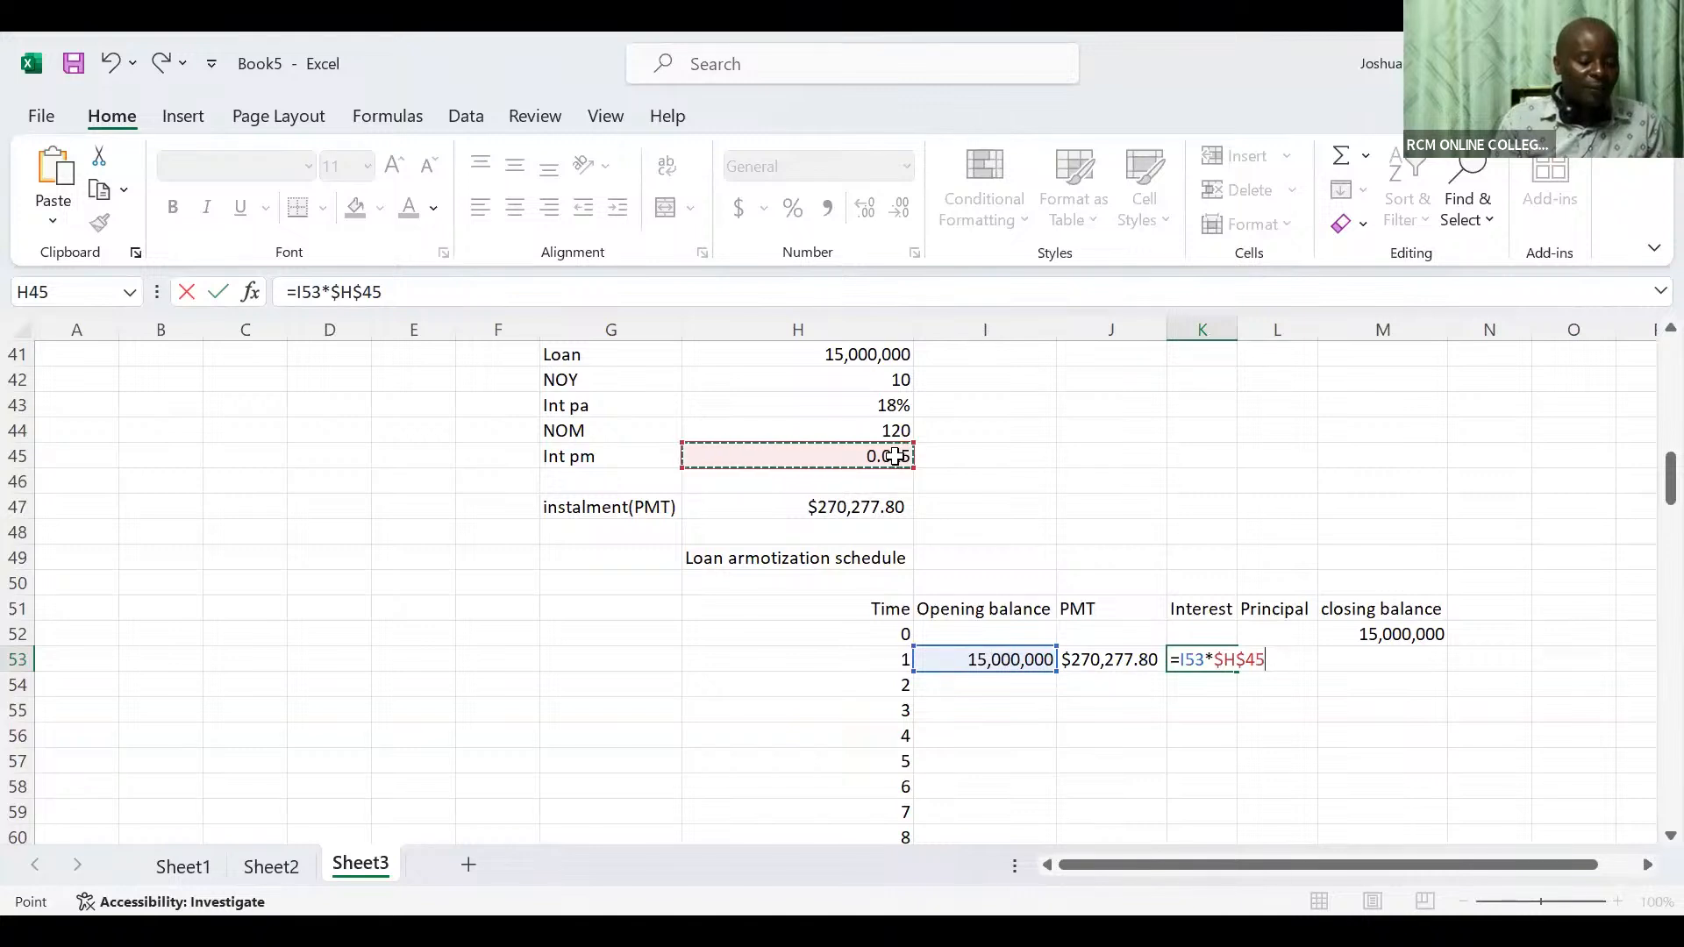
pyautogui.press('Tab')
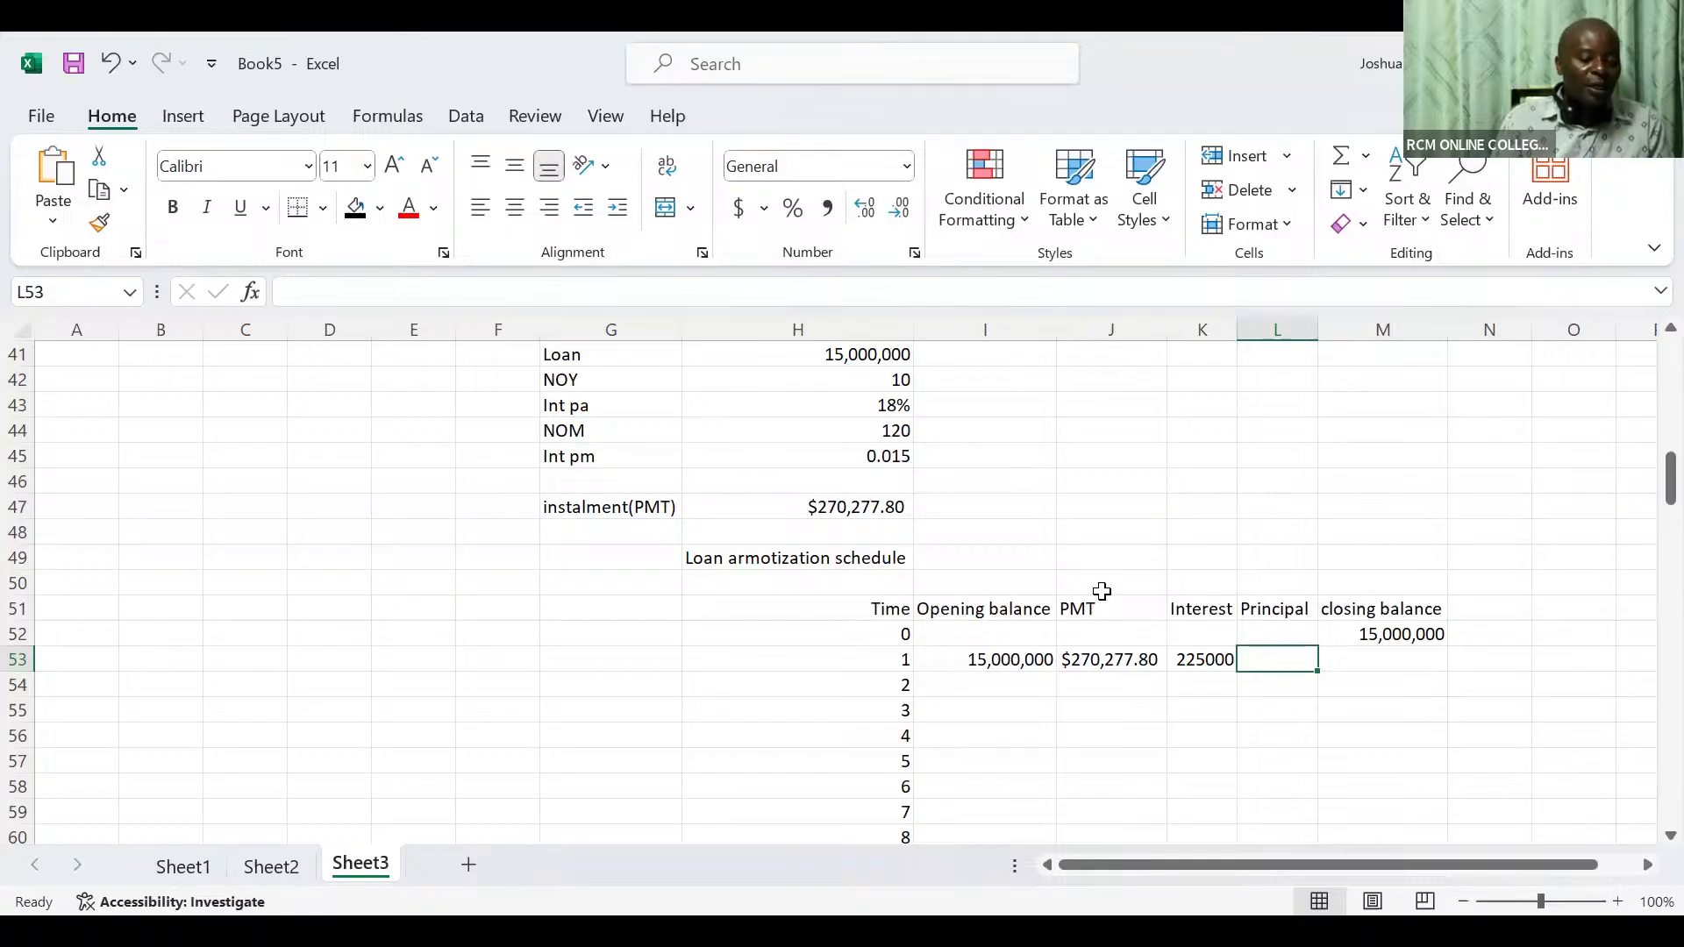
pyautogui.click(1114, 482)
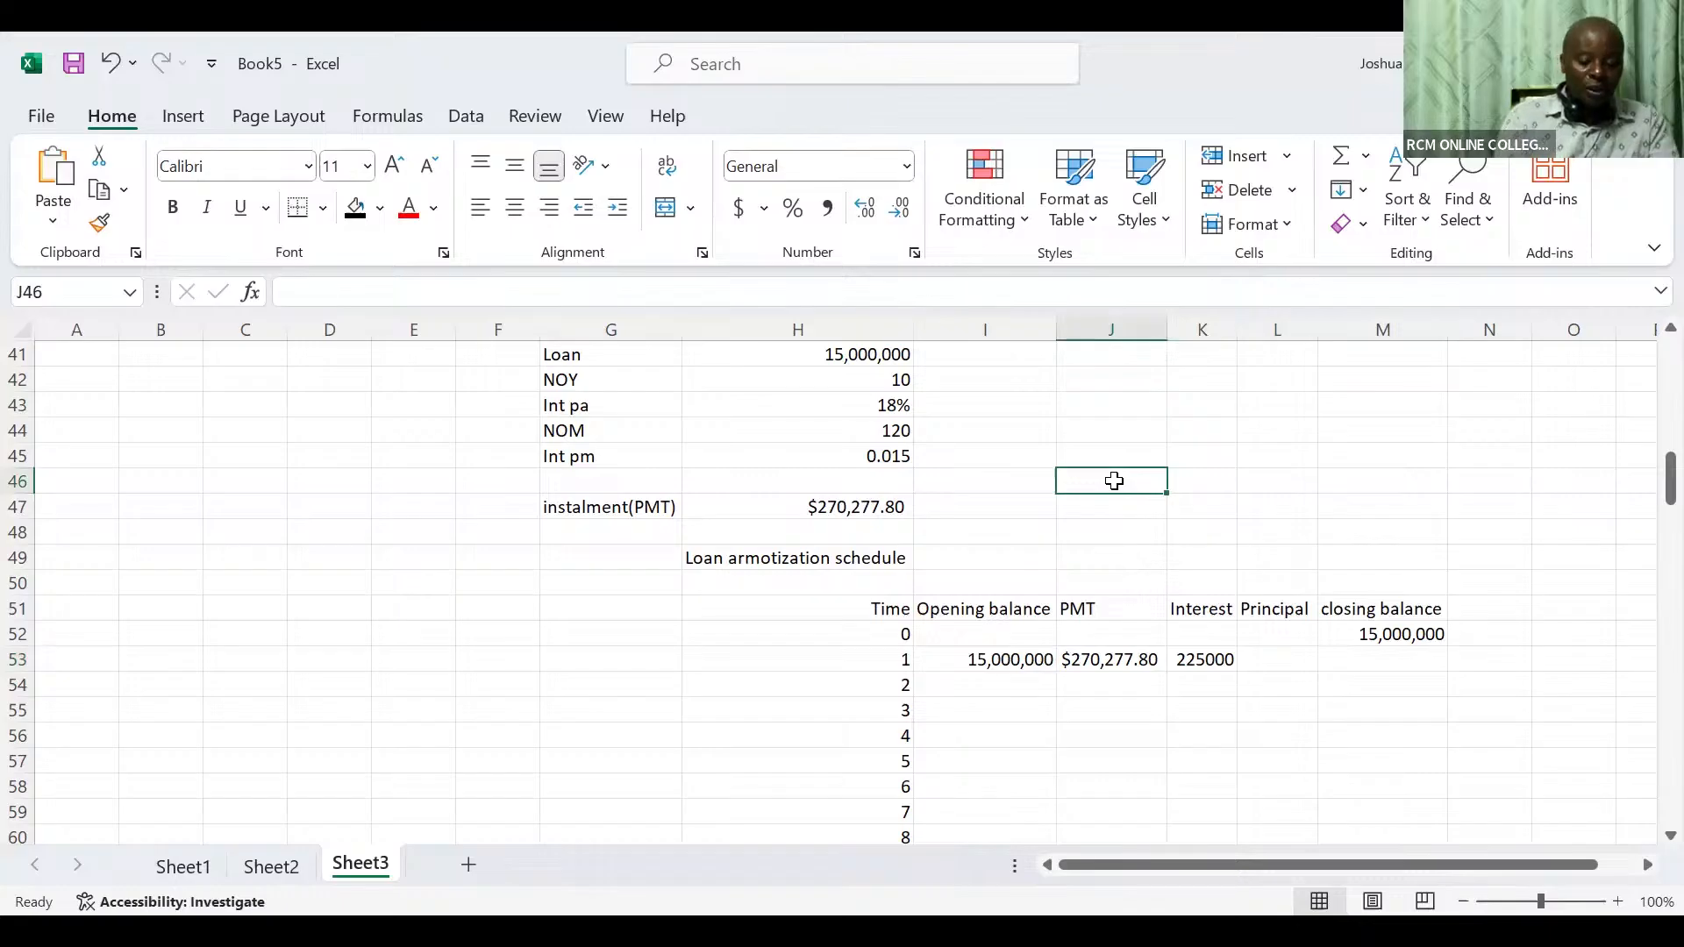
# Enter the note Principal=PMT-Interest in cell J46
pyautogui.write('Pri')
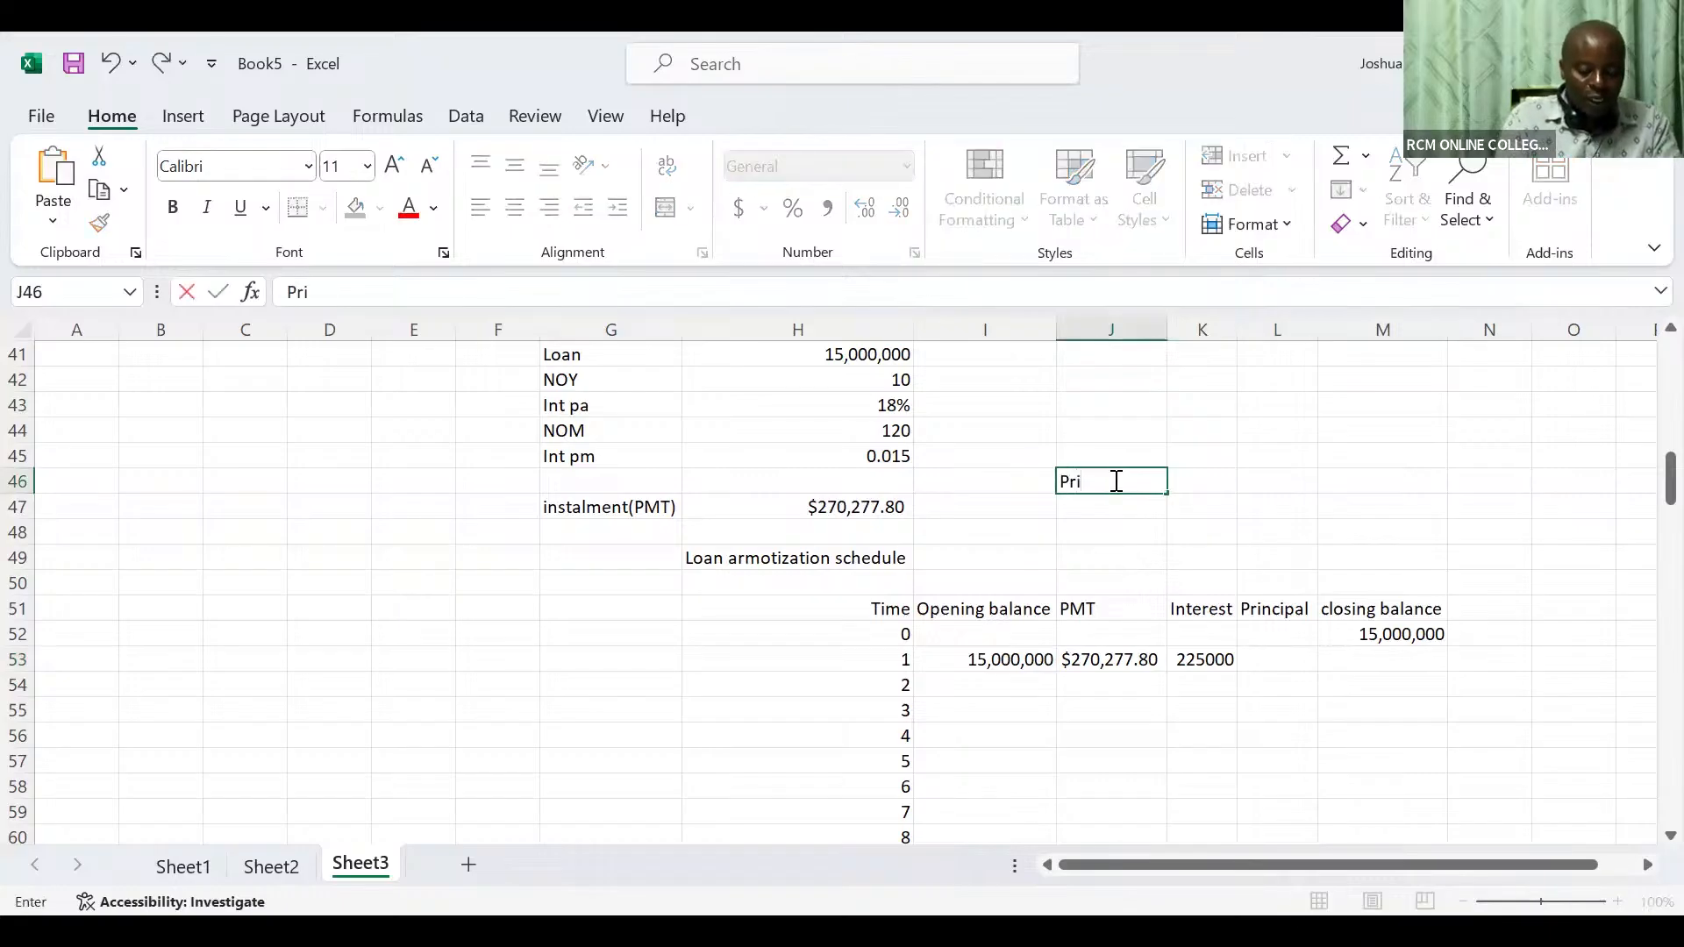
pyautogui.write('ncipal')
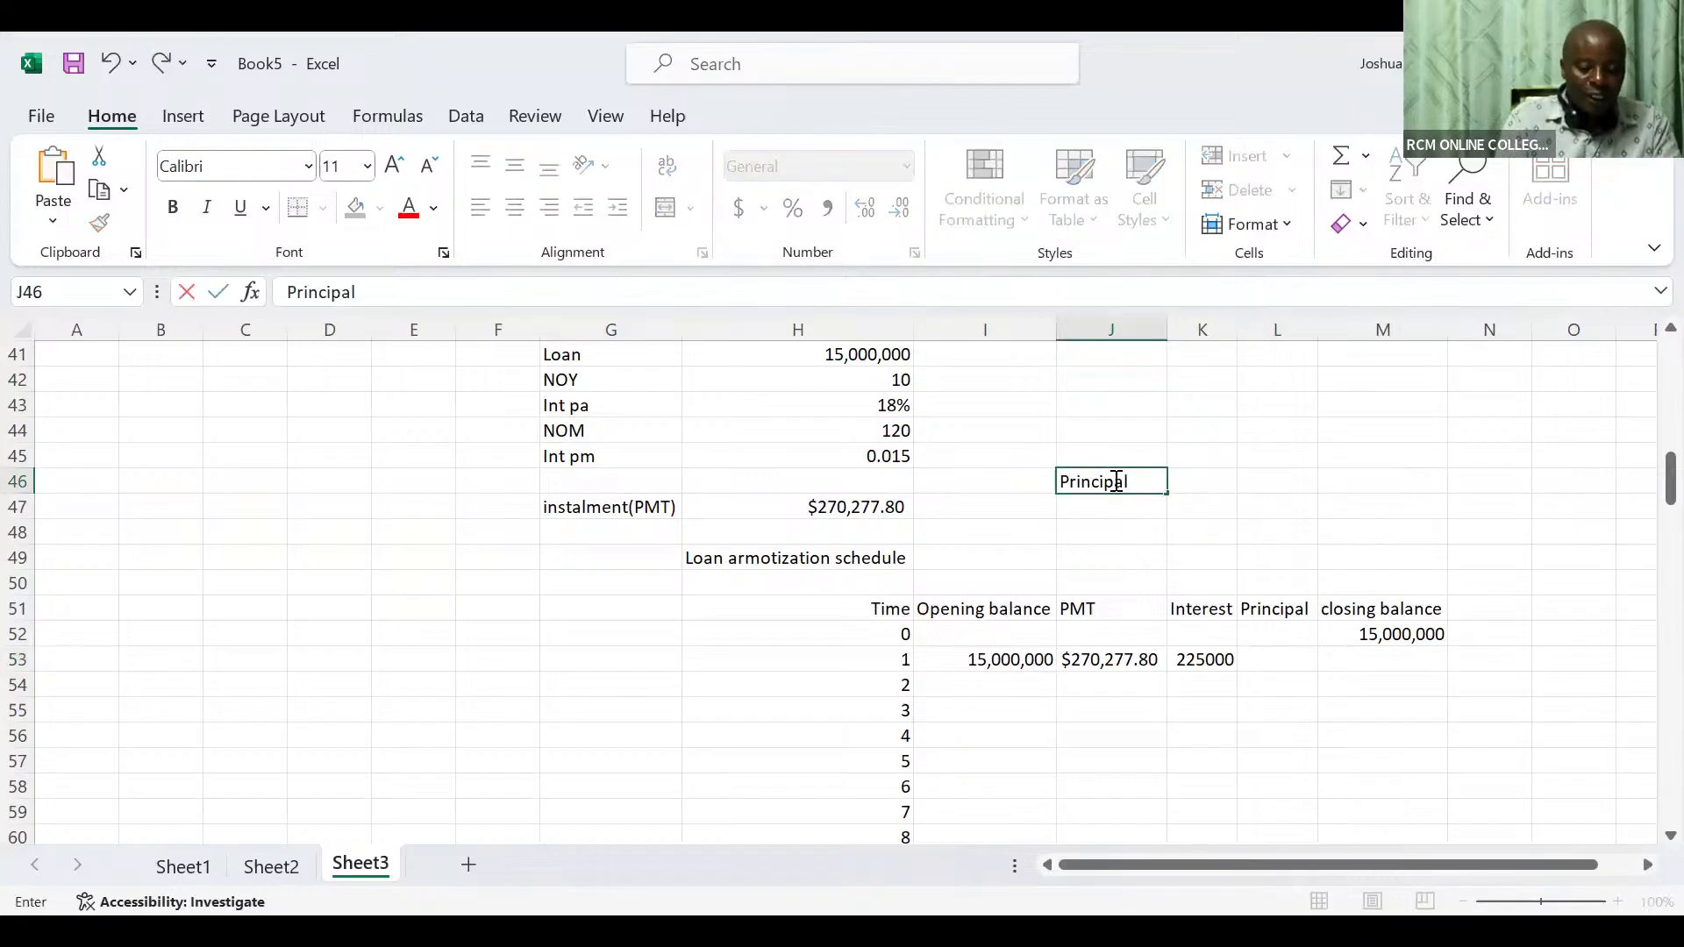
pyautogui.write('=')
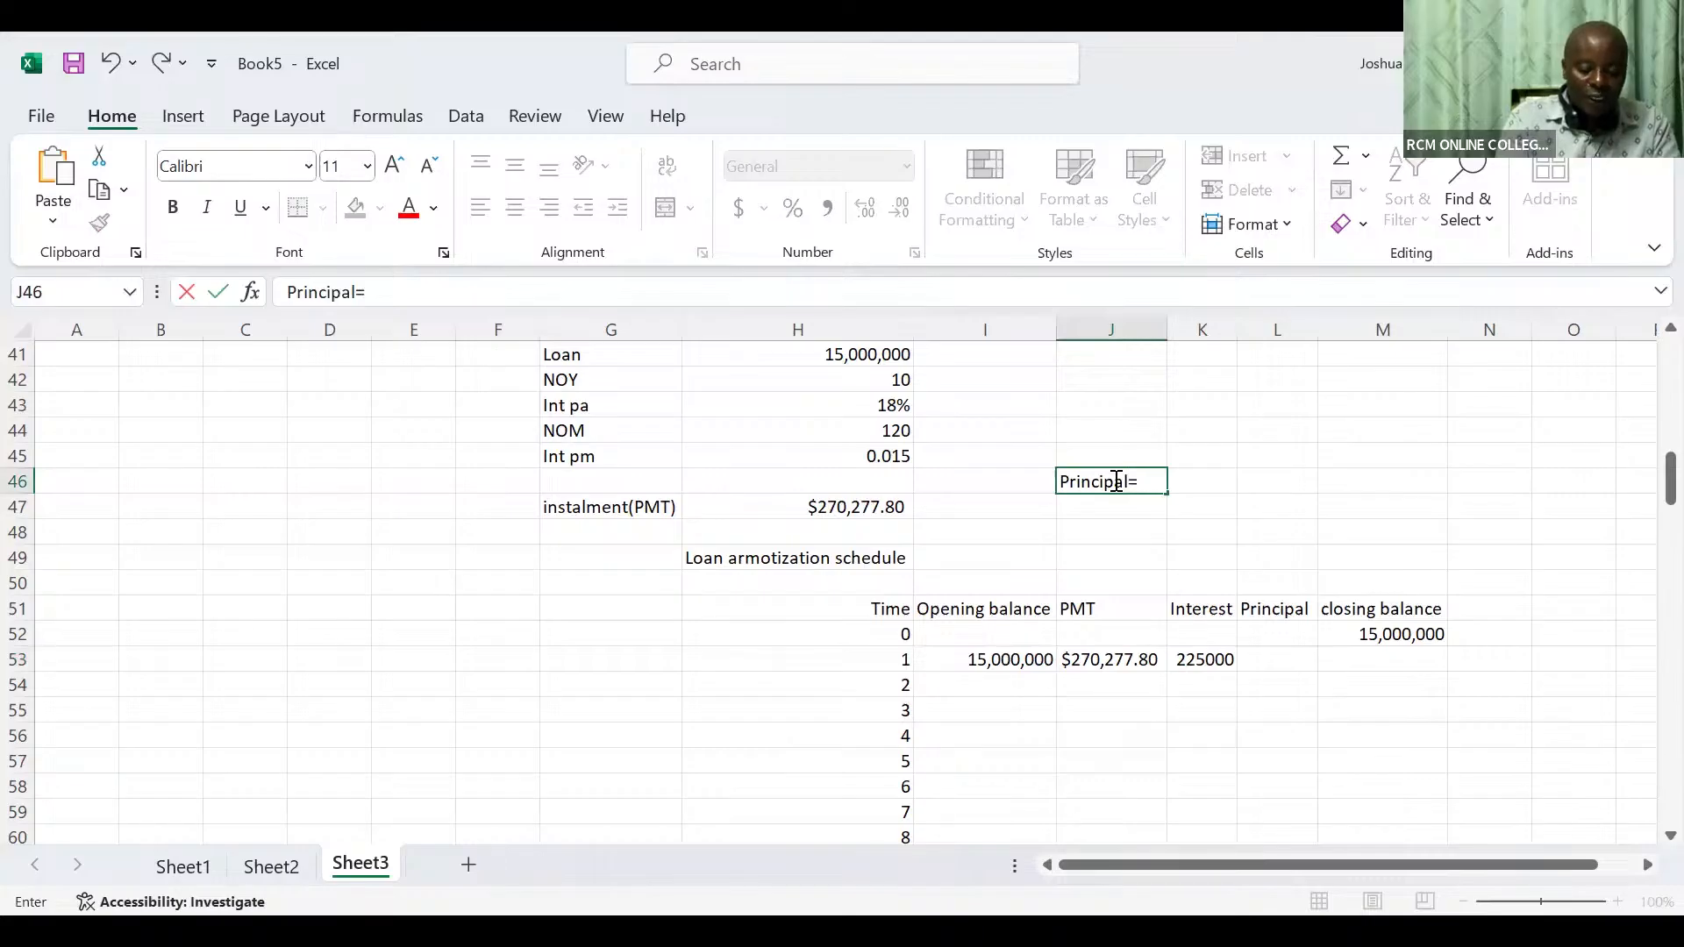
pyautogui.write('PMT')
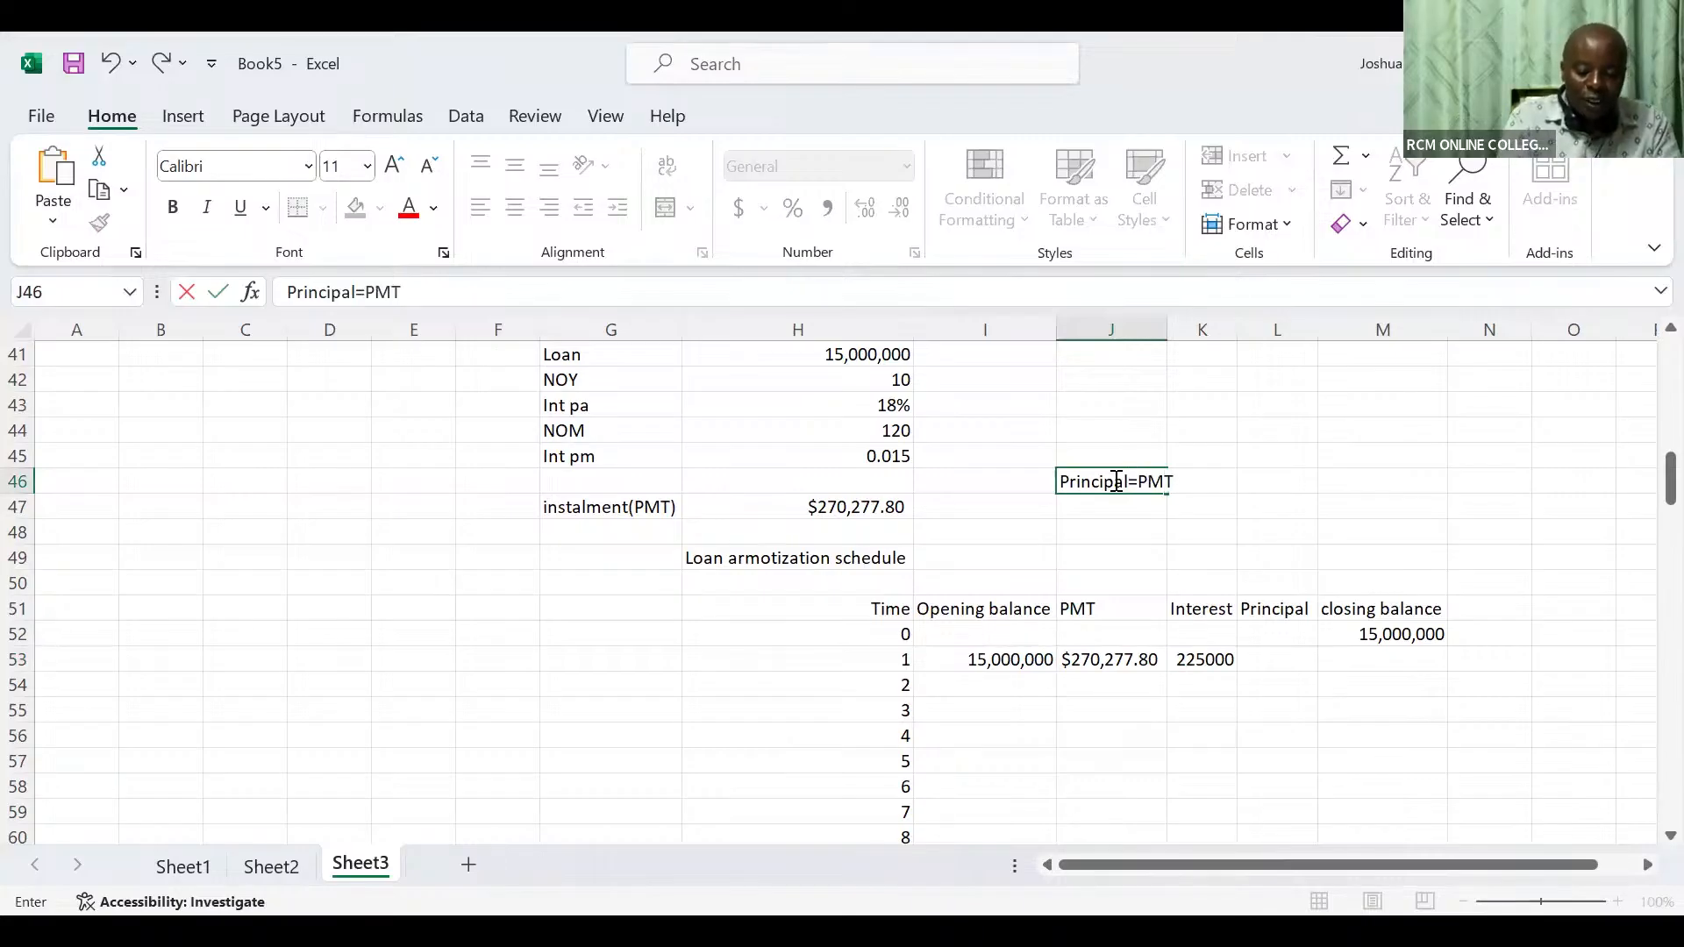
pyautogui.write('-Interest')
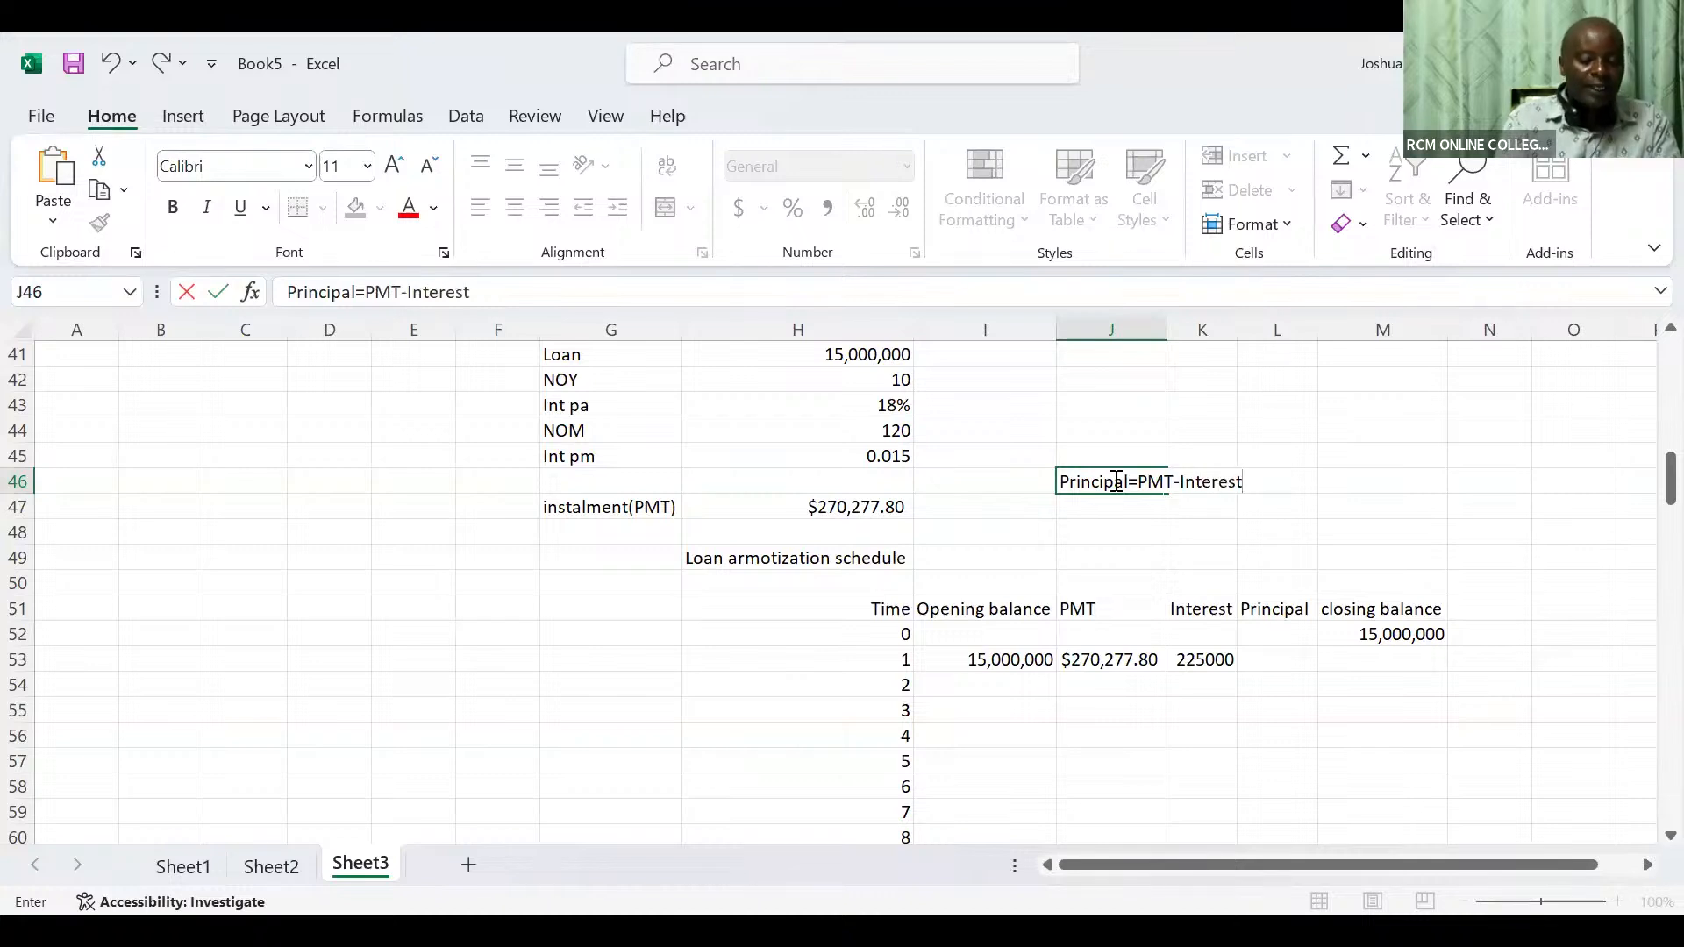
# Calculate the period 1 principal in L53 as payment minus interest with the formula =J53-K53
pyautogui.click(1272, 663)
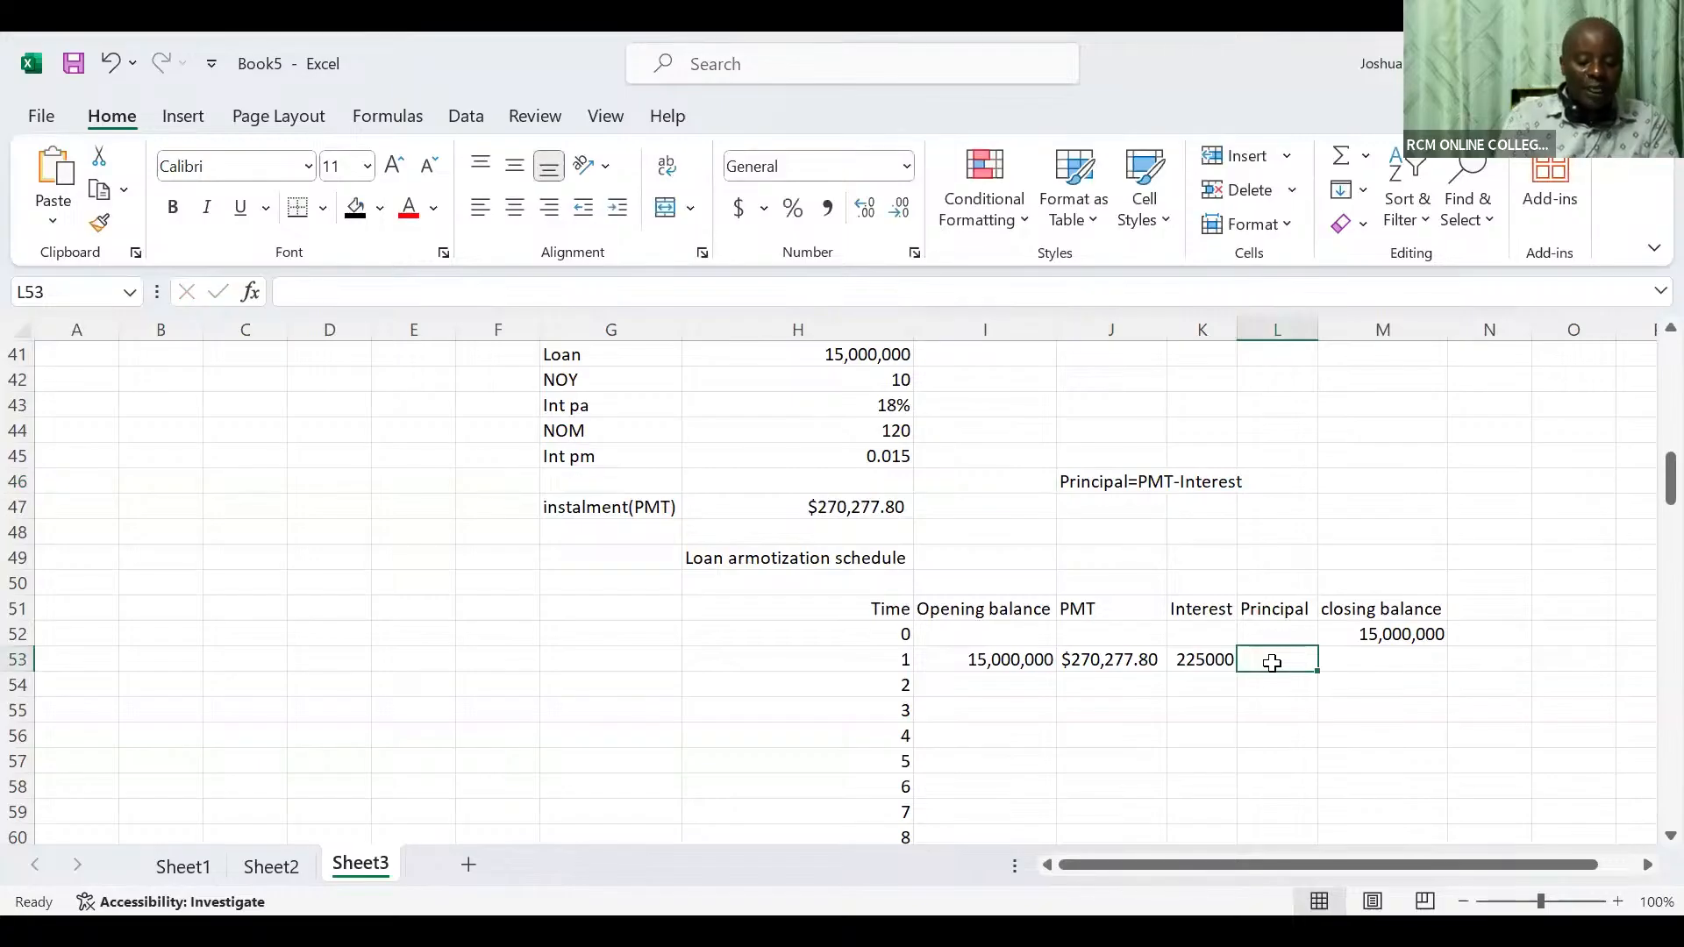
pyautogui.write('=')
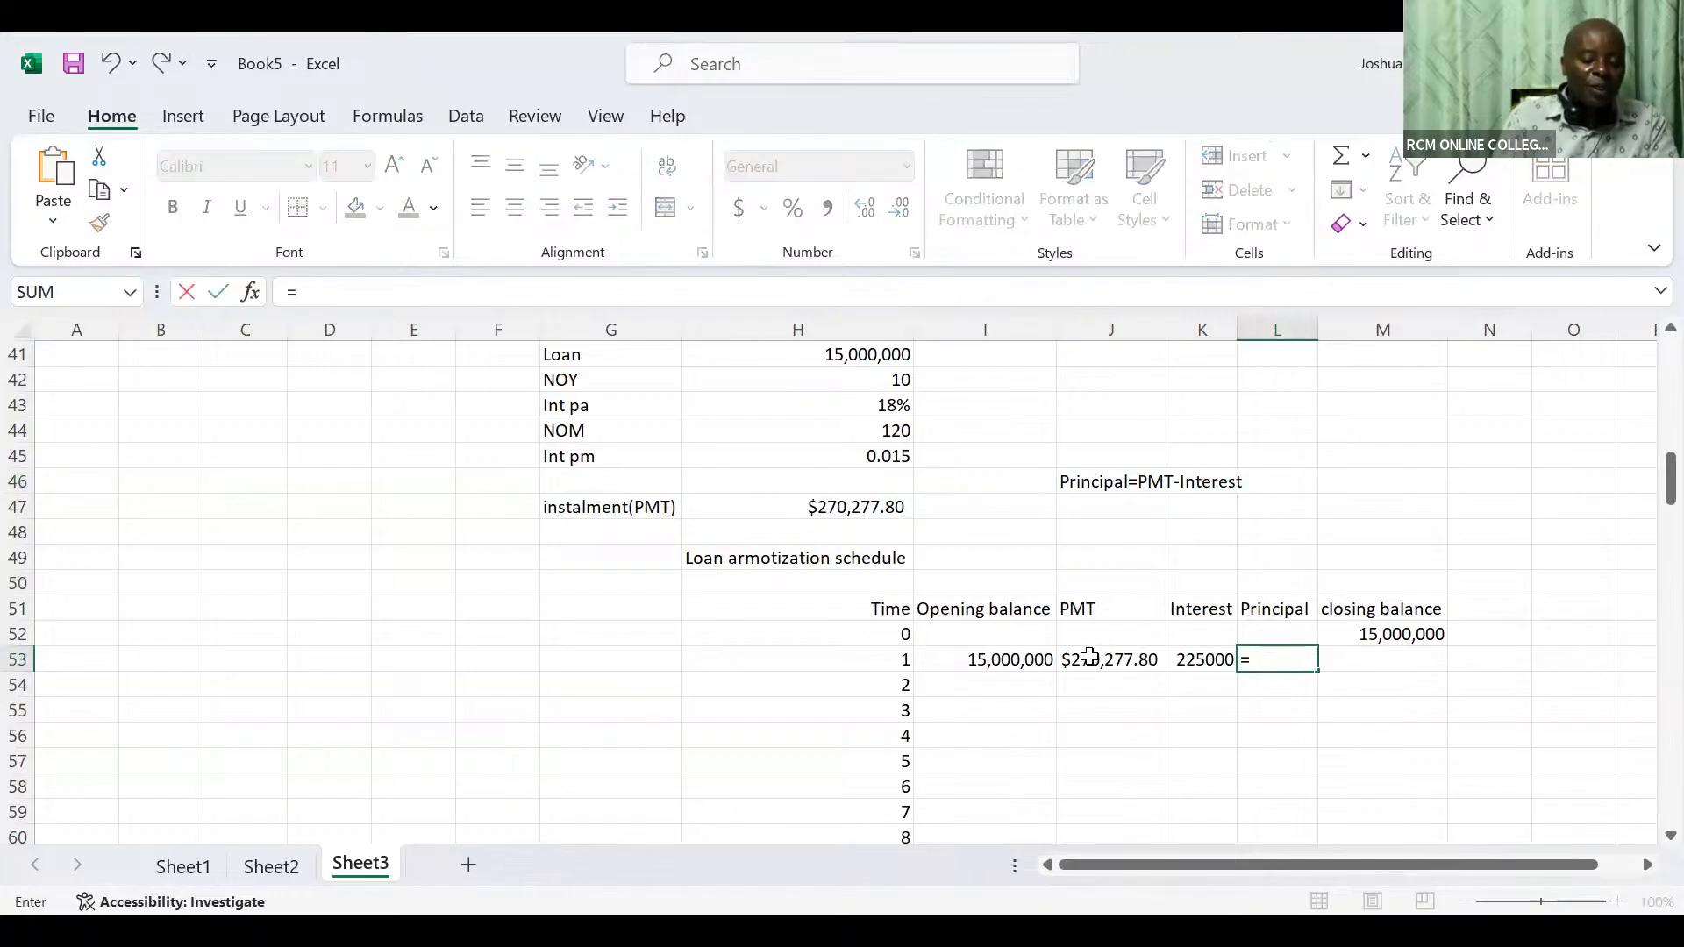
pyautogui.click(1089, 657)
pyautogui.write('-')
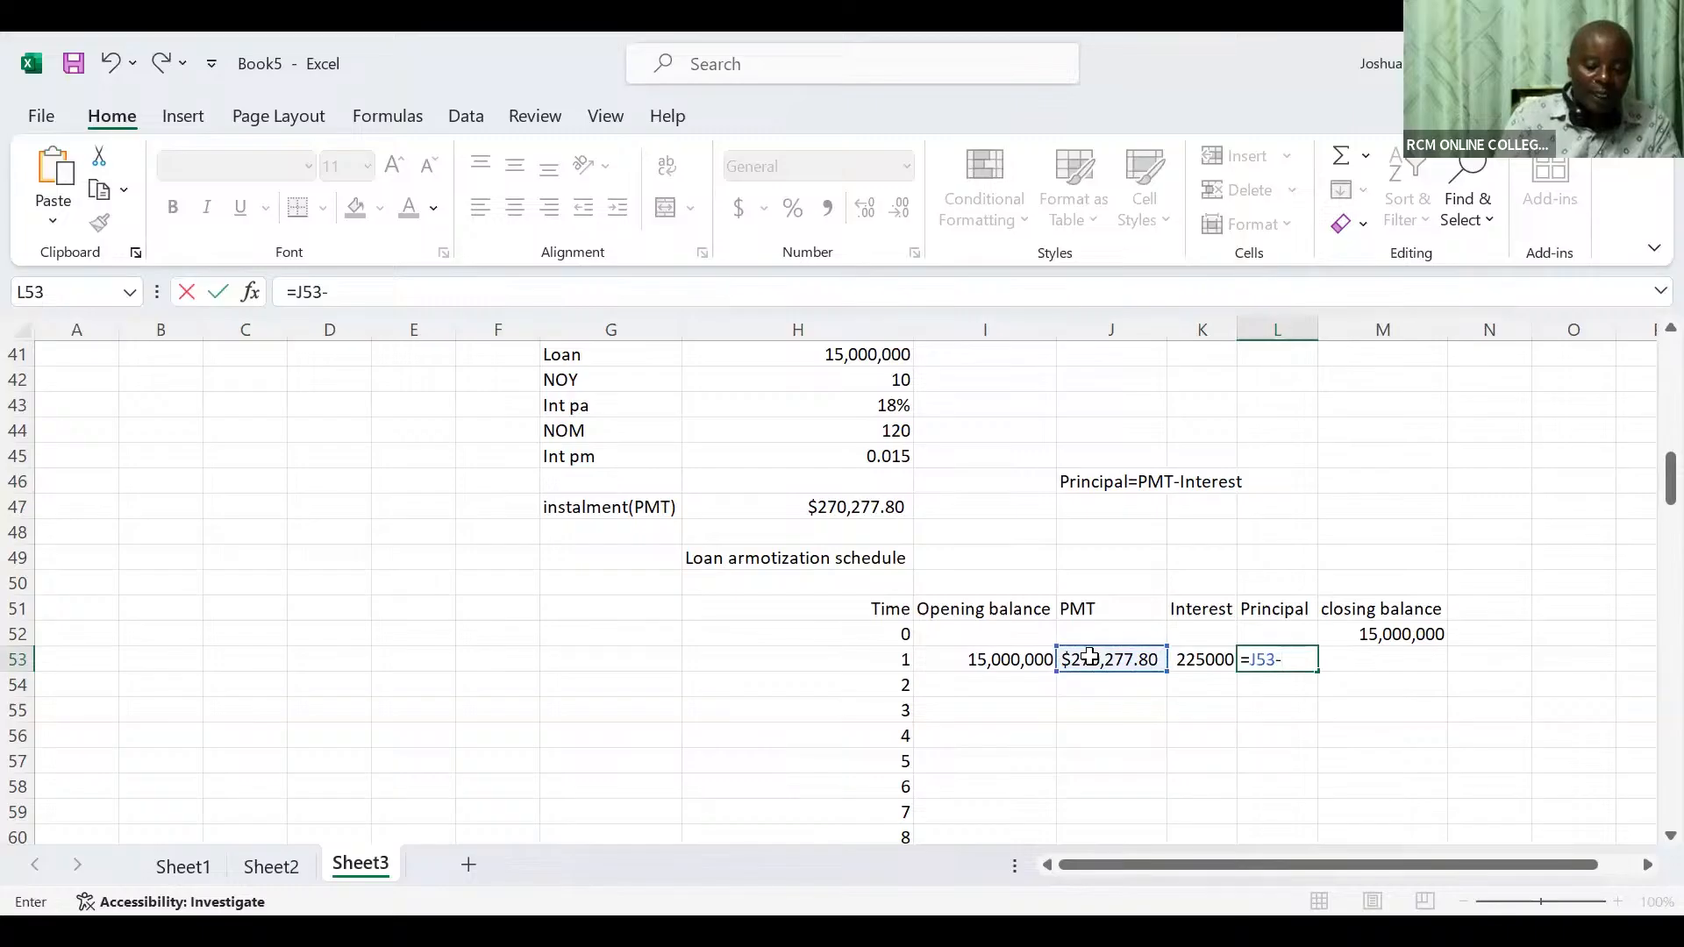
pyautogui.click(1185, 660)
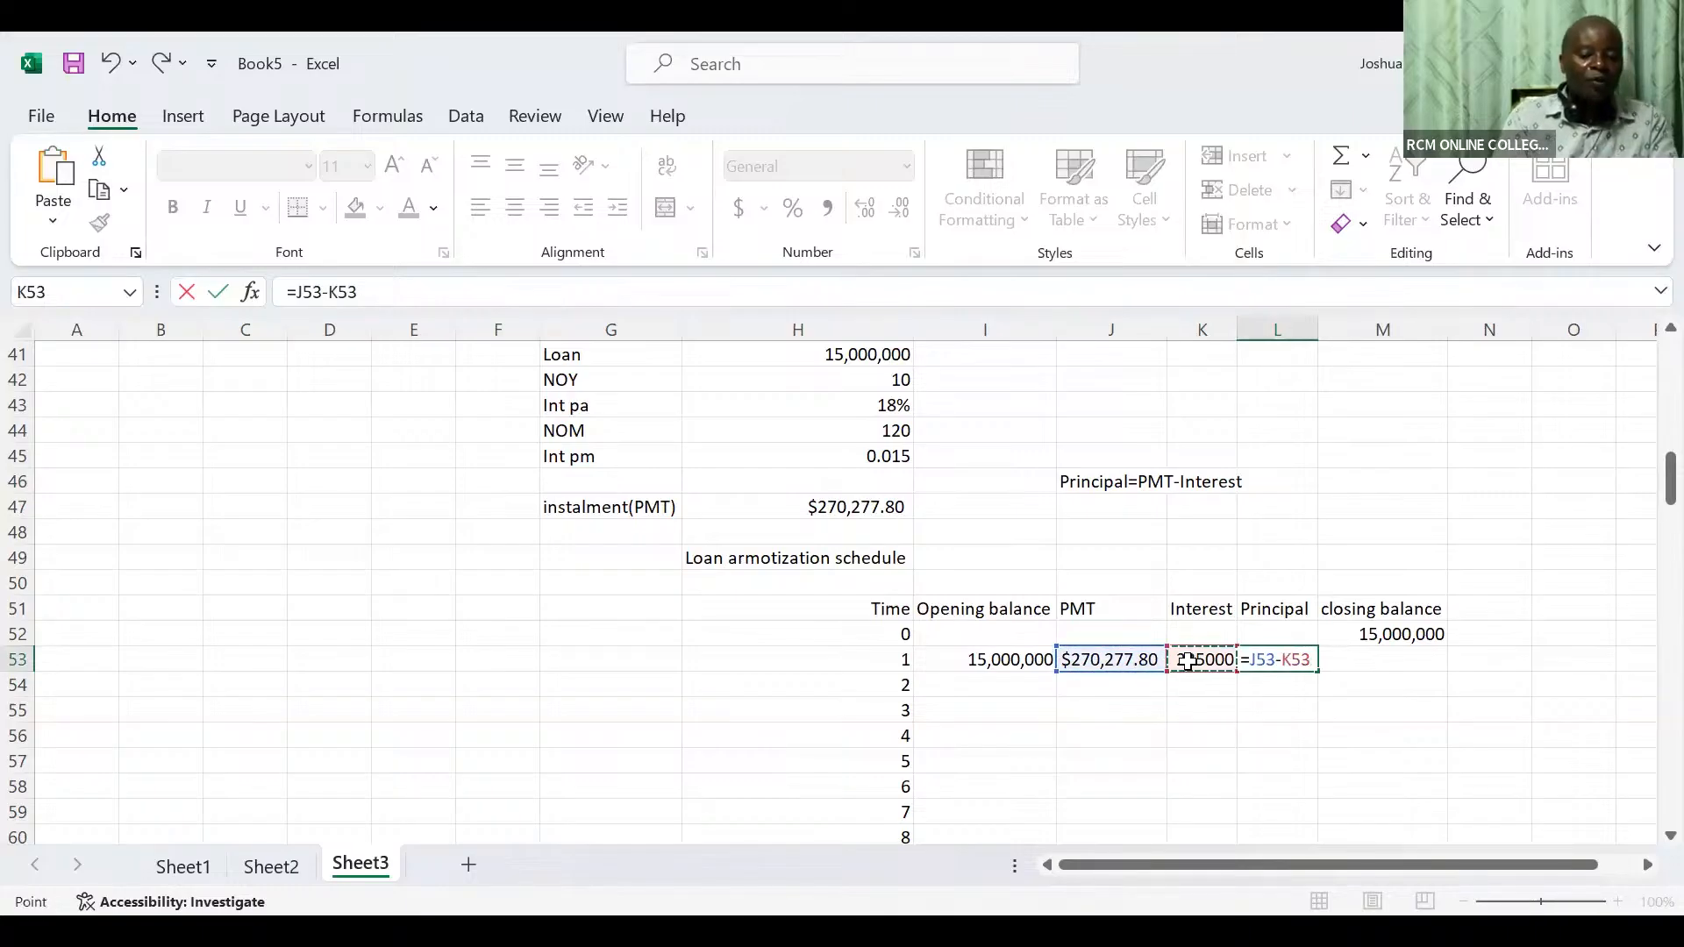
pyautogui.press('Tab')
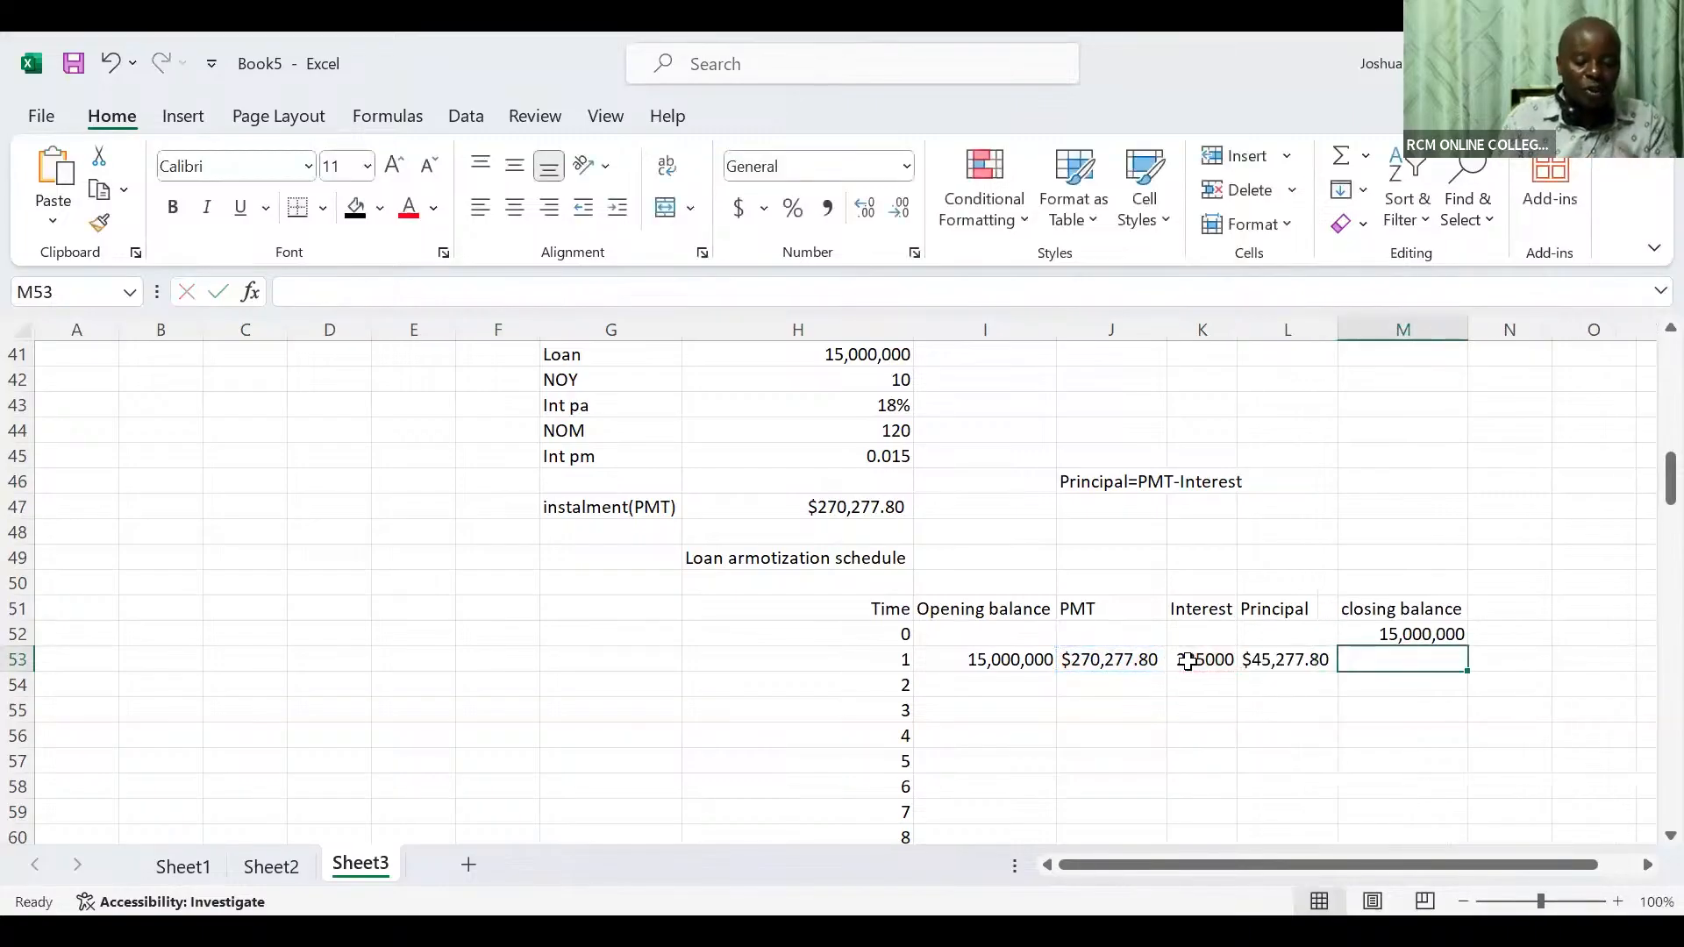
# Calculate the period 1 closing balance in M53 as previous closing balance minus principal with =M52-L53
pyautogui.write('=')
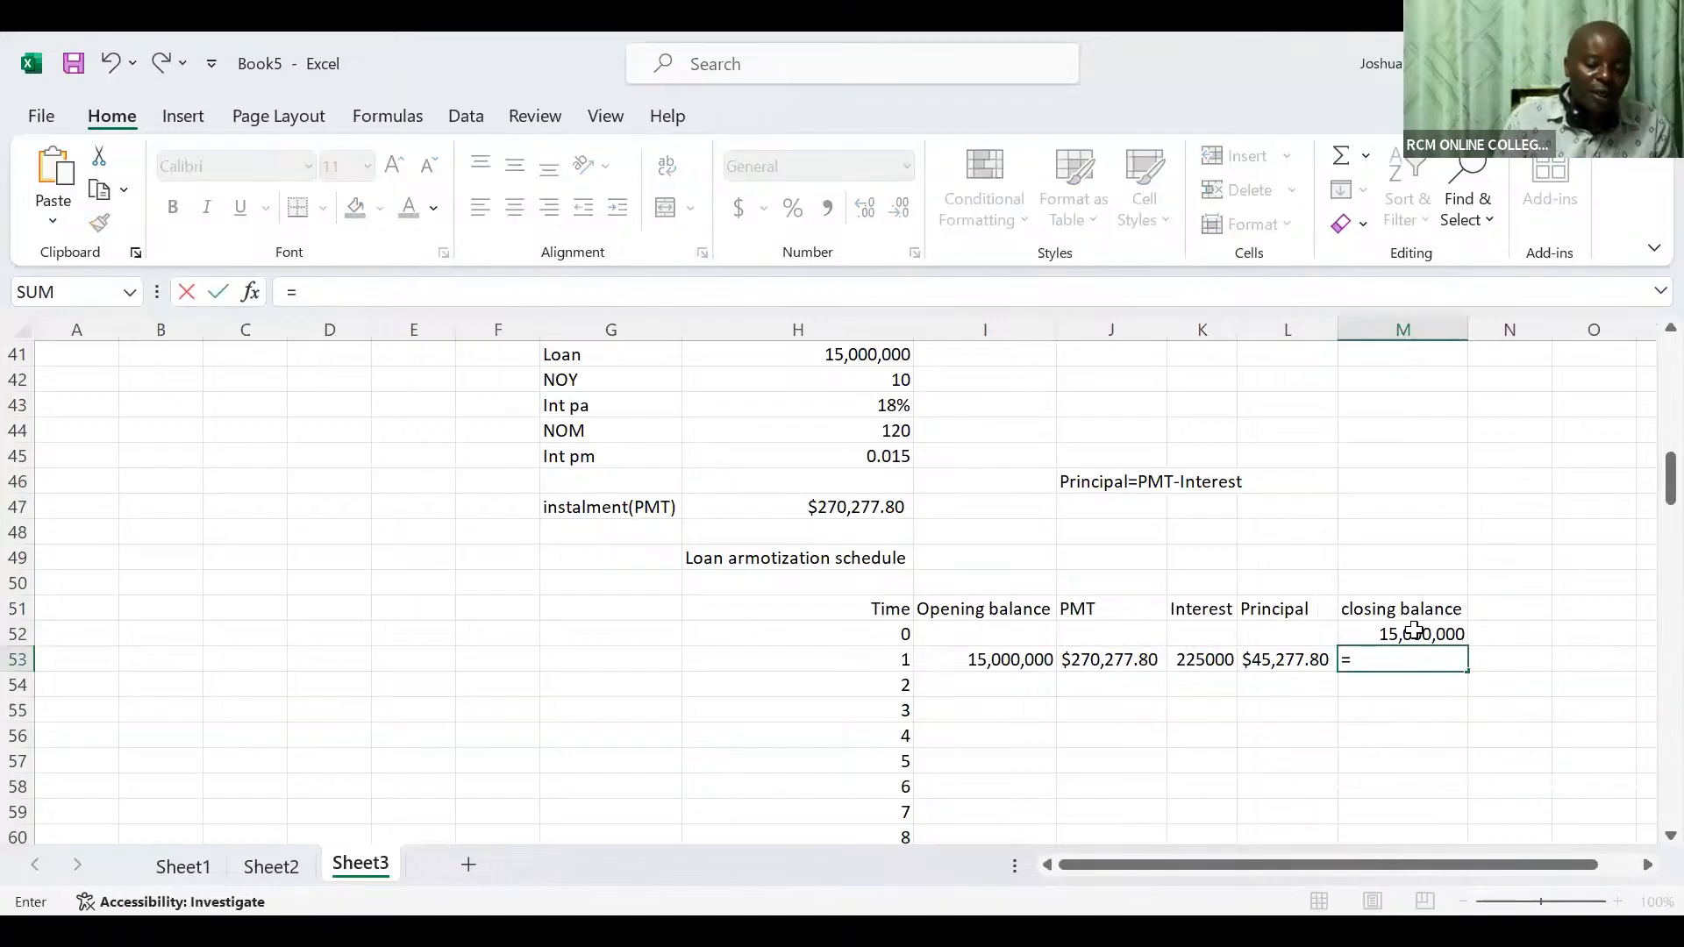
pyautogui.click(1415, 631)
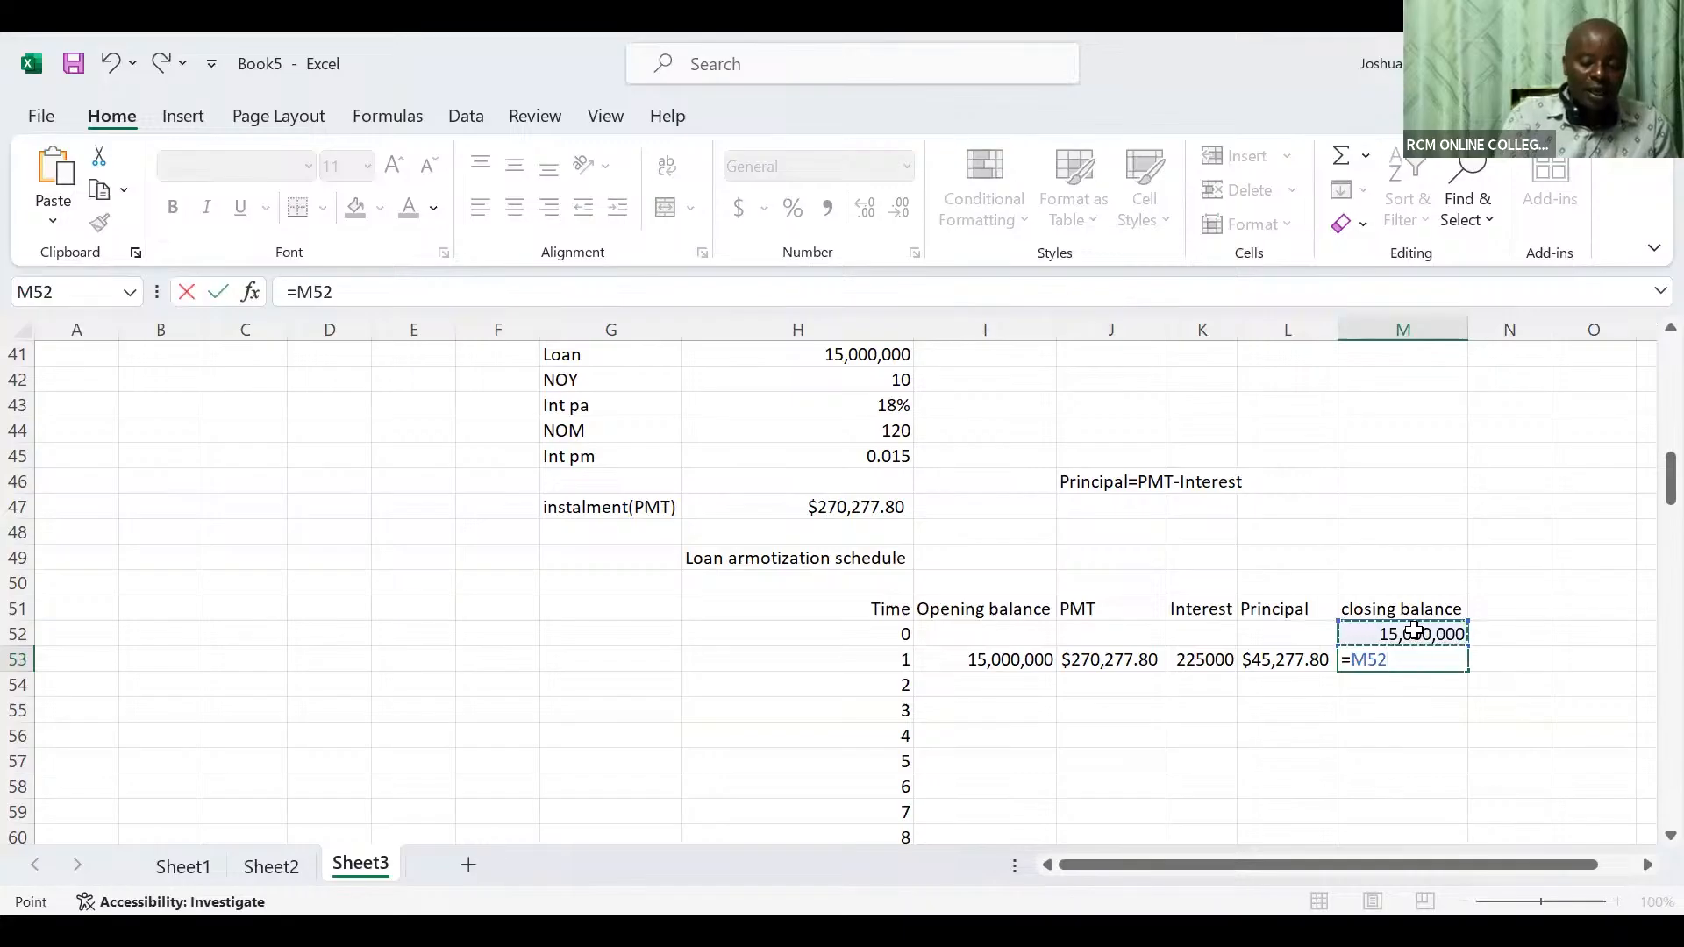
pyautogui.write('-')
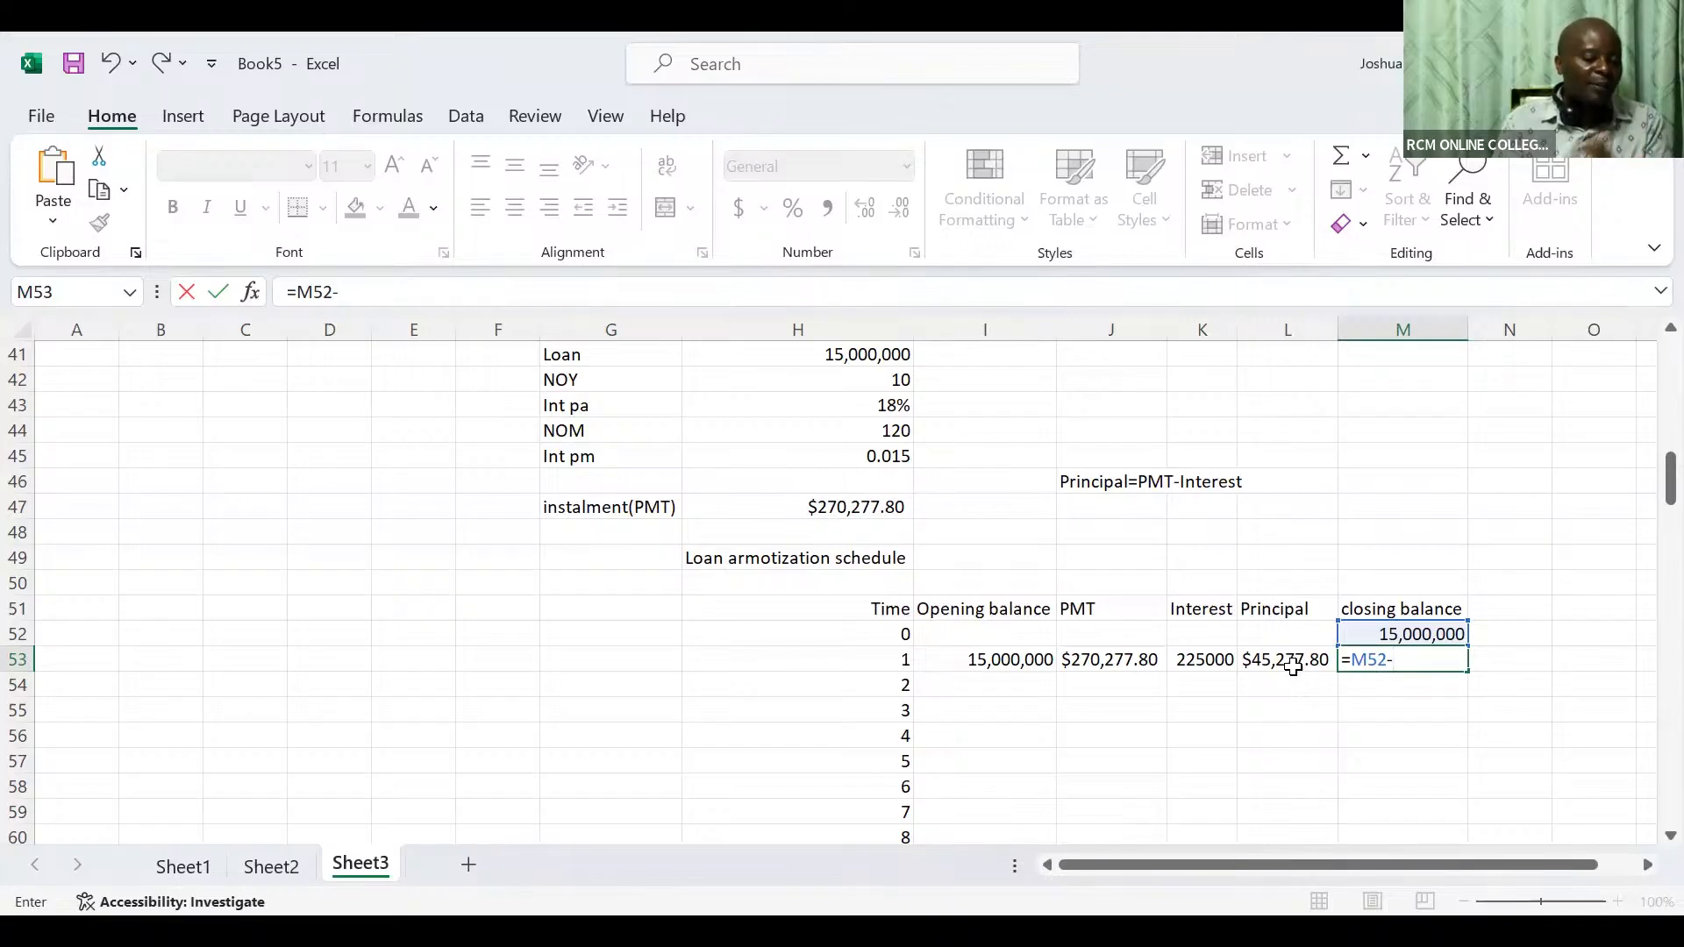
pyautogui.click(1293, 668)
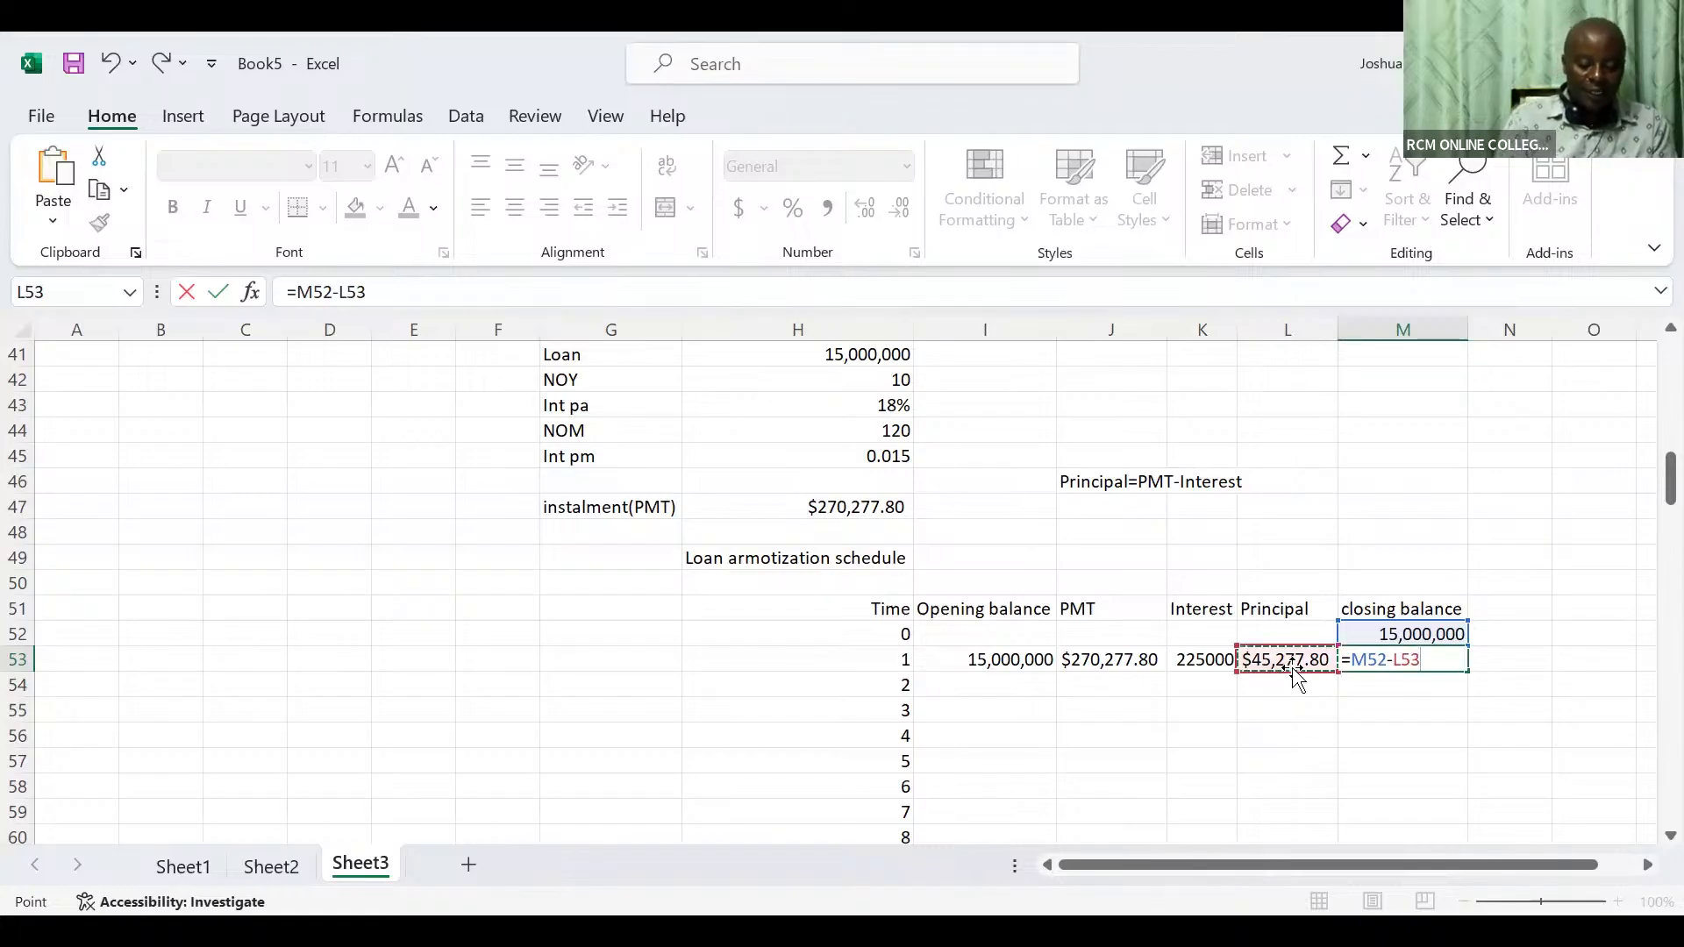
pyautogui.press('Return')
pyautogui.press('Left')
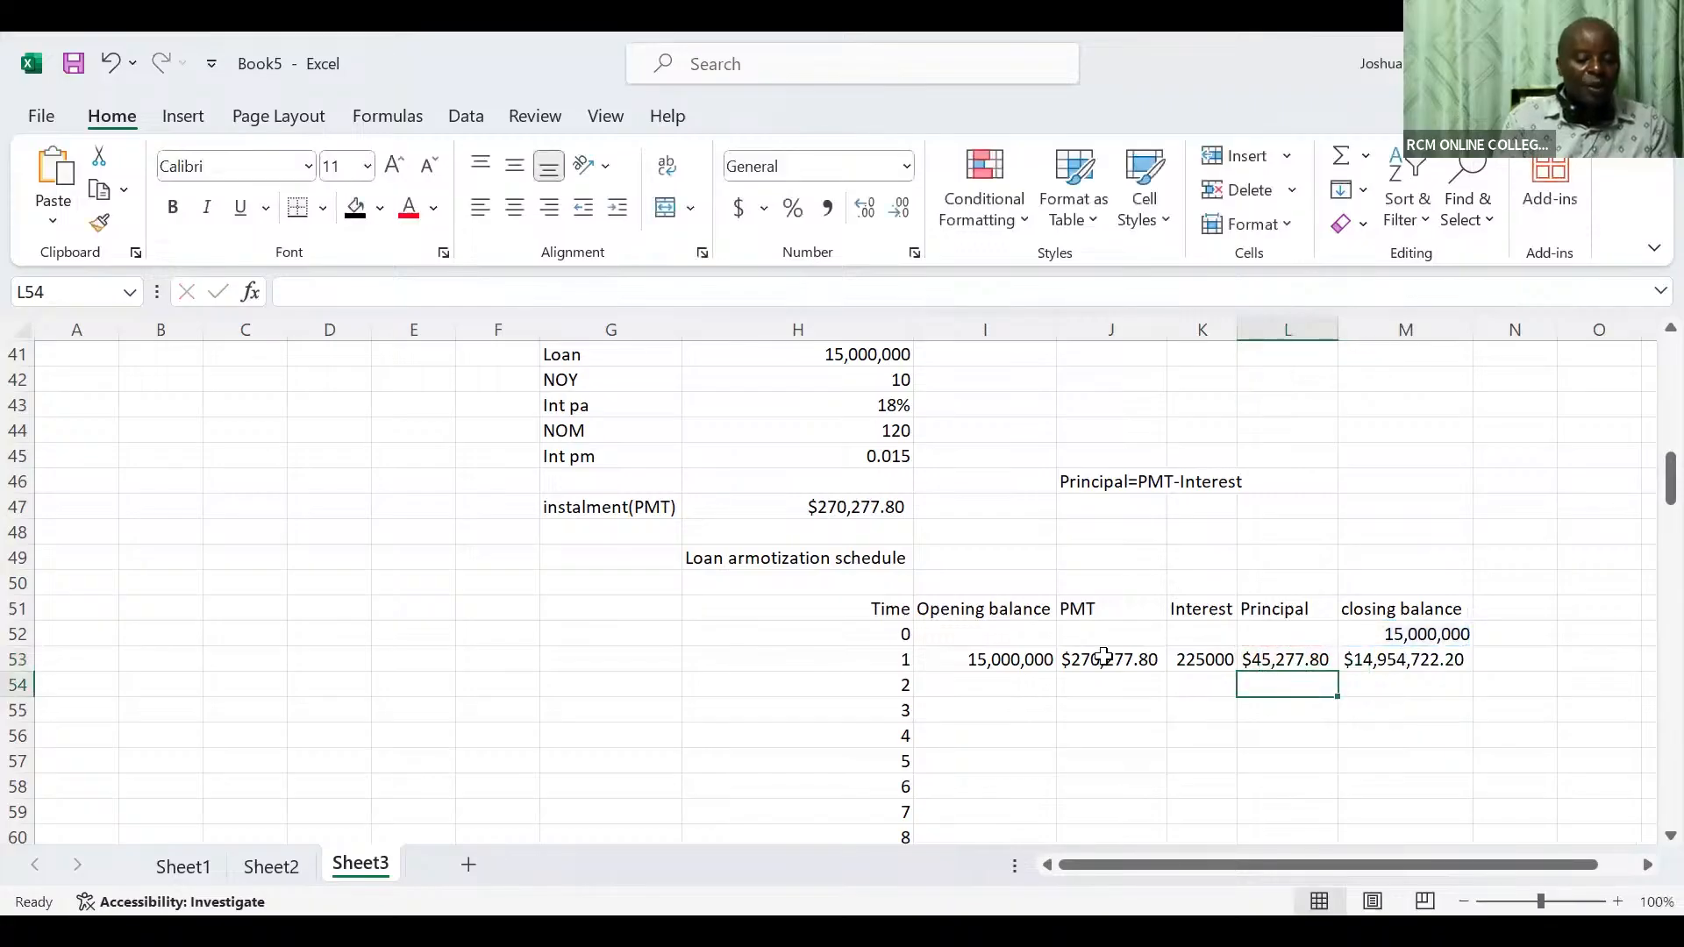
# Fill the period 1 formulas in I53:M53 down the schedule through period 120 in row 172 and go to the last closing balance
pyautogui.click(978, 659)
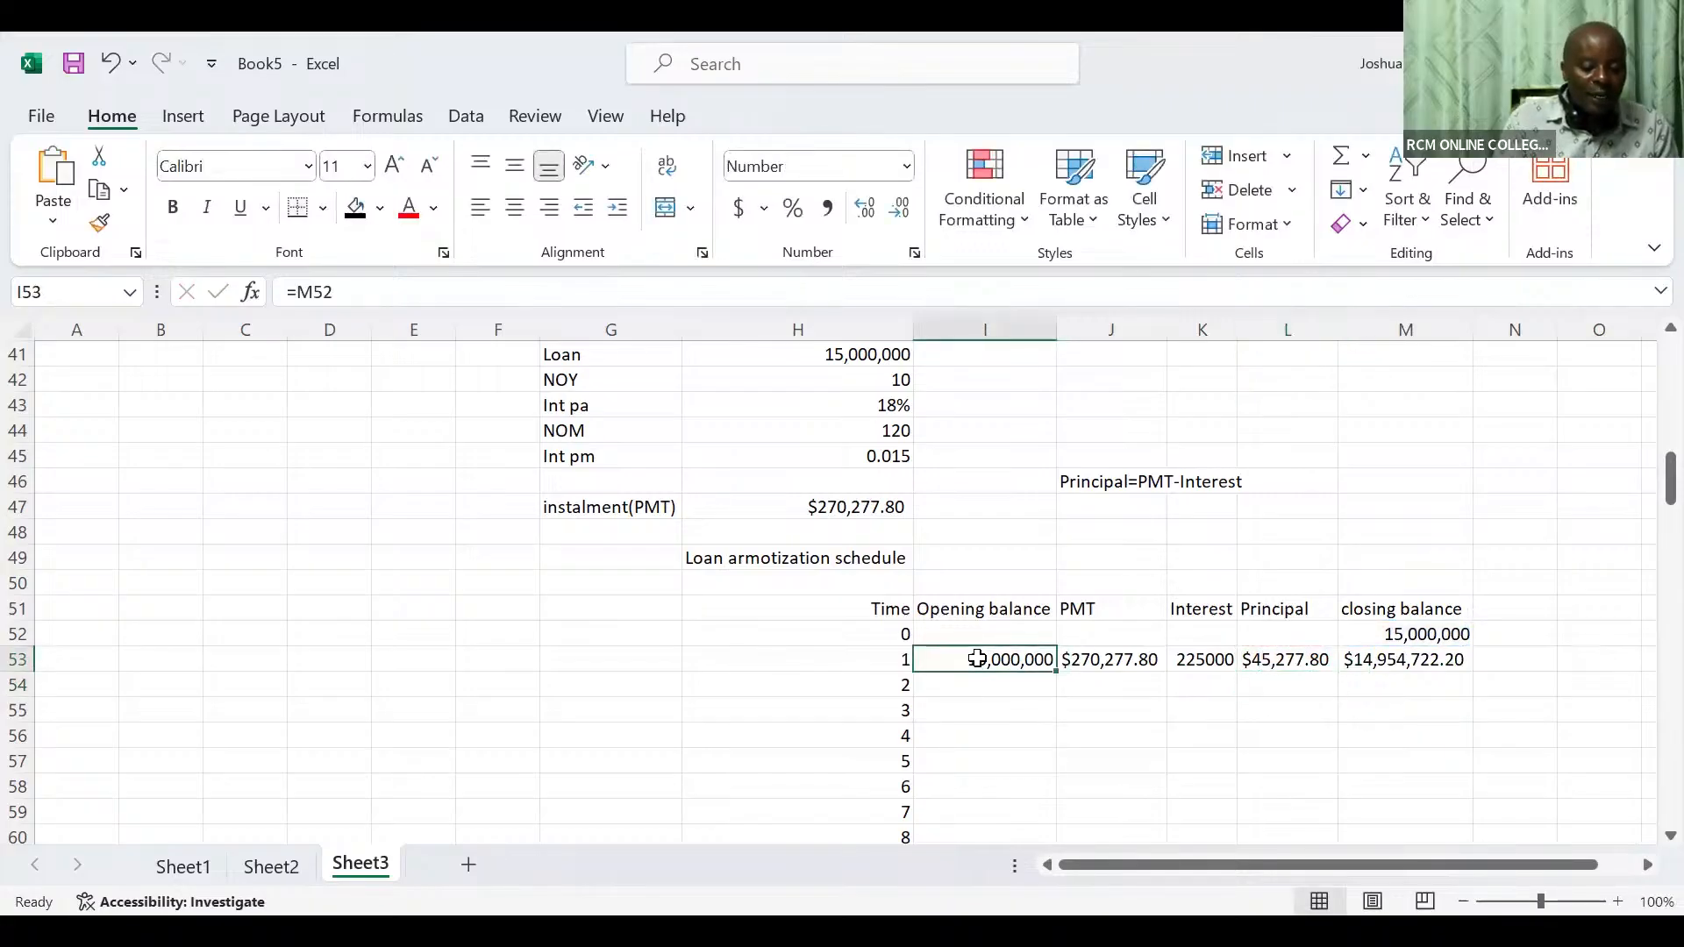
pyautogui.moveTo(1159, 664); pyautogui.dragTo(1375, 664)
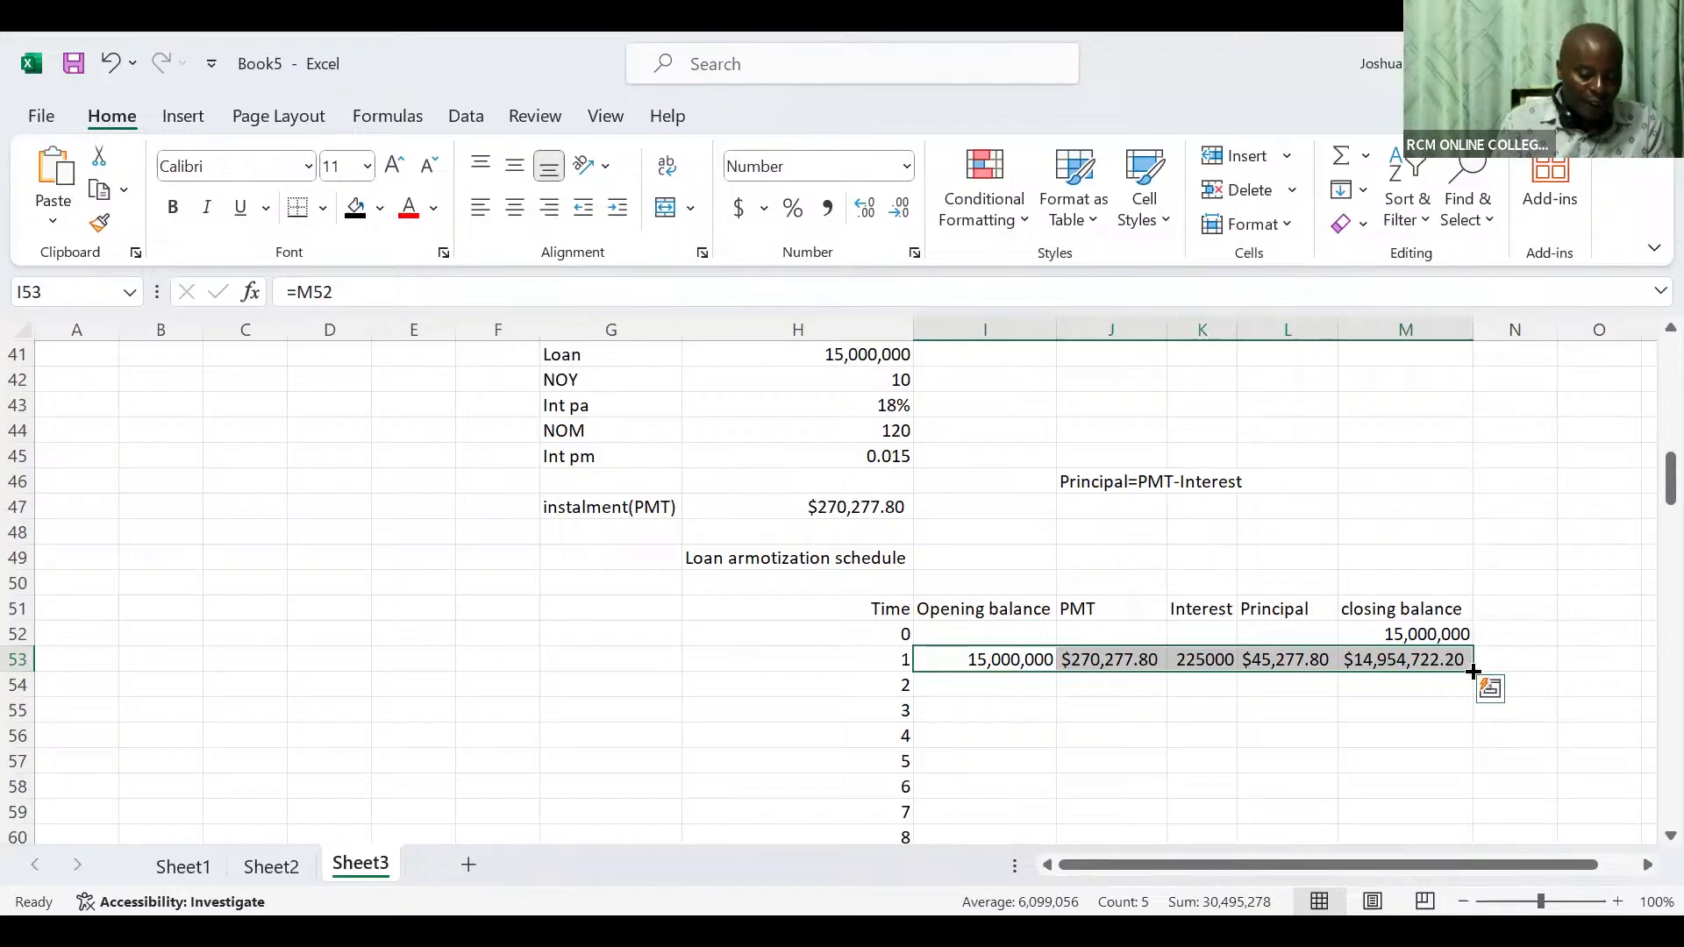
pyautogui.doubleClick(1472, 671)
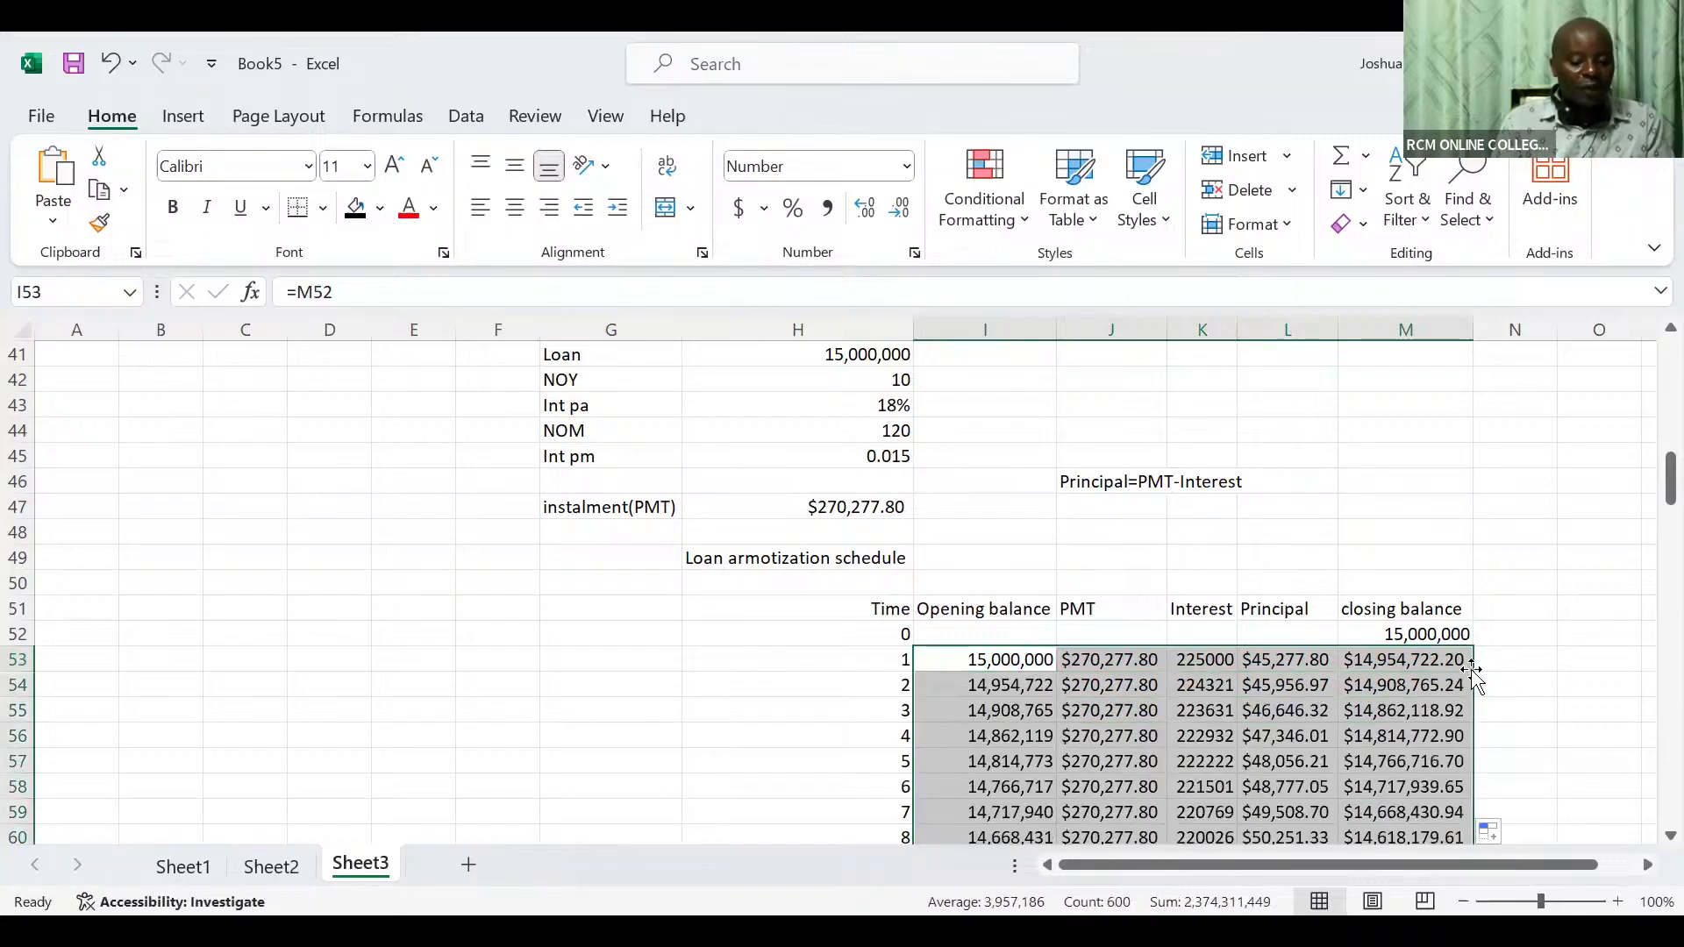
pyautogui.click(1419, 735)
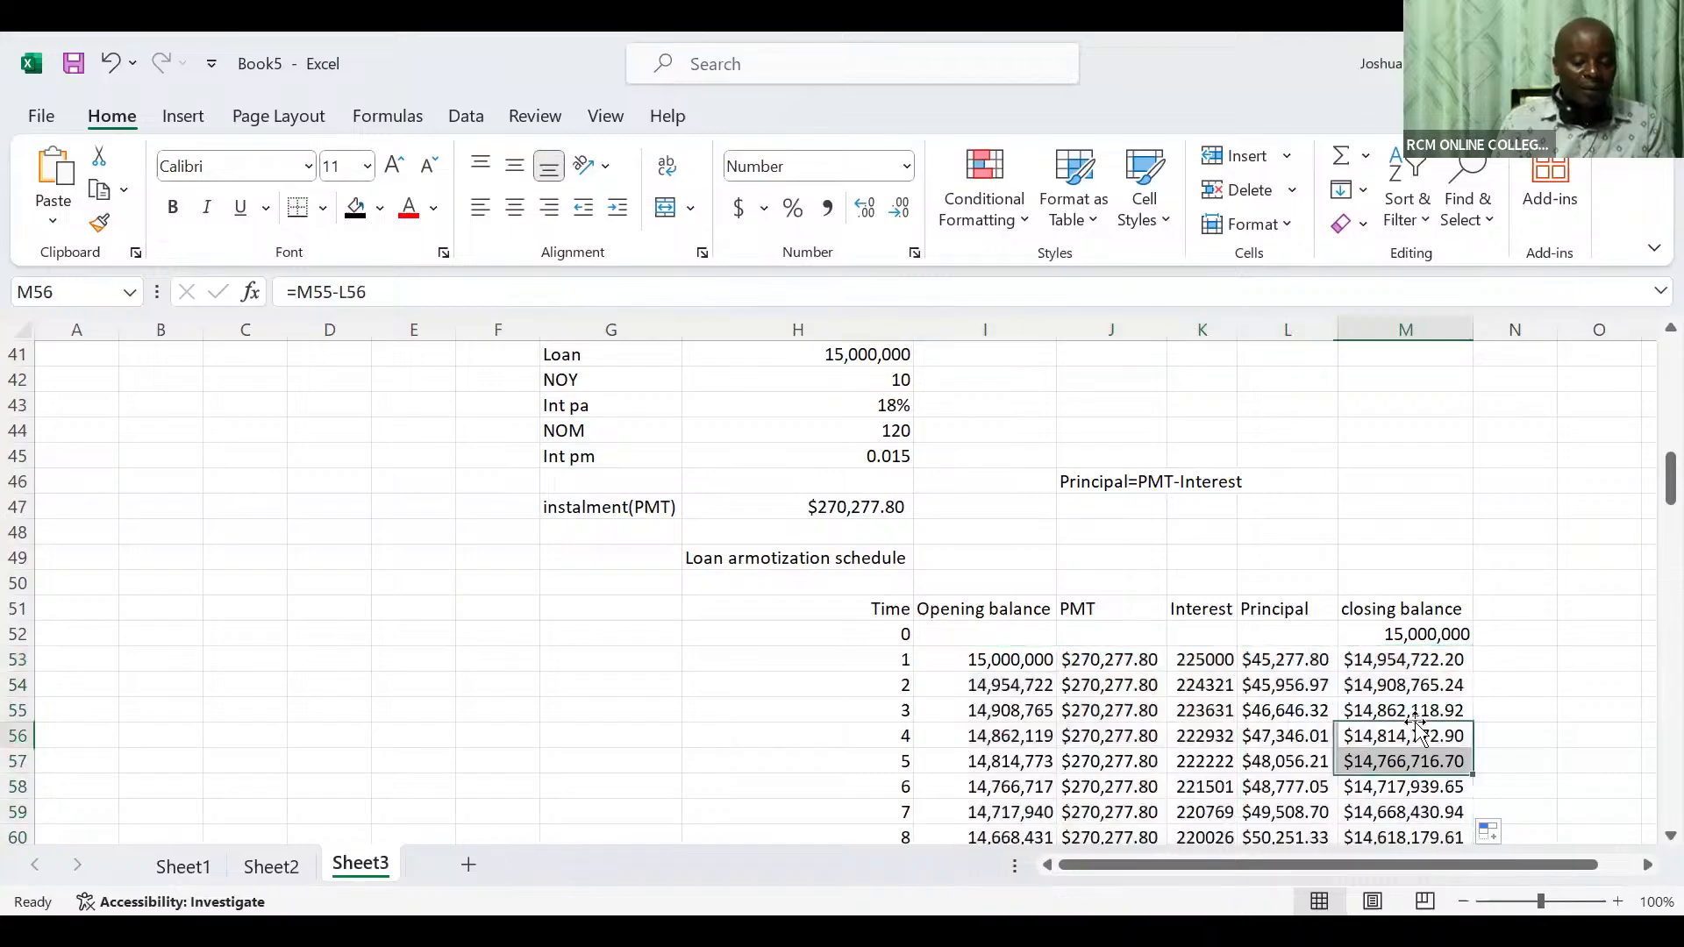
pyautogui.hotkey('ctrl', 'Down')
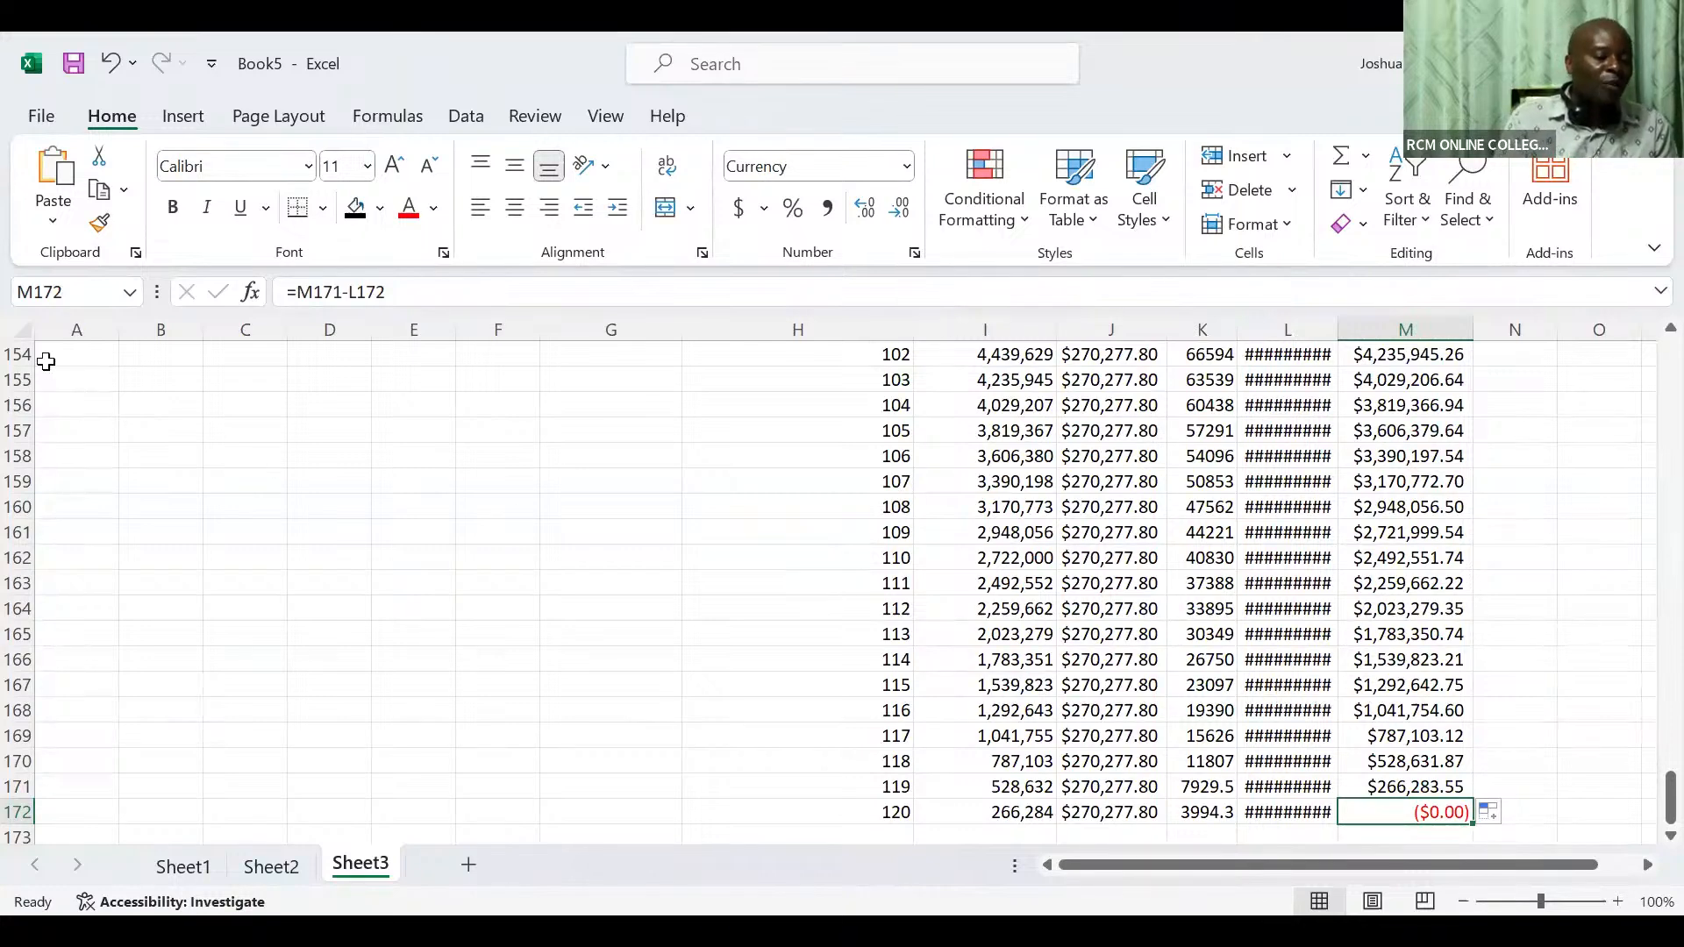
# AutoFit the width of all columns on the sheet to their contents
pyautogui.click(24, 330)
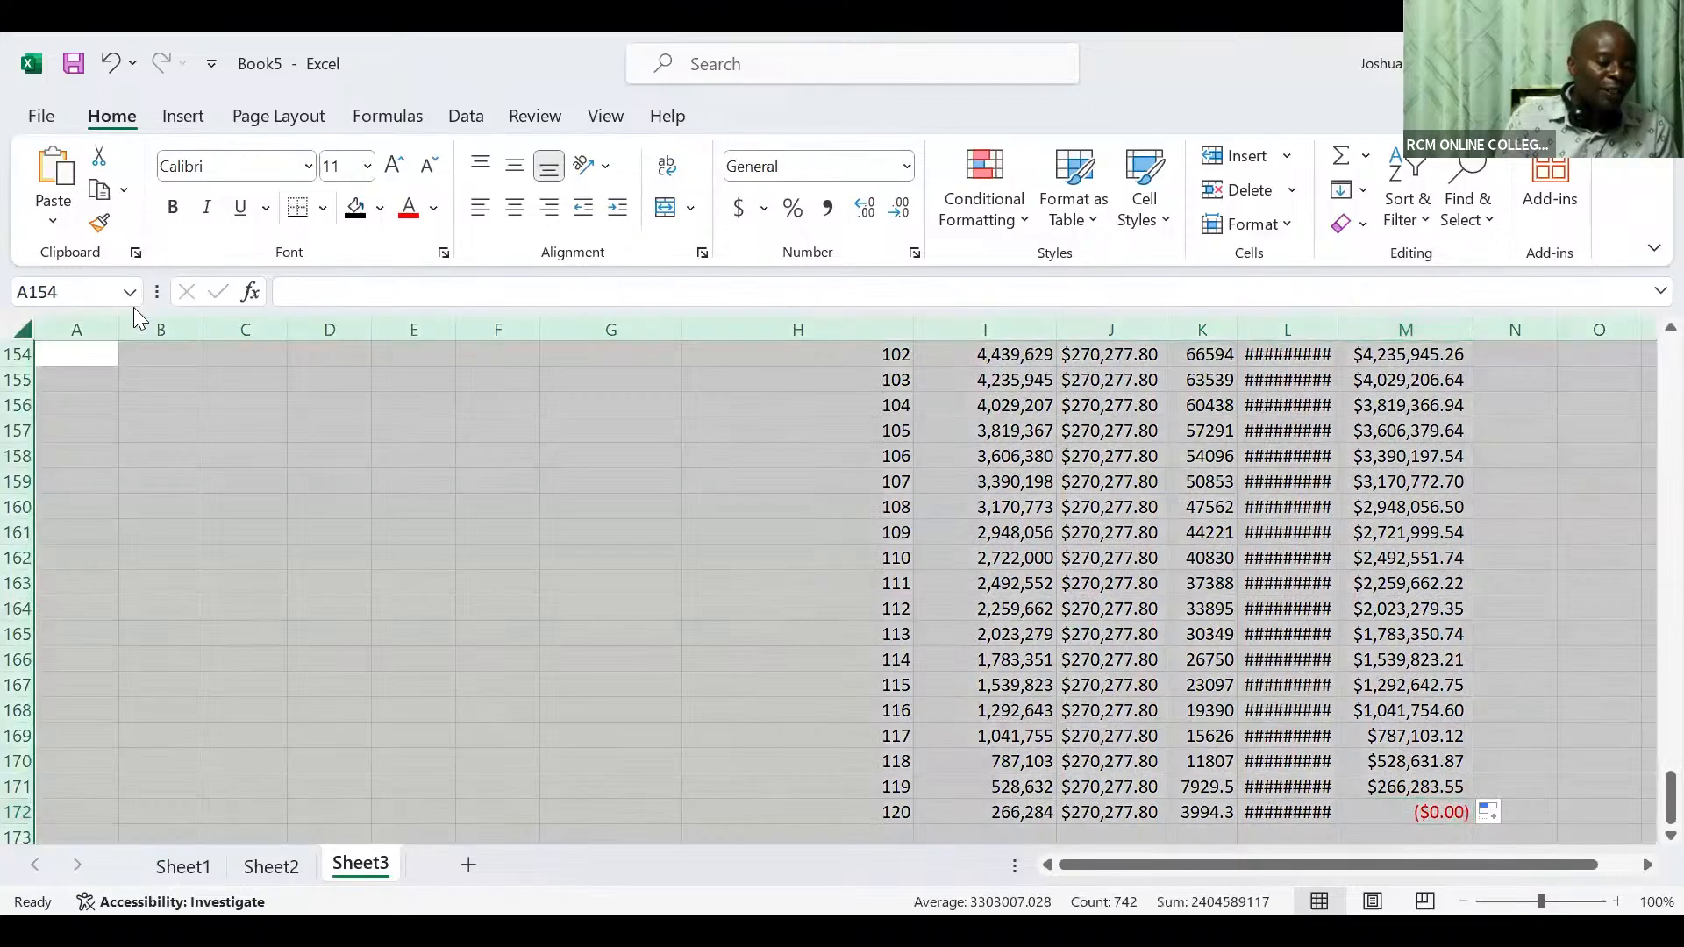
pyautogui.moveTo(204, 332); pyautogui.dragTo(206, 332)
pyautogui.doubleClick(206, 332)
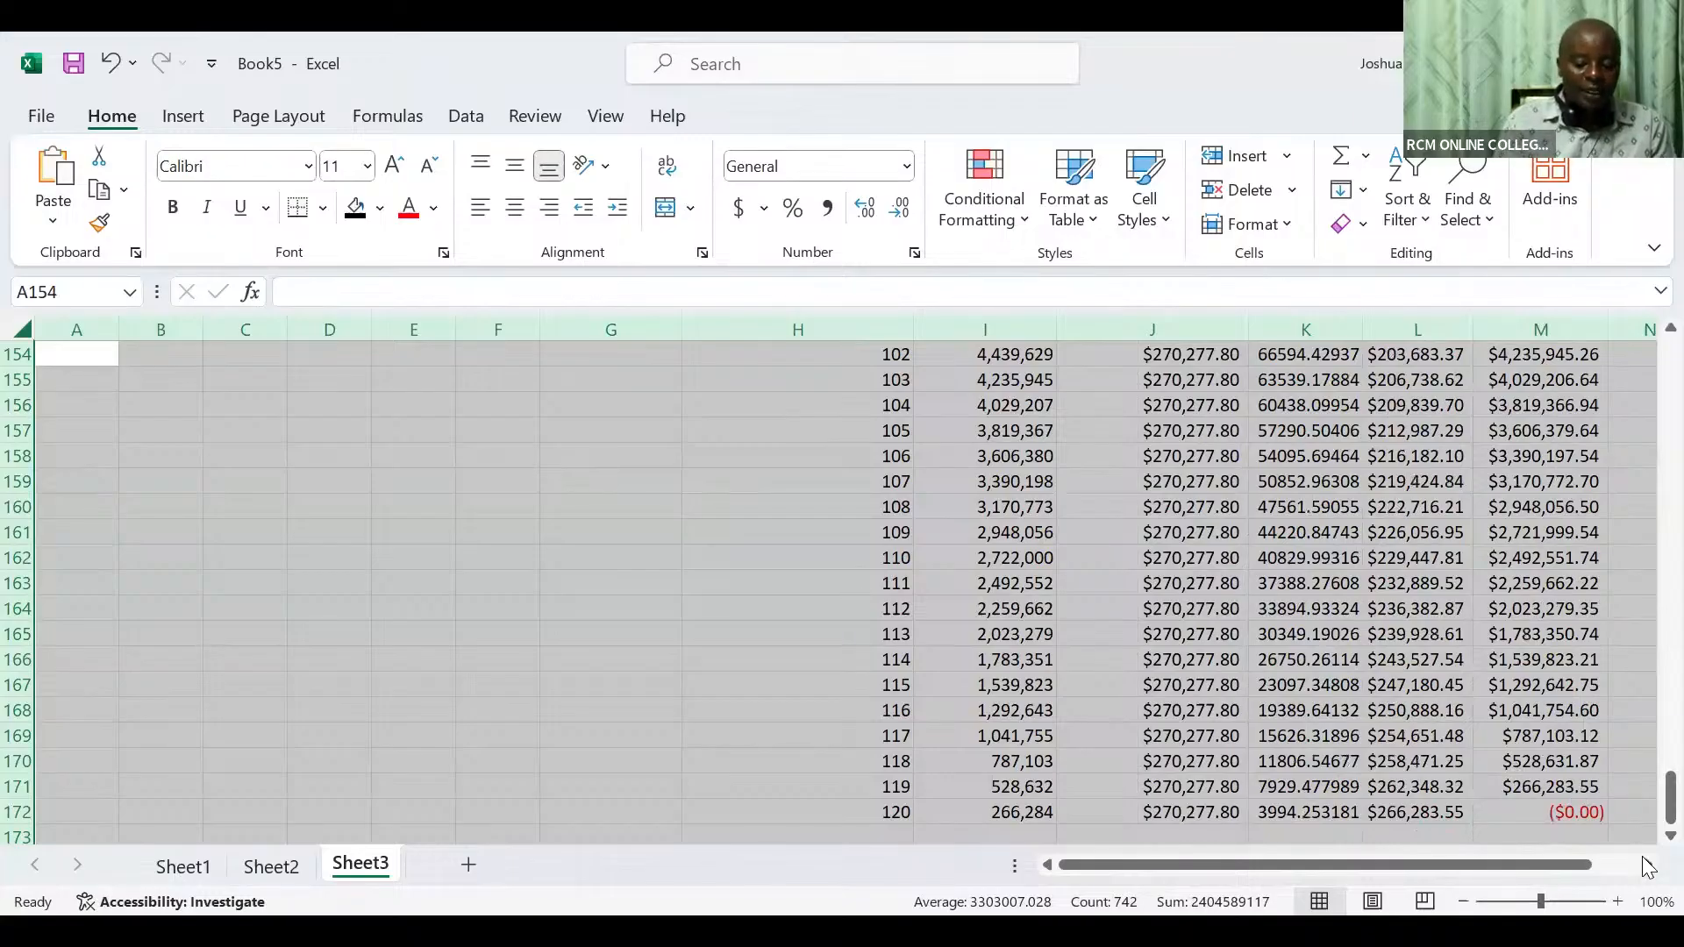
# Freeze the panes above row 52, keeping the schedule headings in row 51 on screen while scrolling
pyautogui.doubleClick(1647, 865)
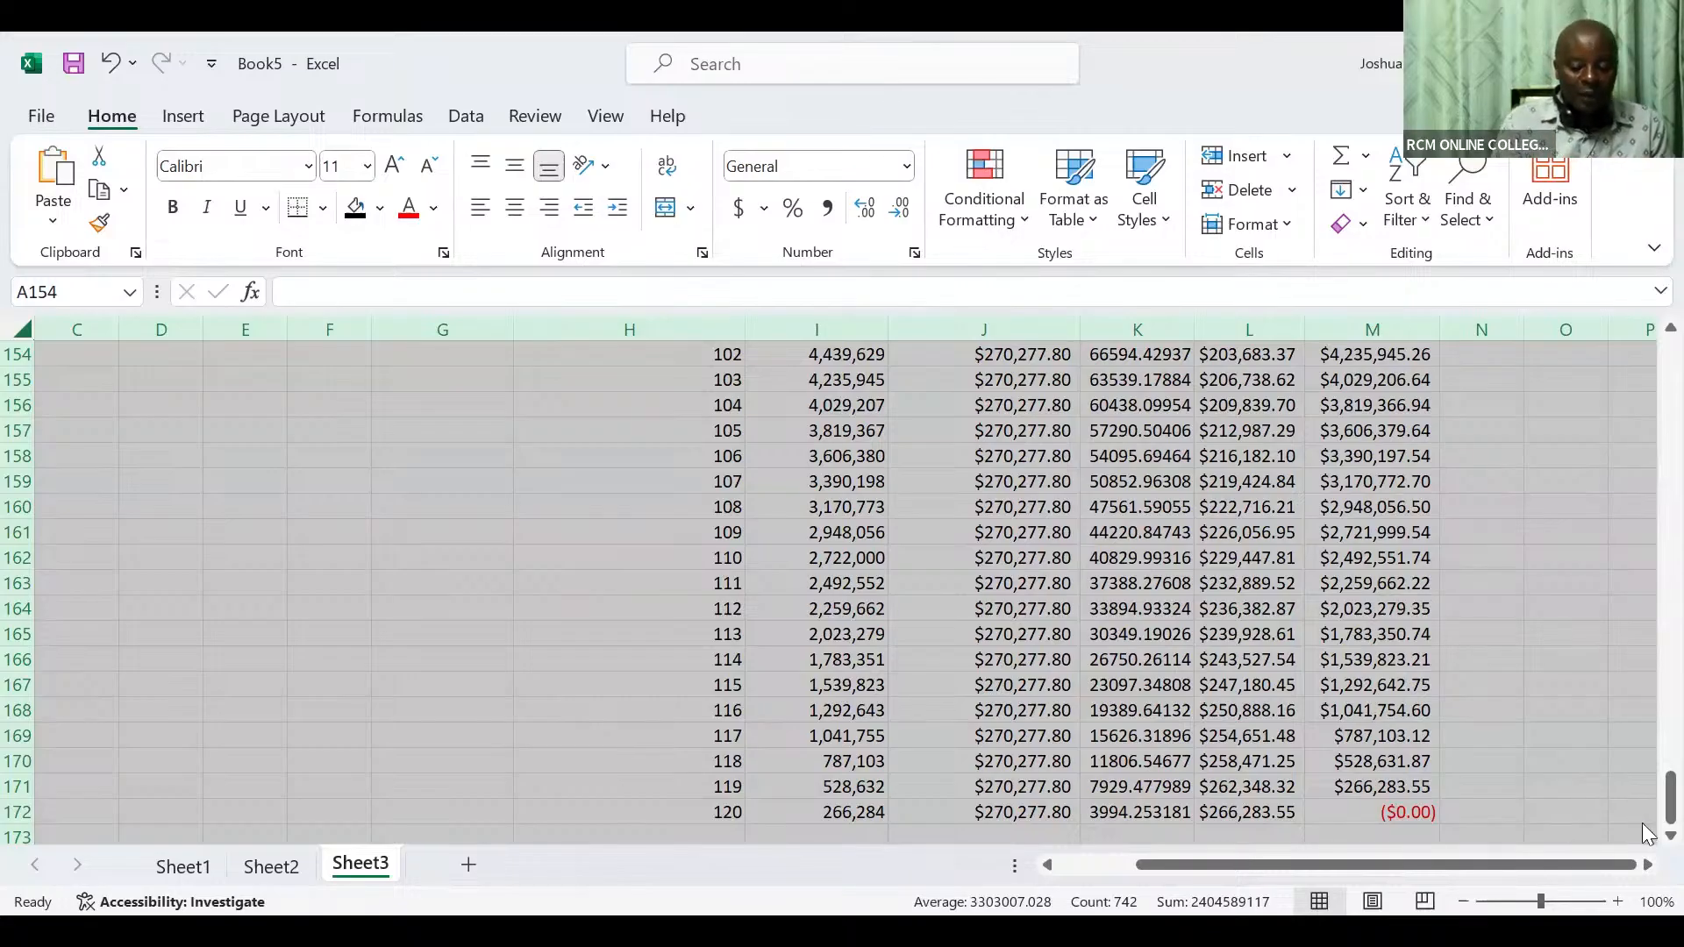
pyautogui.moveTo(1670, 802); pyautogui.dragTo(1644, 483)
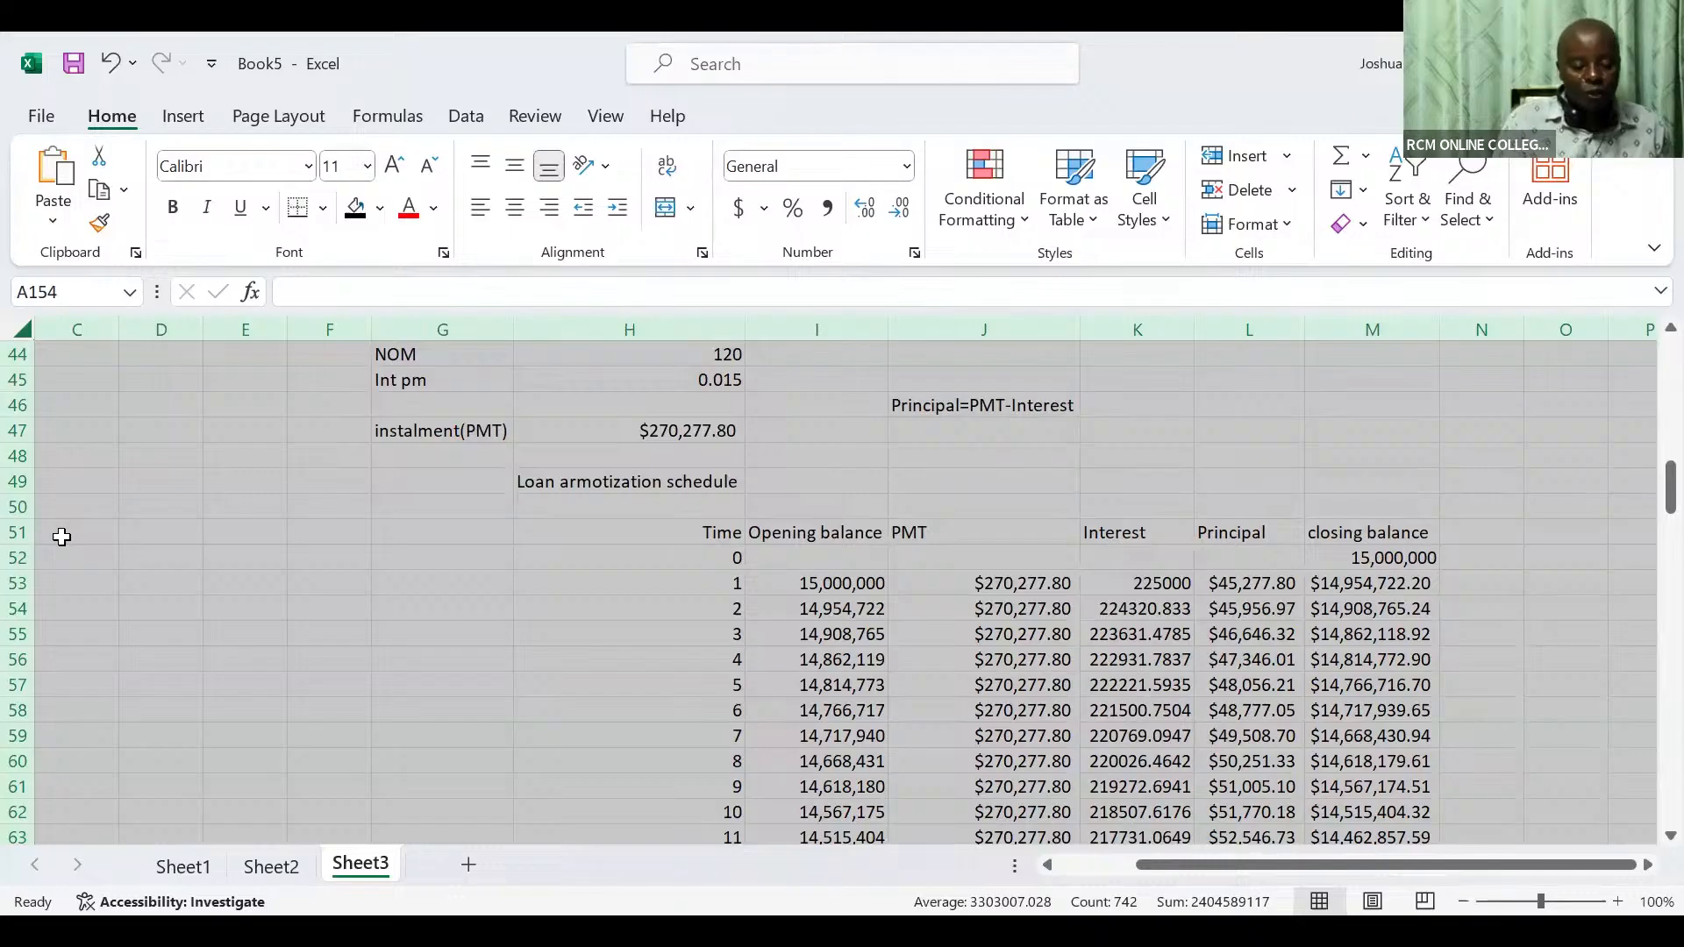
pyautogui.click(20, 558)
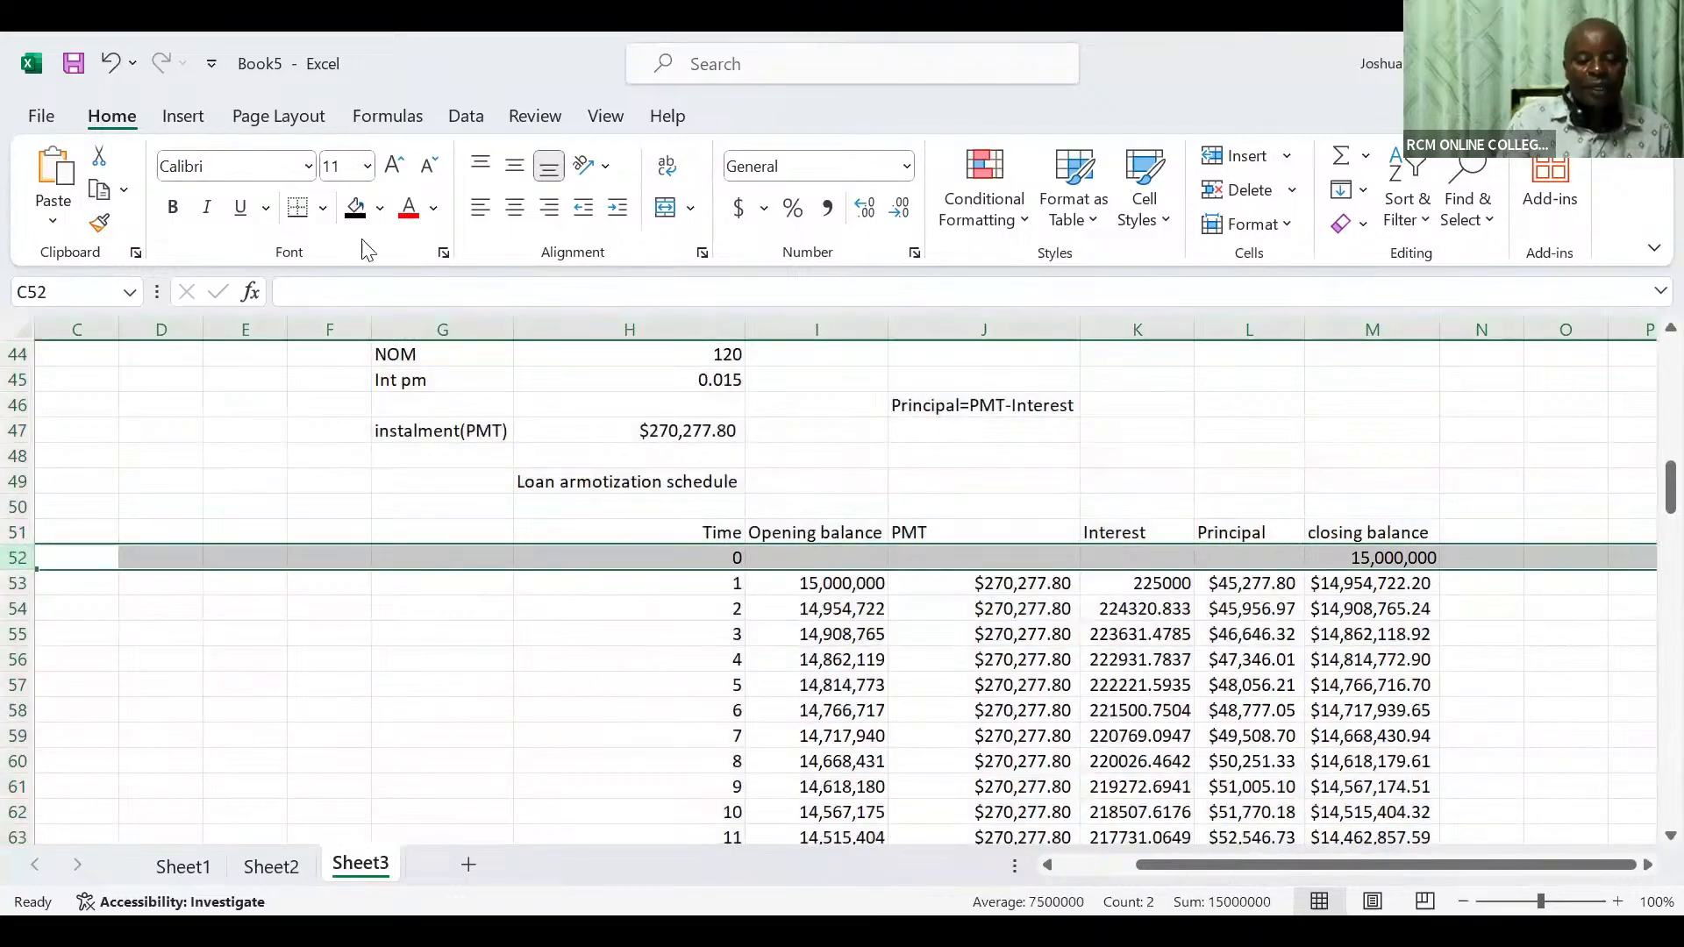
pyautogui.click(605, 117)
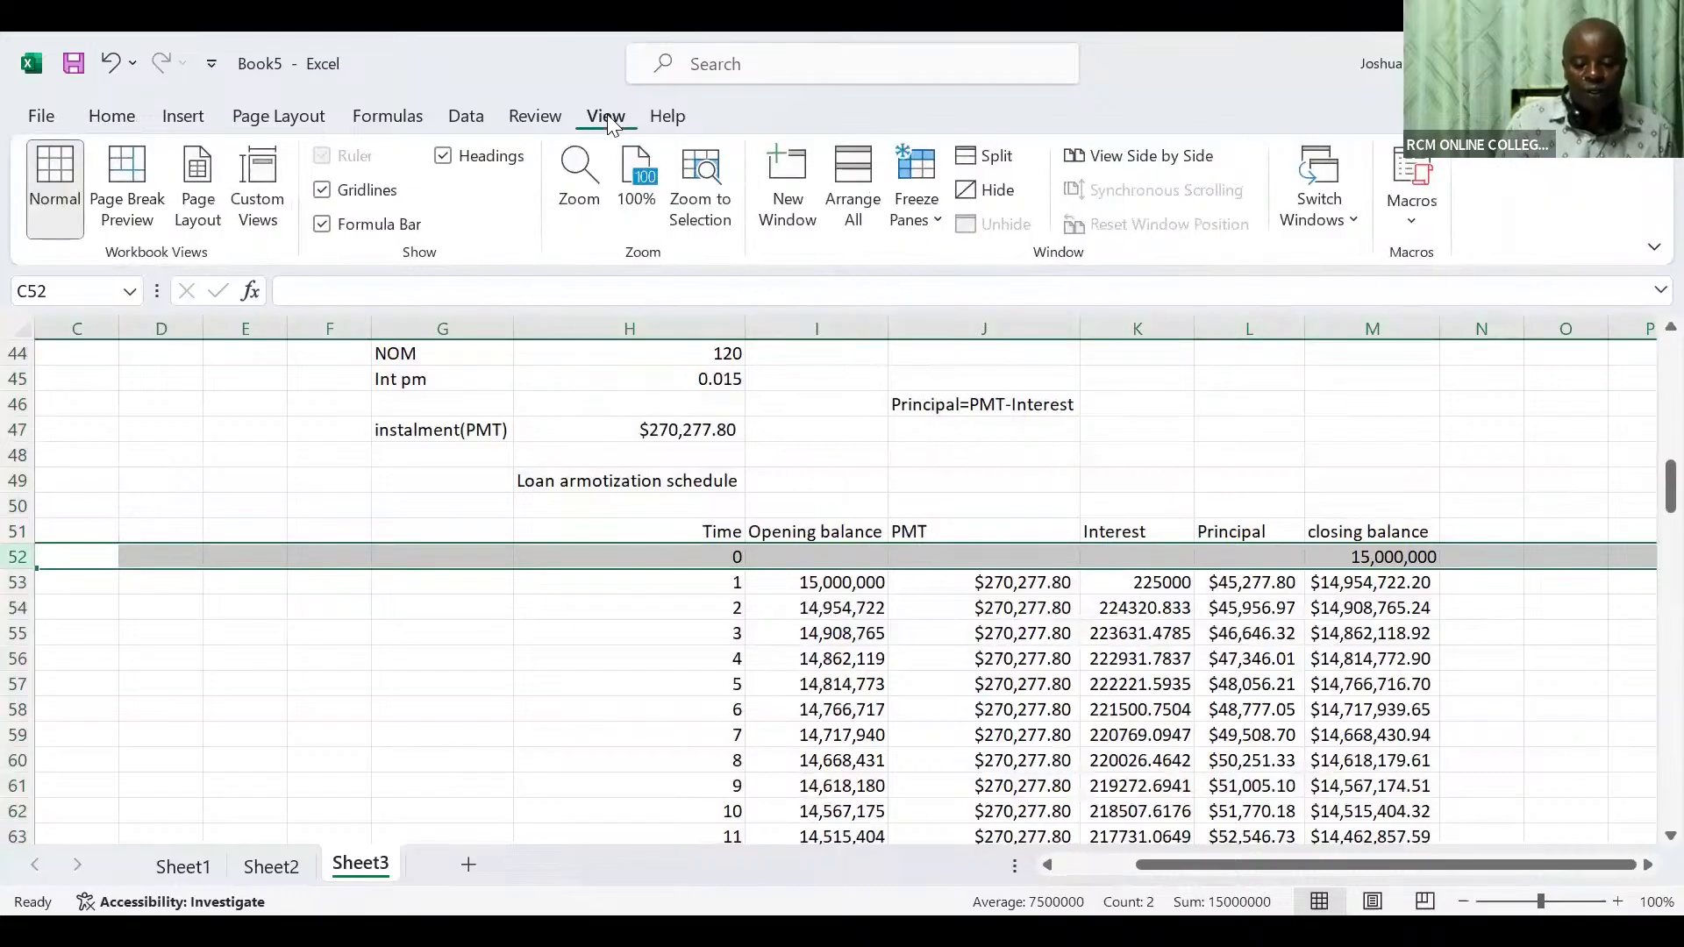
pyautogui.click(912, 178)
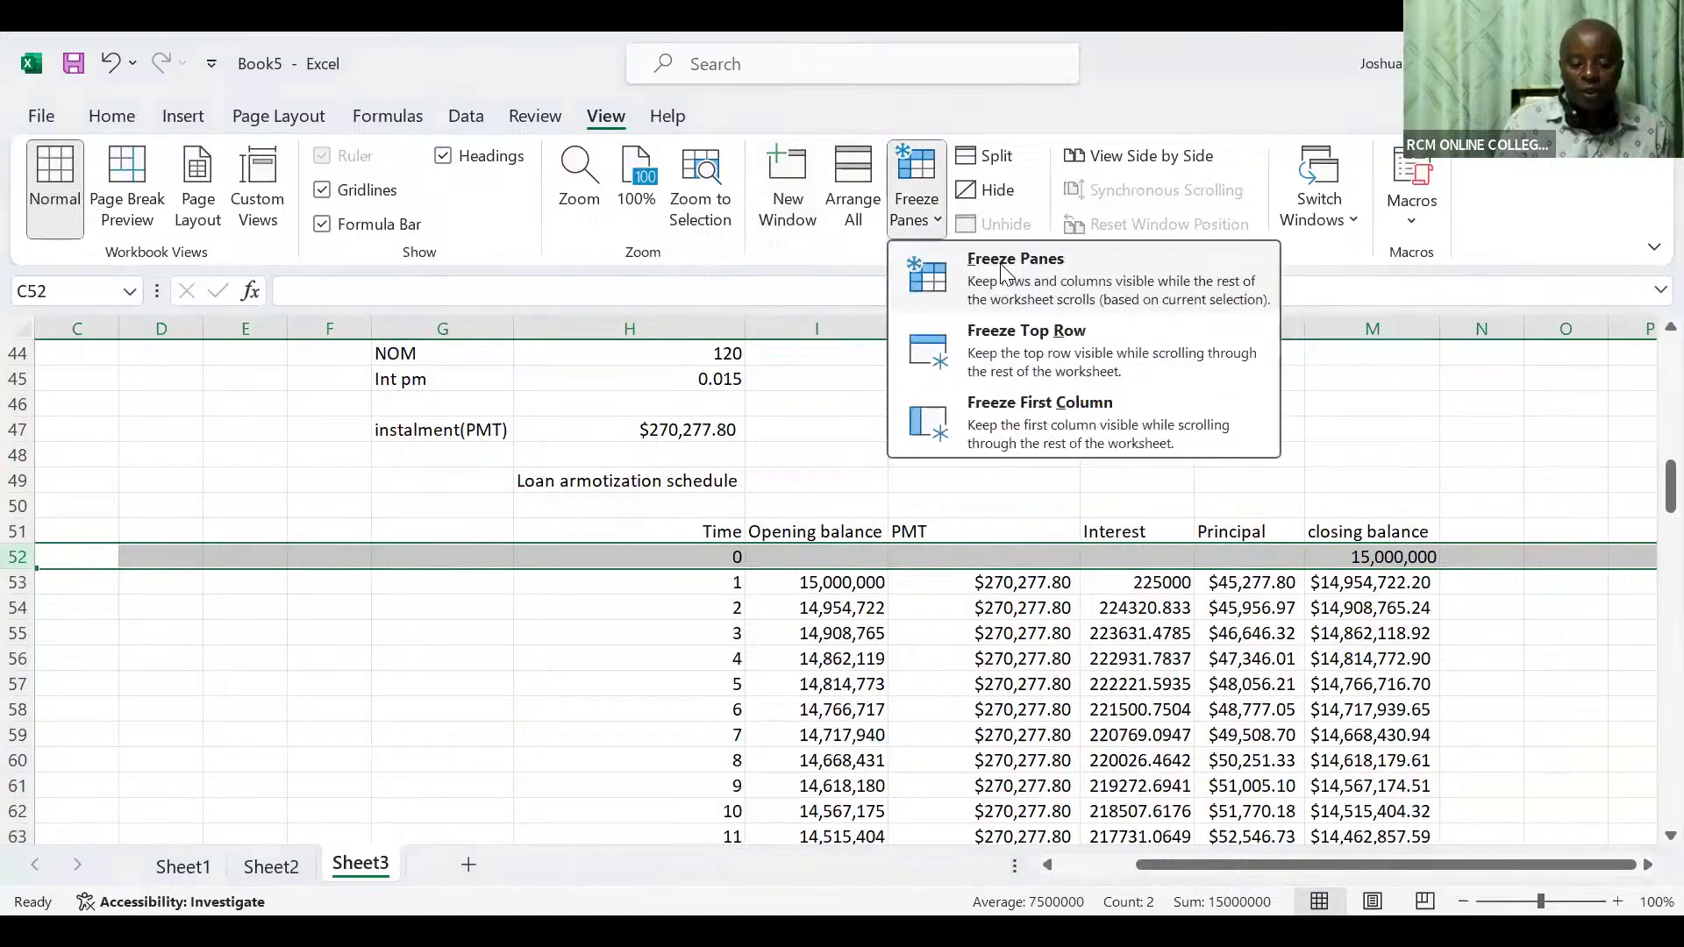
pyautogui.click(1000, 263)
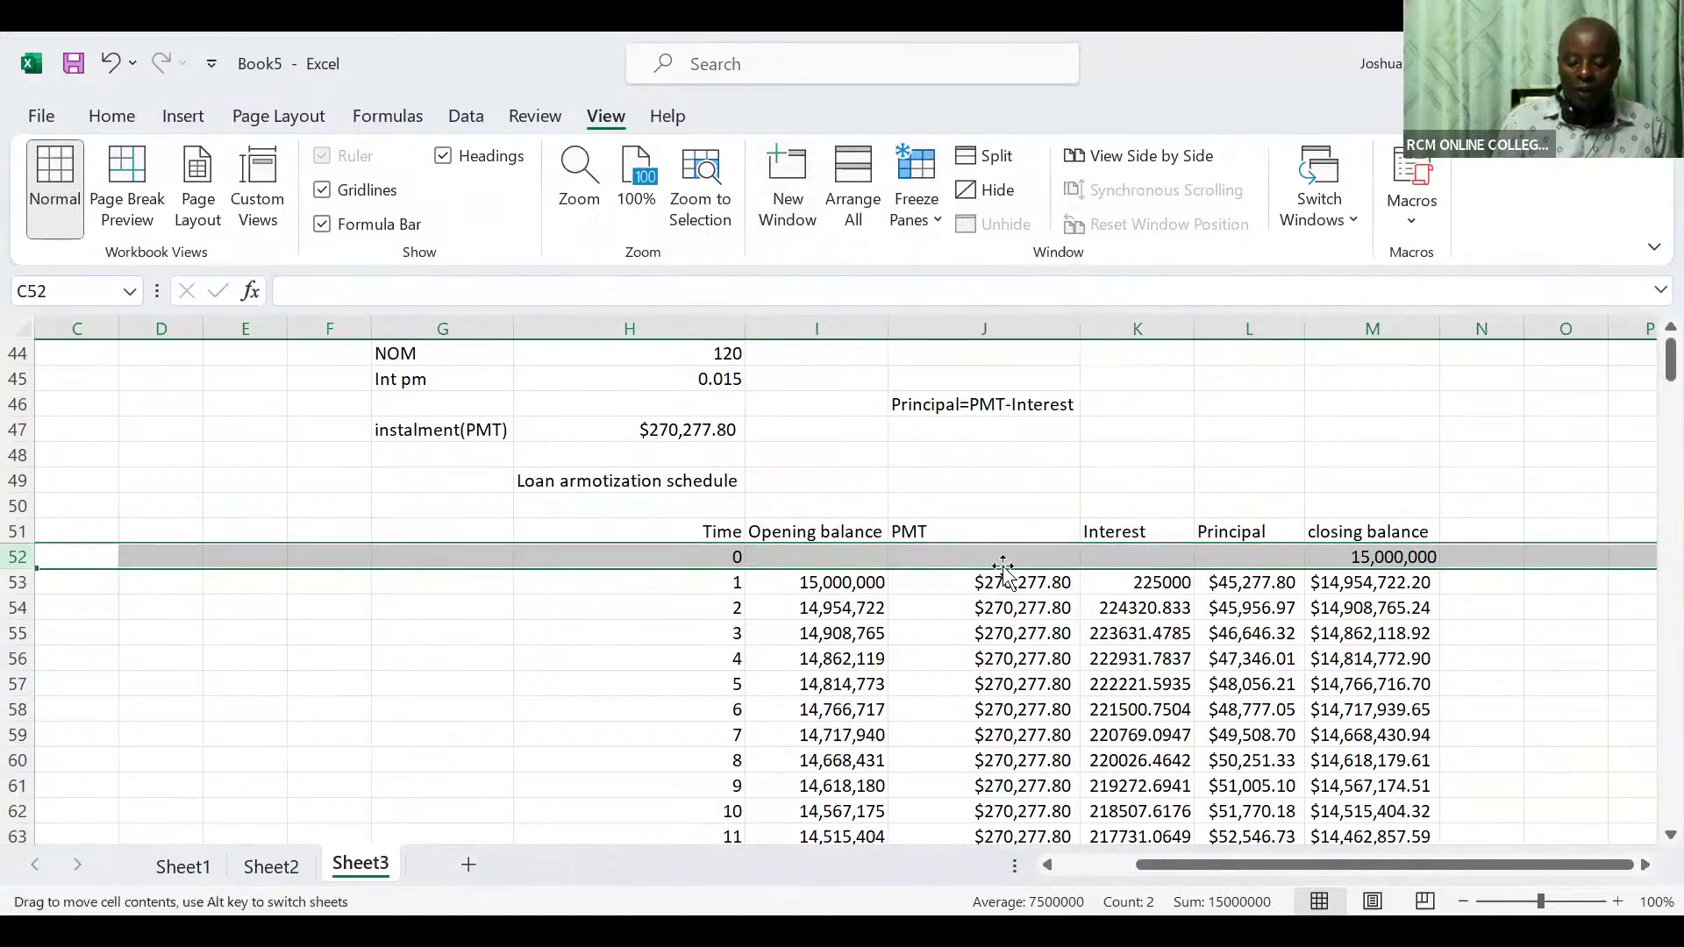
# Review the schedule rows beneath the frozen headings, down to the balances of period 120
pyautogui.press('Down')
pyautogui.press('Down')
pyautogui.press('Down')
pyautogui.press('Down')
pyautogui.press('Down')
pyautogui.press('Down')
pyautogui.press('Down')
pyautogui.press('Down')
pyautogui.press('Down')
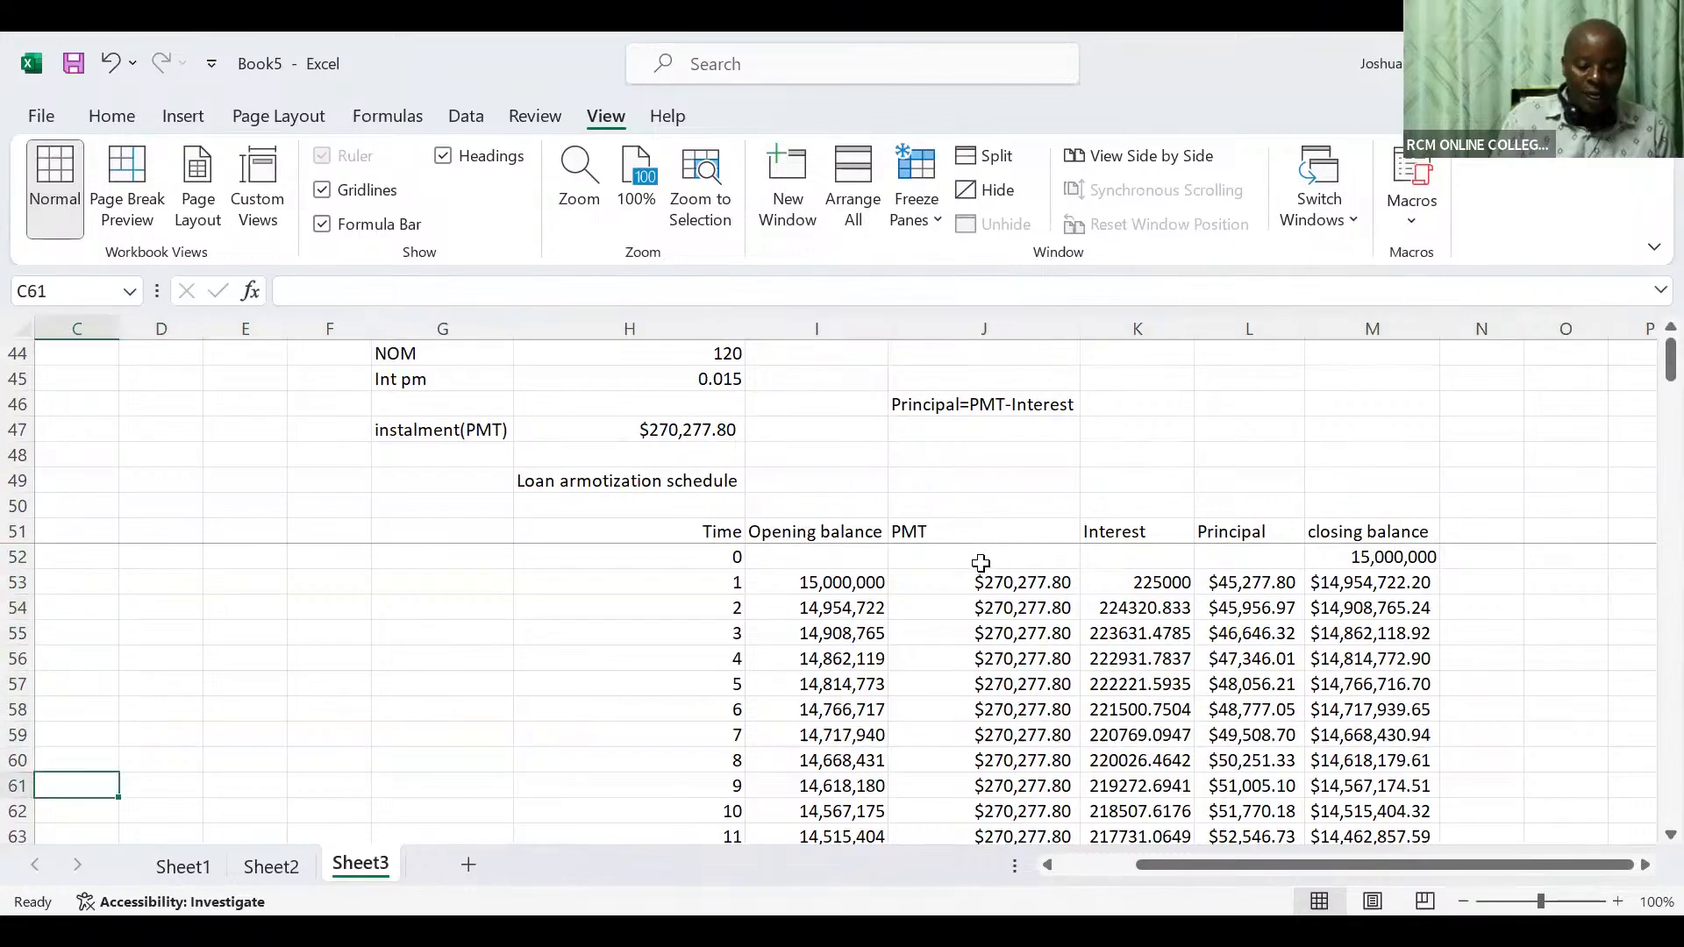
pyautogui.press('Down')
pyautogui.press('Down')
pyautogui.press('Down')
pyautogui.press('Down')
pyautogui.press('Down')
pyautogui.press('Down')
pyautogui.press('Down')
pyautogui.press('Down')
pyautogui.press('Down')
pyautogui.press('Down')
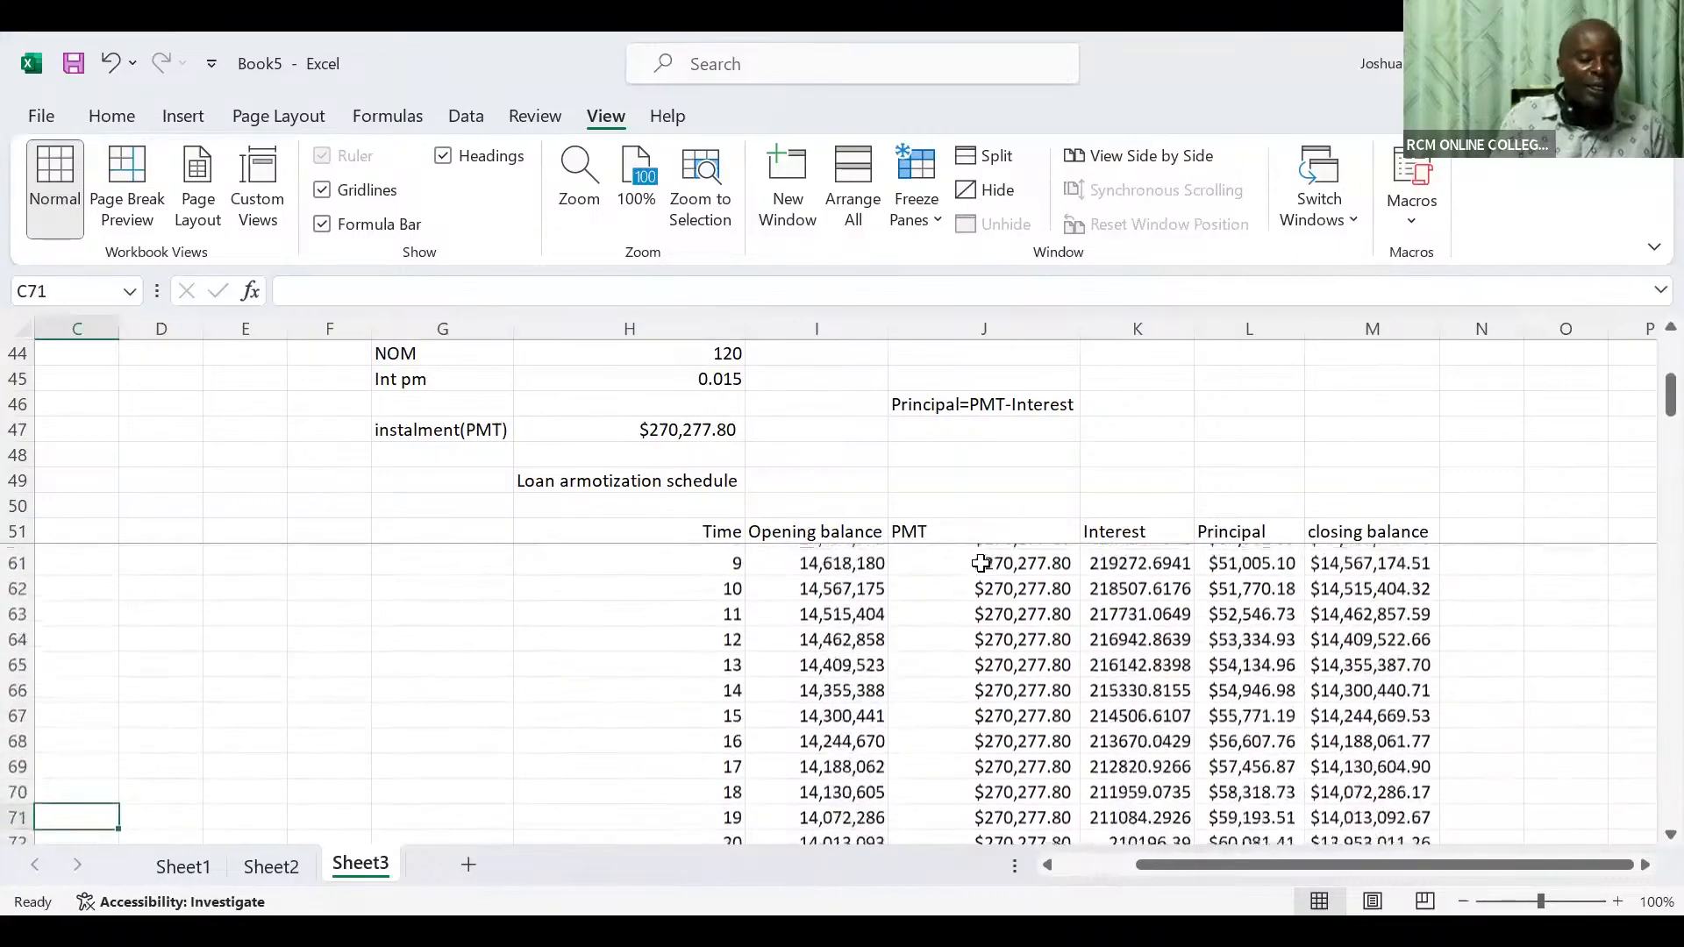
pyautogui.press('Down')
pyautogui.press('Down')
pyautogui.press('Down')
pyautogui.press('Down')
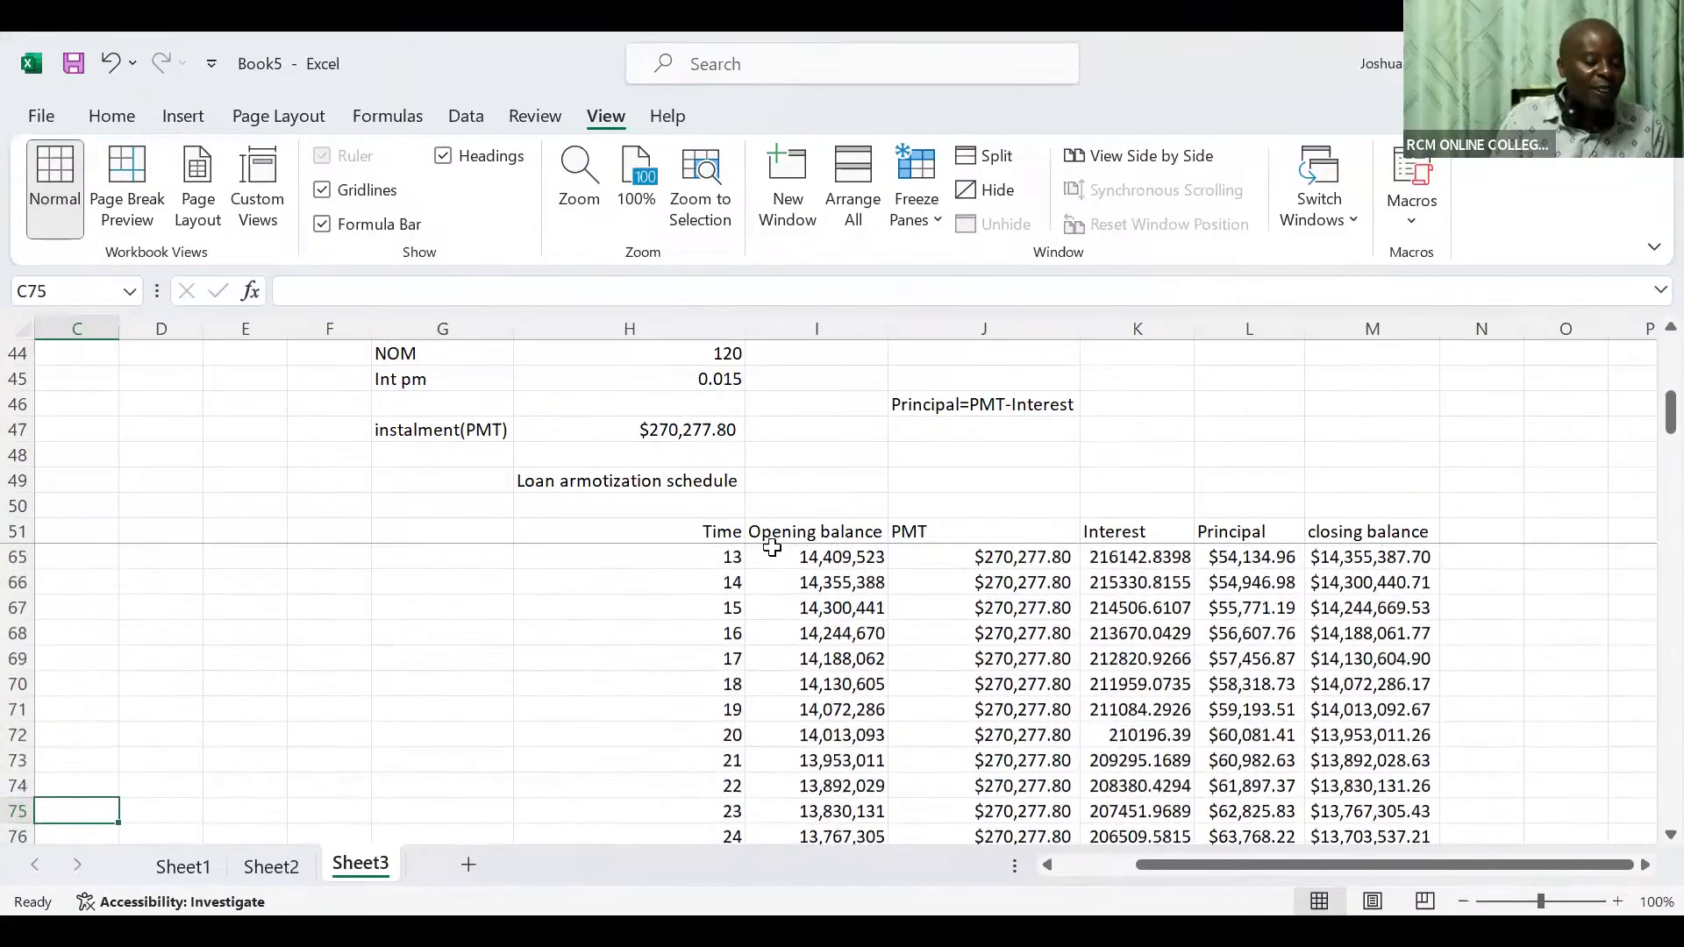
pyautogui.click(779, 533)
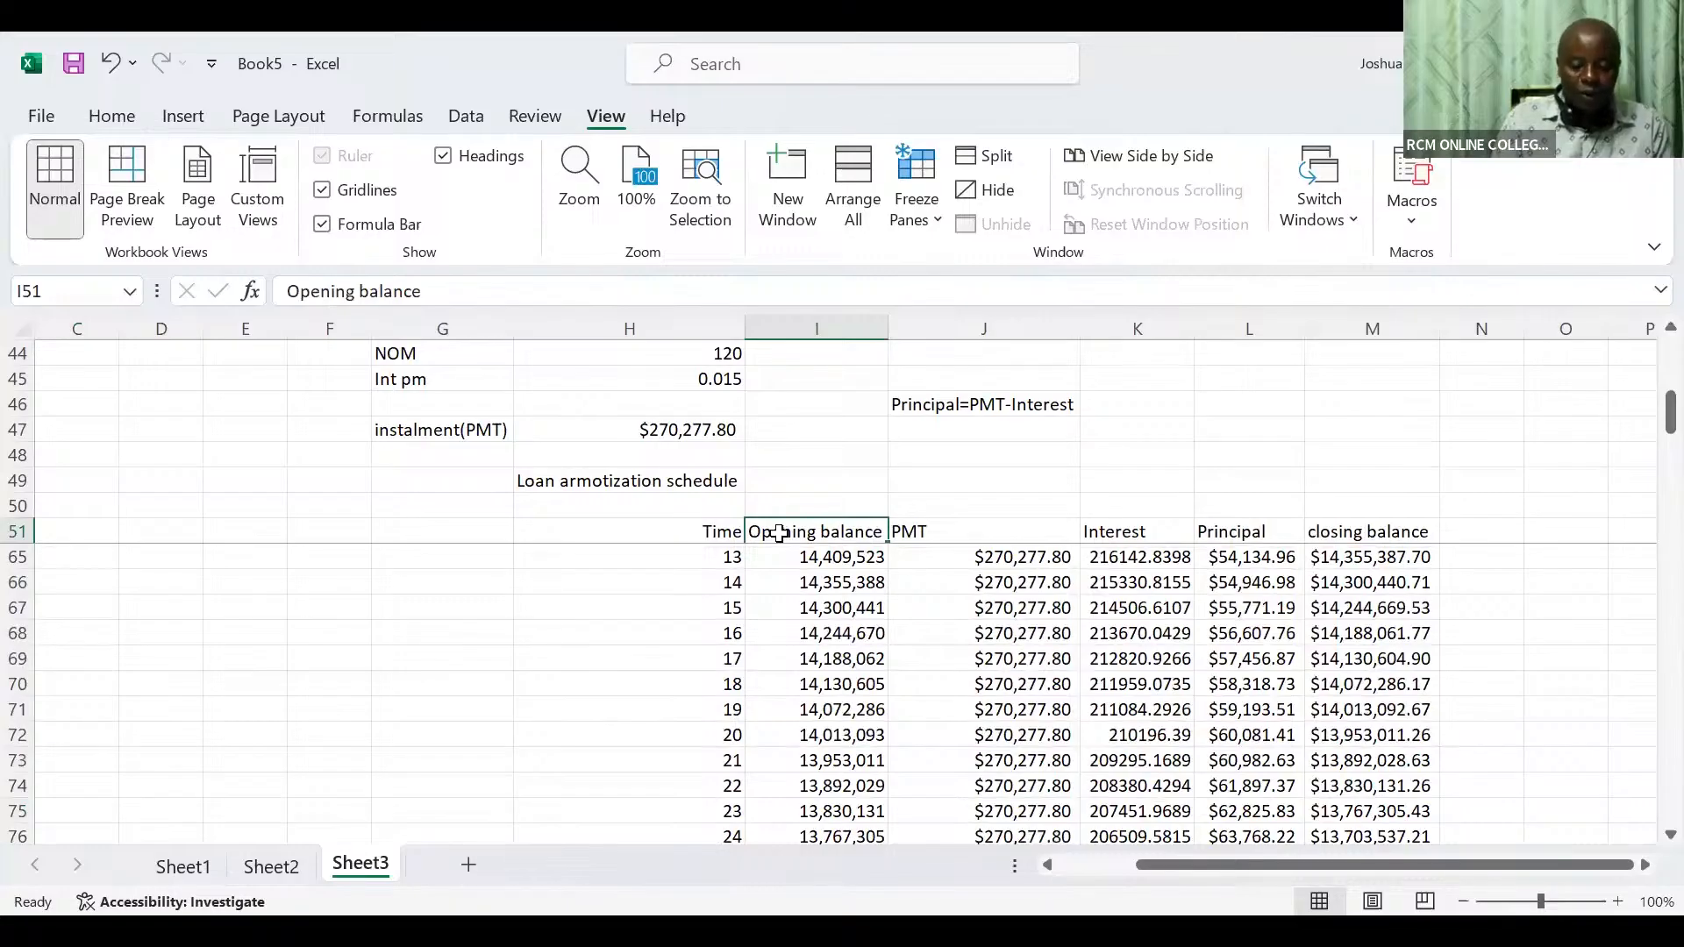
pyautogui.press('Down')
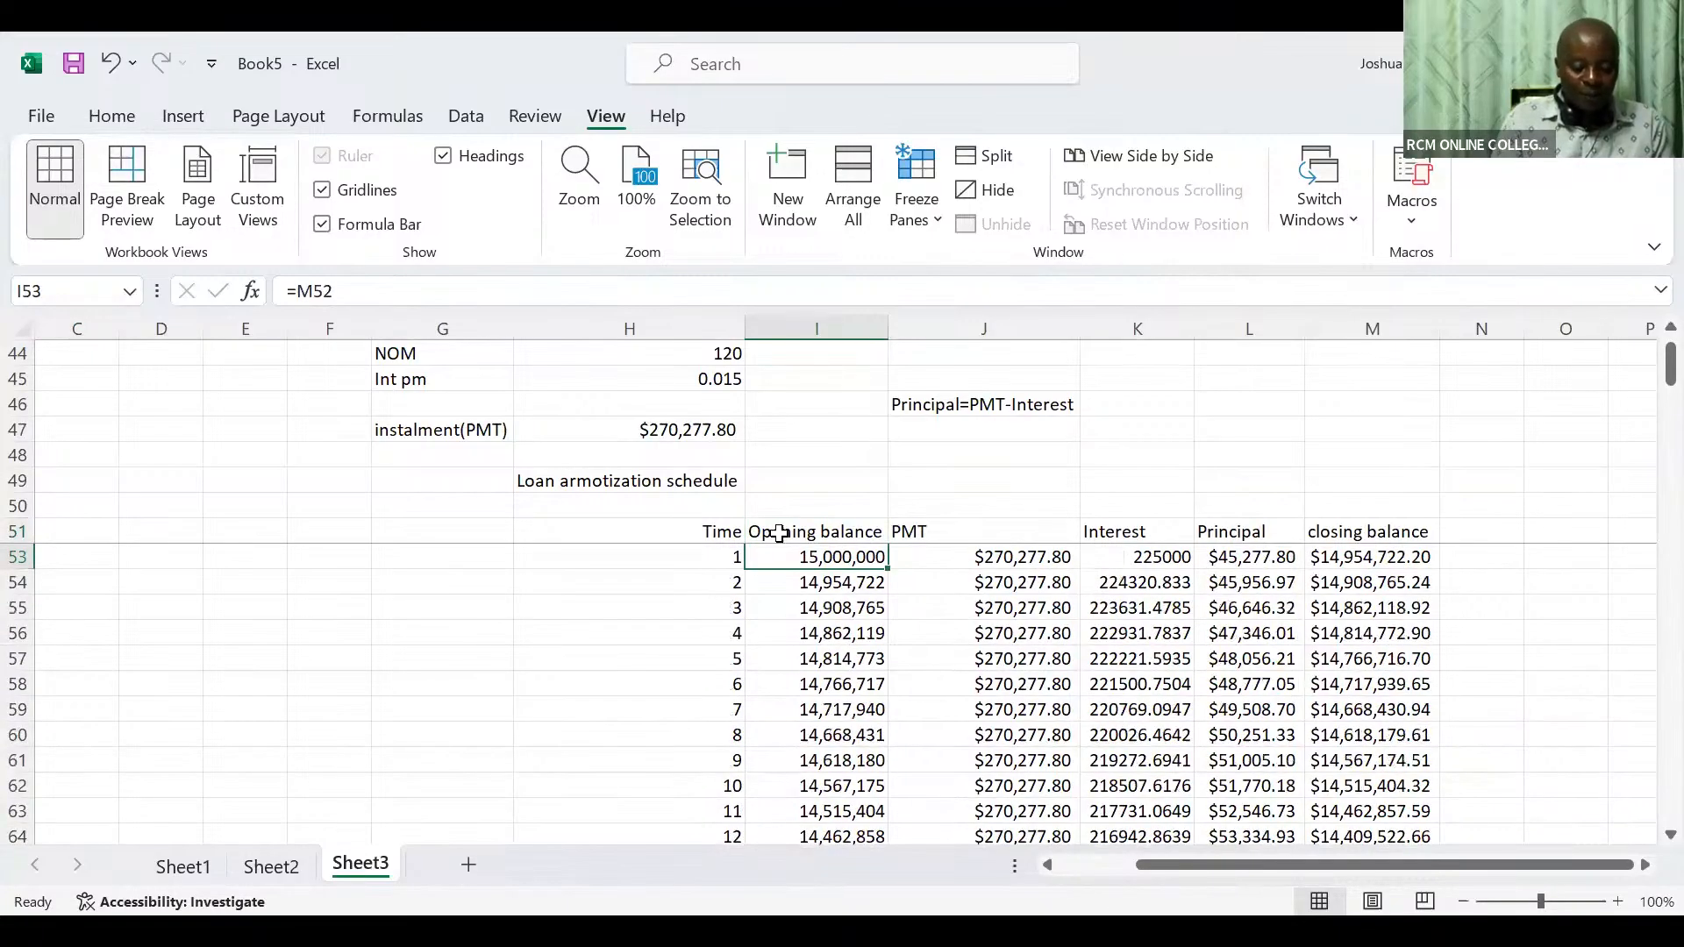
pyautogui.hotkey('ctrl', 'Down')
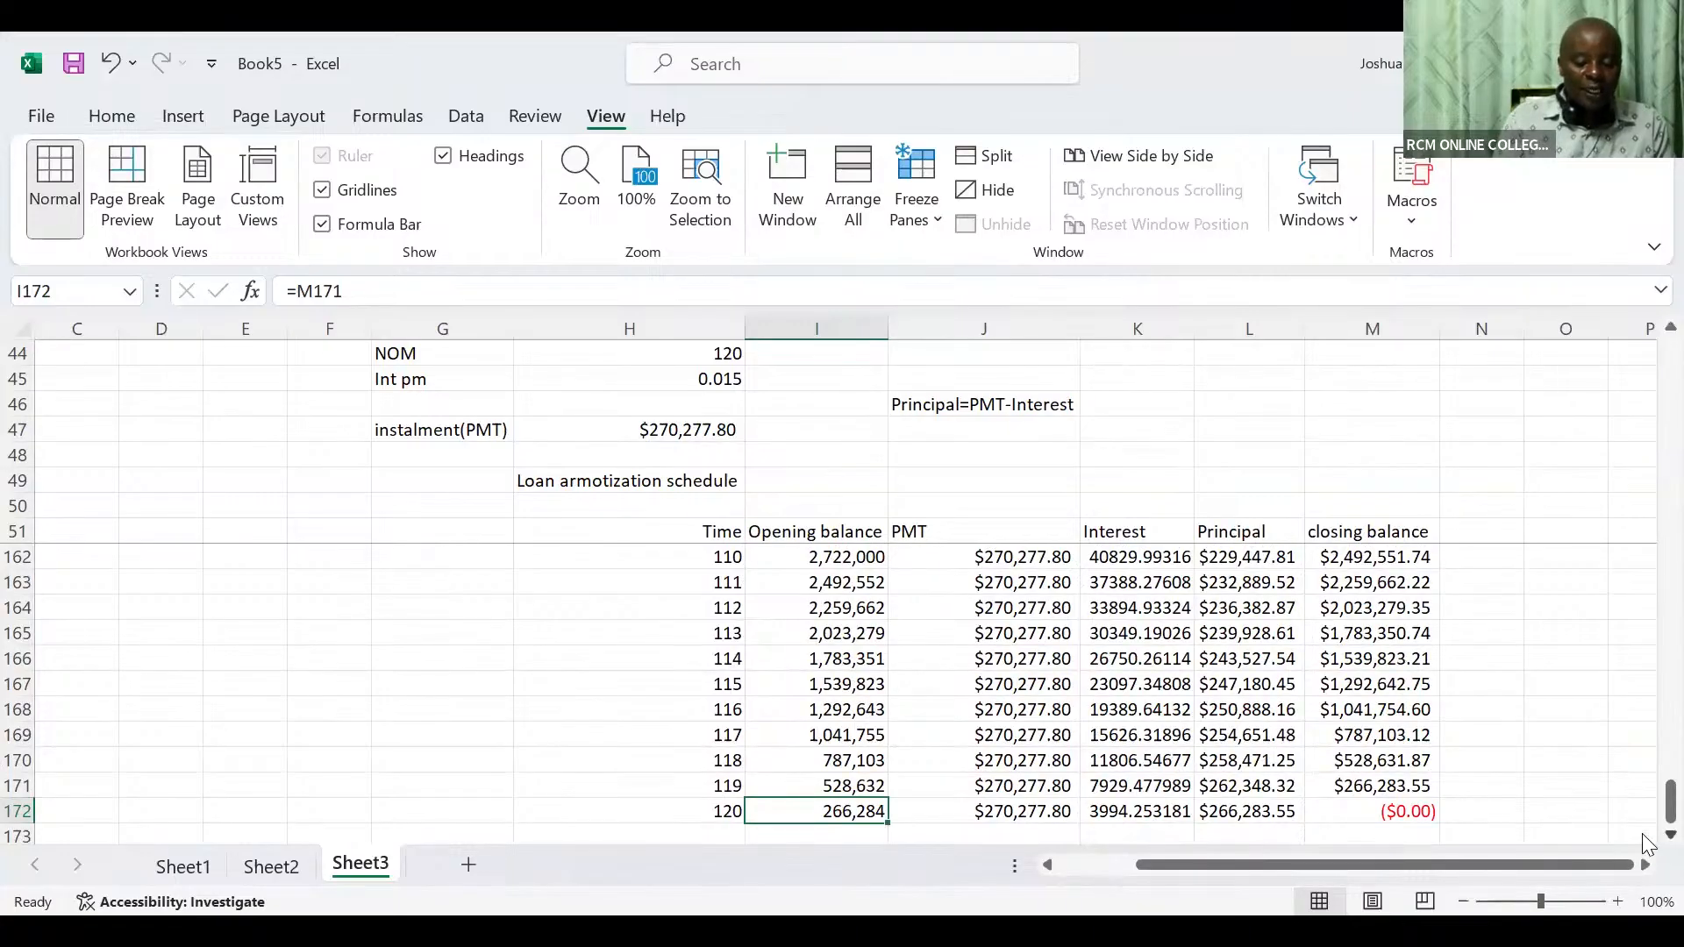
pyautogui.scroll(-1, 1642, 831)
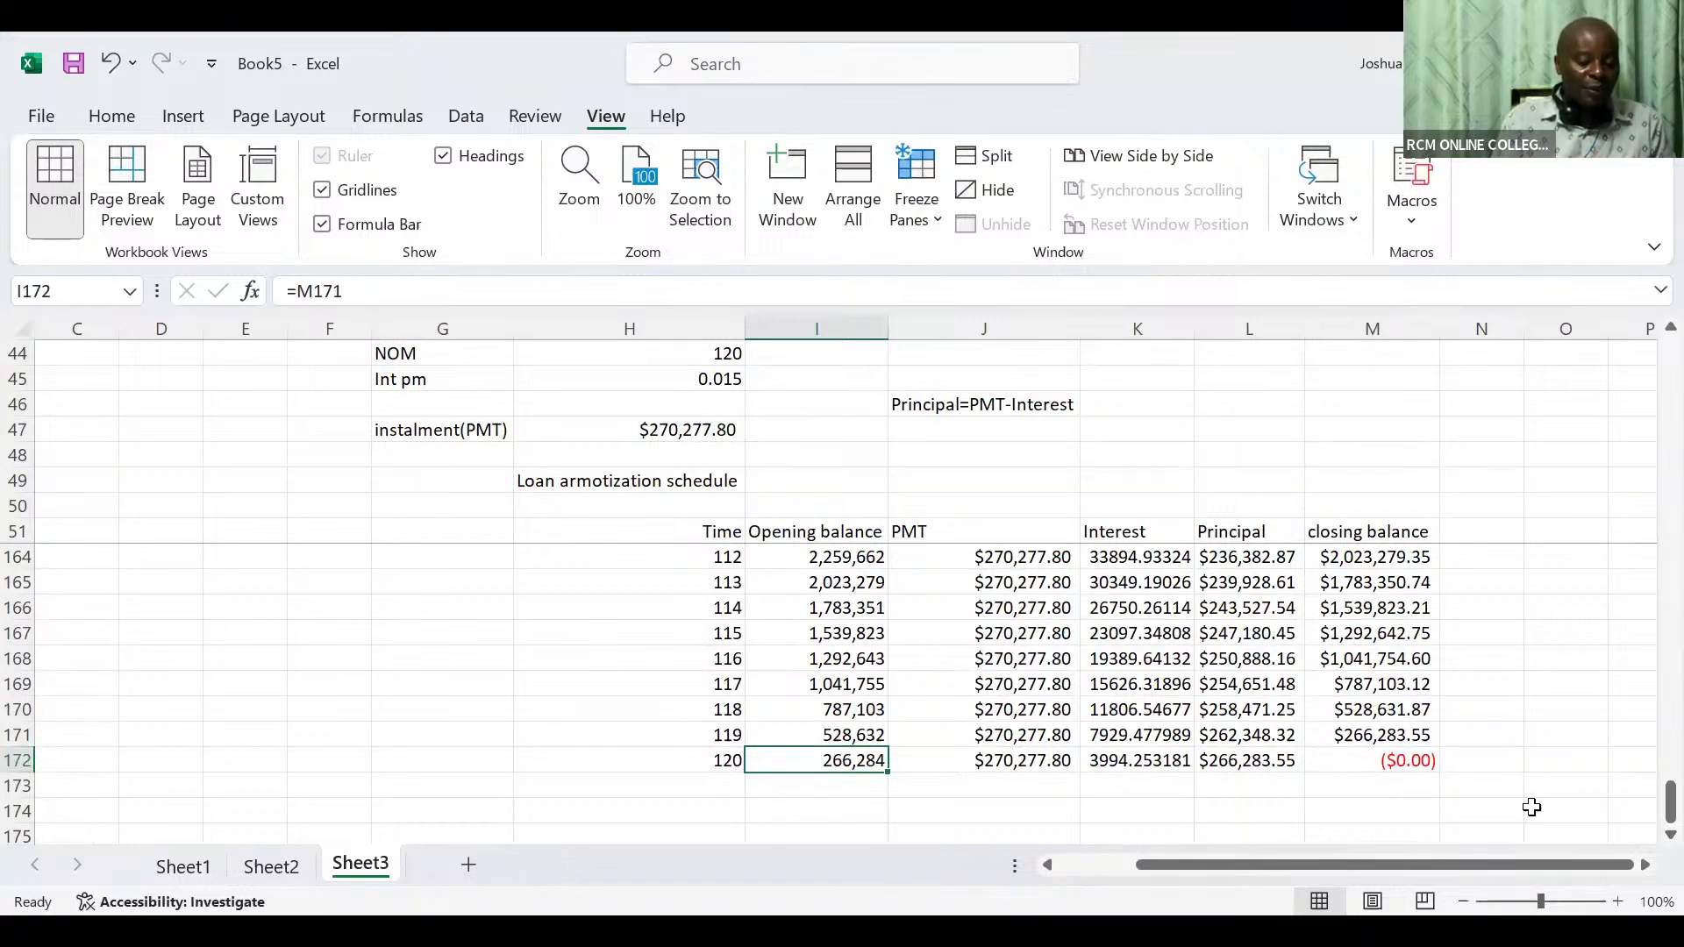
# Total the PMT, Interest and Principal columns with SUM in J173:L173 and AutoFit the width of all columns on the sheet
pyautogui.press('Down')
pyautogui.press('Right')
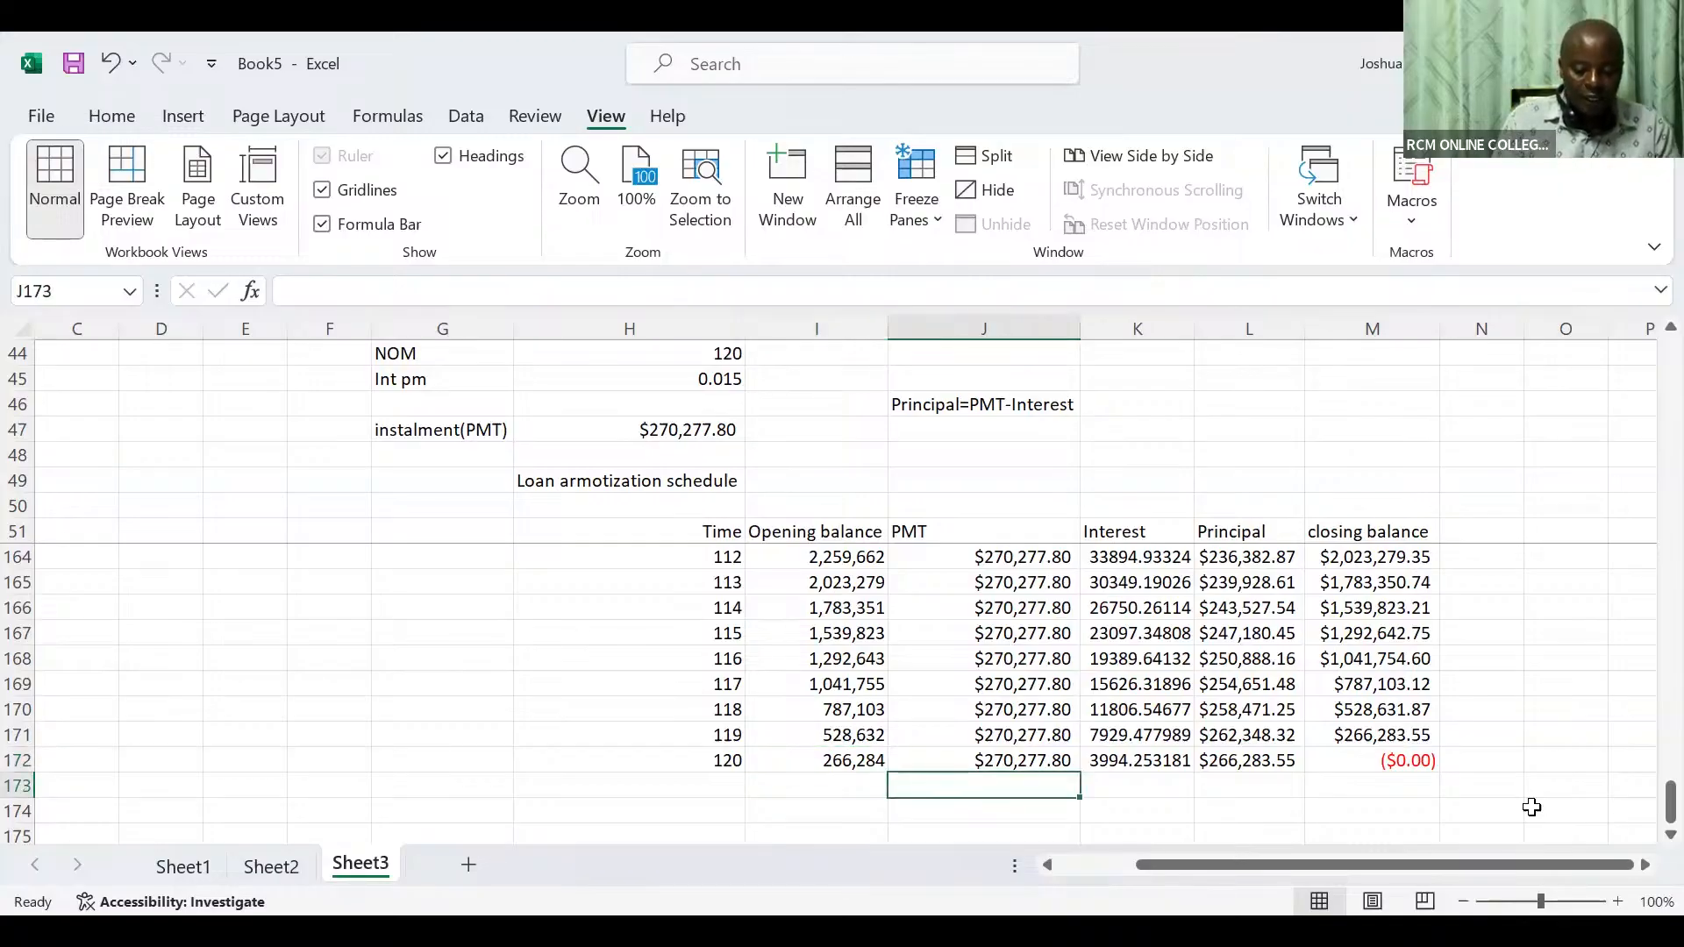
pyautogui.hotkey('shift', 'Down')
pyautogui.hotkey('shift', 'Right')
pyautogui.hotkey('shift', 'Up')
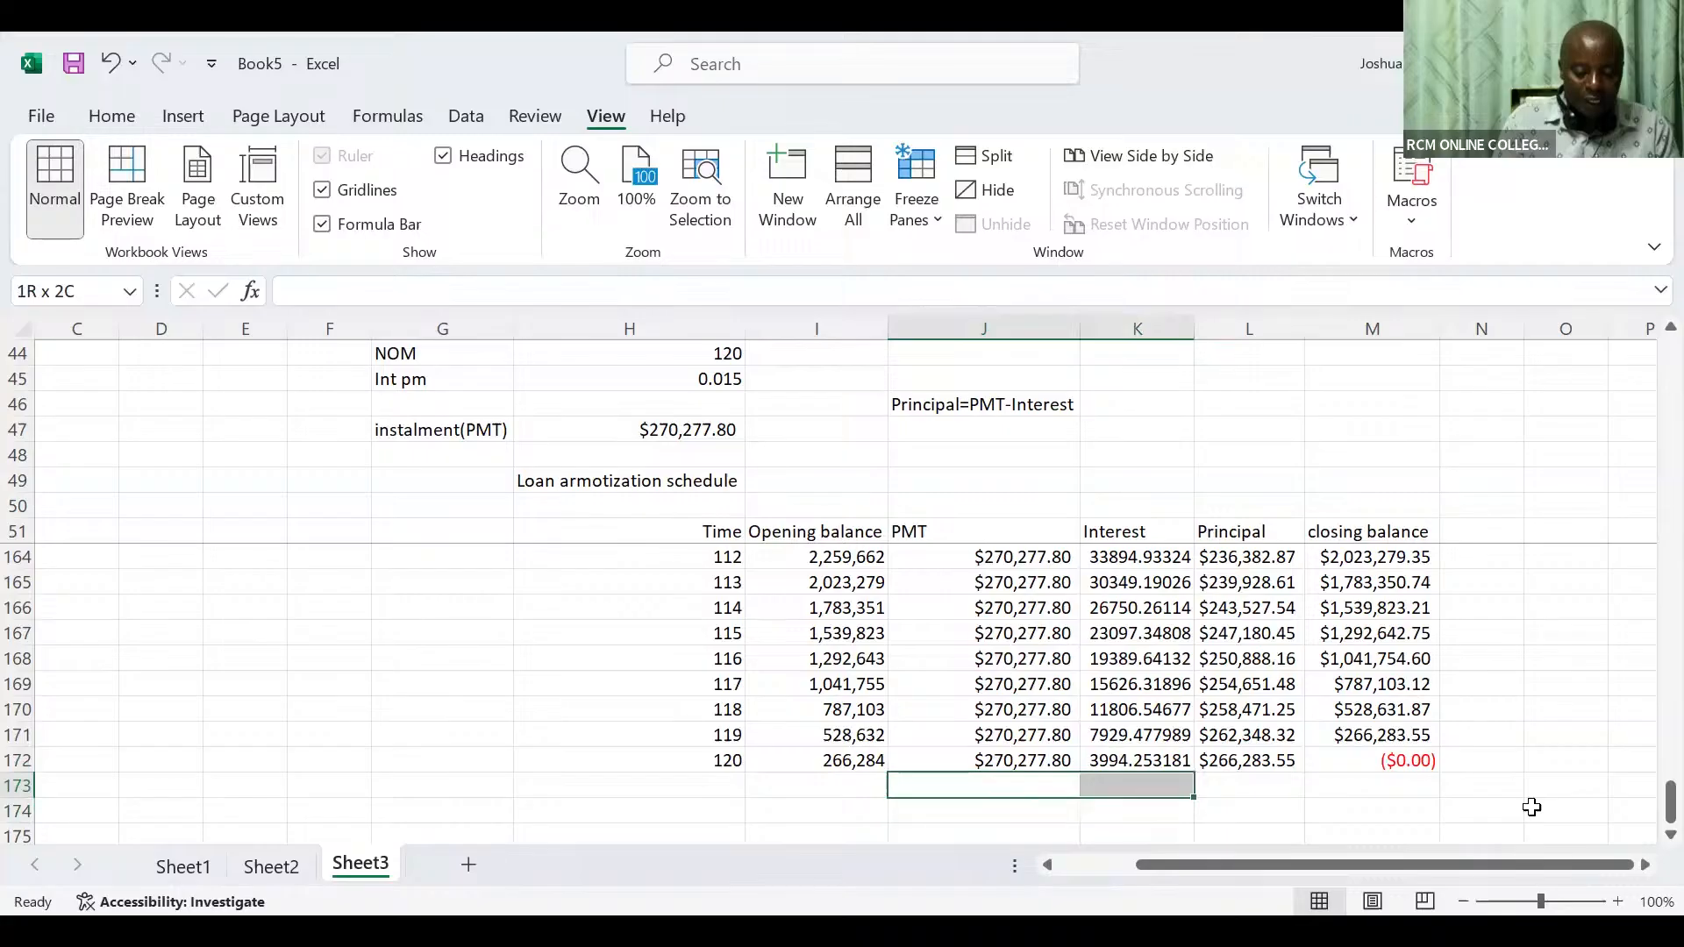
pyautogui.hotkey('shift', 'Right')
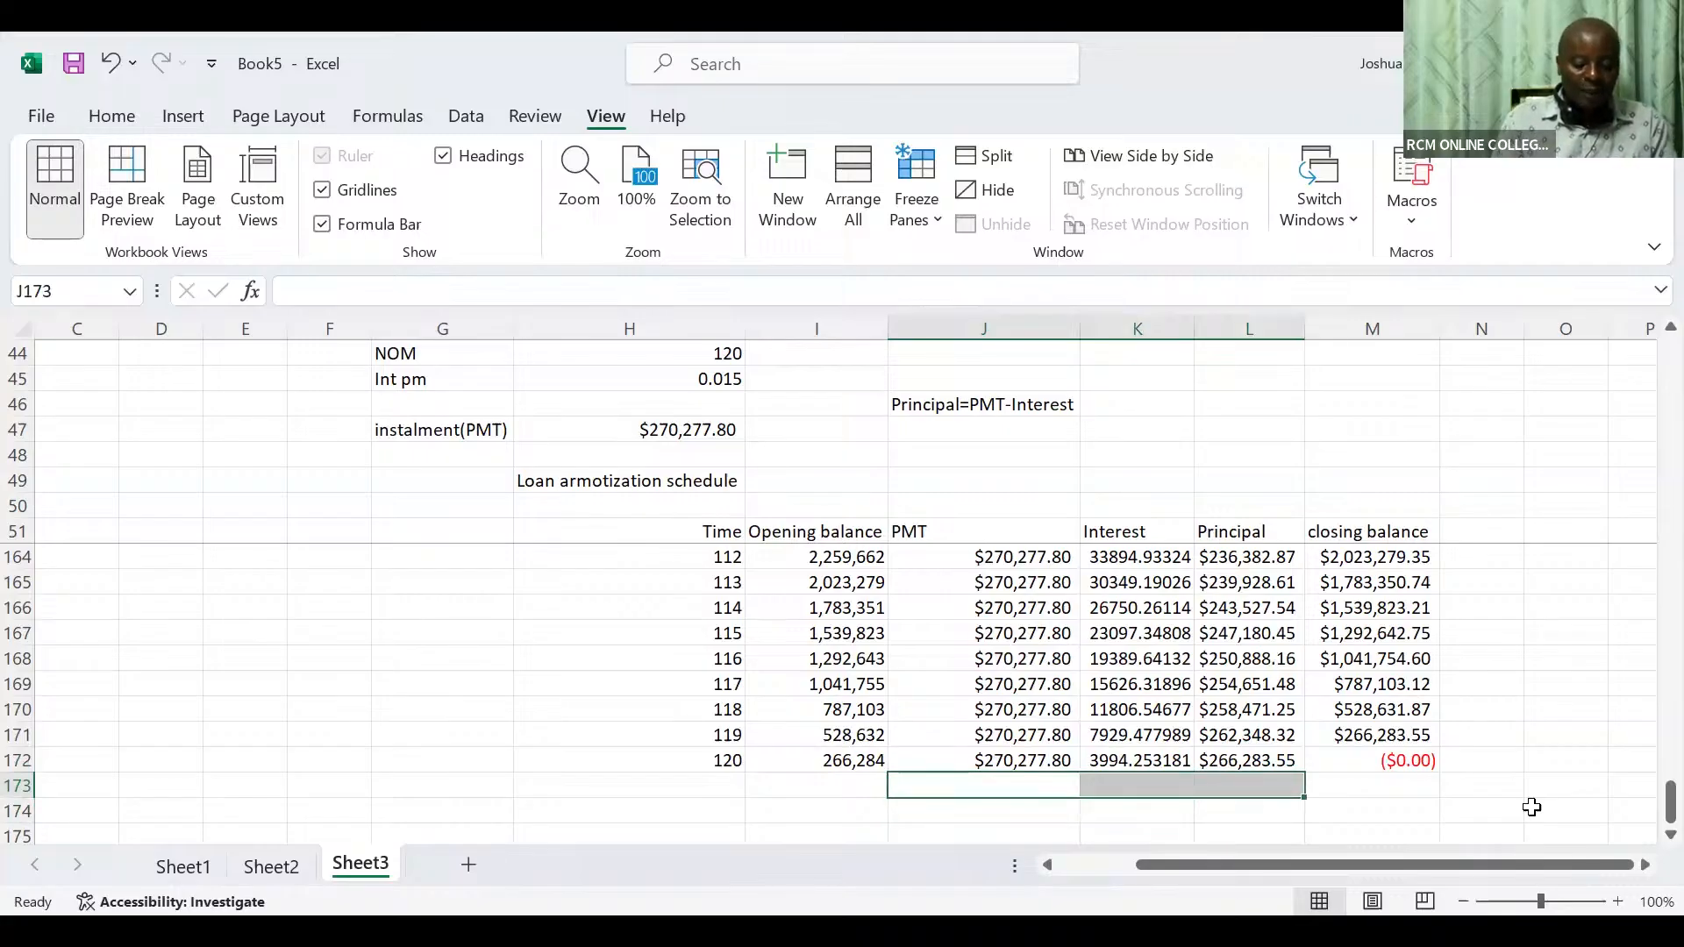
pyautogui.hotkey('alt', '=')
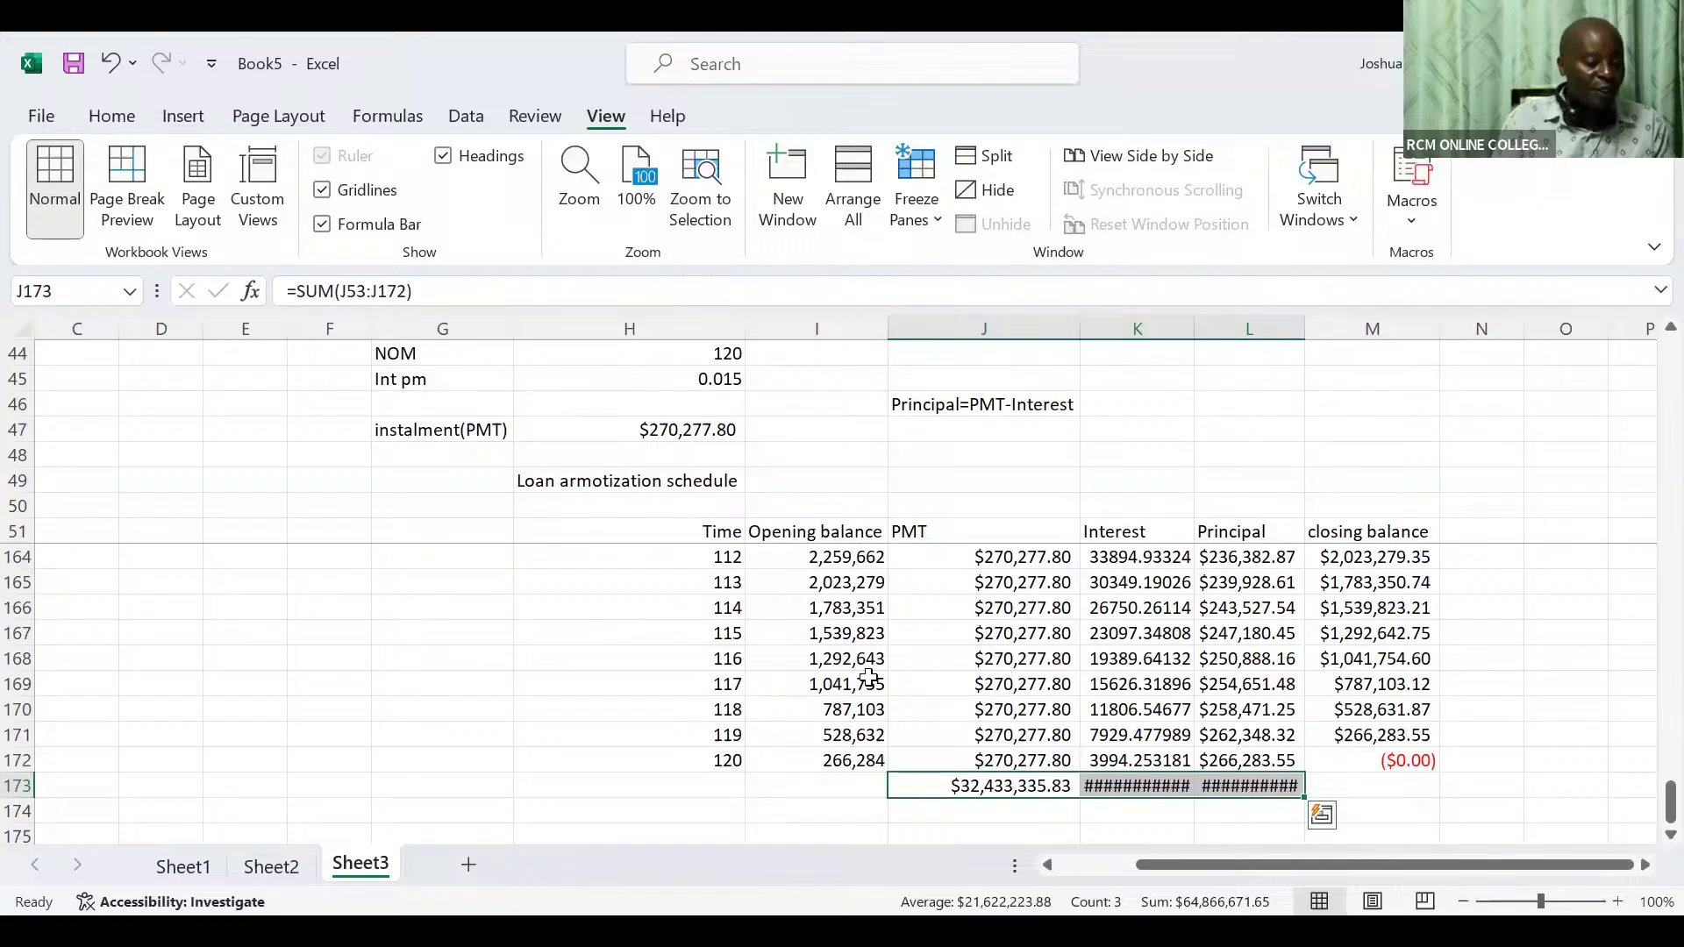
pyautogui.click(26, 333)
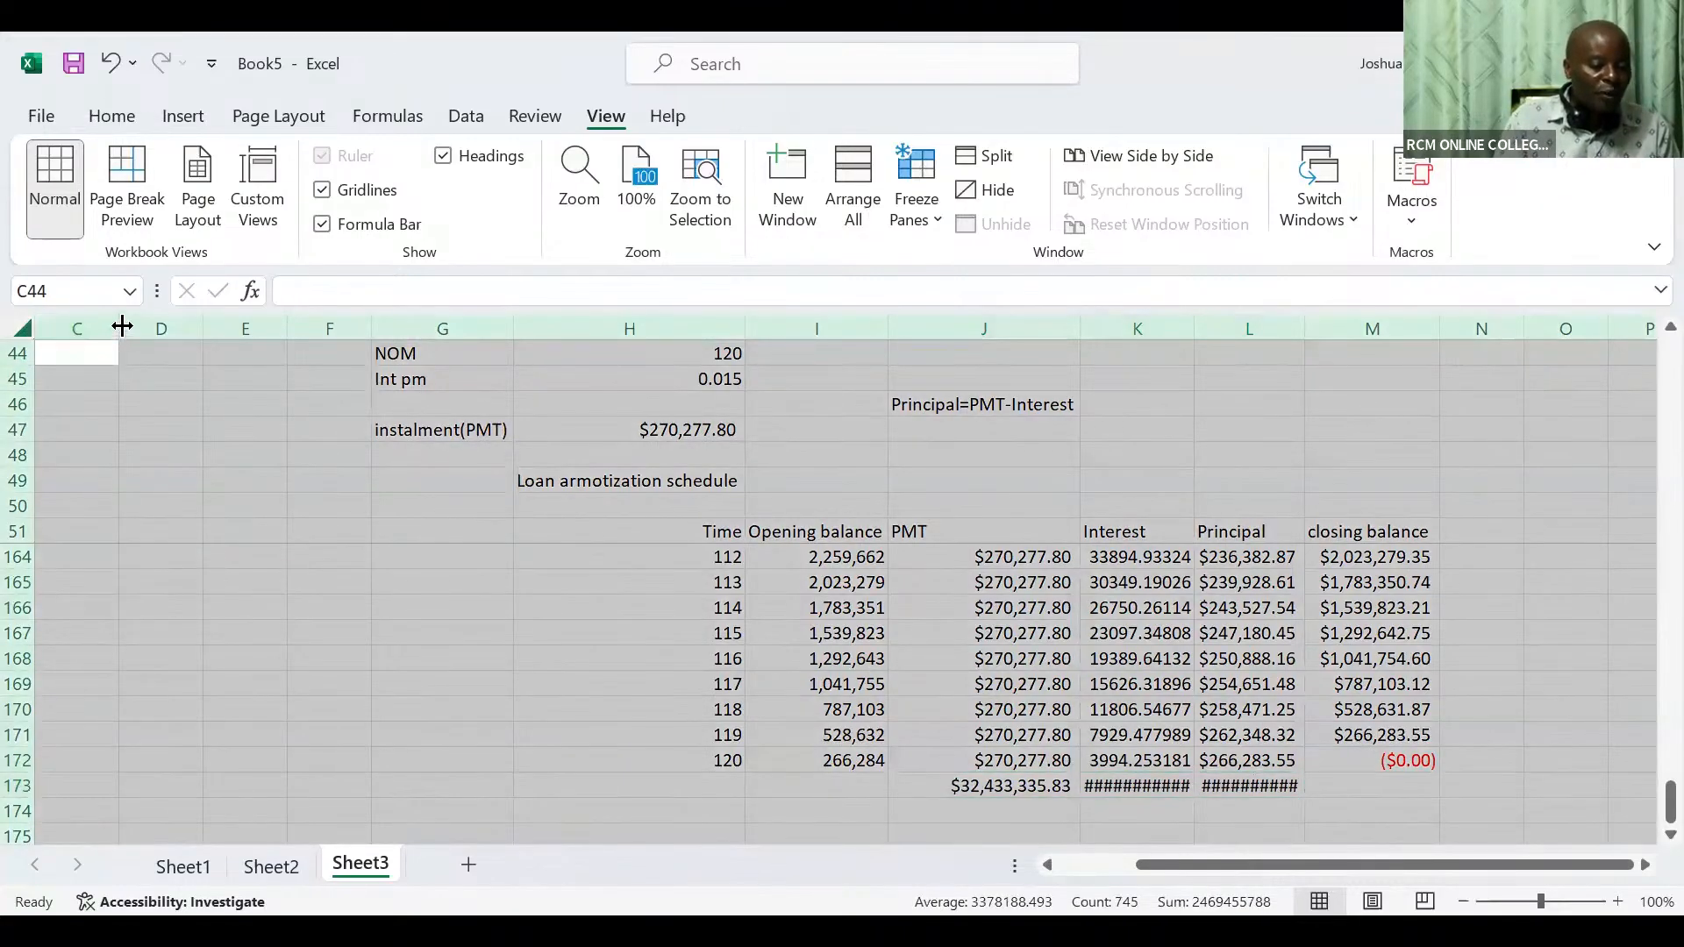
pyautogui.doubleClick(201, 326)
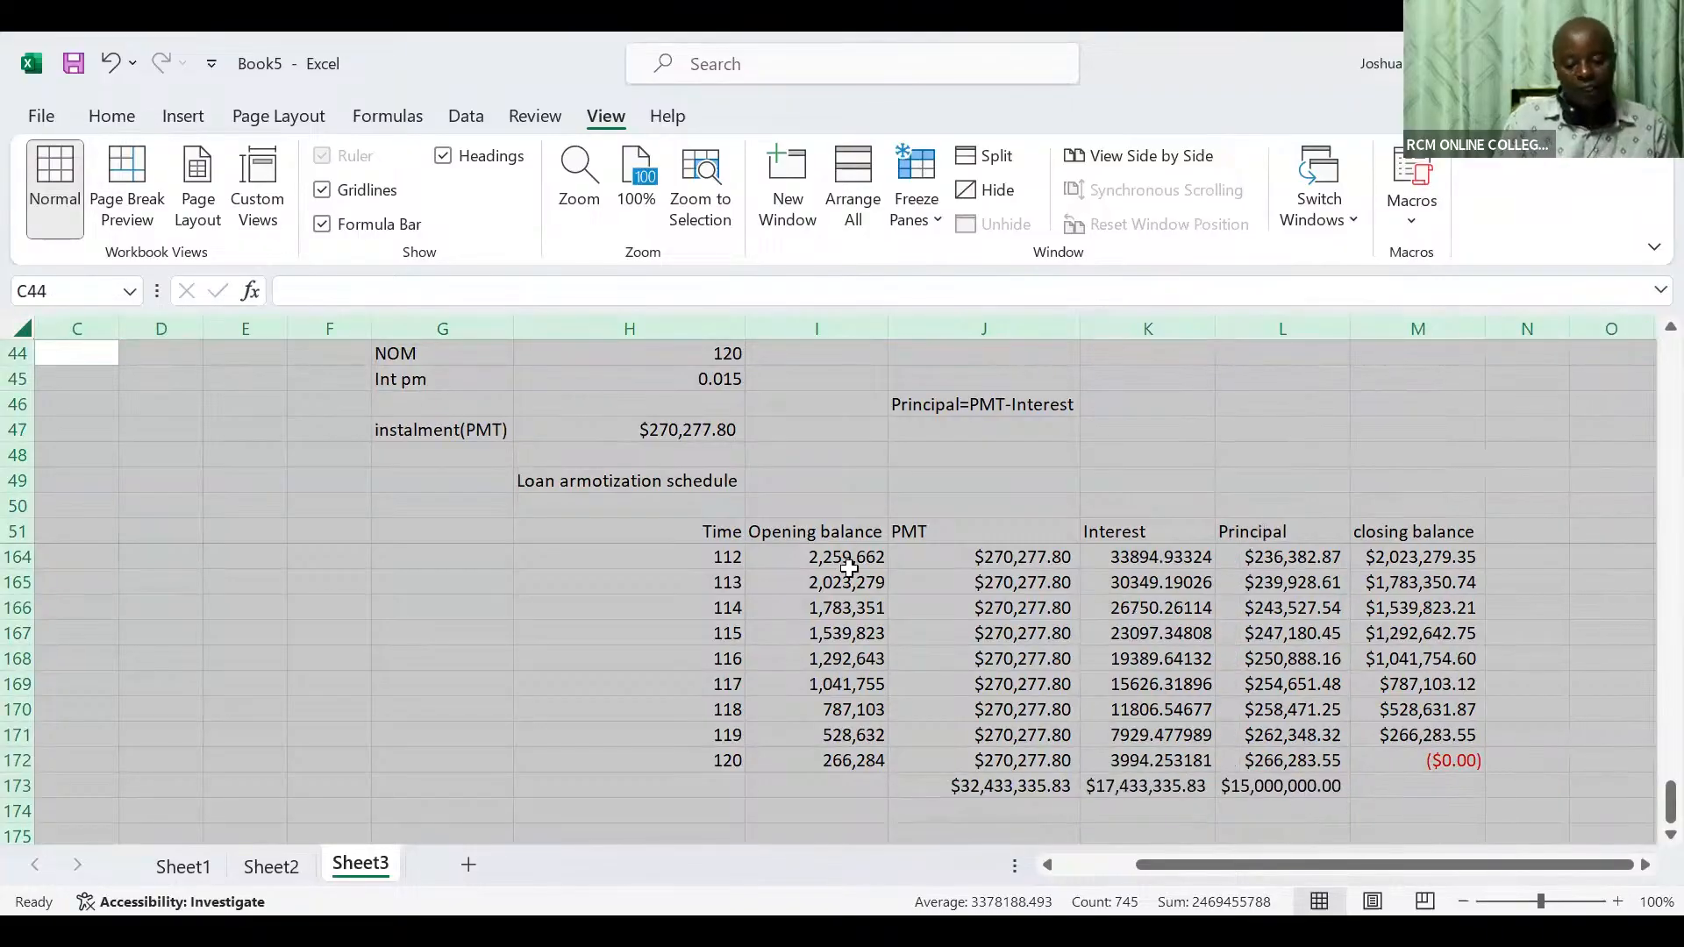
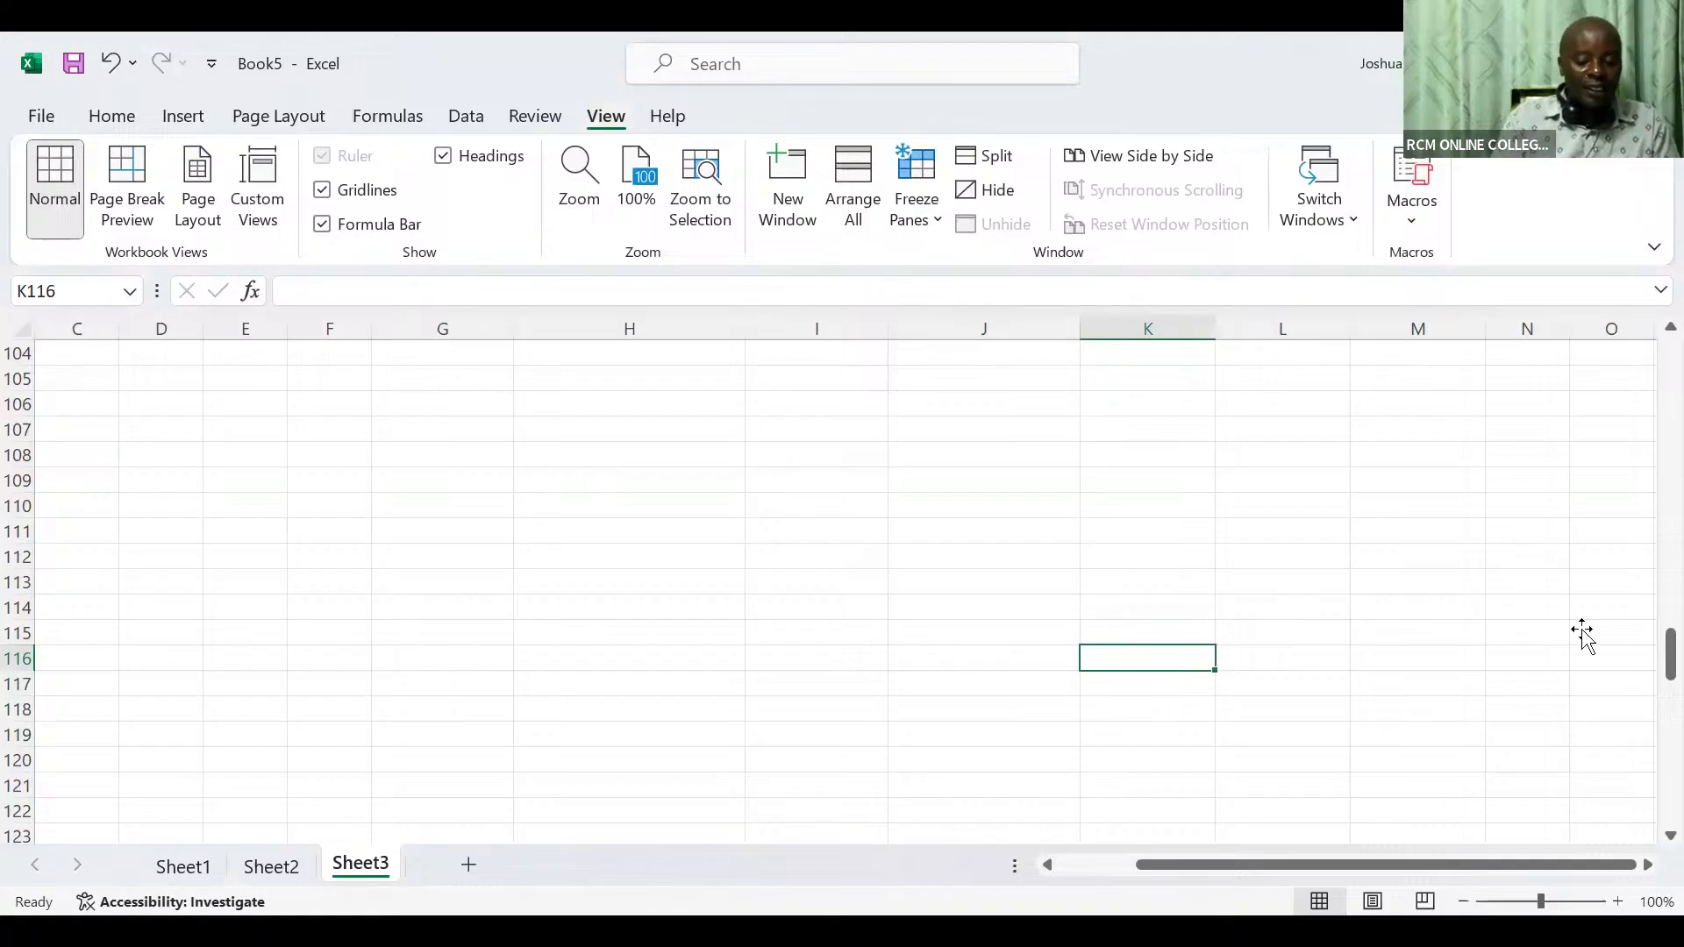
# Add a new worksheet and enter the label Loan in C2 with the amount 5000000 in D2
pyautogui.moveTo(1646, 669); pyautogui.dragTo(1647, 253)
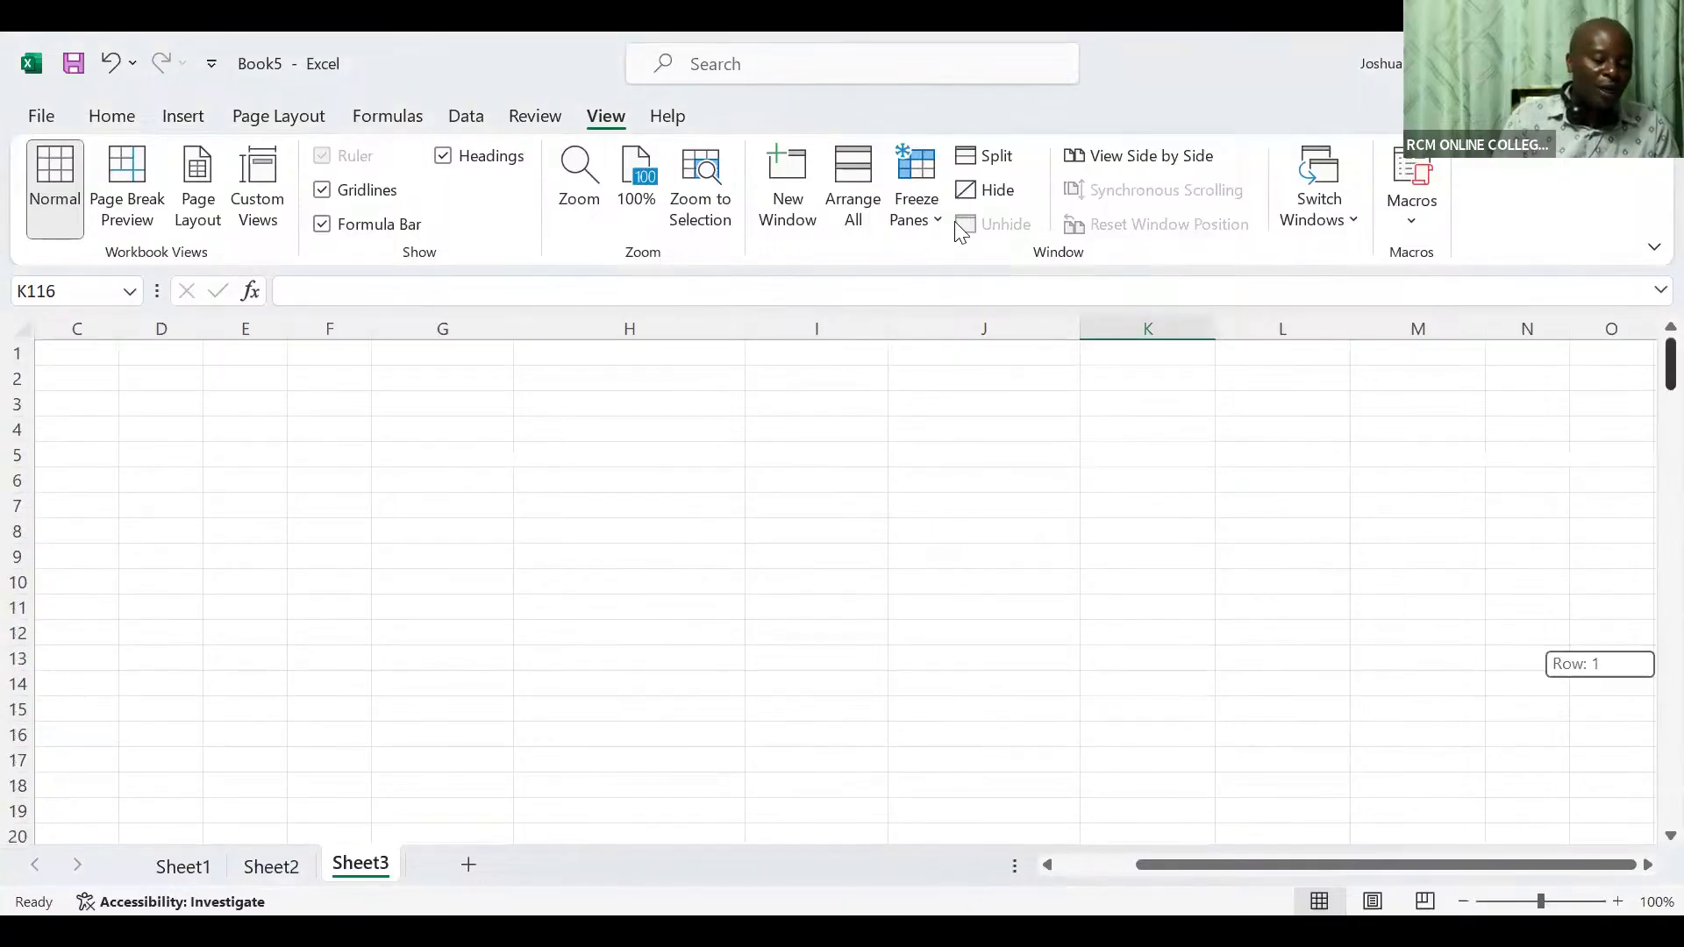
pyautogui.click(465, 869)
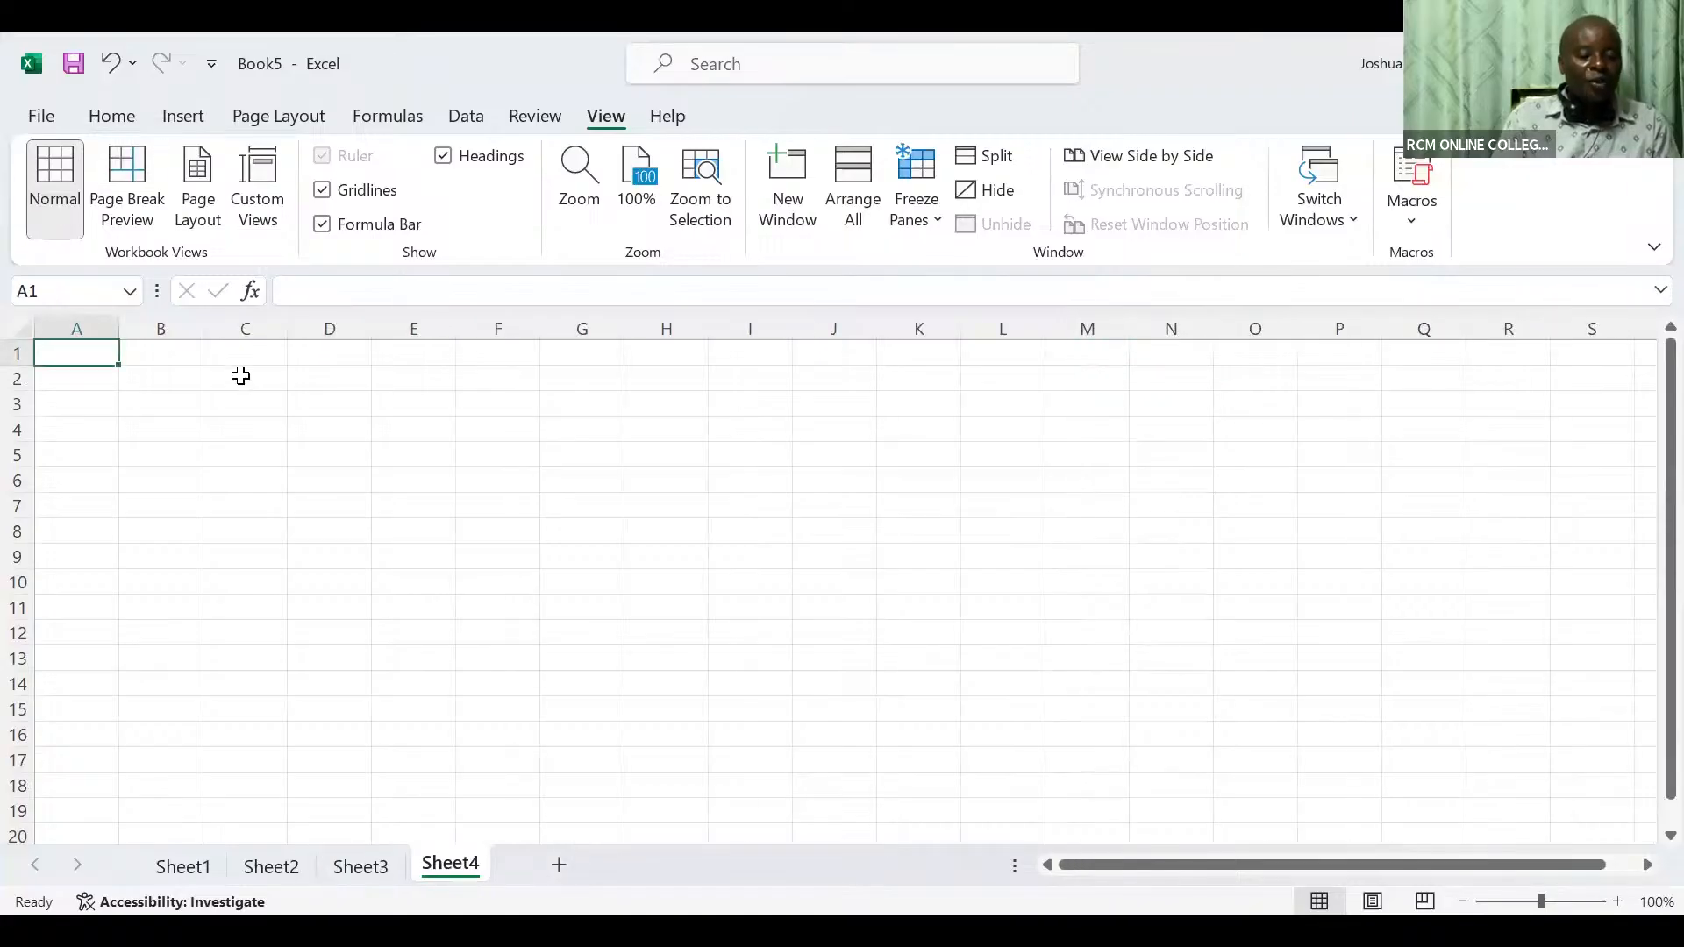
pyautogui.click(241, 375)
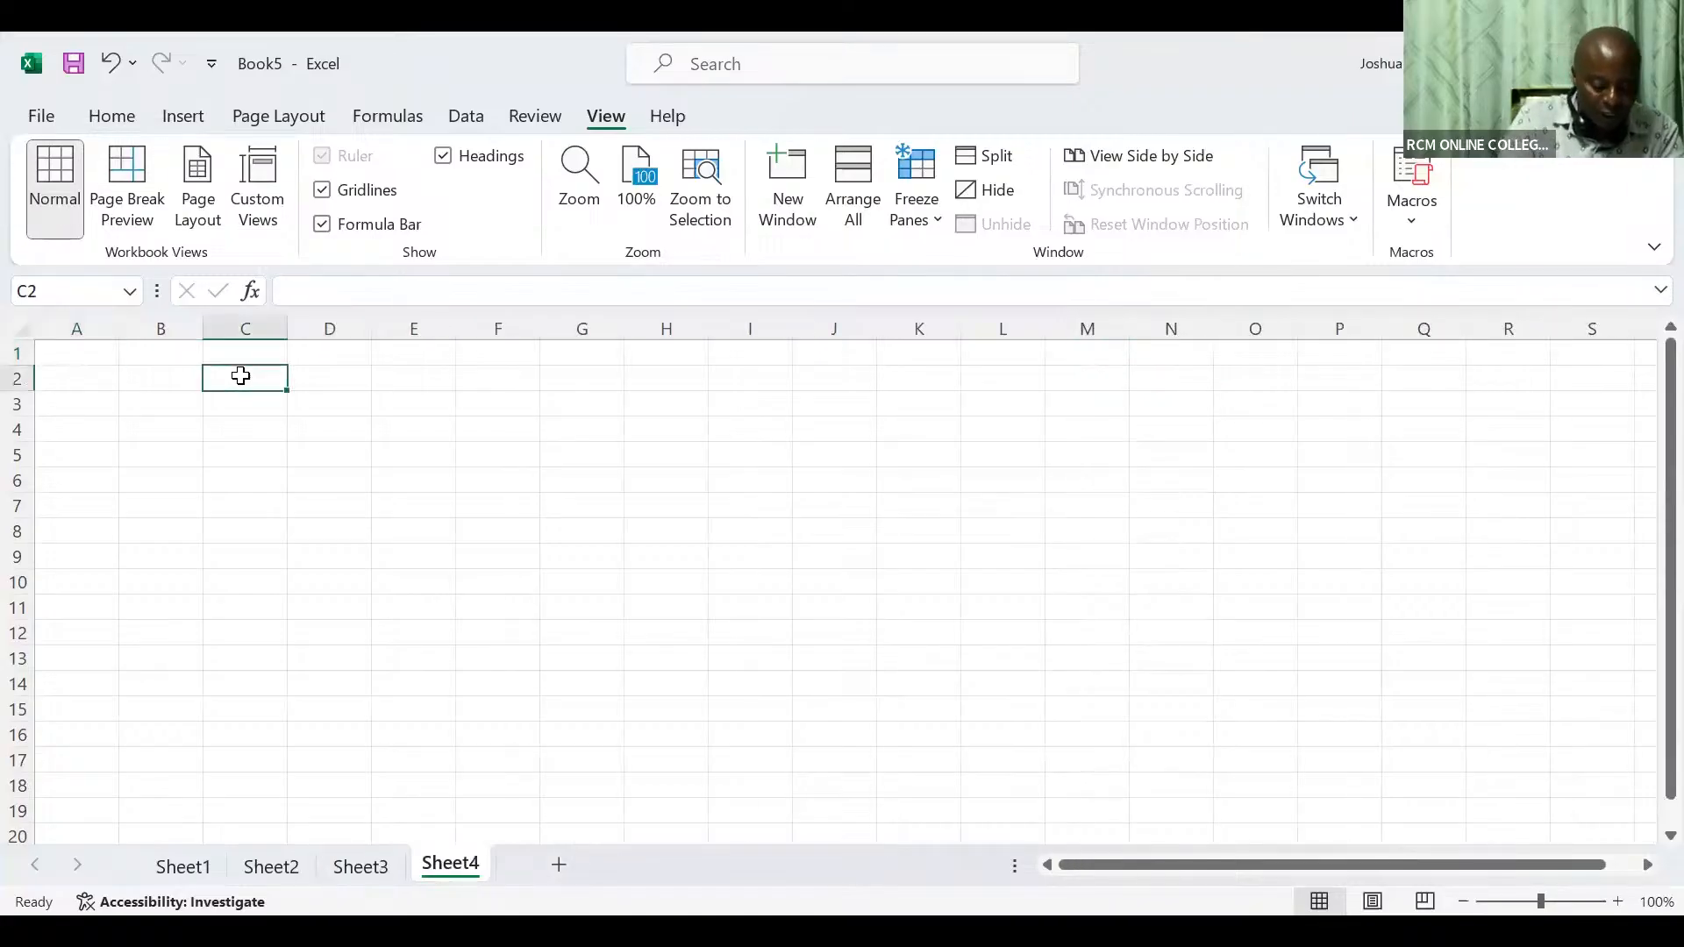
pyautogui.write('Loan')
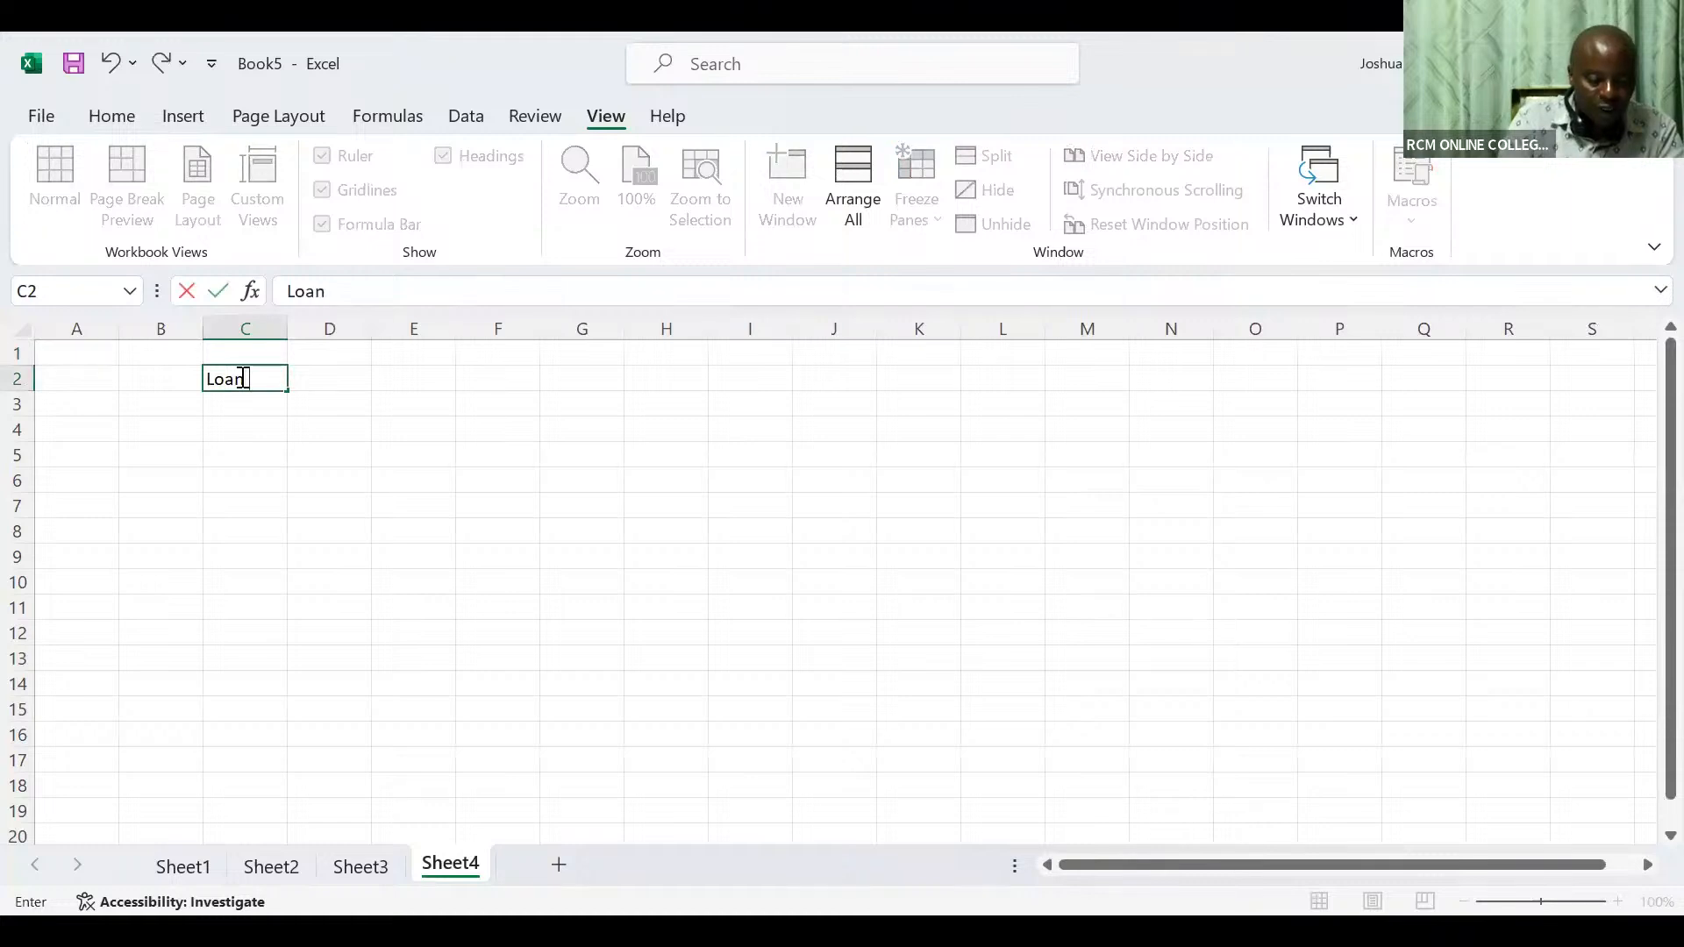
pyautogui.press('Tab')
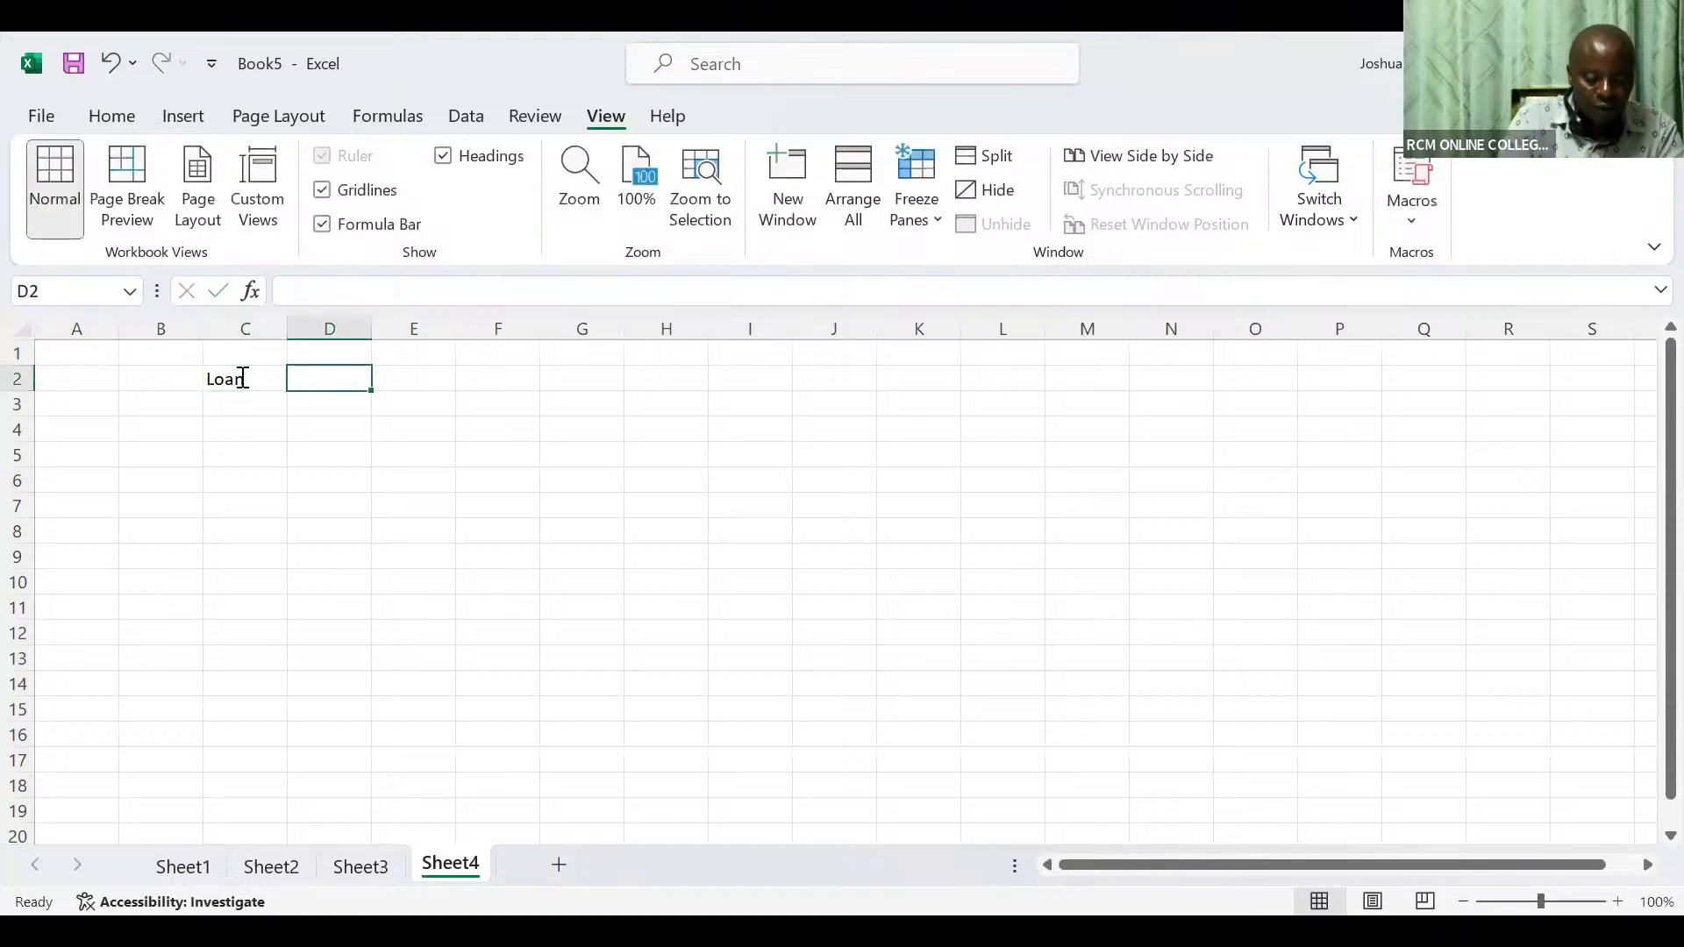
pyautogui.write('5000')
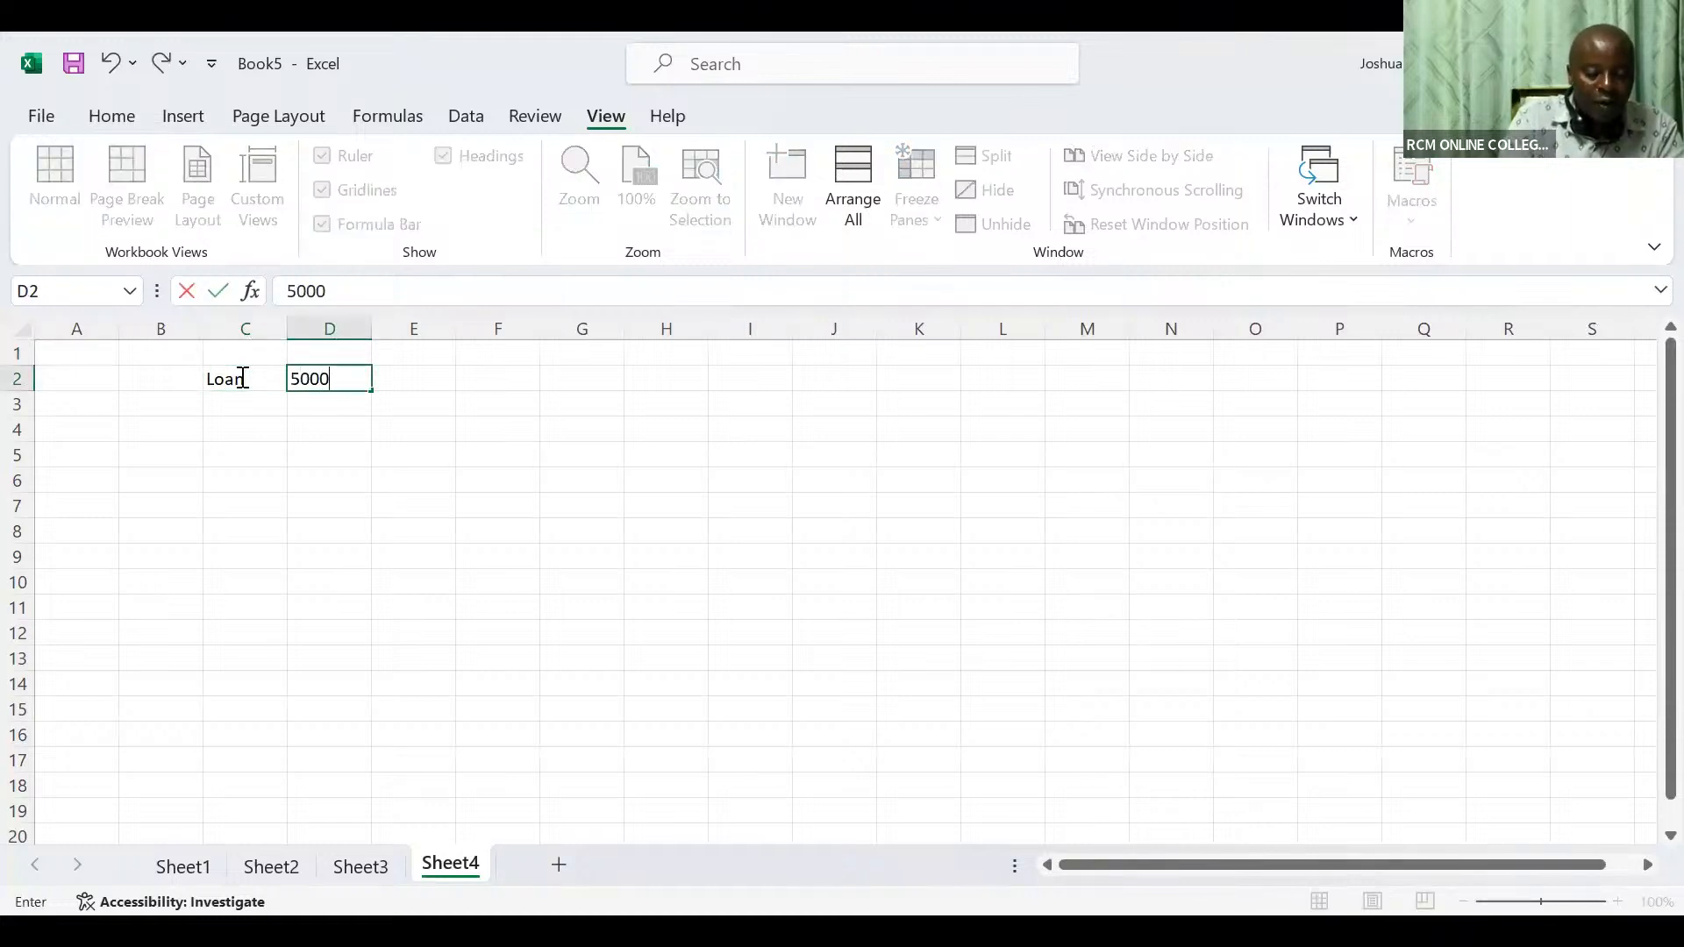
pyautogui.write('000')
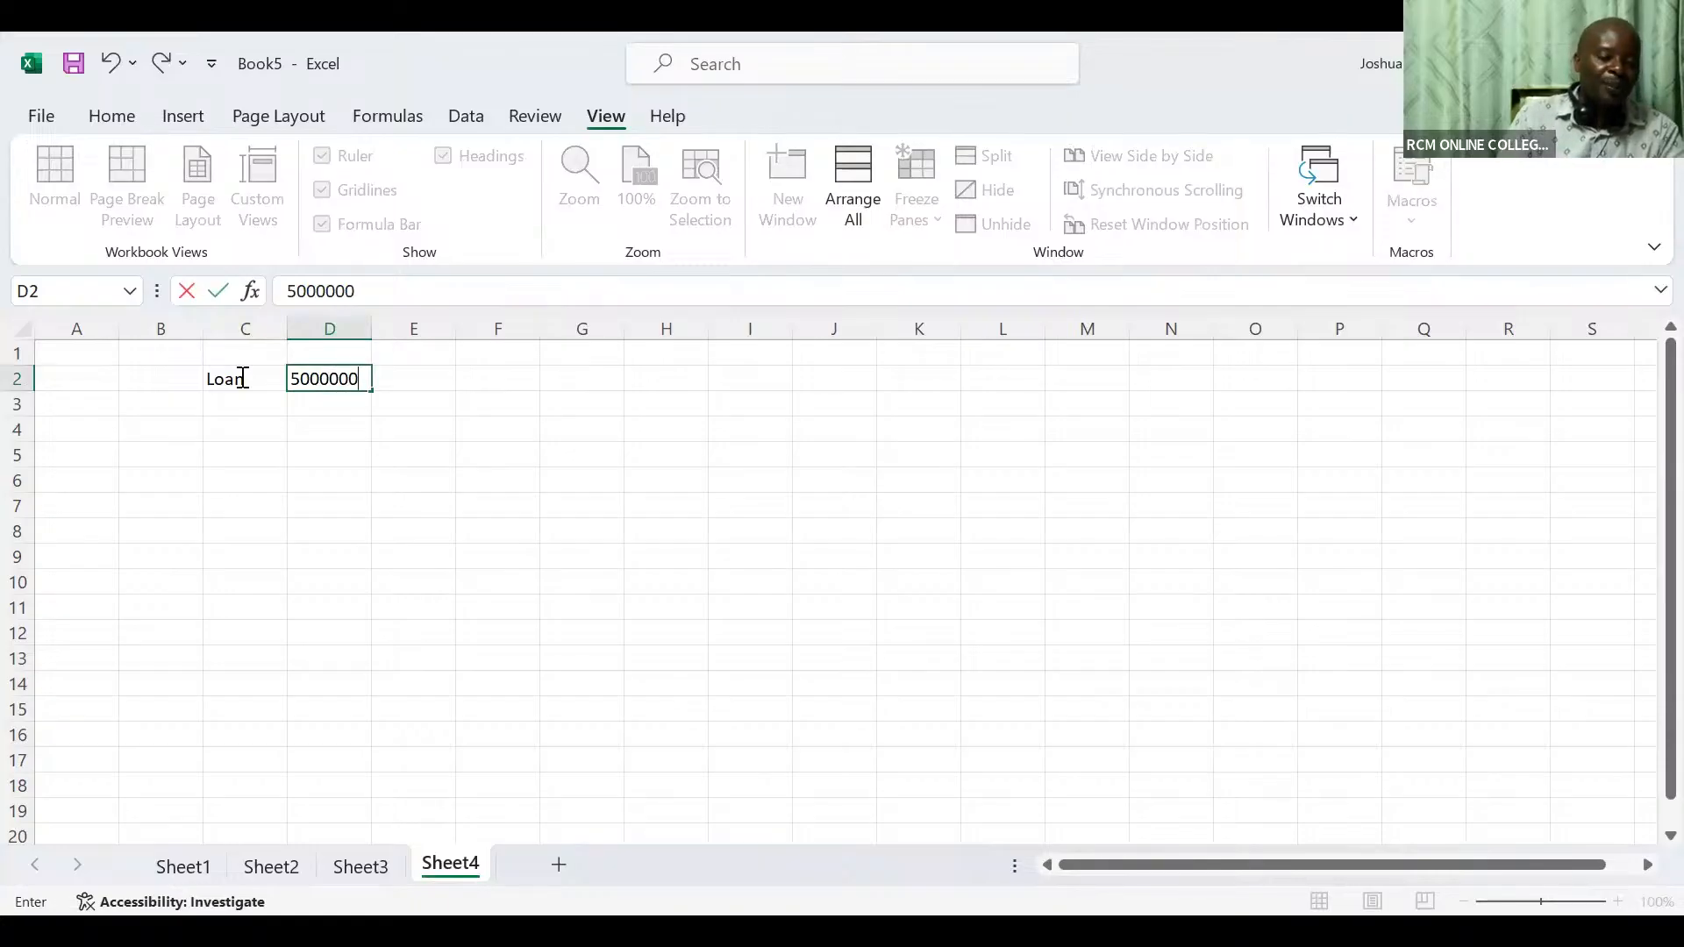
# Enter NOY in C3 with 5 in D3, and Int pa in C4 with 18% in D4
pyautogui.click(225, 399)
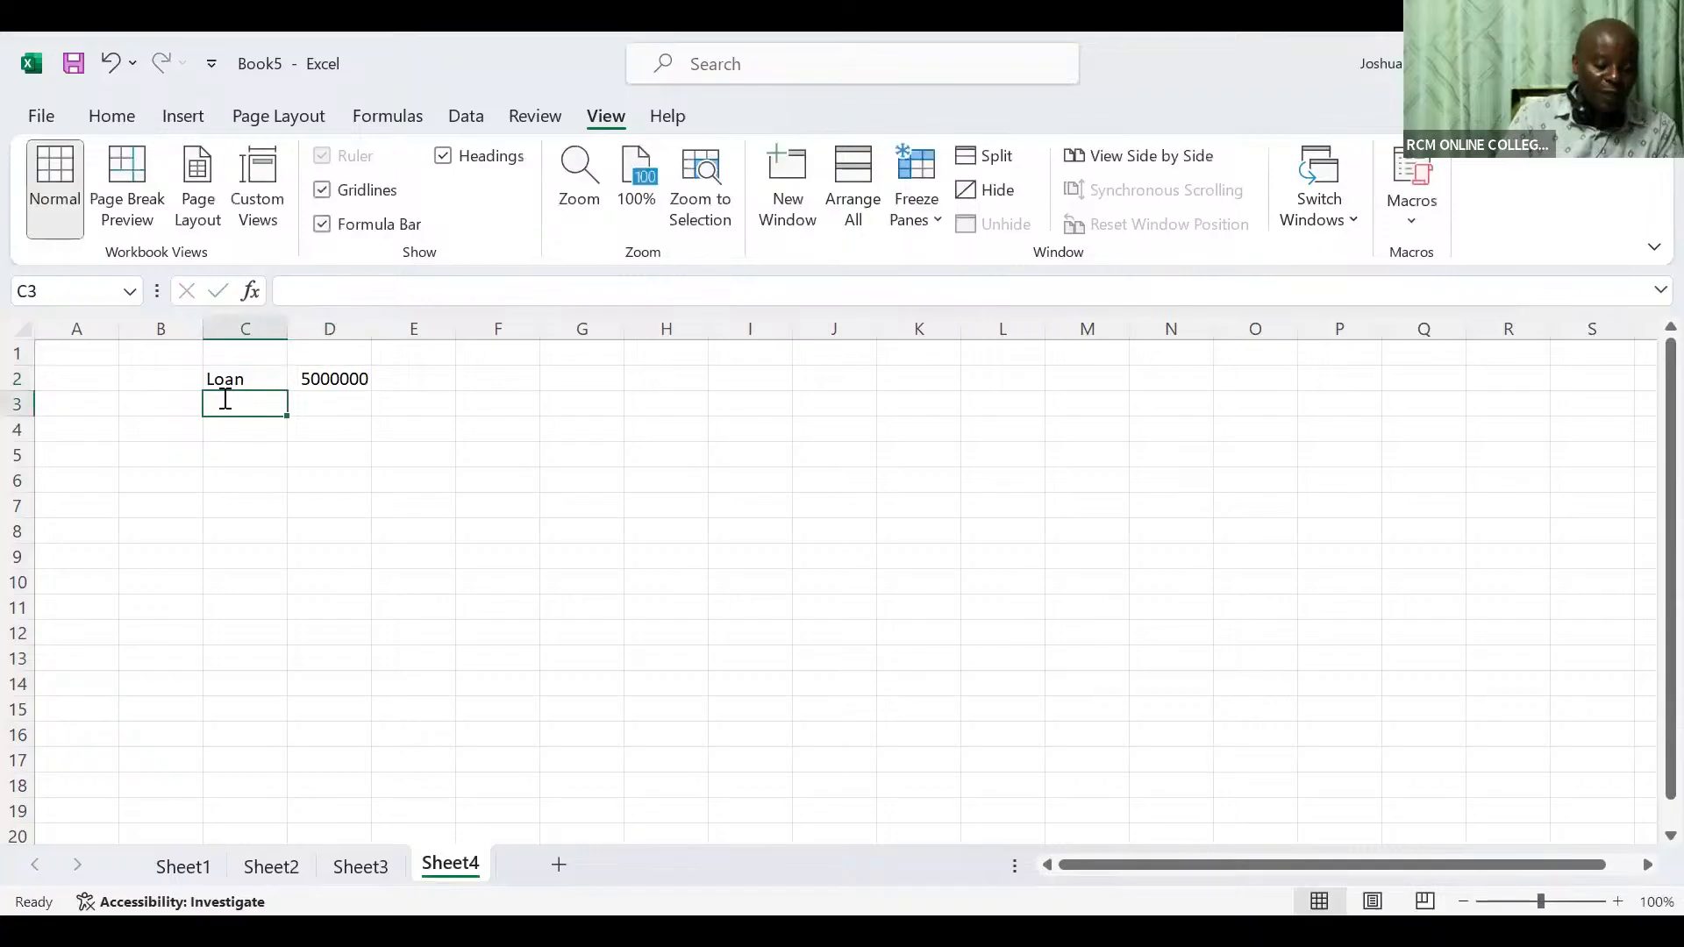
pyautogui.write('NOY')
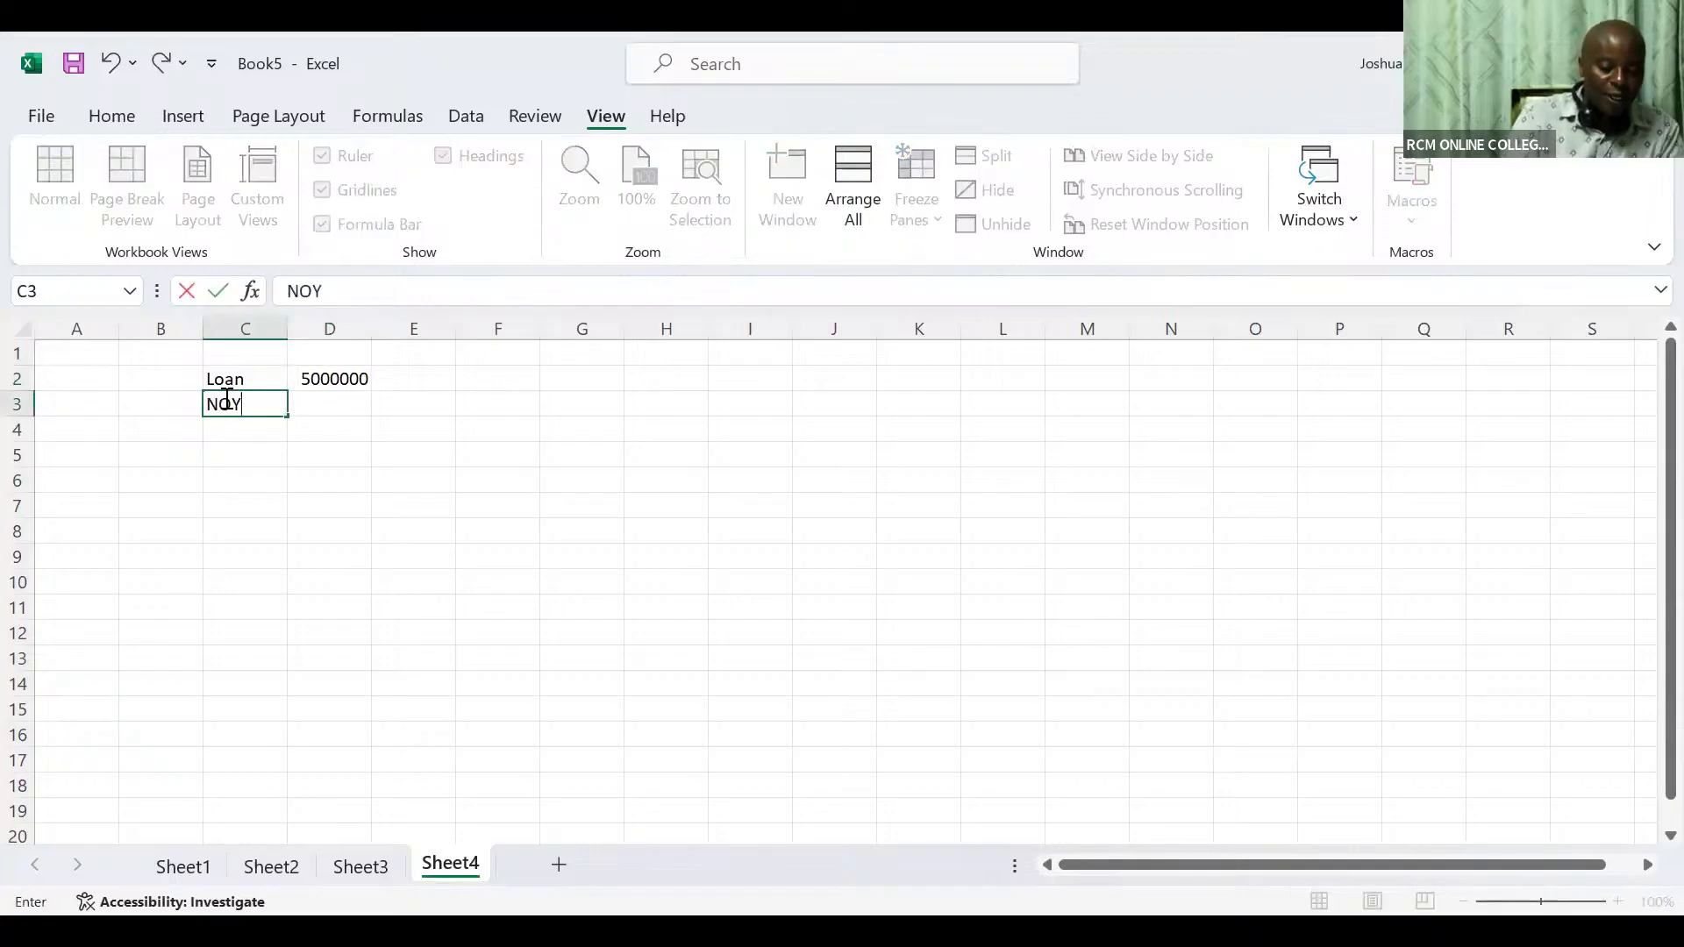
pyautogui.press('Tab')
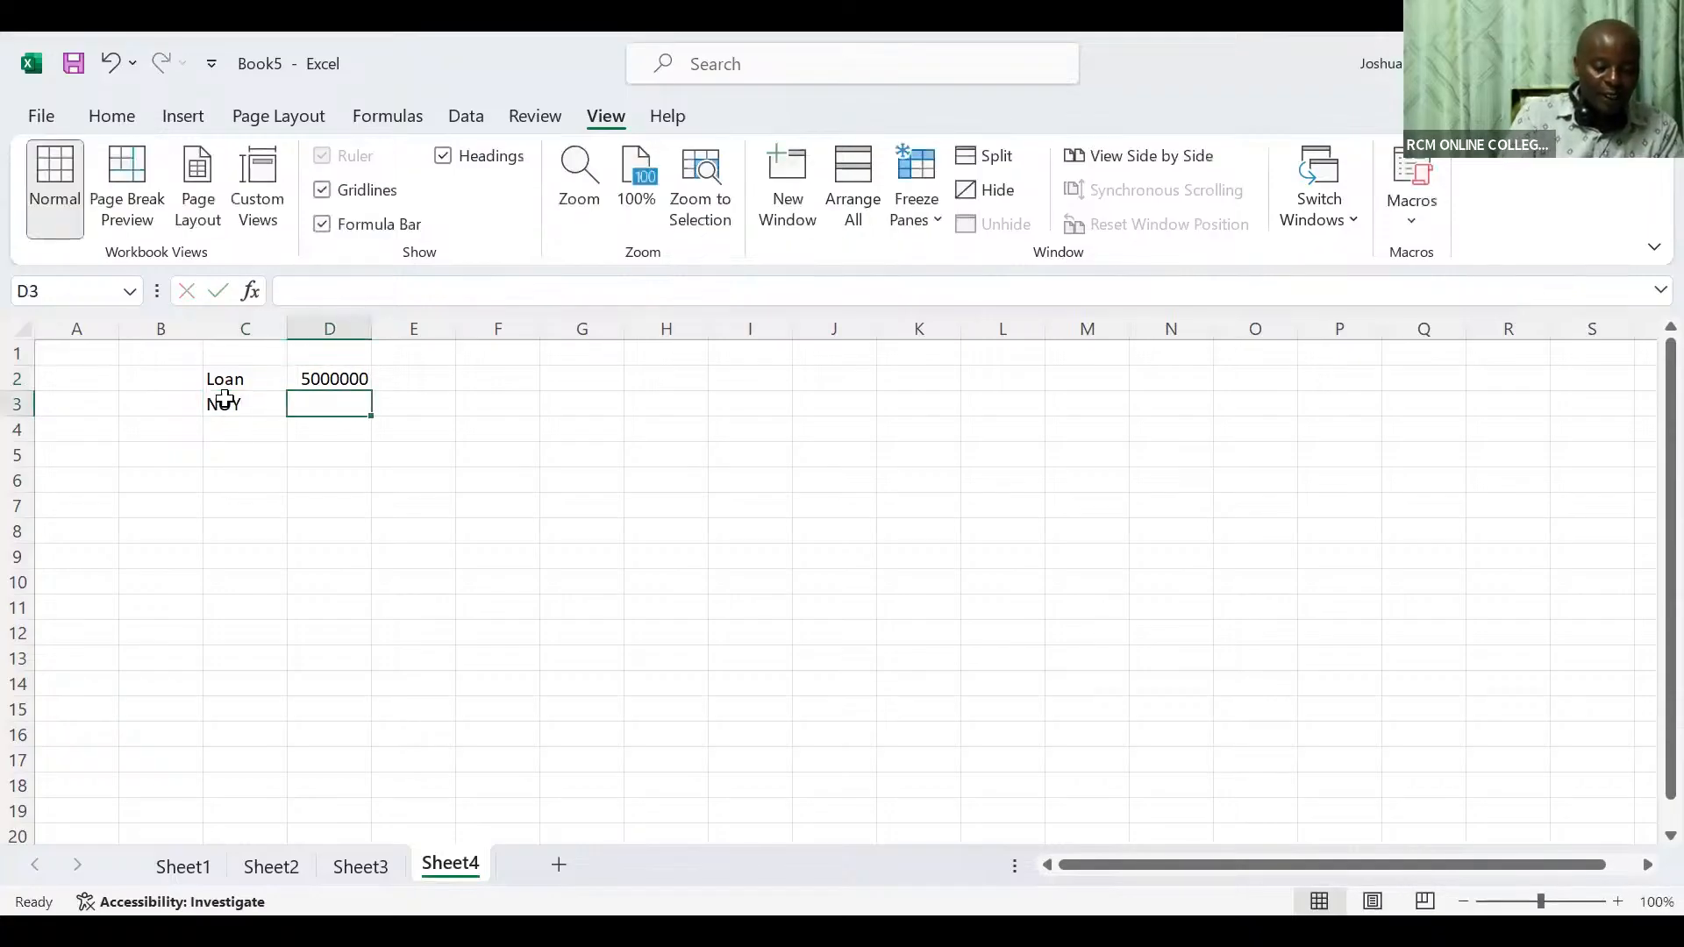
pyautogui.write('5')
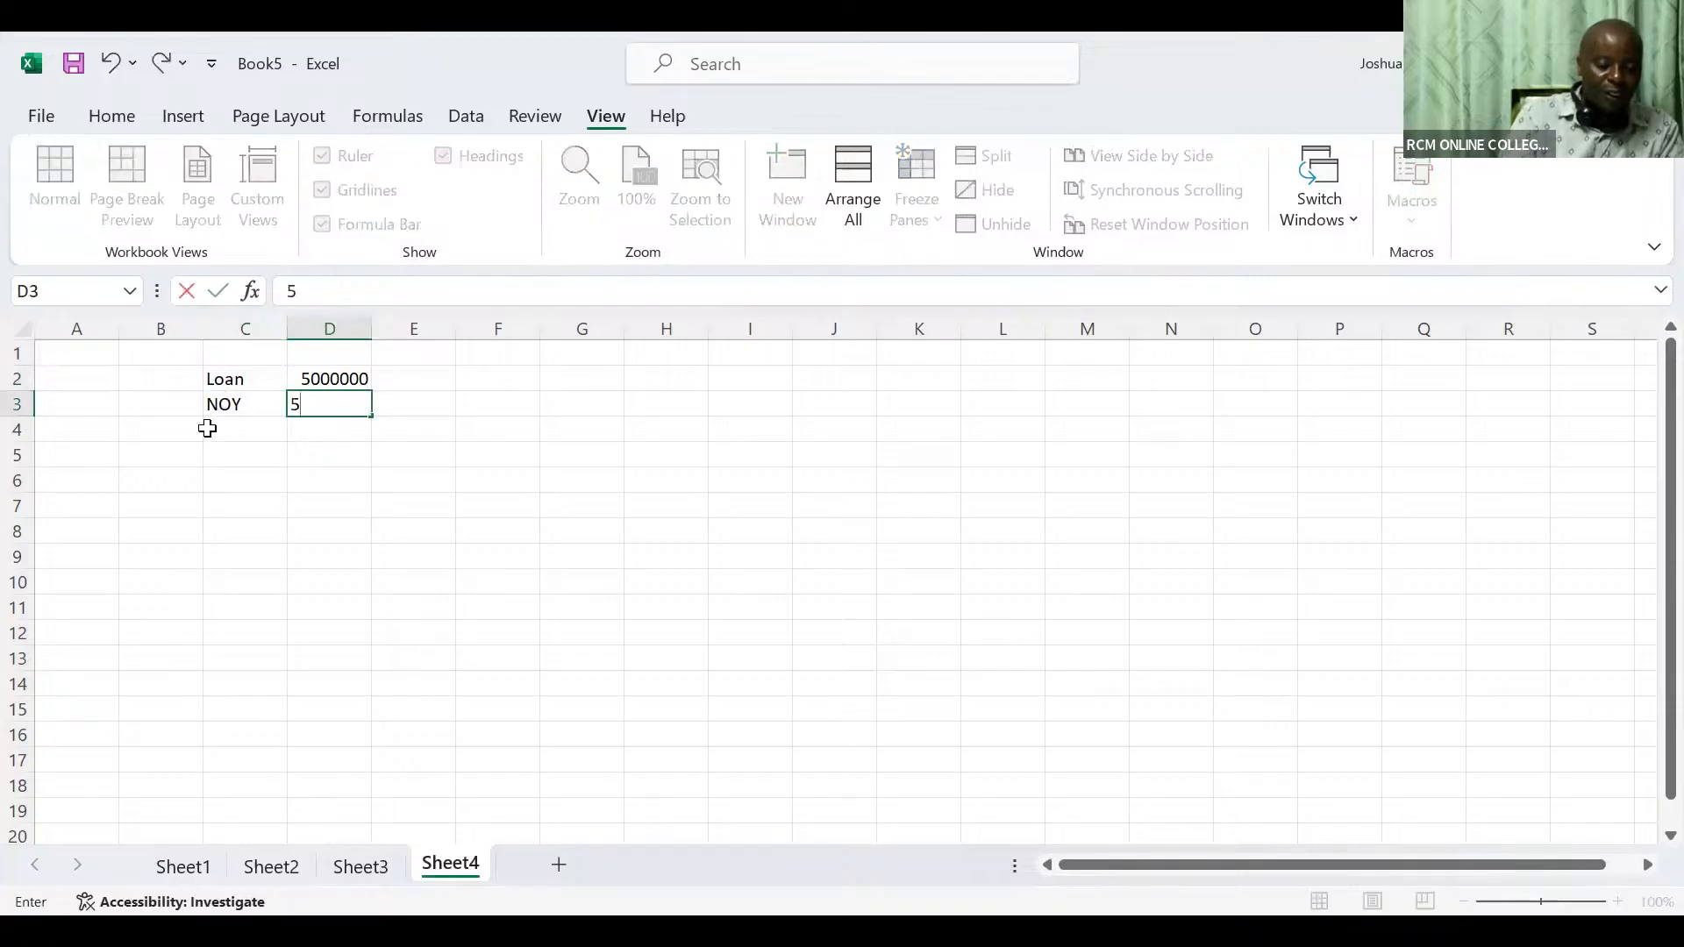
pyautogui.click(216, 425)
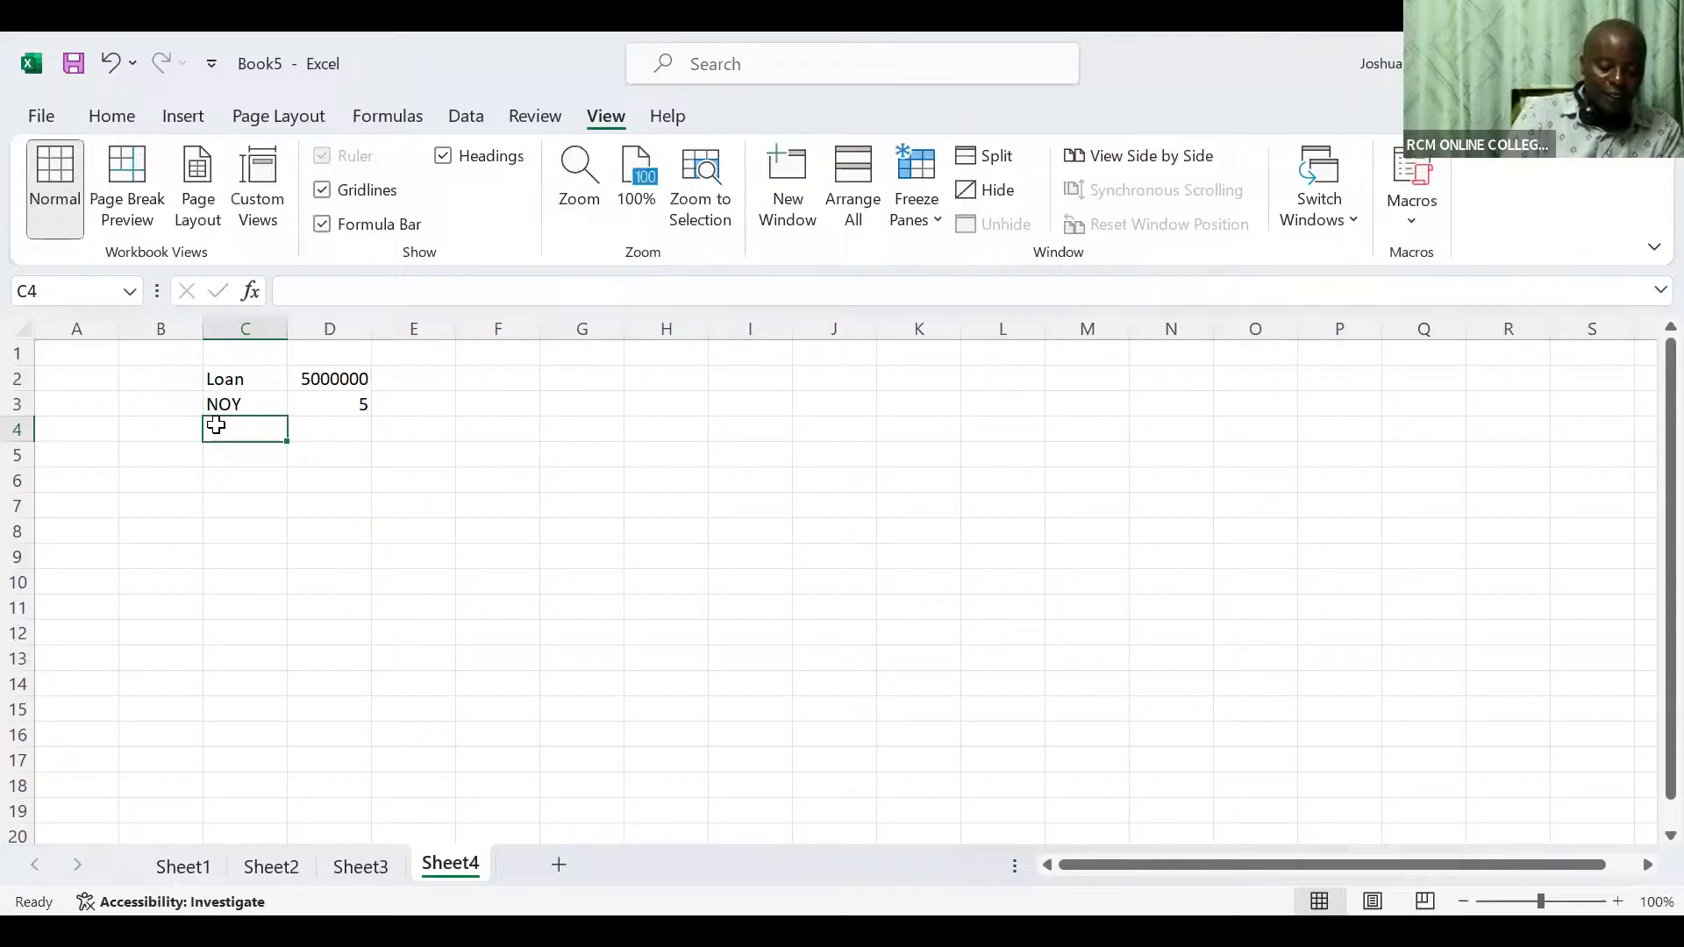
pyautogui.write('Int')
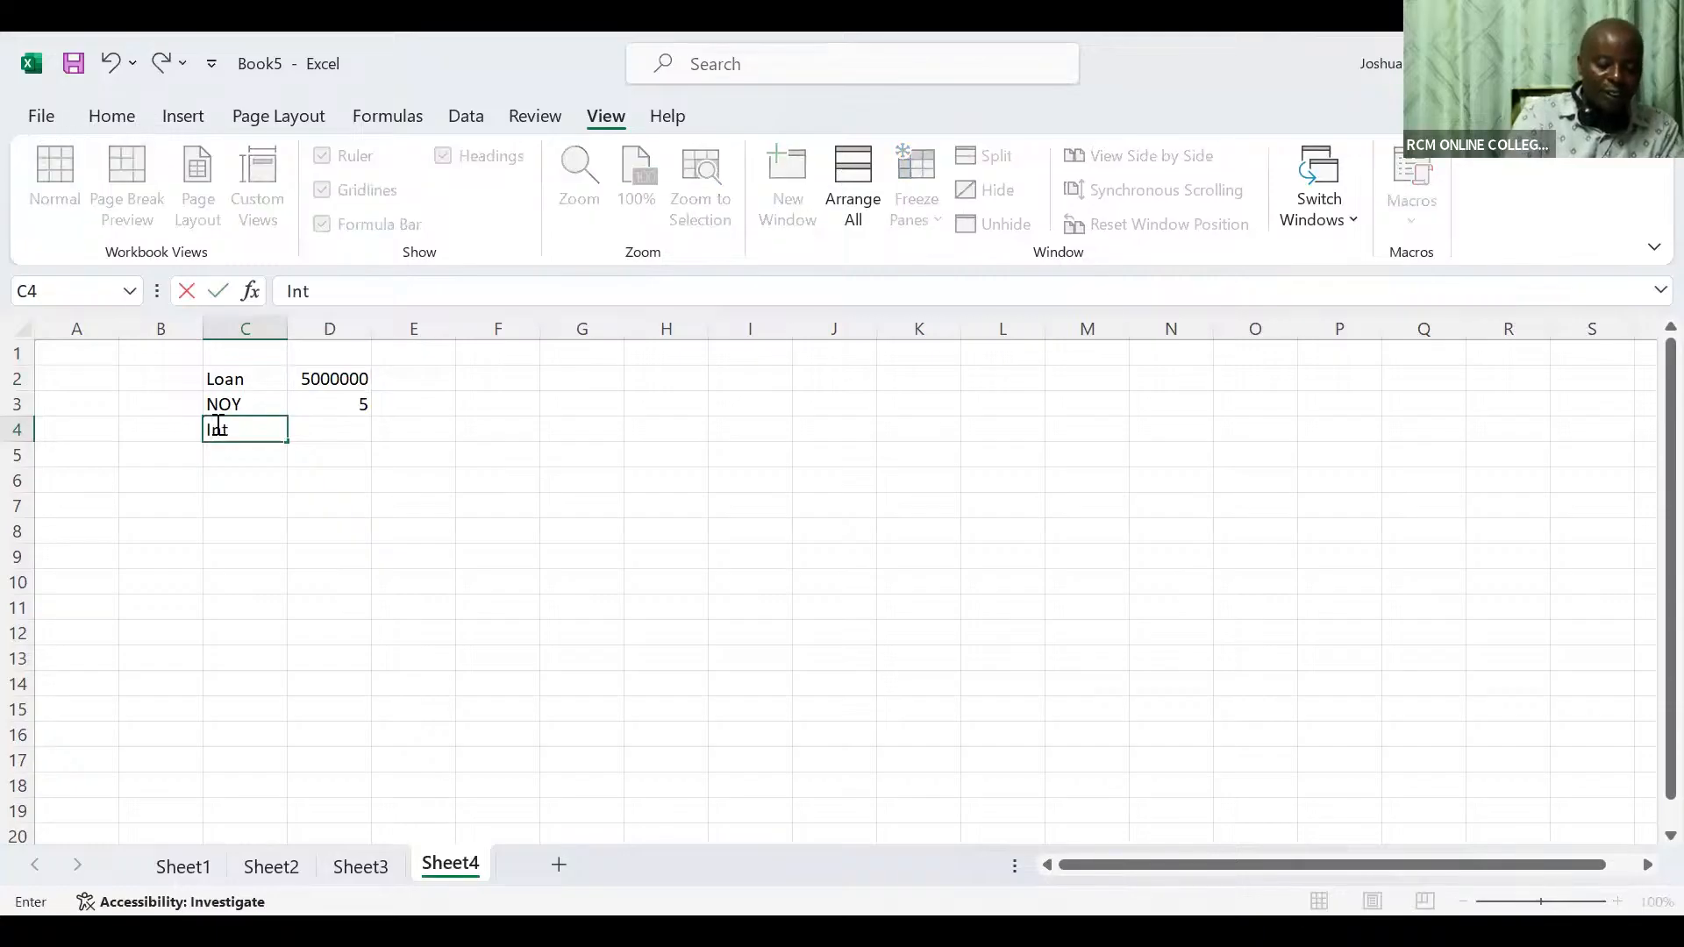
pyautogui.write(' pa')
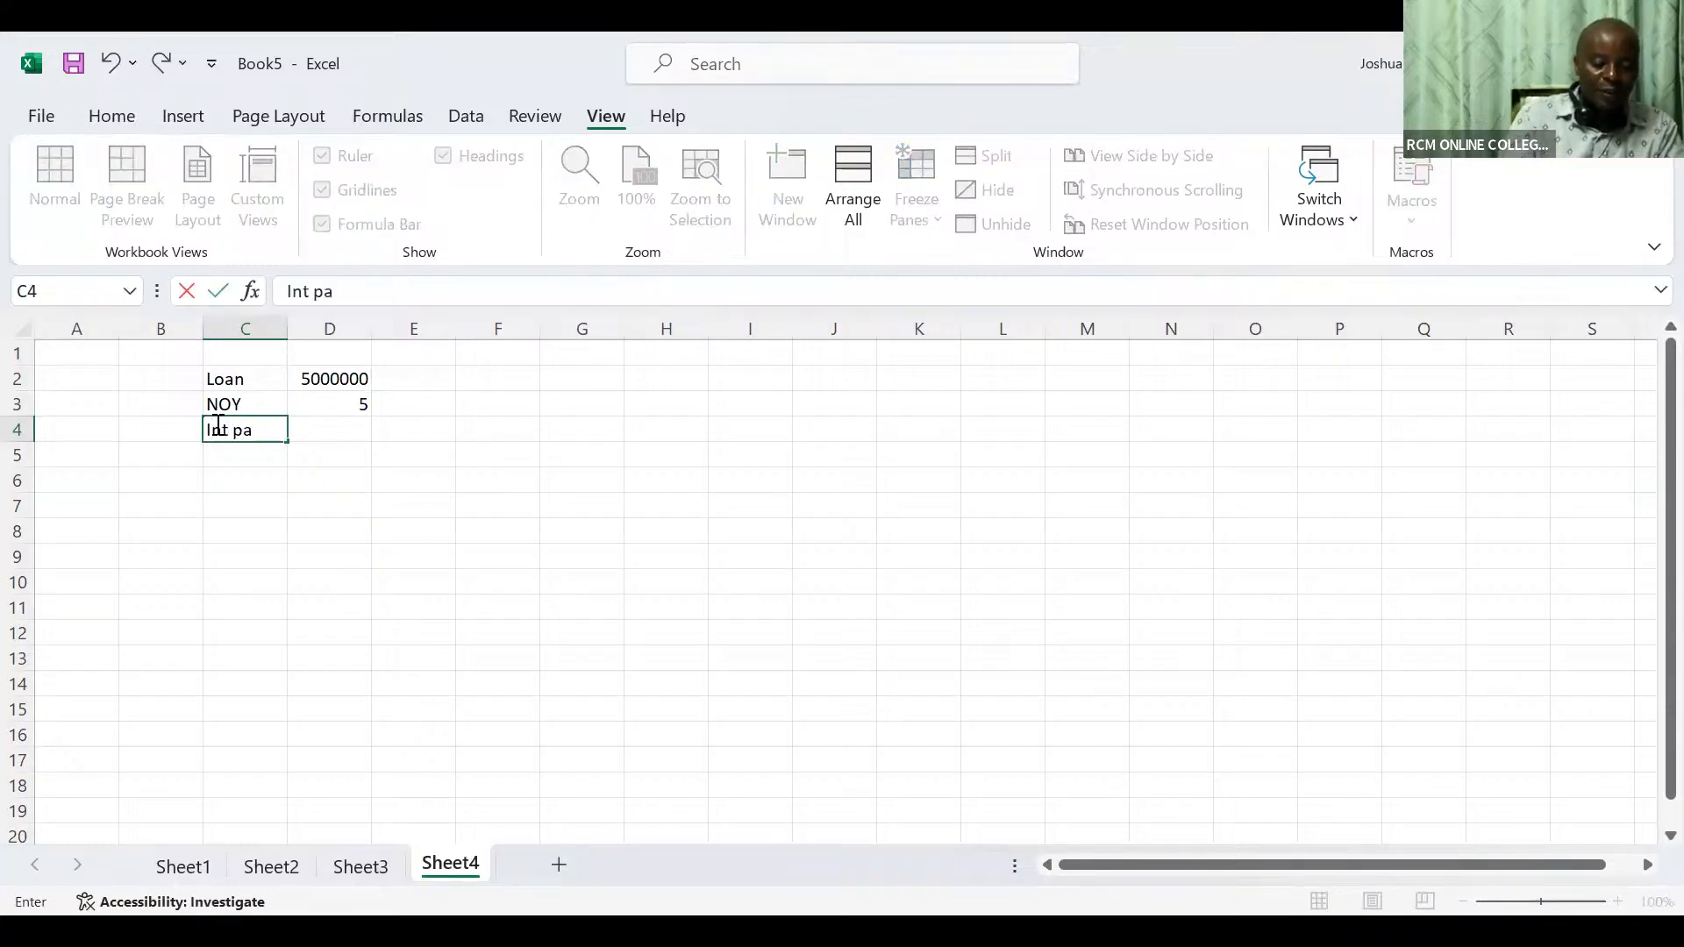
pyautogui.click(350, 428)
pyautogui.write('18')
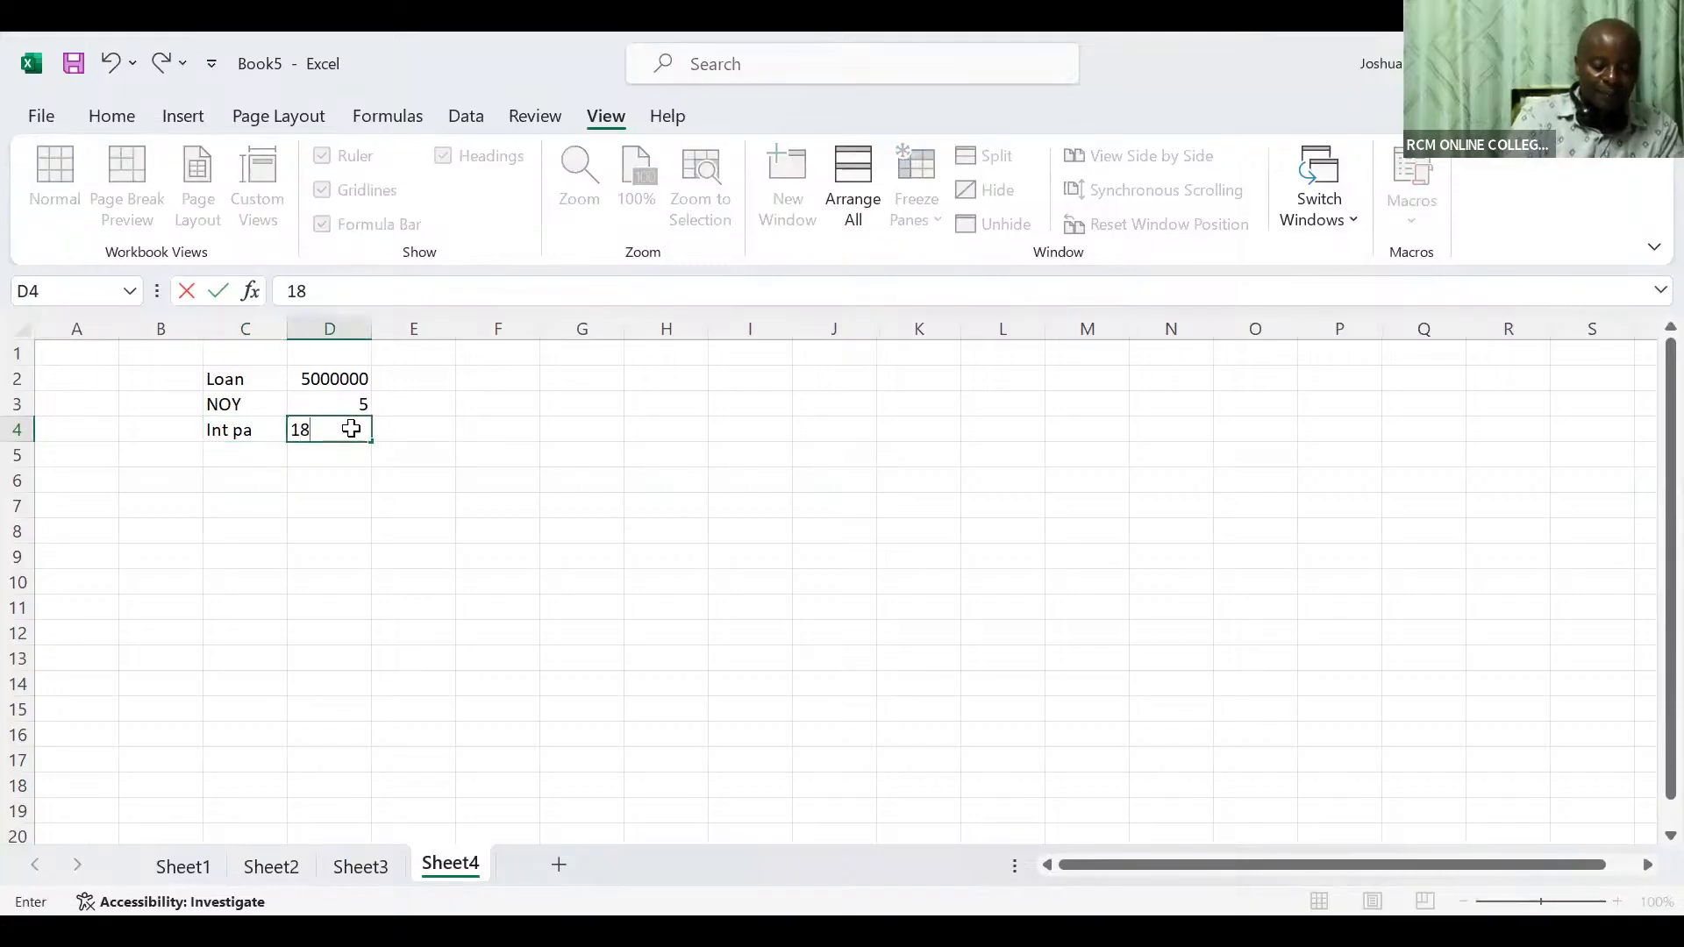
pyautogui.write('%')
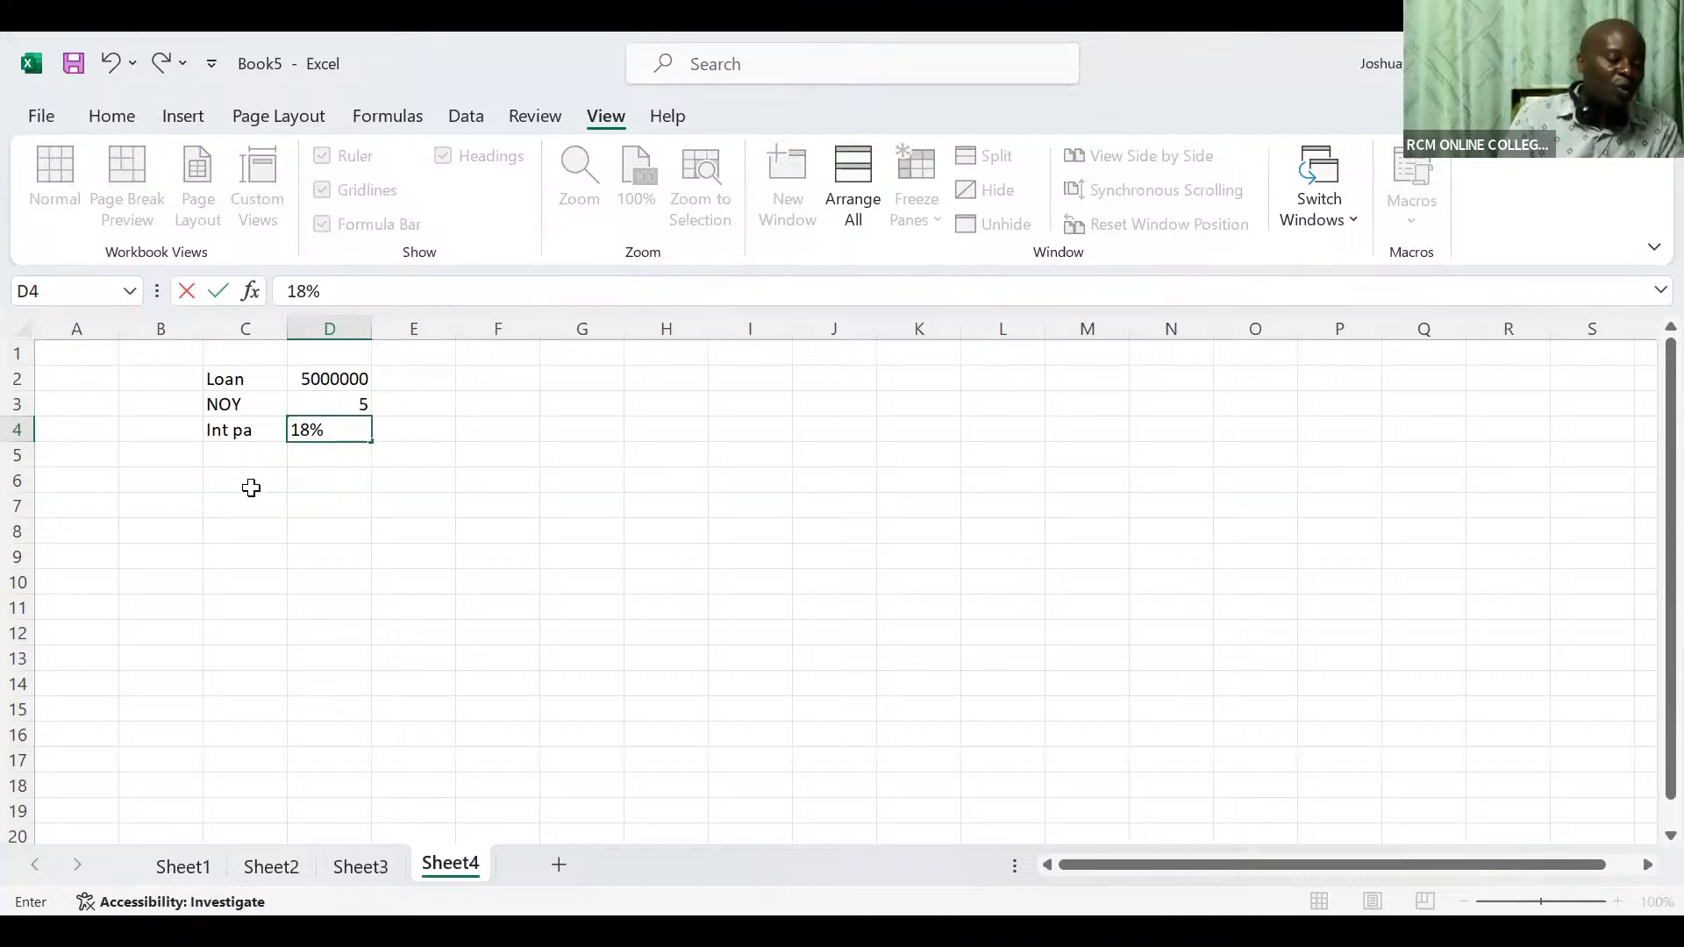
# Label C5 as NOM and calculate the number of months in D5 with =D3*12
pyautogui.click(242, 456)
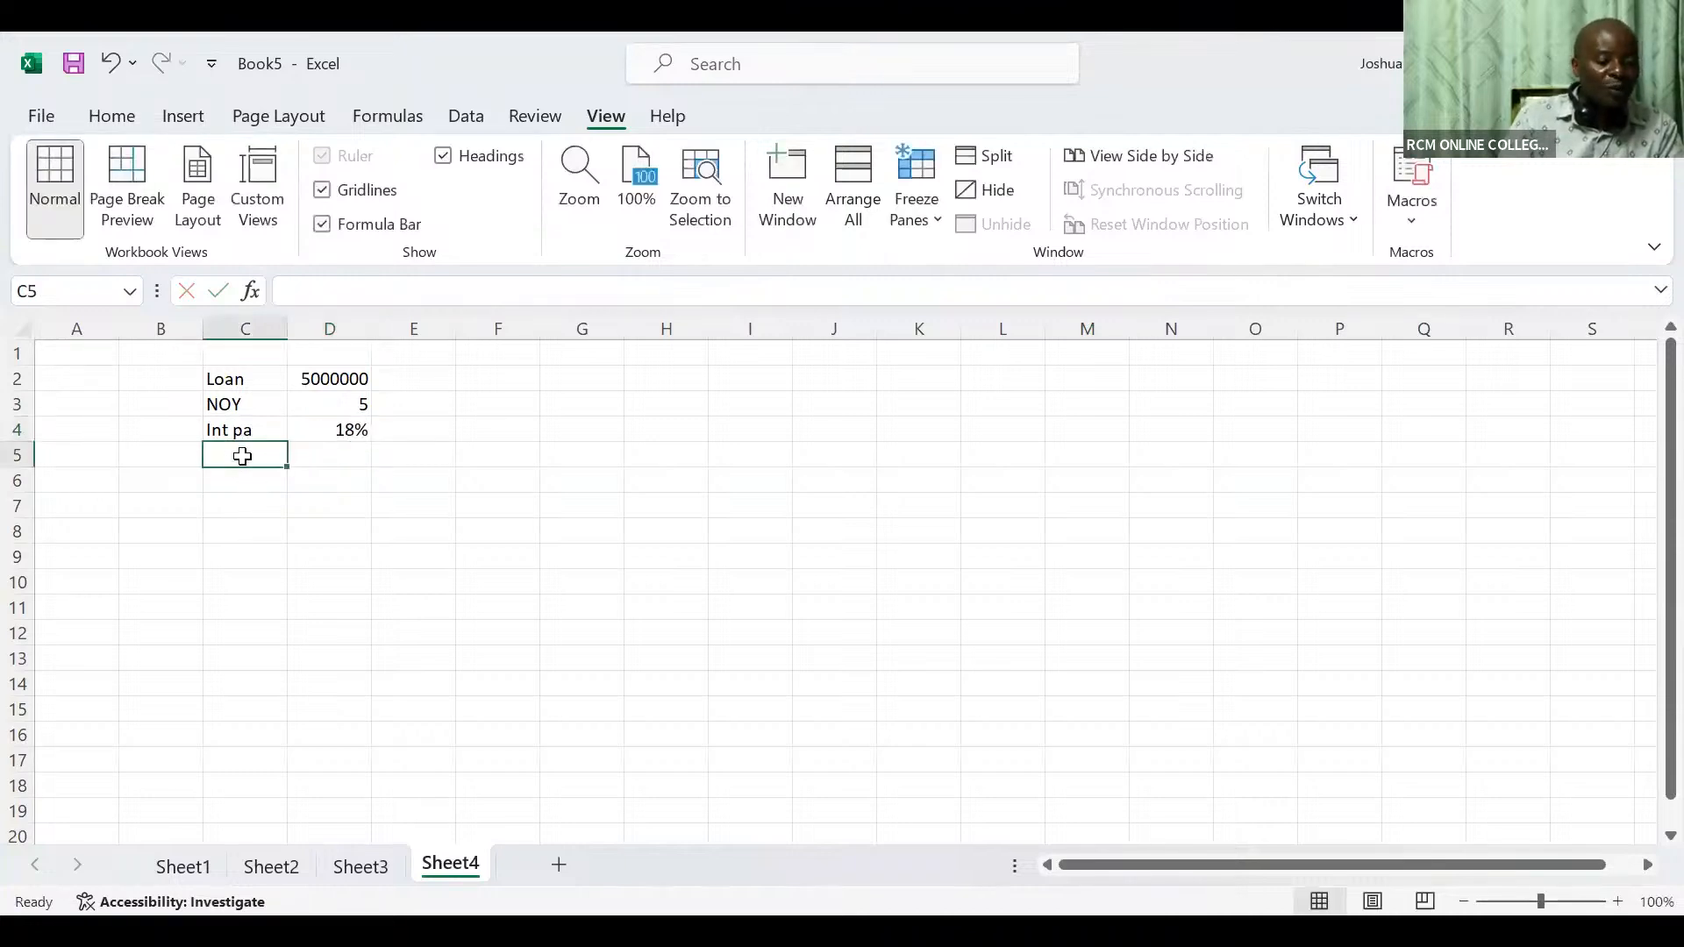
pyautogui.write('NOM')
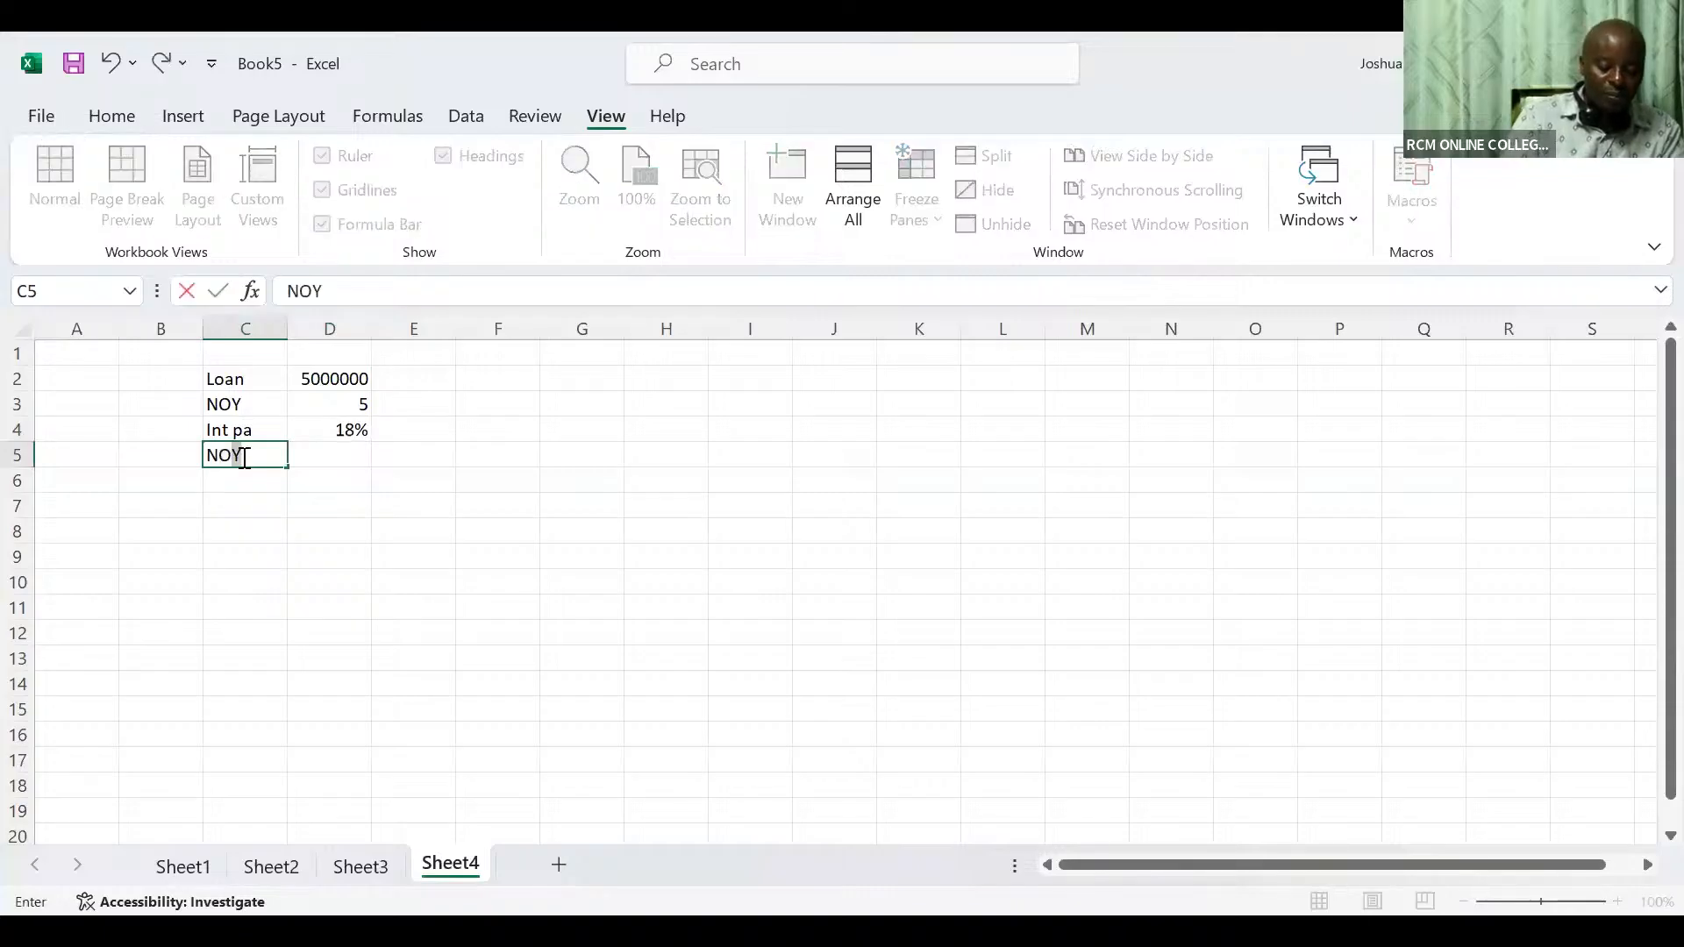
pyautogui.click(336, 455)
pyautogui.write('=')
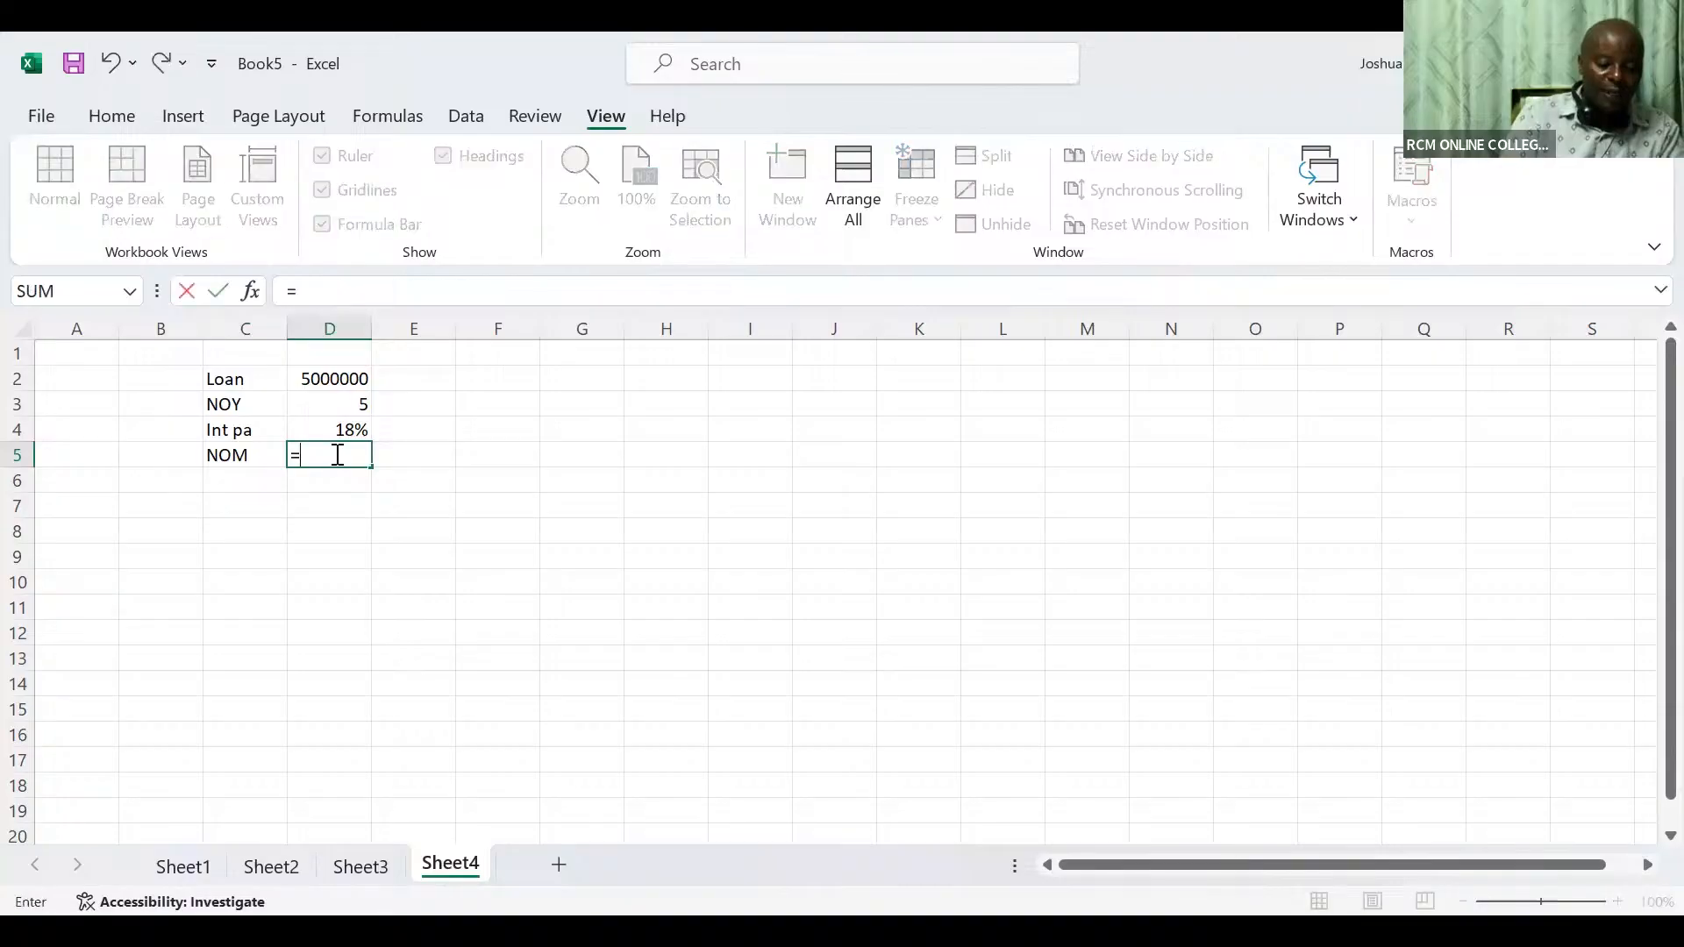
pyautogui.click(359, 402)
pyautogui.write('*')
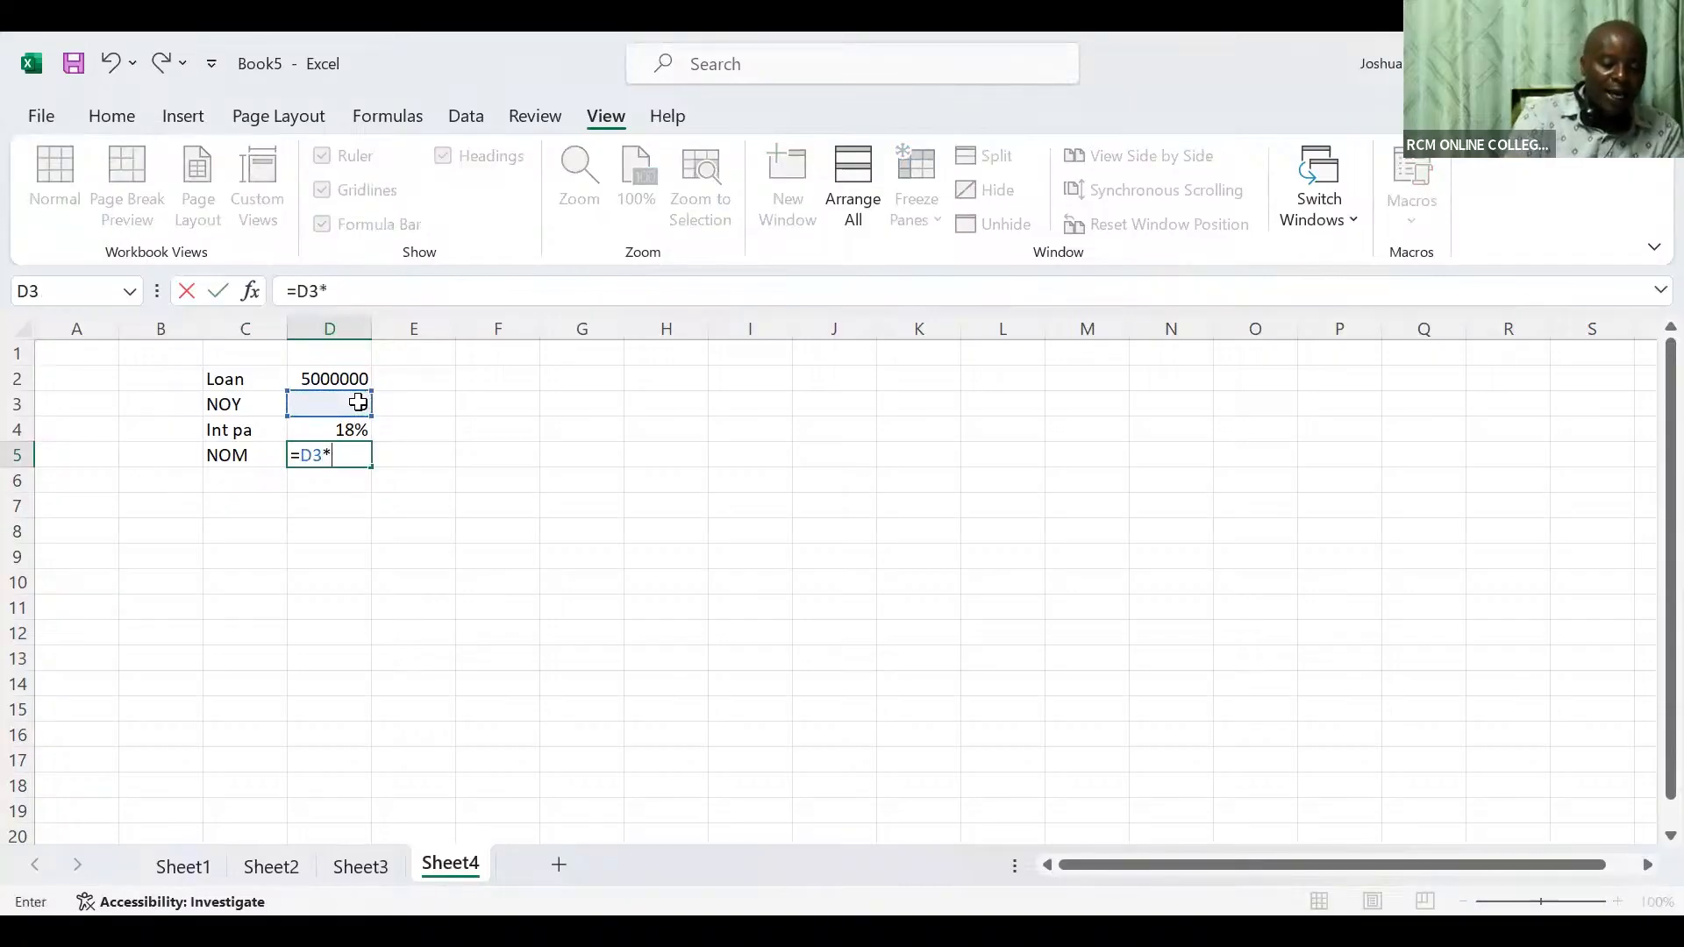
pyautogui.write('12')
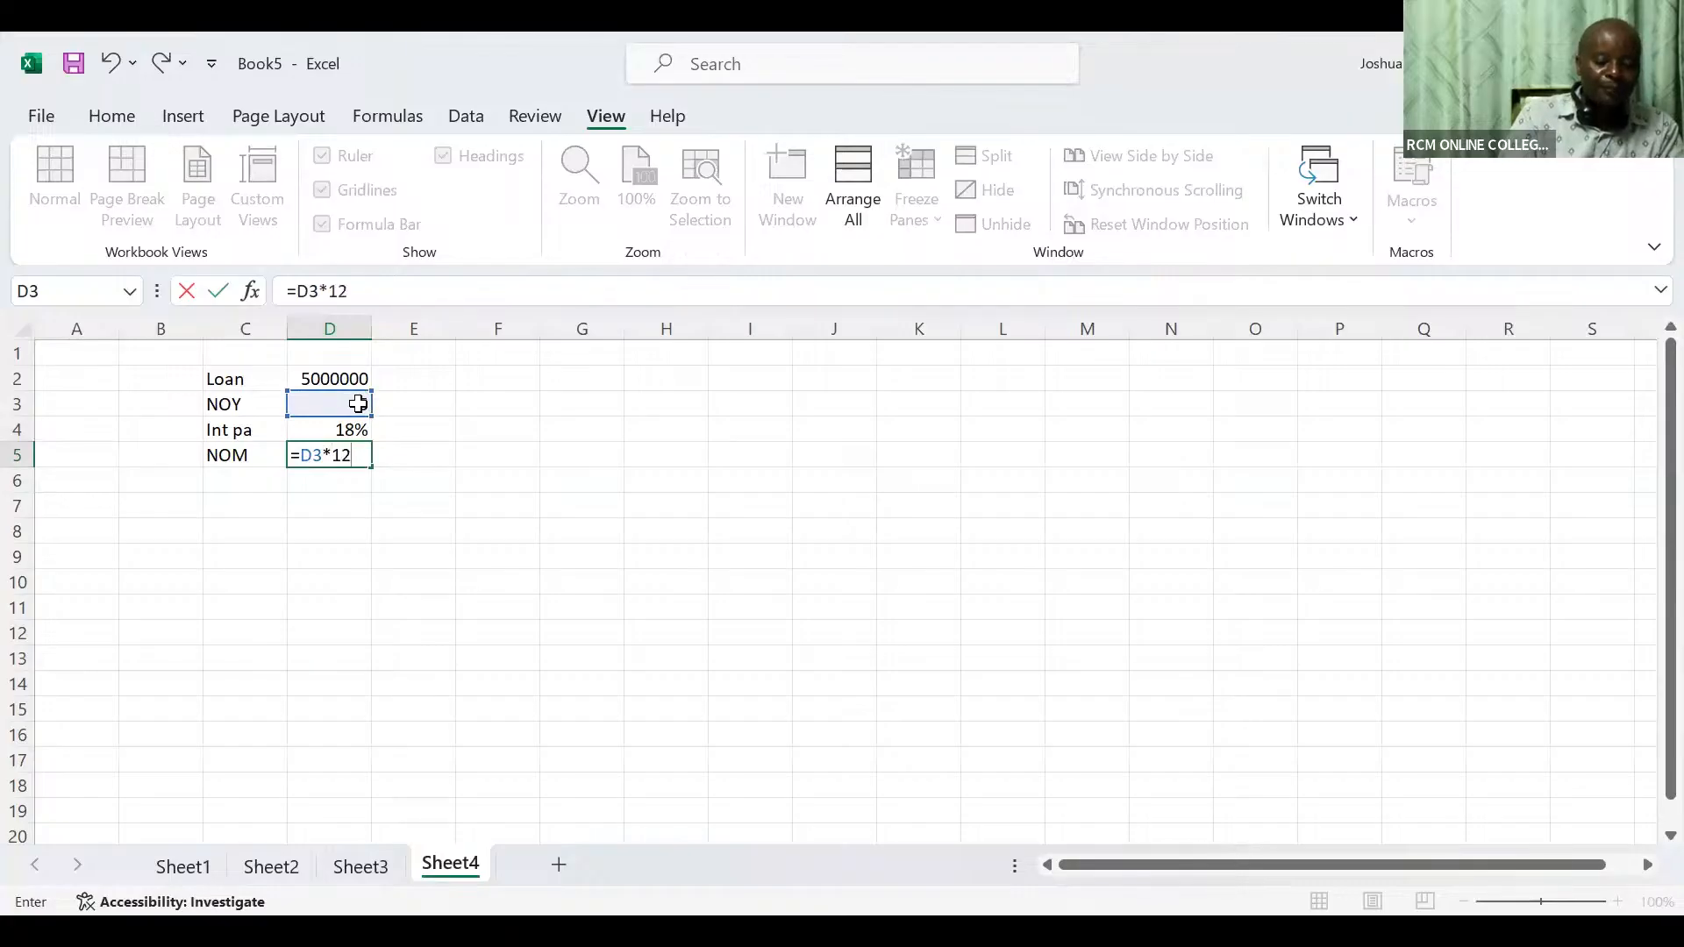
pyautogui.press('Return')
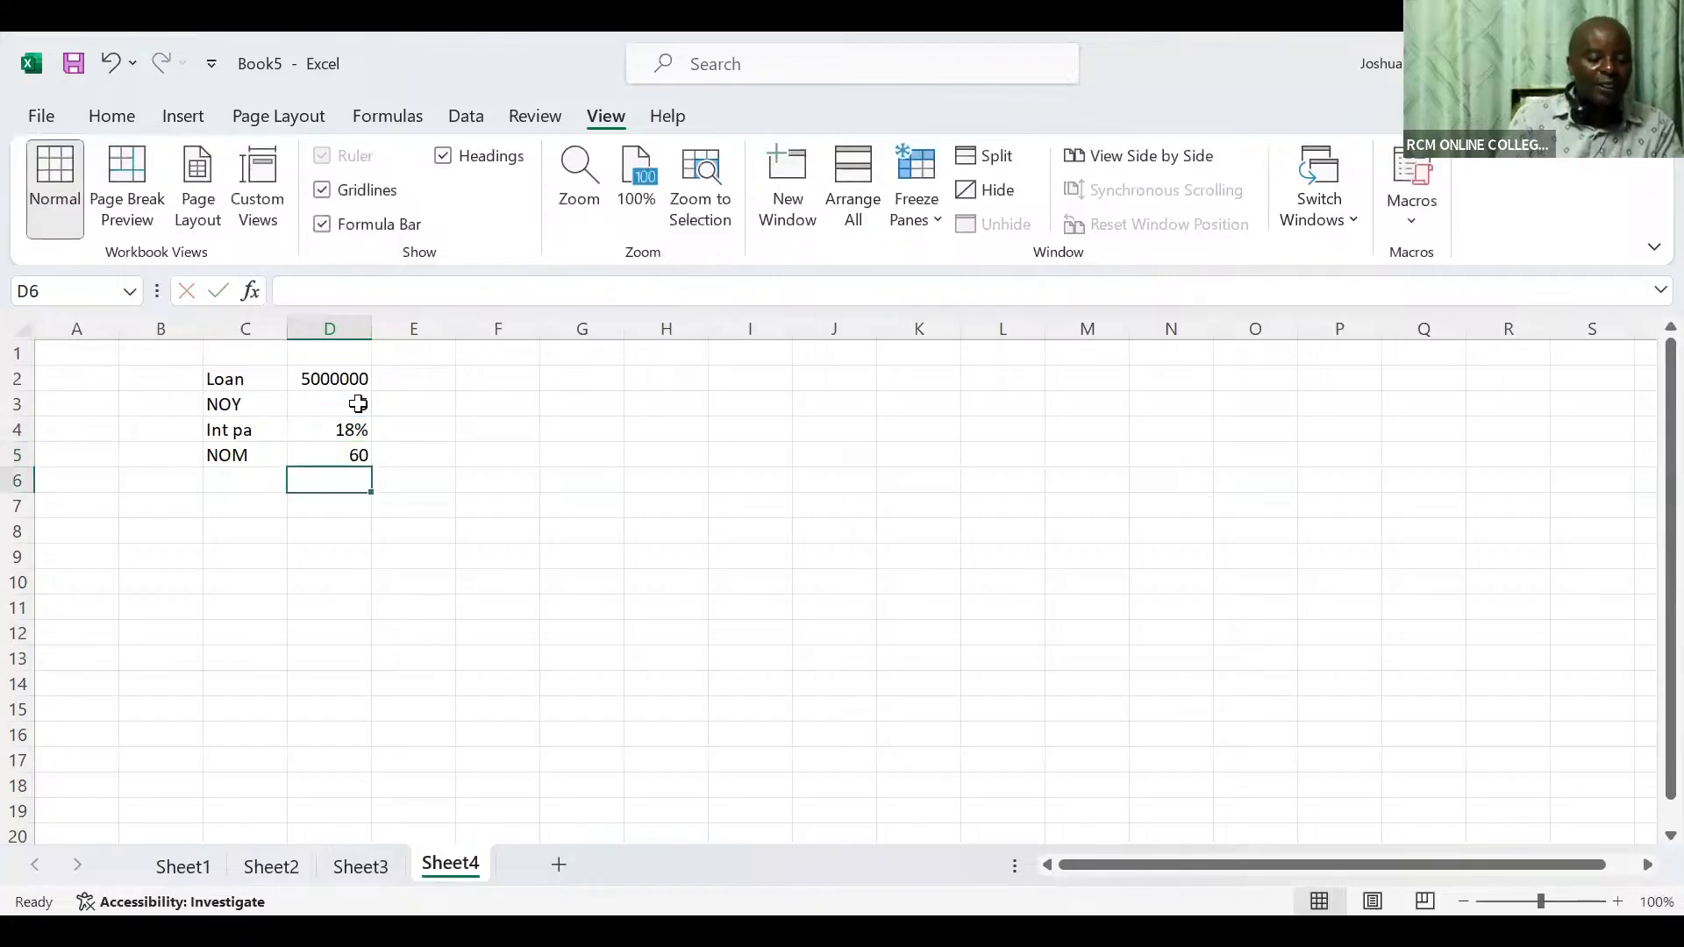
# Label C6 as Int pm and calculate the monthly interest rate in D6 with =D4/12
pyautogui.click(251, 477)
pyautogui.write('Int ')
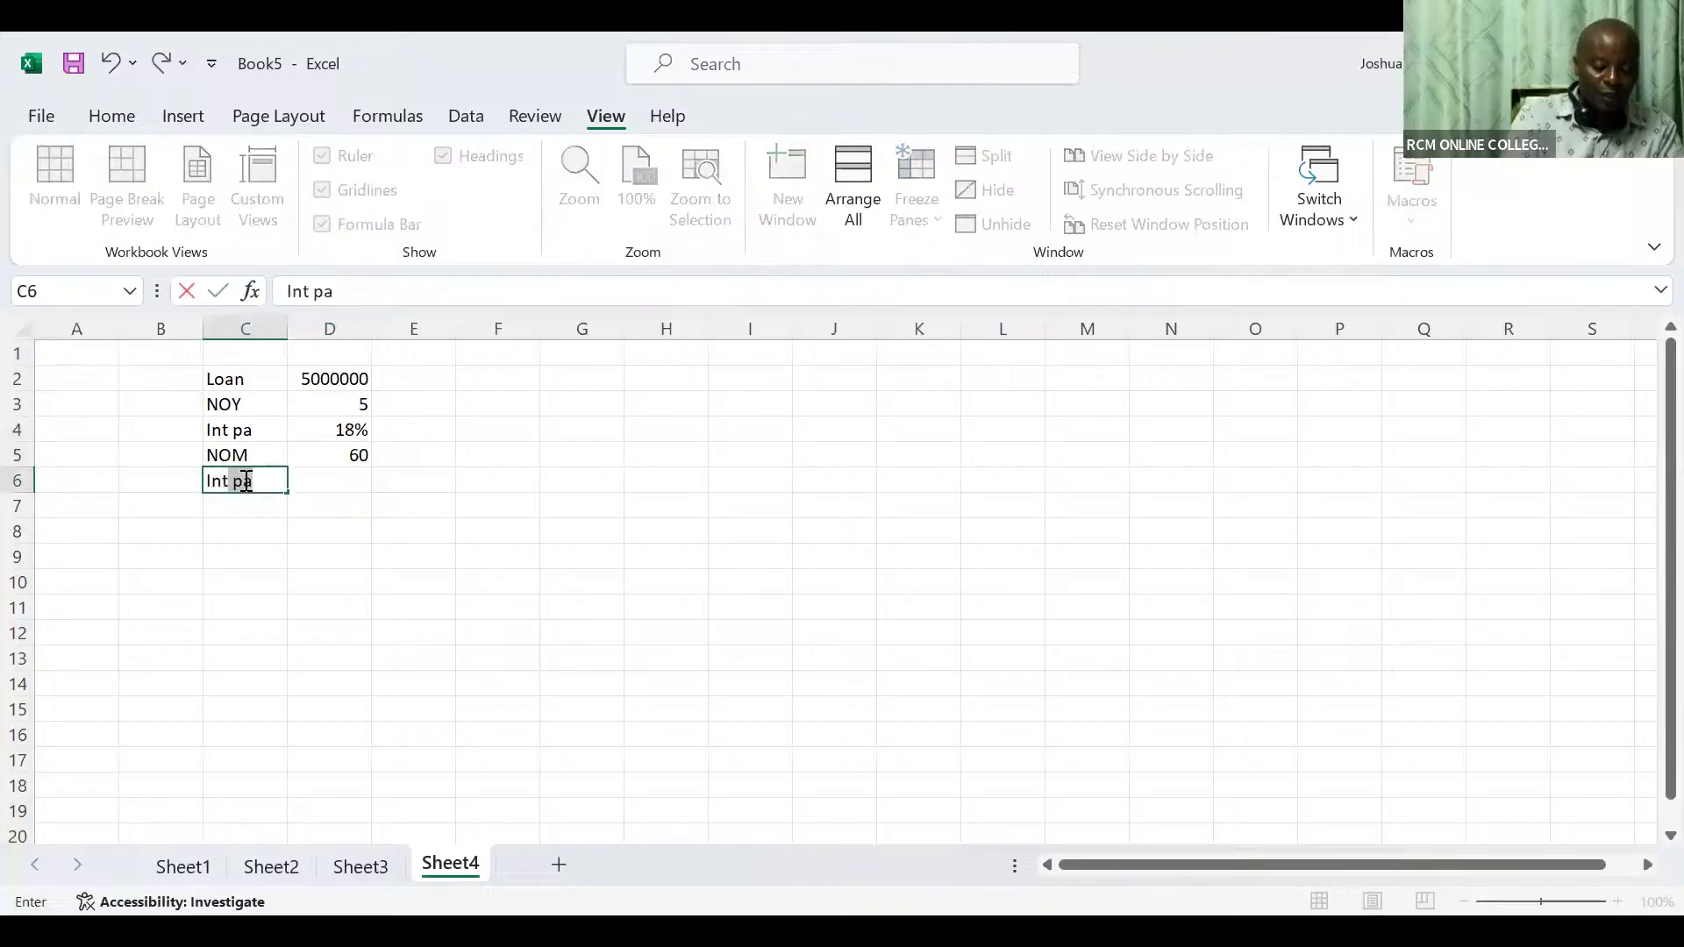
pyautogui.write('pm')
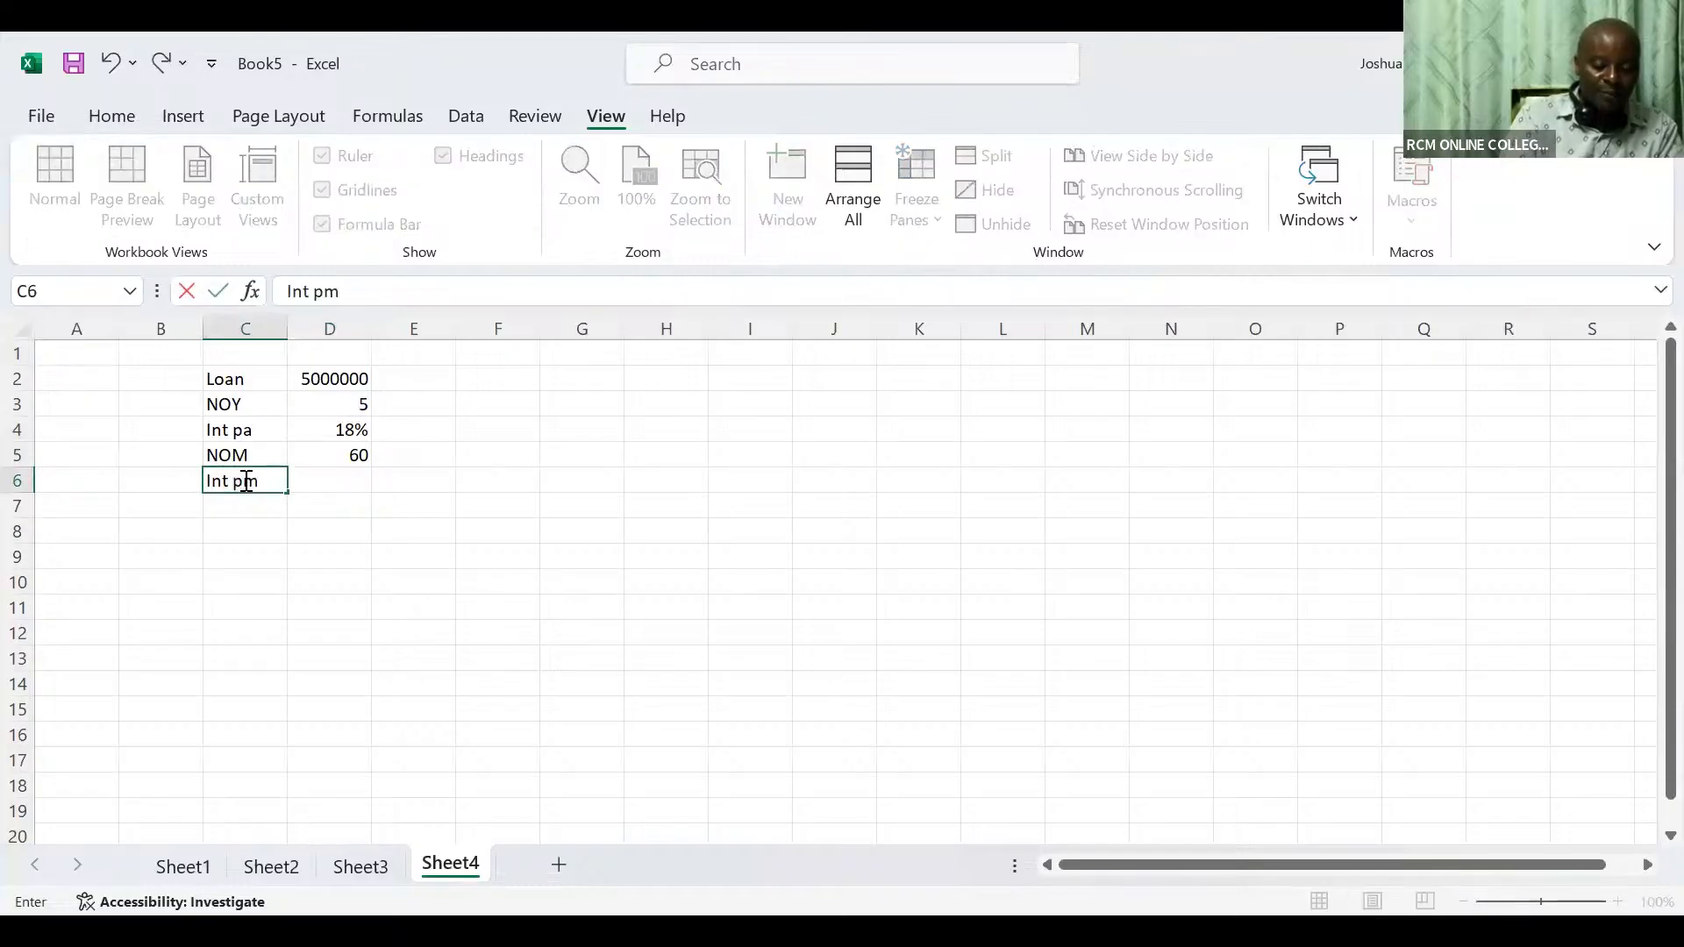
pyautogui.click(328, 480)
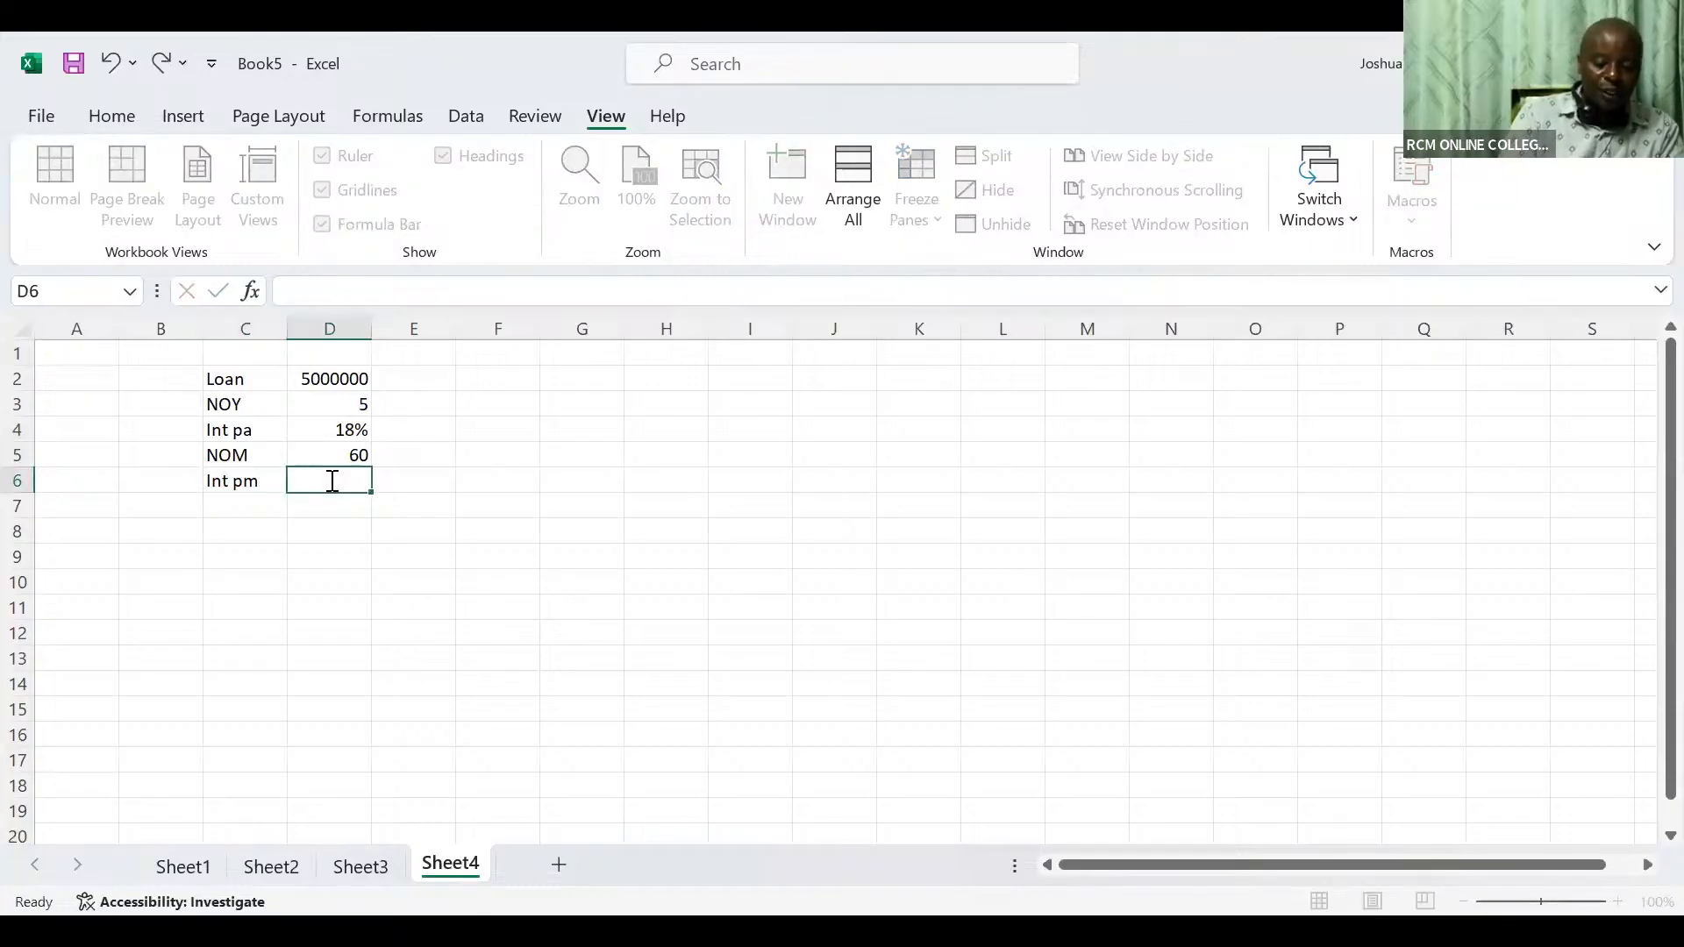
pyautogui.write('=')
pyautogui.click(353, 434)
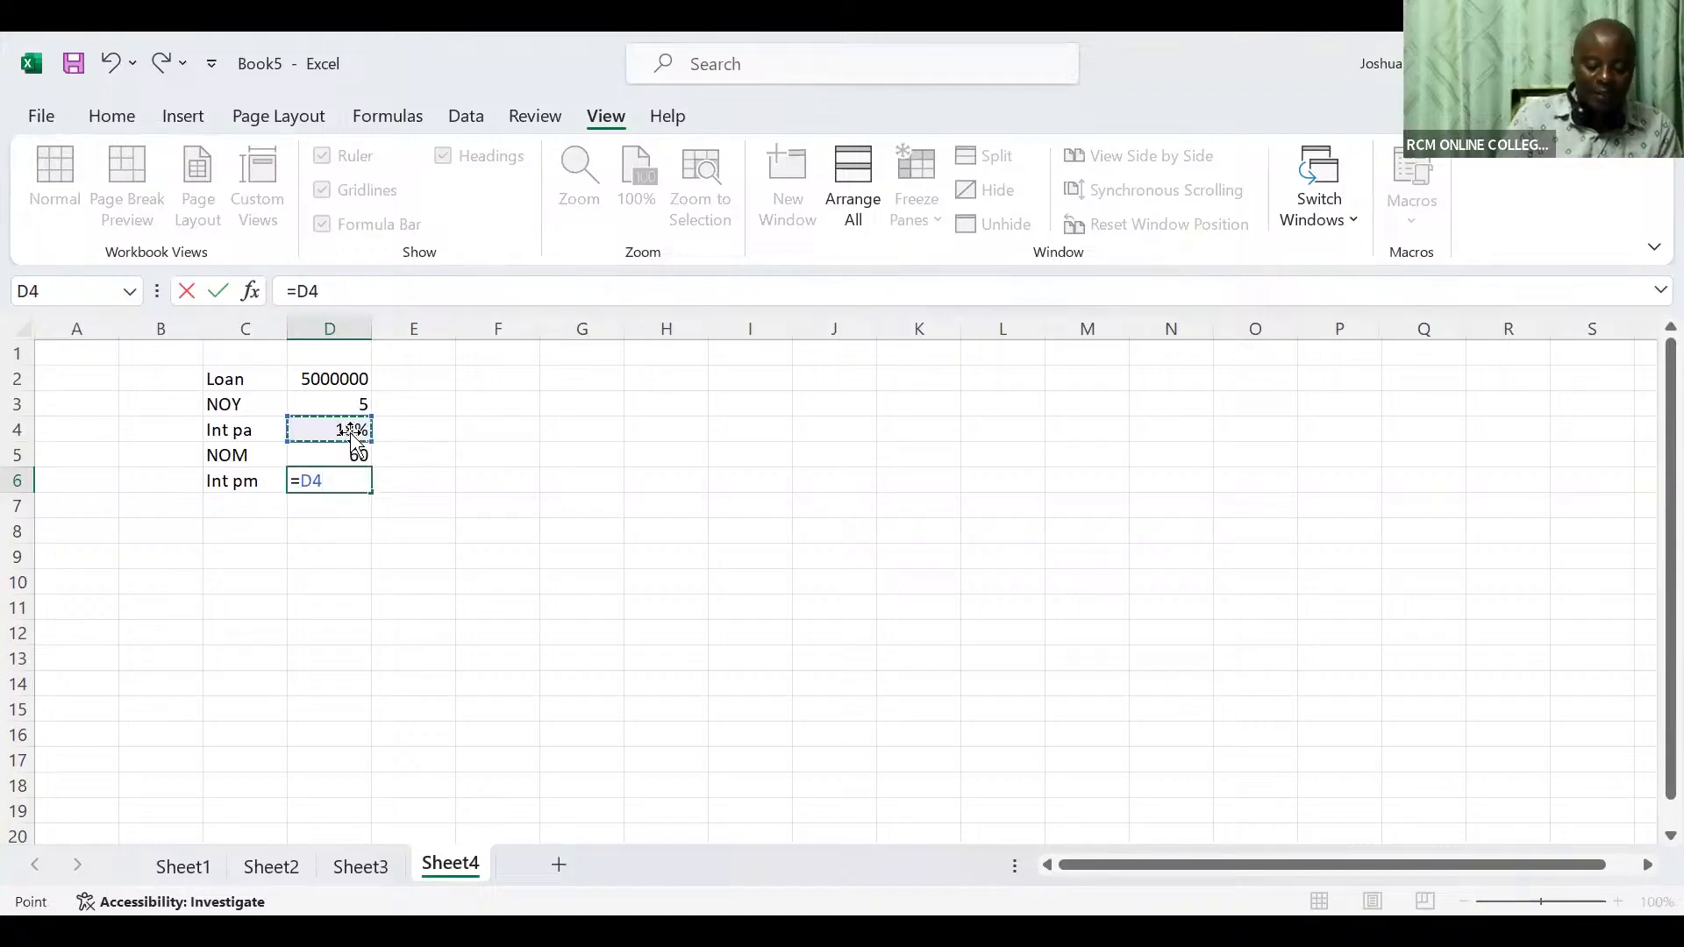
pyautogui.write('/12')
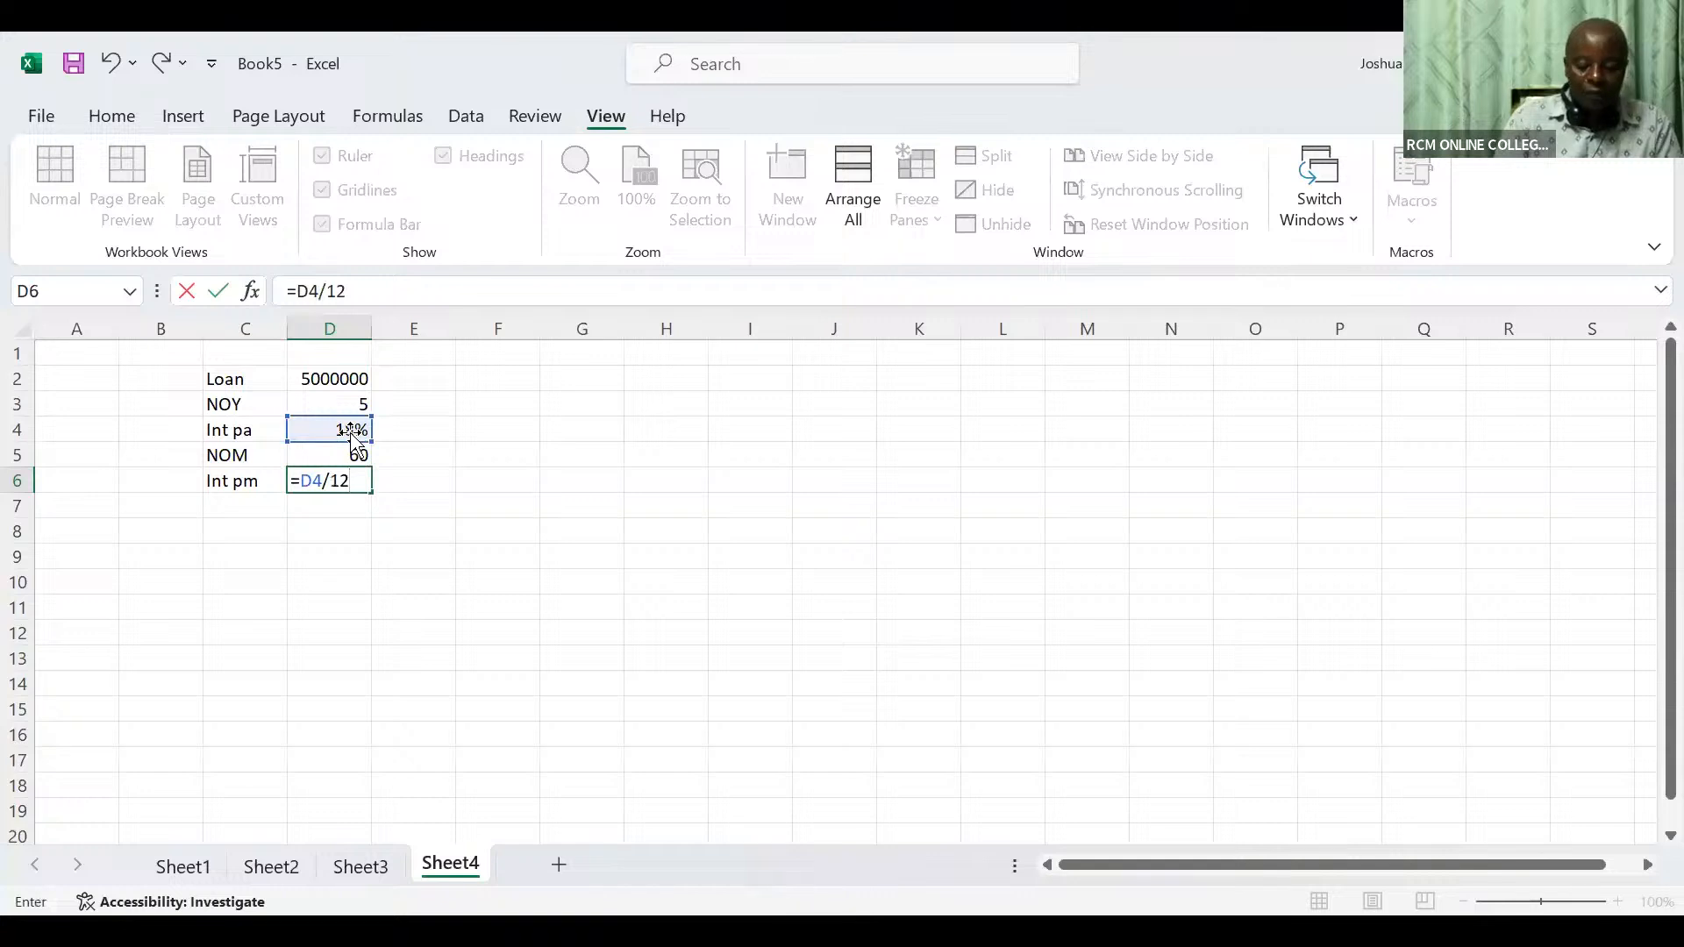
pyautogui.press('Return')
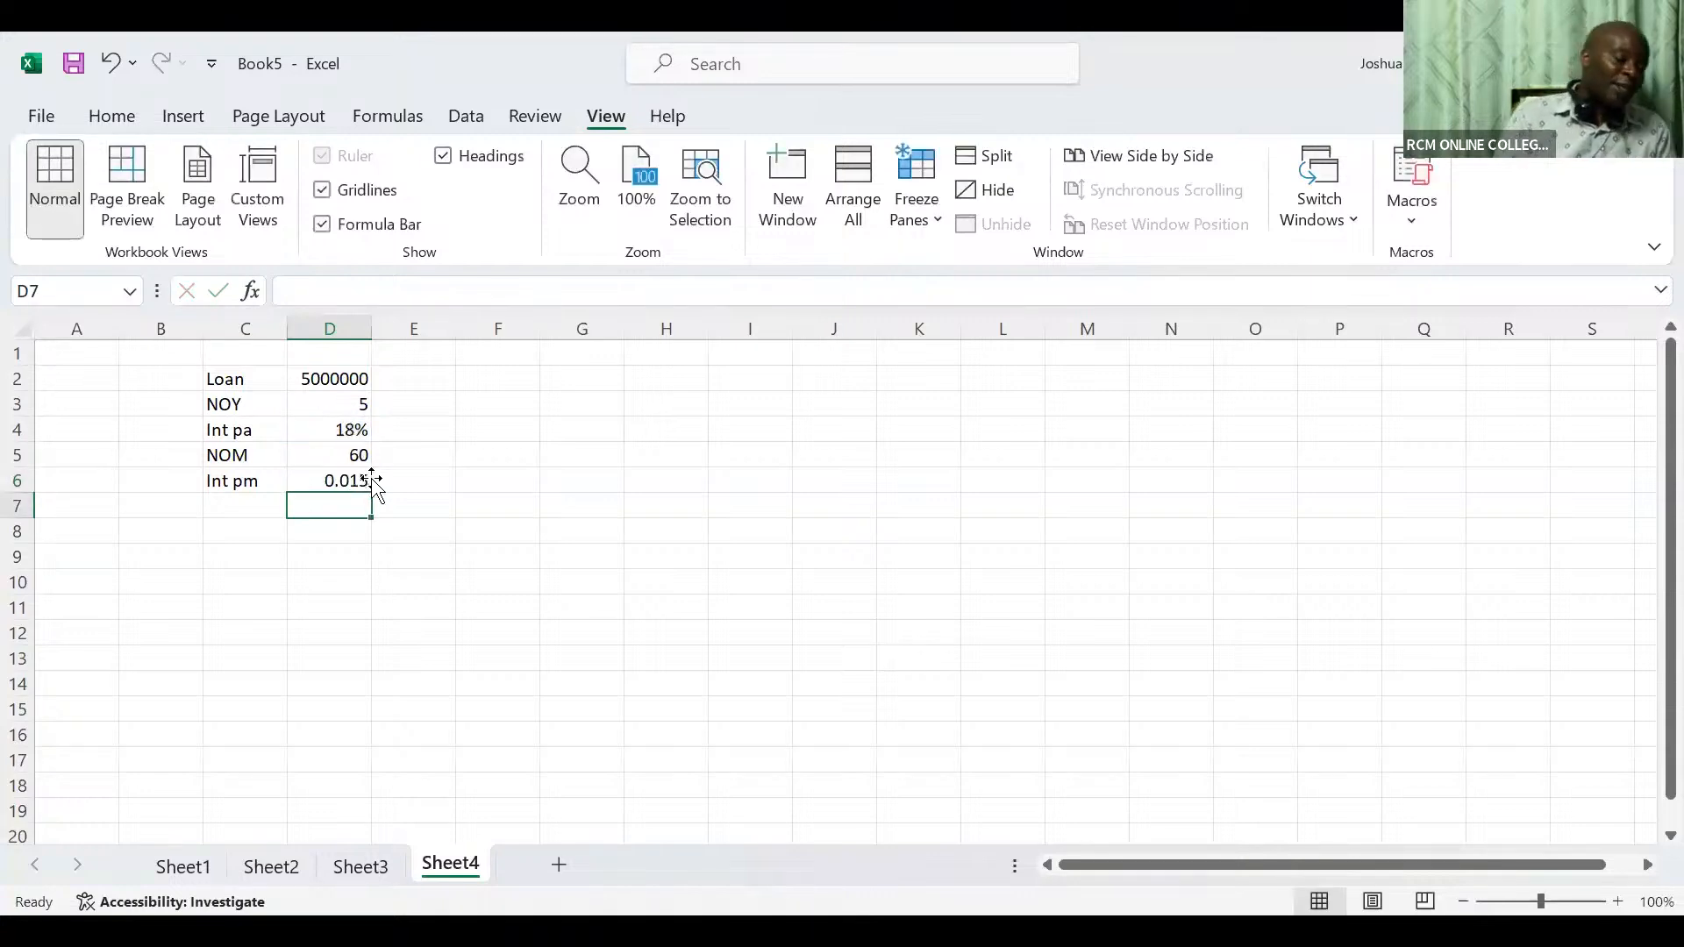
# Enter the schedule headings Time in F7 and Opening Balance in G7
pyautogui.click(513, 507)
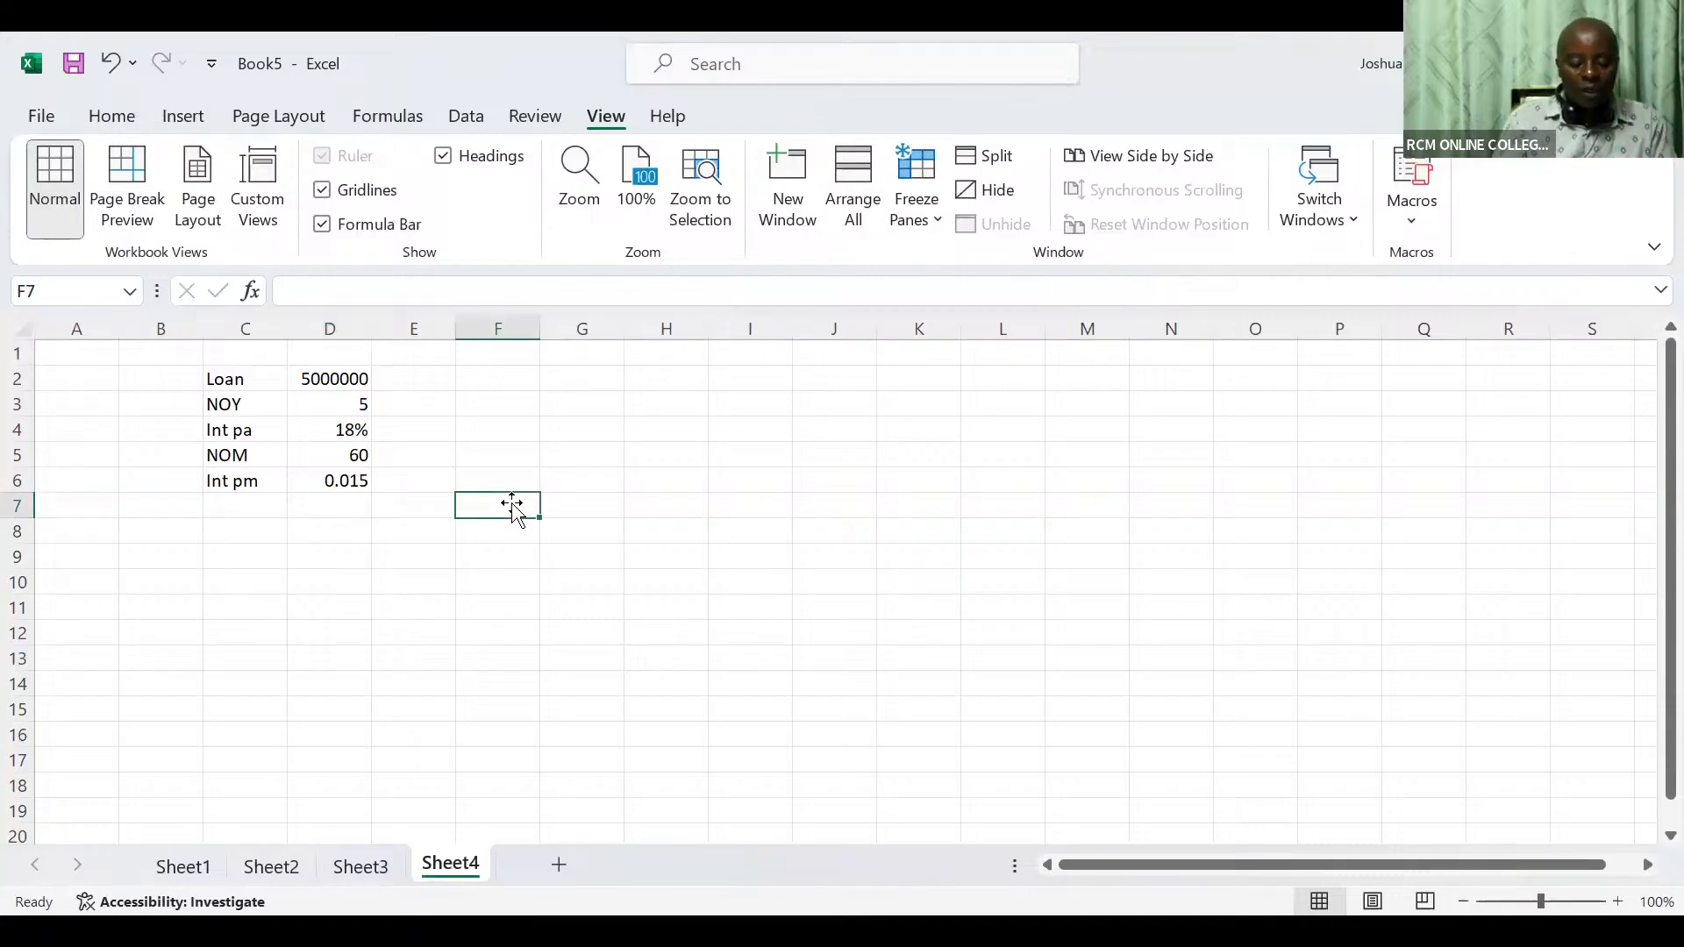
pyautogui.write('Time')
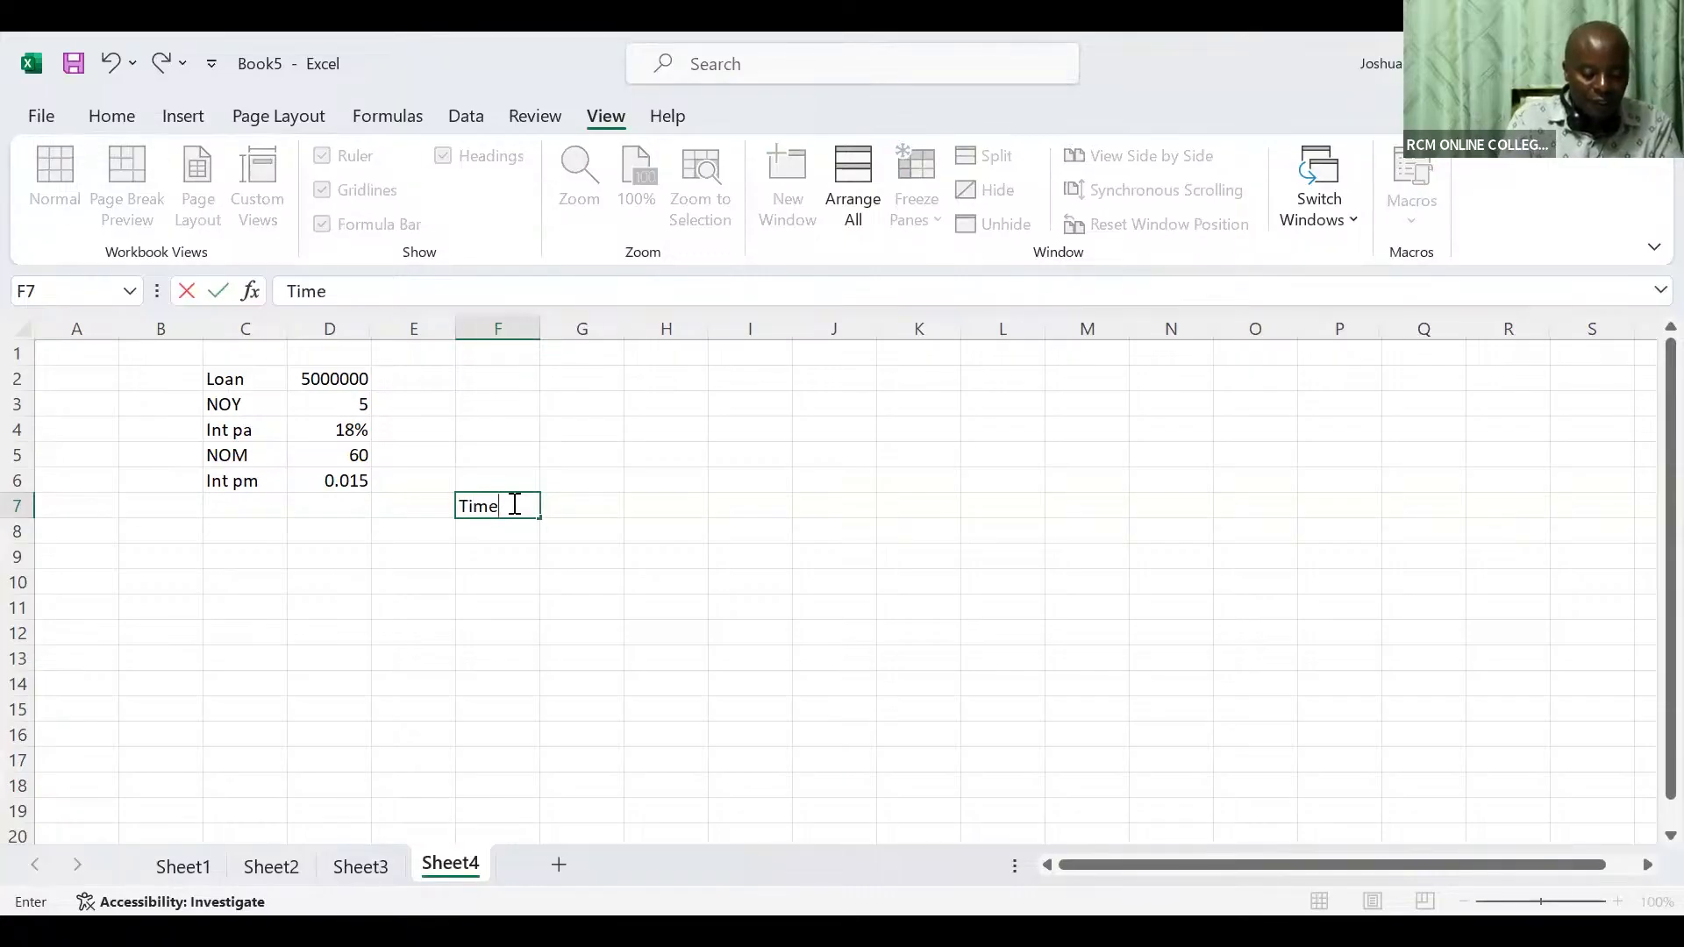
pyautogui.press('Tab')
pyautogui.write('Opening')
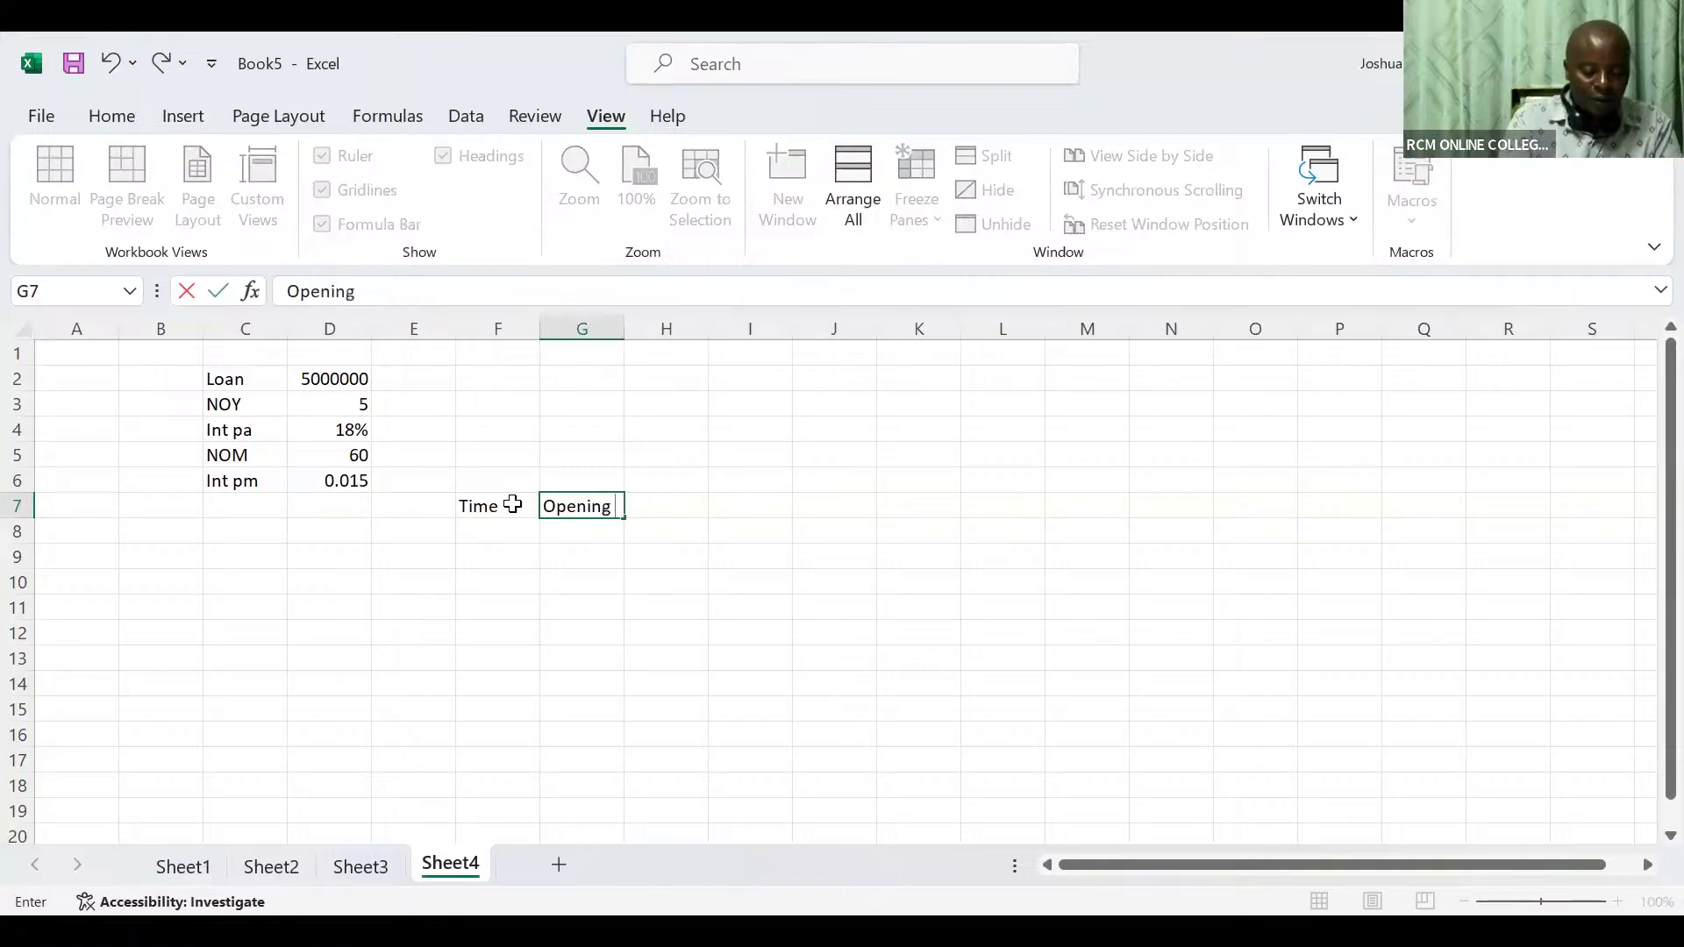
pyautogui.write(' Balance')
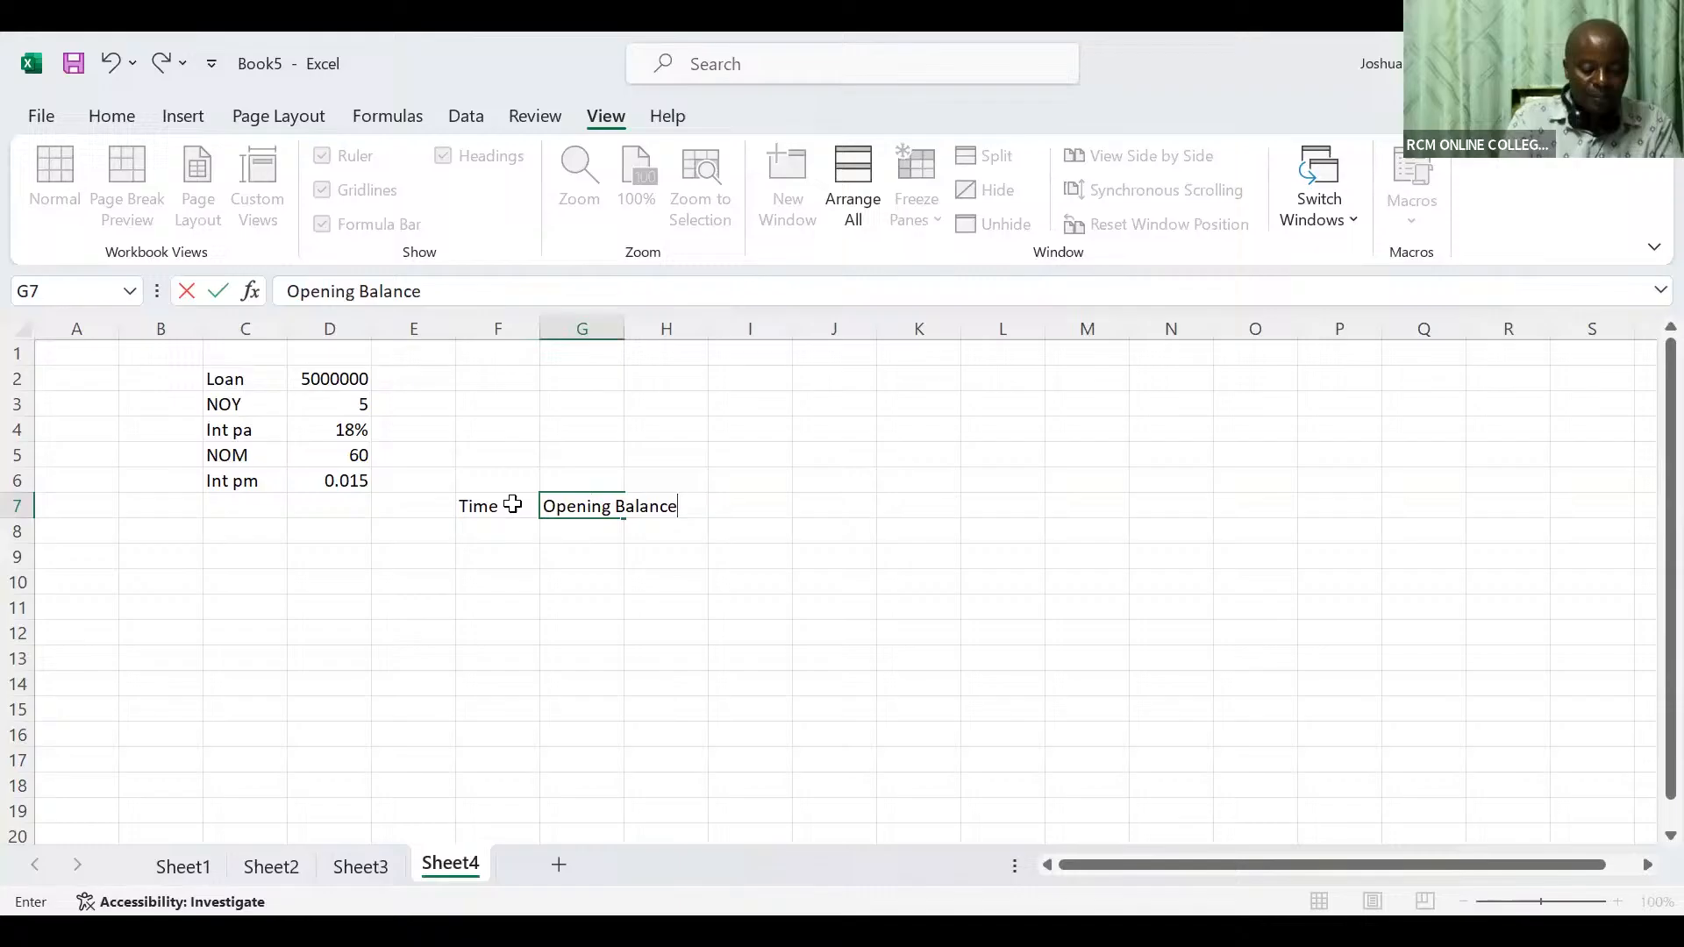
pyautogui.press('Tab')
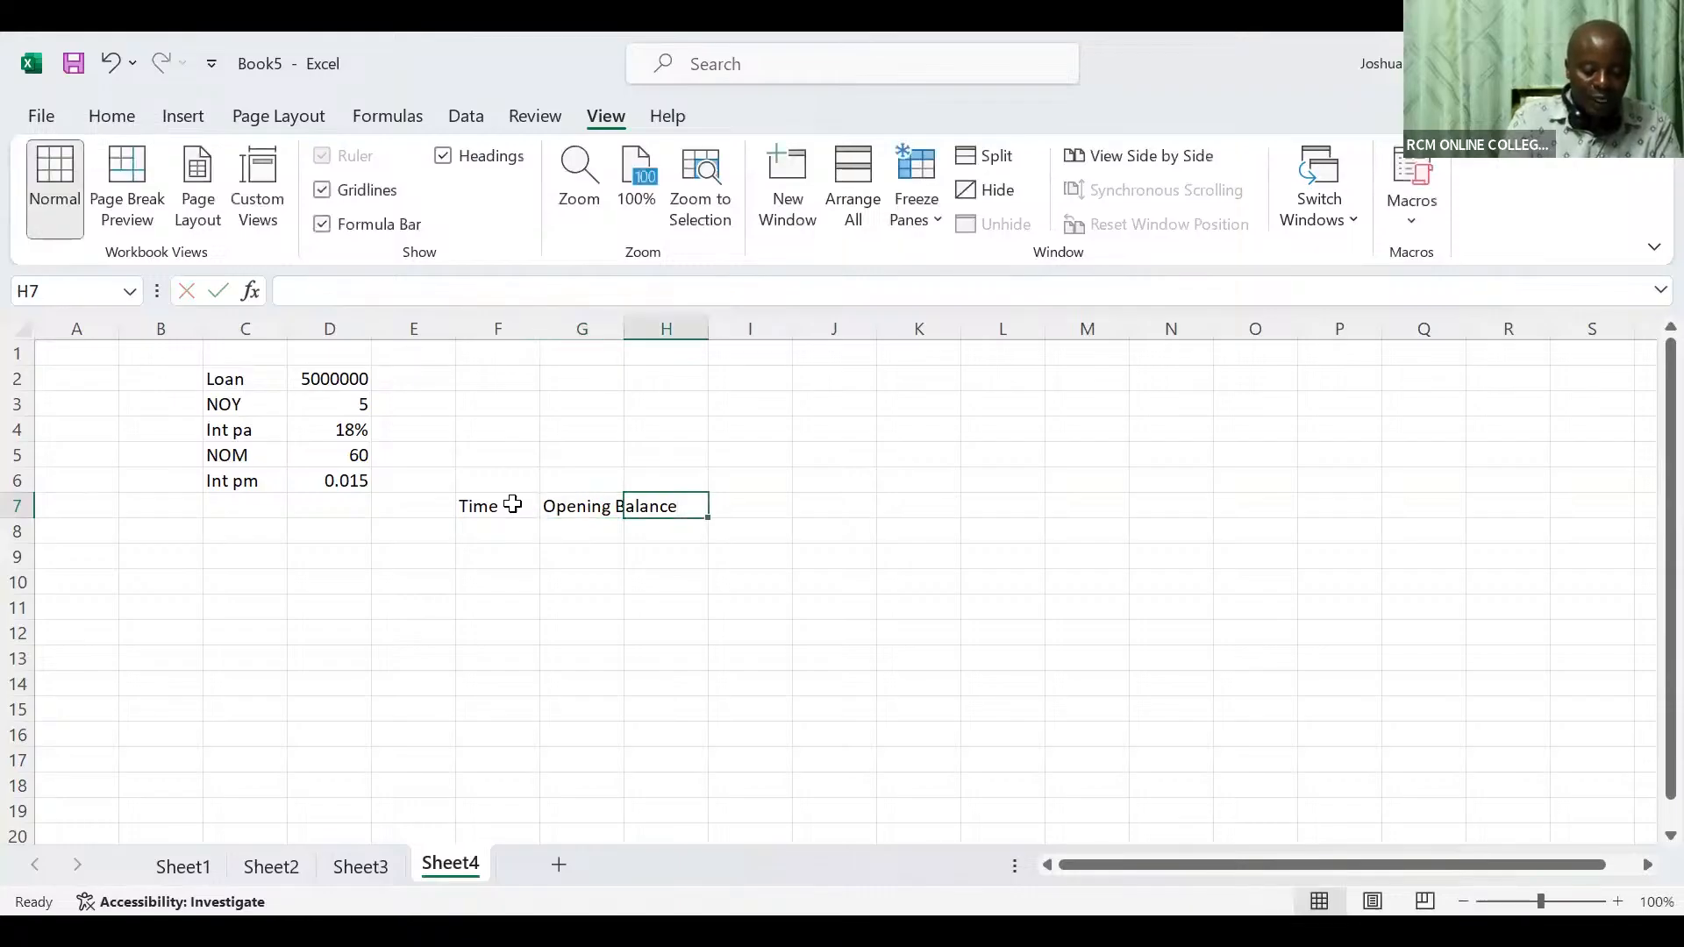
# Add the headings PMT in H7 and Interest in I7
pyautogui.write('PMT')
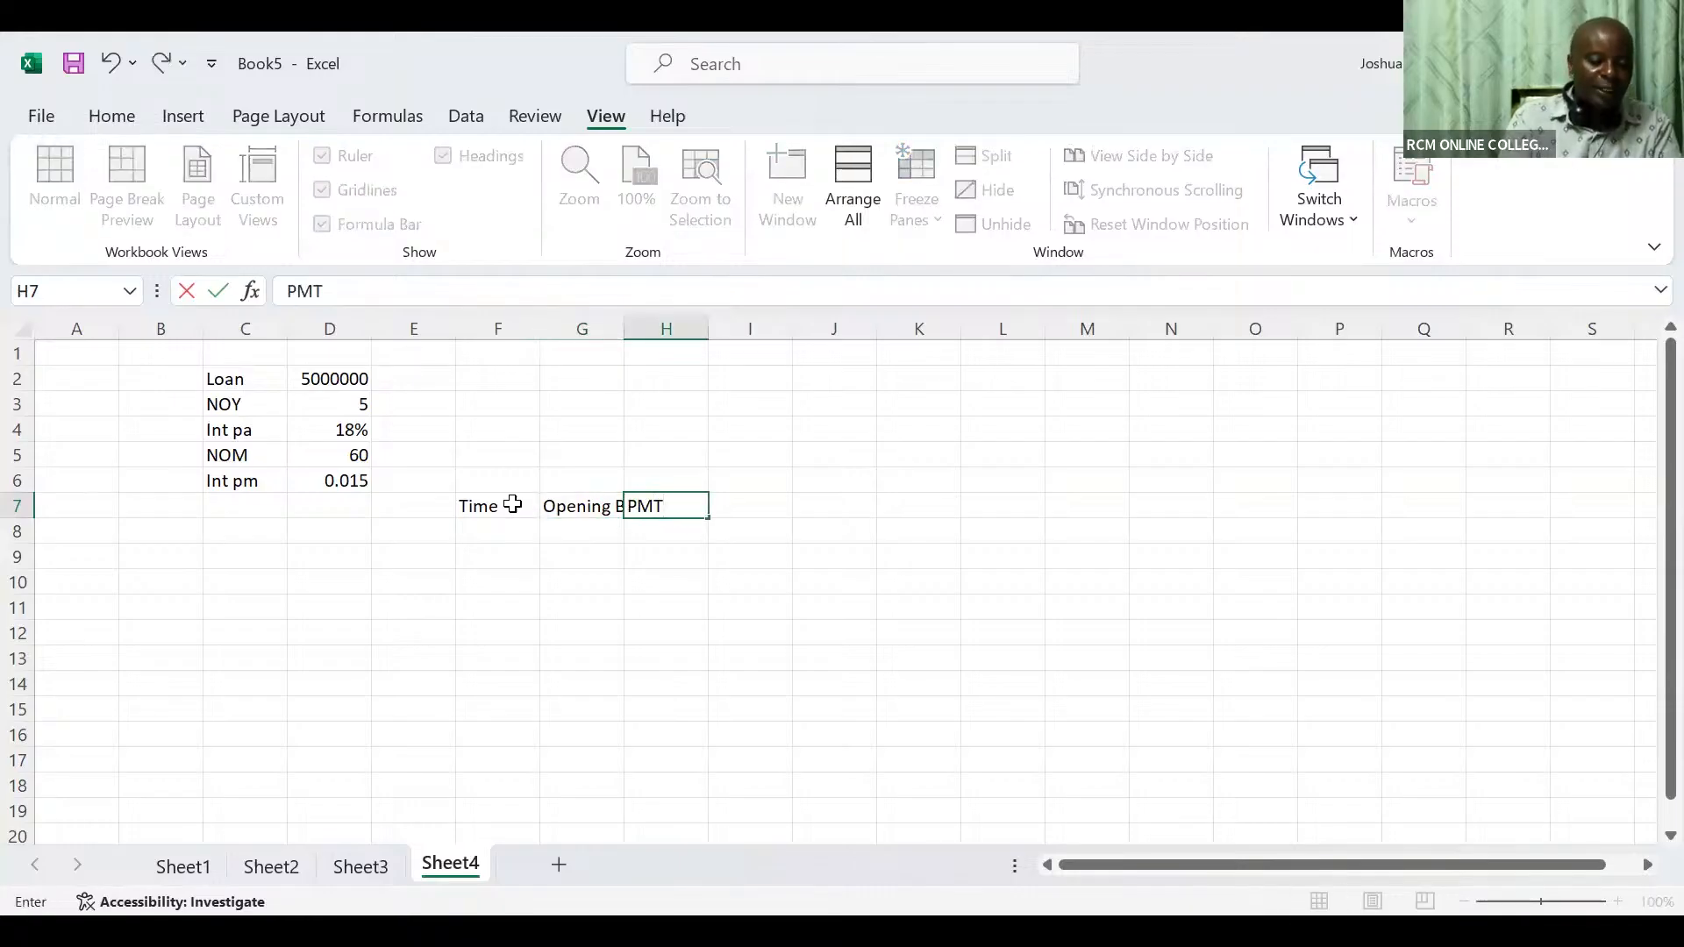
pyautogui.press('Tab')
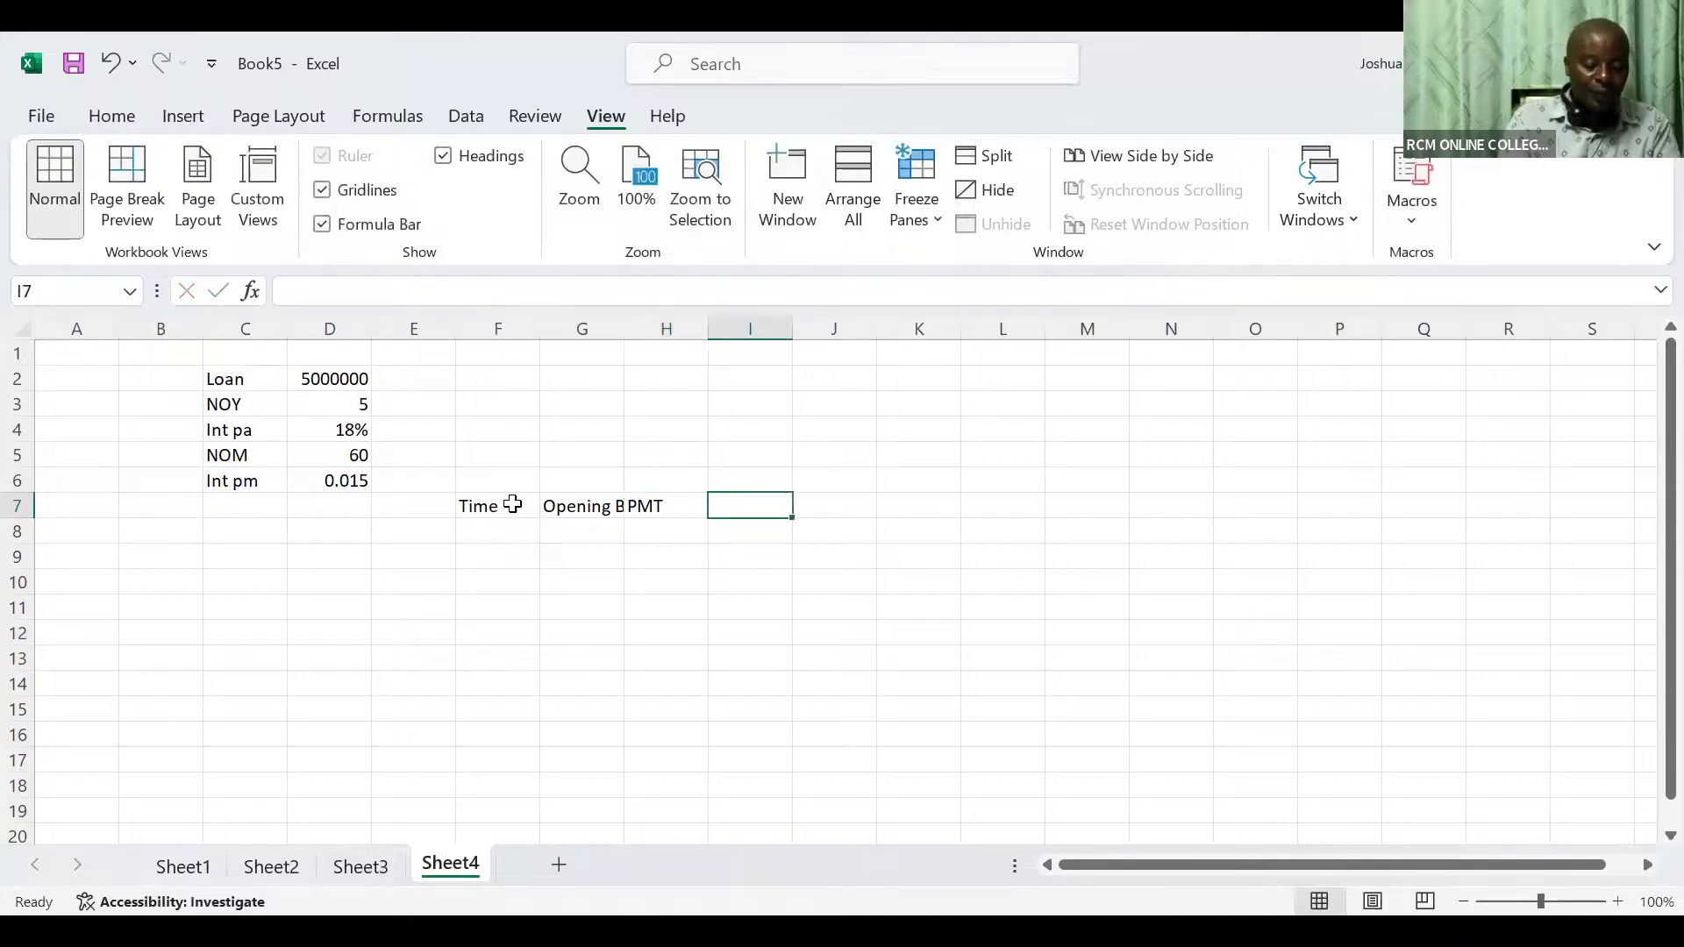
pyautogui.write('Inter')
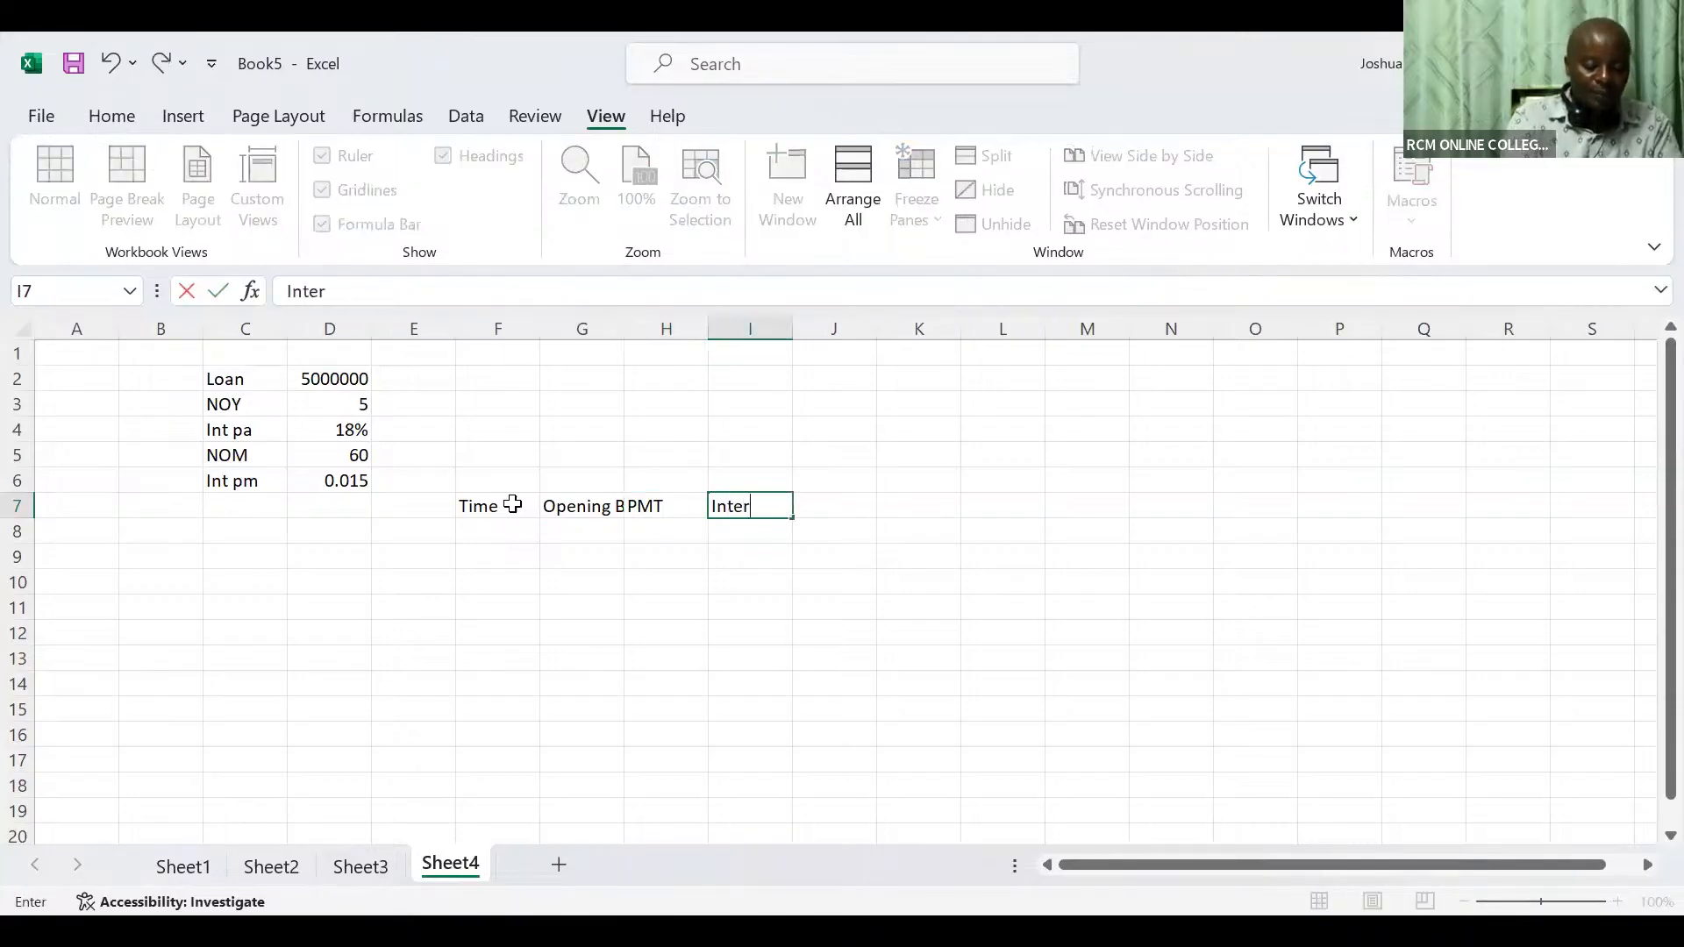
pyautogui.write('est')
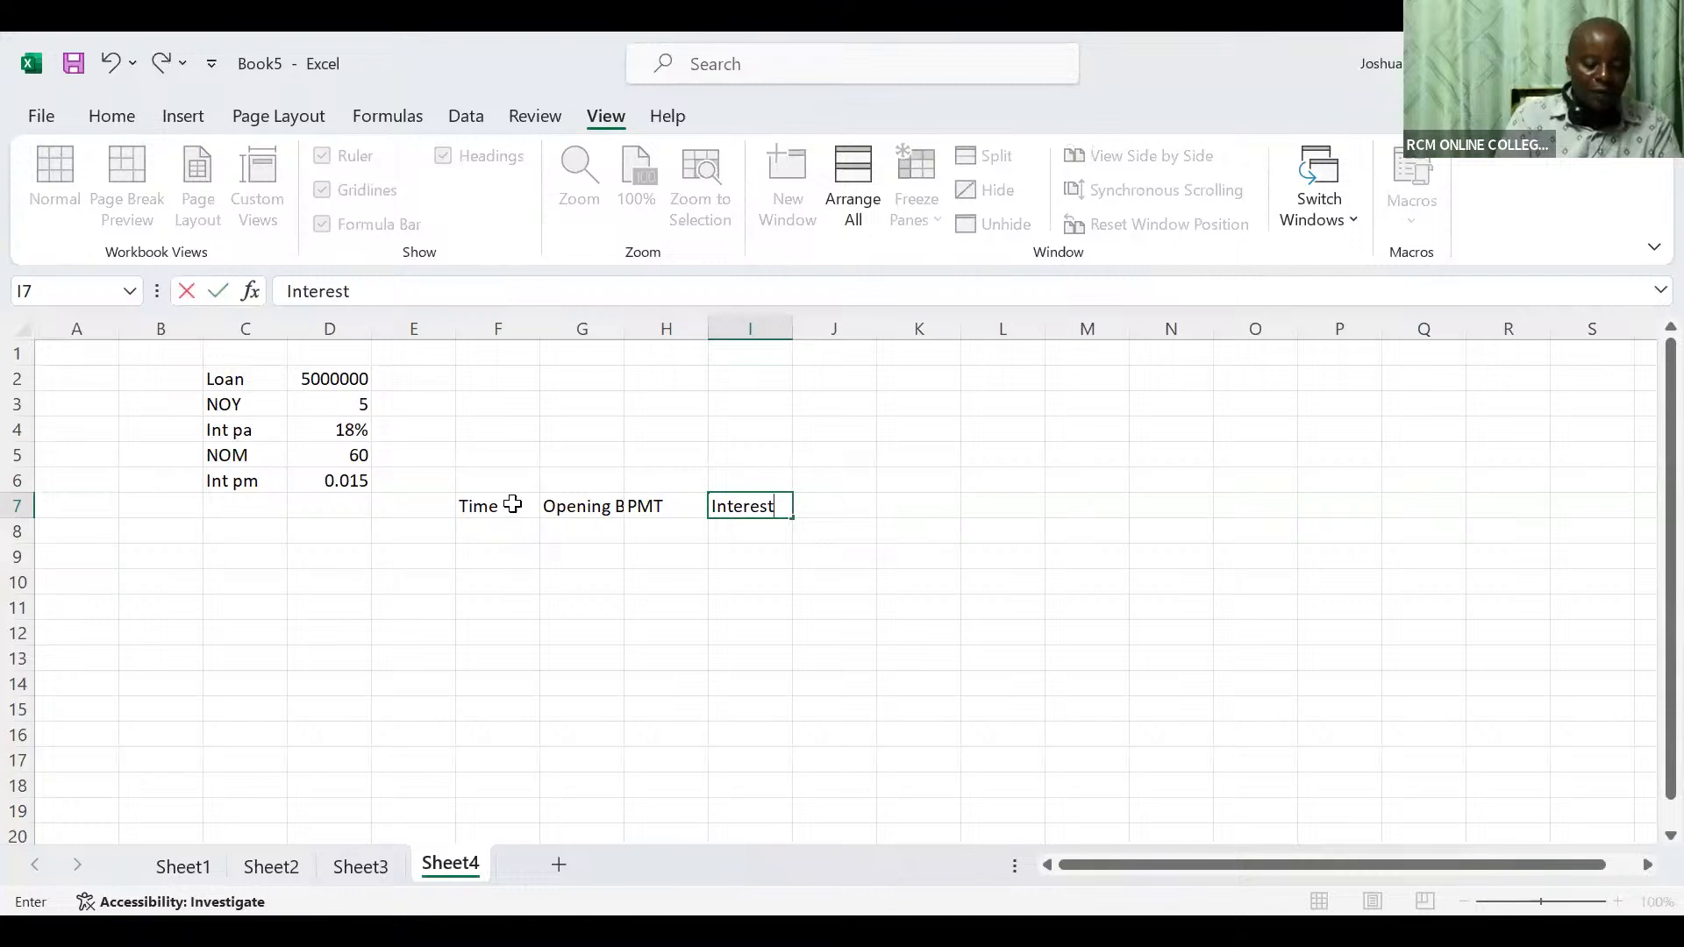
pyautogui.press('Tab')
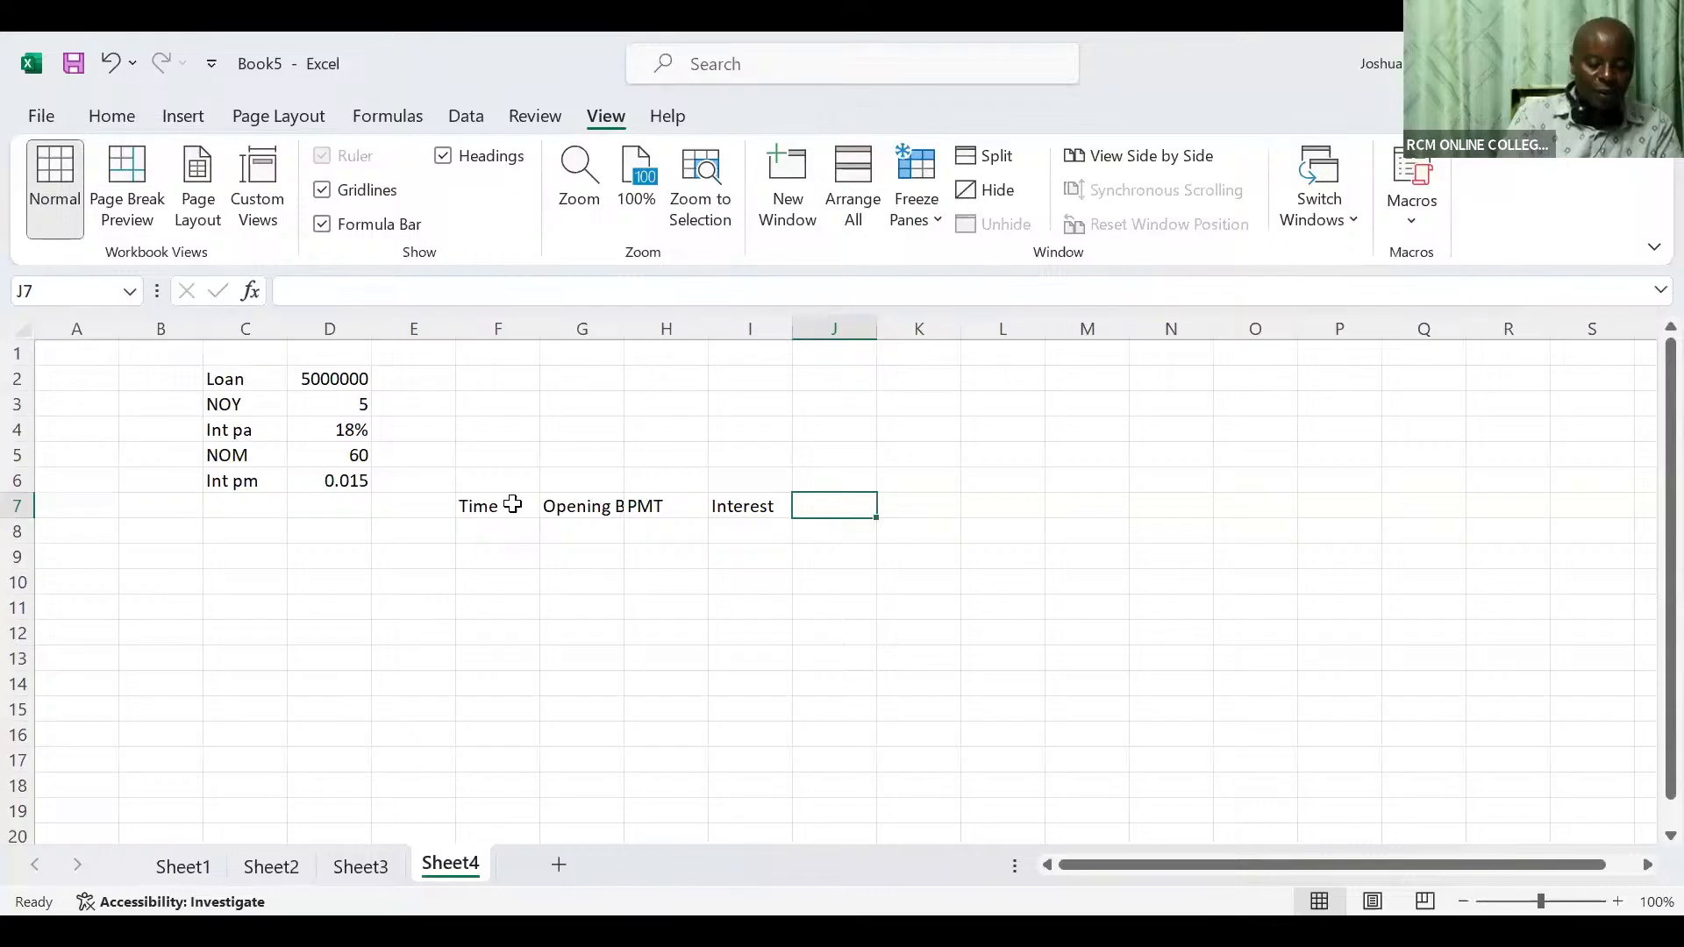
# Enter the heading Principal in J7
pyautogui.write('Pricip')
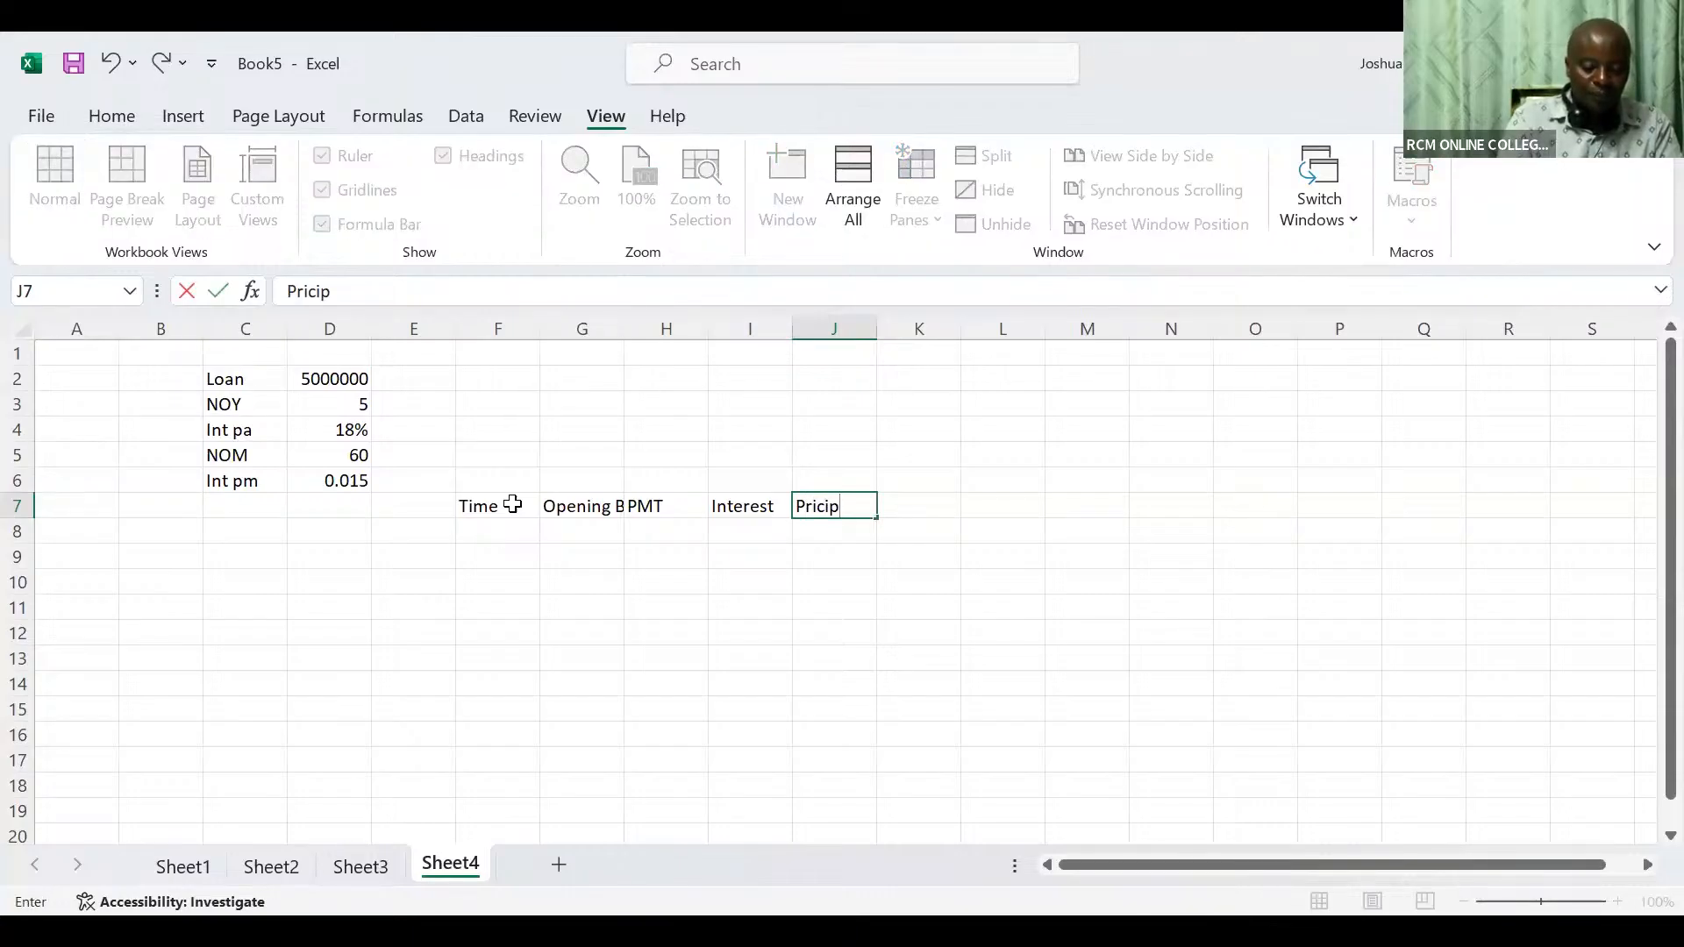
pyautogui.press('BackSpace')
pyautogui.write('ni')
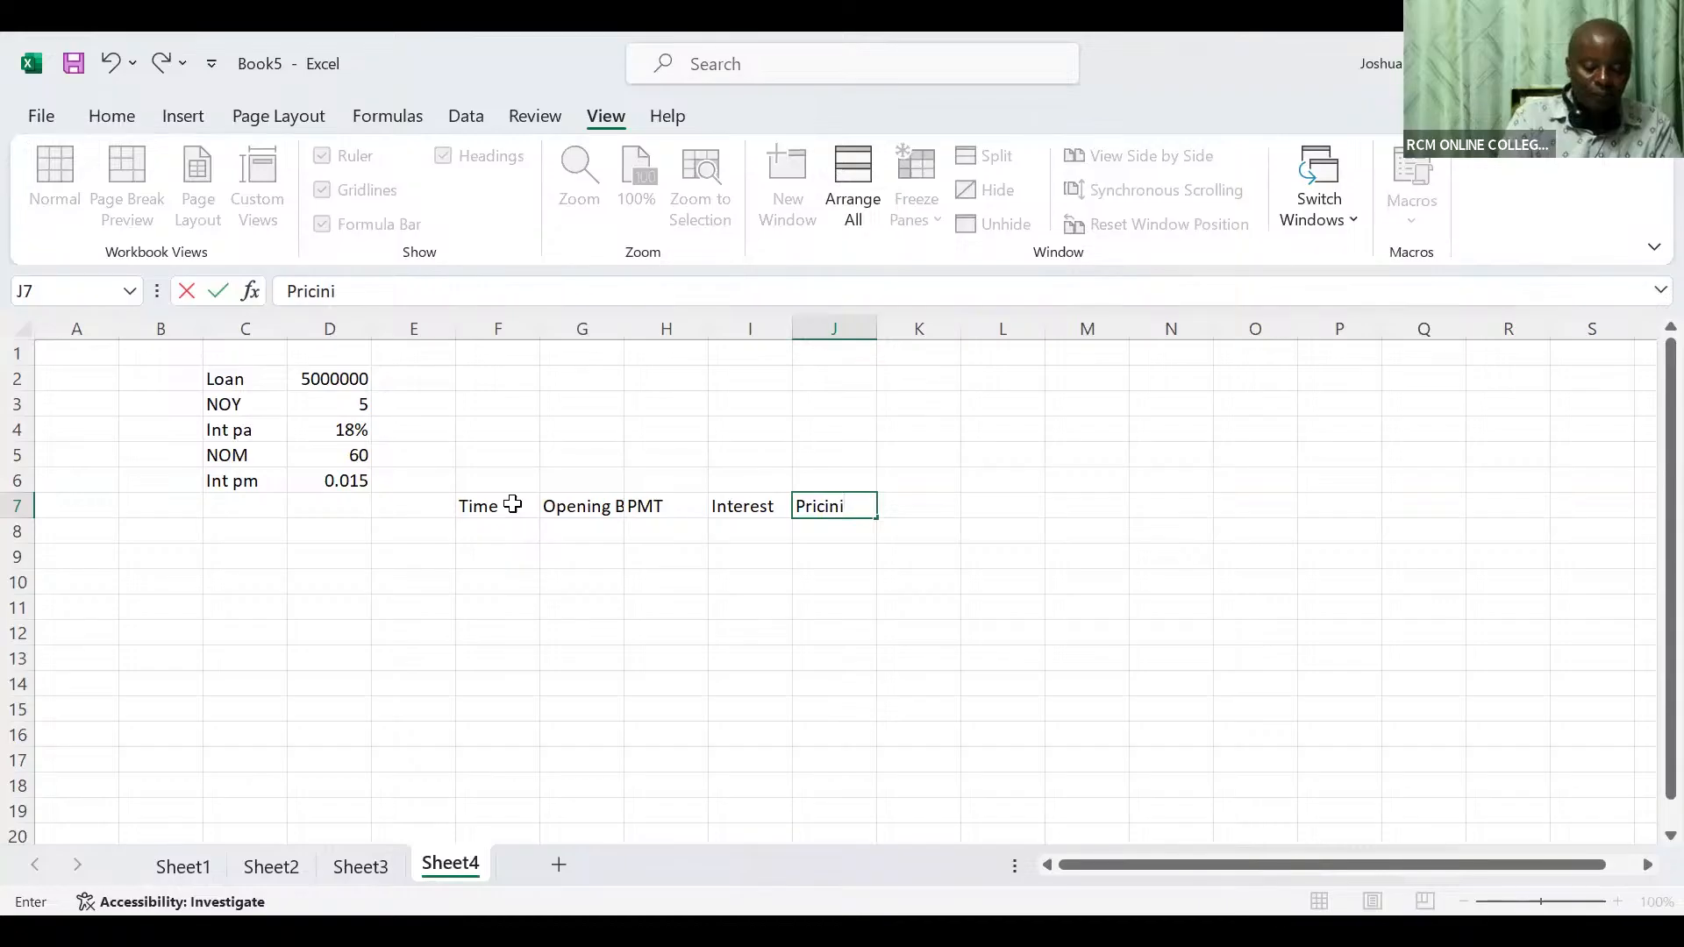
pyautogui.press('BackSpace')
pyautogui.write('cipa')
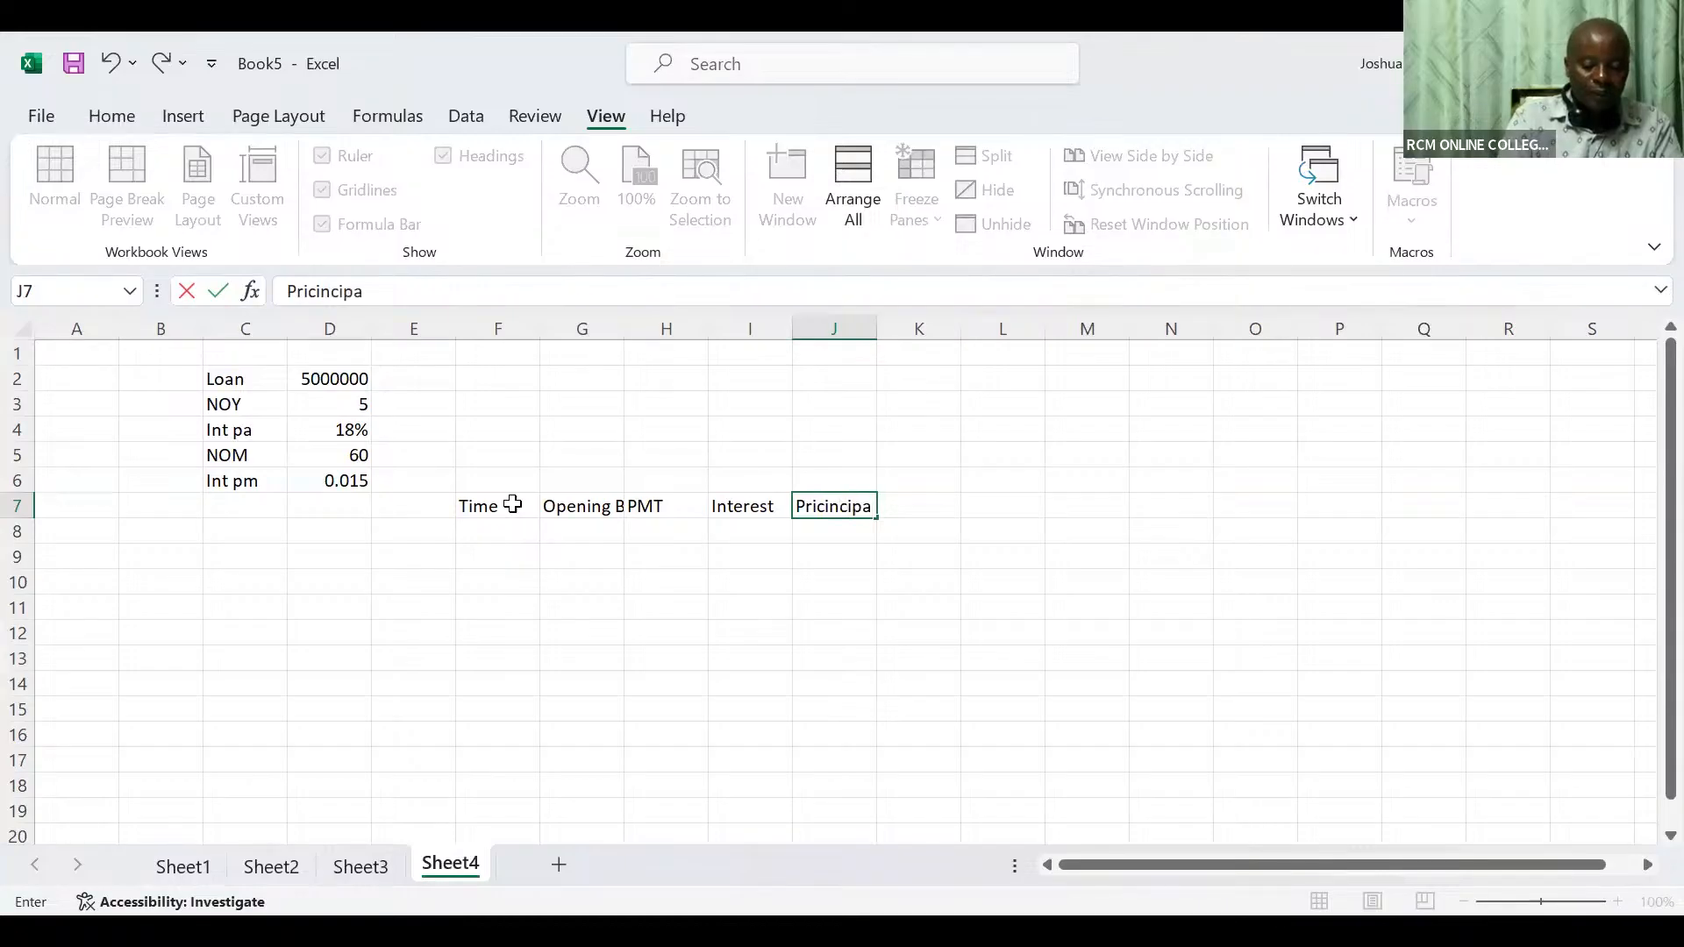
pyautogui.press('BackSpace')
pyautogui.press('BackSpace')
pyautogui.press('BackSpace')
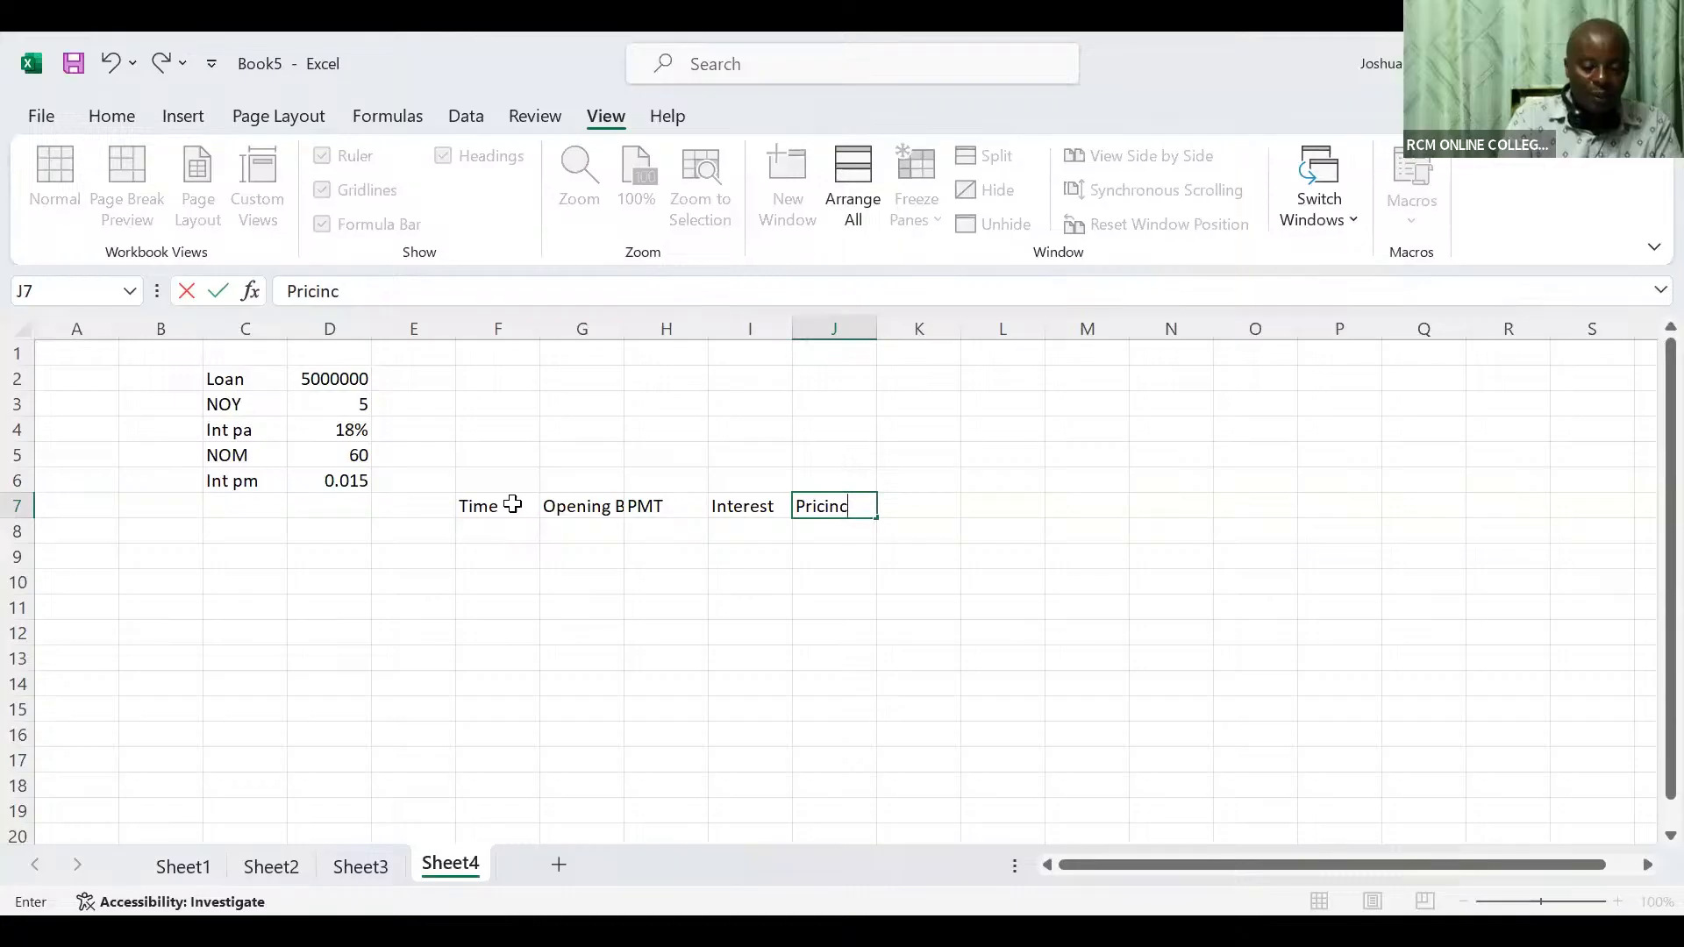
pyautogui.press('BackSpace')
pyautogui.press('BackSpace')
pyautogui.press('BackSpace')
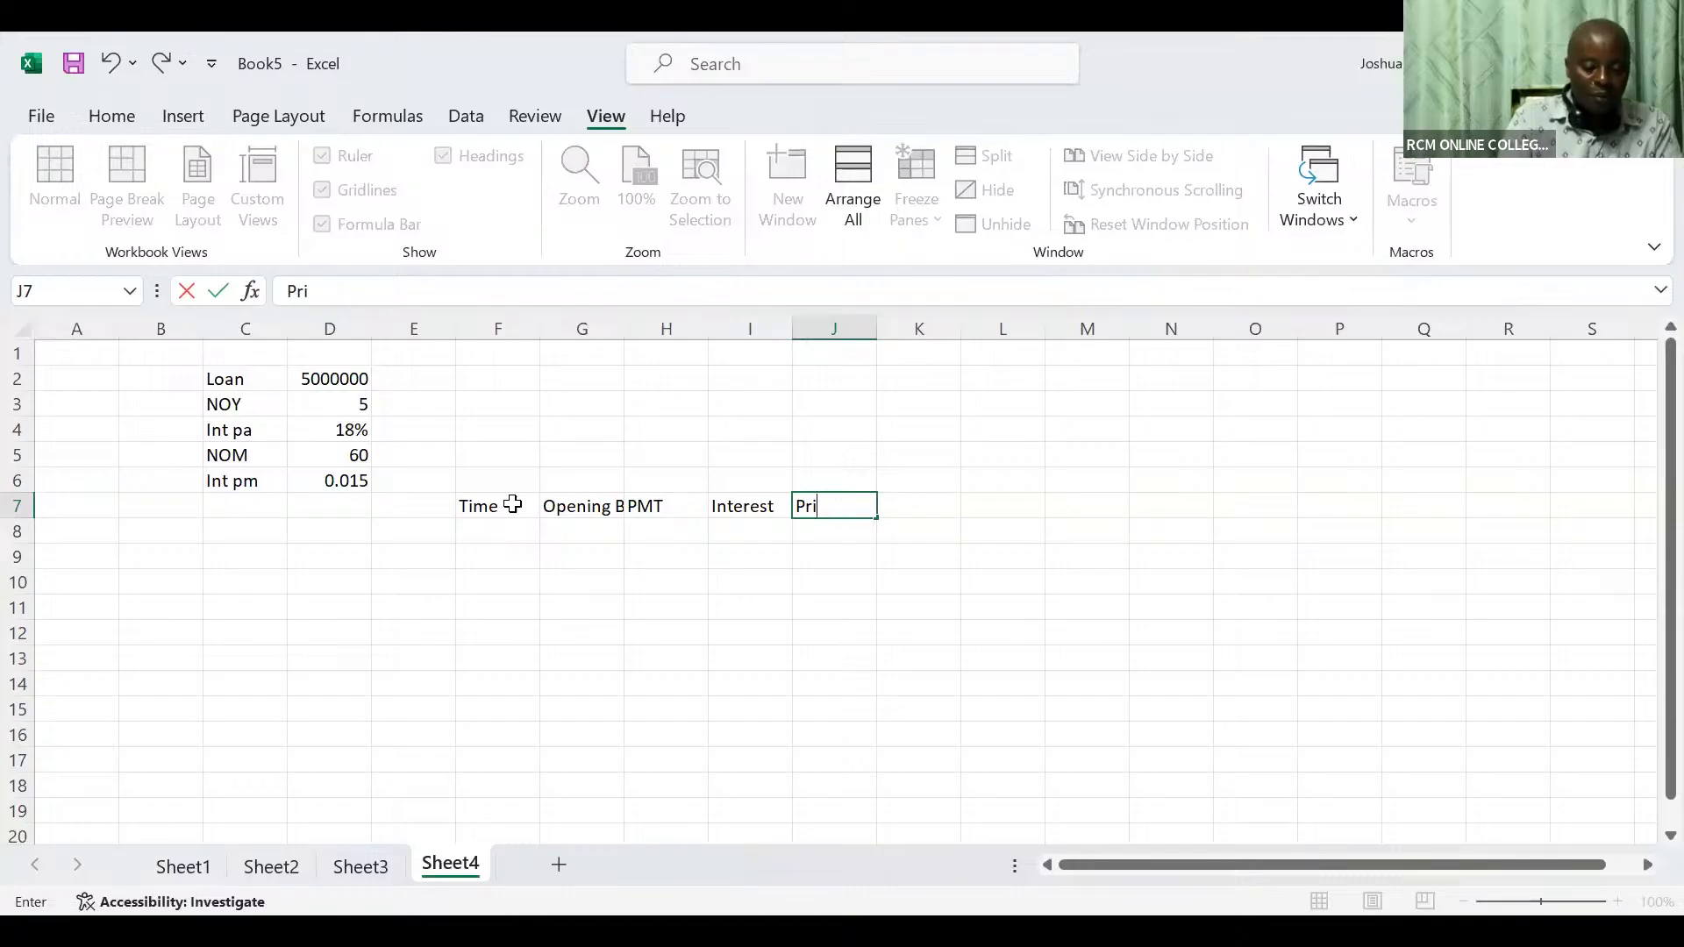
pyautogui.write('ncipal')
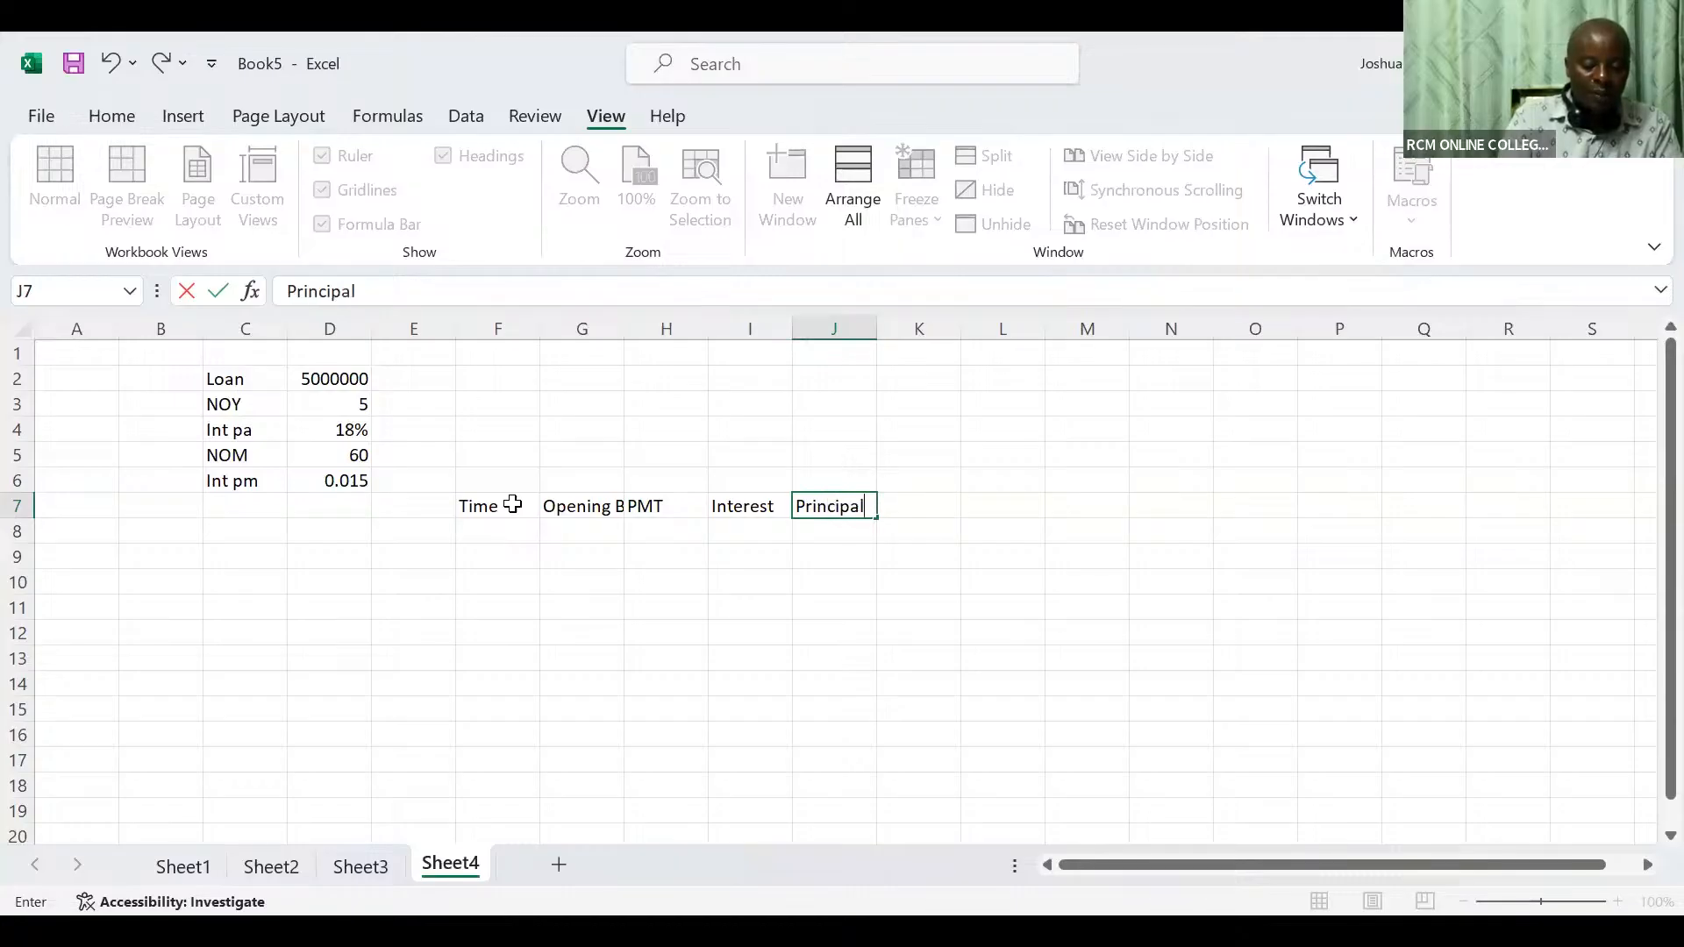
pyautogui.press('Tab')
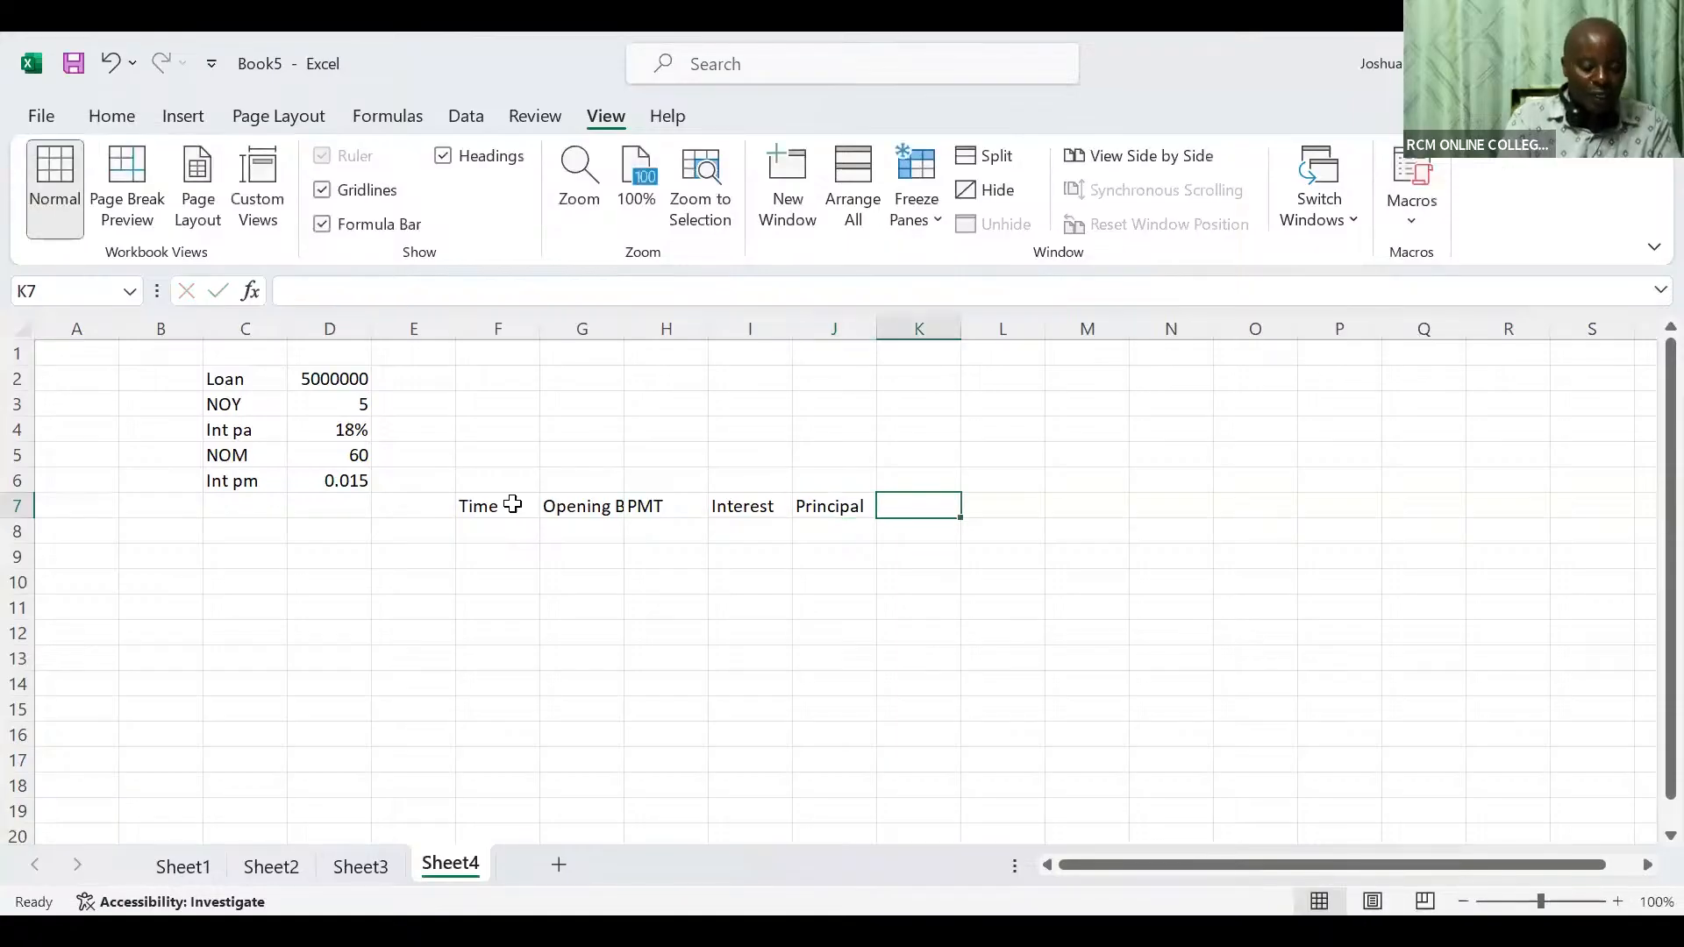
# Enter the heading Closing Balance in K7
pyautogui.write('L')
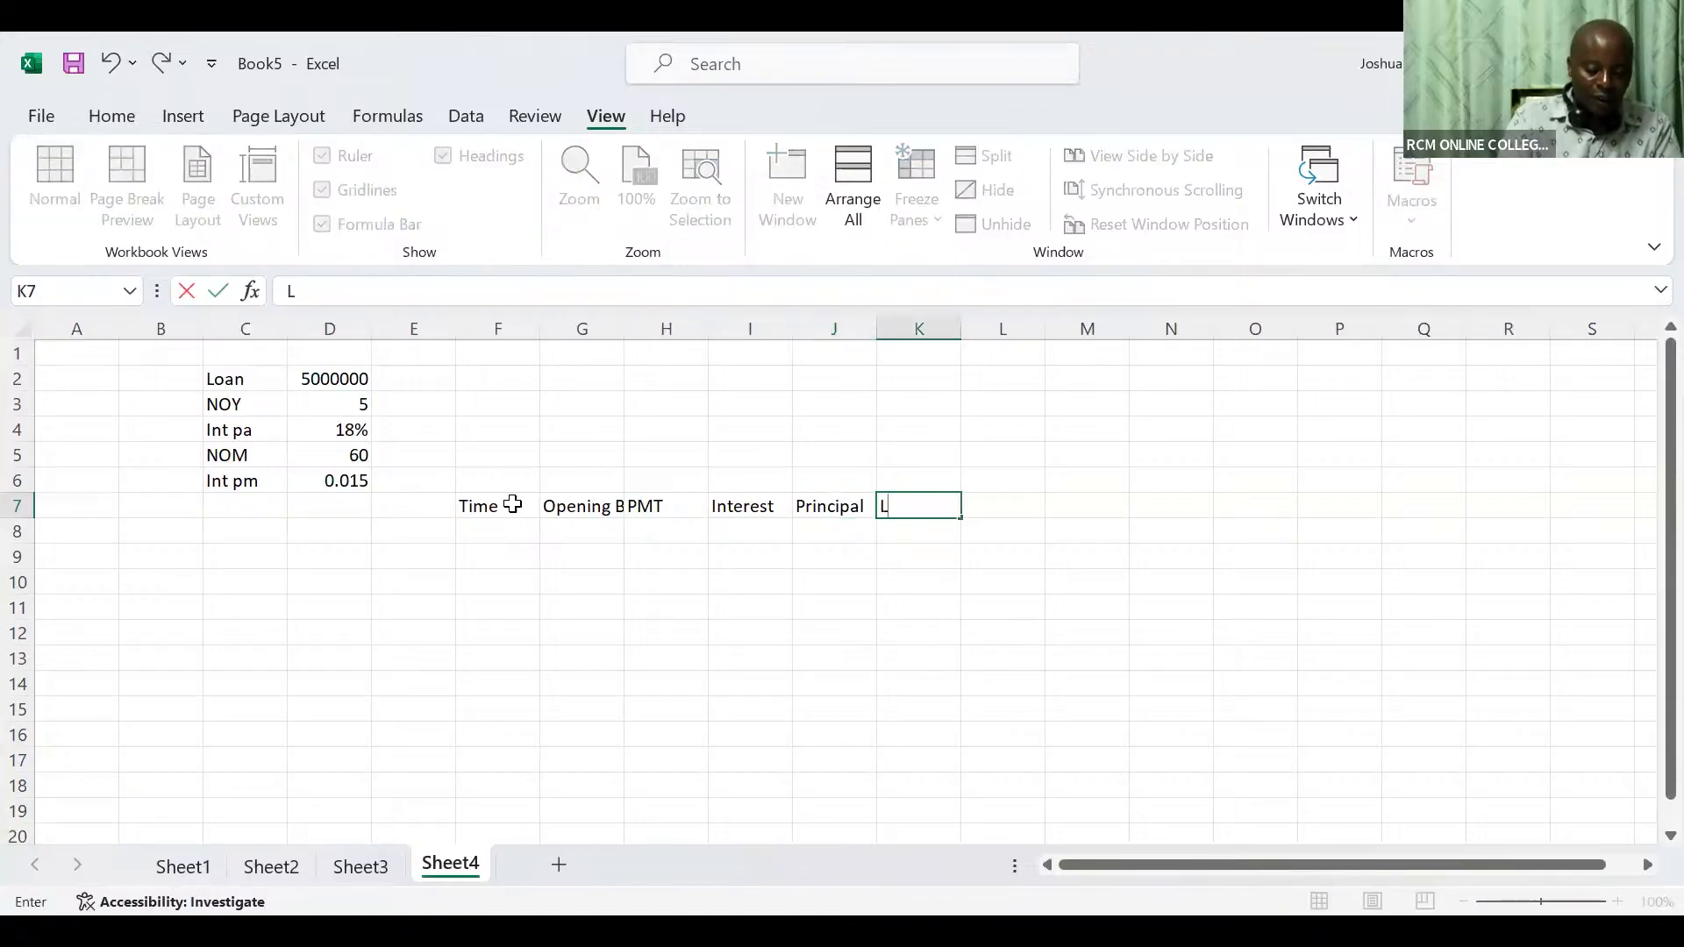
pyautogui.press('BackSpace')
pyautogui.write('Clos')
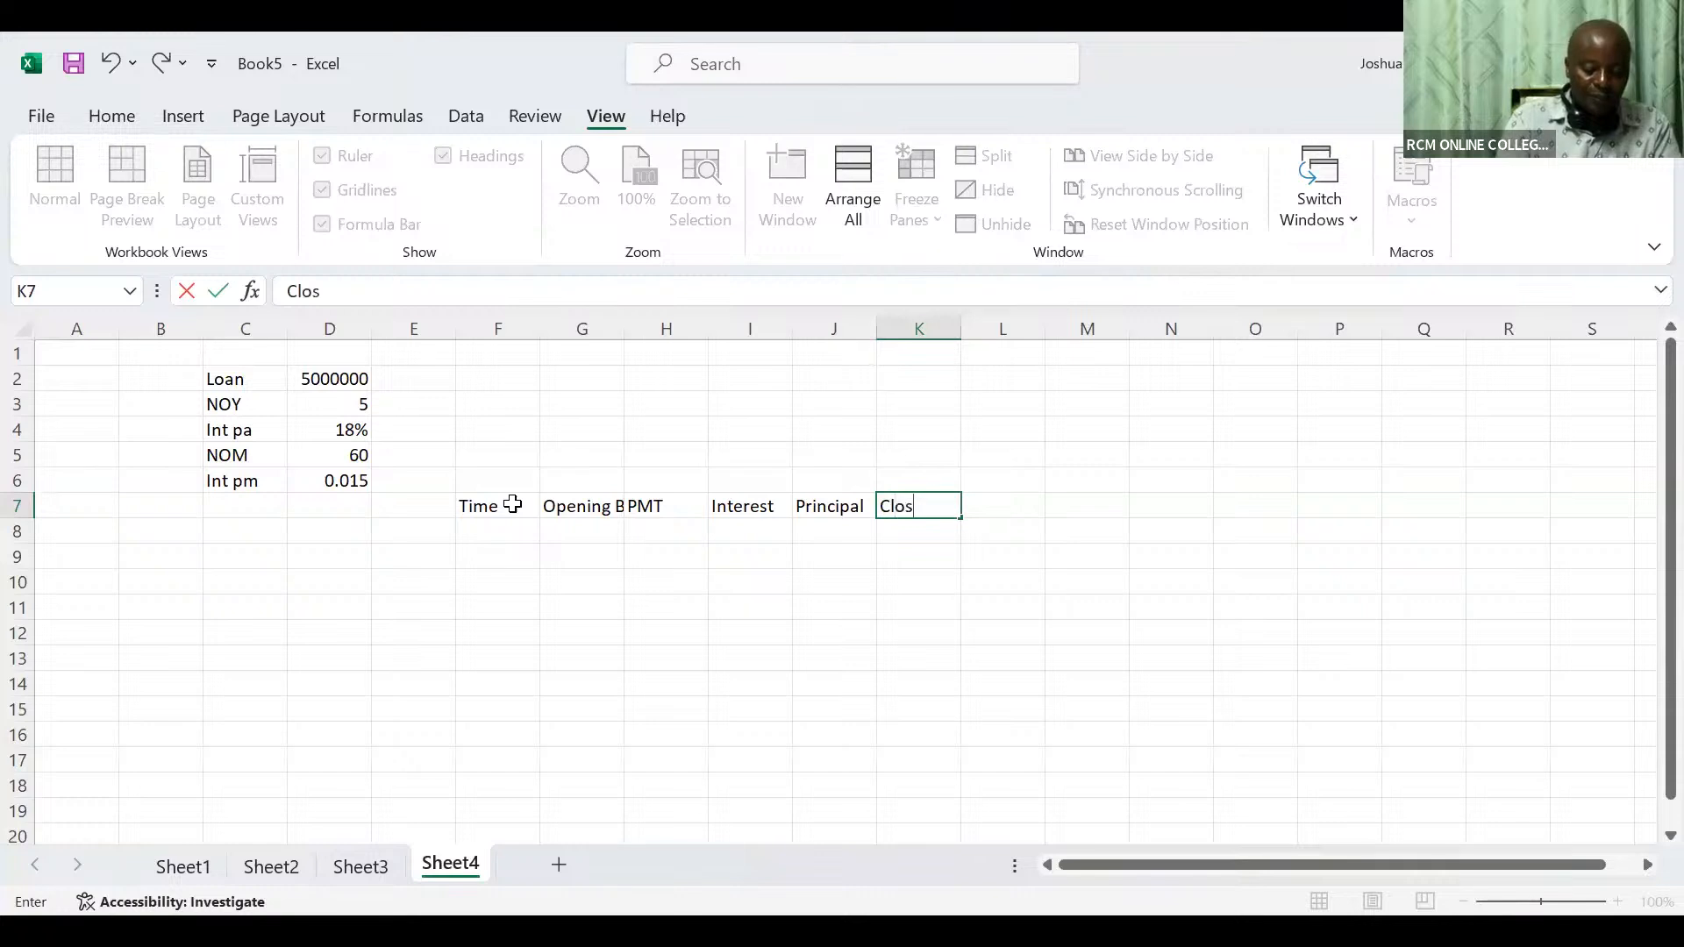
pyautogui.write('ing')
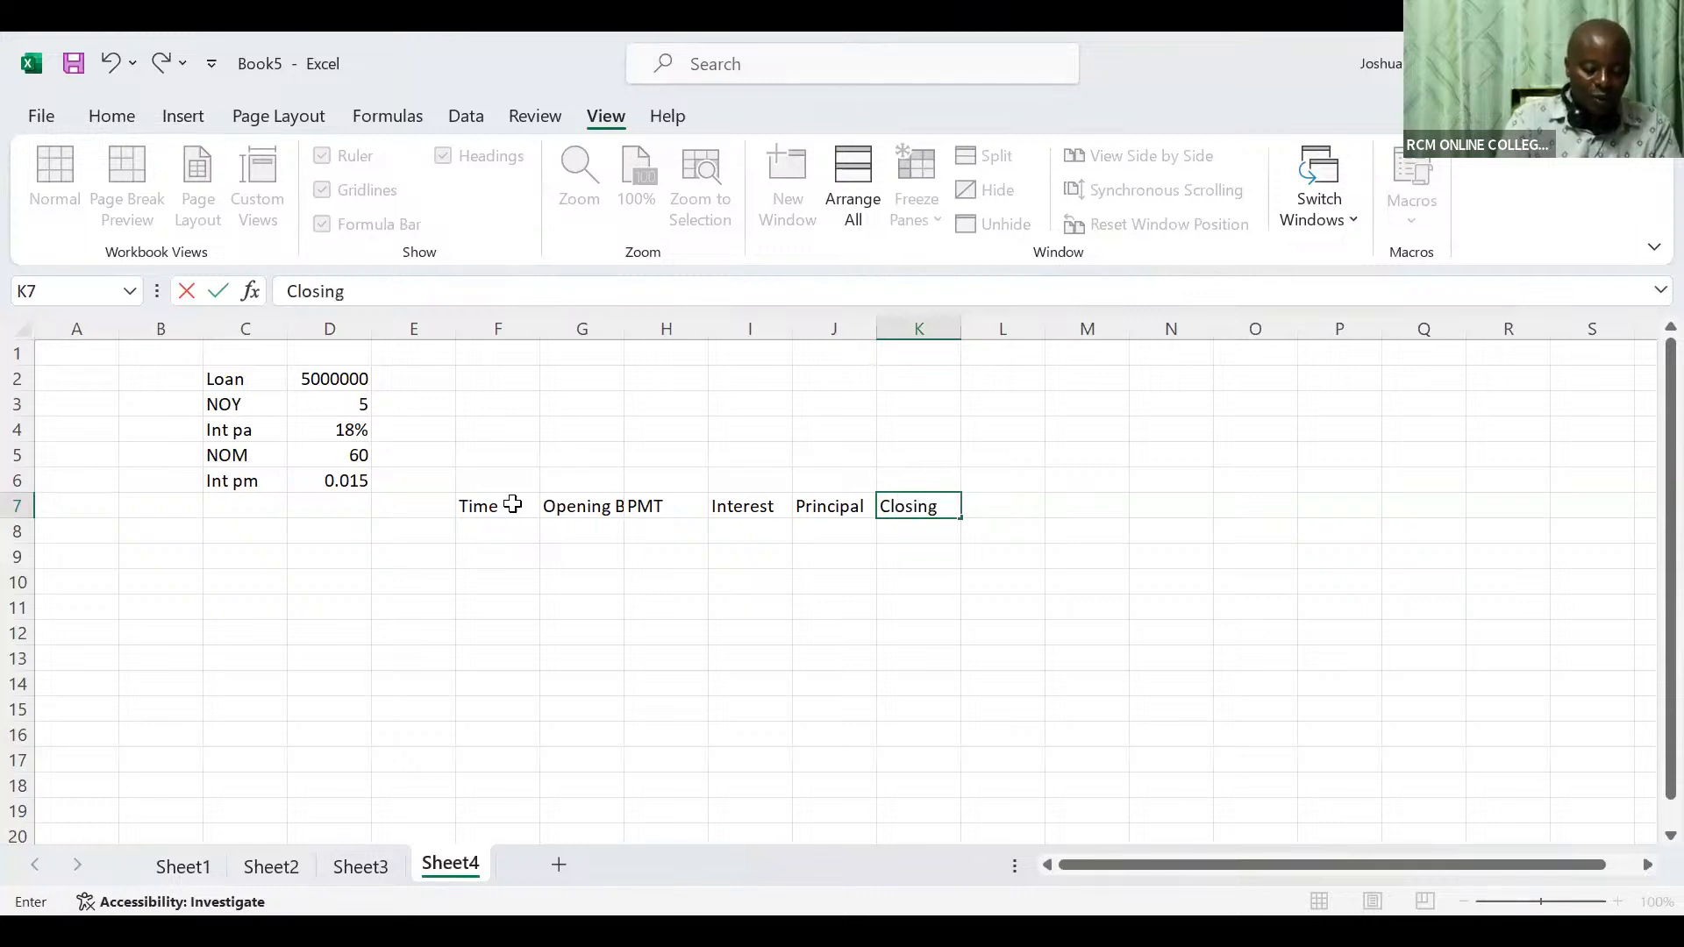
pyautogui.write(' Balance')
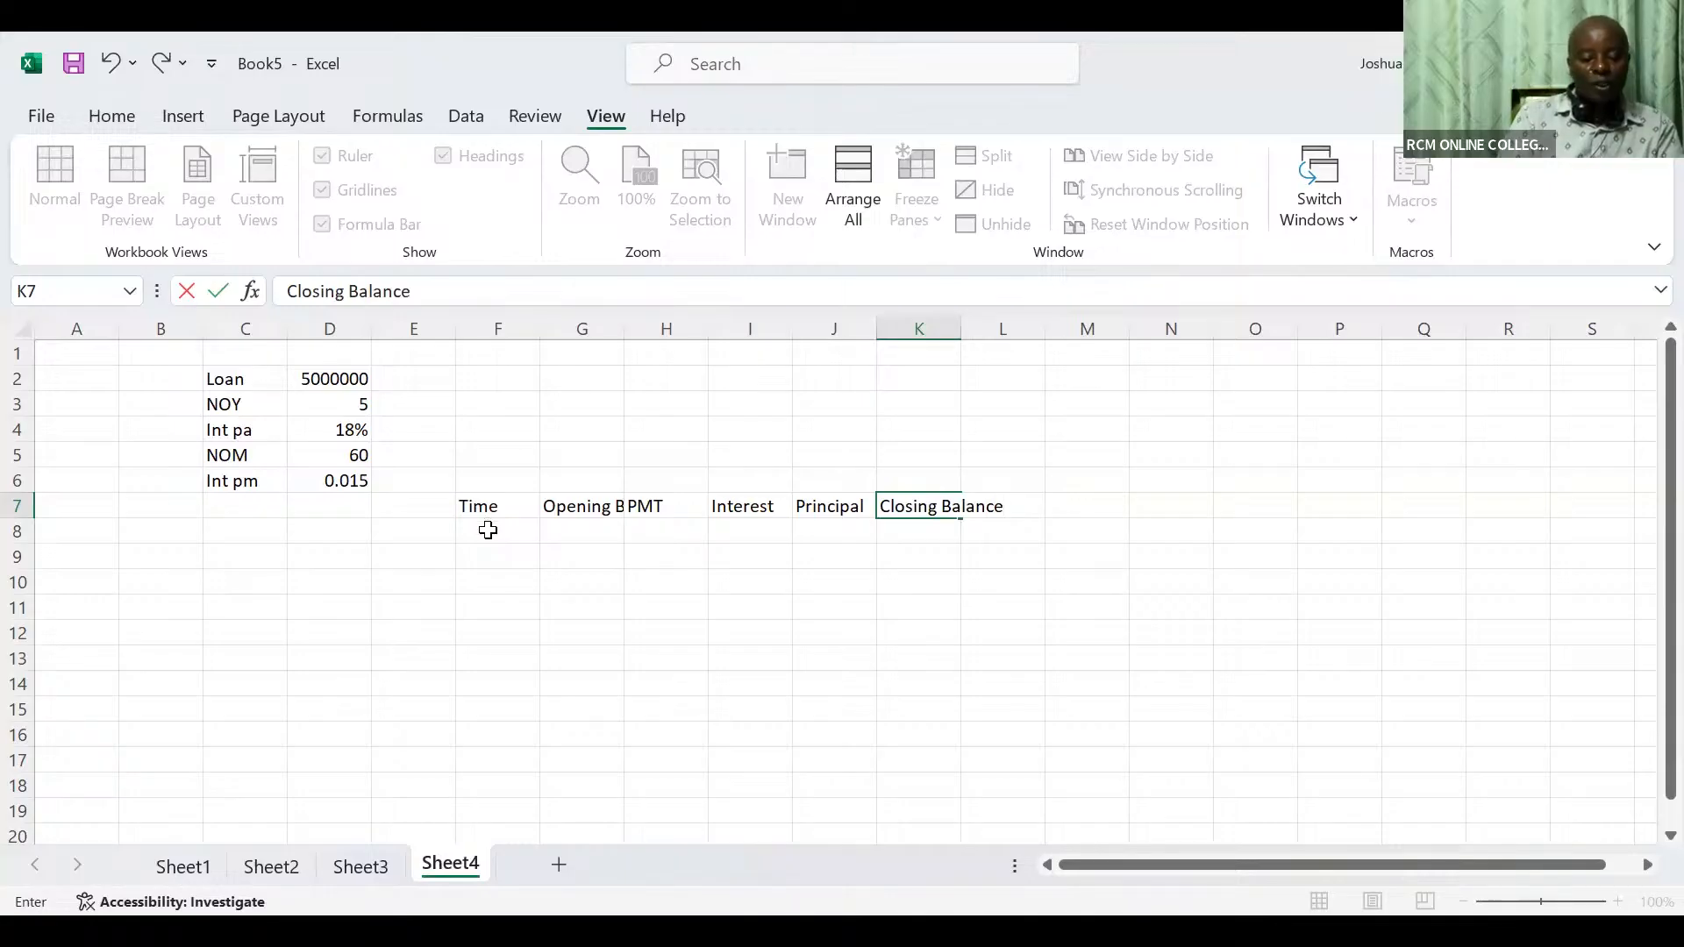
pyautogui.click(488, 530)
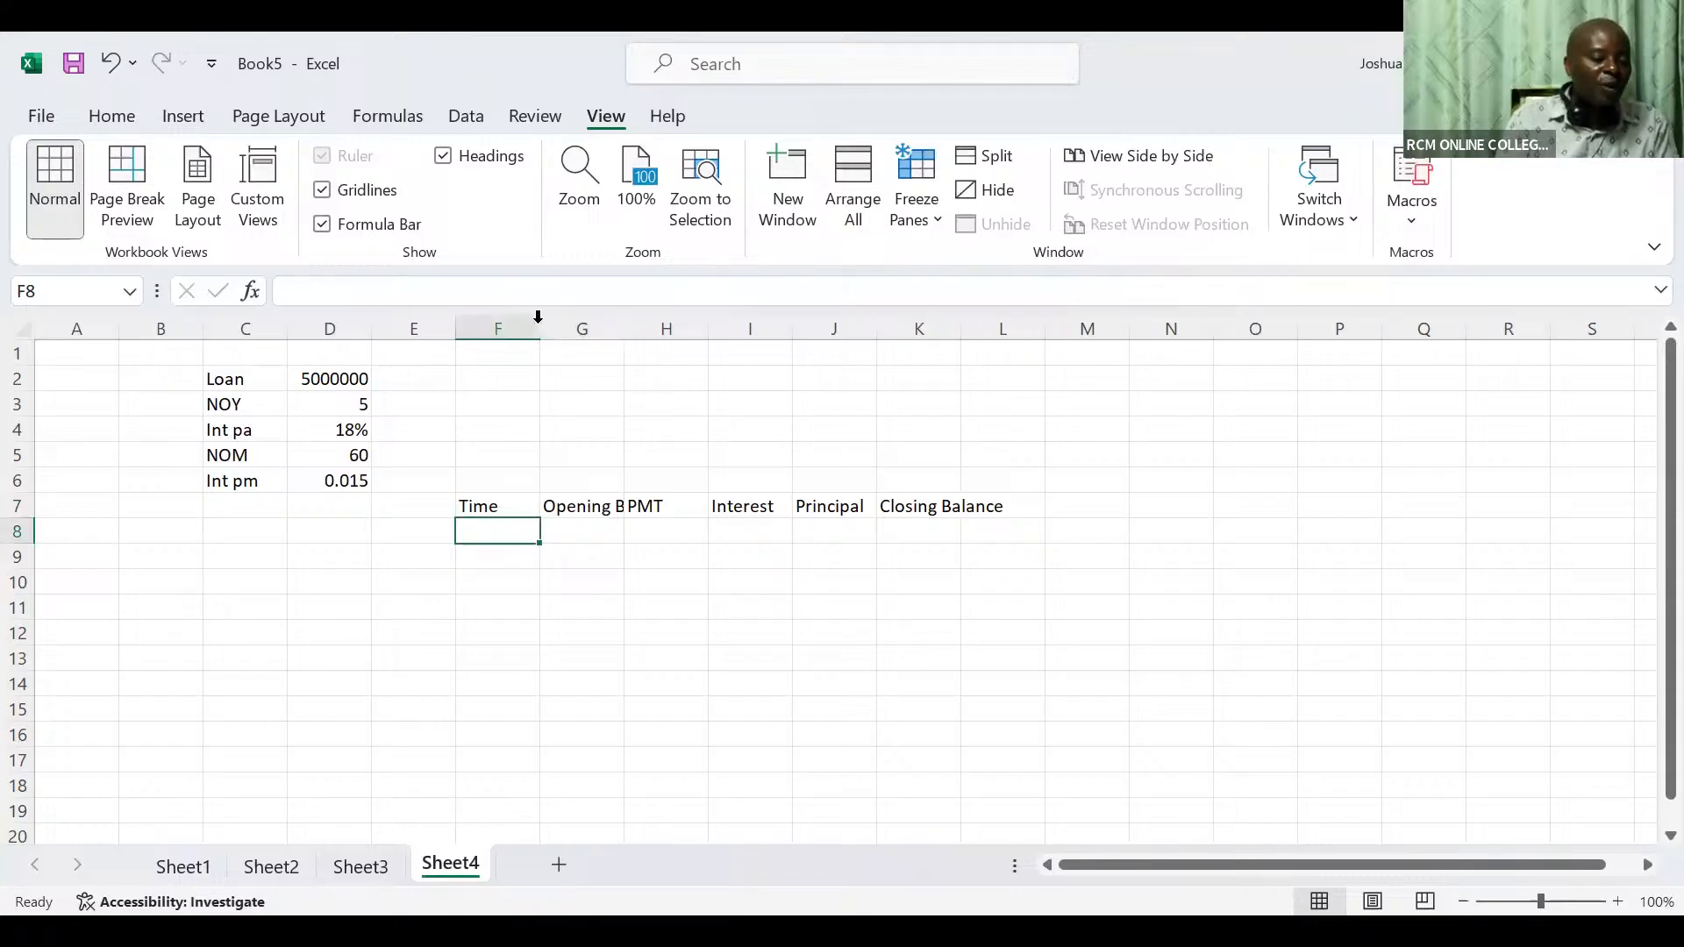
# Select the whole sheet and autofit all column widths to their contents
pyautogui.moveTo(538, 316)
pyautogui.mouseDown()
pyautogui.moveTo(630, 326)
pyautogui.moveTo(536, 327)
pyautogui.mouseUp()
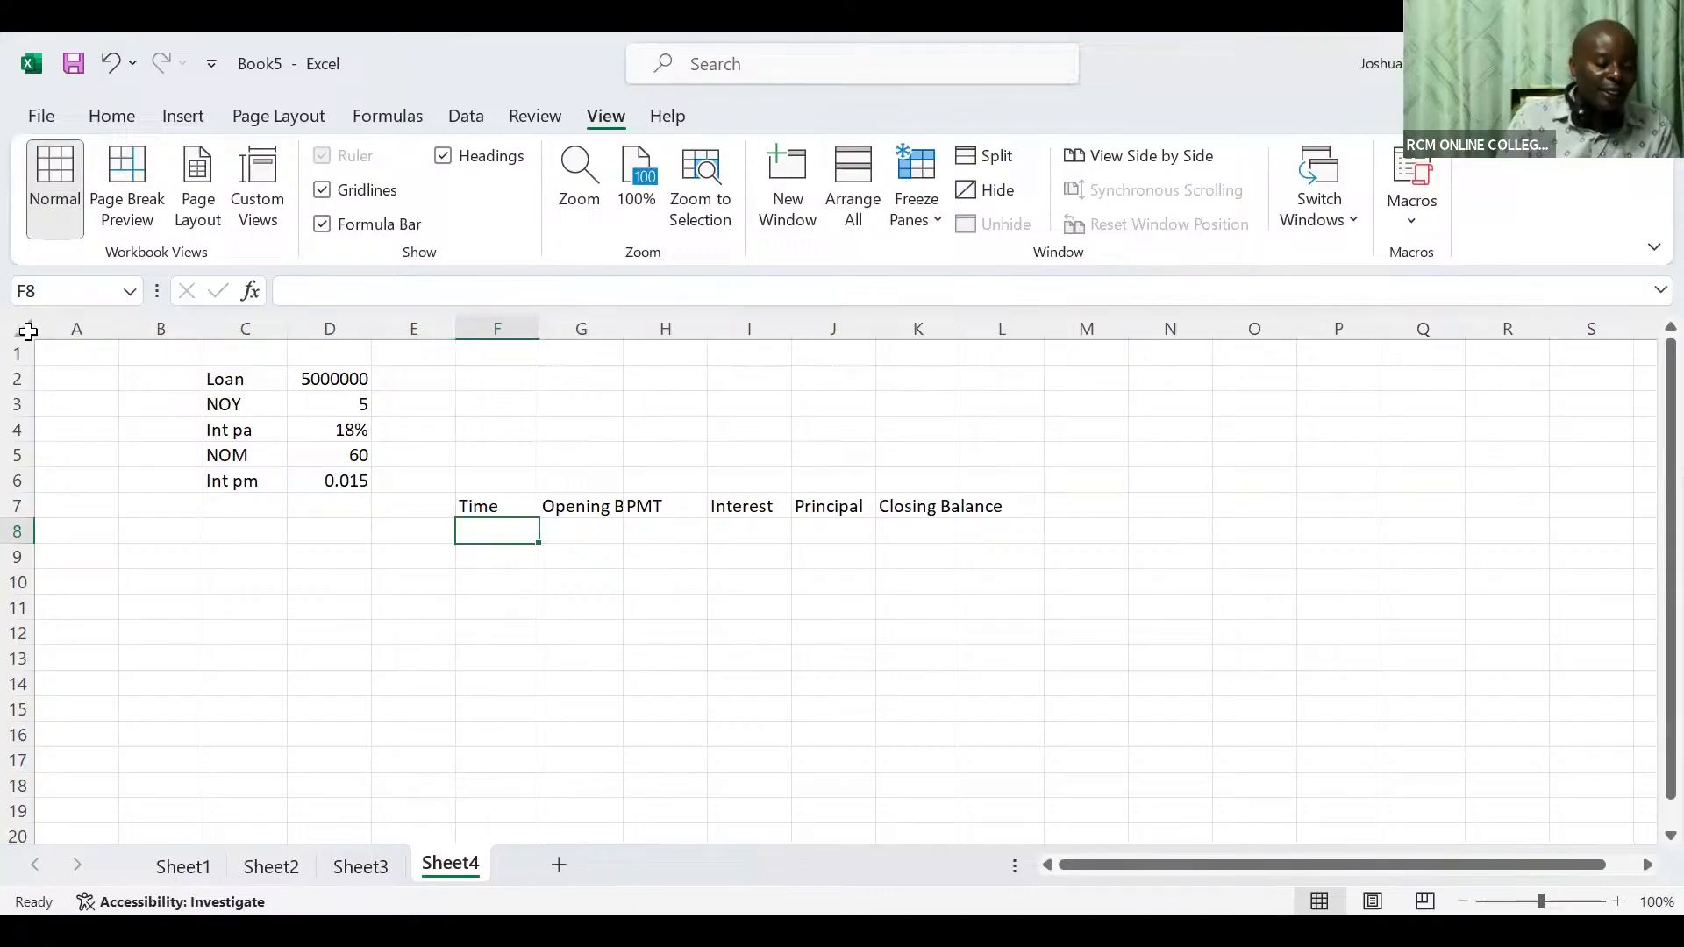
pyautogui.click(28, 330)
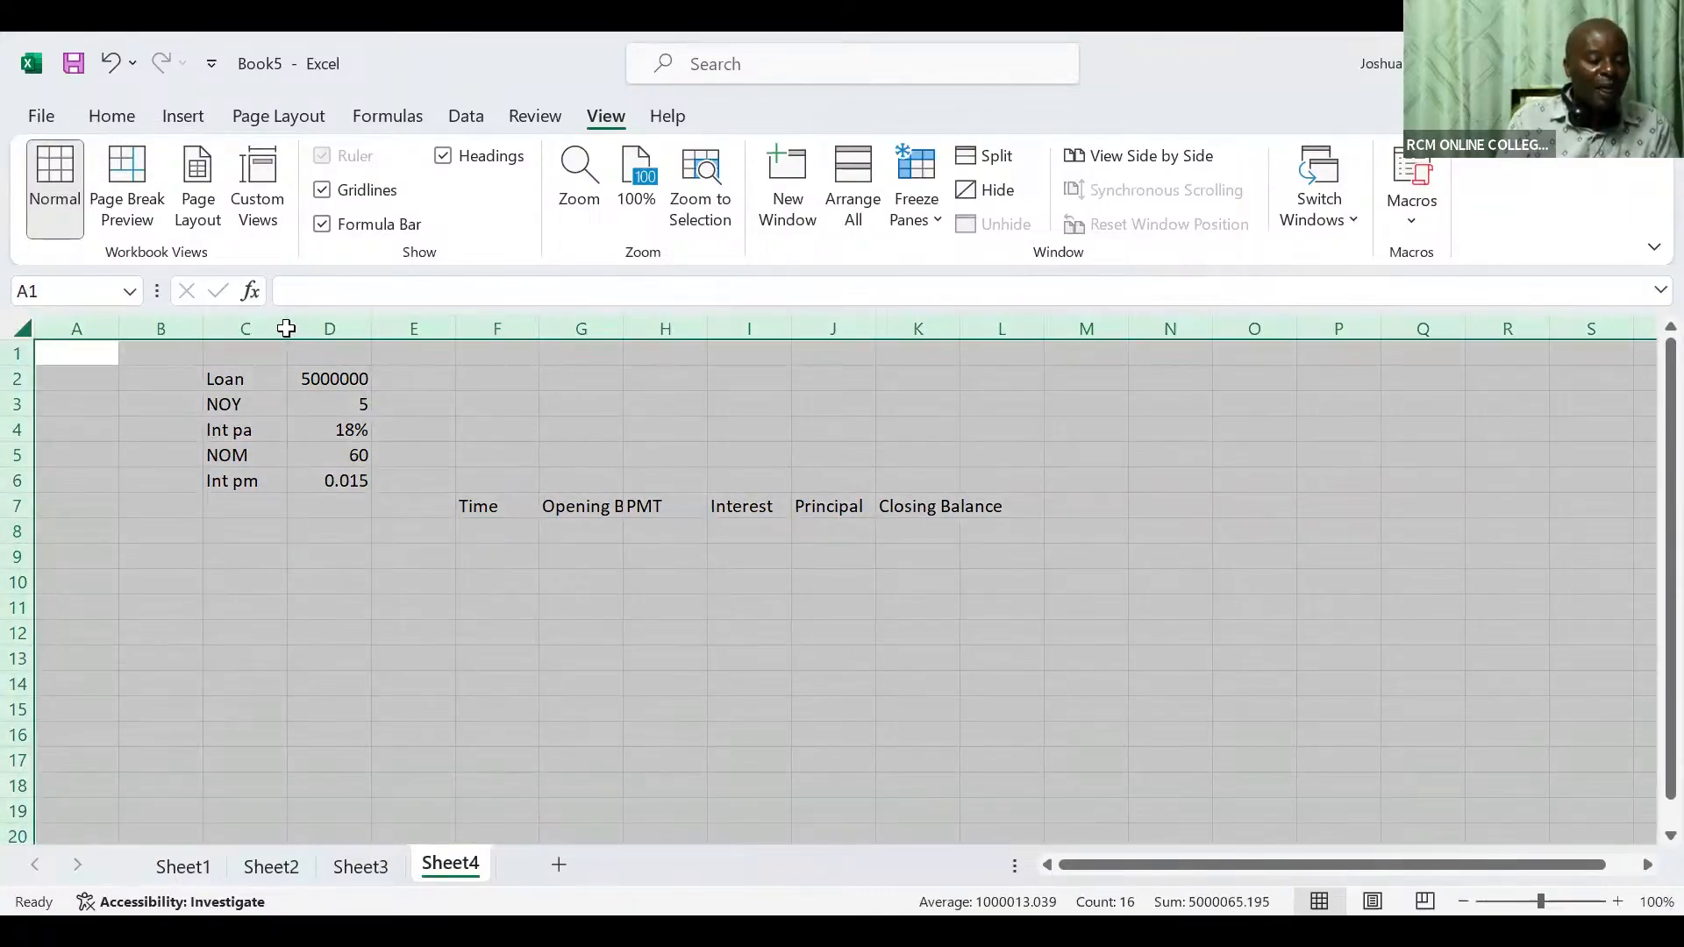
pyautogui.doubleClick(286, 329)
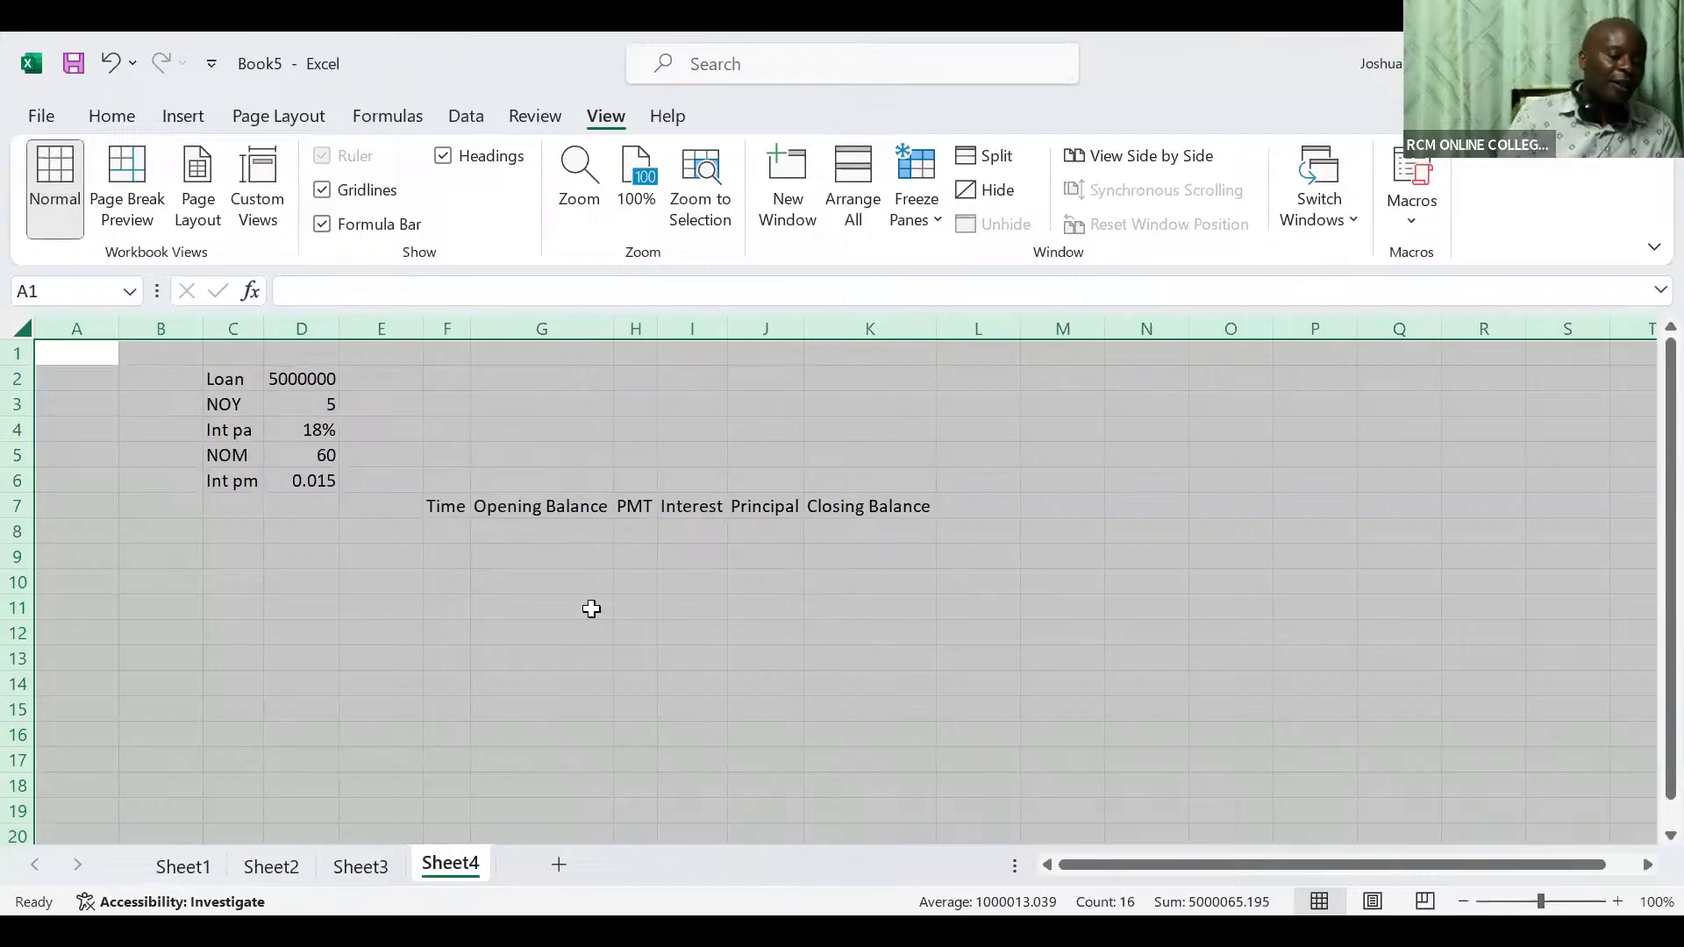
# Number the periods under the Time heading from F9 down with =SEQUENCE(60)
pyautogui.click(447, 551)
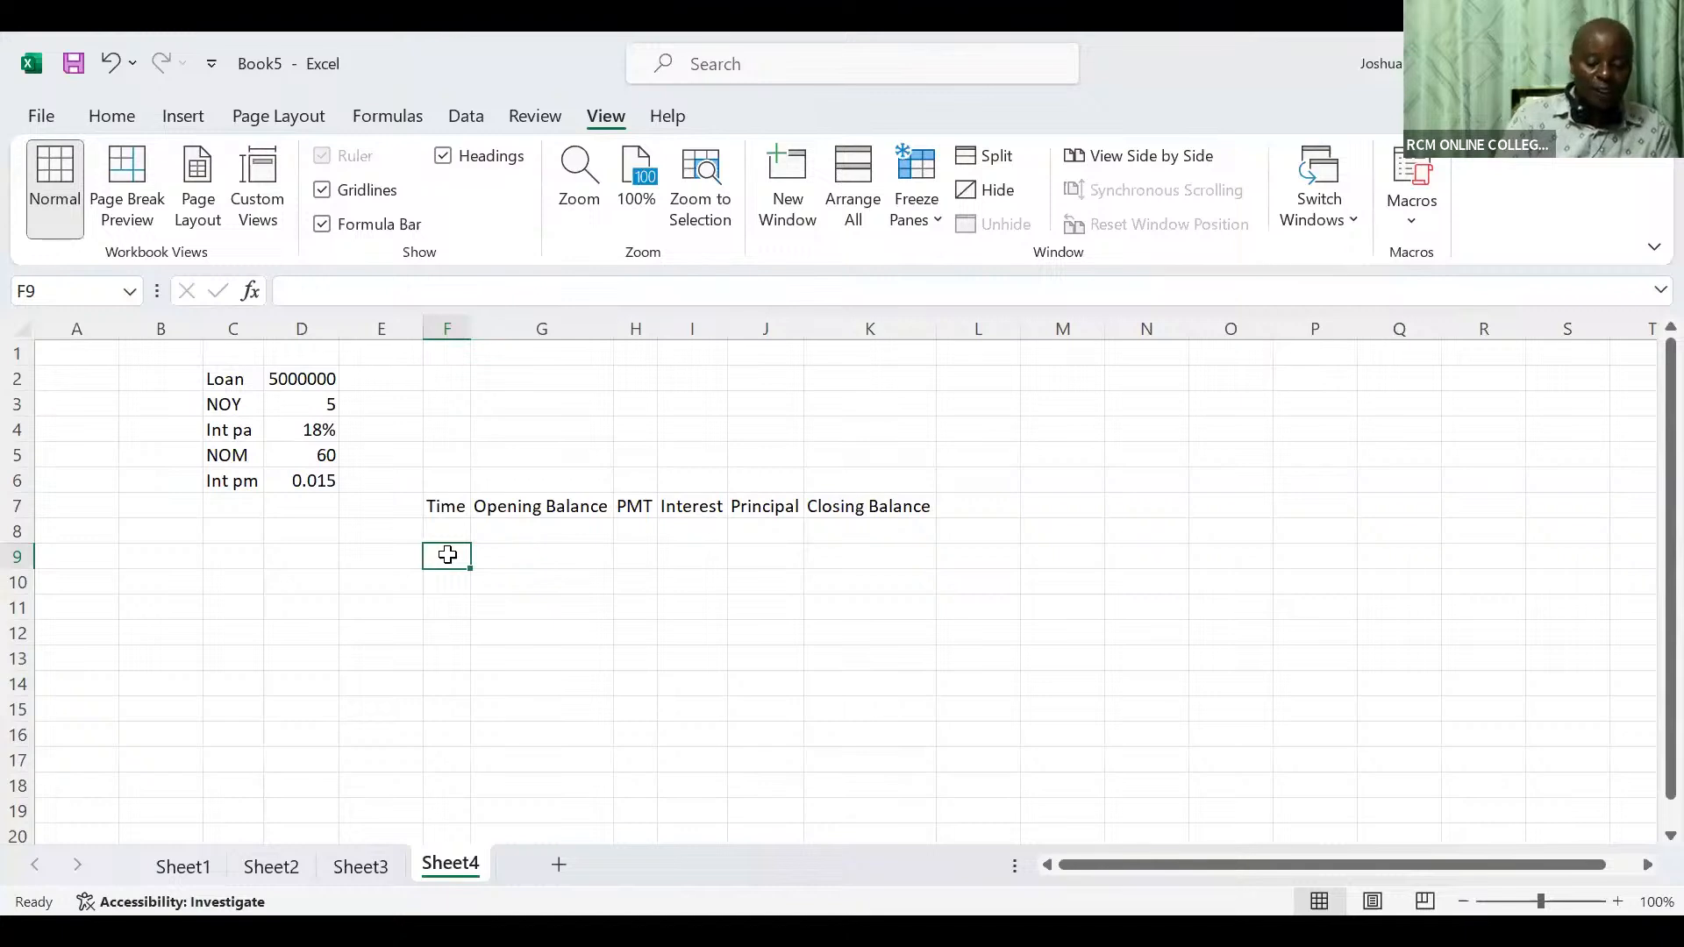
pyautogui.write('=')
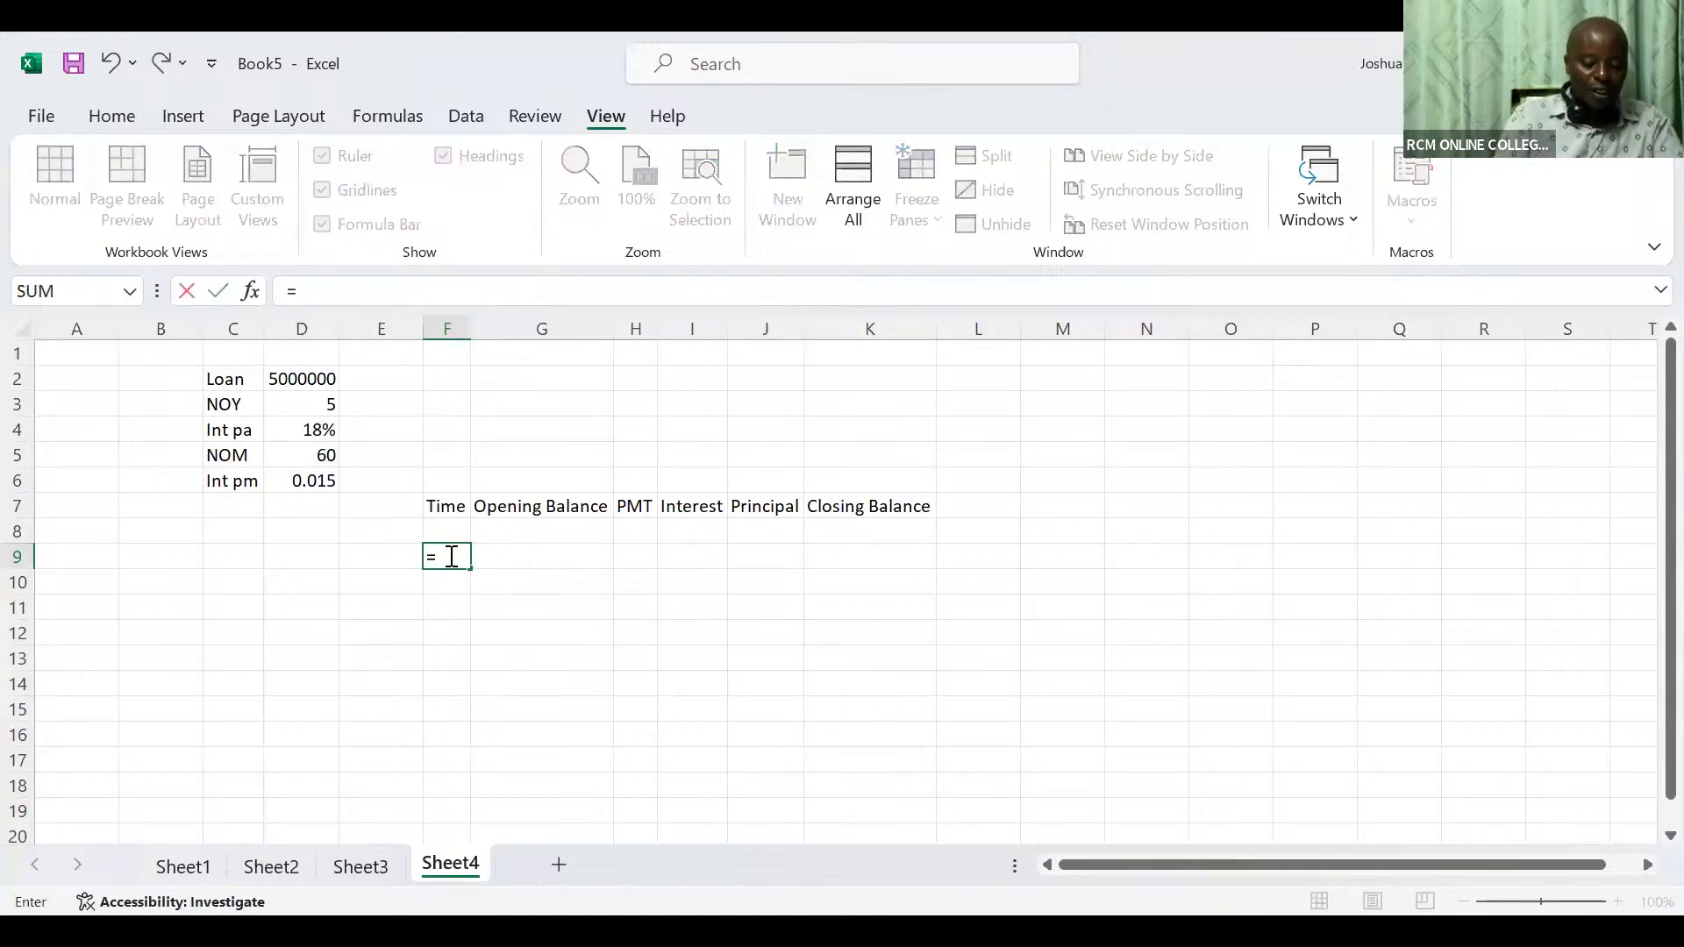
pyautogui.write('sequence')
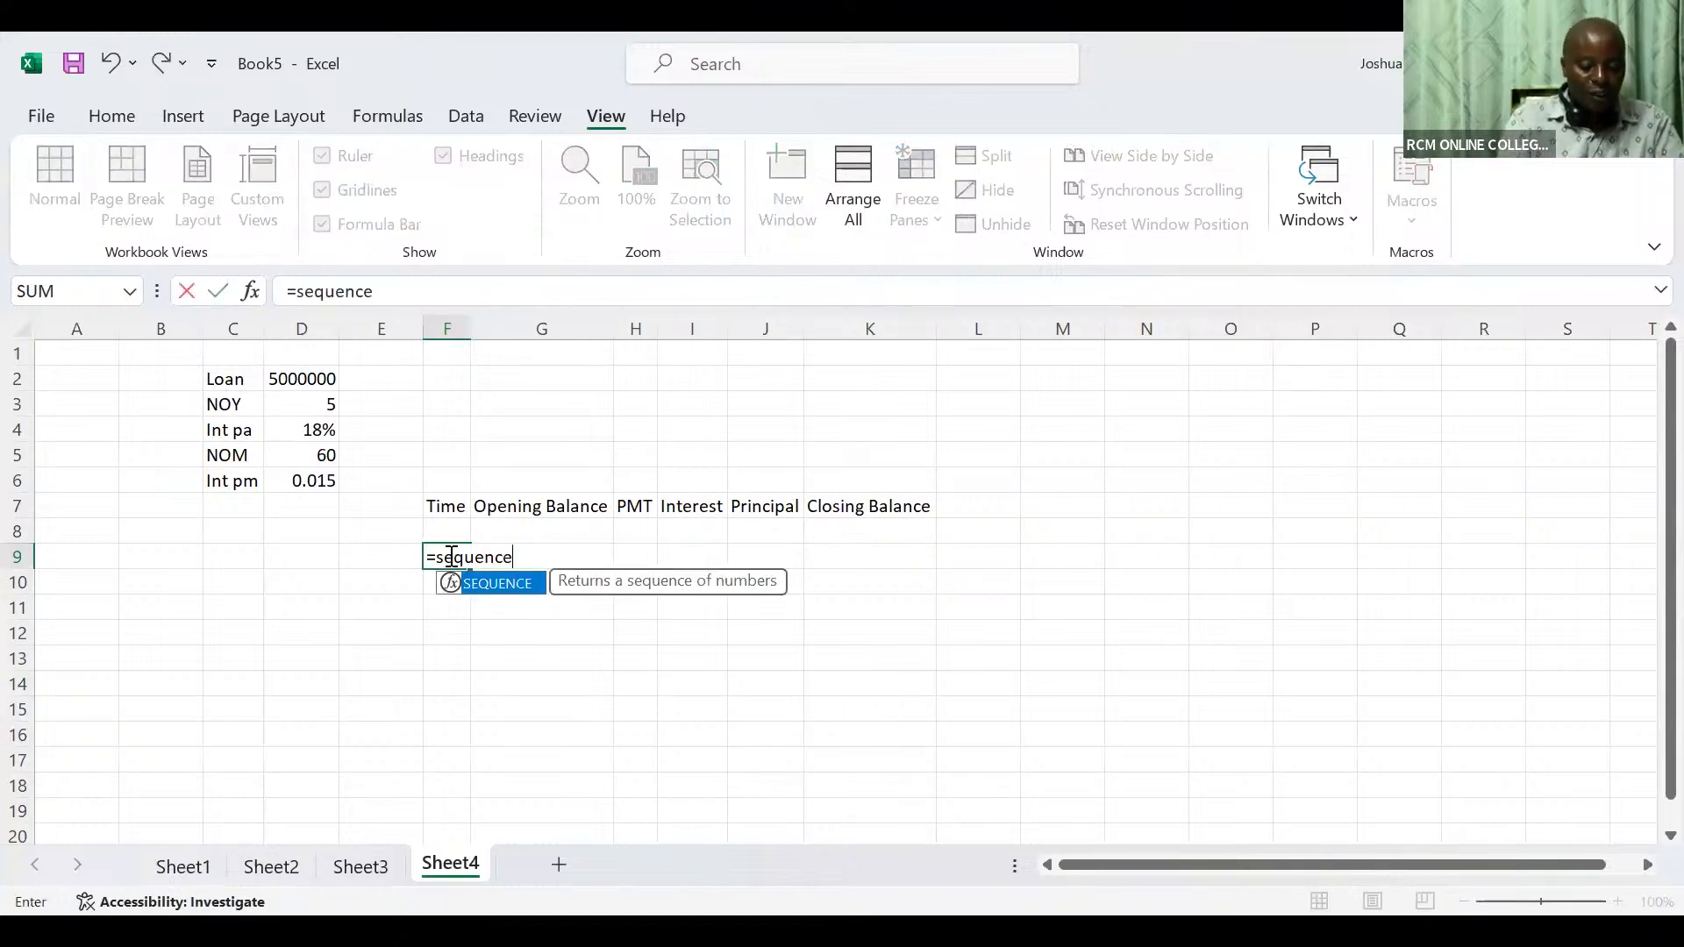
pyautogui.press('Tab')
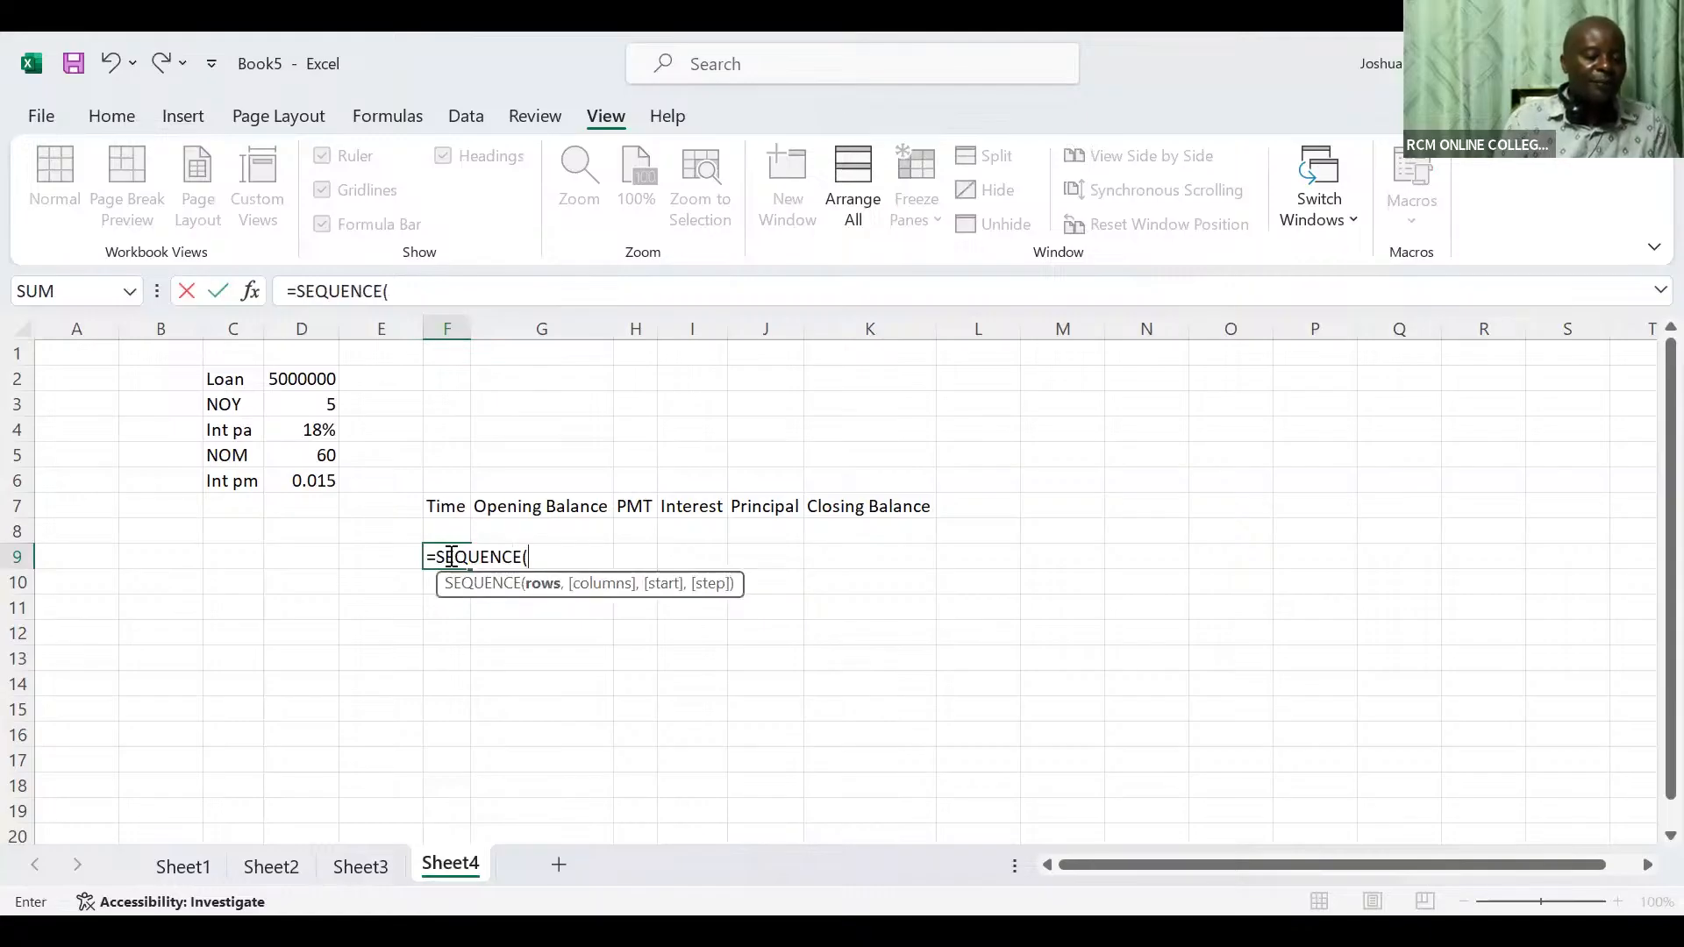
pyautogui.write('60')
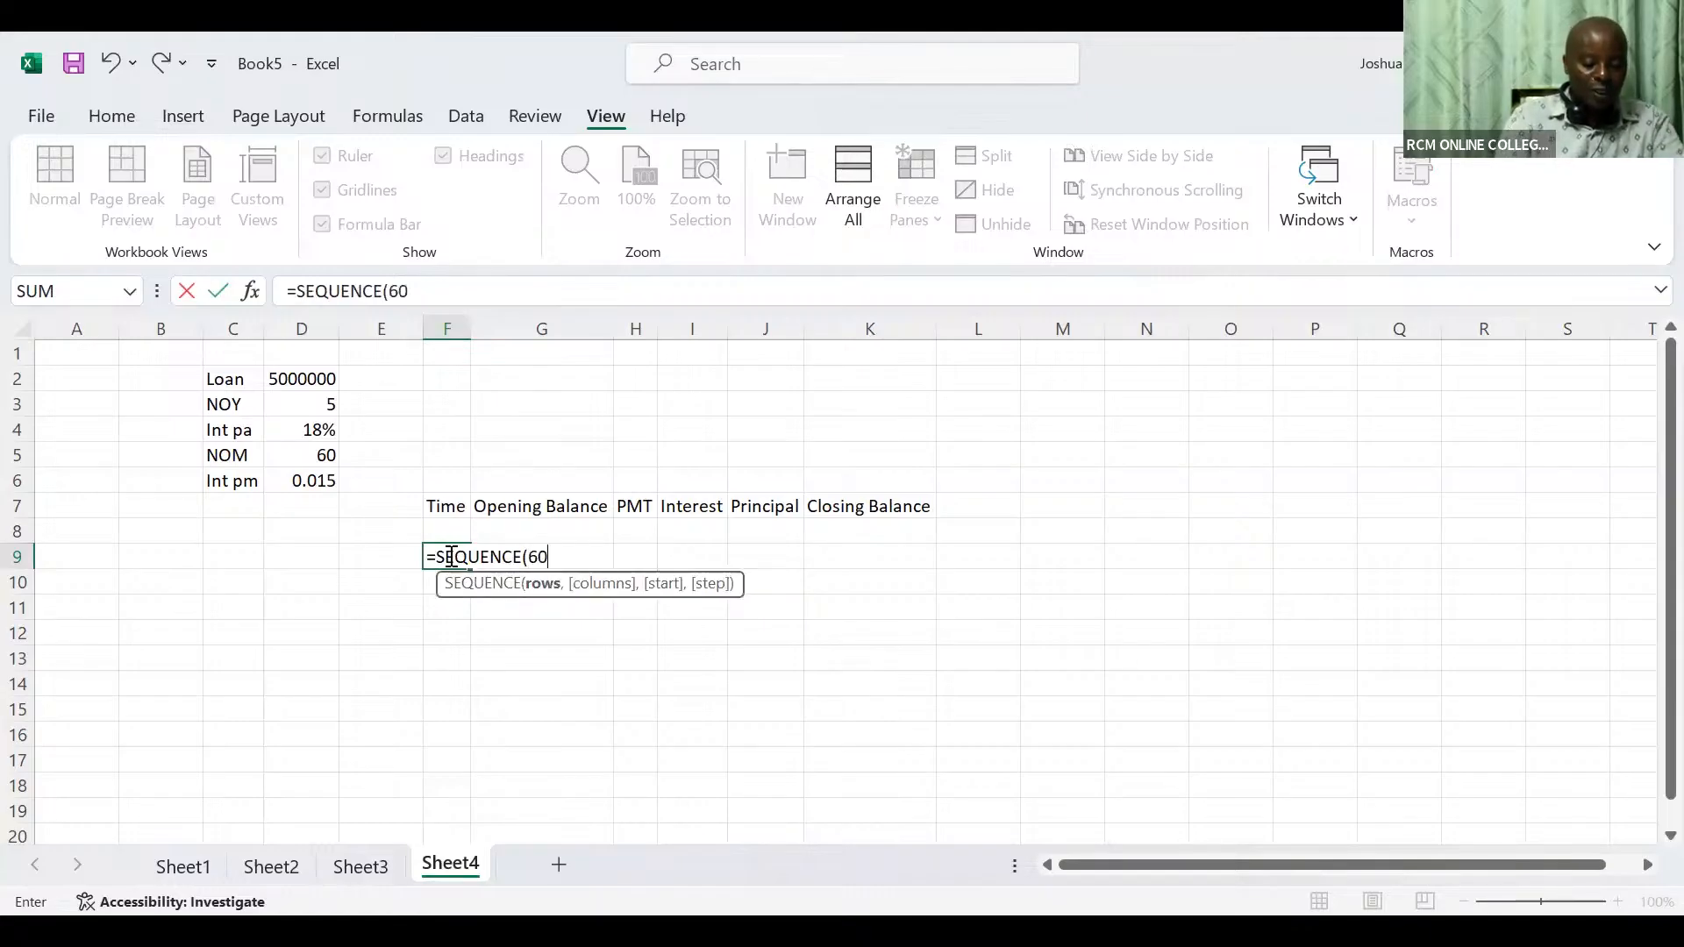
pyautogui.press('Return')
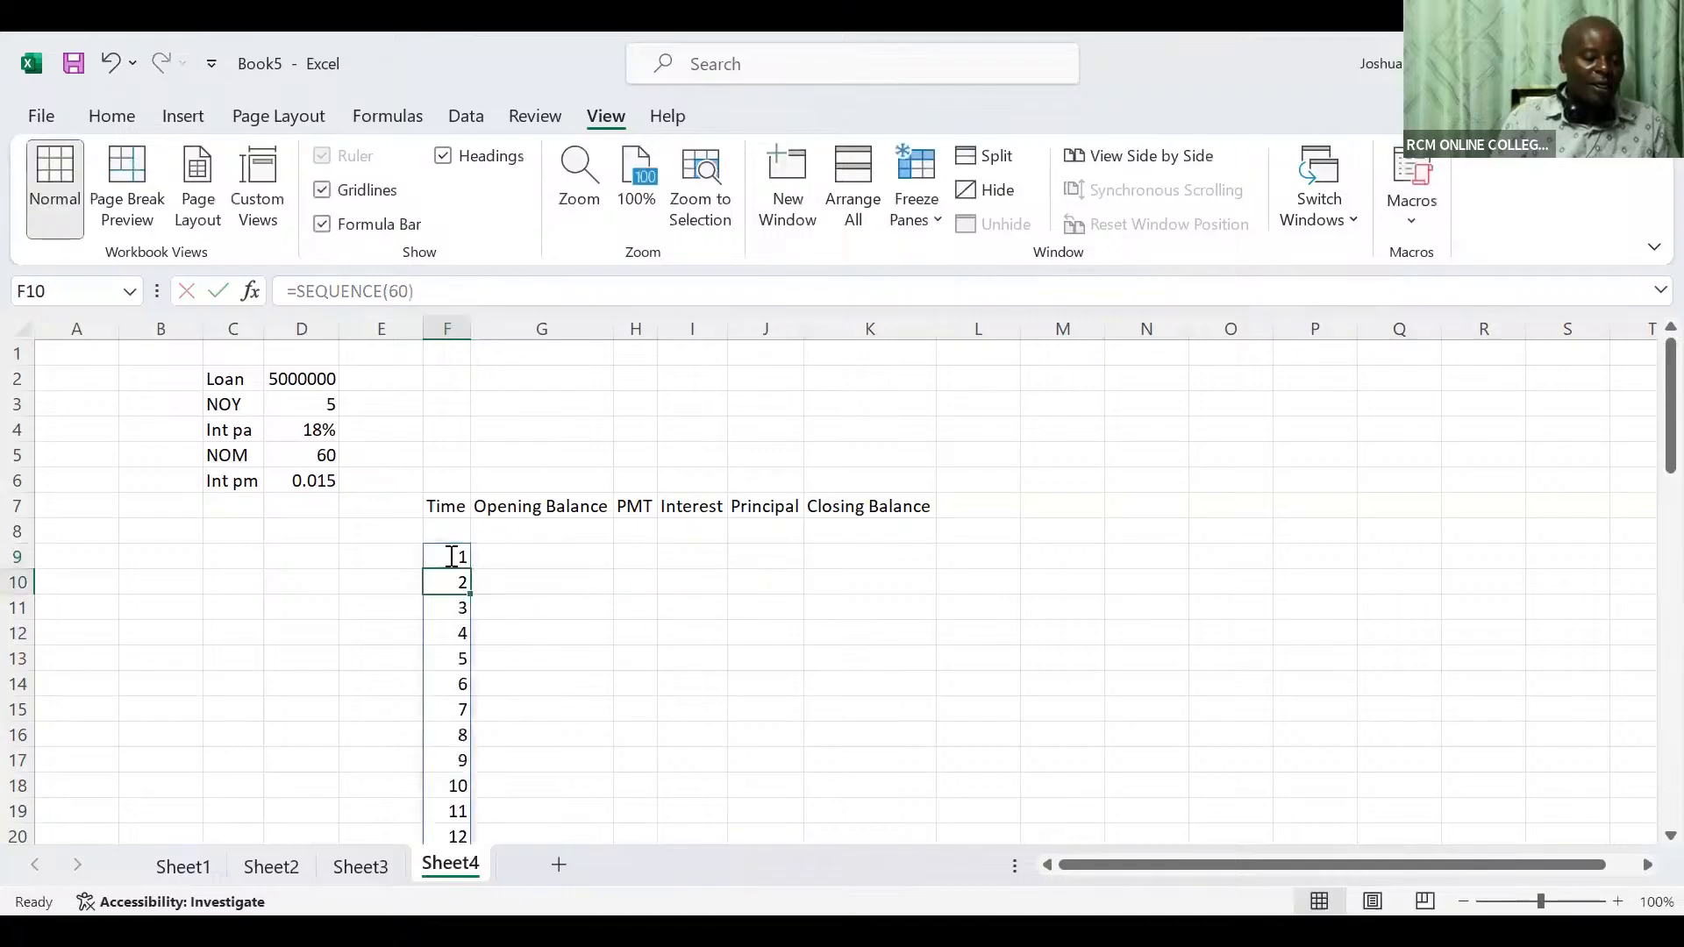
# Enter 0 in F8 as the starting period of the Time column
pyautogui.press('Up')
pyautogui.press('Up')
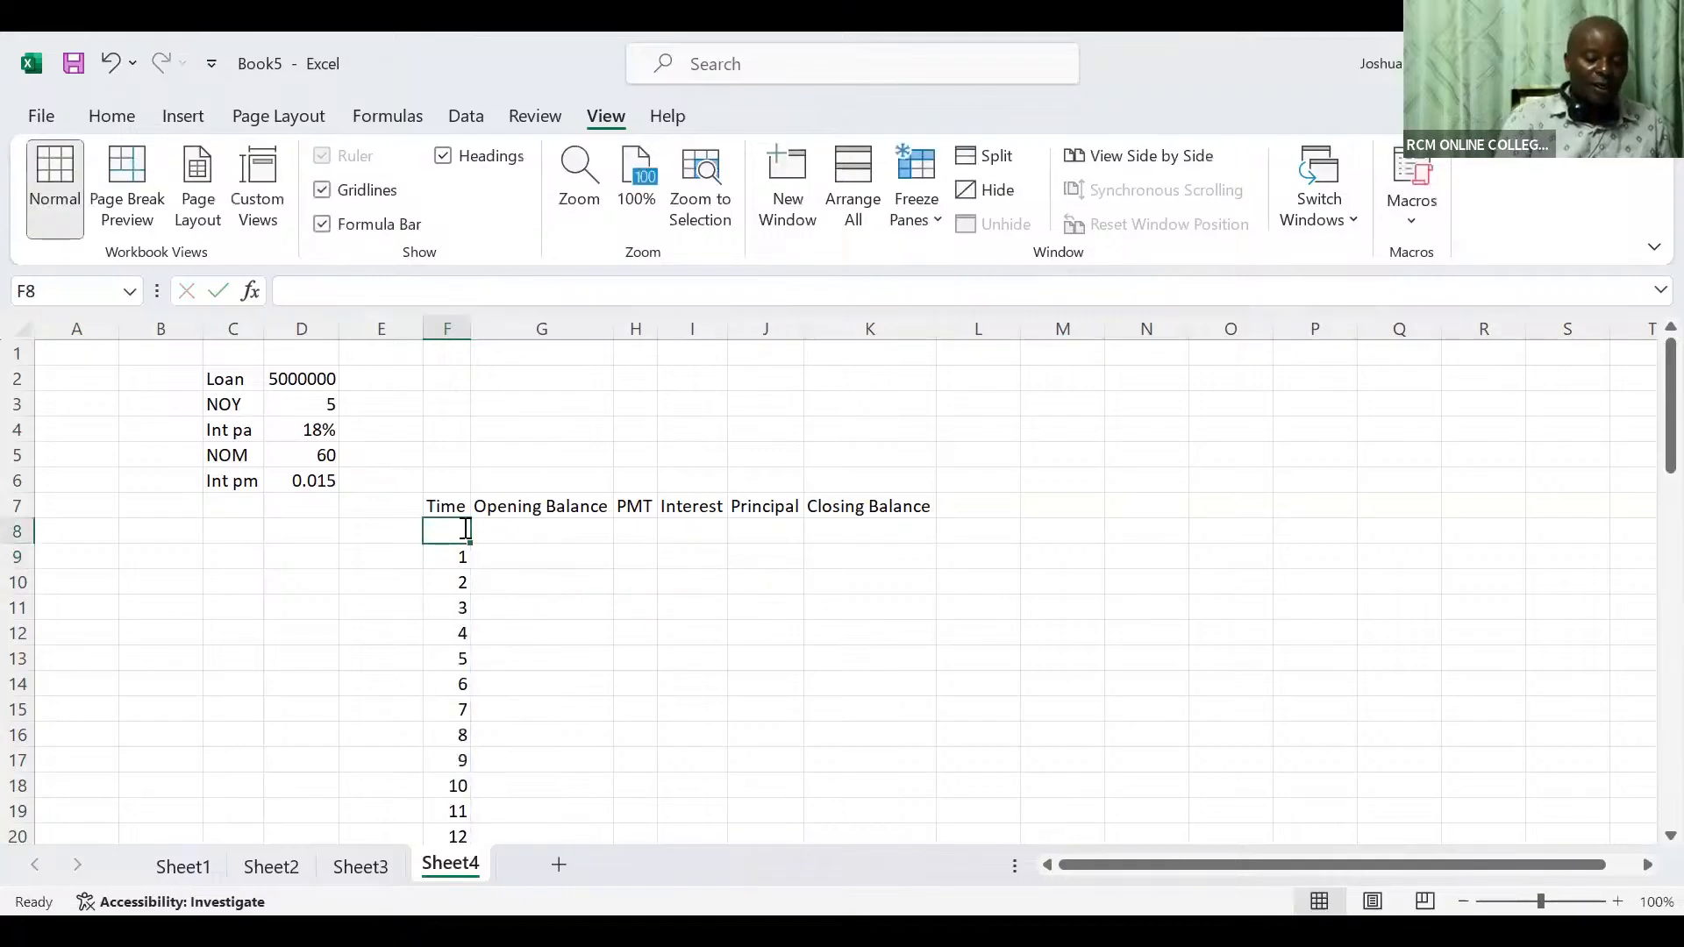
pyautogui.write('0')
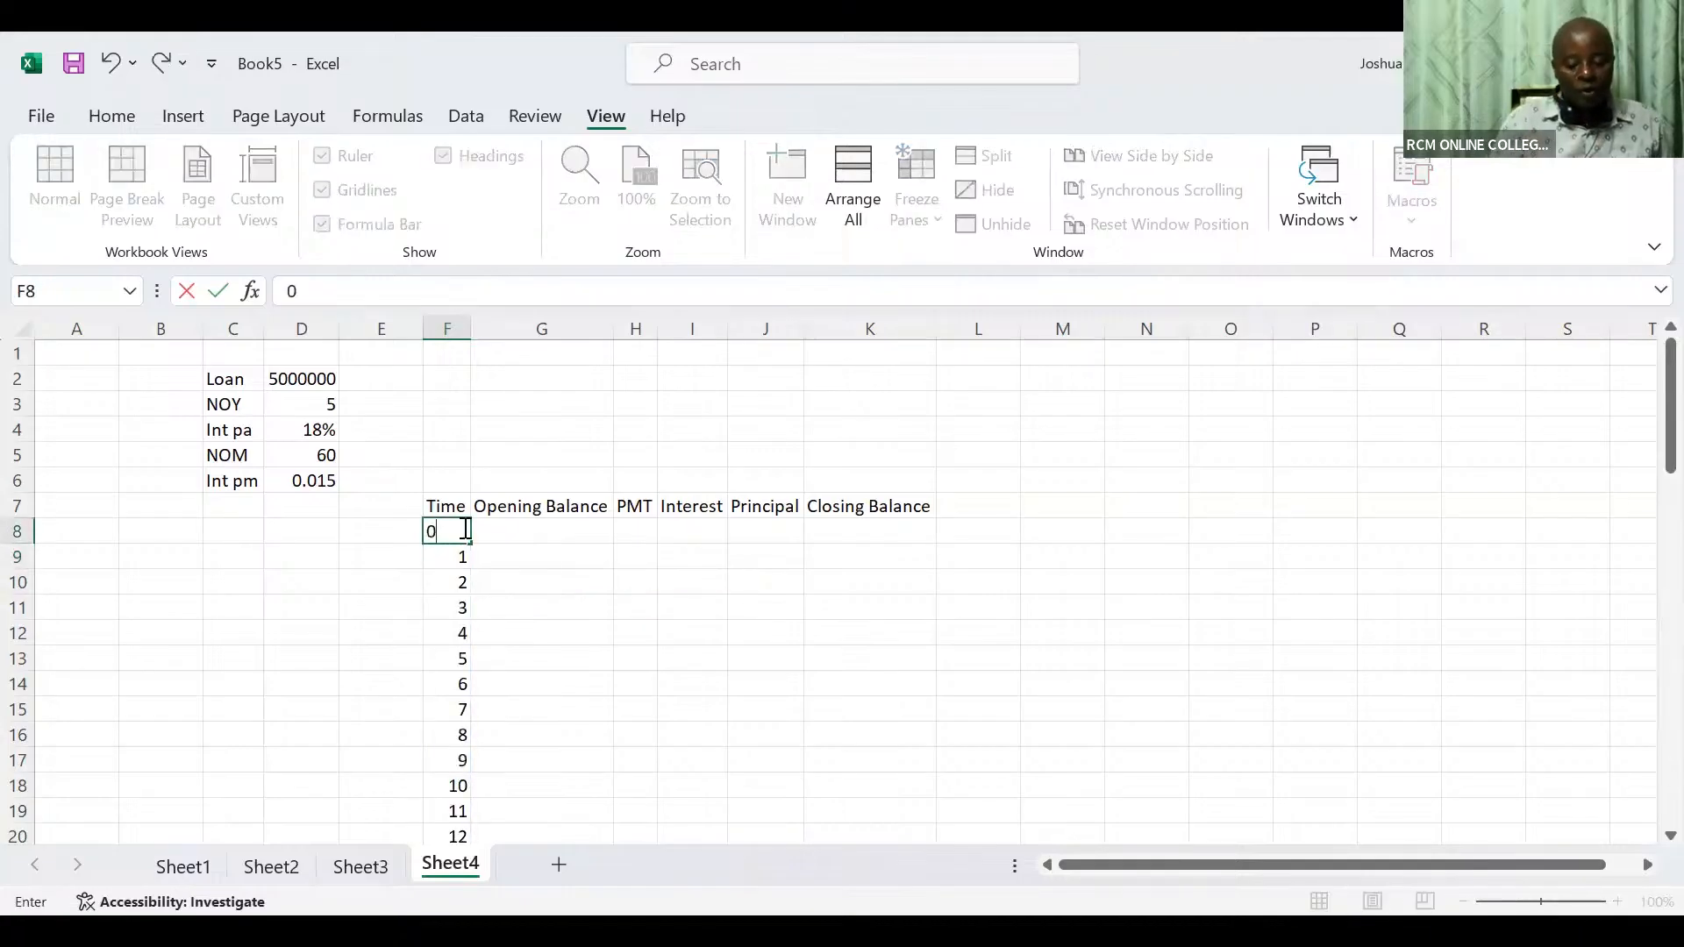
pyautogui.click(374, 582)
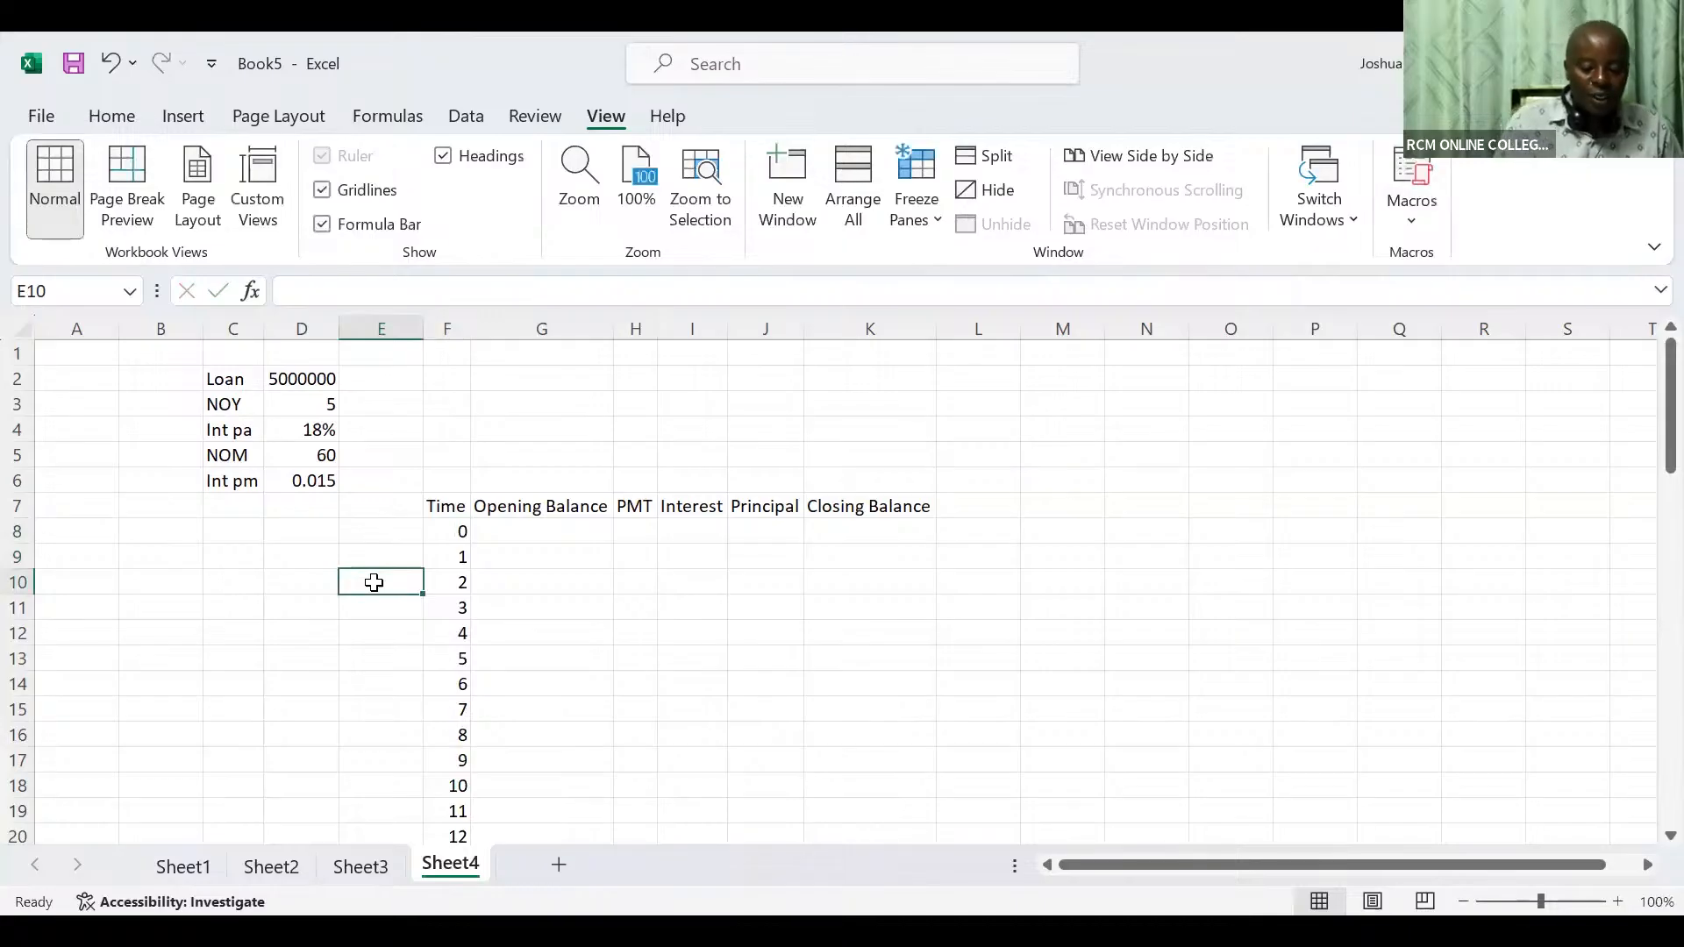
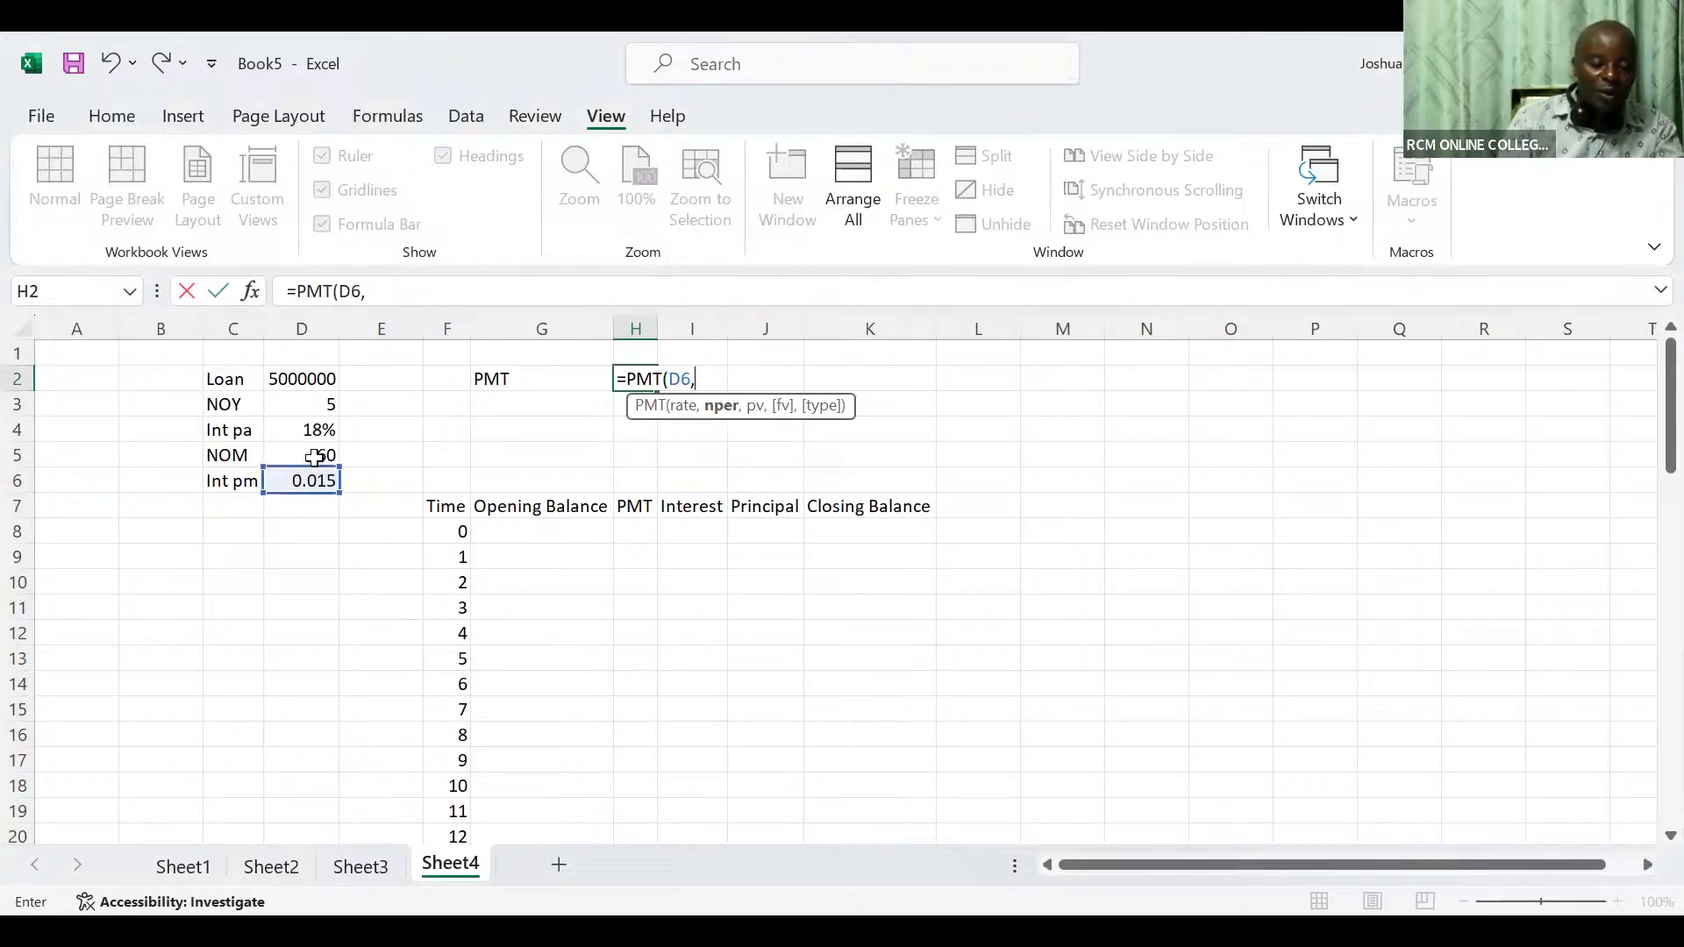
# Complete the payment formula in H2 as =PMT(D6,D5,-D2), using the number of months and the negative loan amount
pyautogui.click(314, 457)
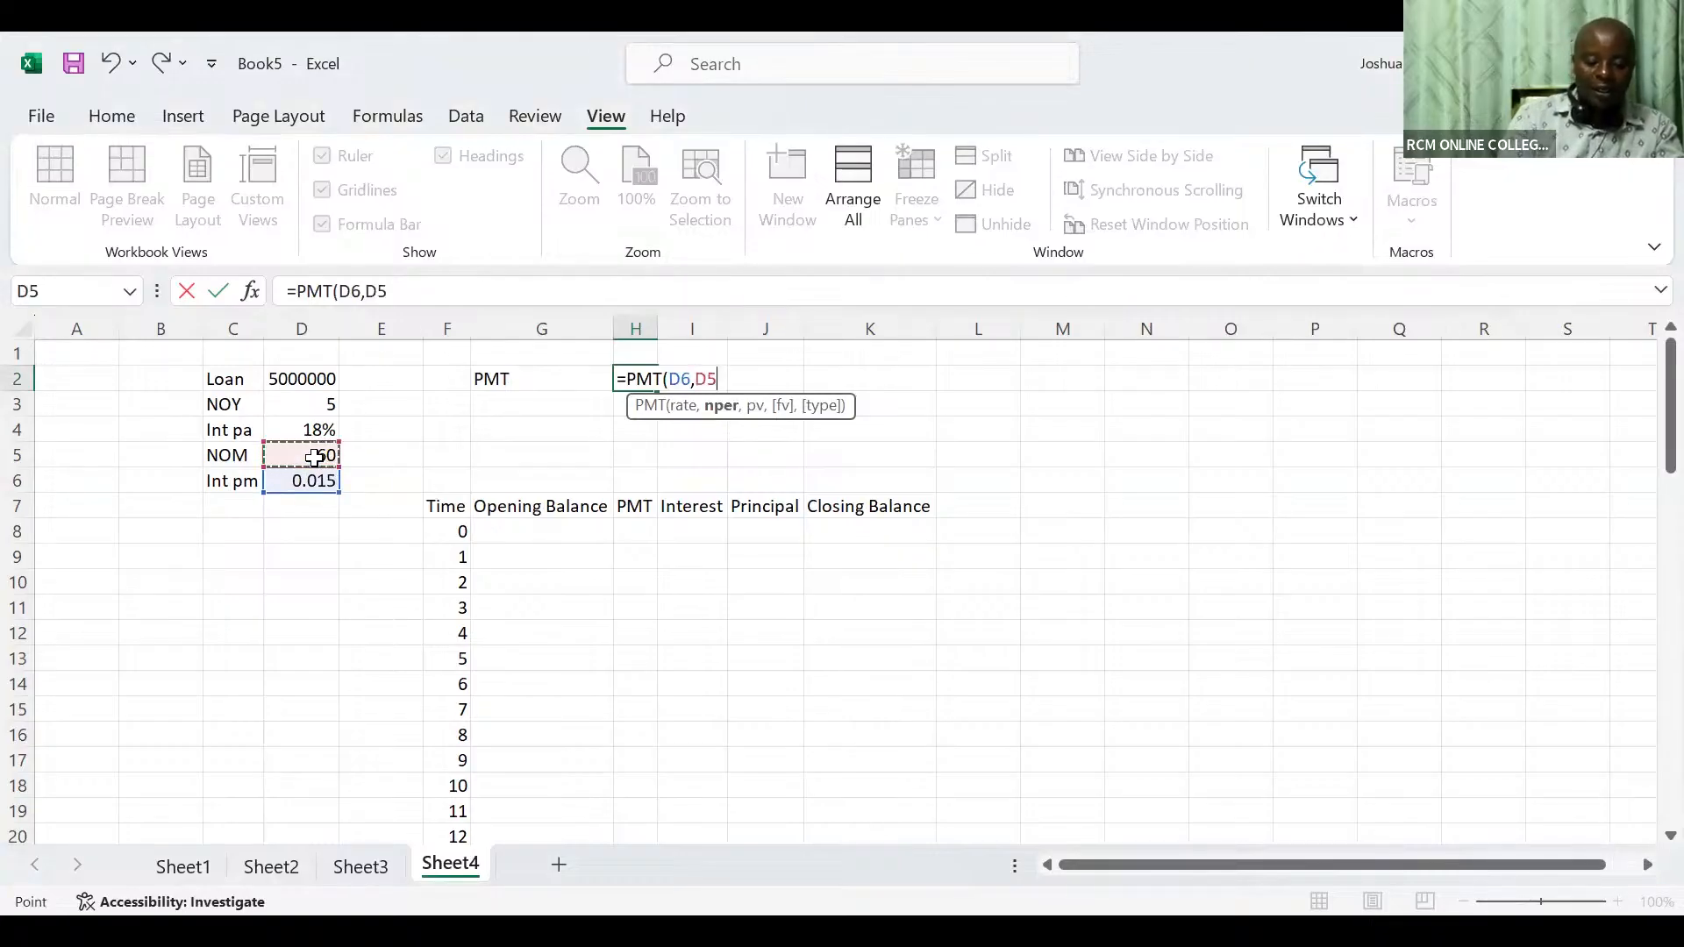
pyautogui.write(',-')
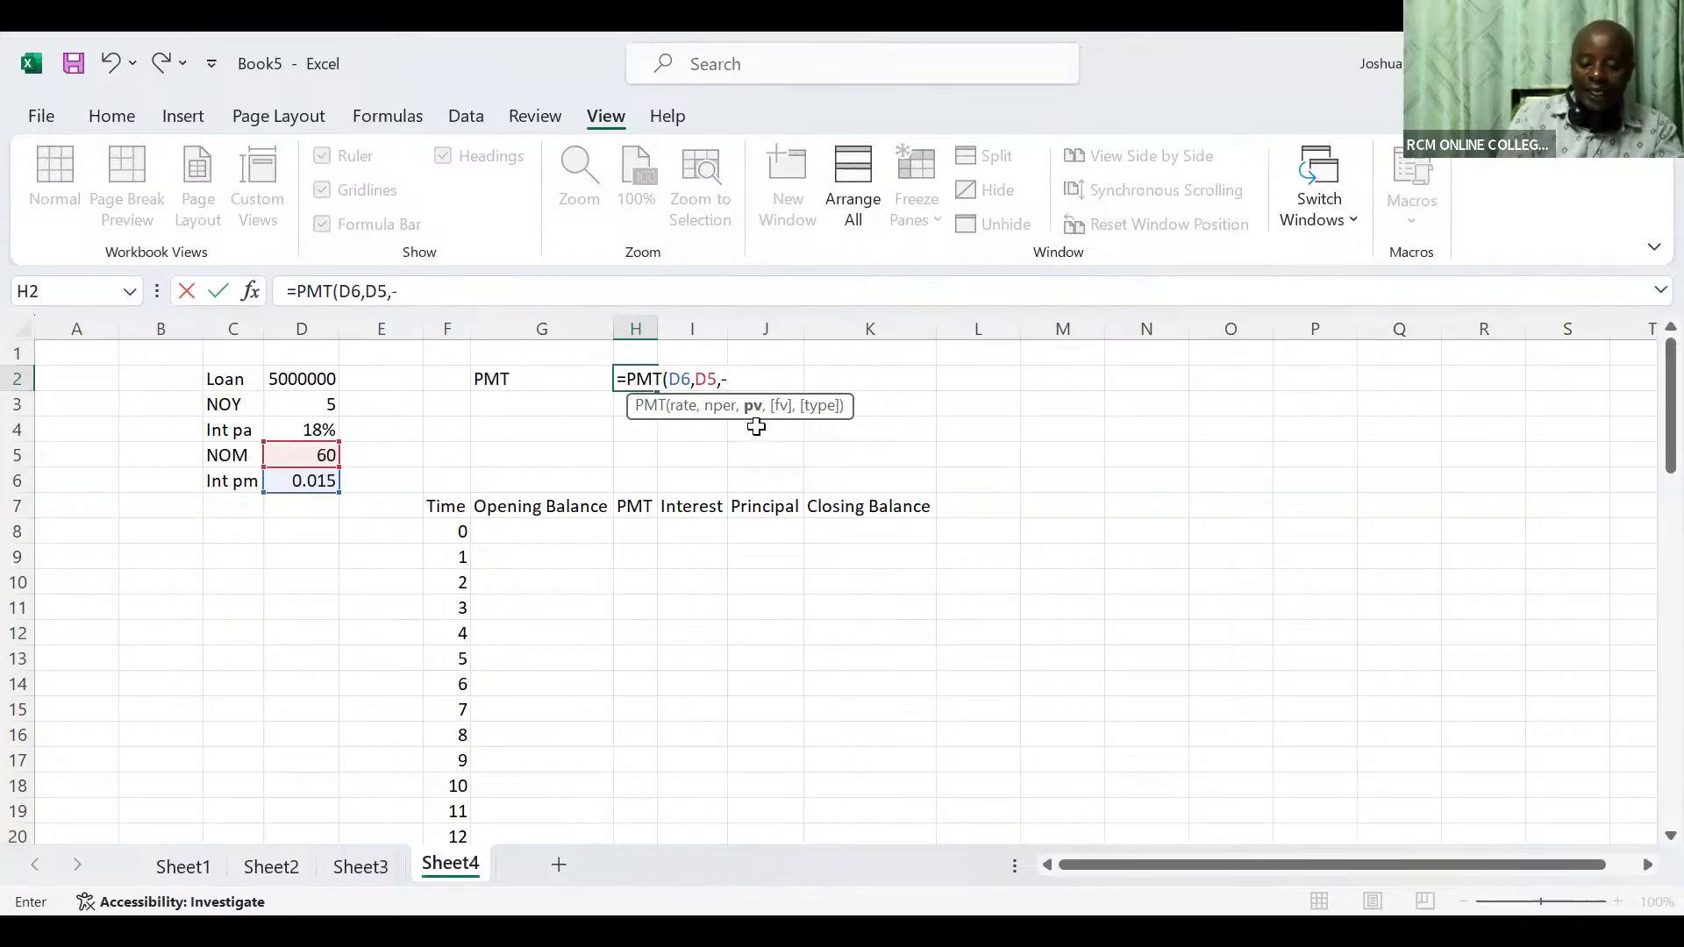
pyautogui.click(299, 379)
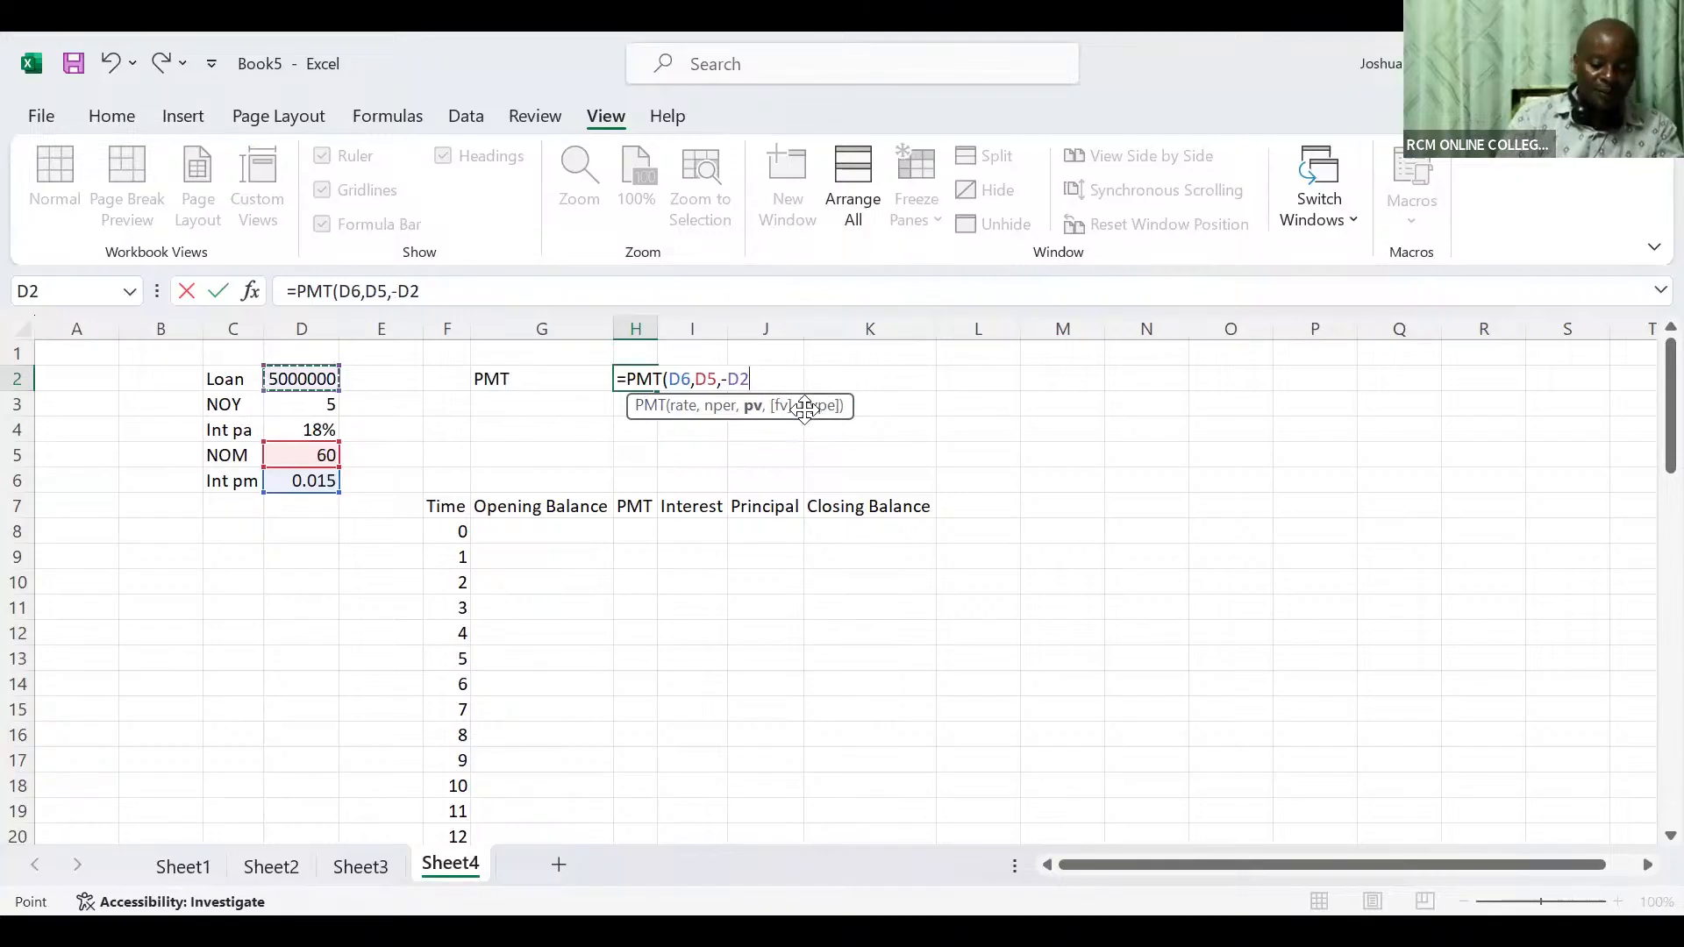
pyautogui.press('Return')
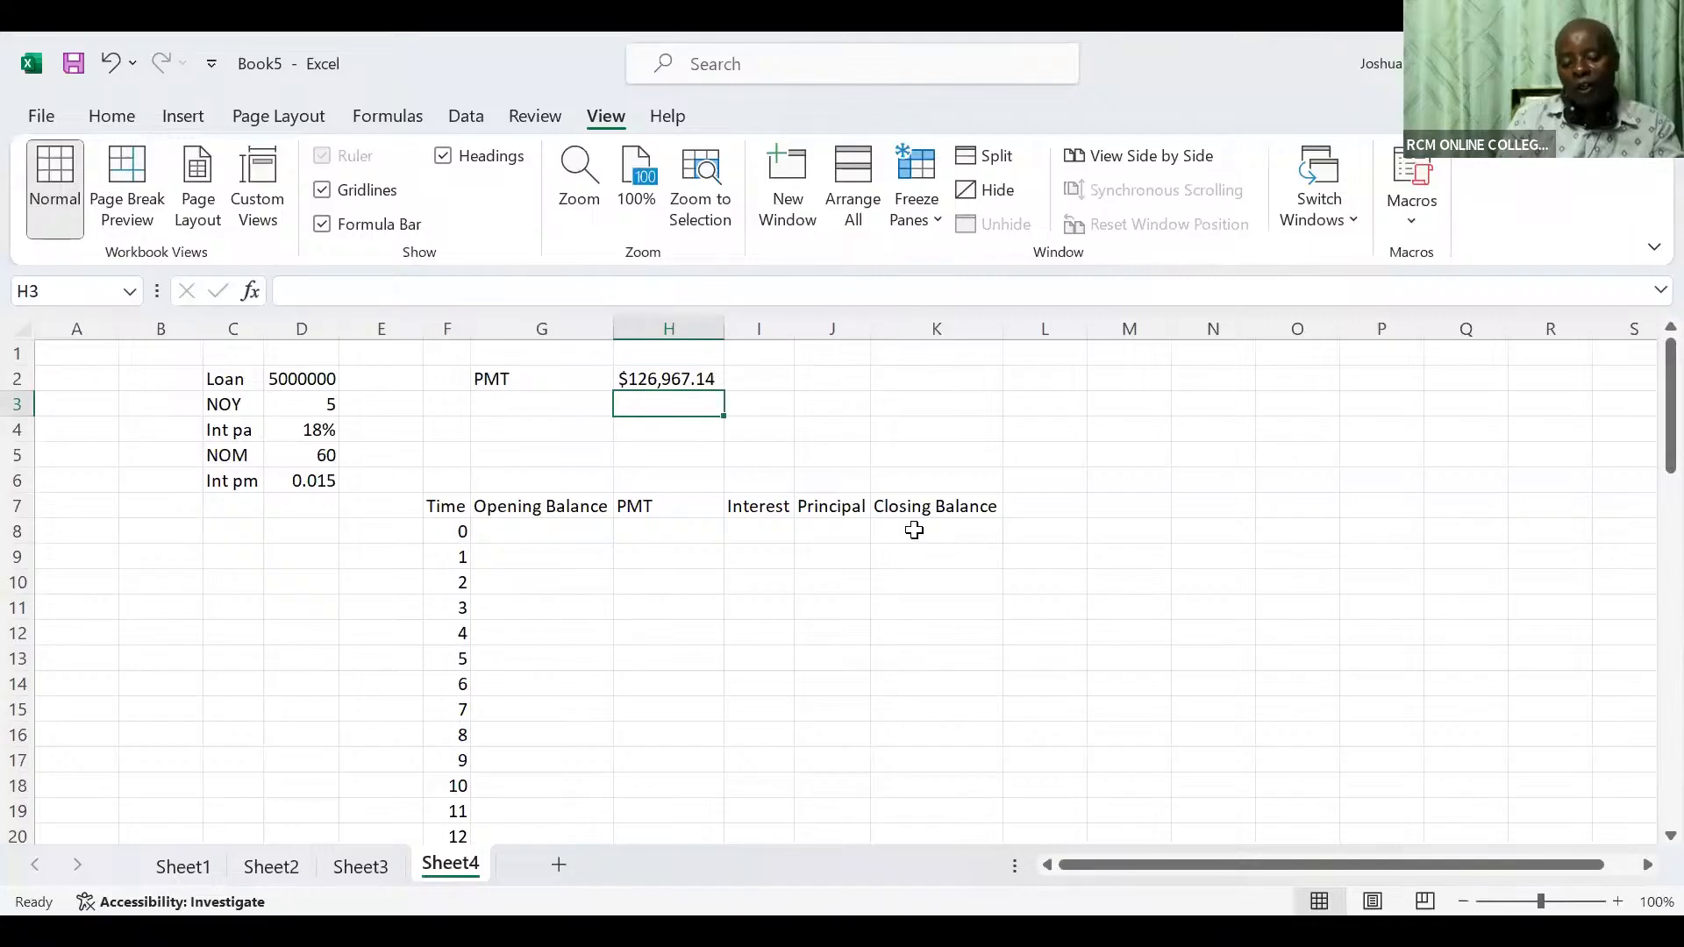
# Link the period 0 closing balance in K8 to the loan amount with =D2
pyautogui.click(914, 530)
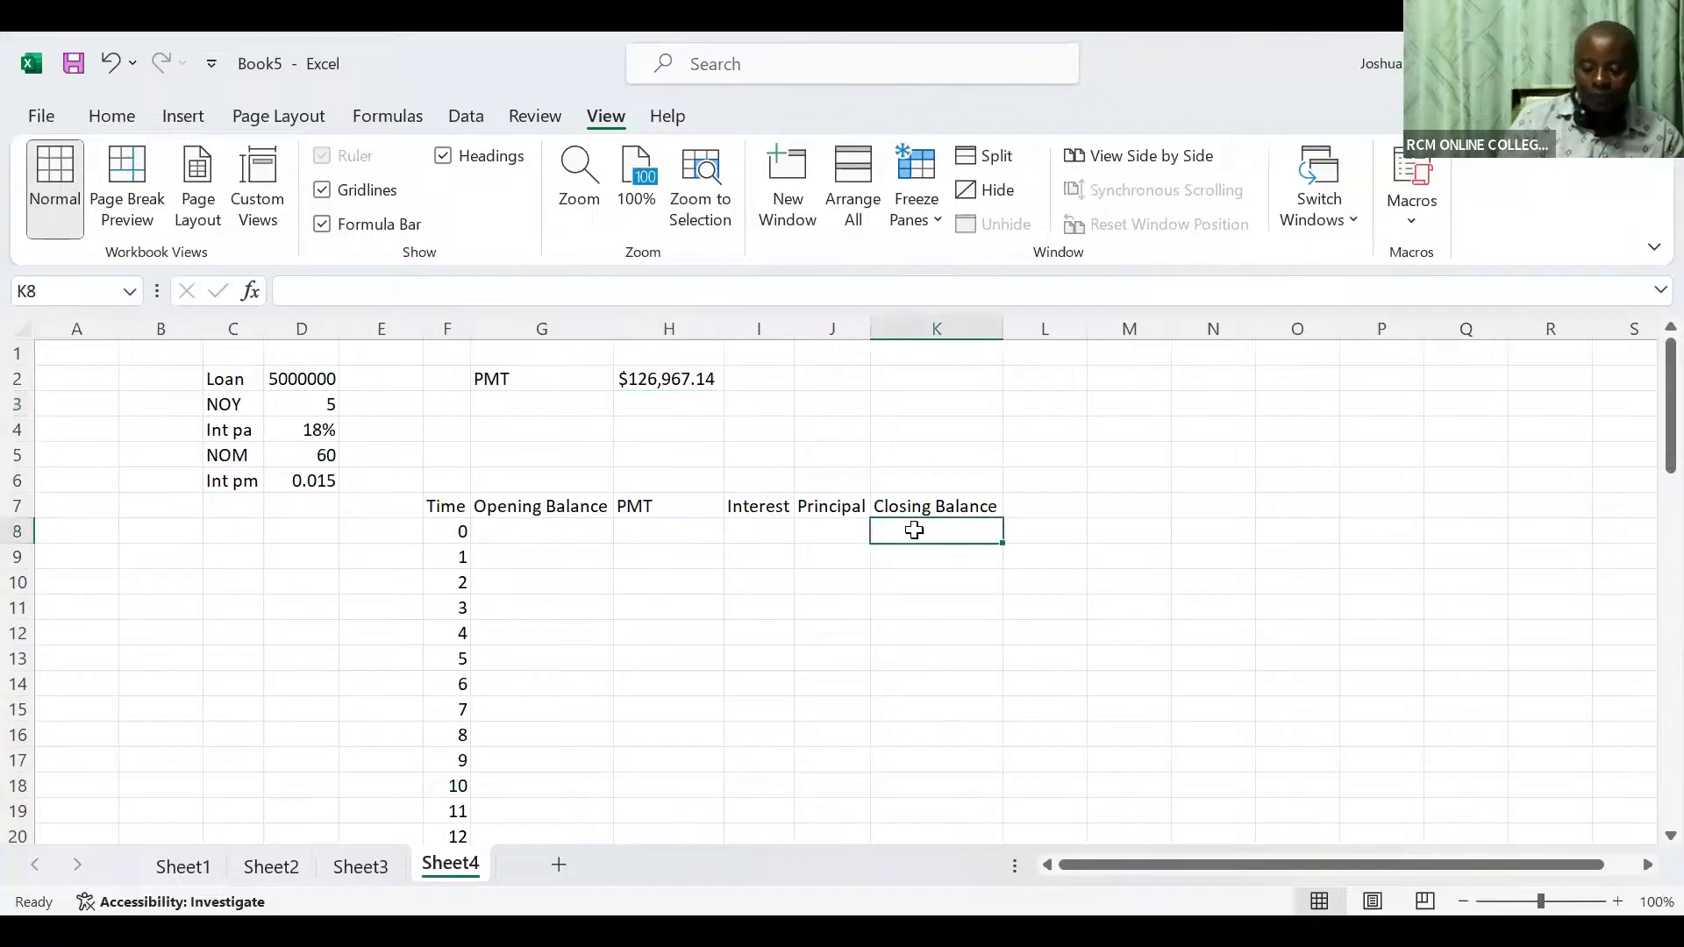
pyautogui.write('=')
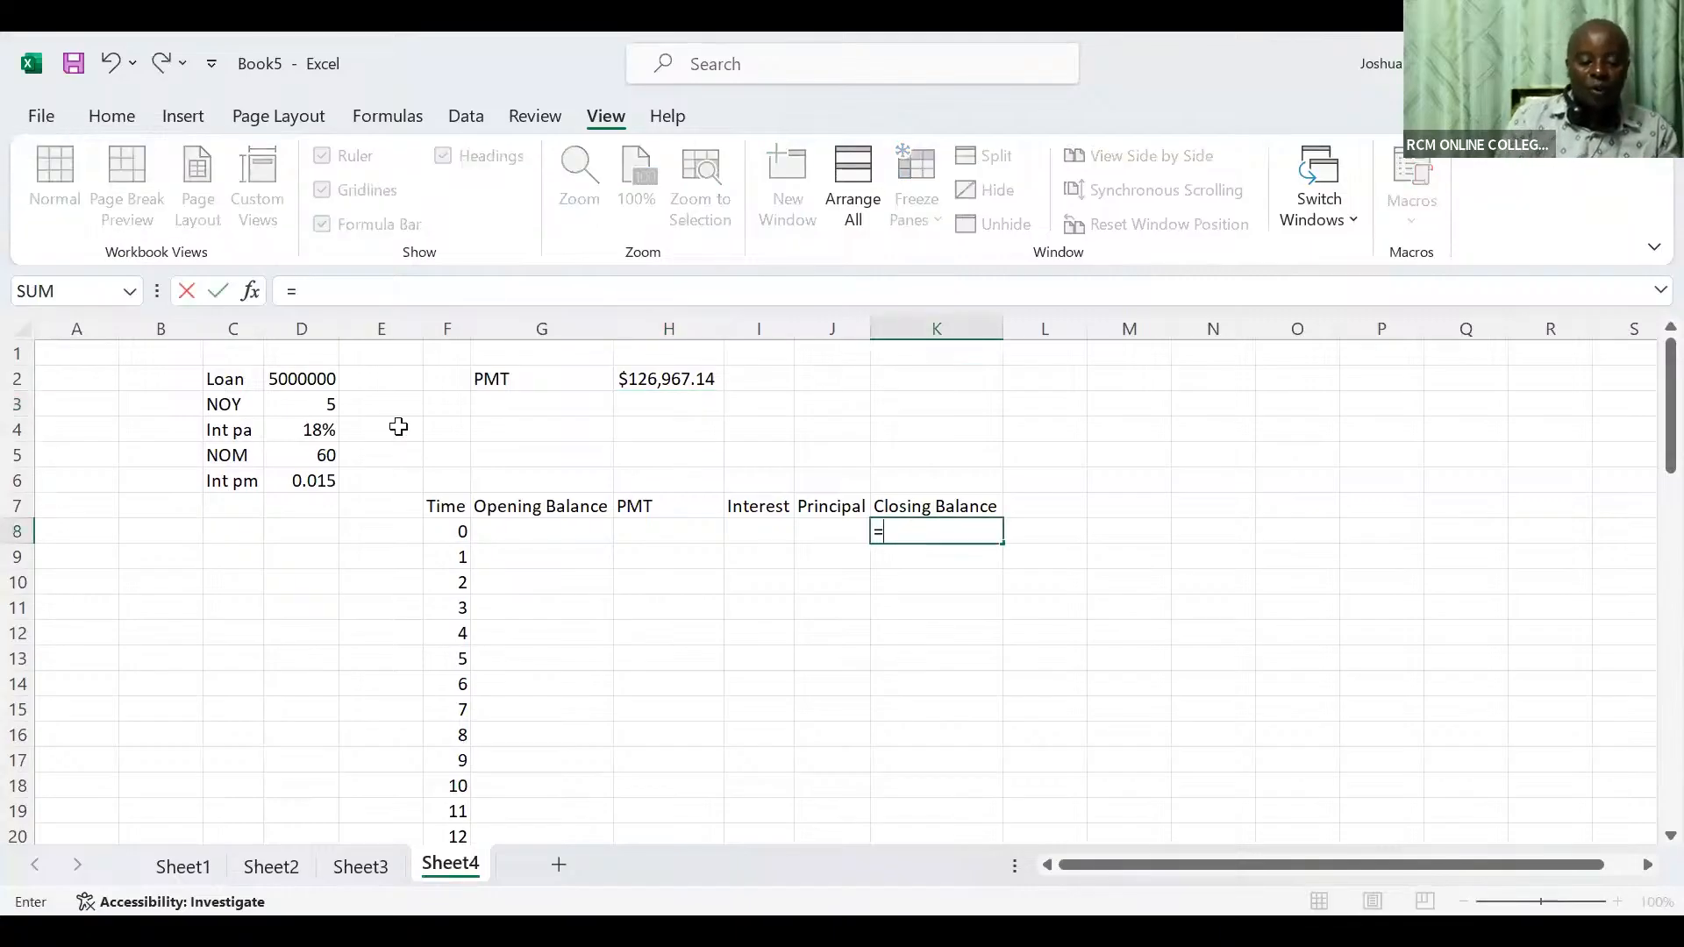
pyautogui.click(300, 378)
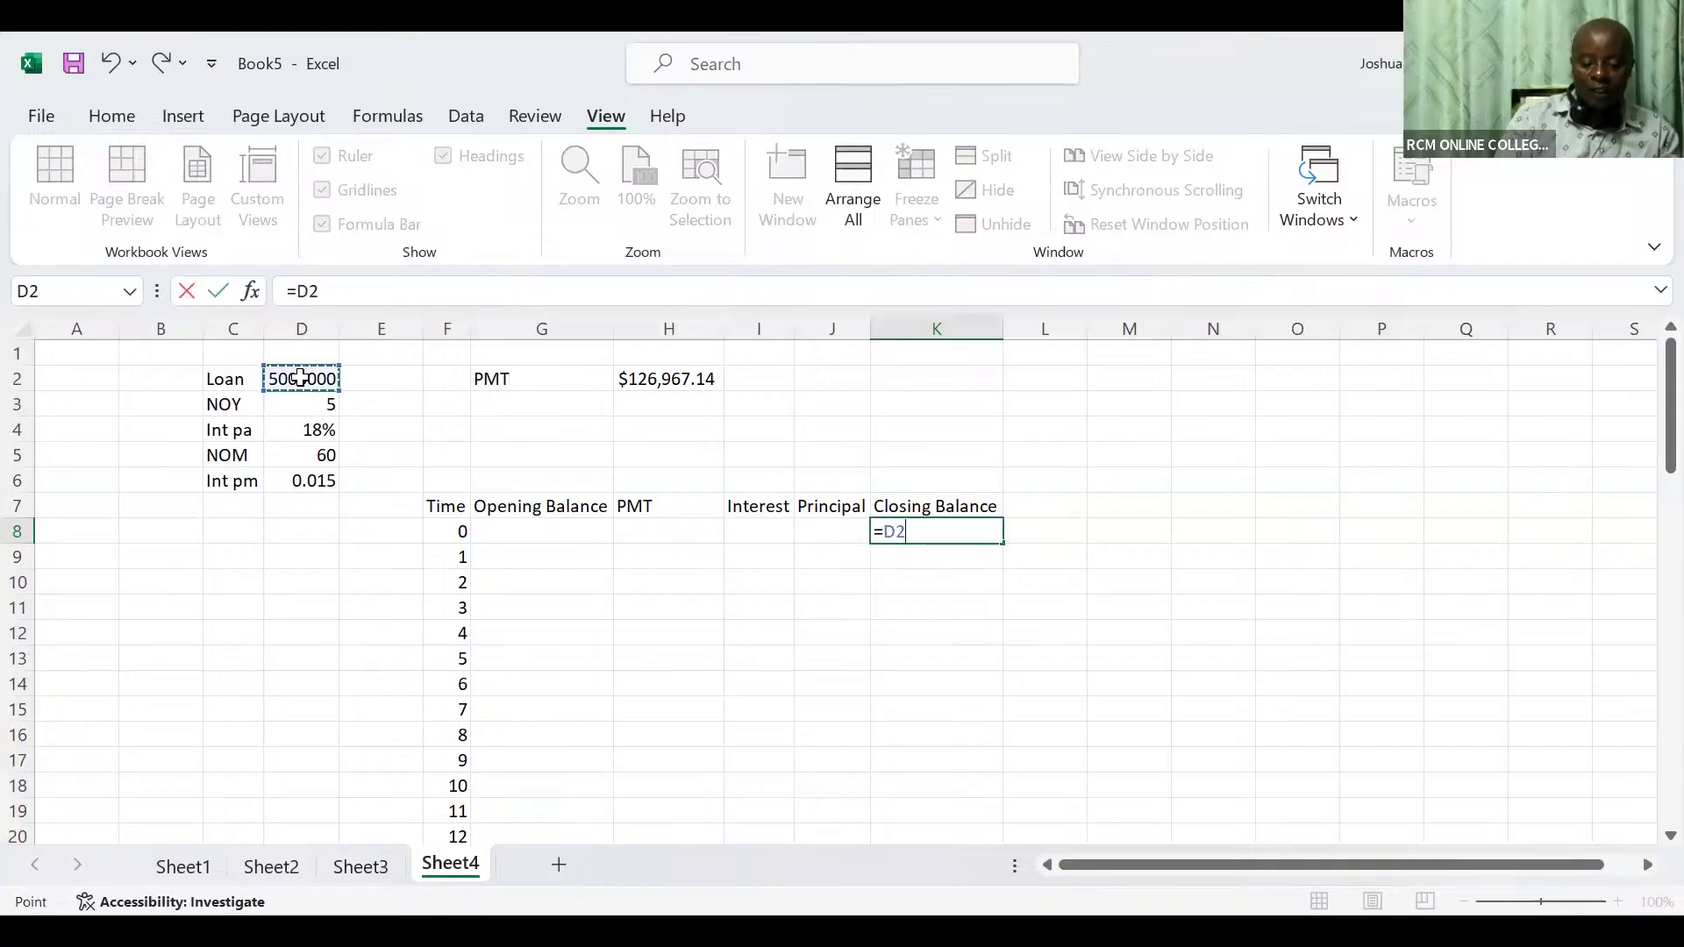
pyautogui.press('Return')
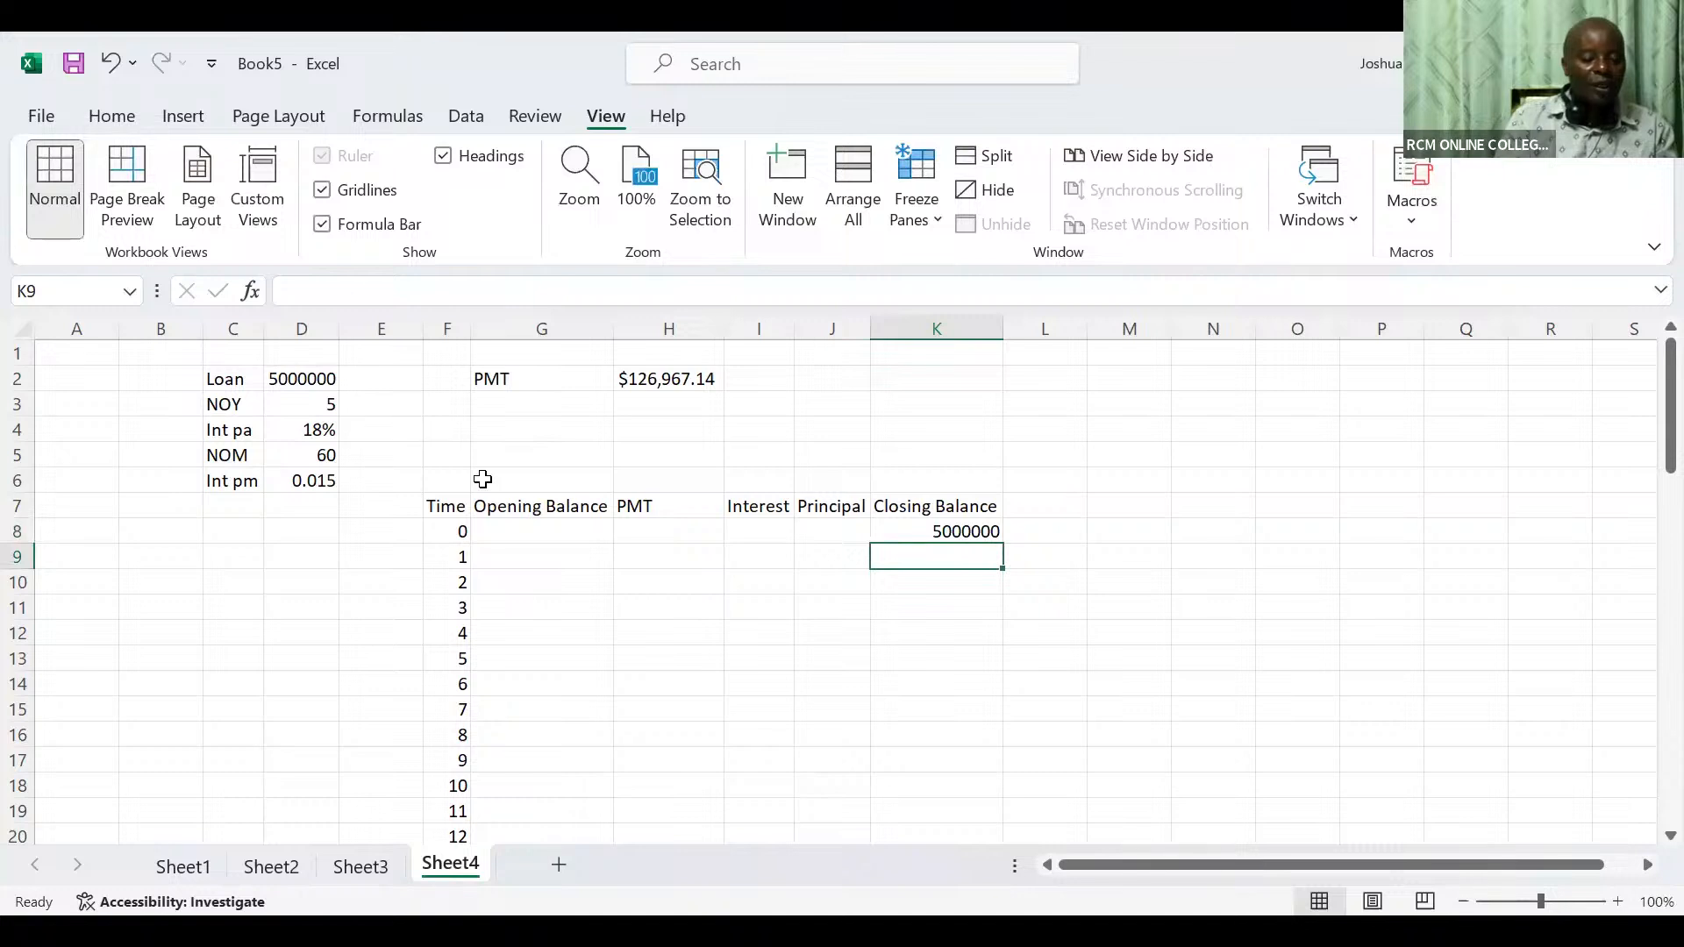
# Link the period 1 opening balance in G9 to the previous closing balance with =K8
pyautogui.click(528, 558)
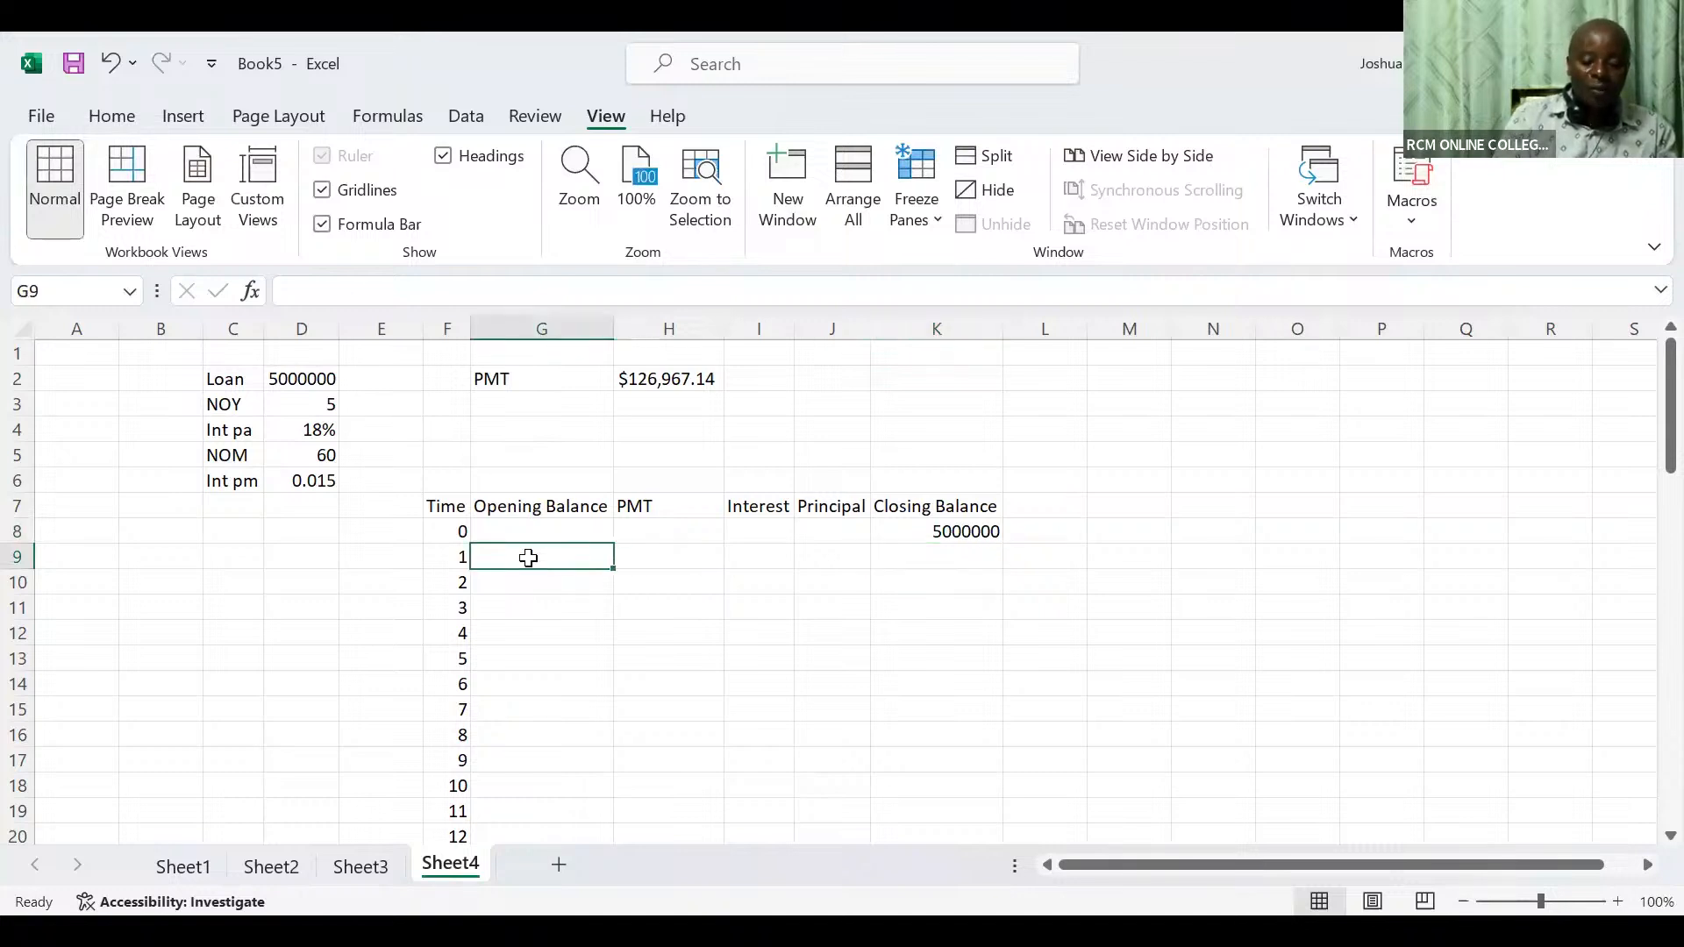
pyautogui.write('=')
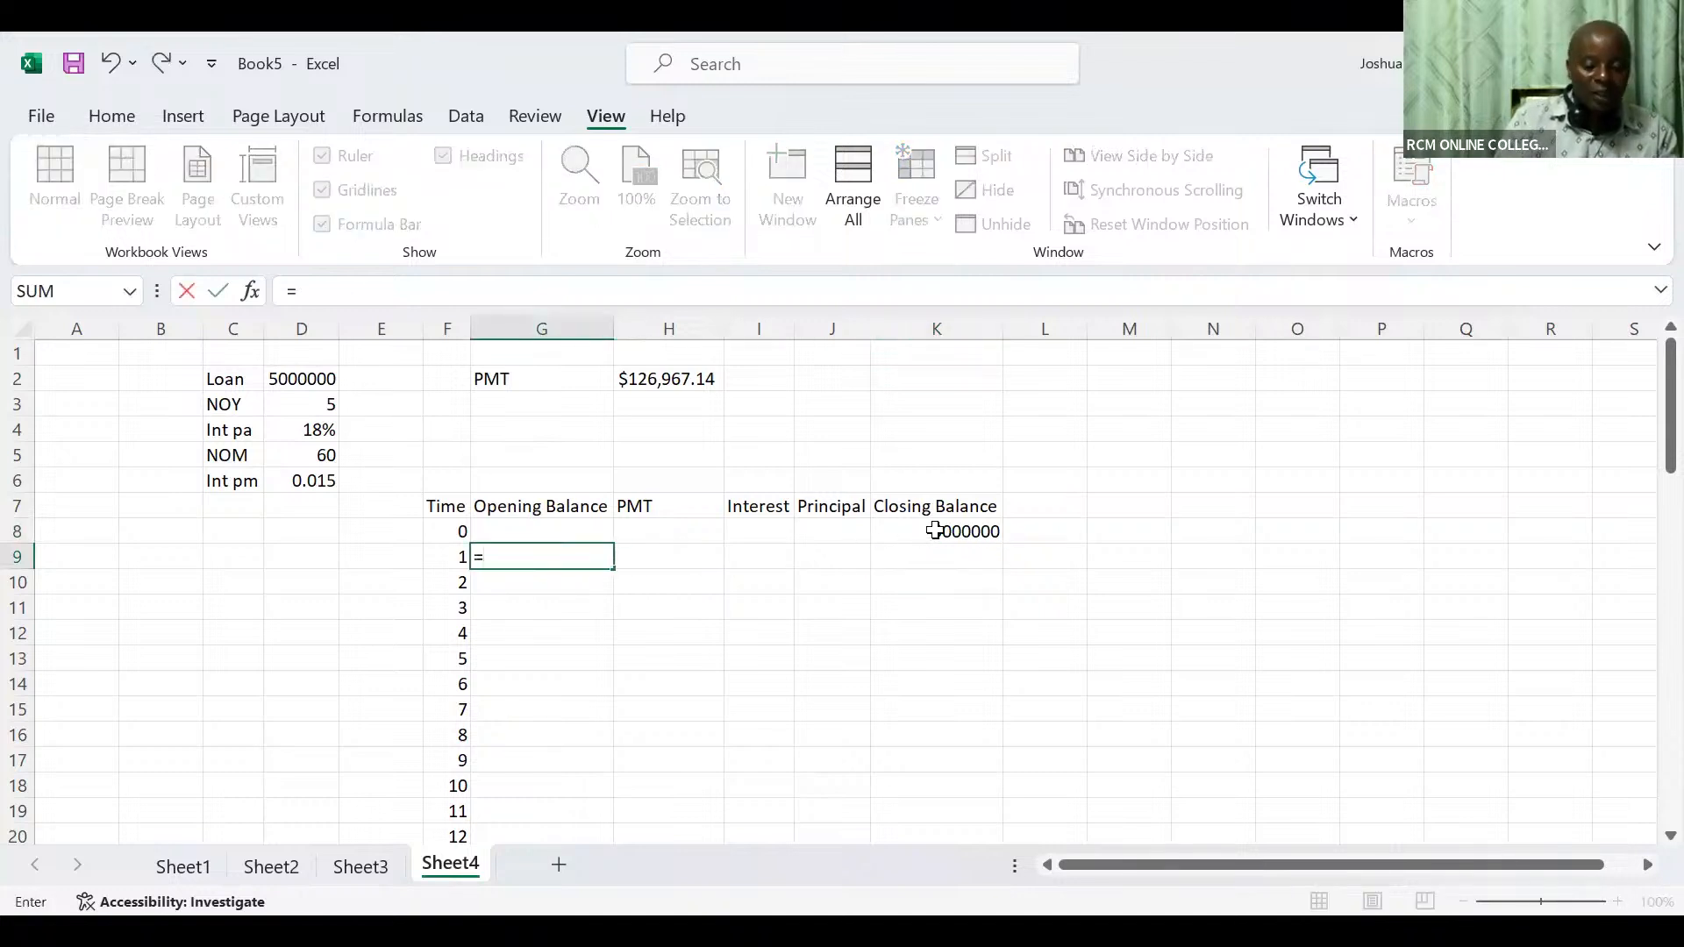
pyautogui.click(935, 530)
pyautogui.press('Tab')
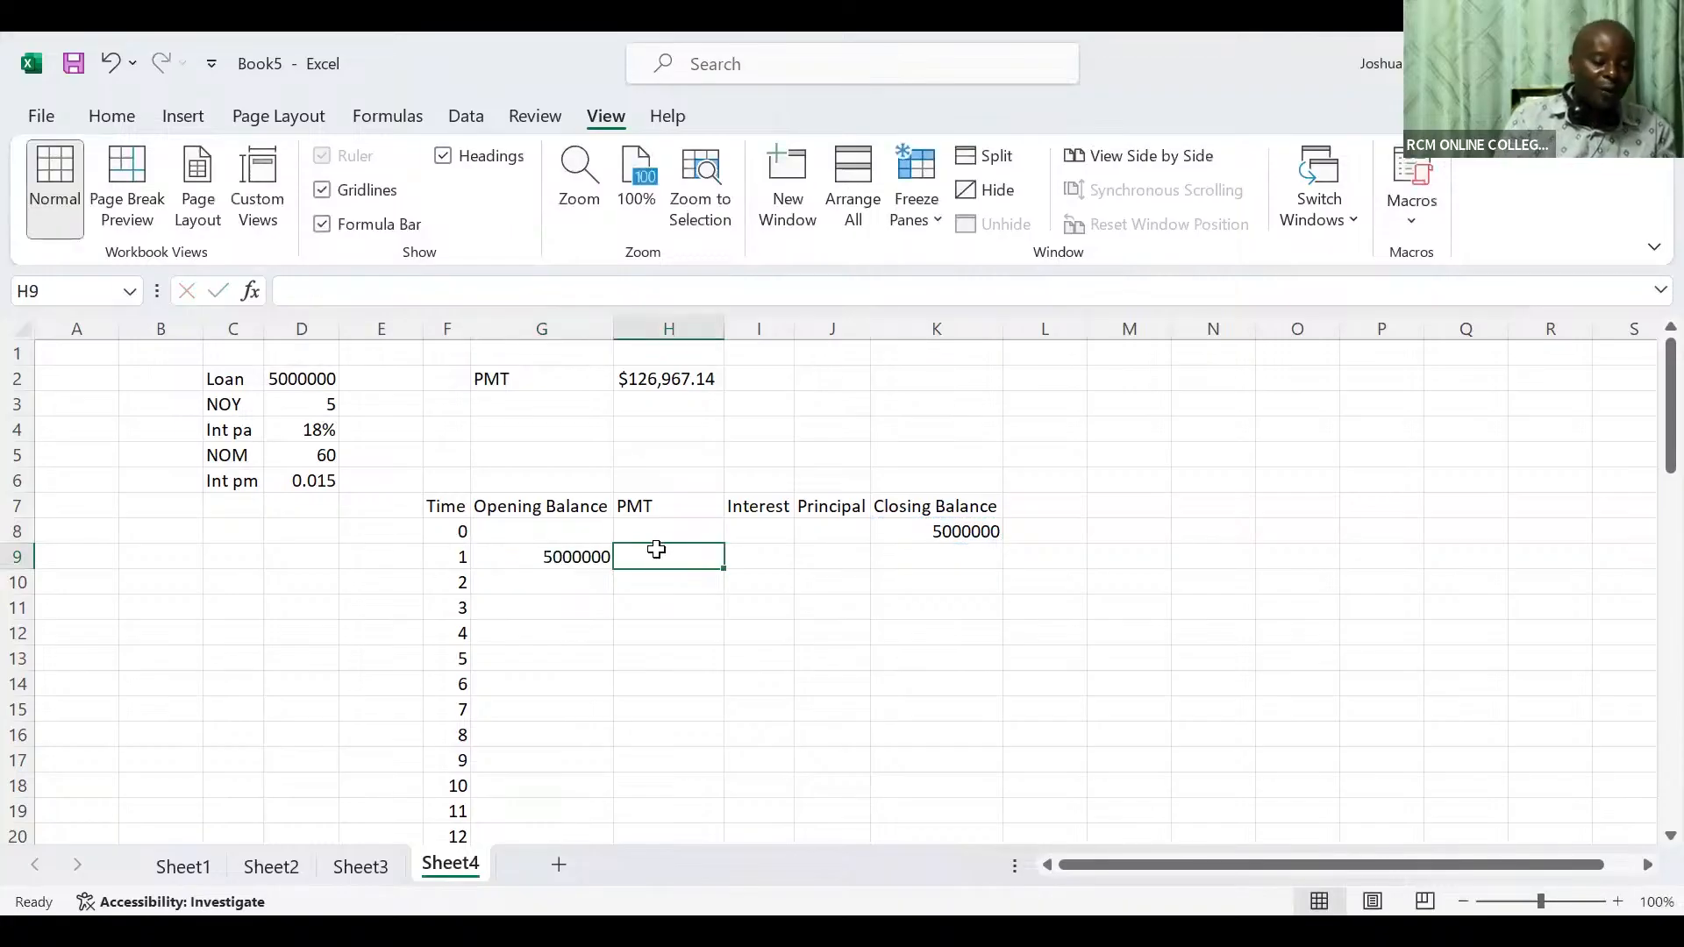
# Enter the period 1 payment in H9 as the absolute reference =$H$2
pyautogui.write('=')
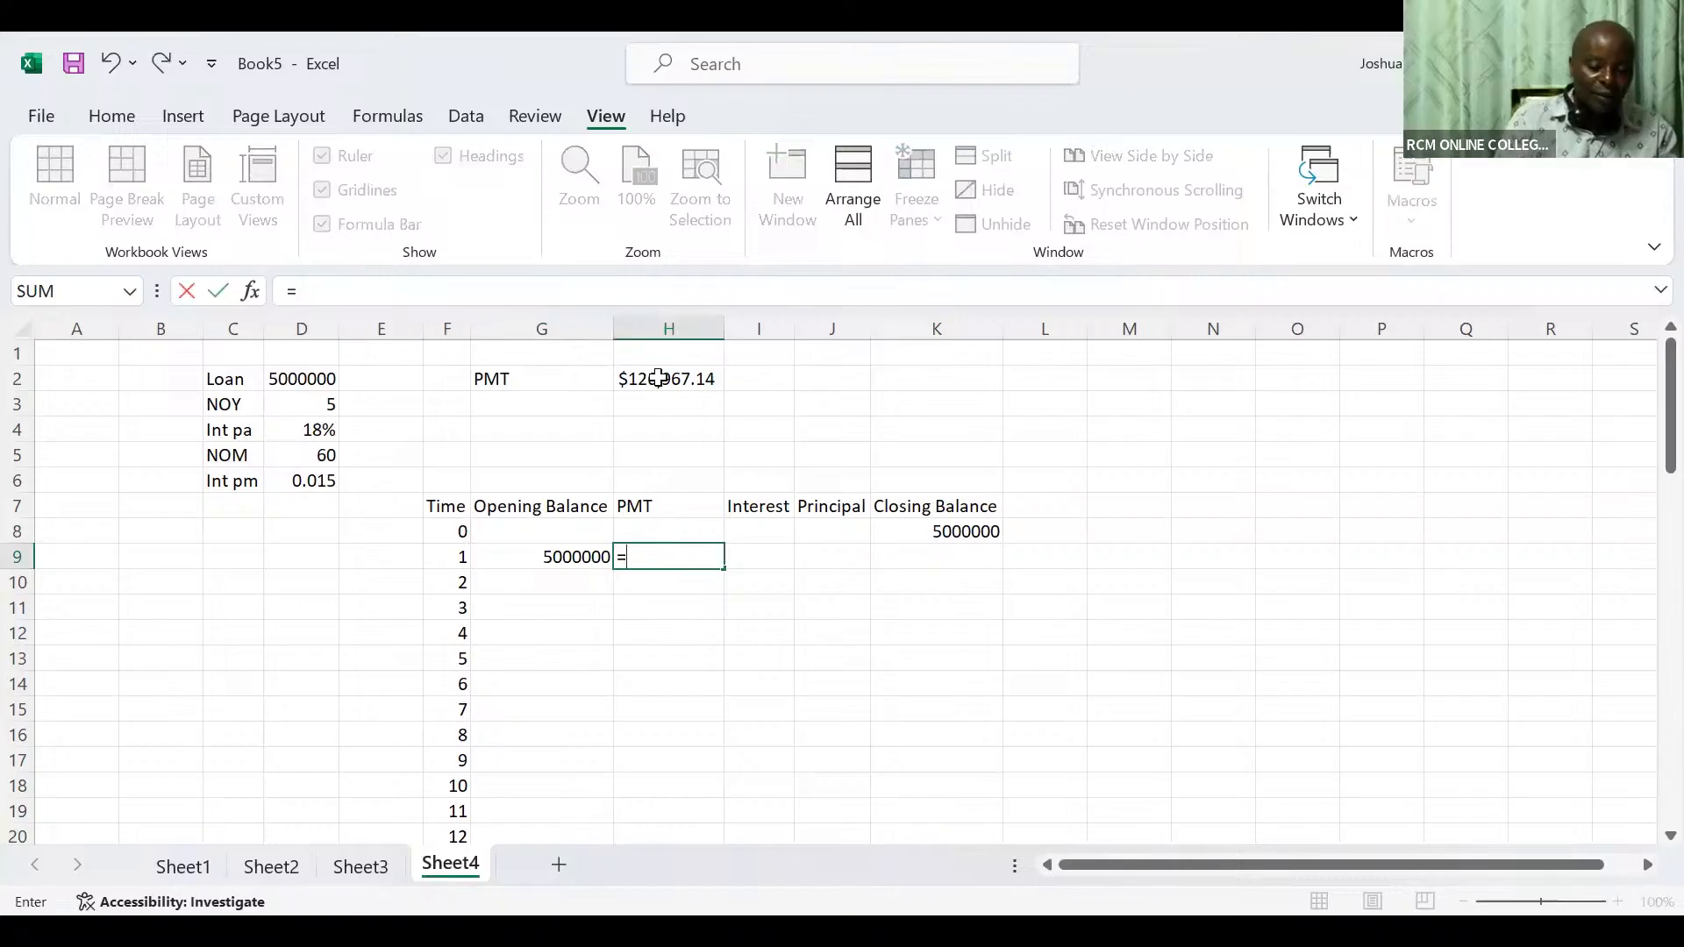
pyautogui.click(659, 378)
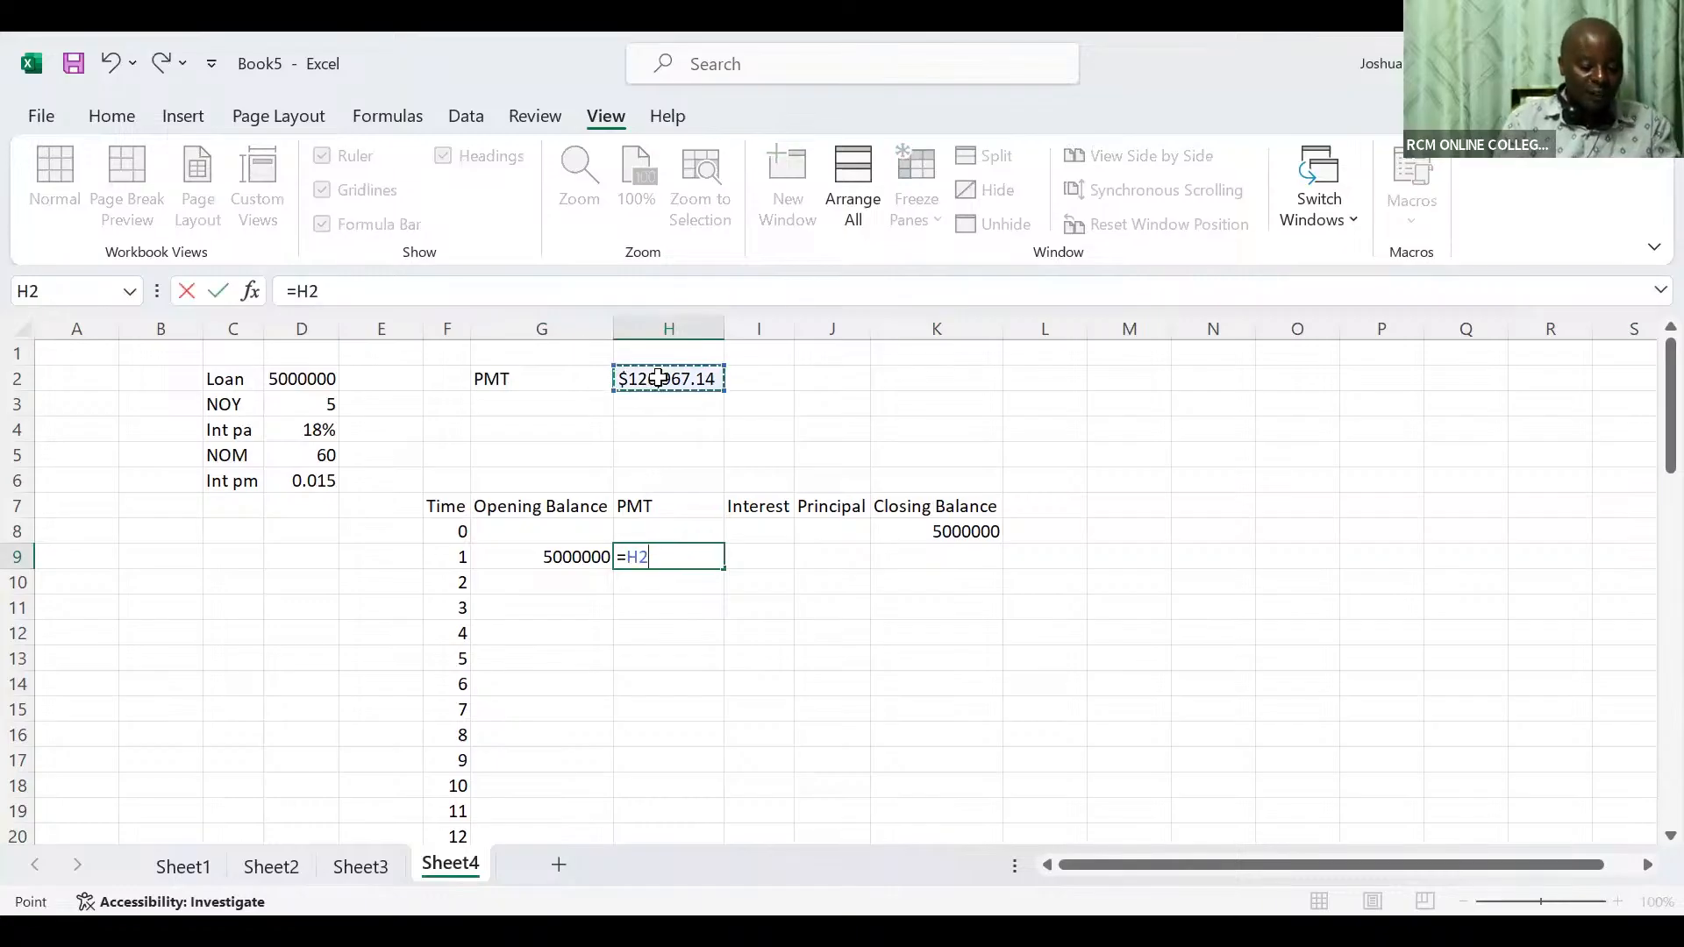
pyautogui.press('F4')
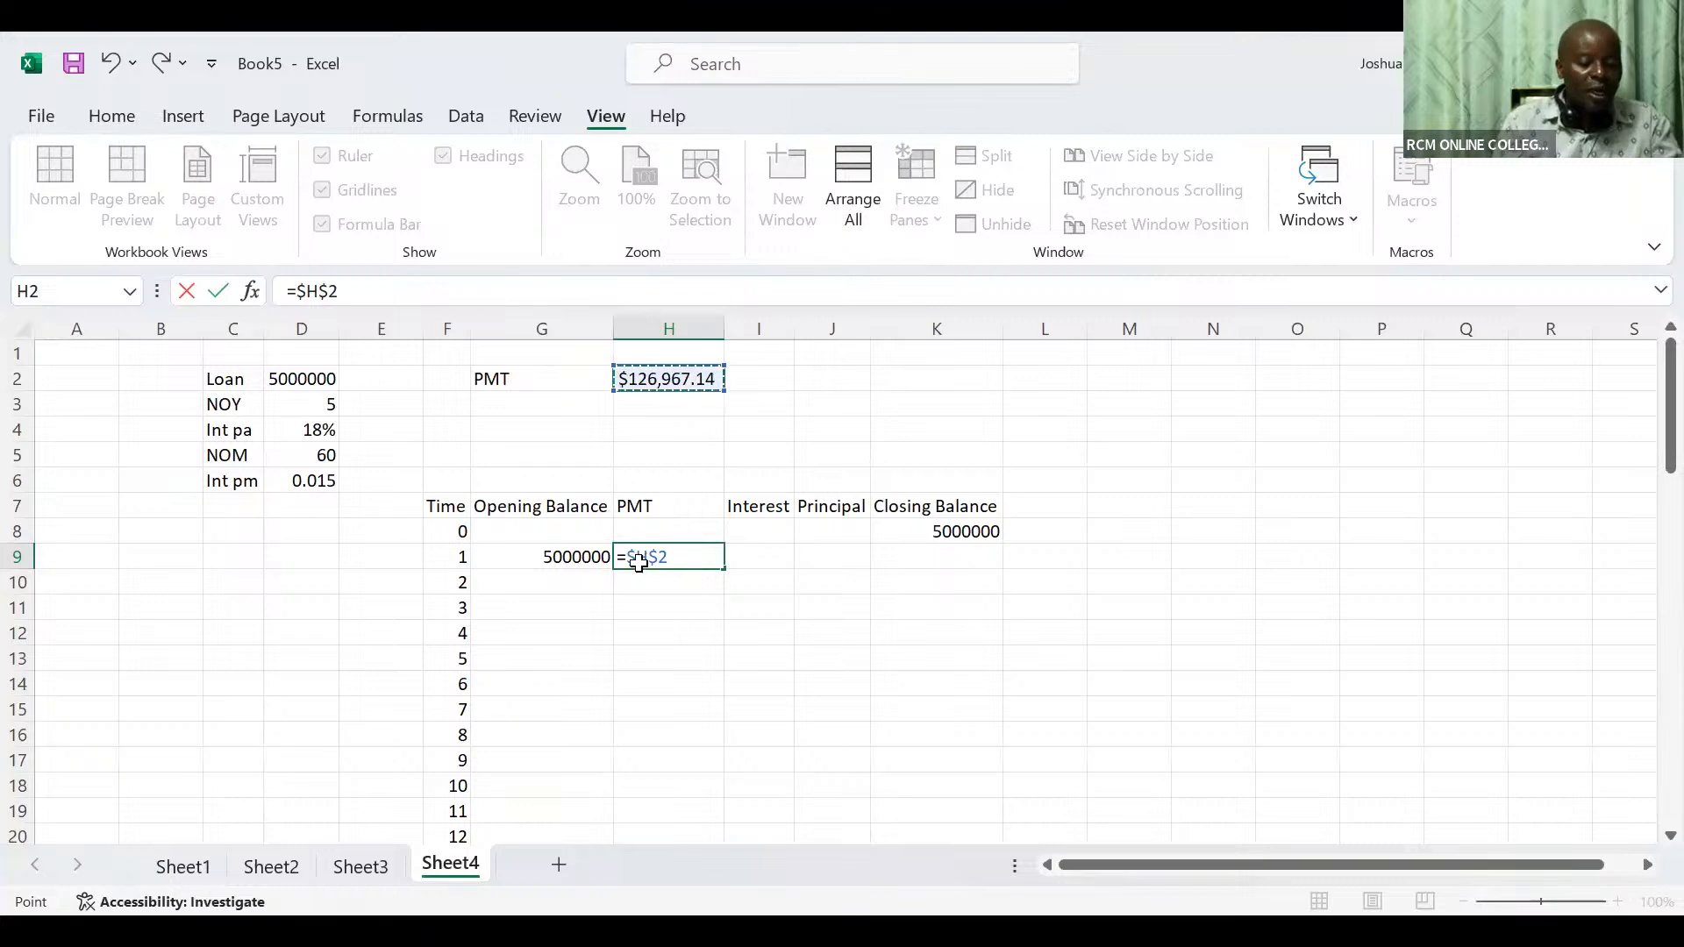
pyautogui.press('Tab')
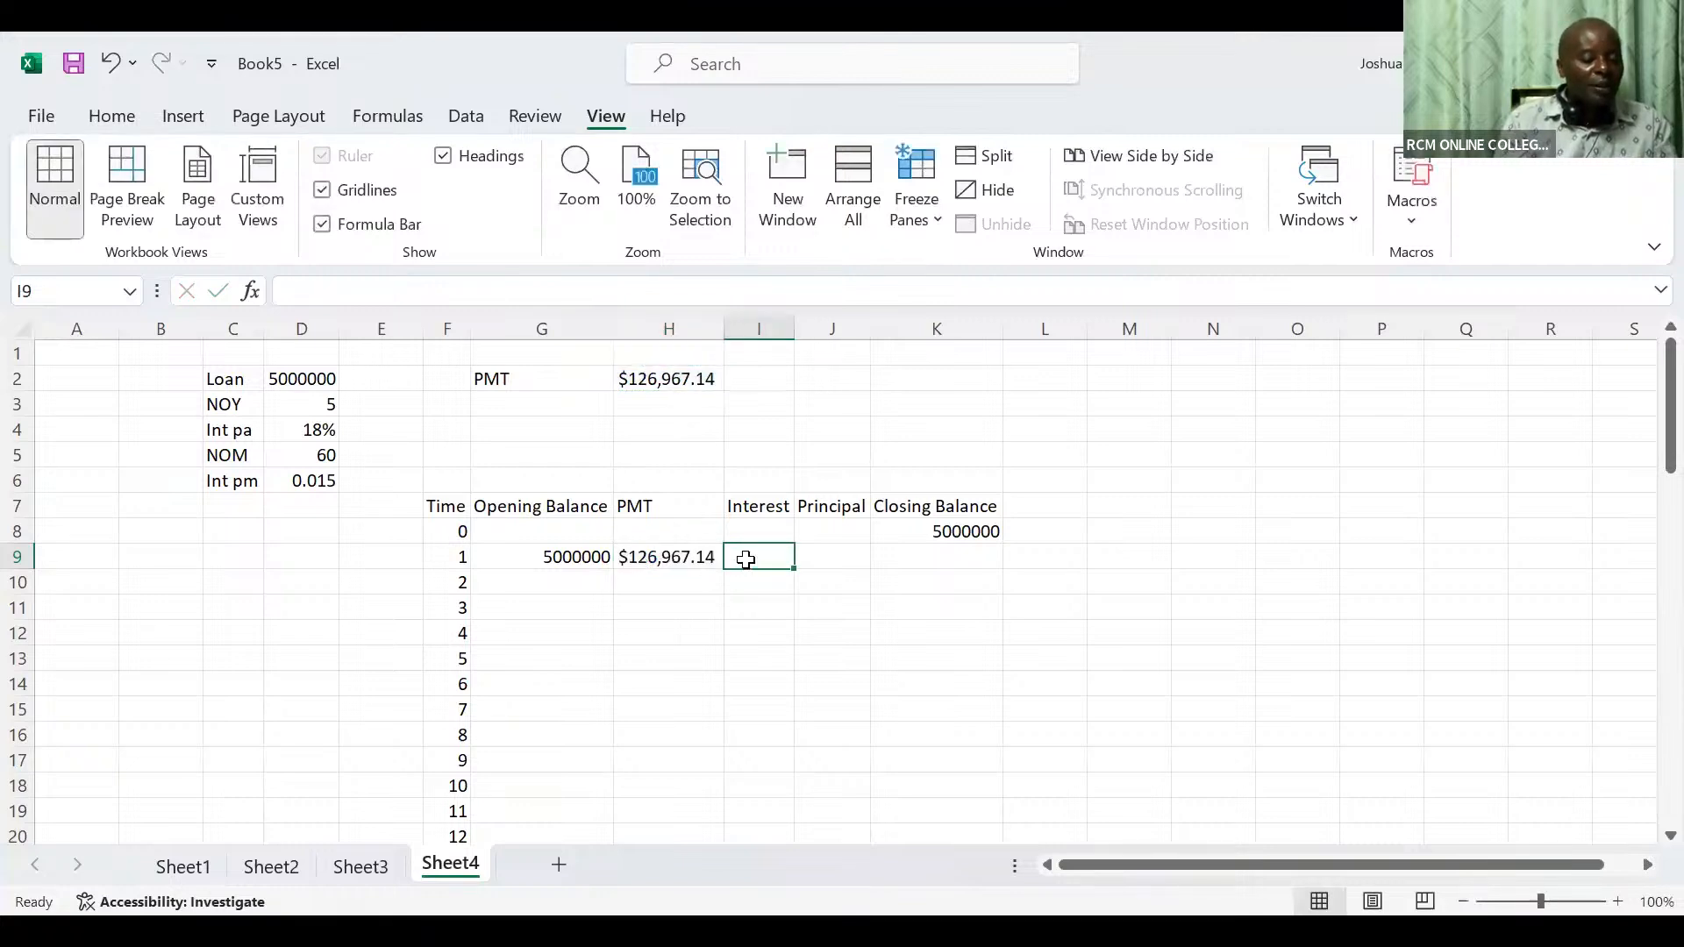
# Calculate the period 1 interest in I9 with =G9*$D$6, keeping the monthly rate reference absolute
pyautogui.write('=')
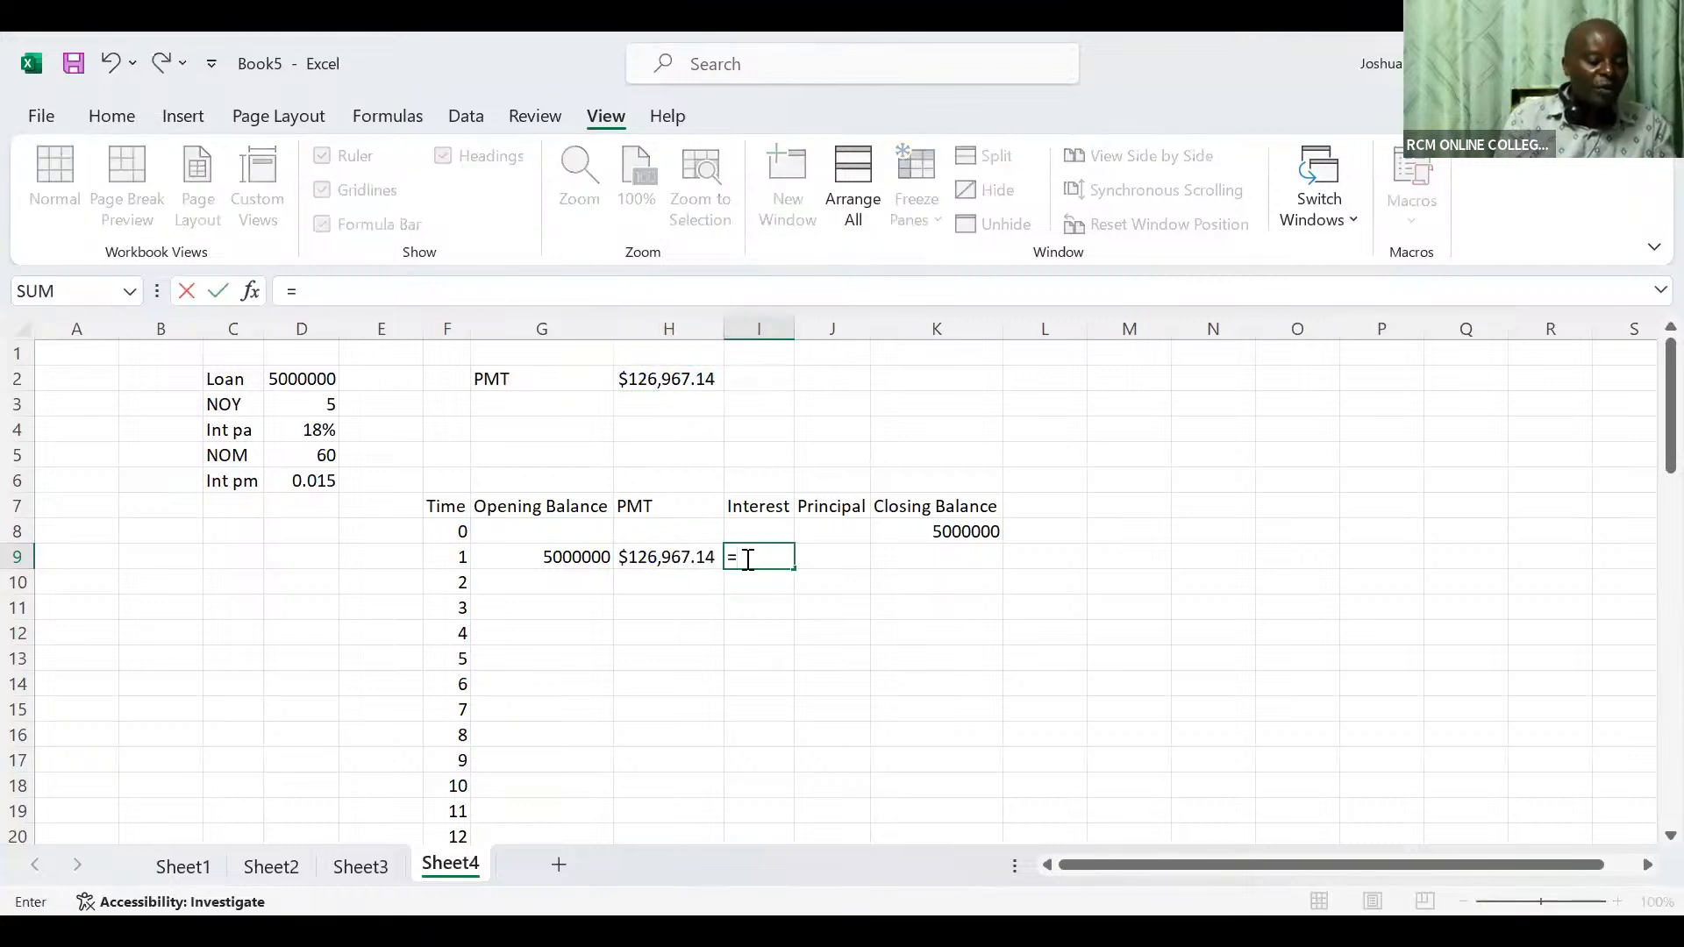
pyautogui.click(558, 560)
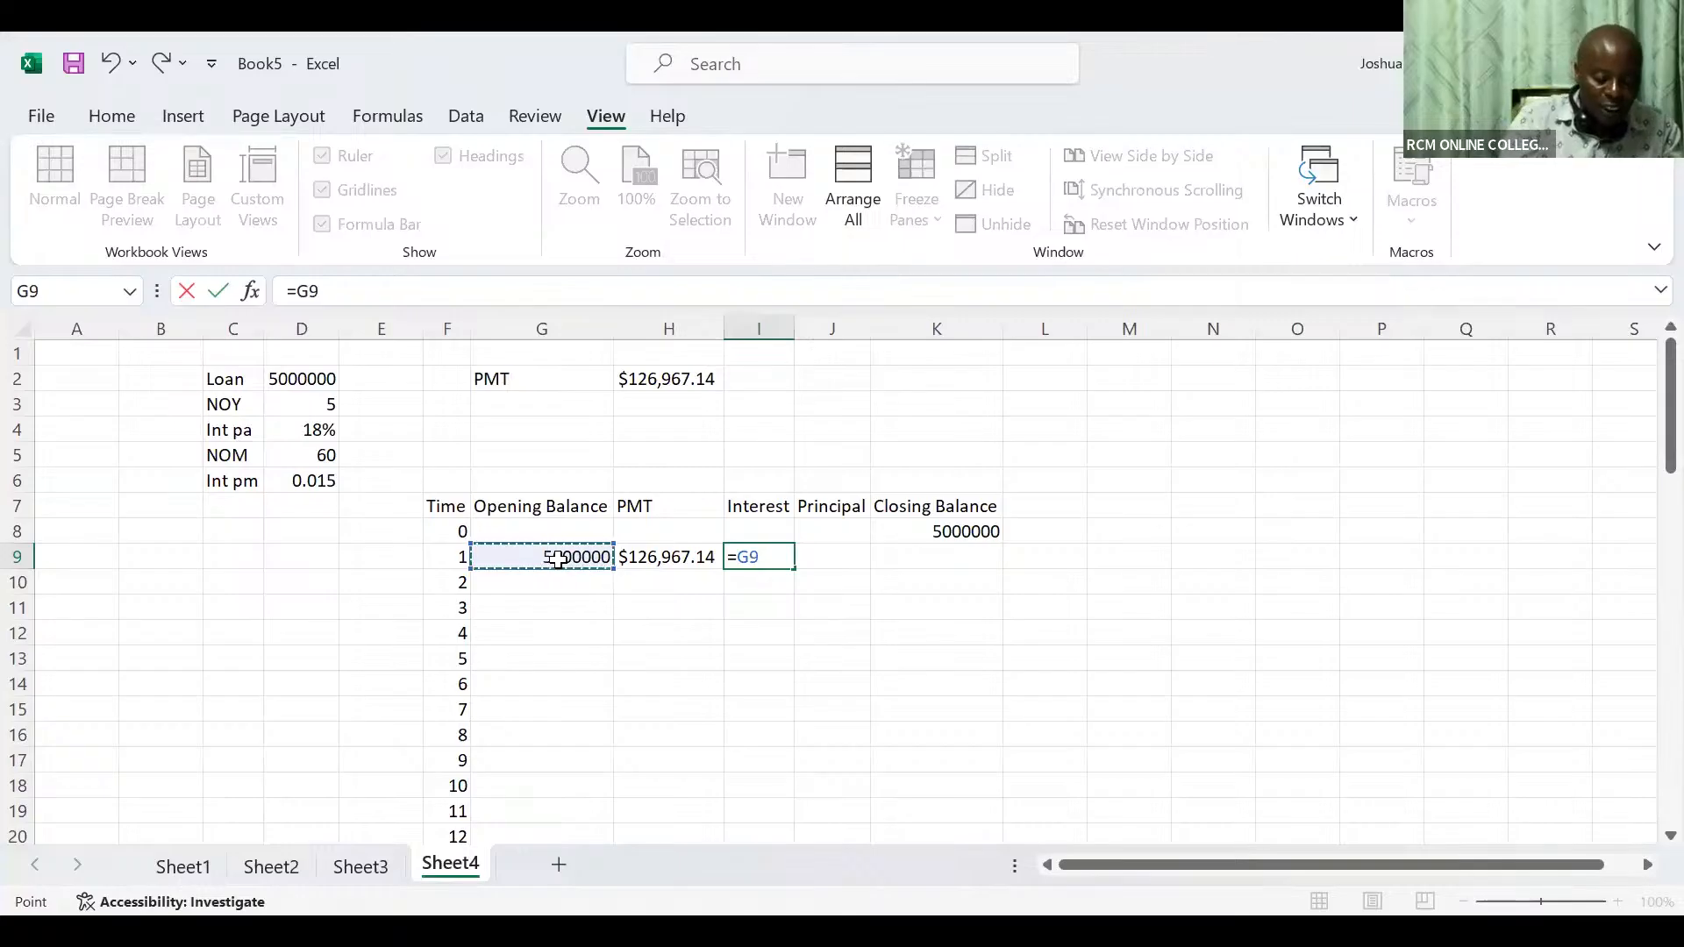
pyautogui.write('*')
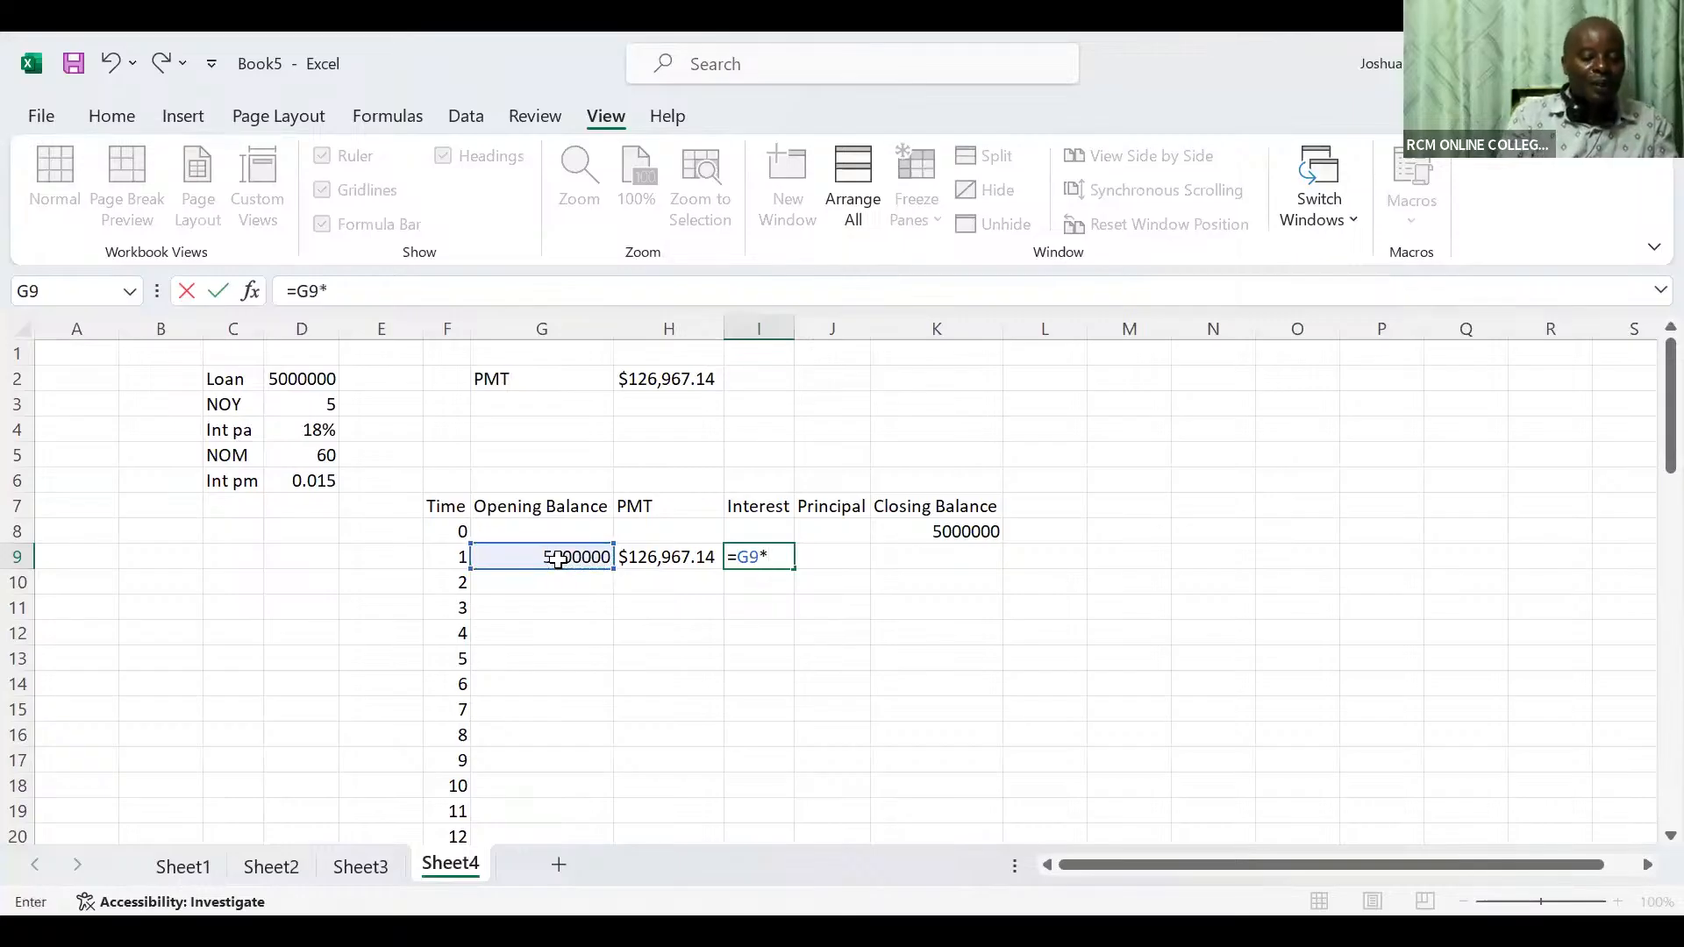
pyautogui.click(312, 478)
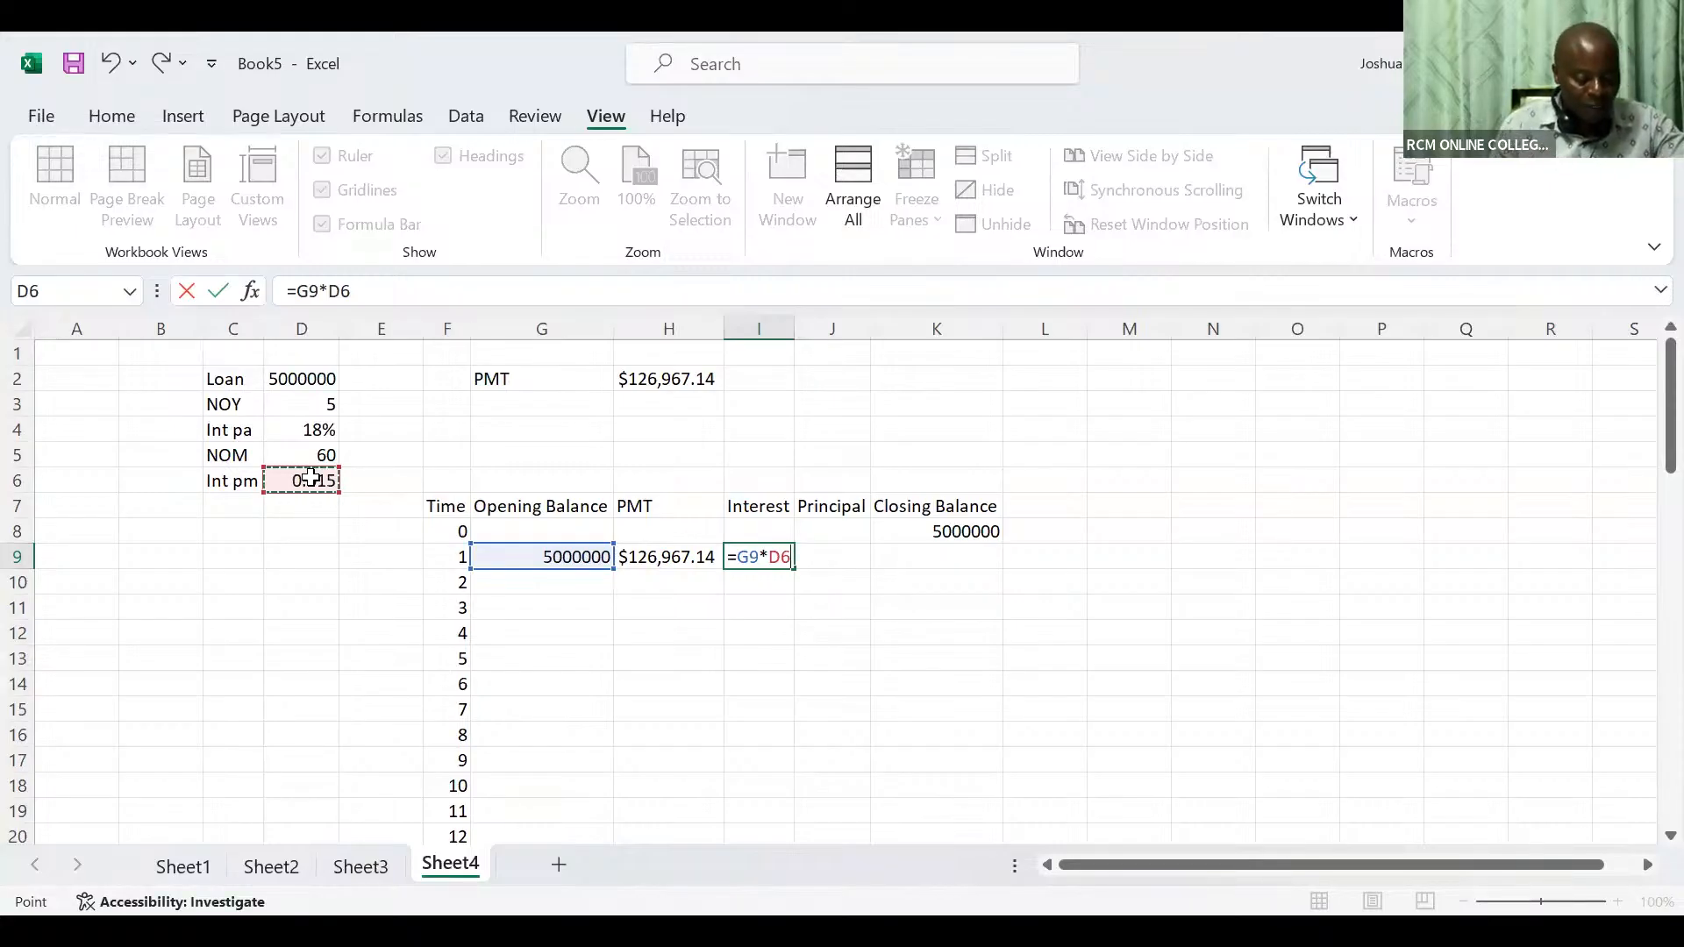
pyautogui.press('F4')
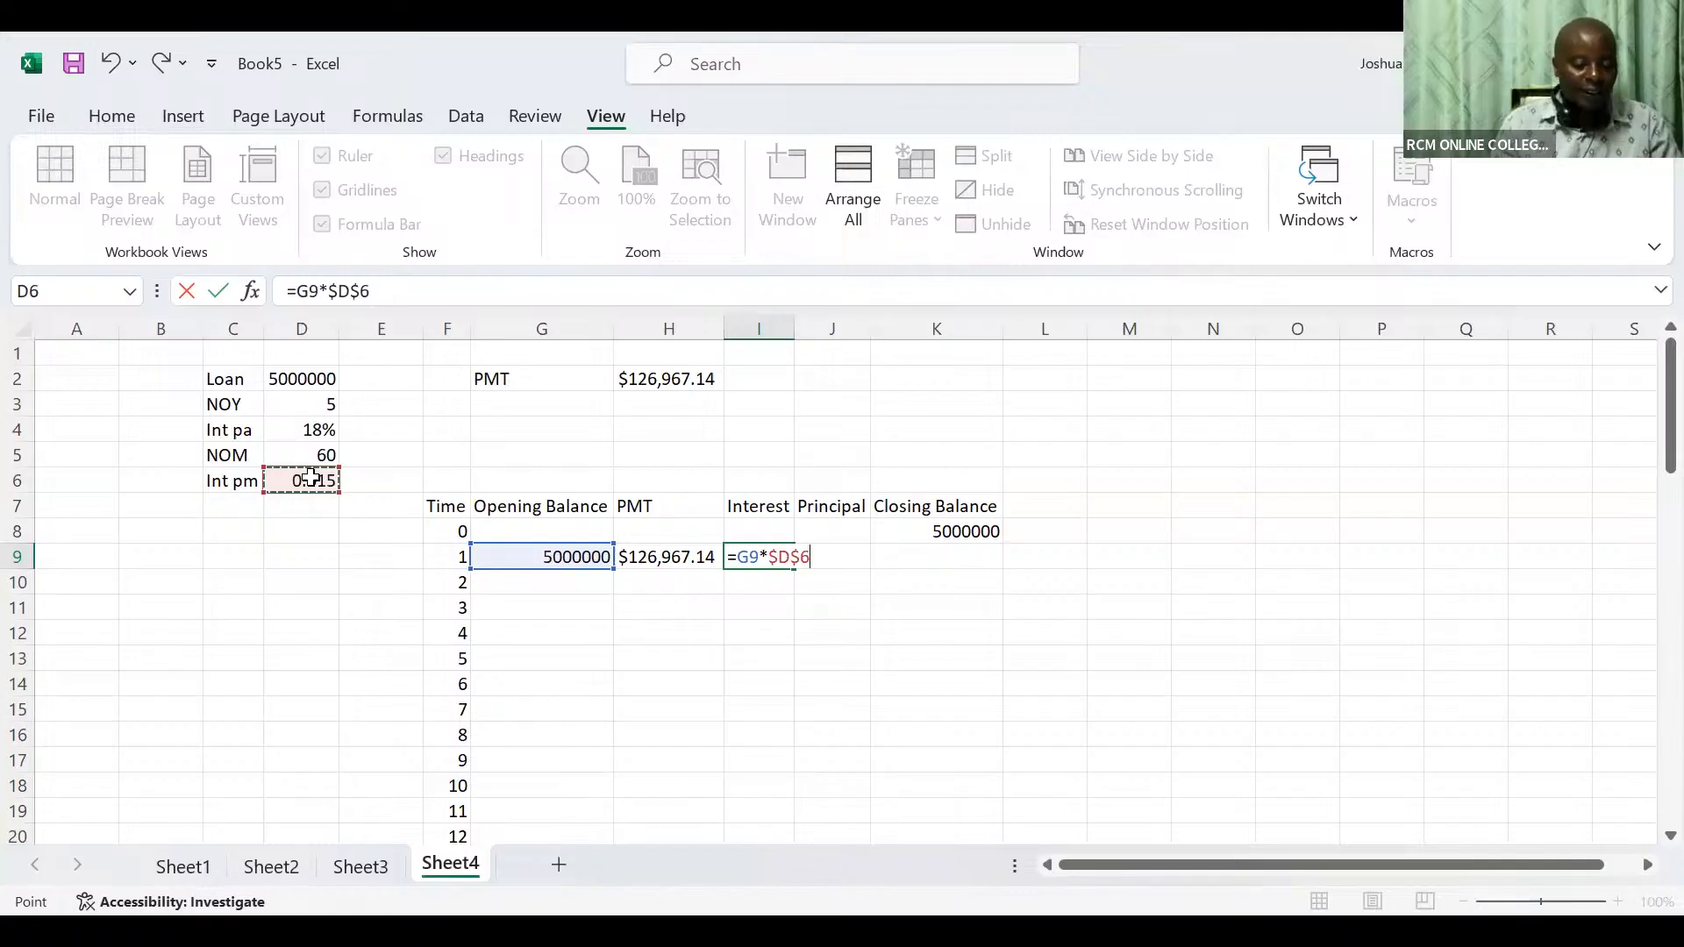
pyautogui.press('Tab')
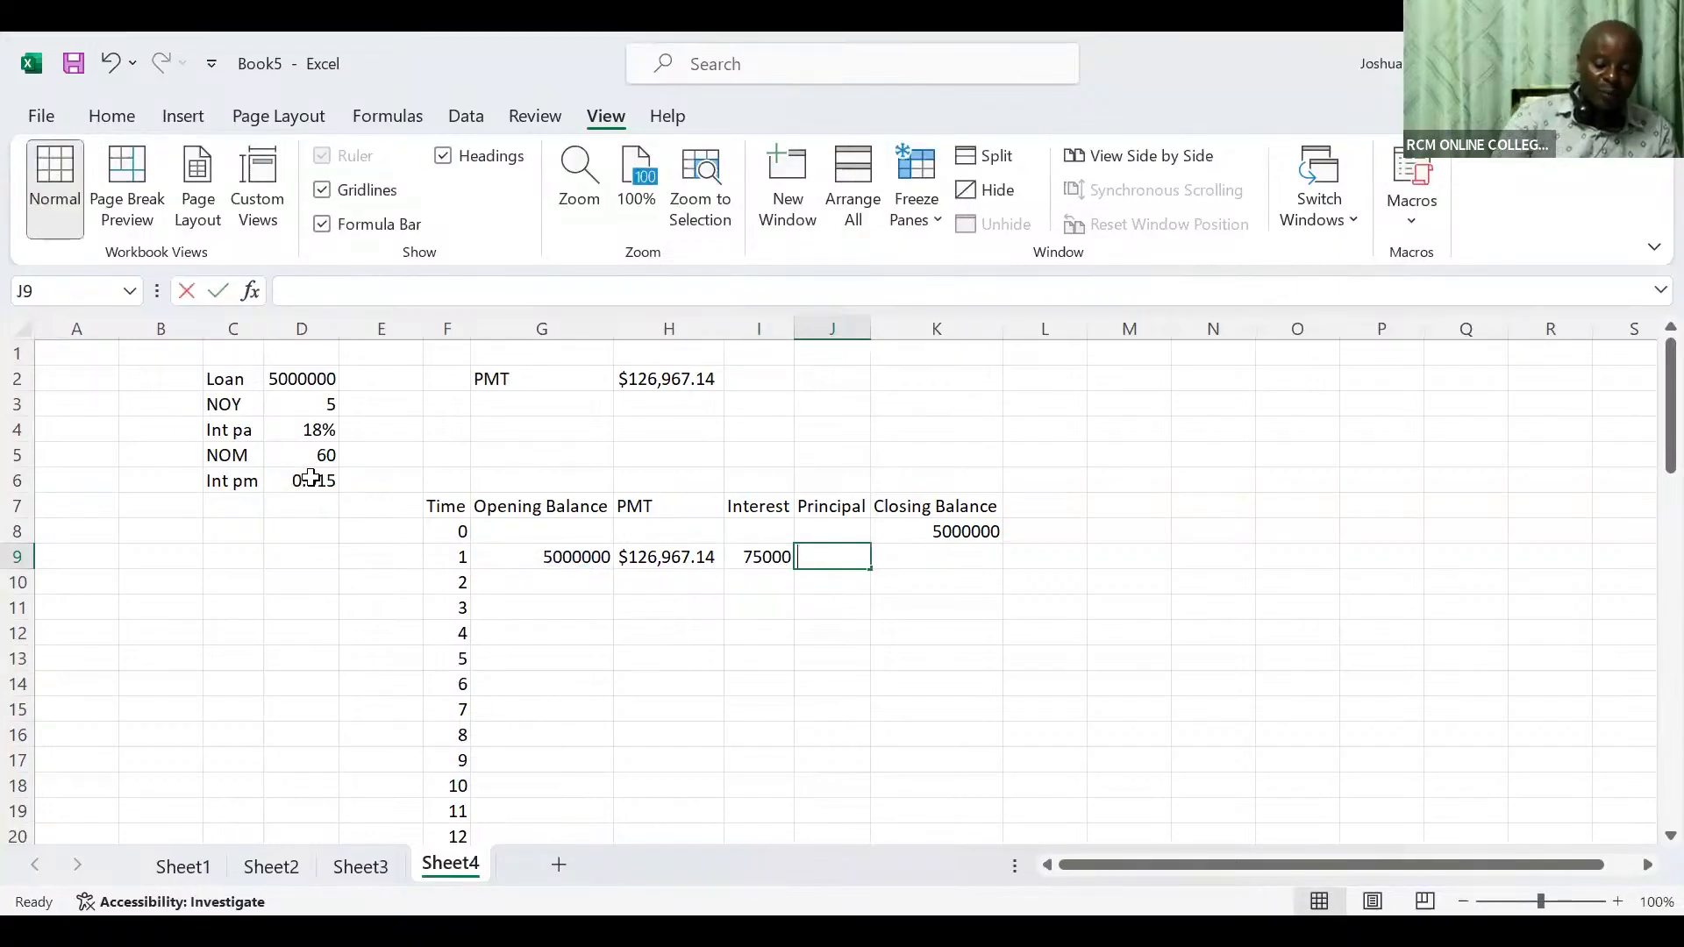
# Calculate the period 1 principal in J9 as payment minus interest with =H9-I9
pyautogui.write('=')
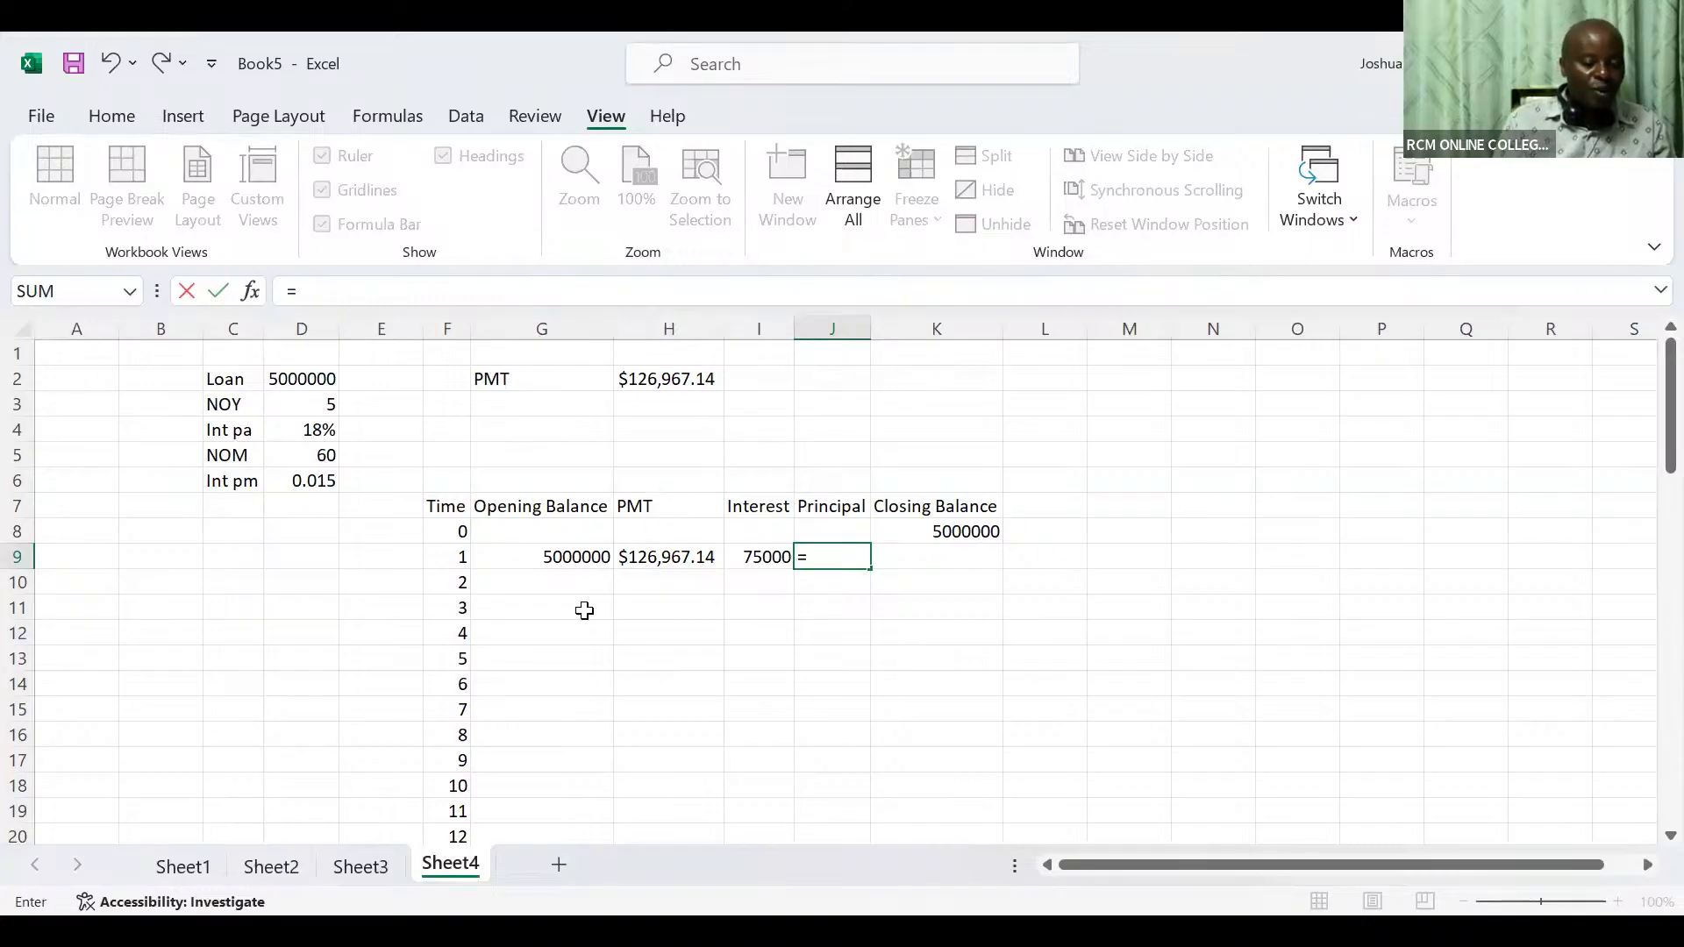
pyautogui.click(646, 563)
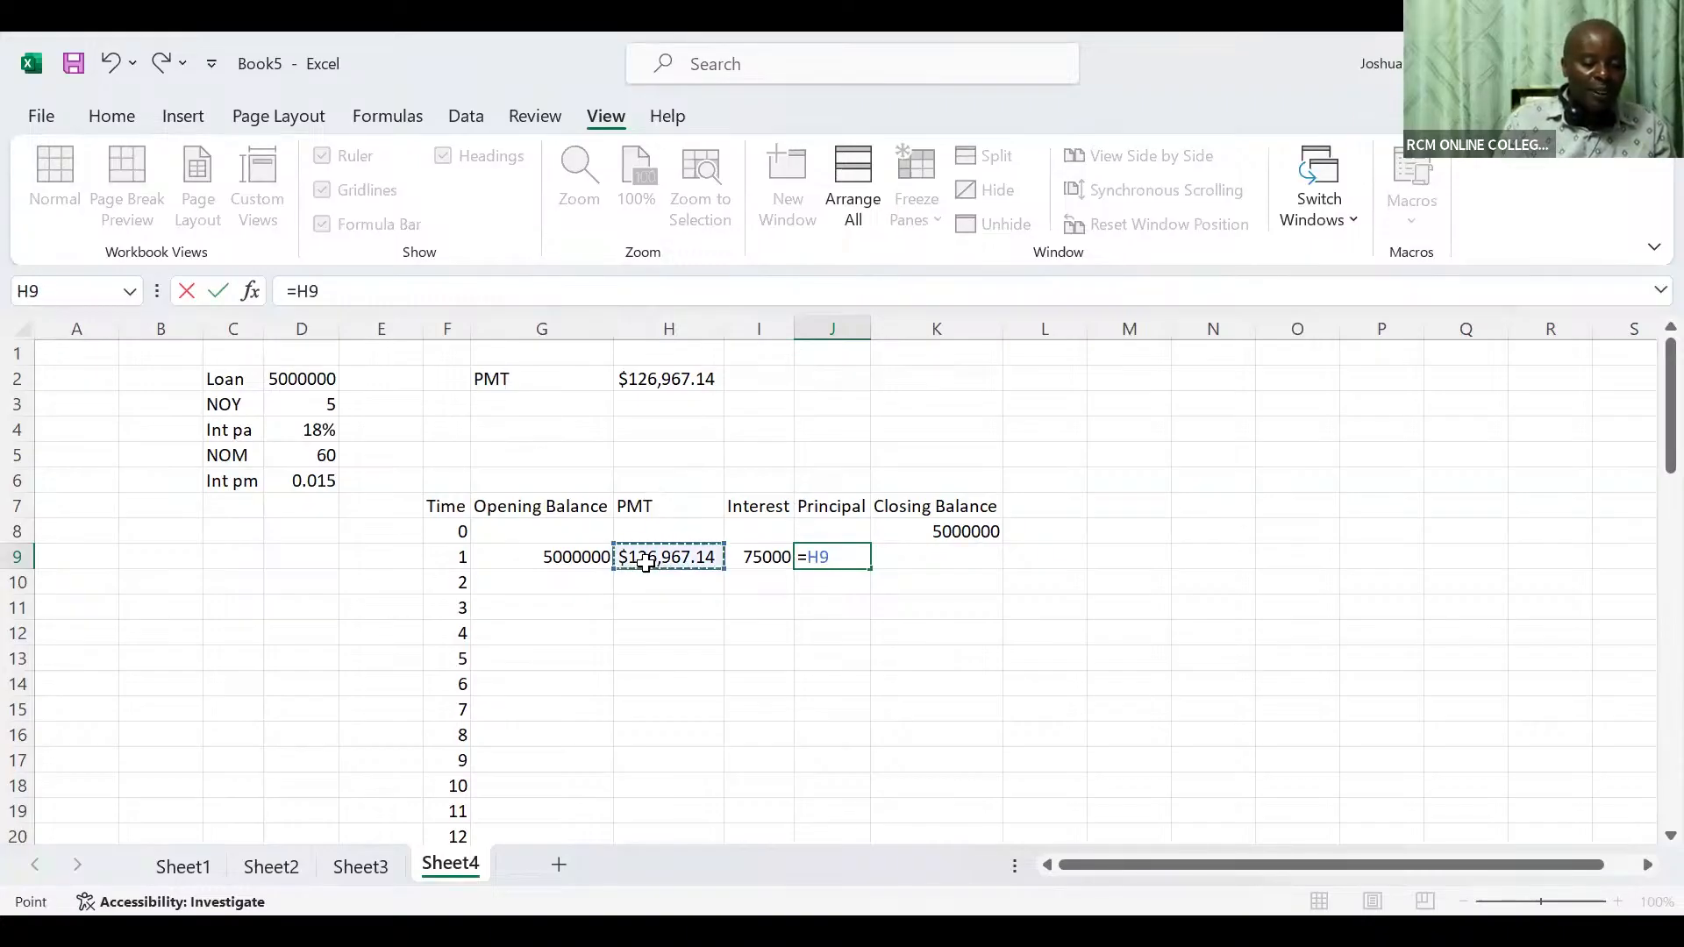
pyautogui.write('-')
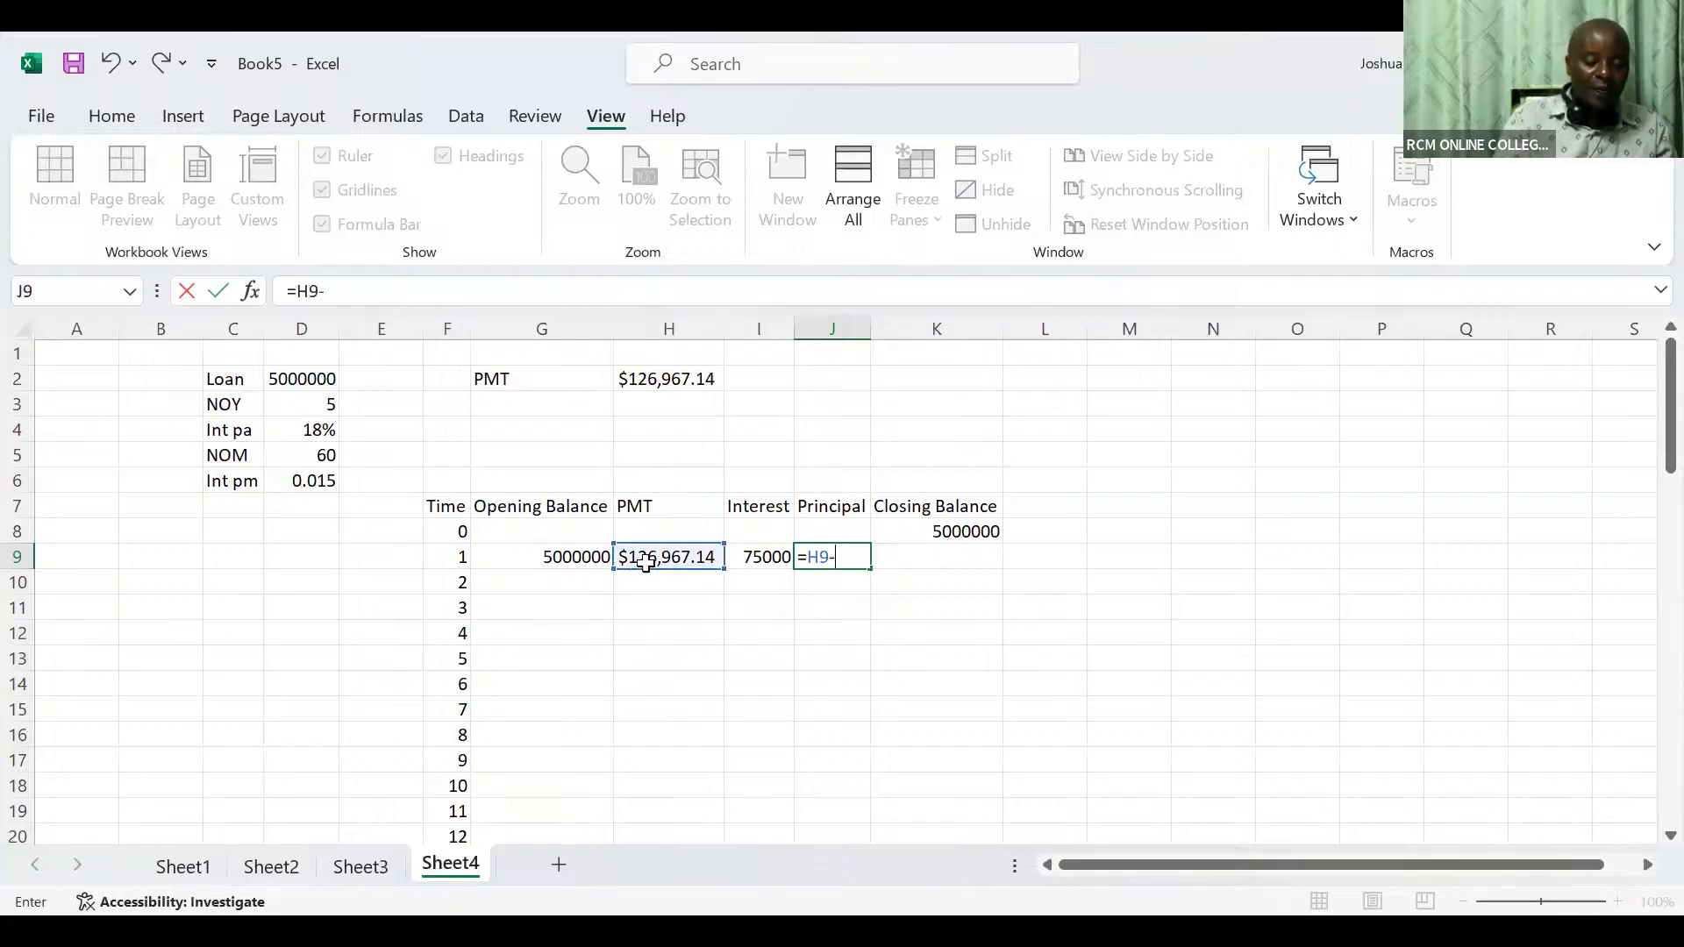
pyautogui.click(765, 559)
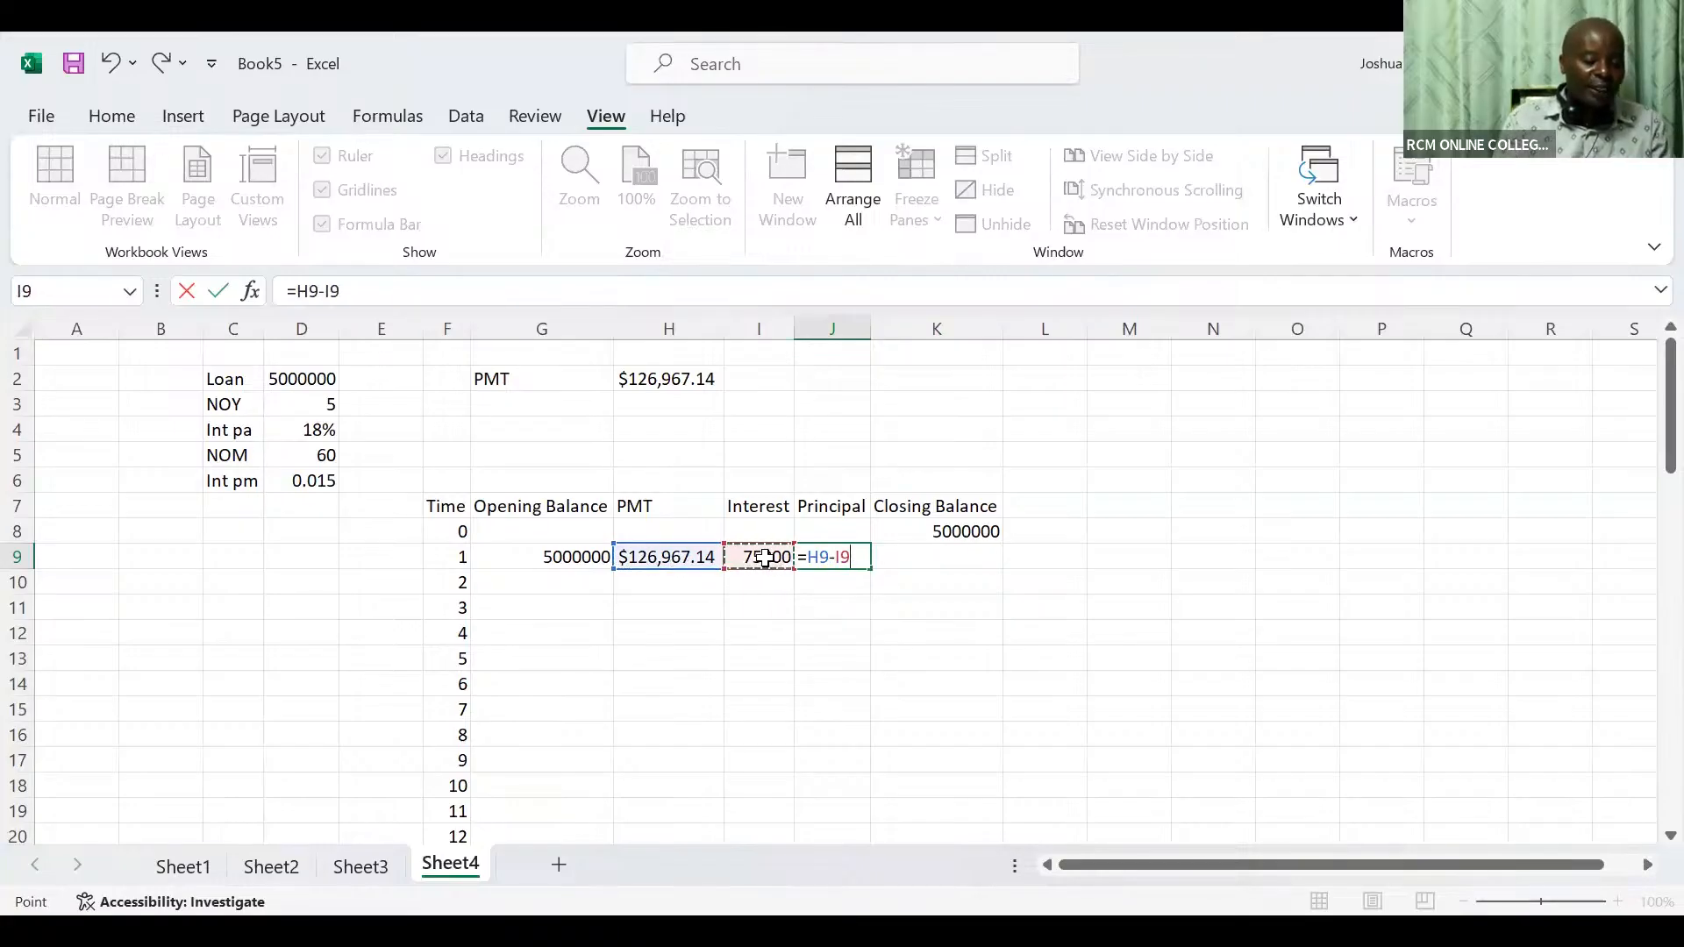
pyautogui.press('Tab')
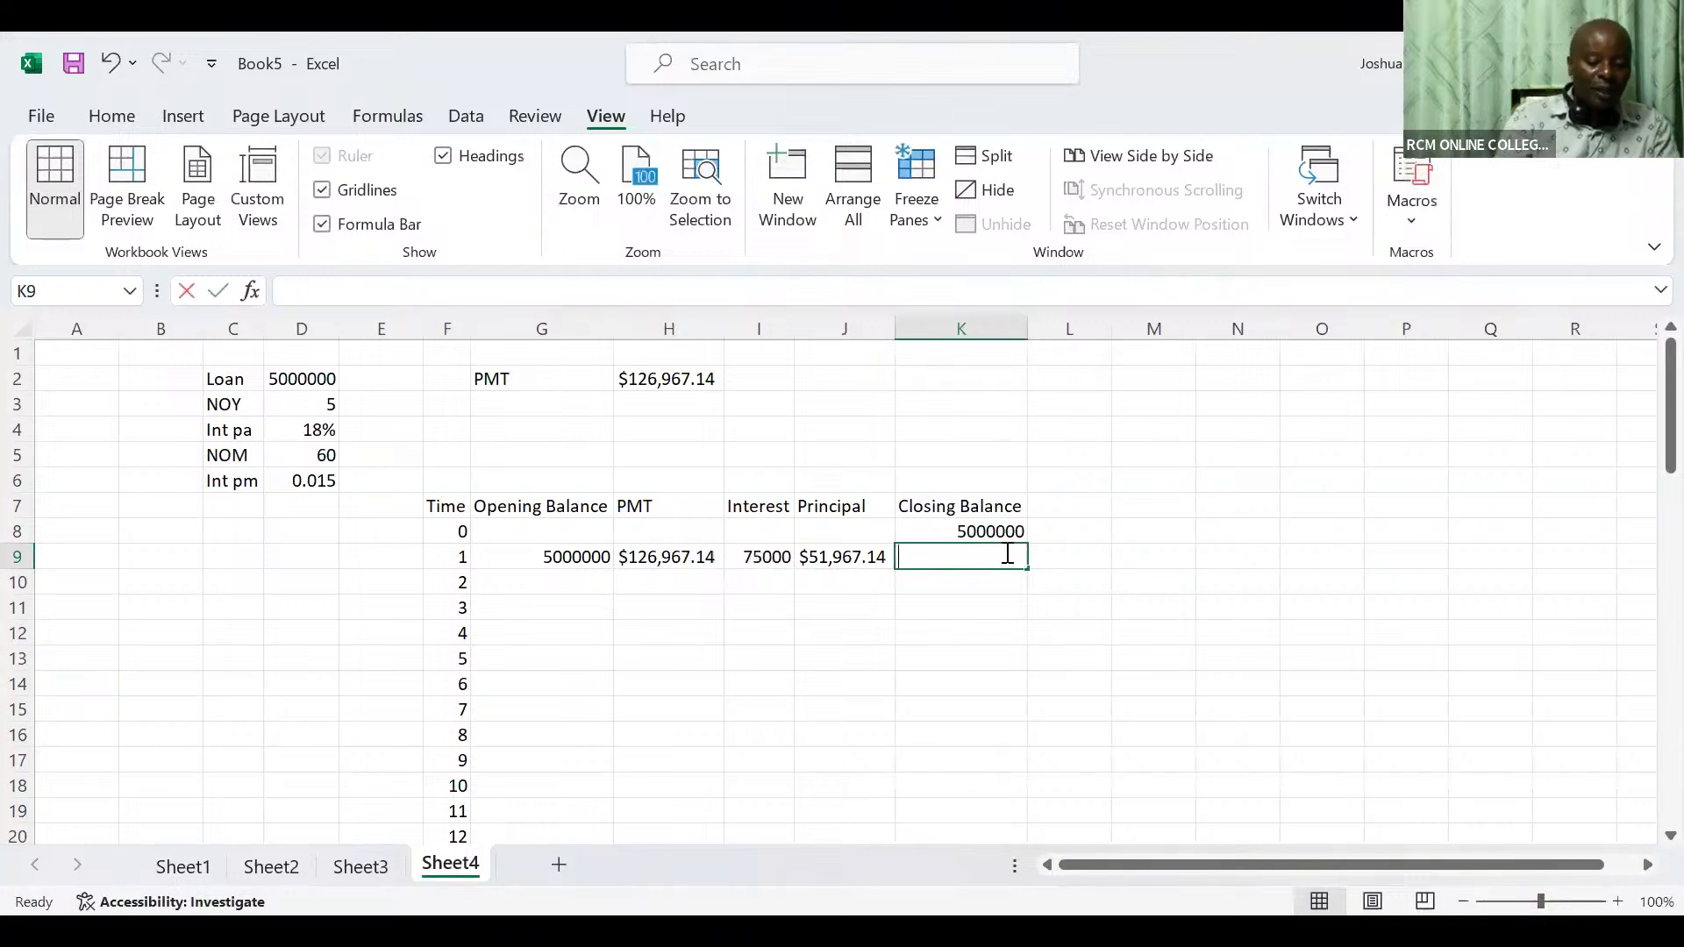
# Calculate the period 1 closing balance in K9 with =K8-J9
pyautogui.write('=')
pyautogui.click(983, 533)
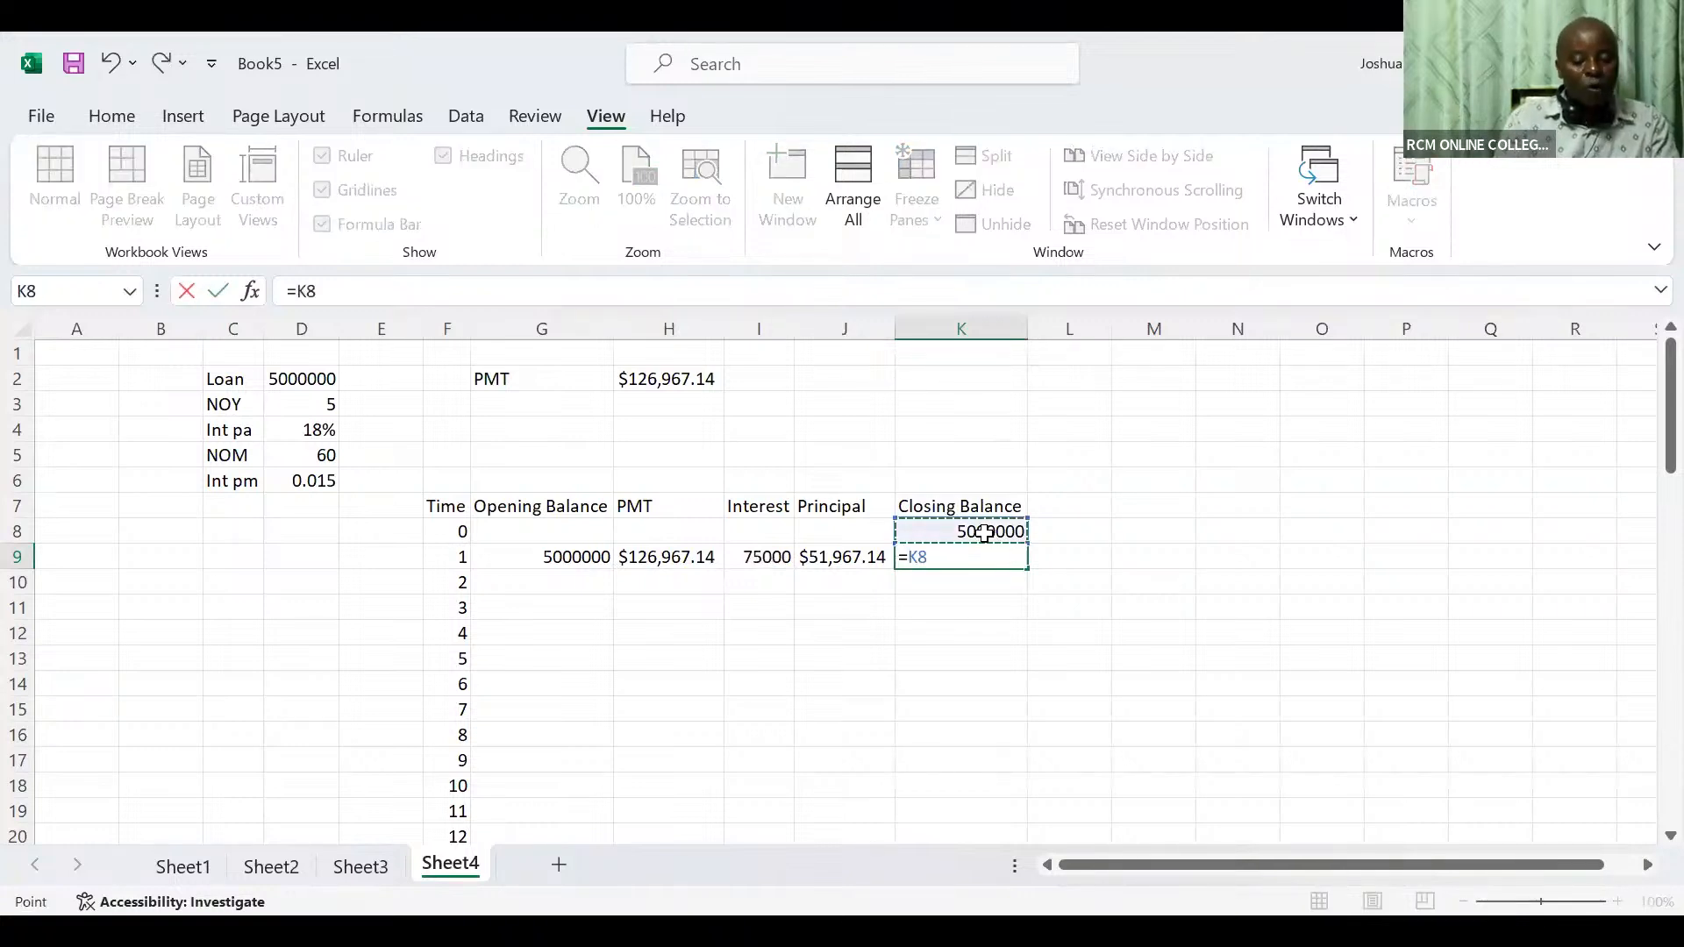
pyautogui.write('-')
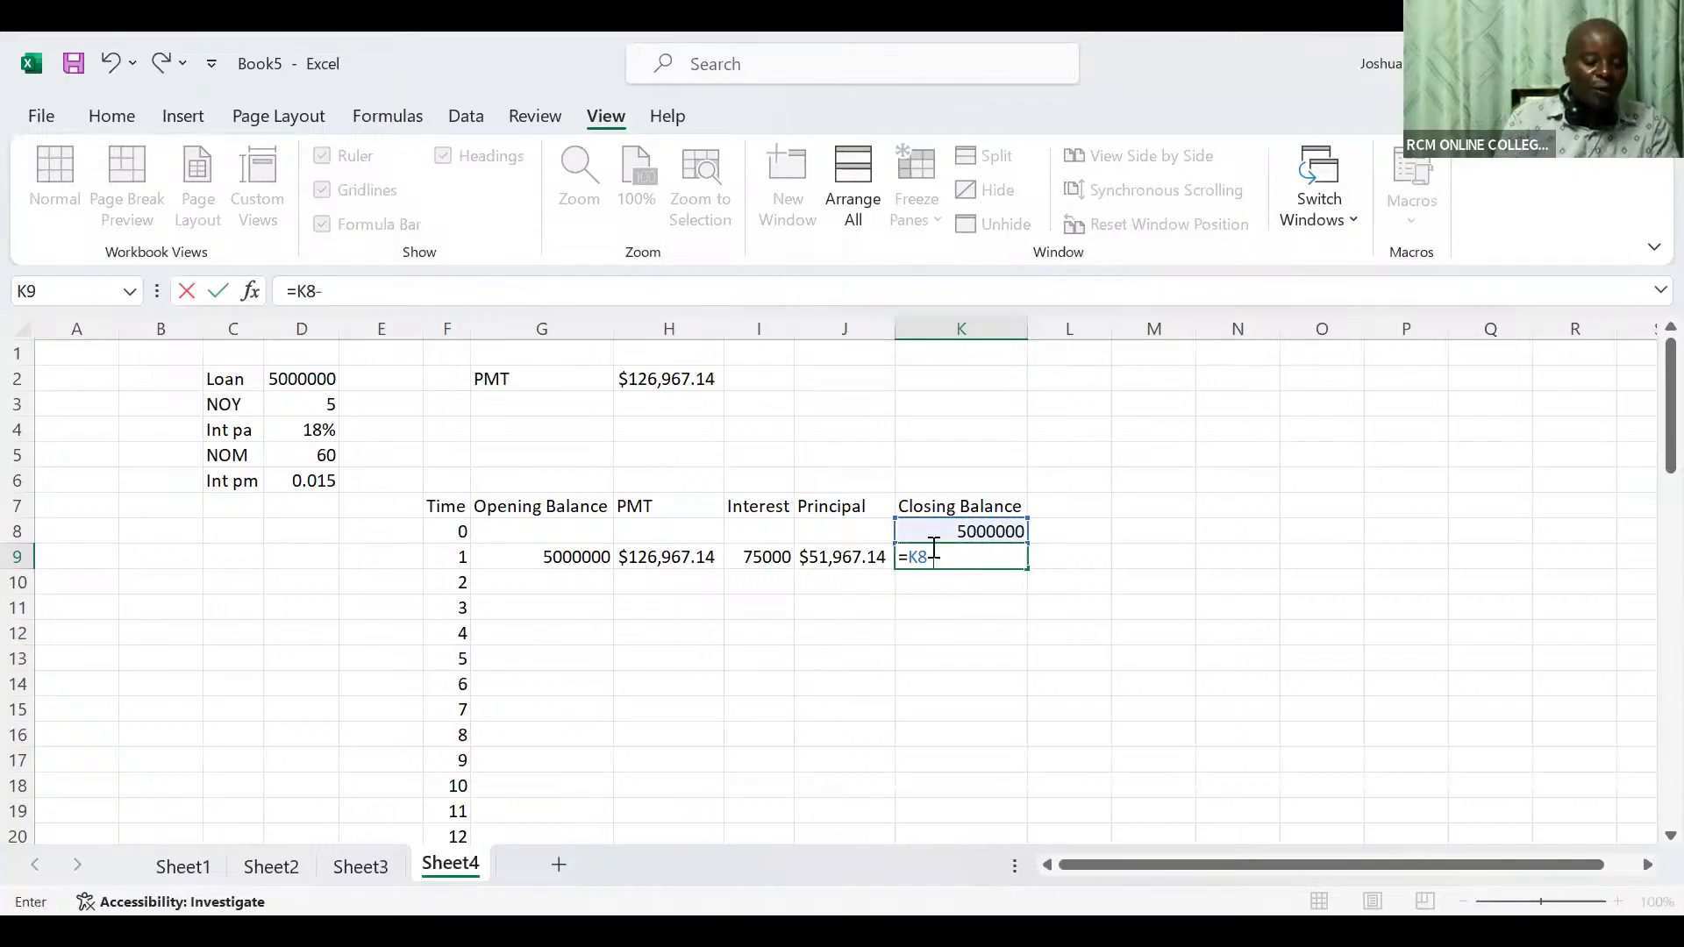
pyautogui.click(831, 563)
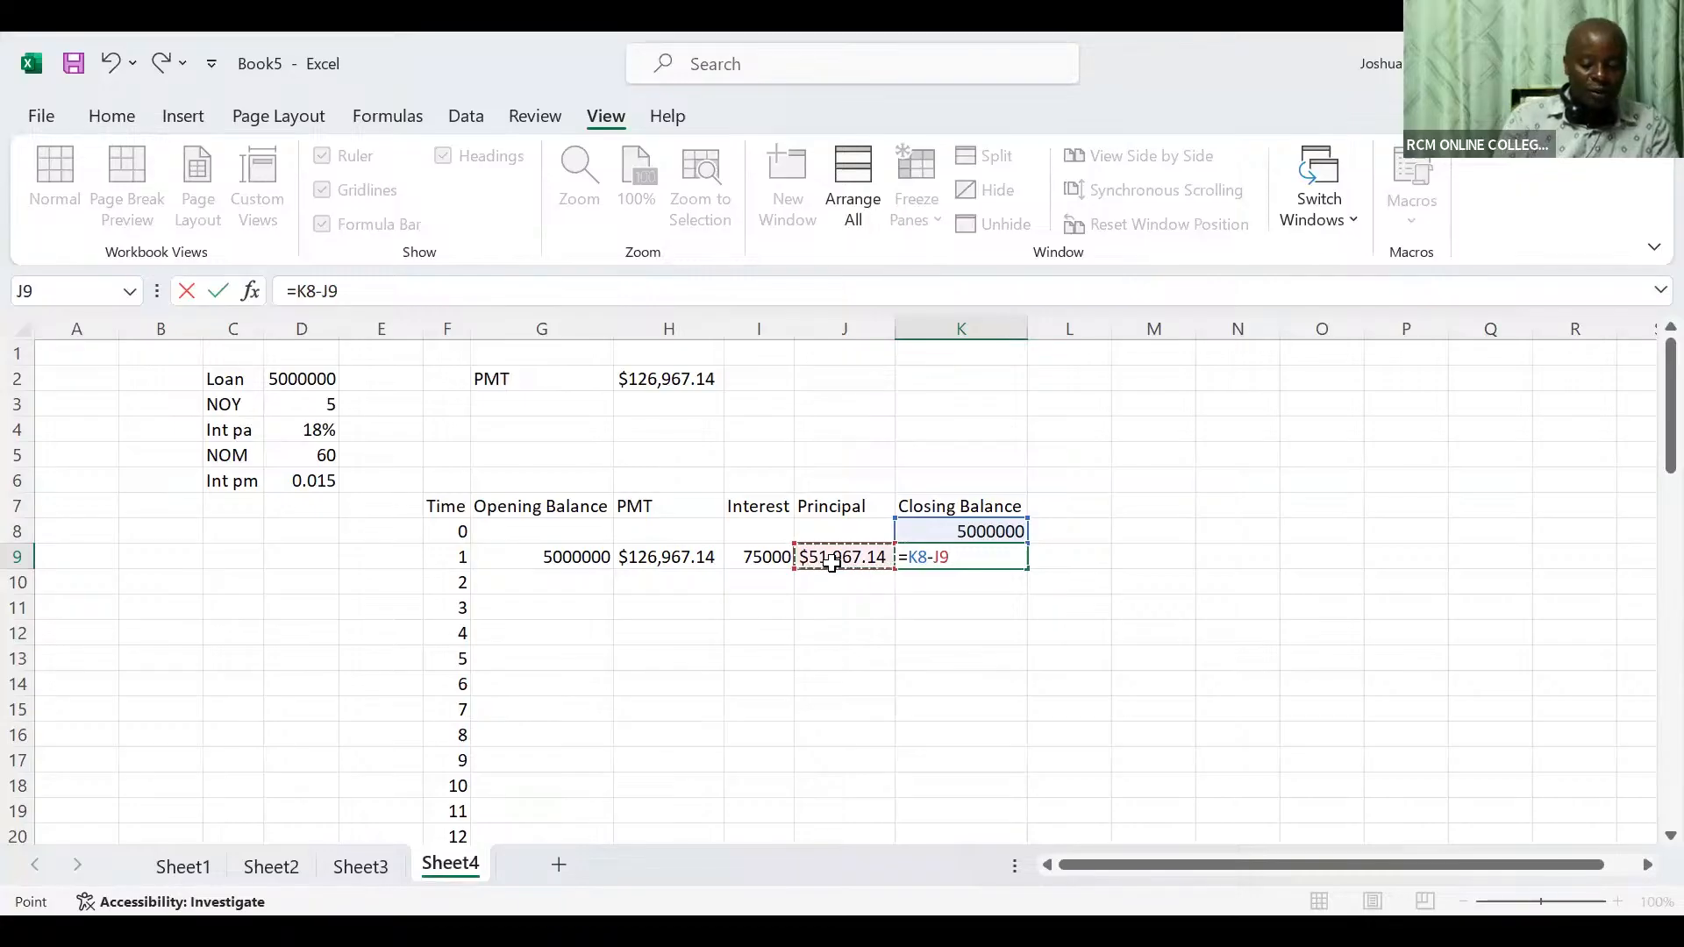
pyautogui.press('Return')
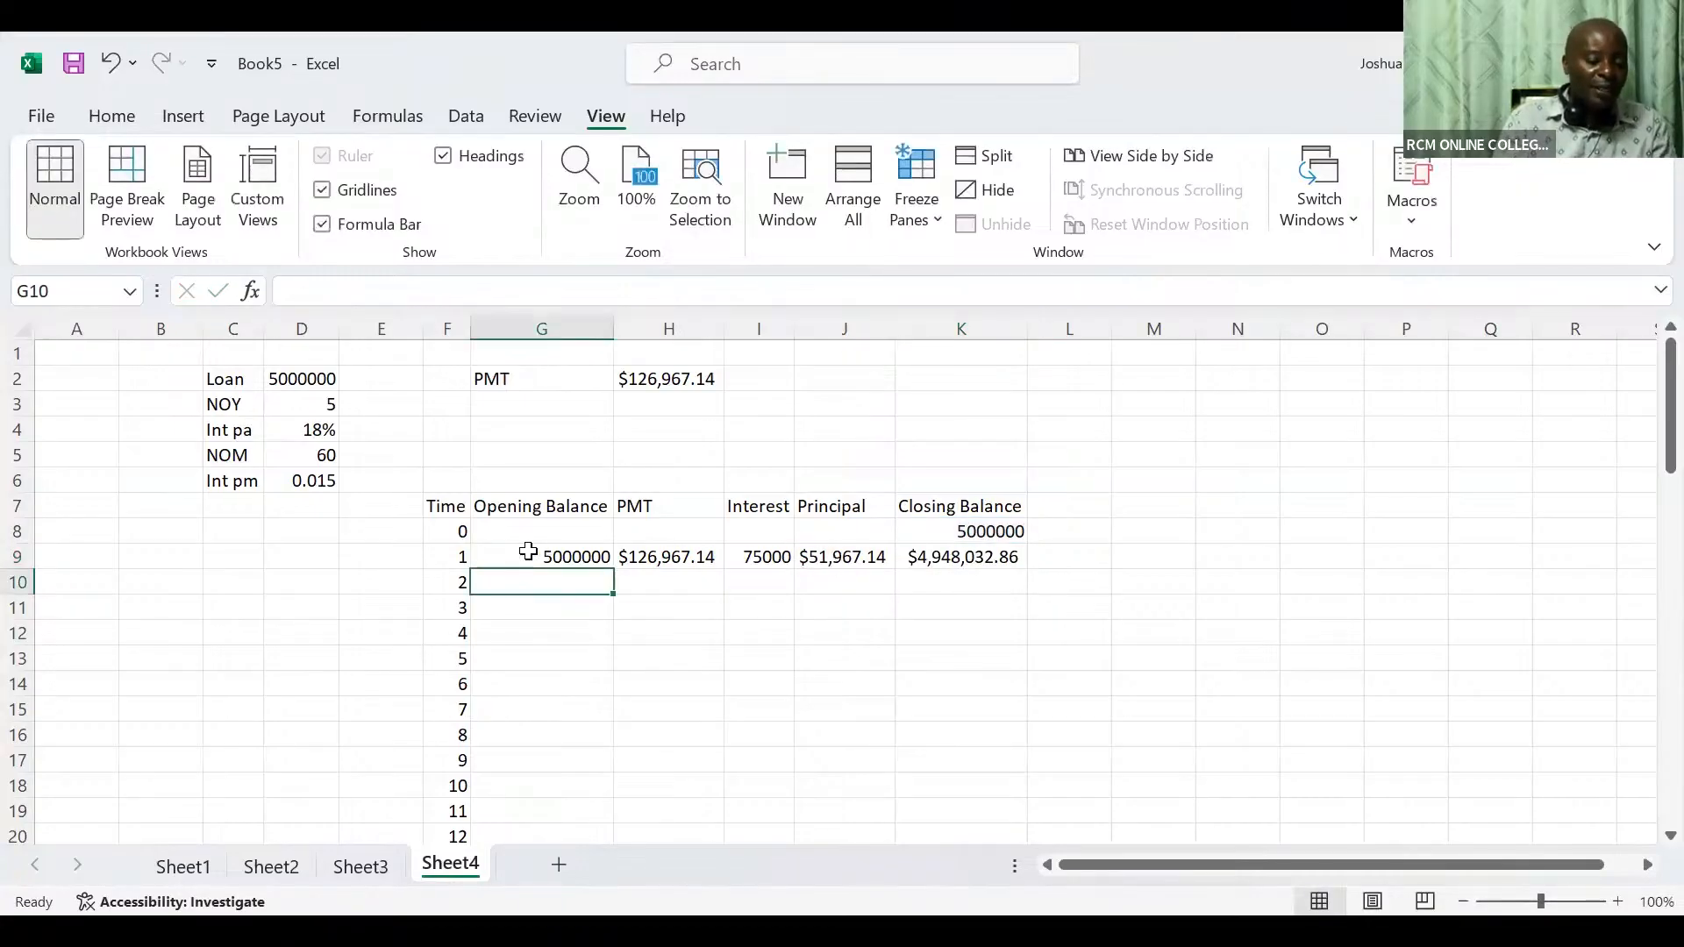
# Fill the formulas in G9:K9 down through period 60 and go to the last closing balance in K68
pyautogui.click(527, 551)
pyautogui.moveTo(527, 551); pyautogui.dragTo(930, 563)
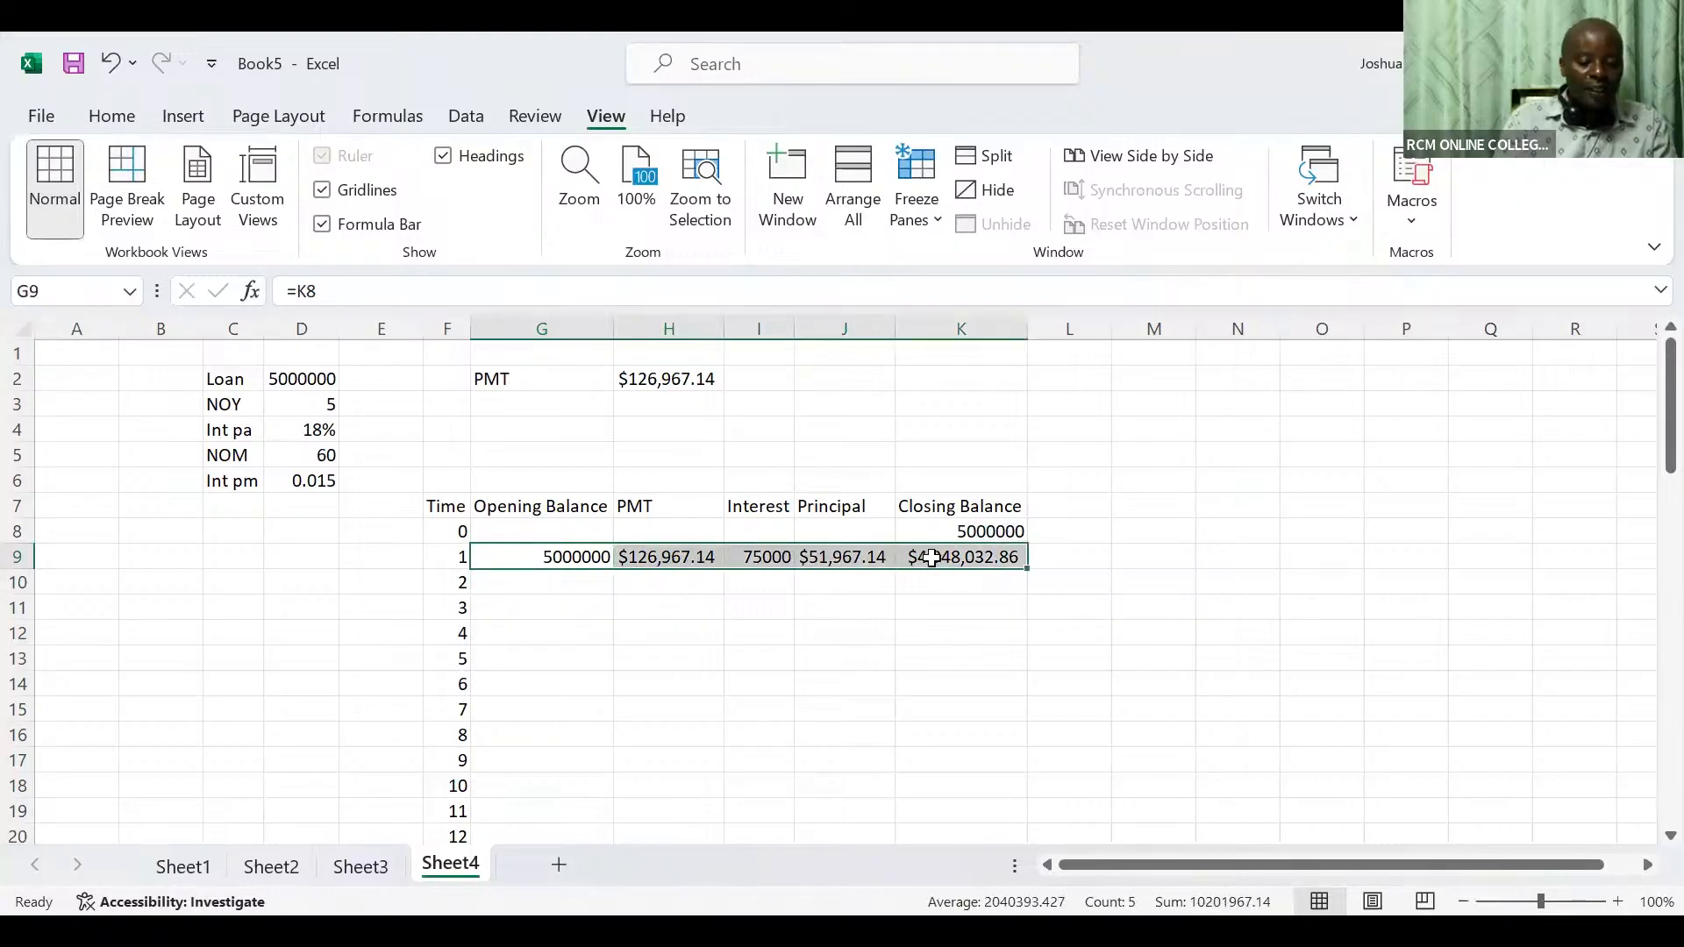
pyautogui.doubleClick(1027, 568)
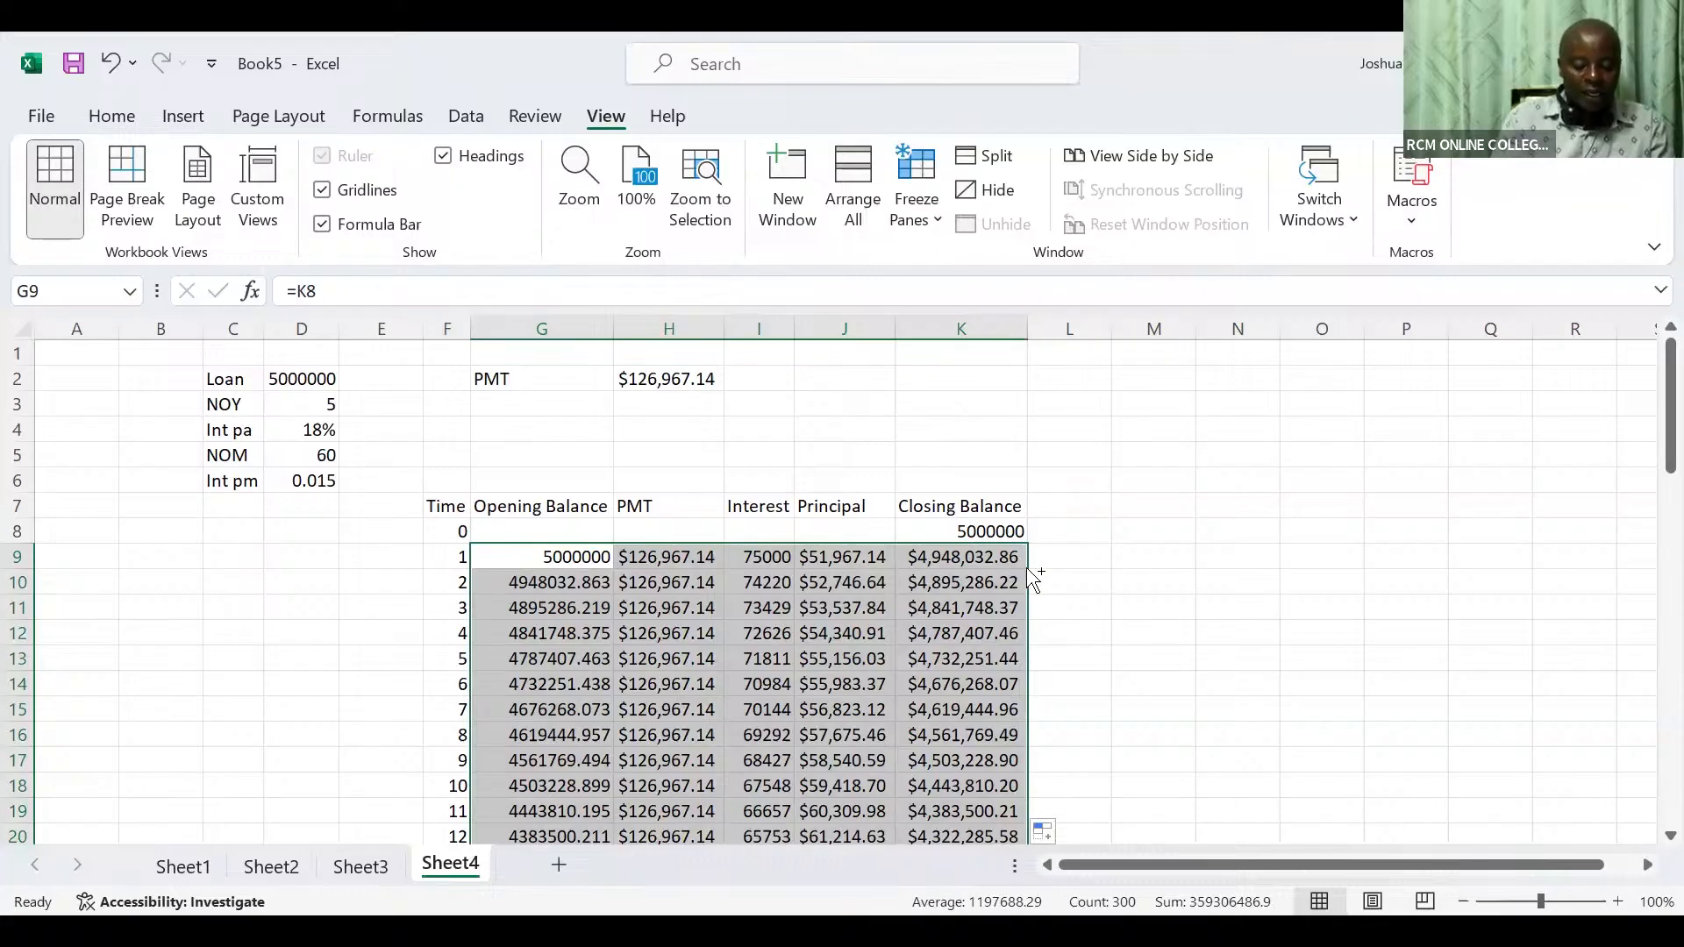
pyautogui.click(987, 583)
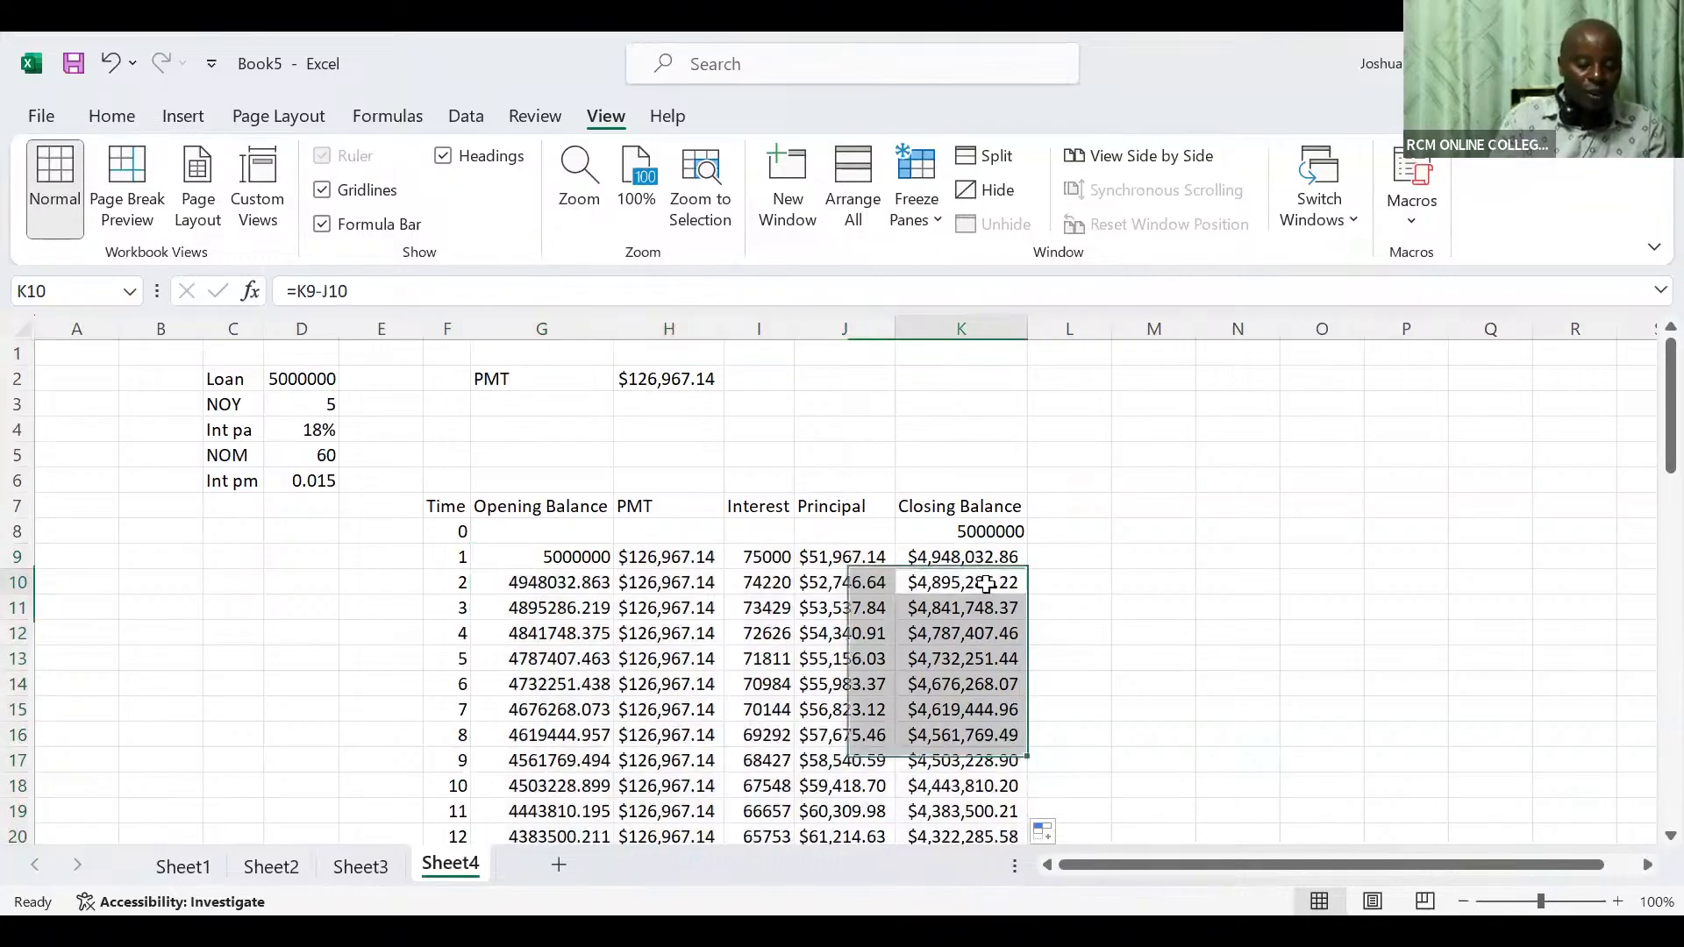
pyautogui.hotkey('ctrl', 'Down')
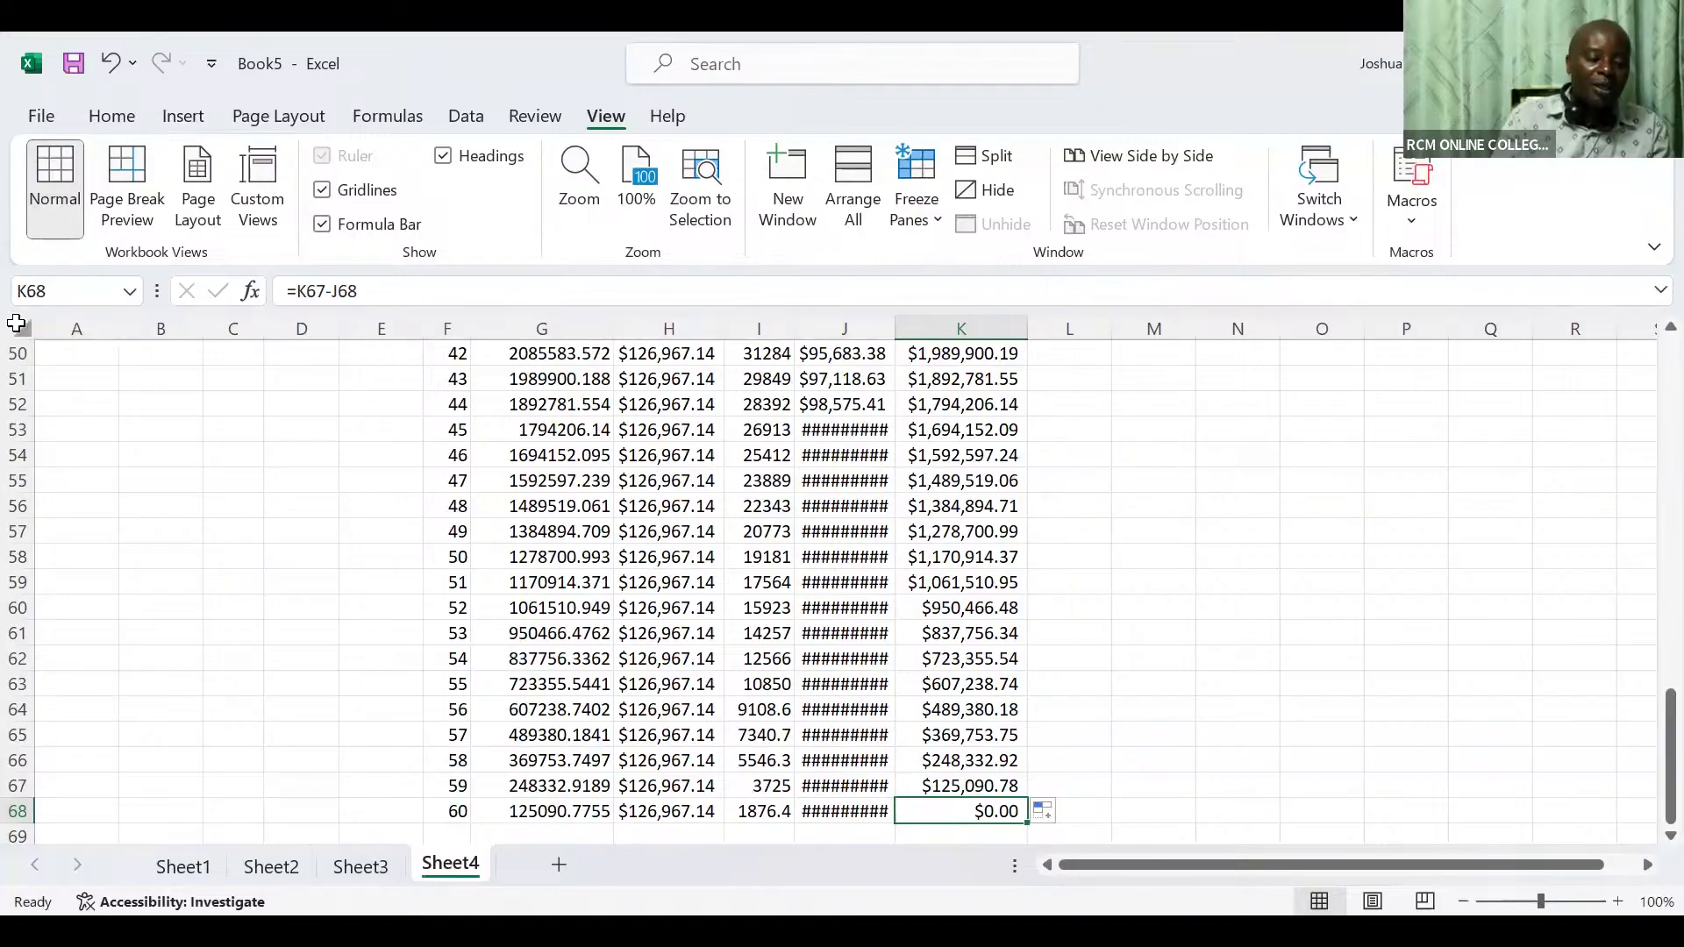
# Autofit the width of all columns on the sheet so every schedule amount fits its cell
pyautogui.click(17, 324)
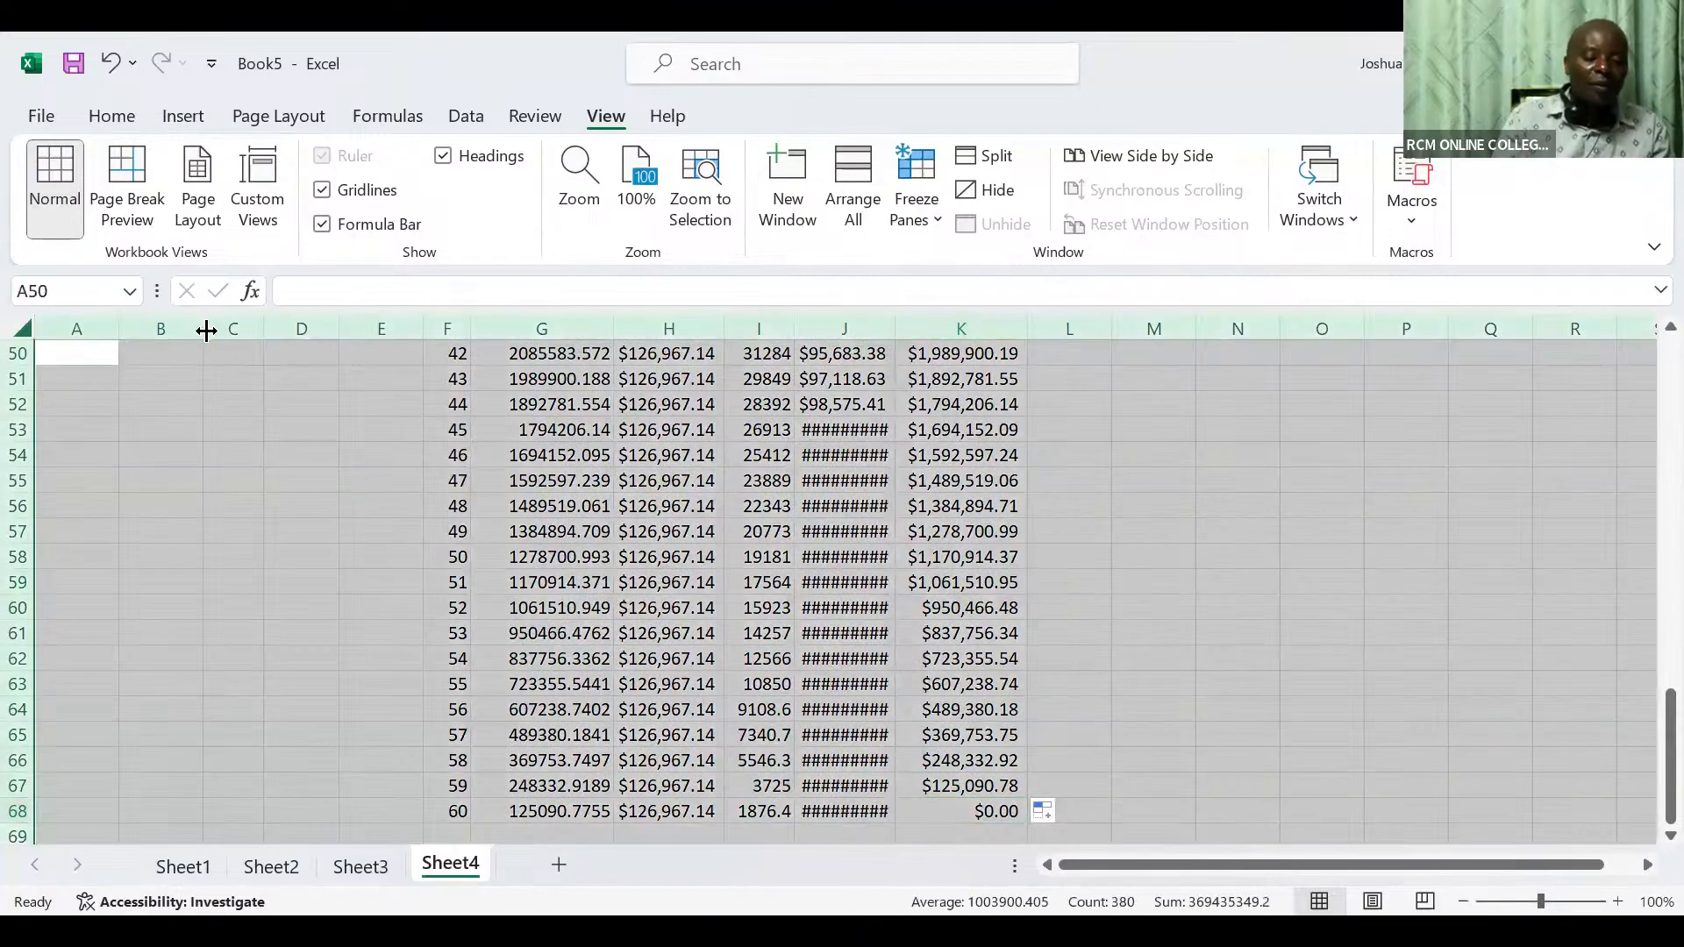
pyautogui.moveTo(207, 330); pyautogui.dragTo(206, 331)
pyautogui.doubleClick(206, 331)
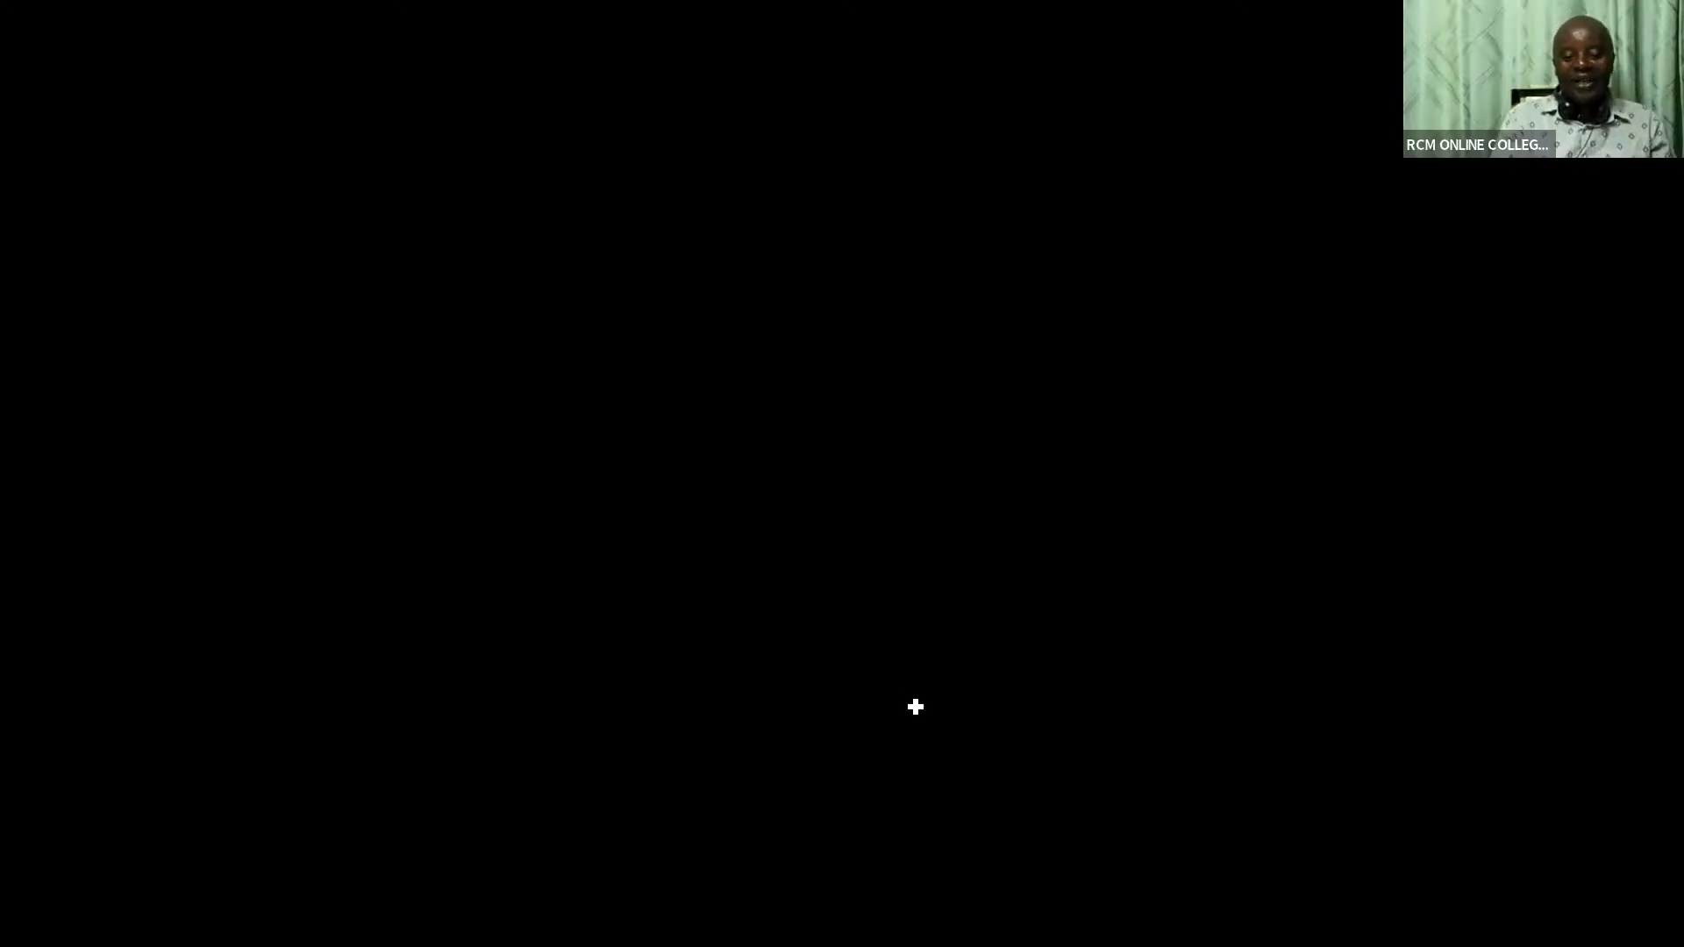
pyautogui.hotkey('ctrl', 'a')
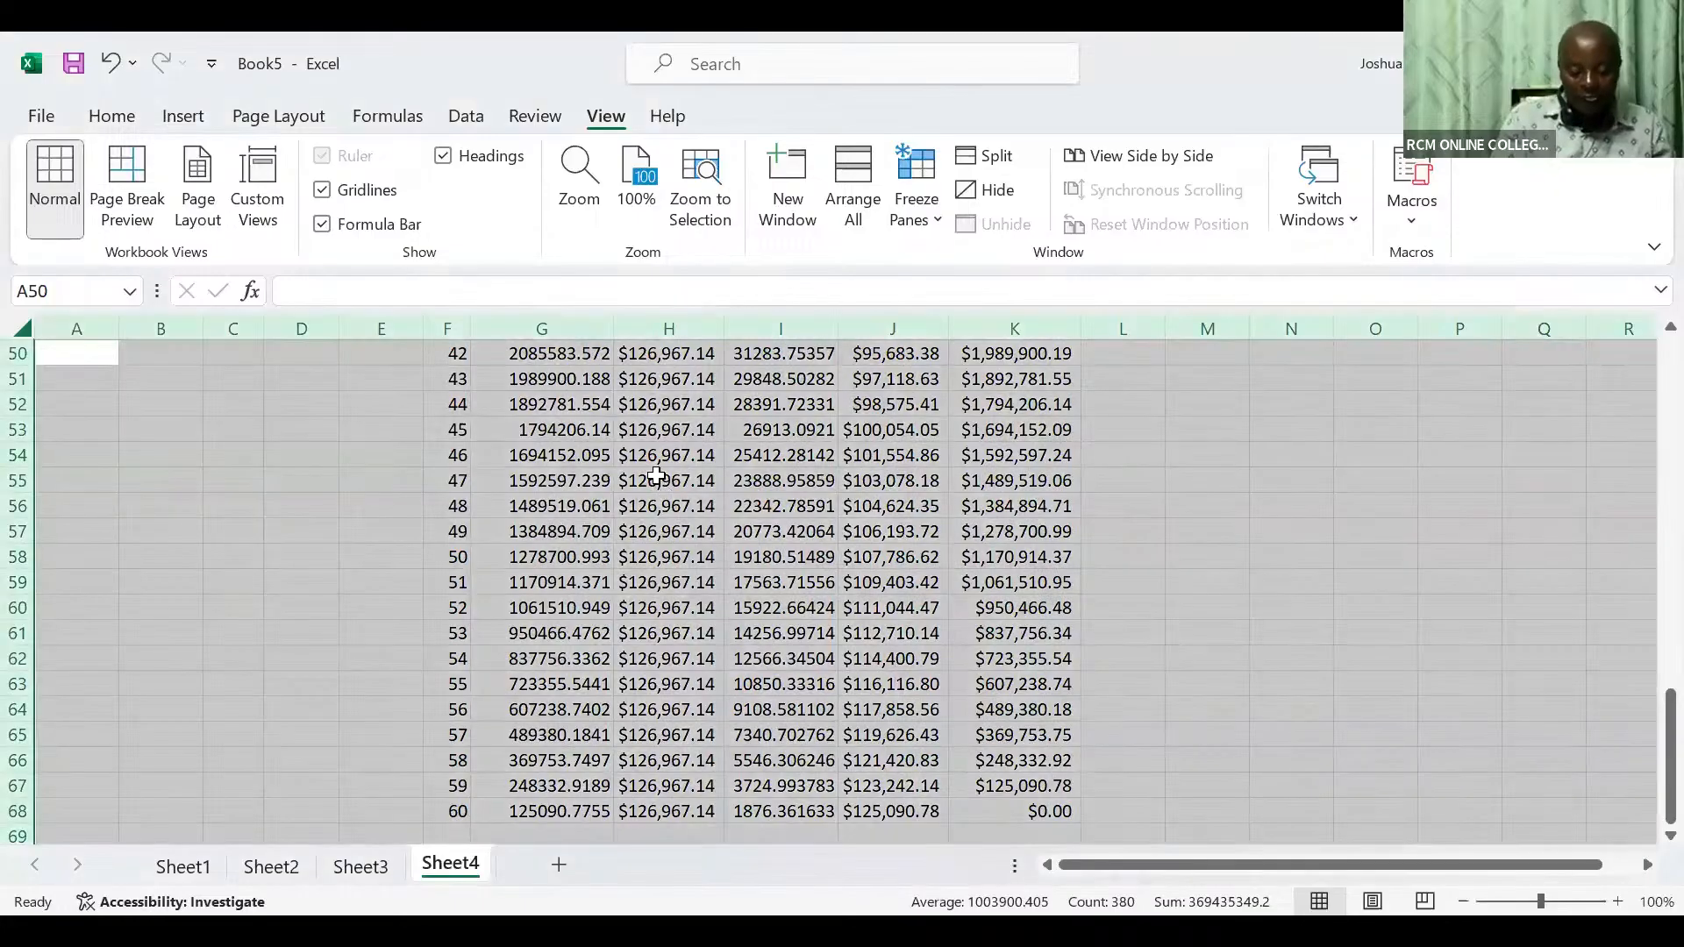
# Review the amortization schedule from the last periods back up to the loan inputs in the first rows
pyautogui.press('Up')
pyautogui.press('Up')
pyautogui.press('Up')
pyautogui.press('Up')
pyautogui.press('Up')
pyautogui.press('Up')
pyautogui.press('Up')
pyautogui.press('Up')
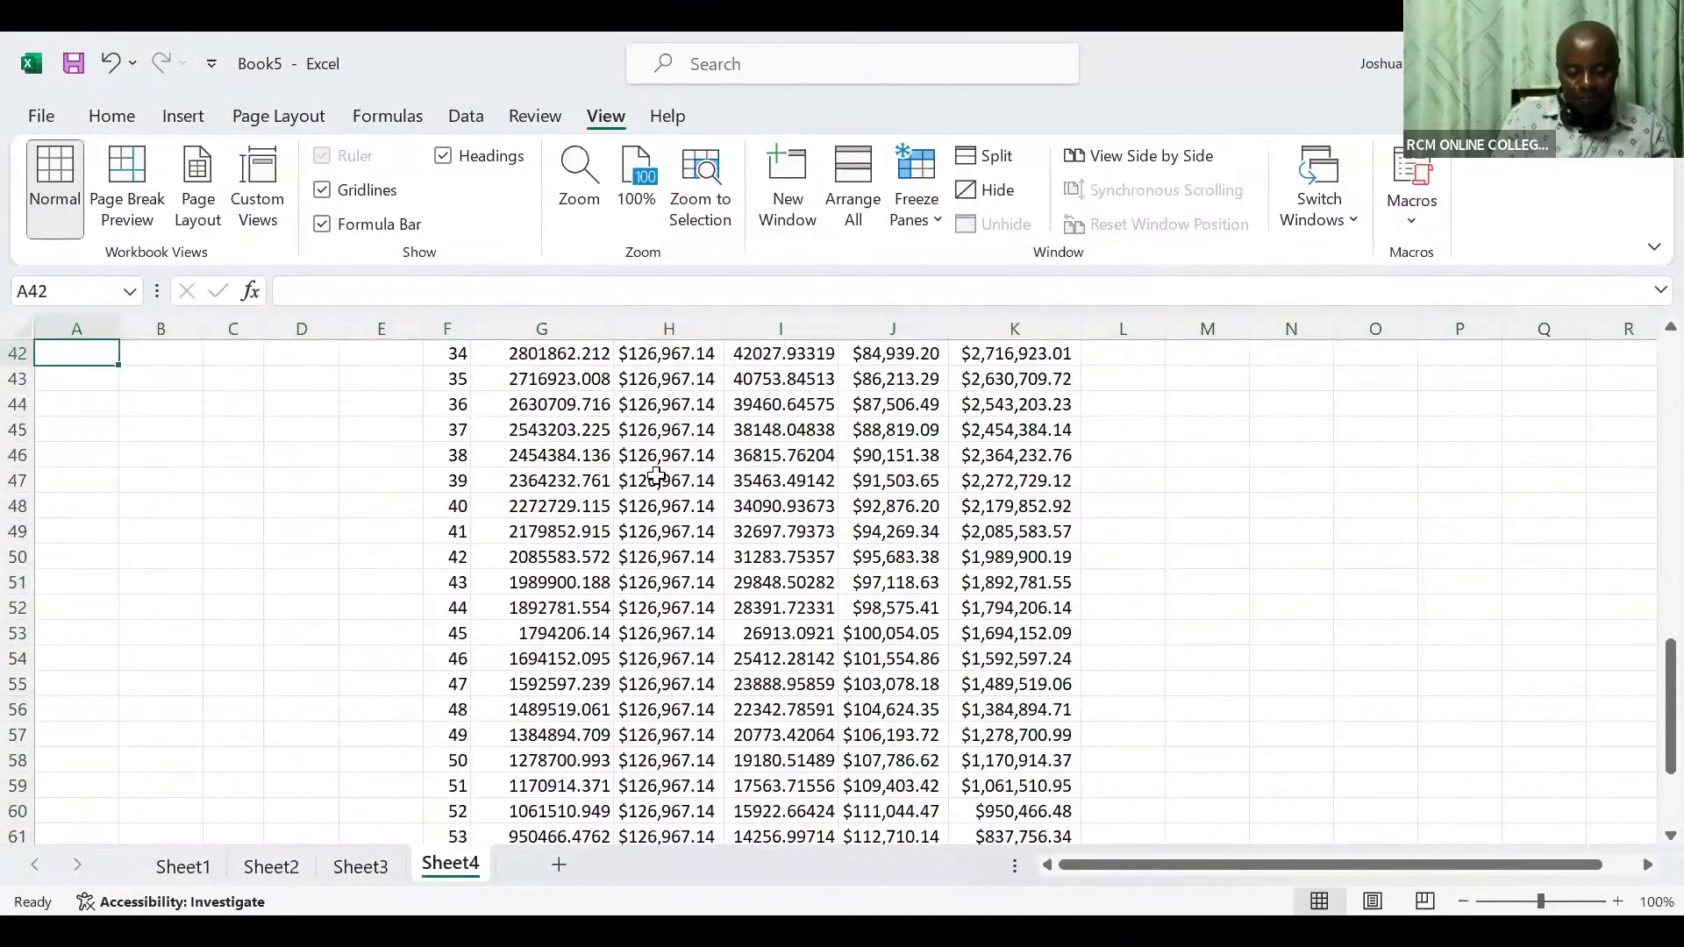
pyautogui.press('Up')
pyautogui.press('Up')
pyautogui.press('Up')
pyautogui.press('Up')
pyautogui.press('Up')
pyautogui.press('Up')
pyautogui.press('Up')
pyautogui.press('Up')
pyautogui.press('Up')
pyautogui.press('Up')
pyautogui.press('Up')
pyautogui.press('Up')
pyautogui.press('Up')
pyautogui.press('Up')
pyautogui.press('Up')
pyautogui.press('Up')
pyautogui.press('Up')
pyautogui.press('Up')
pyautogui.press('Up')
pyautogui.press('Up')
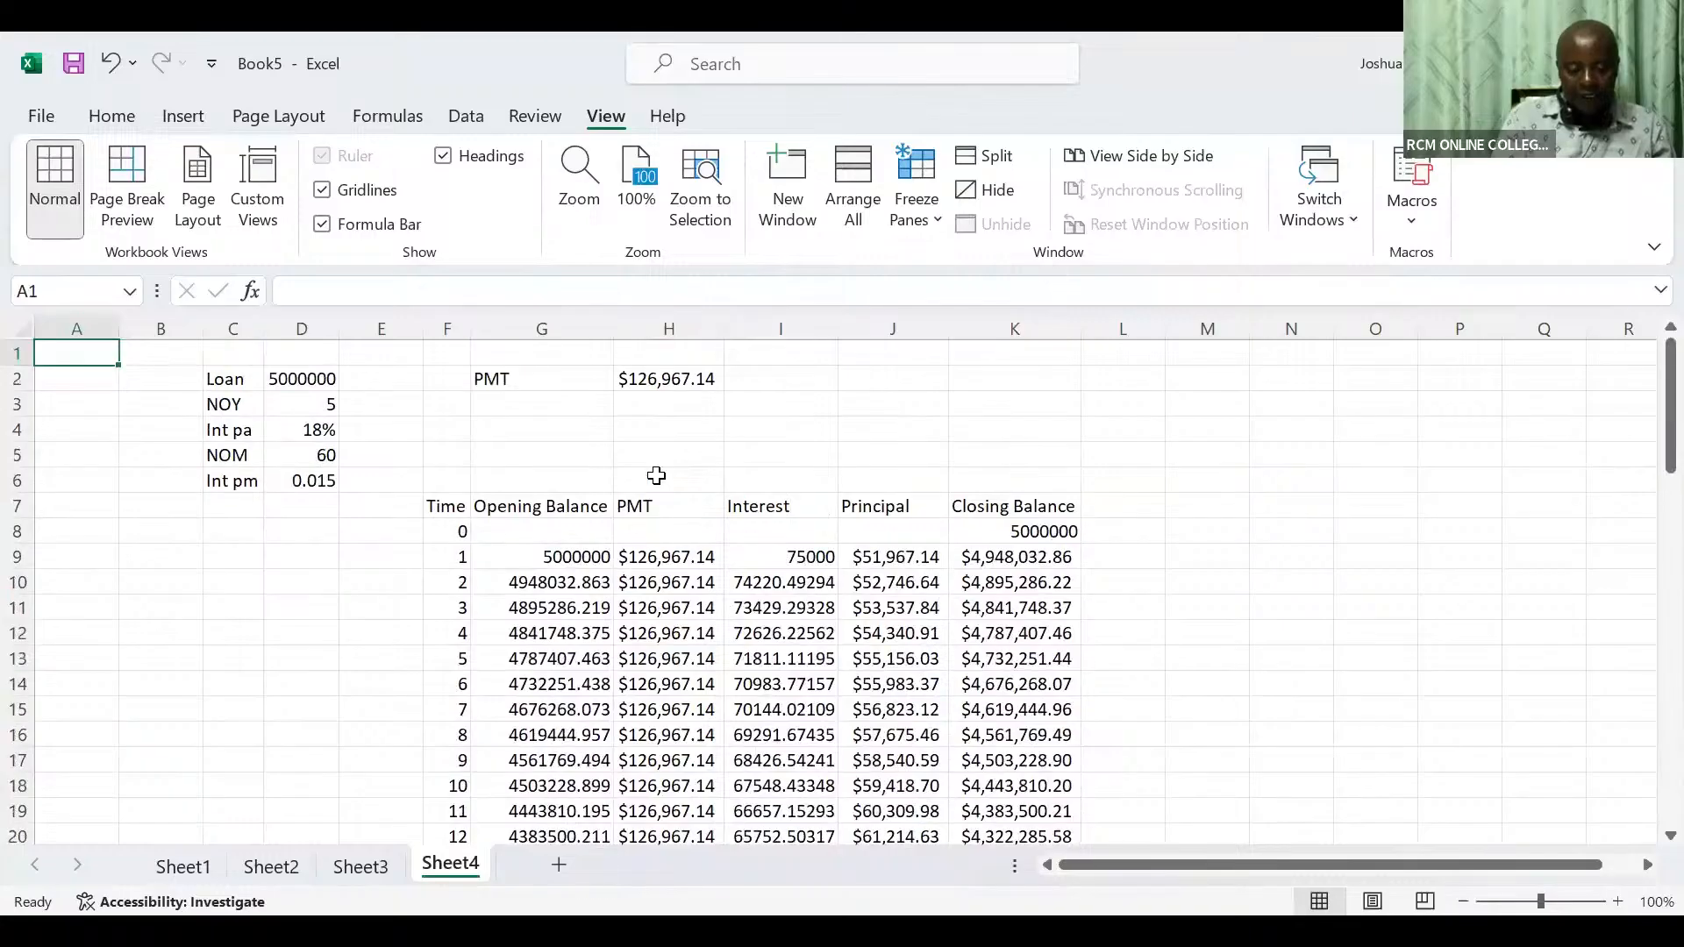
# Try to calculate the monthly payment in J2 with =PMT((D6,D5,-D2
pyautogui.click(887, 380)
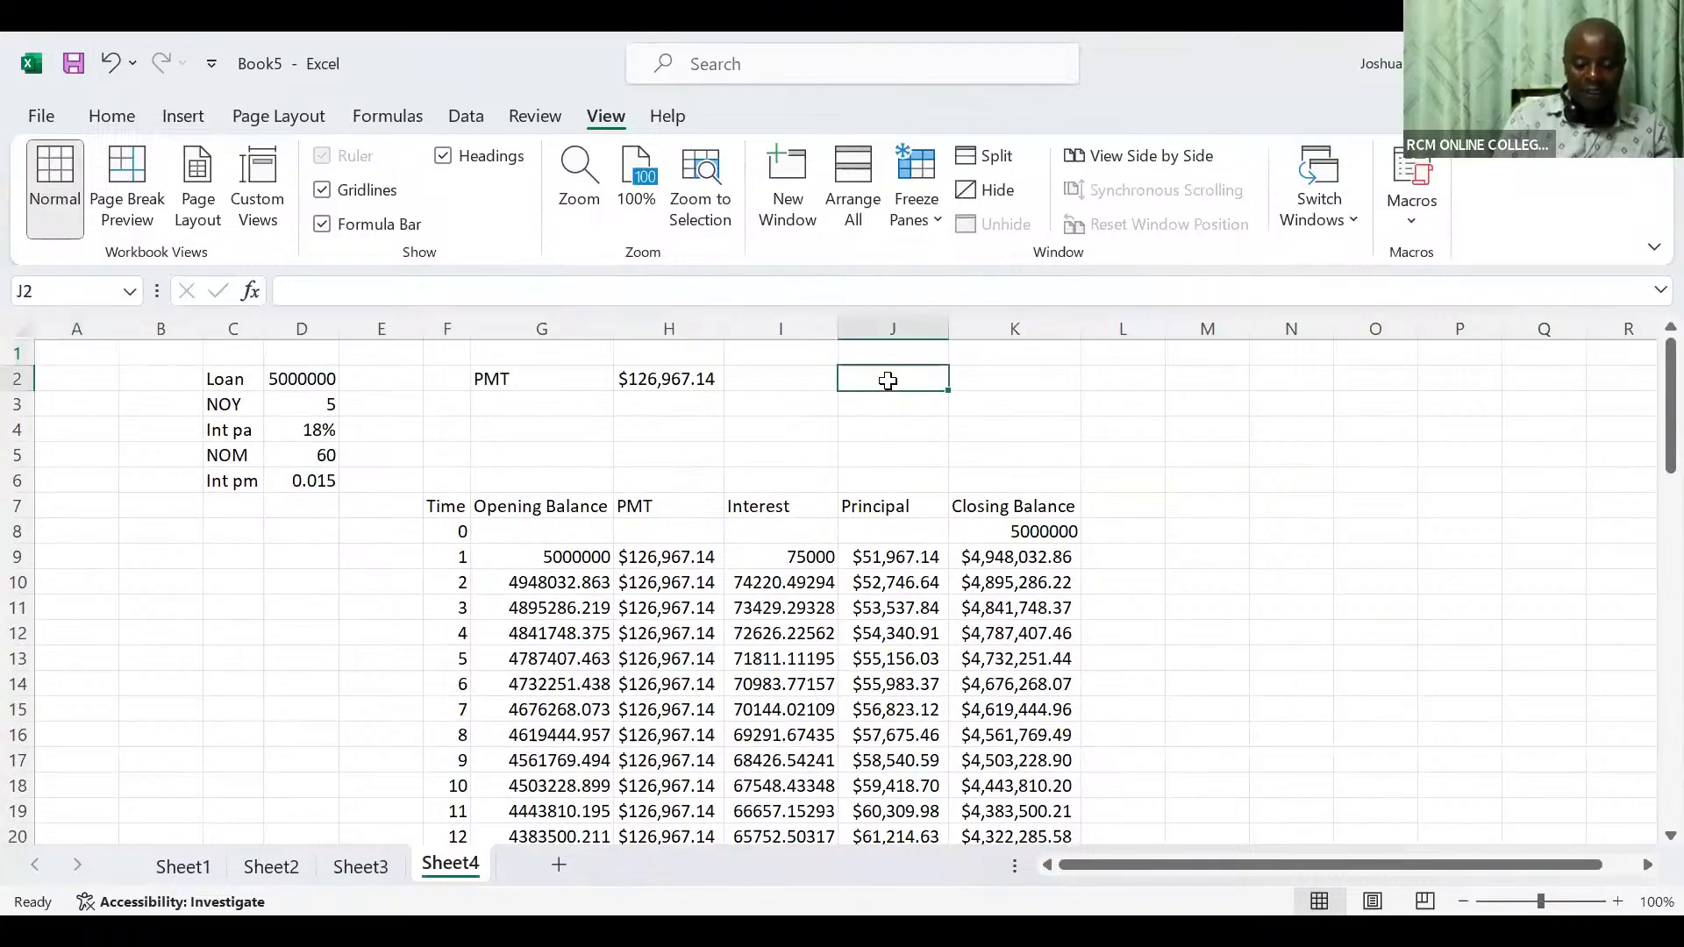
pyautogui.write('=')
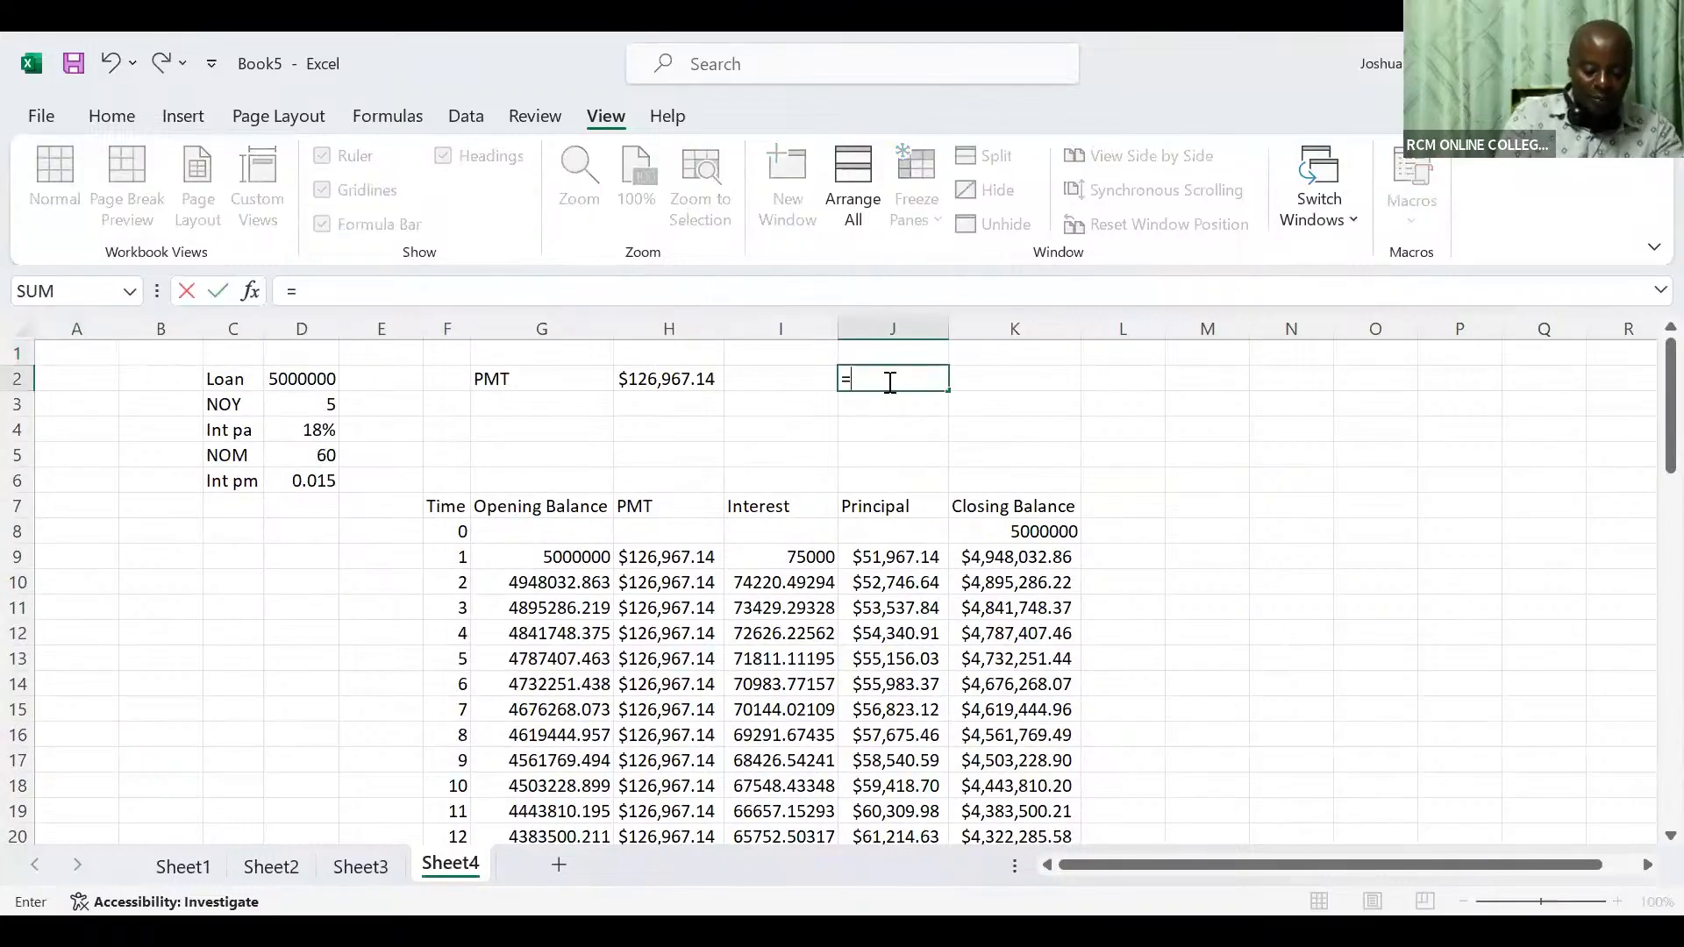
pyautogui.write('PMT')
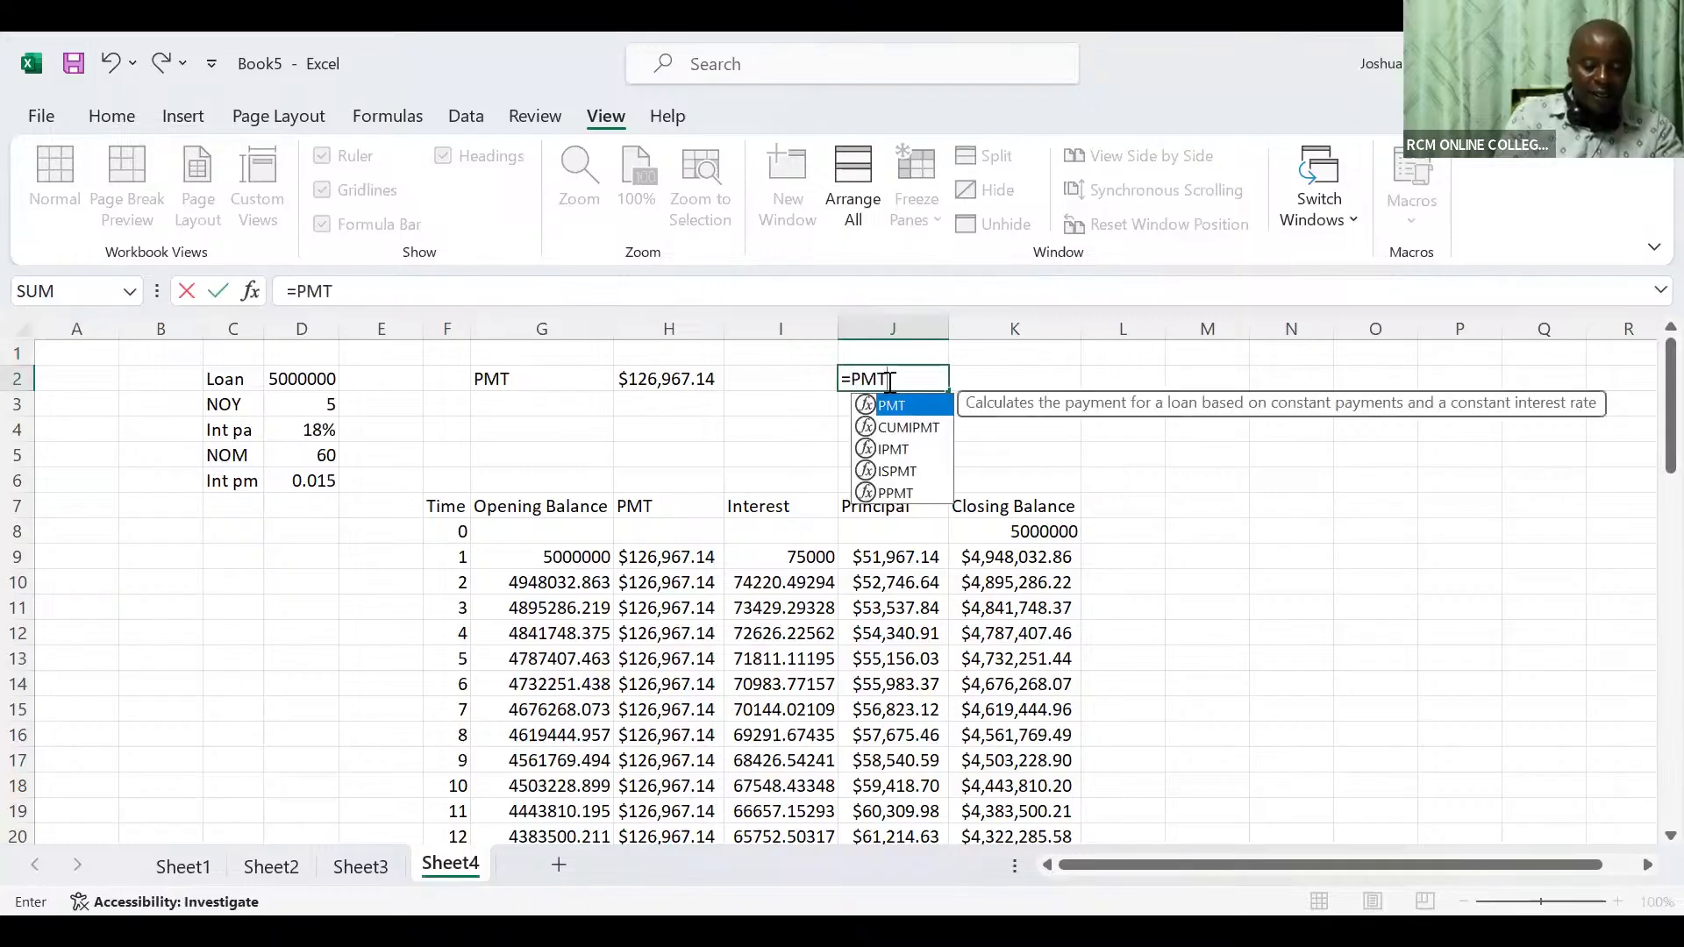
pyautogui.write('((')
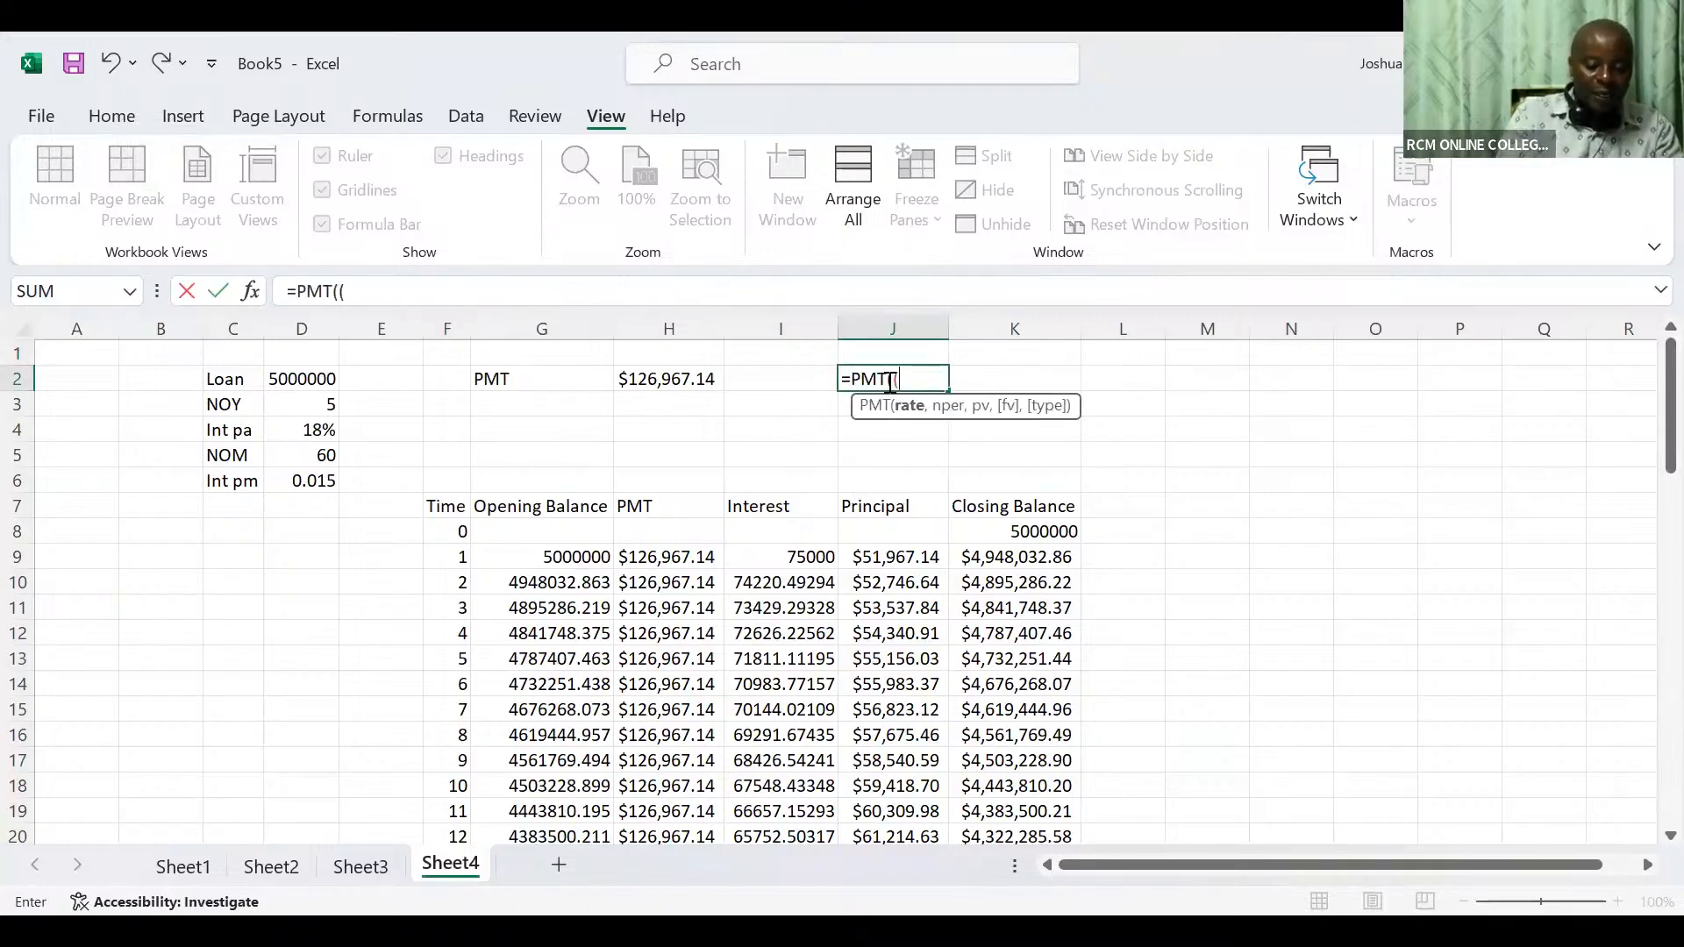
pyautogui.write('(')
pyautogui.click(316, 481)
pyautogui.write(',')
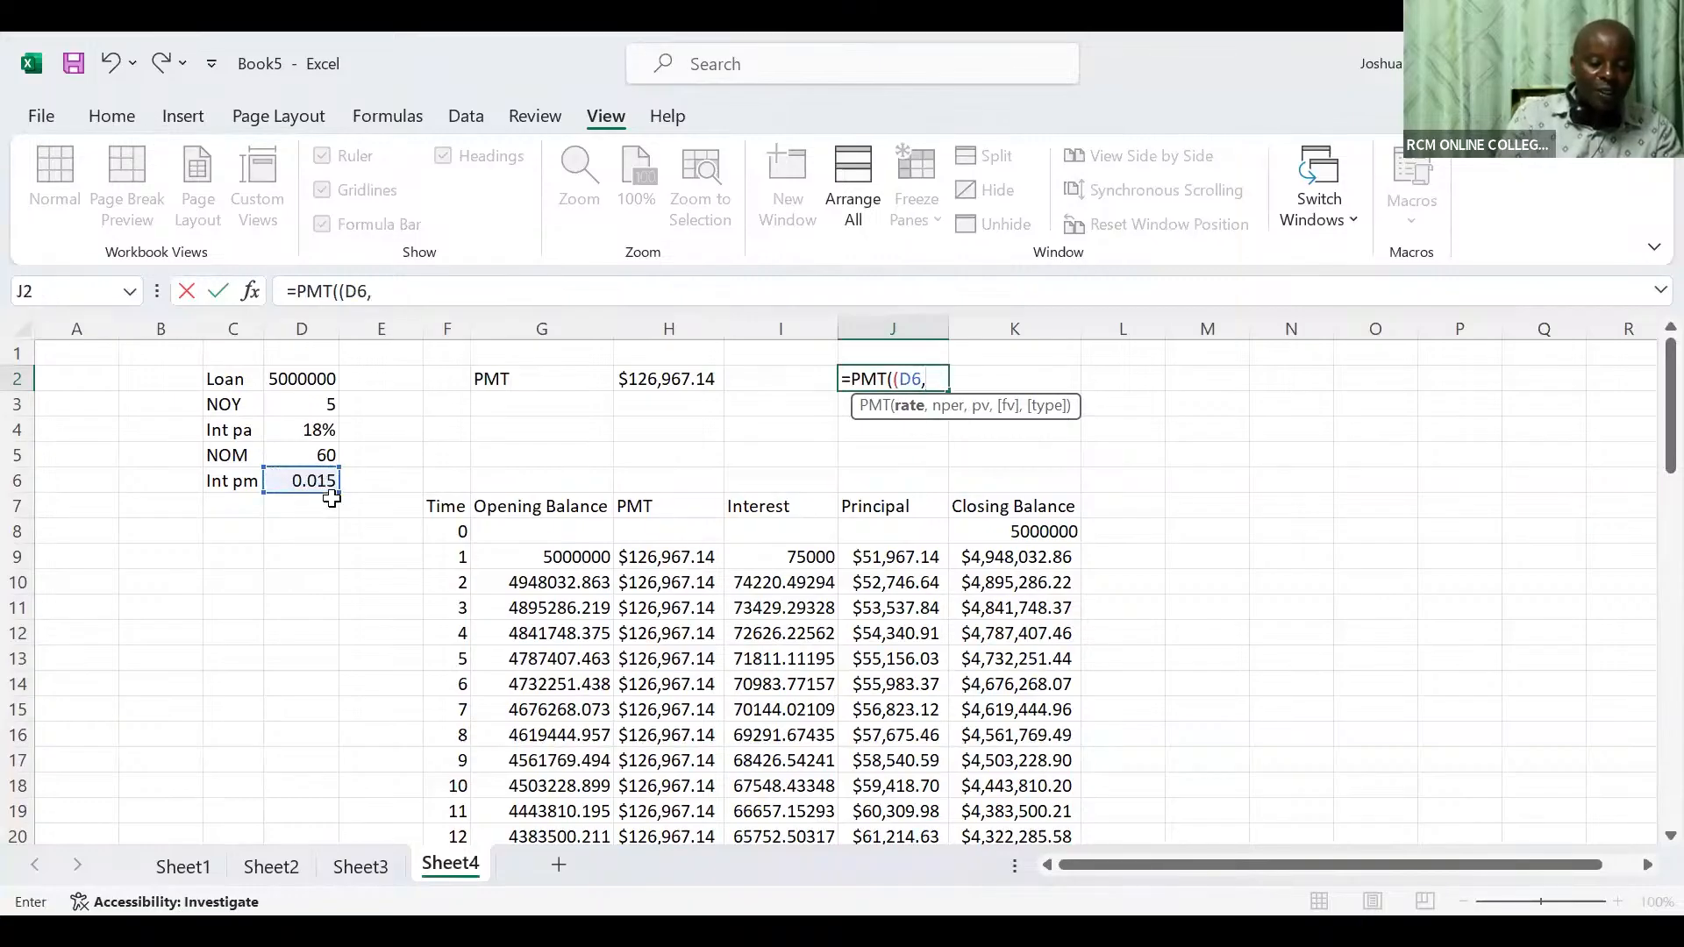
pyautogui.click(334, 455)
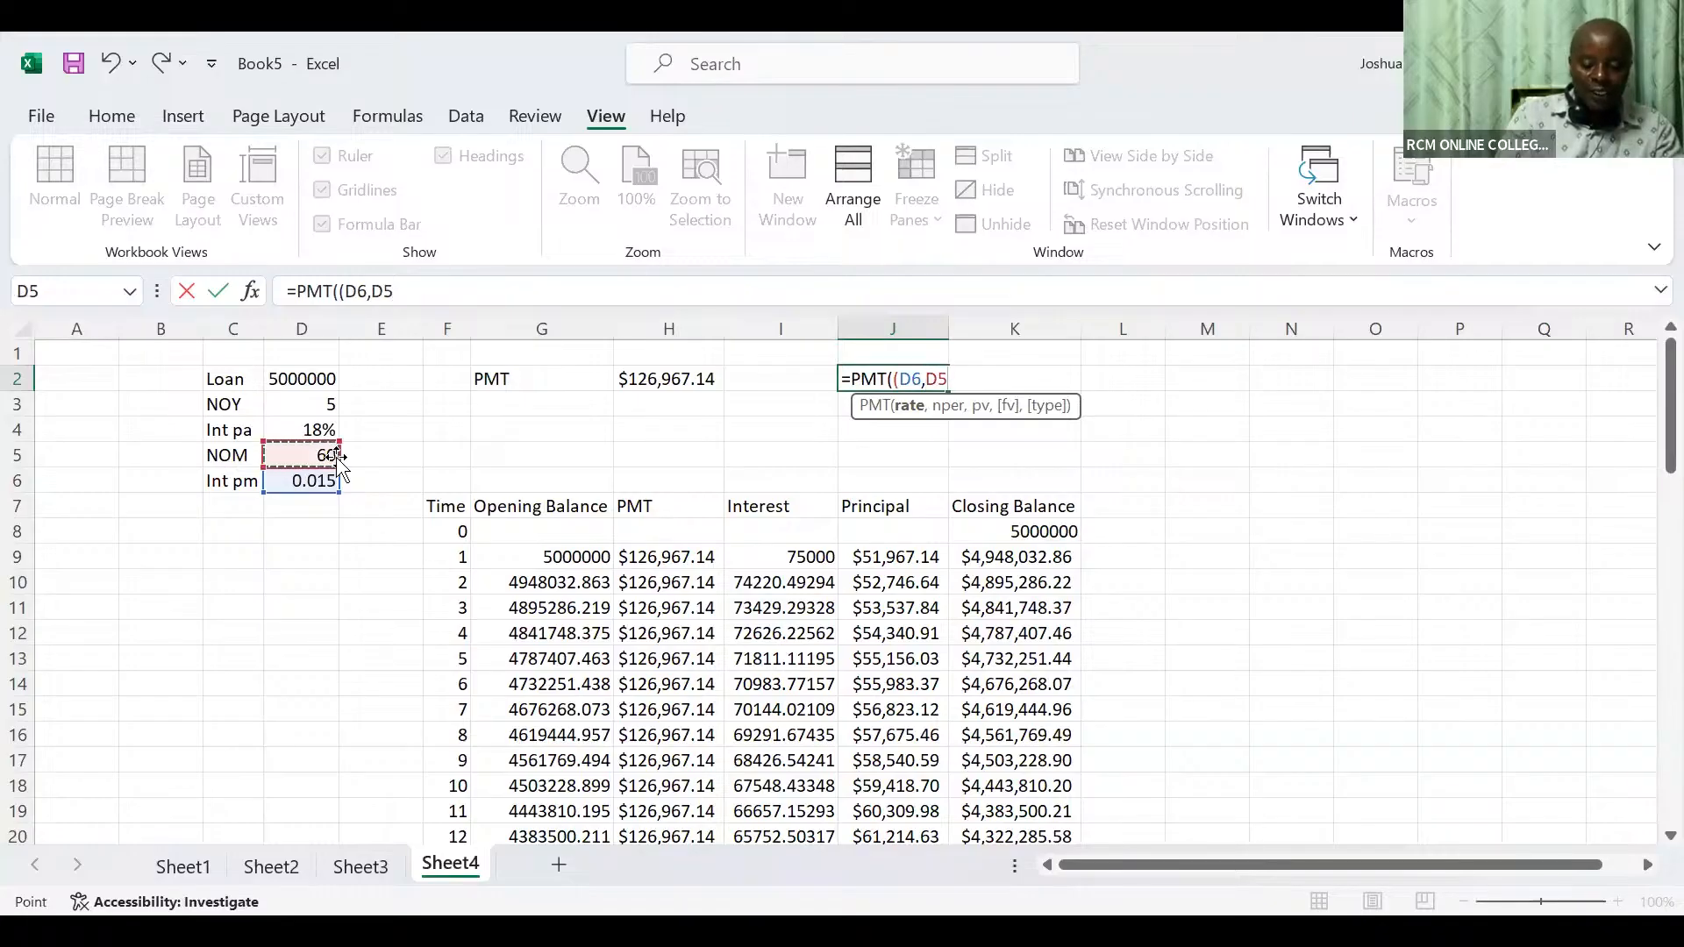
pyautogui.write(',-')
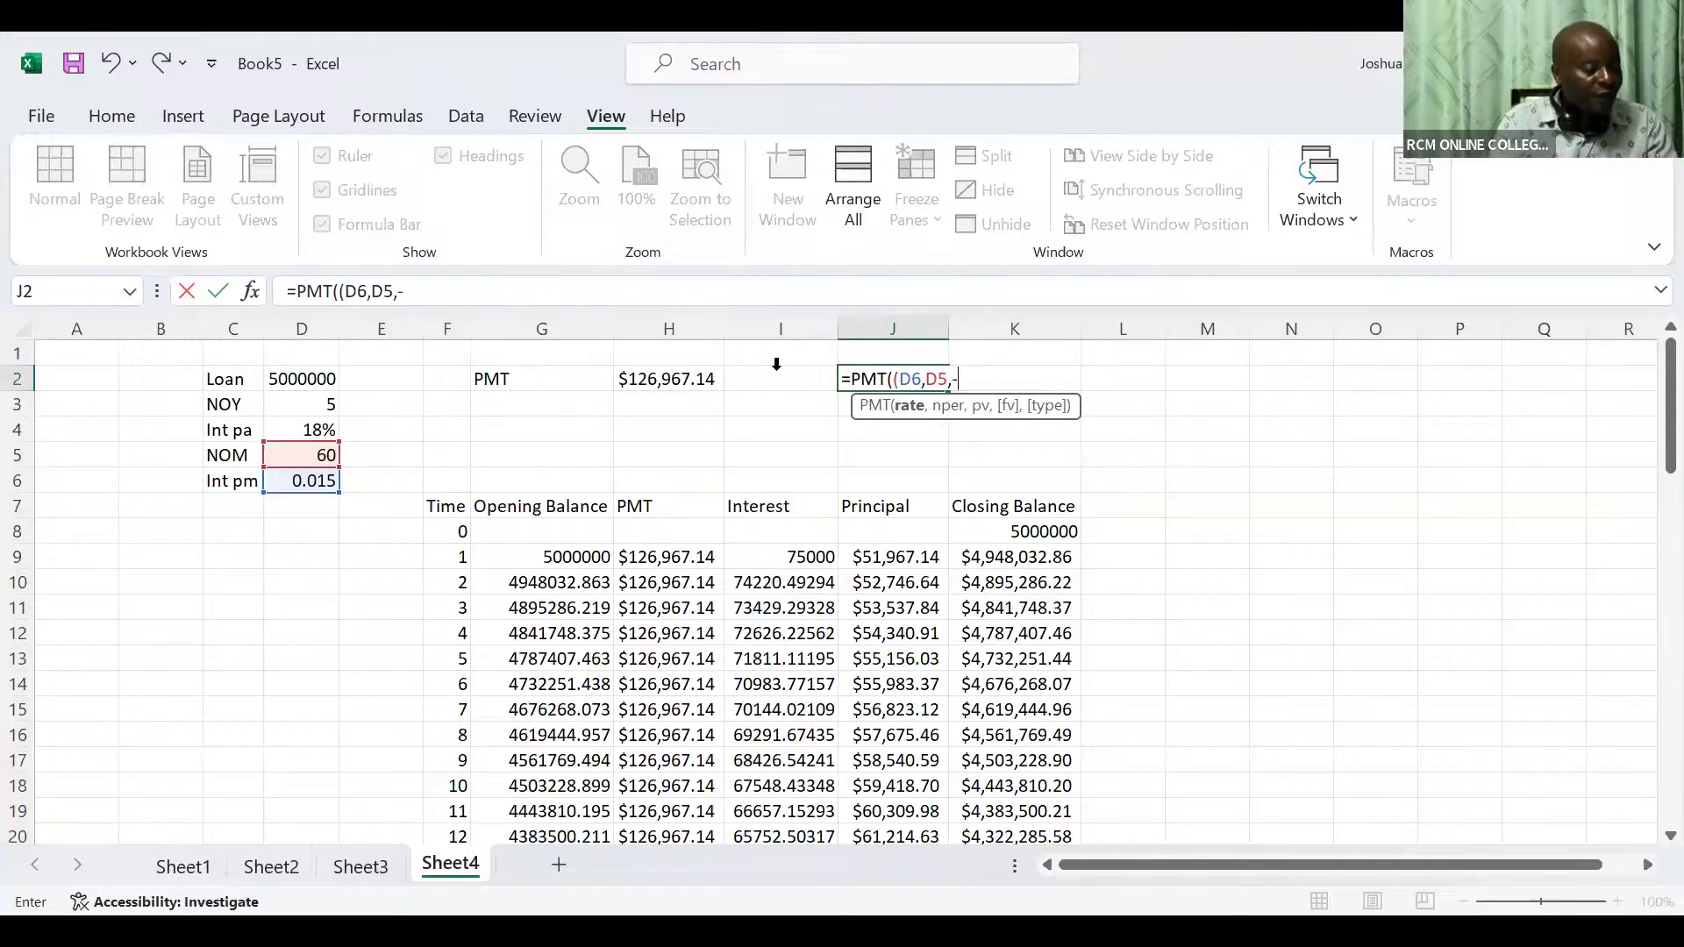
pyautogui.click(300, 378)
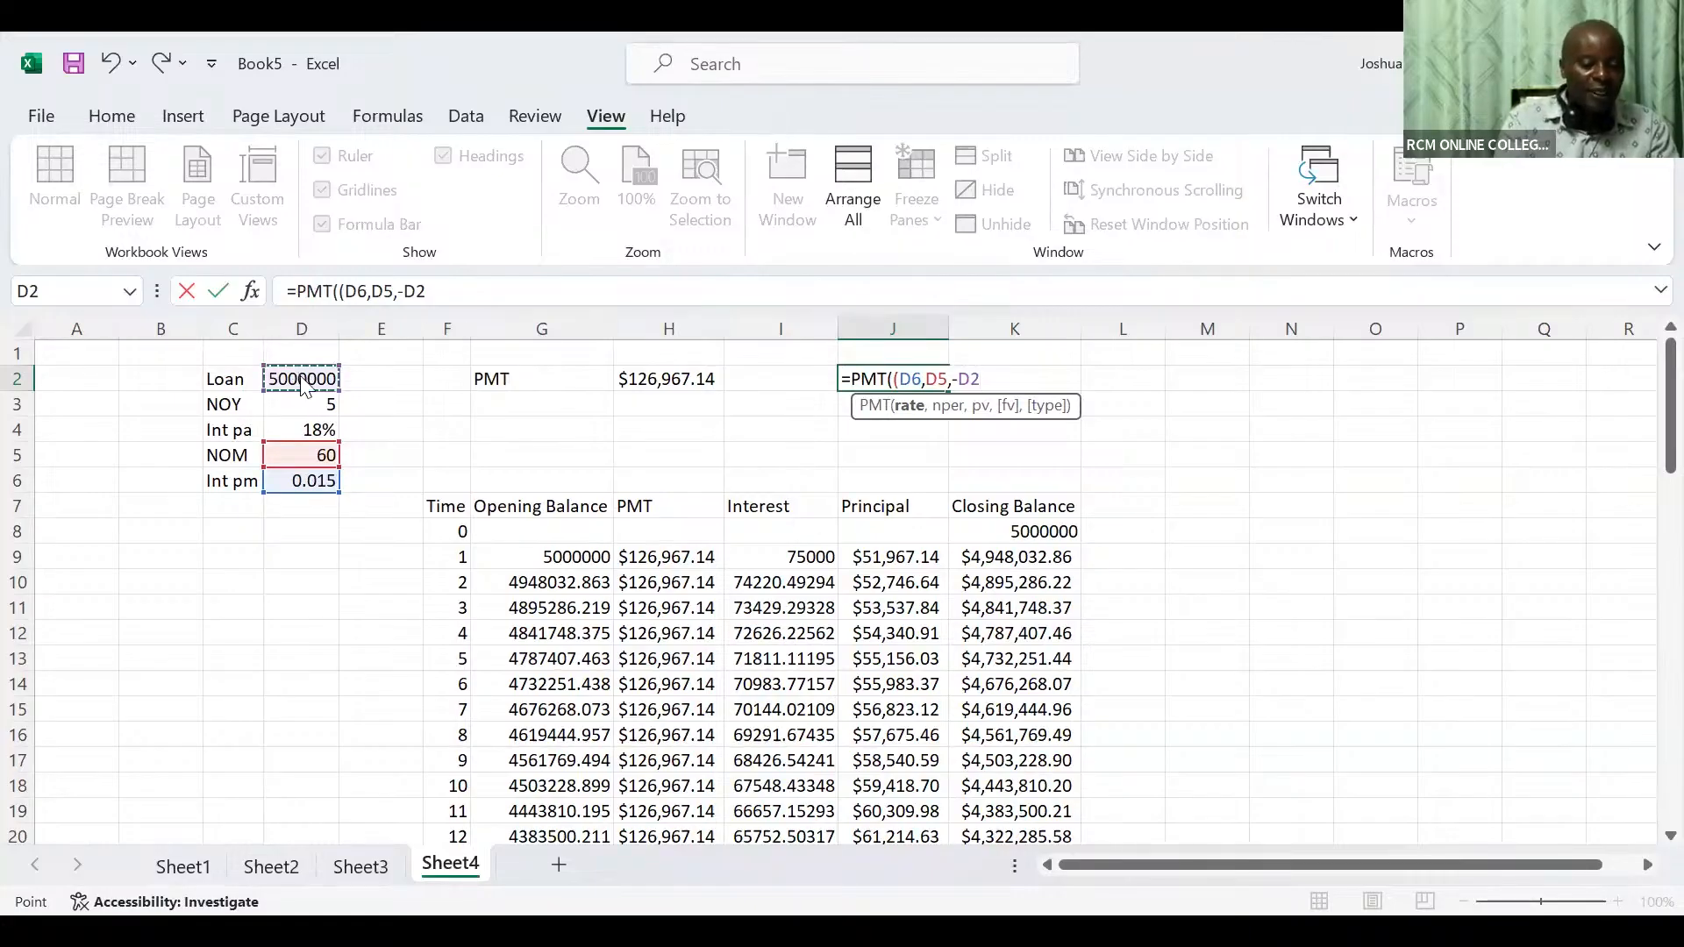
pyautogui.press('Return')
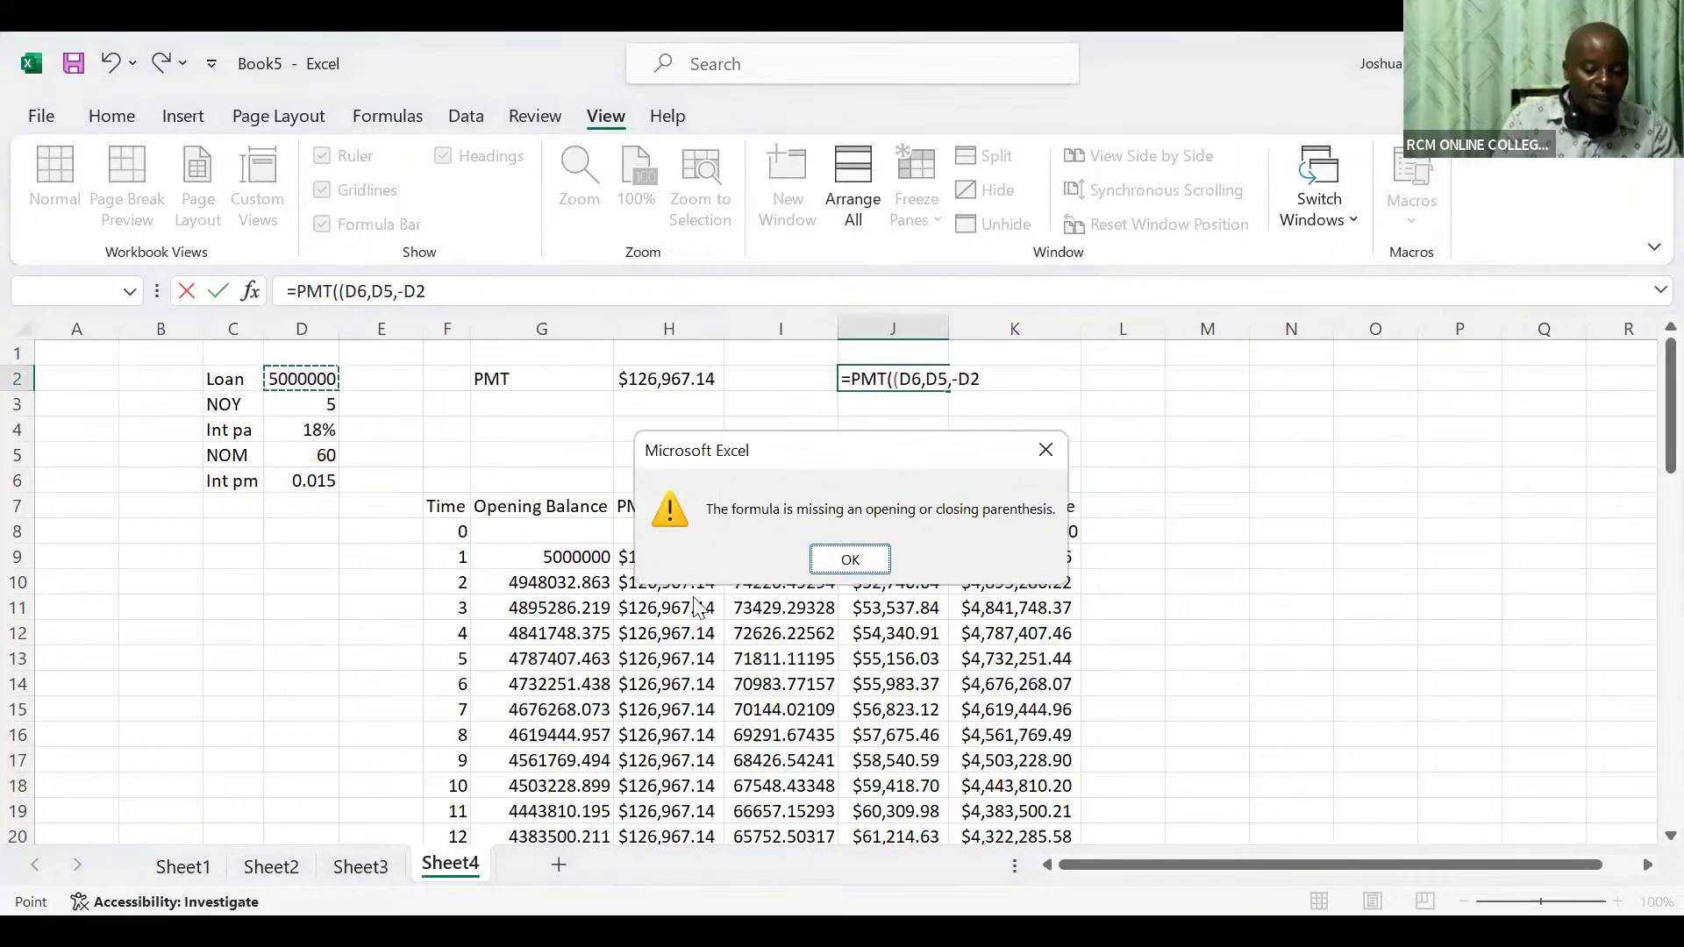
pyautogui.click(837, 561)
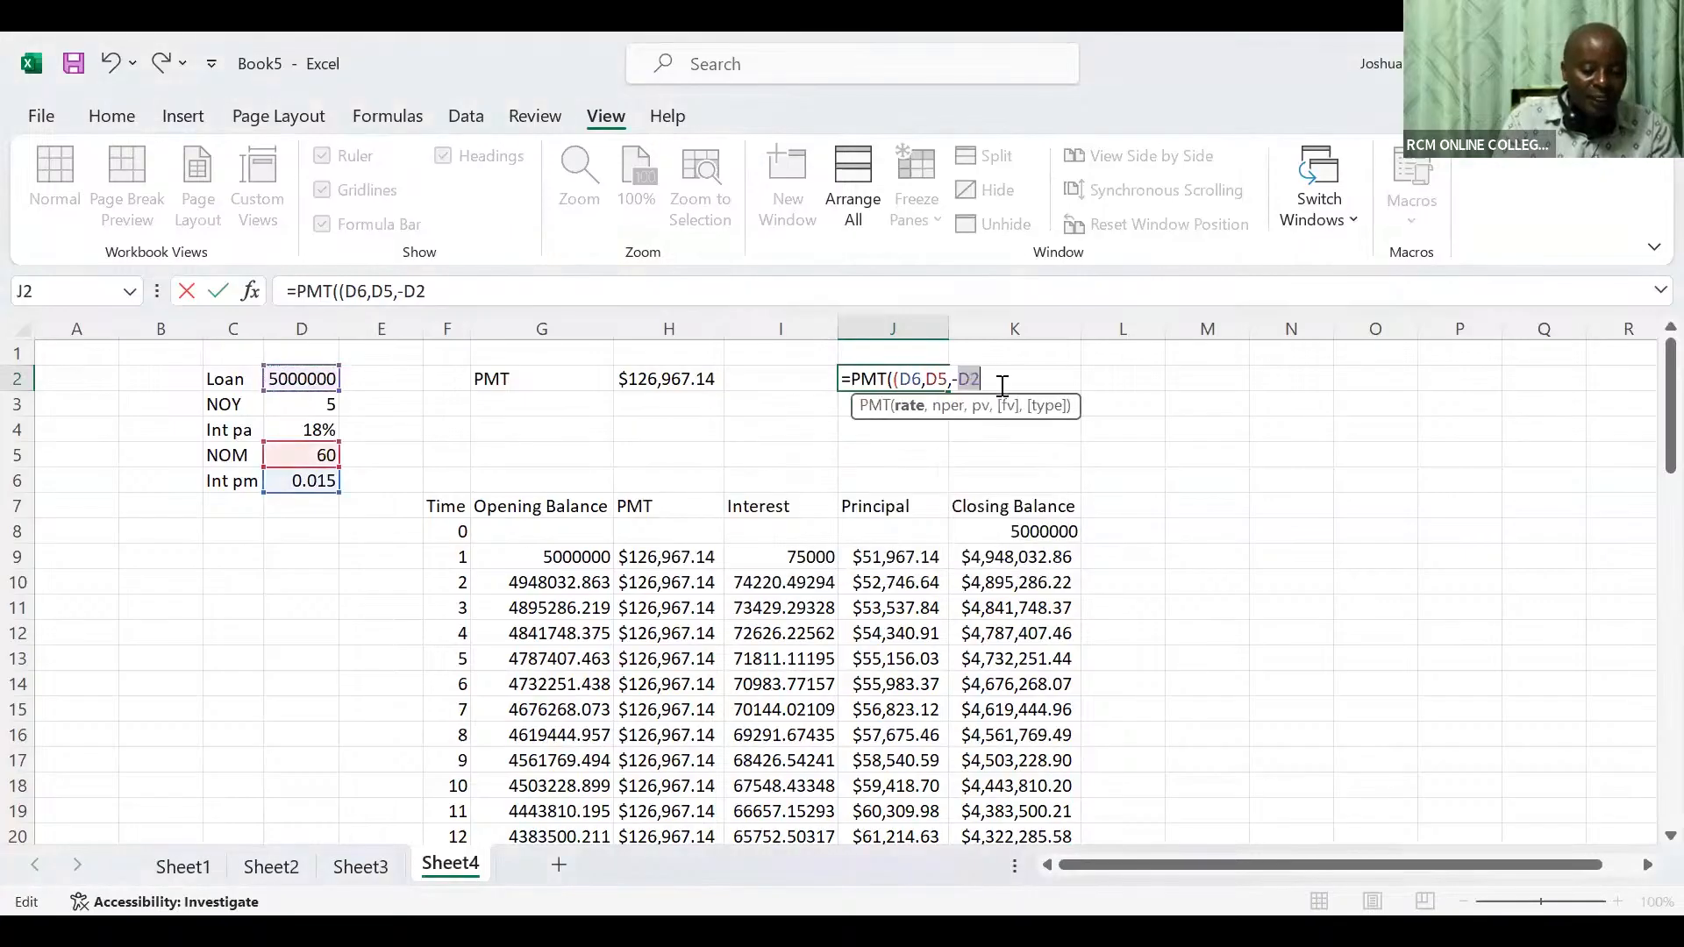
# Correct the payment formula in J2 to =PMT(D6,D5,-D2), using the monthly rate, number of months and negative loan amount
pyautogui.write(')')
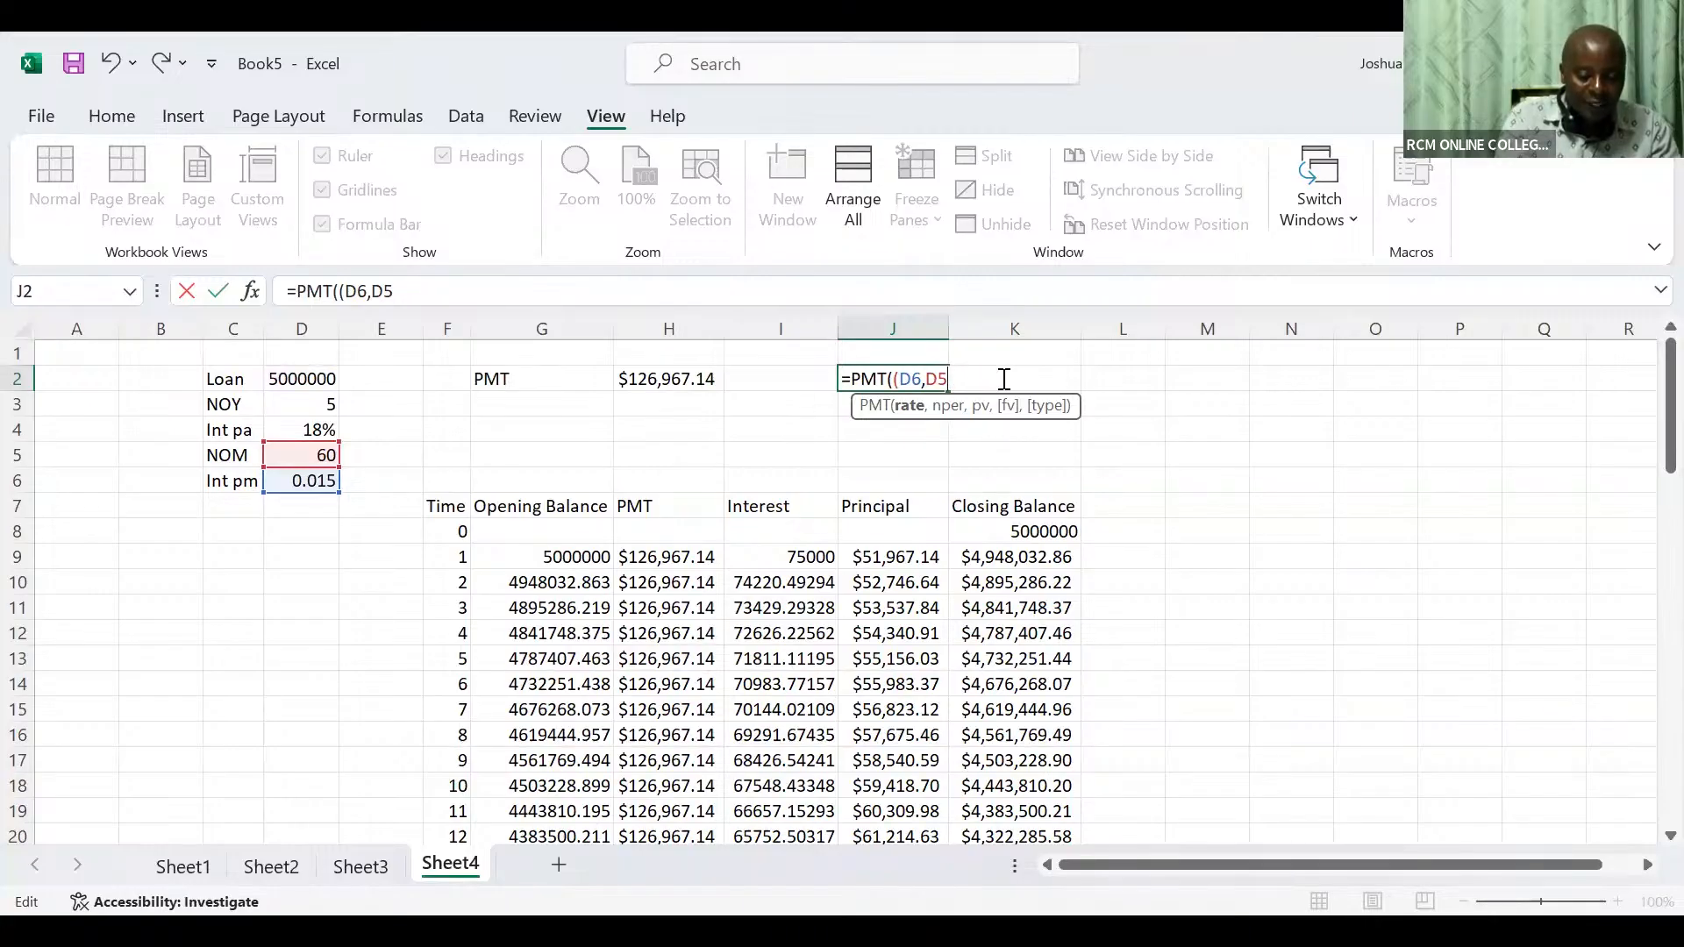
pyautogui.press('BackSpace')
pyautogui.press('BackSpace')
pyautogui.press('BackSpace')
pyautogui.press('BackSpace')
pyautogui.press('BackSpace')
pyautogui.press('BackSpace')
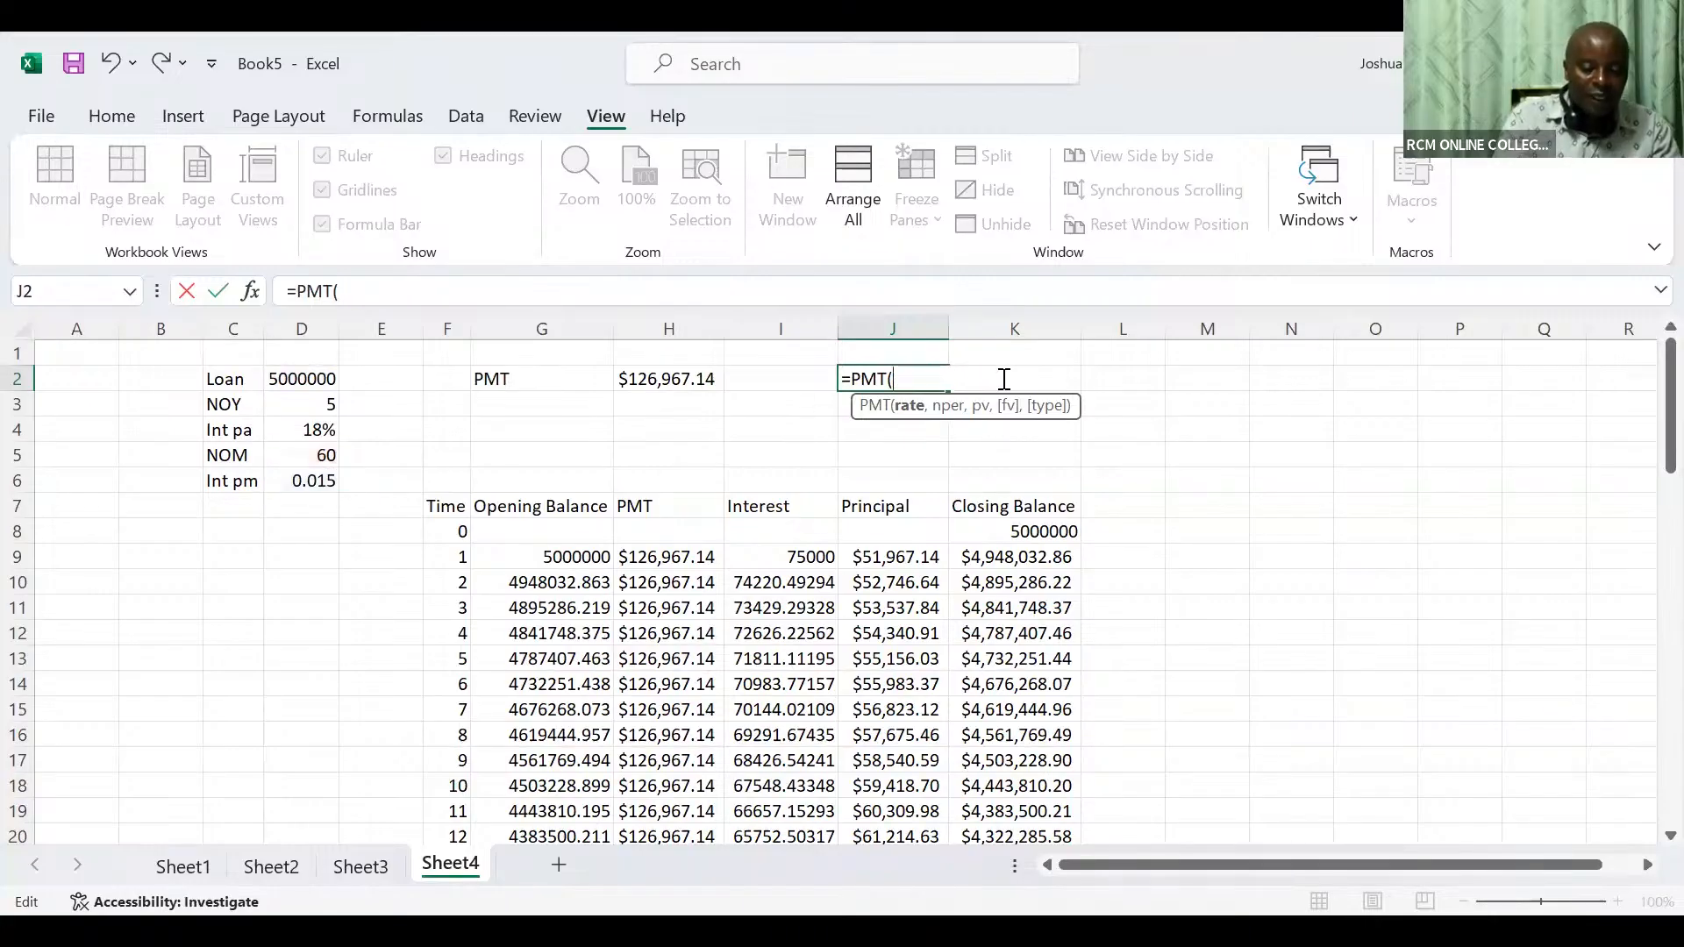
pyautogui.click(298, 488)
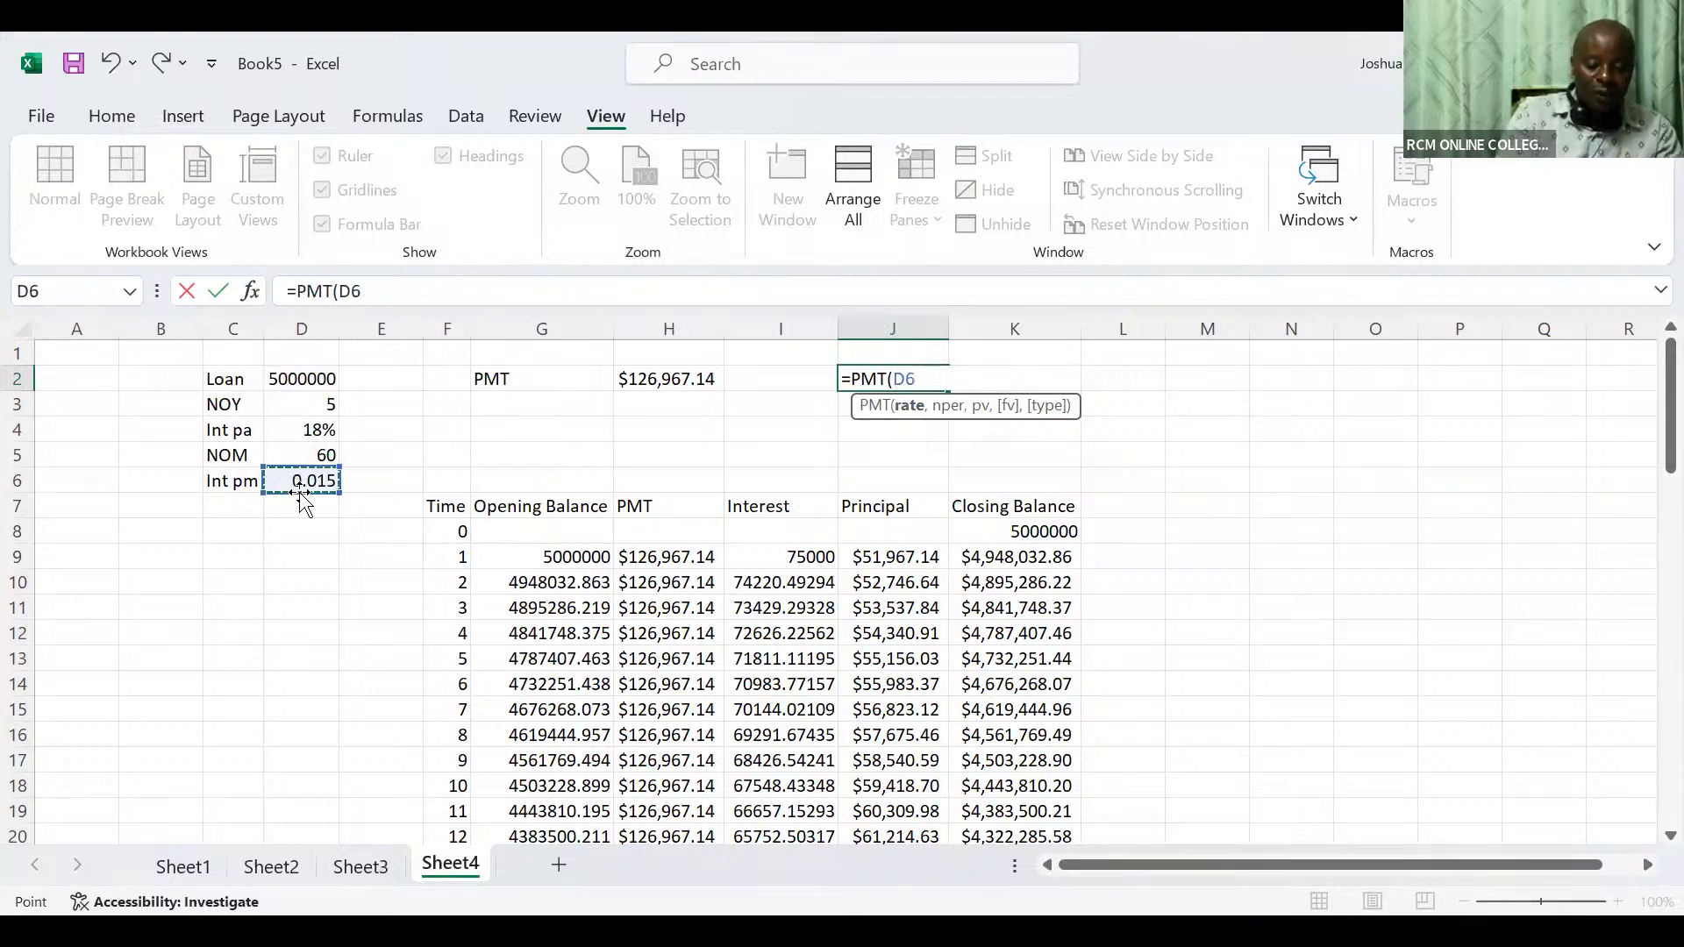
pyautogui.write(',')
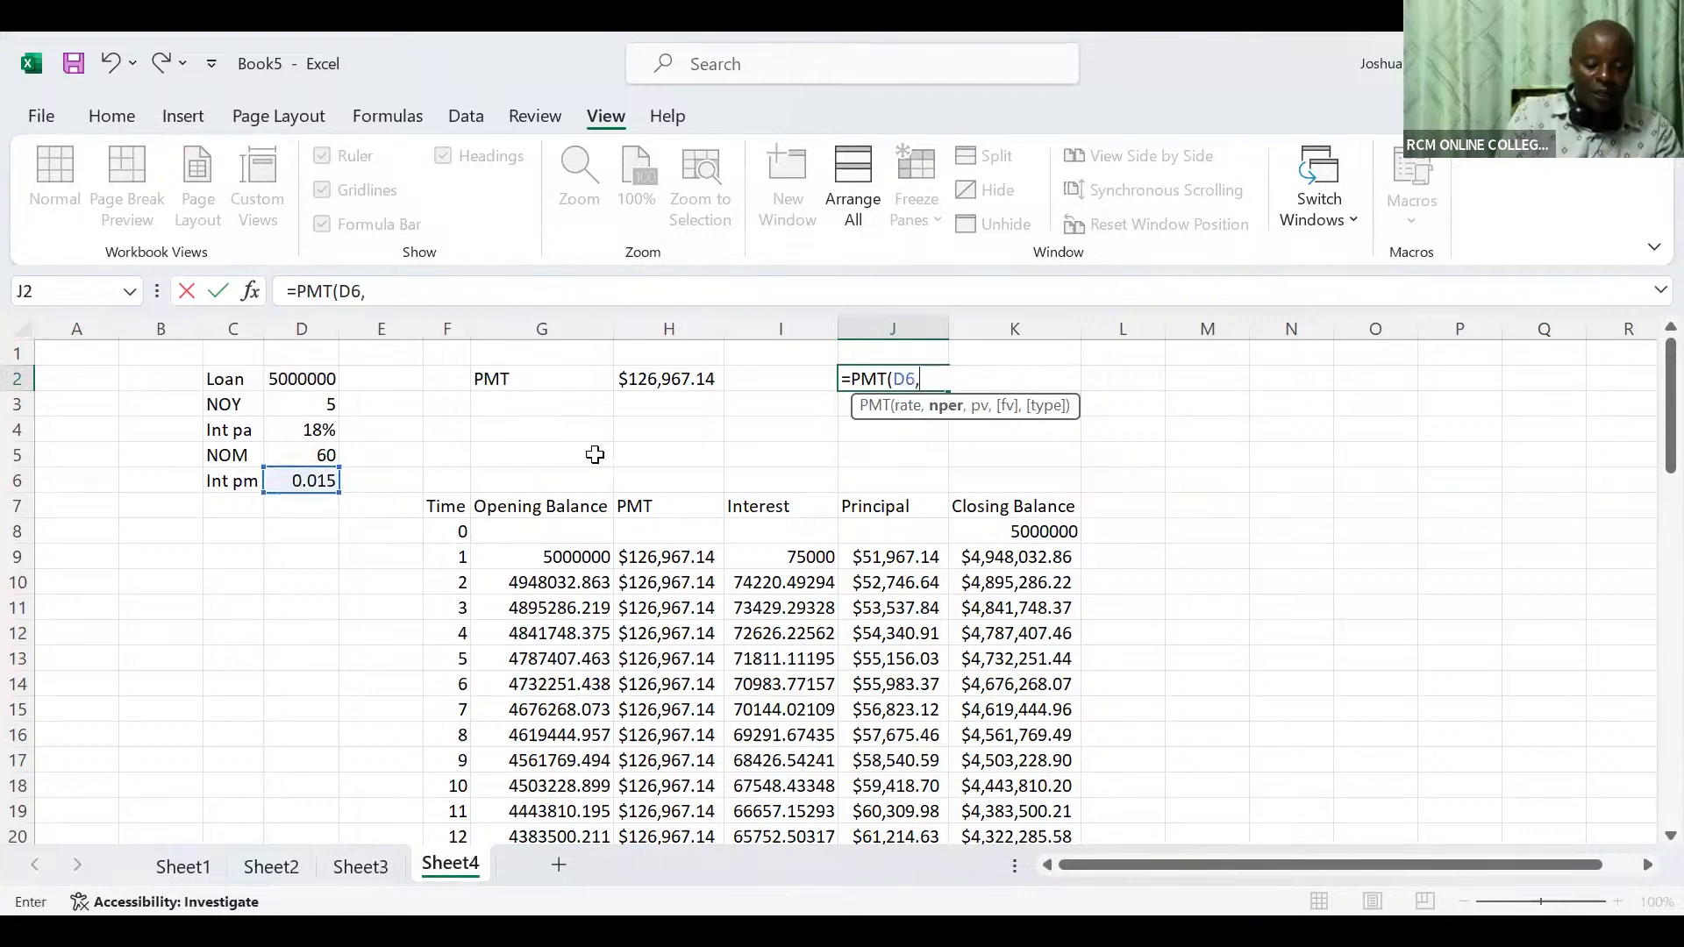
pyautogui.click(326, 453)
pyautogui.write(',')
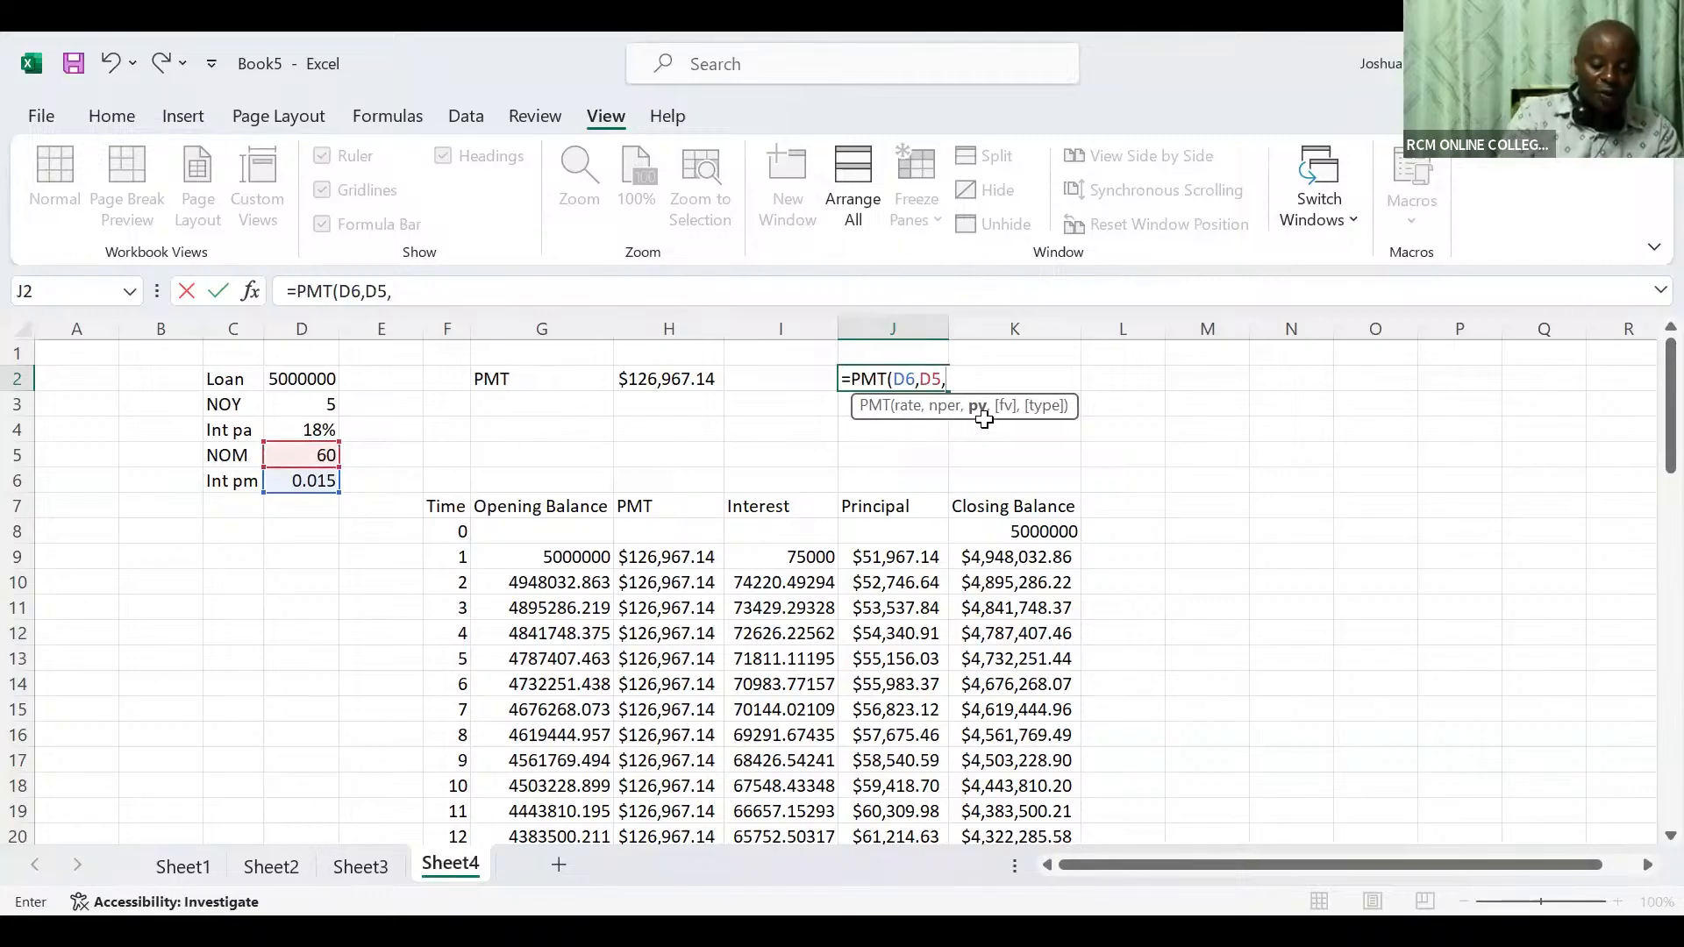
pyautogui.write('-')
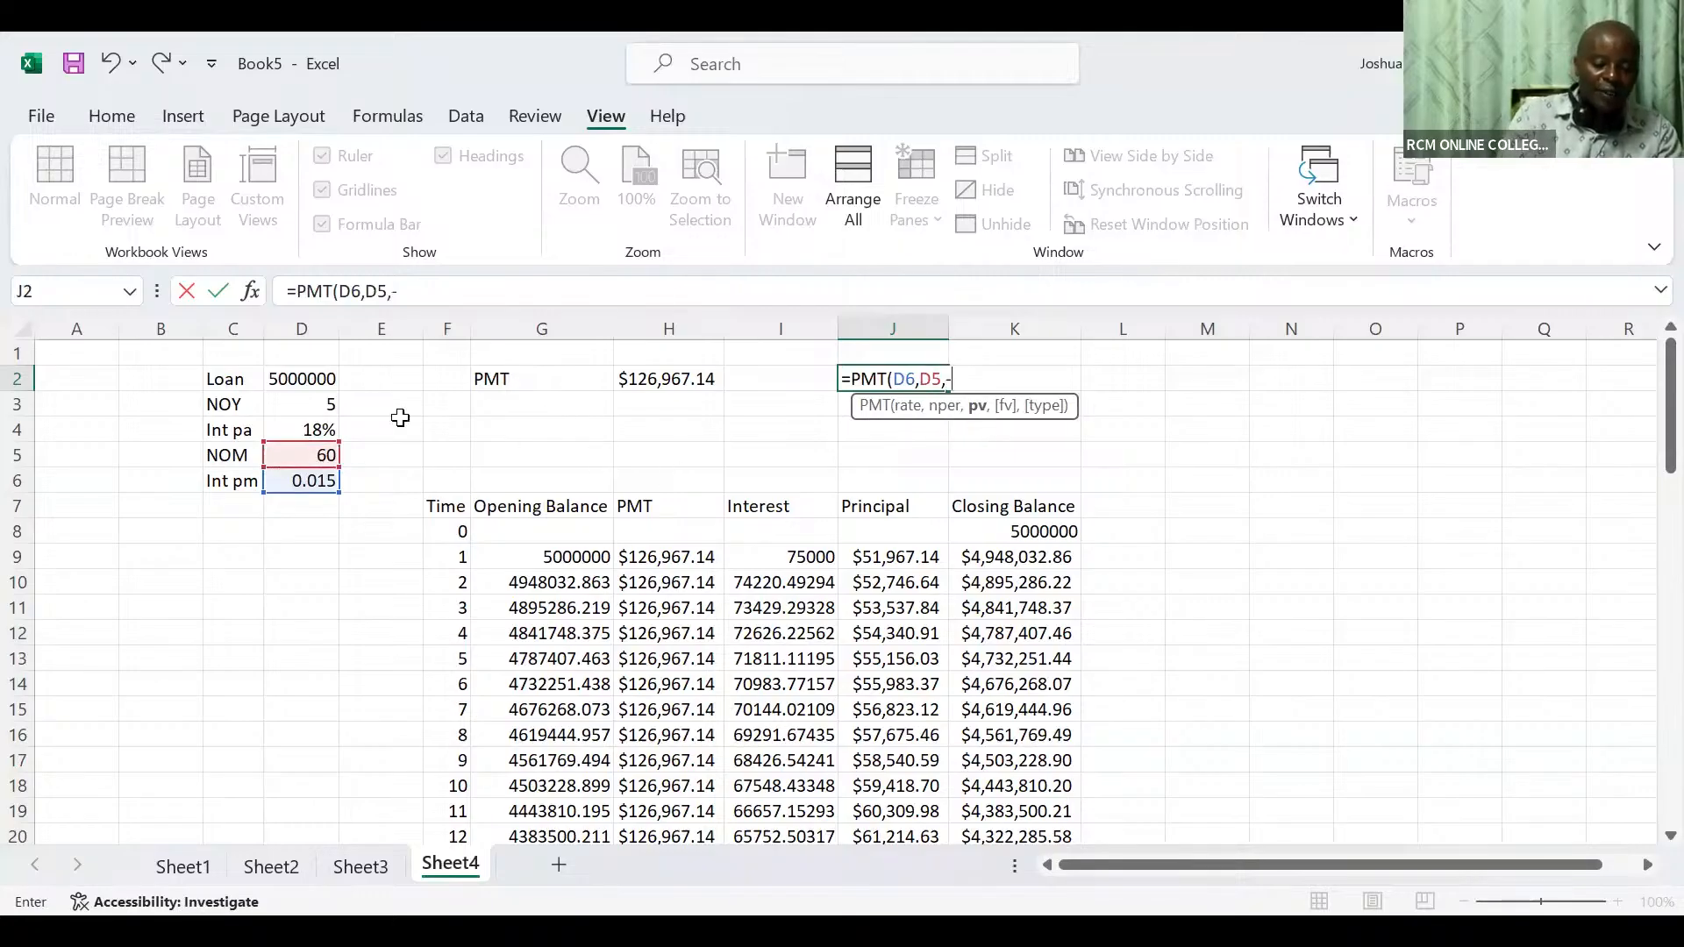
pyautogui.click(303, 377)
pyautogui.press('Return')
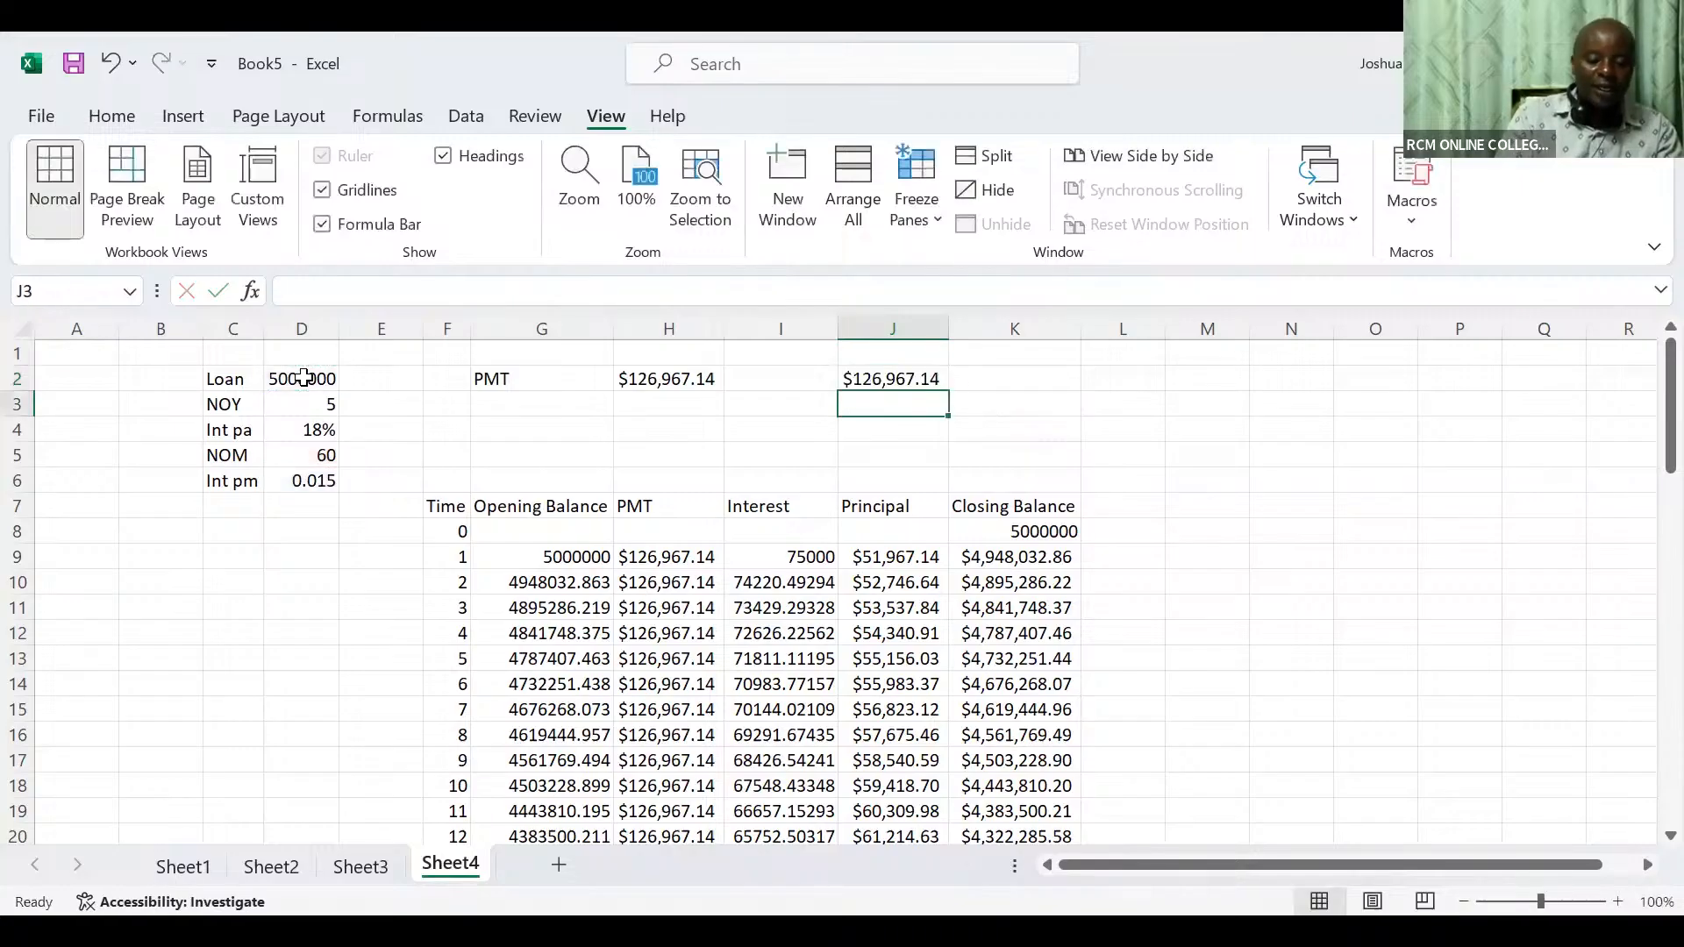
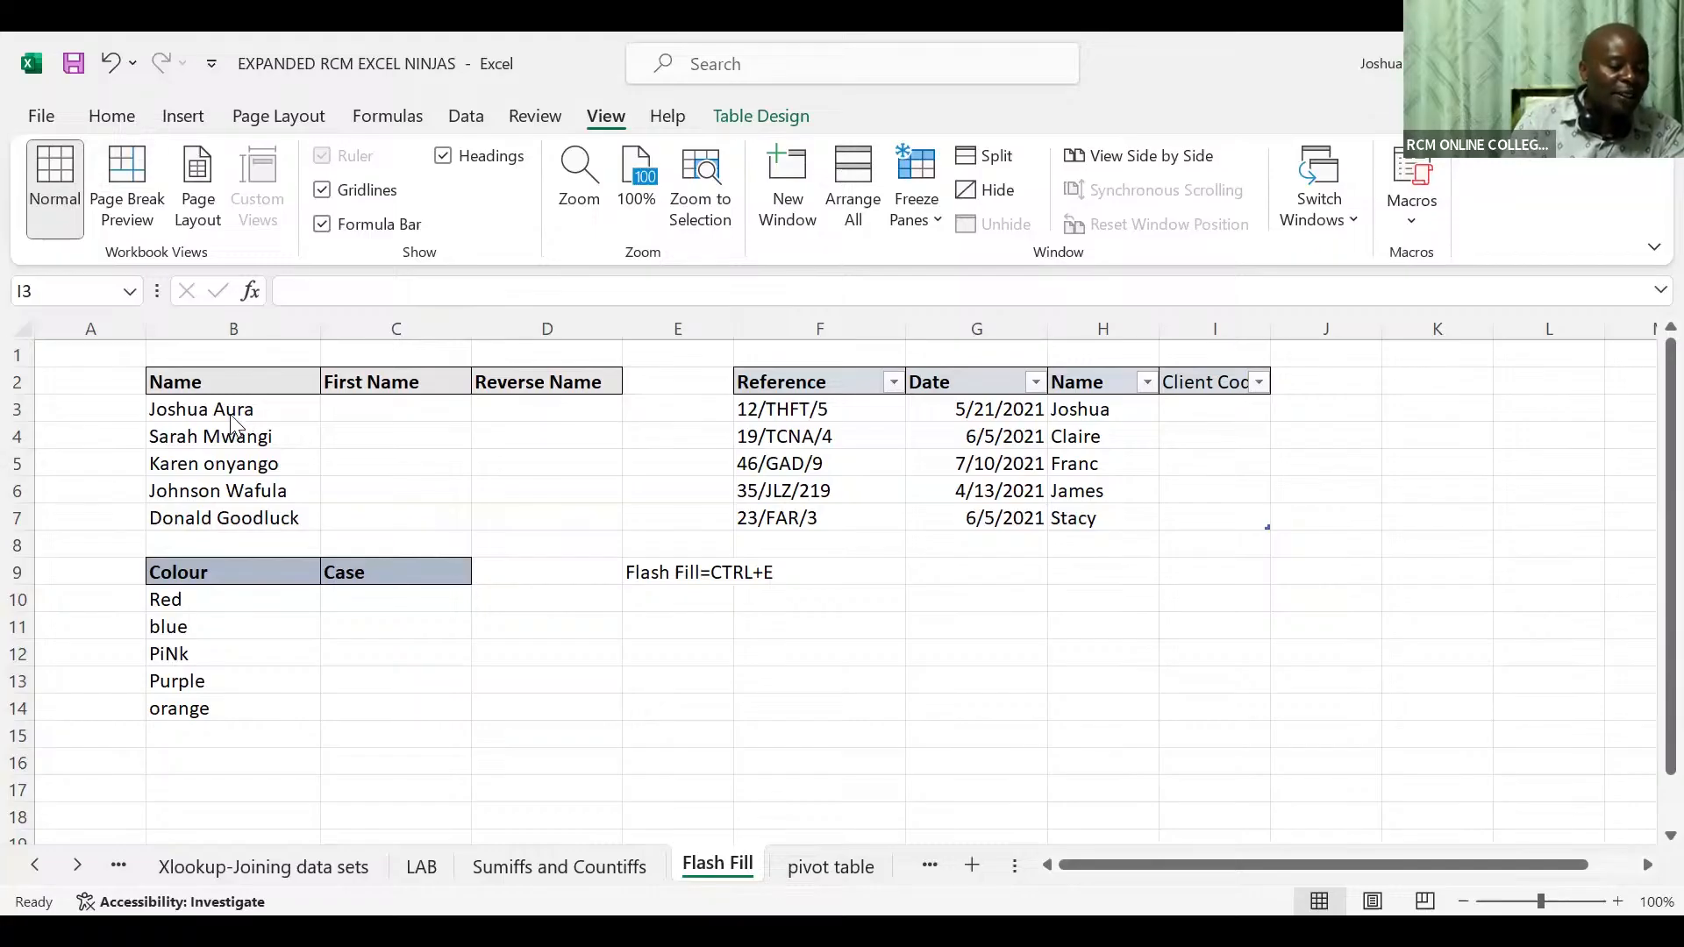
# Enter the first name from B3 in C3 as the example and Flash Fill the rest of the First Name column
pyautogui.click(351, 405)
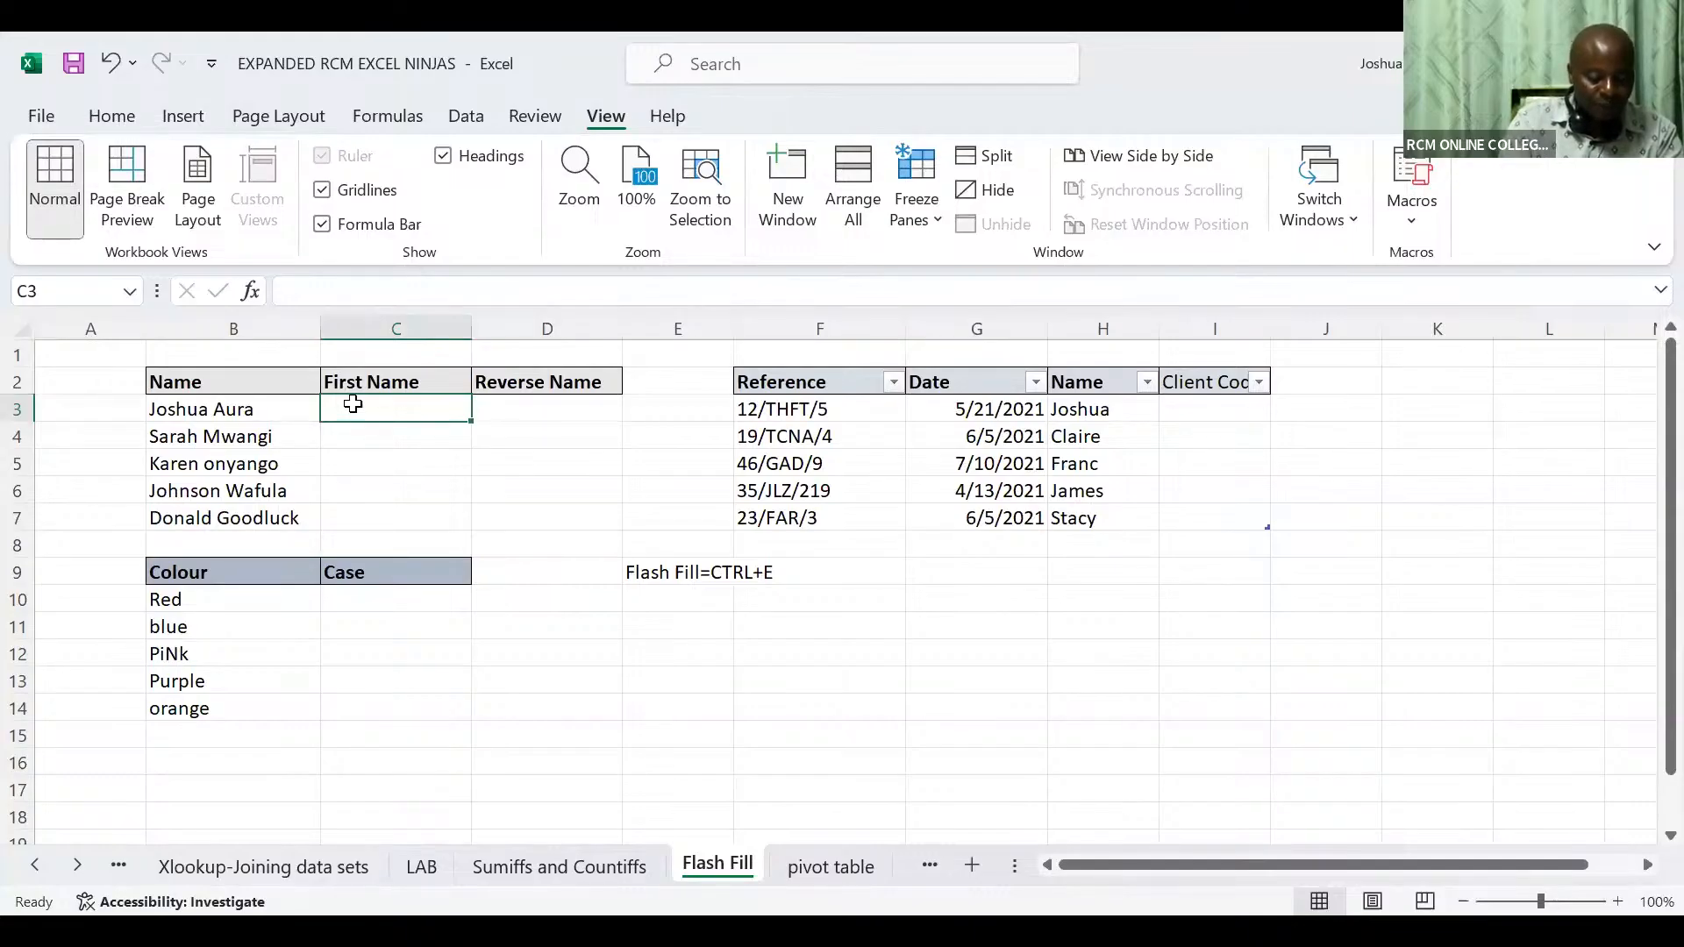
pyautogui.write('Joshua')
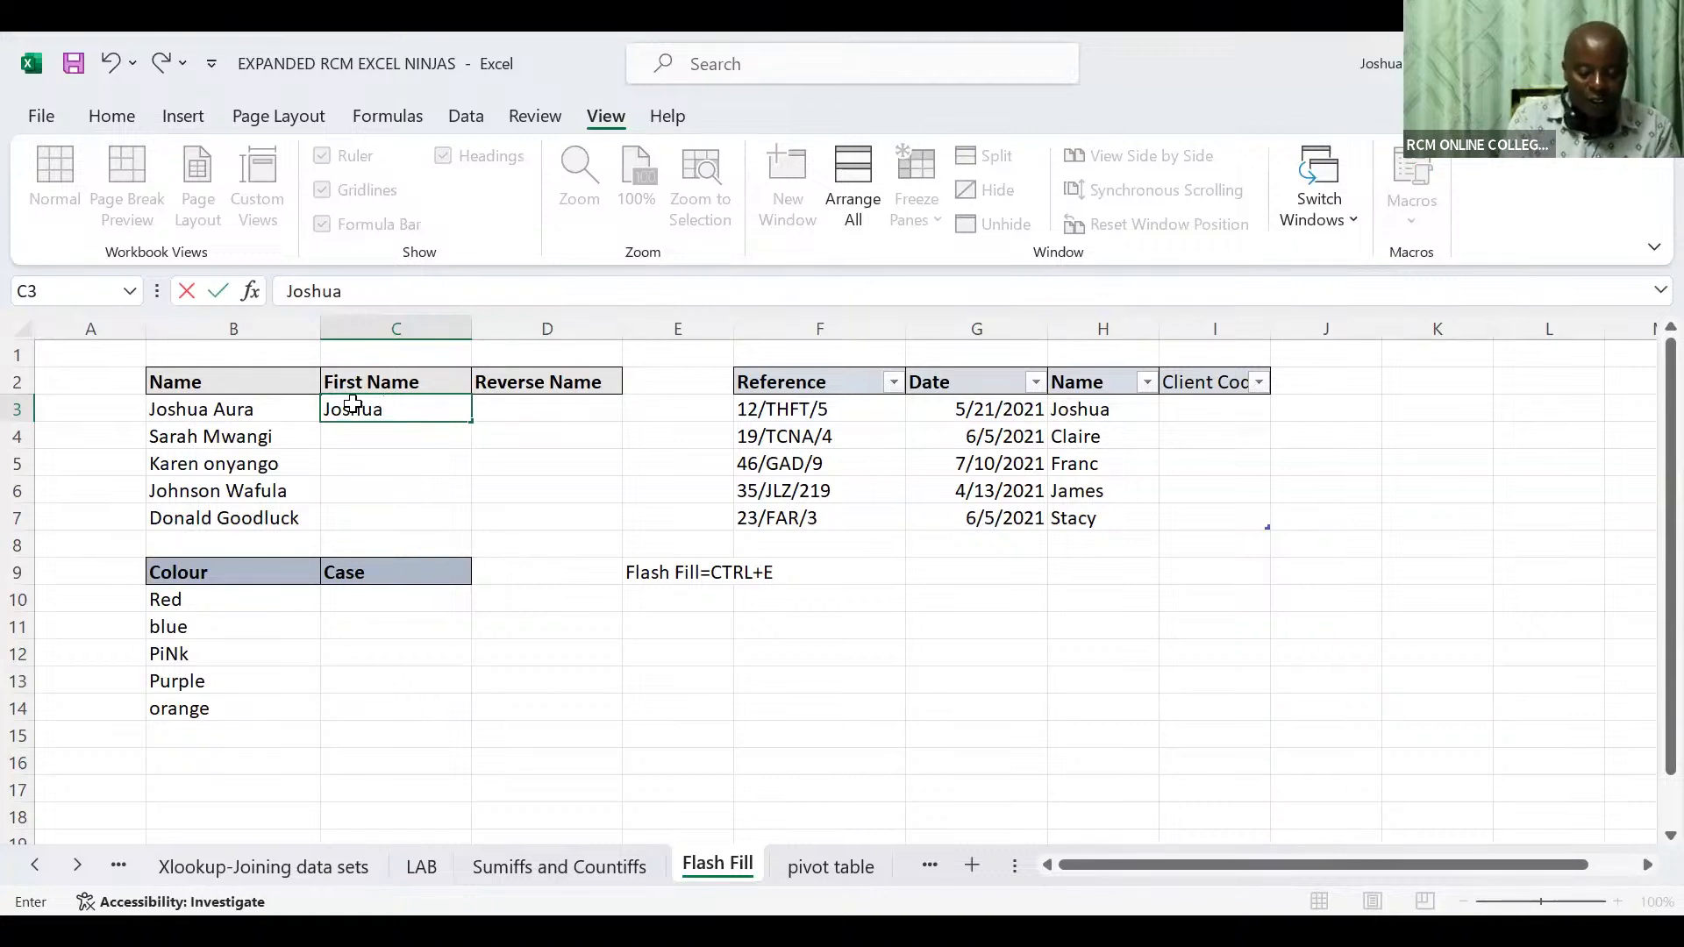
pyautogui.hotkey('ctrl', 'Return')
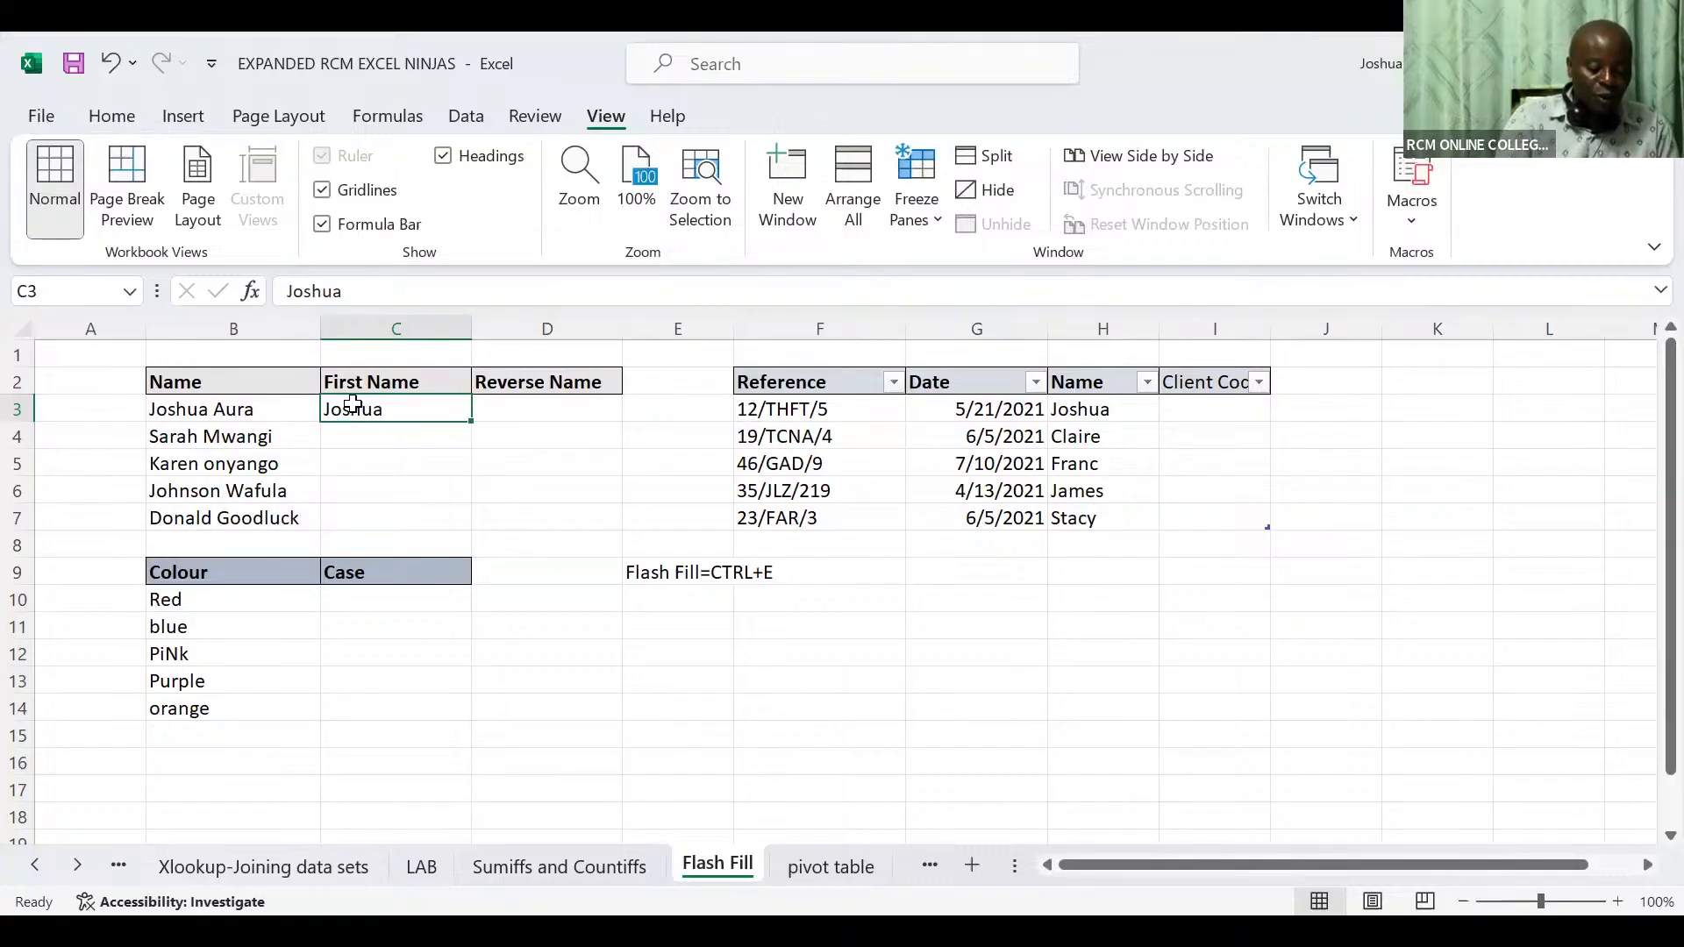
pyautogui.hotkey('ctrl', 'e')
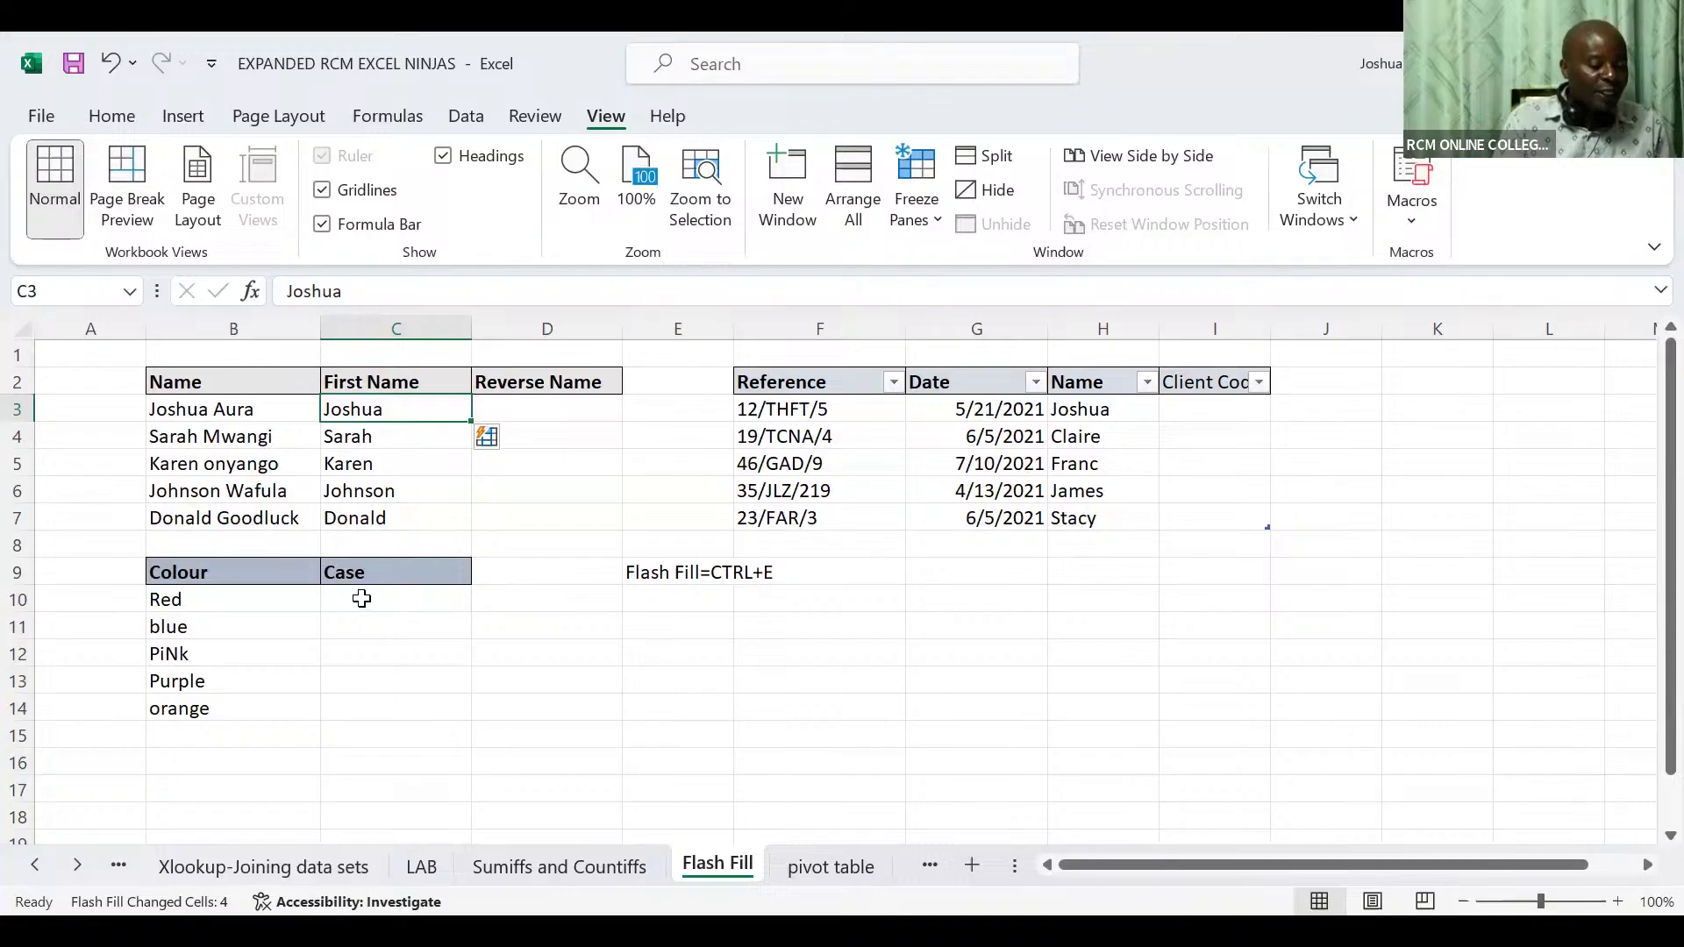
# Enter Blue in C11 as the example and Flash Fill the Case column with capitalized colour names
pyautogui.click(361, 599)
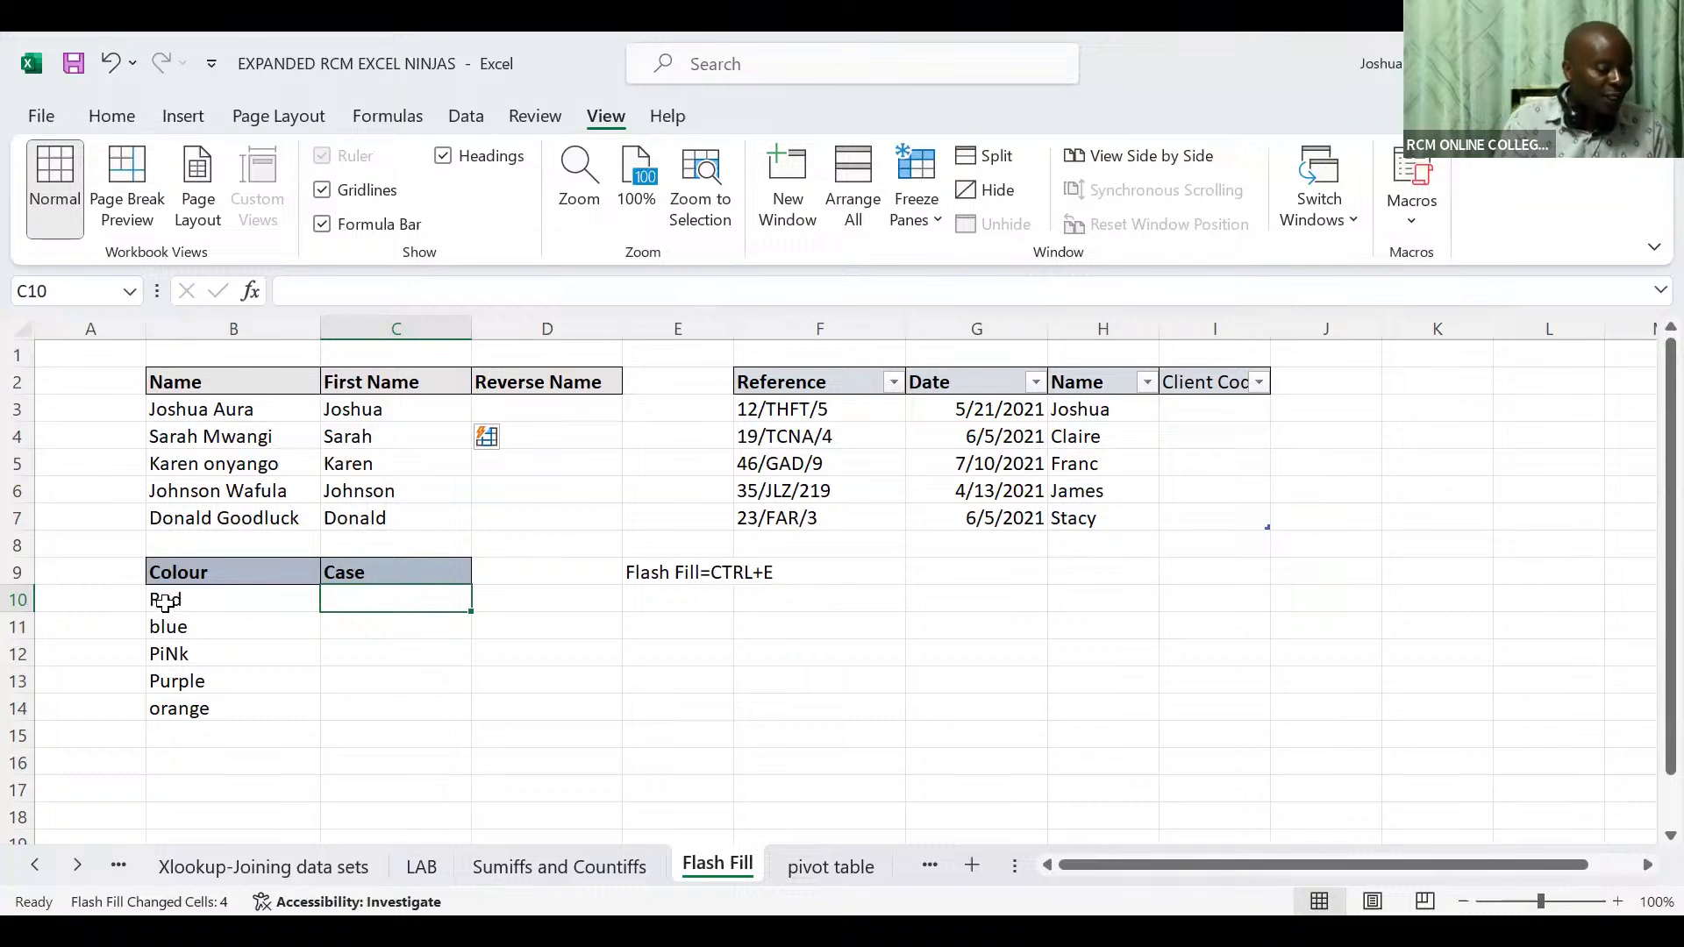
pyautogui.click(349, 632)
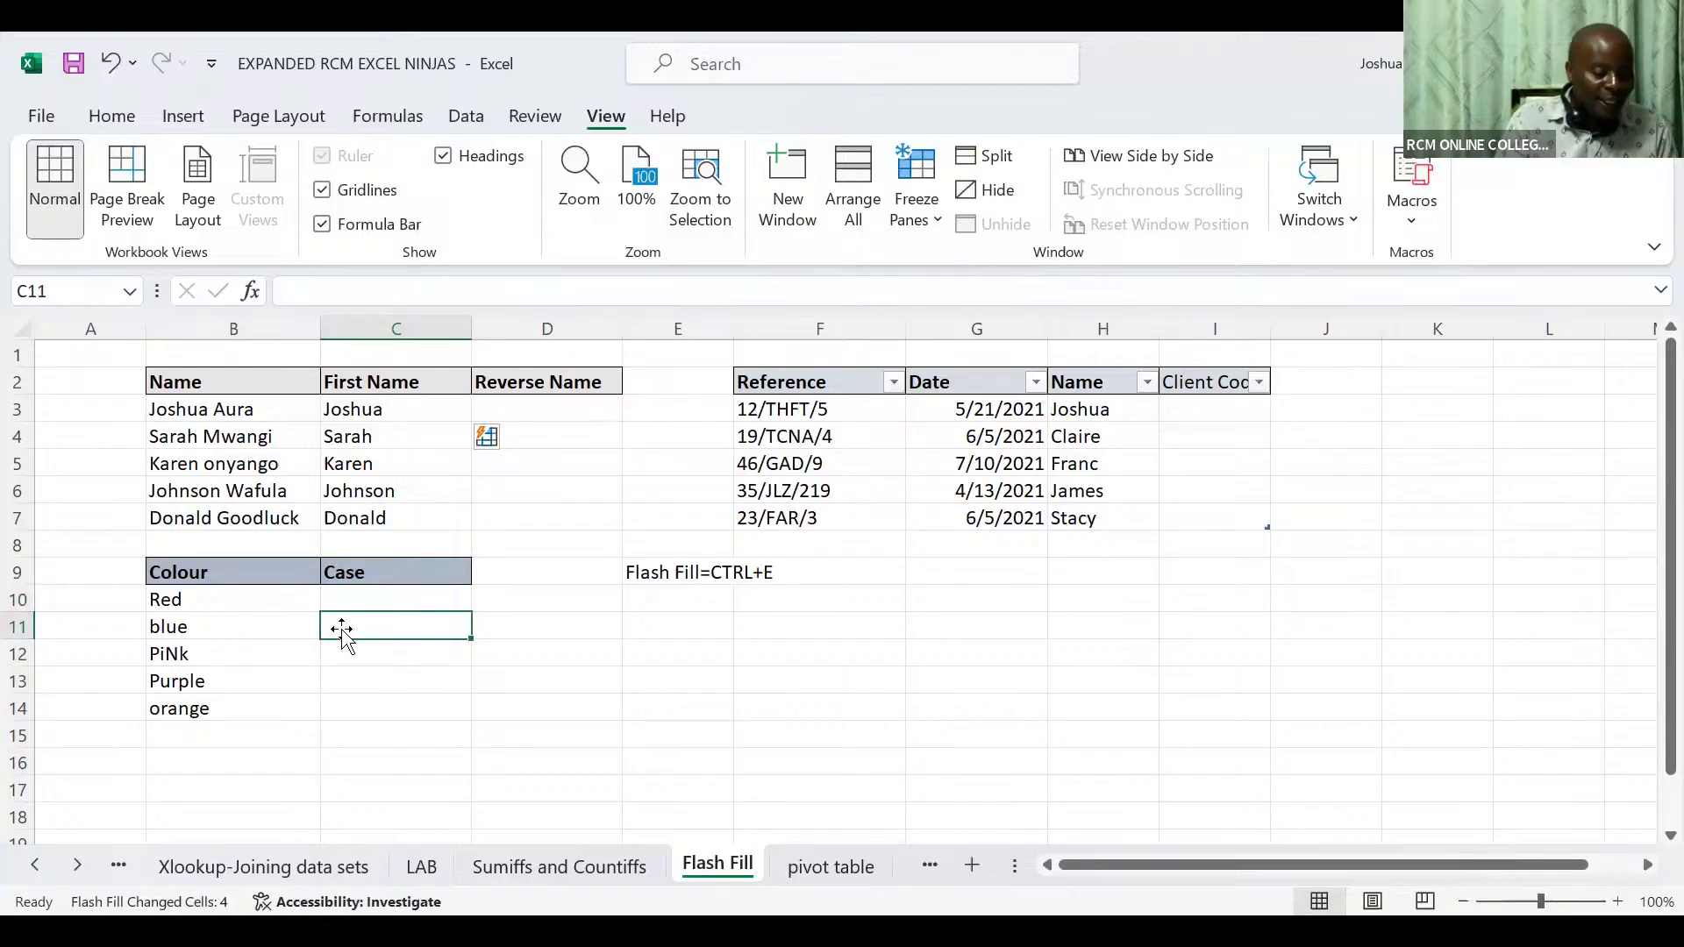
pyautogui.write('Blue')
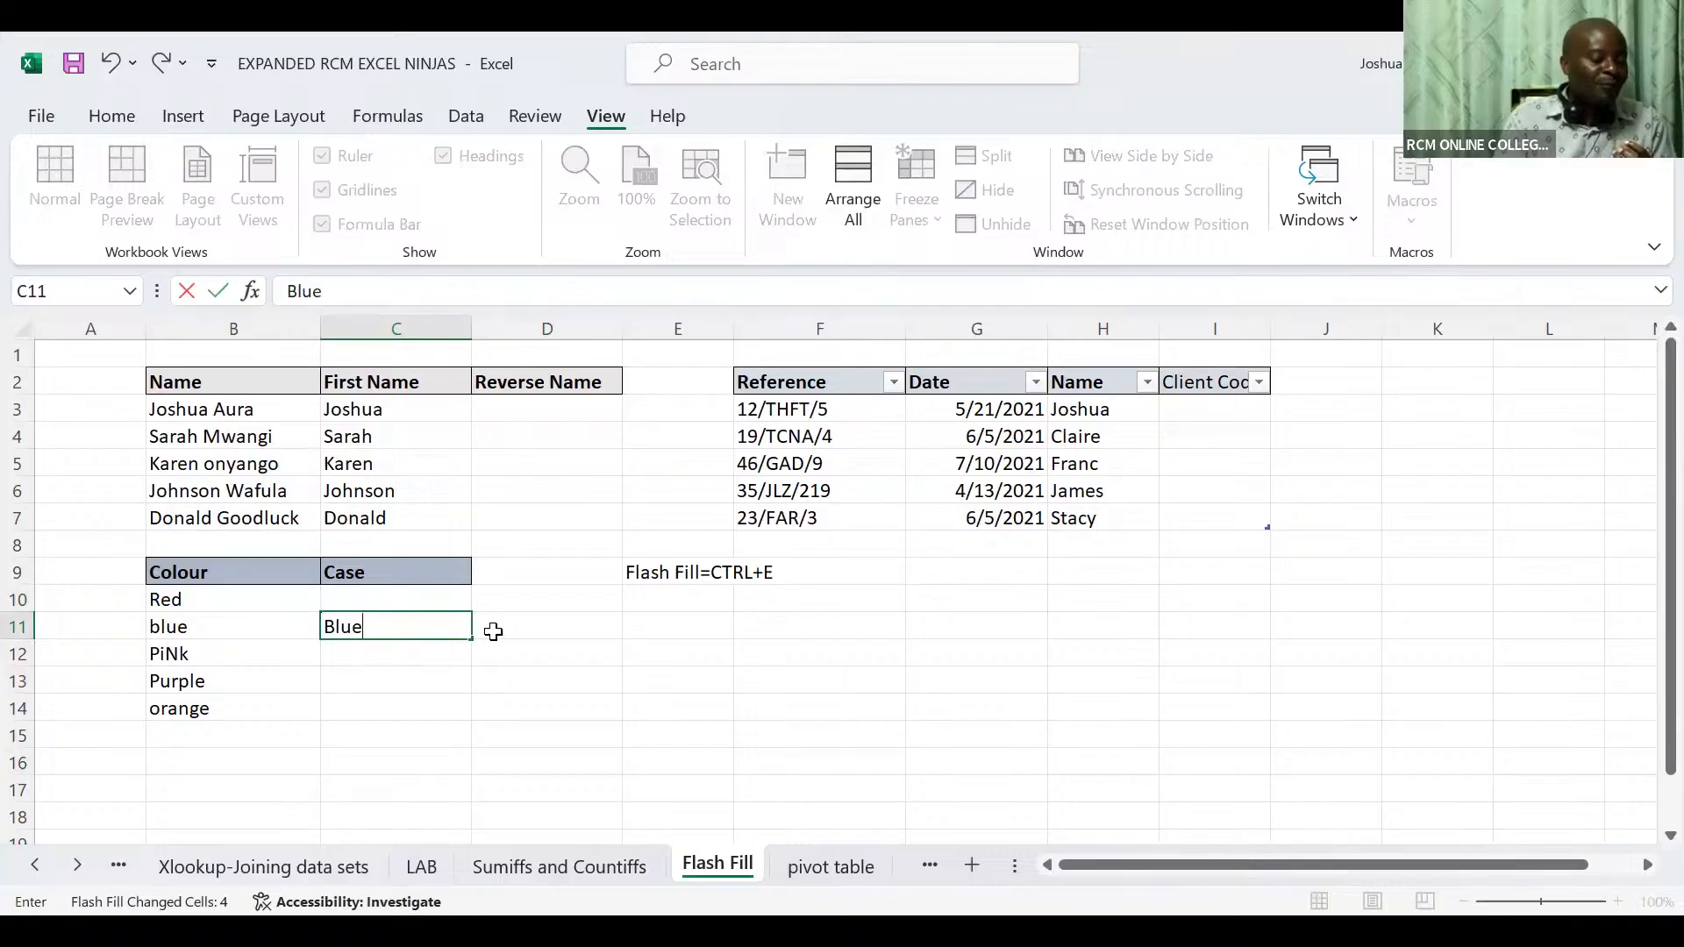
pyautogui.hotkey('ctrl', 'Return')
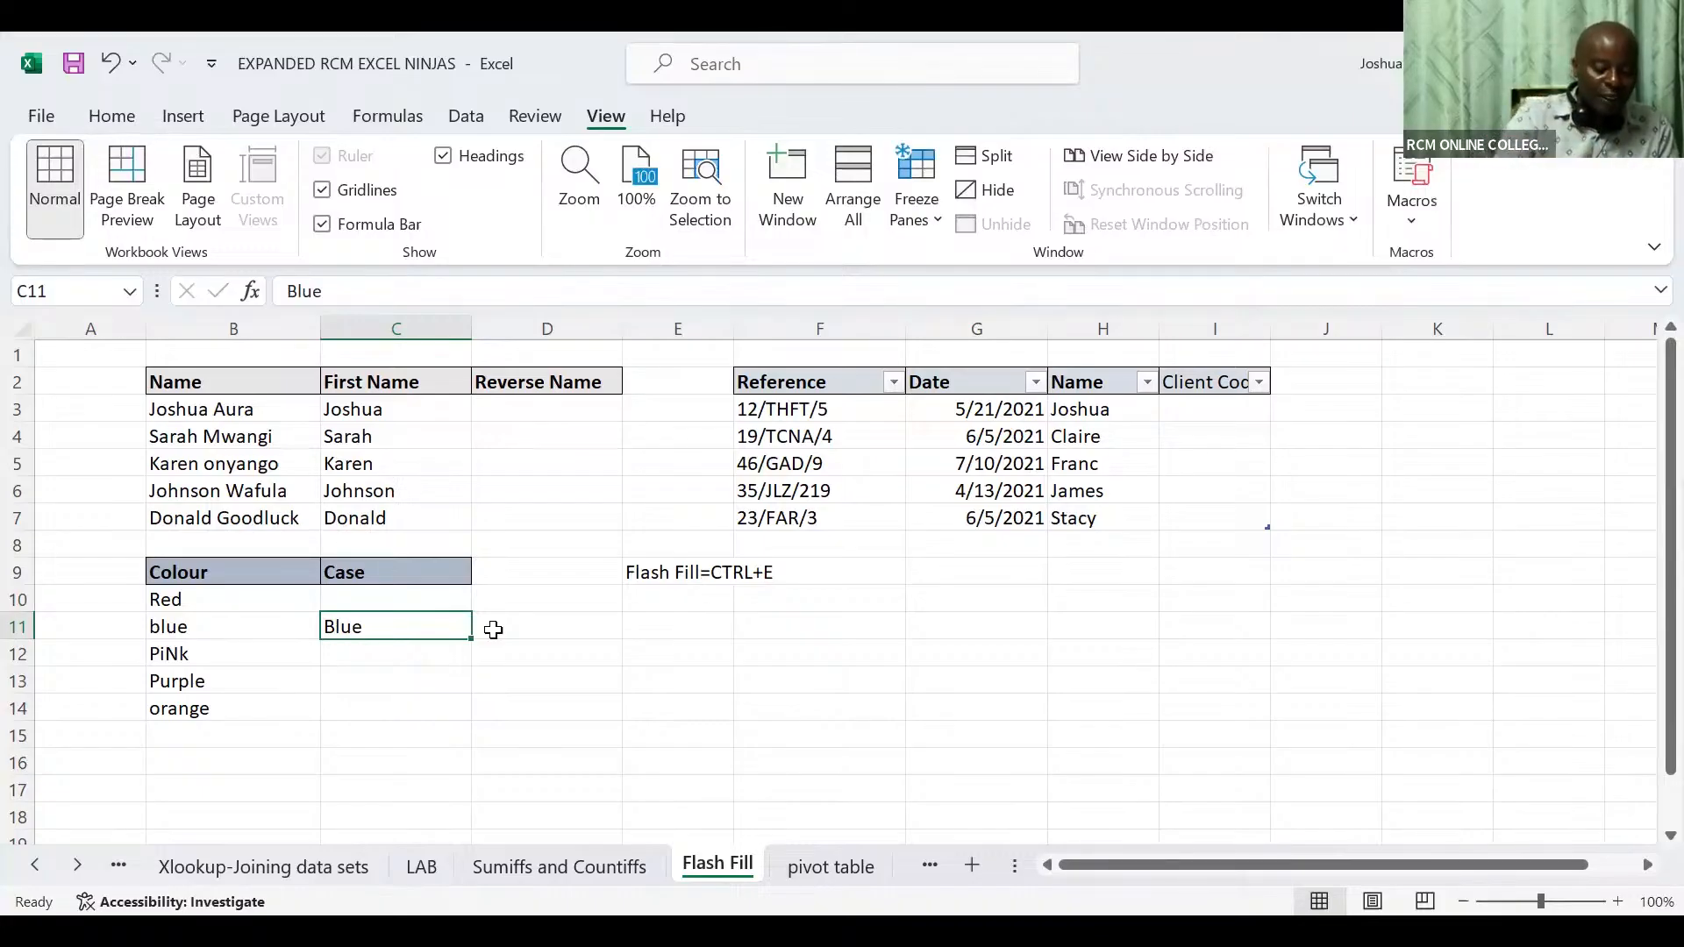
pyautogui.hotkey('ctrl', 'e')
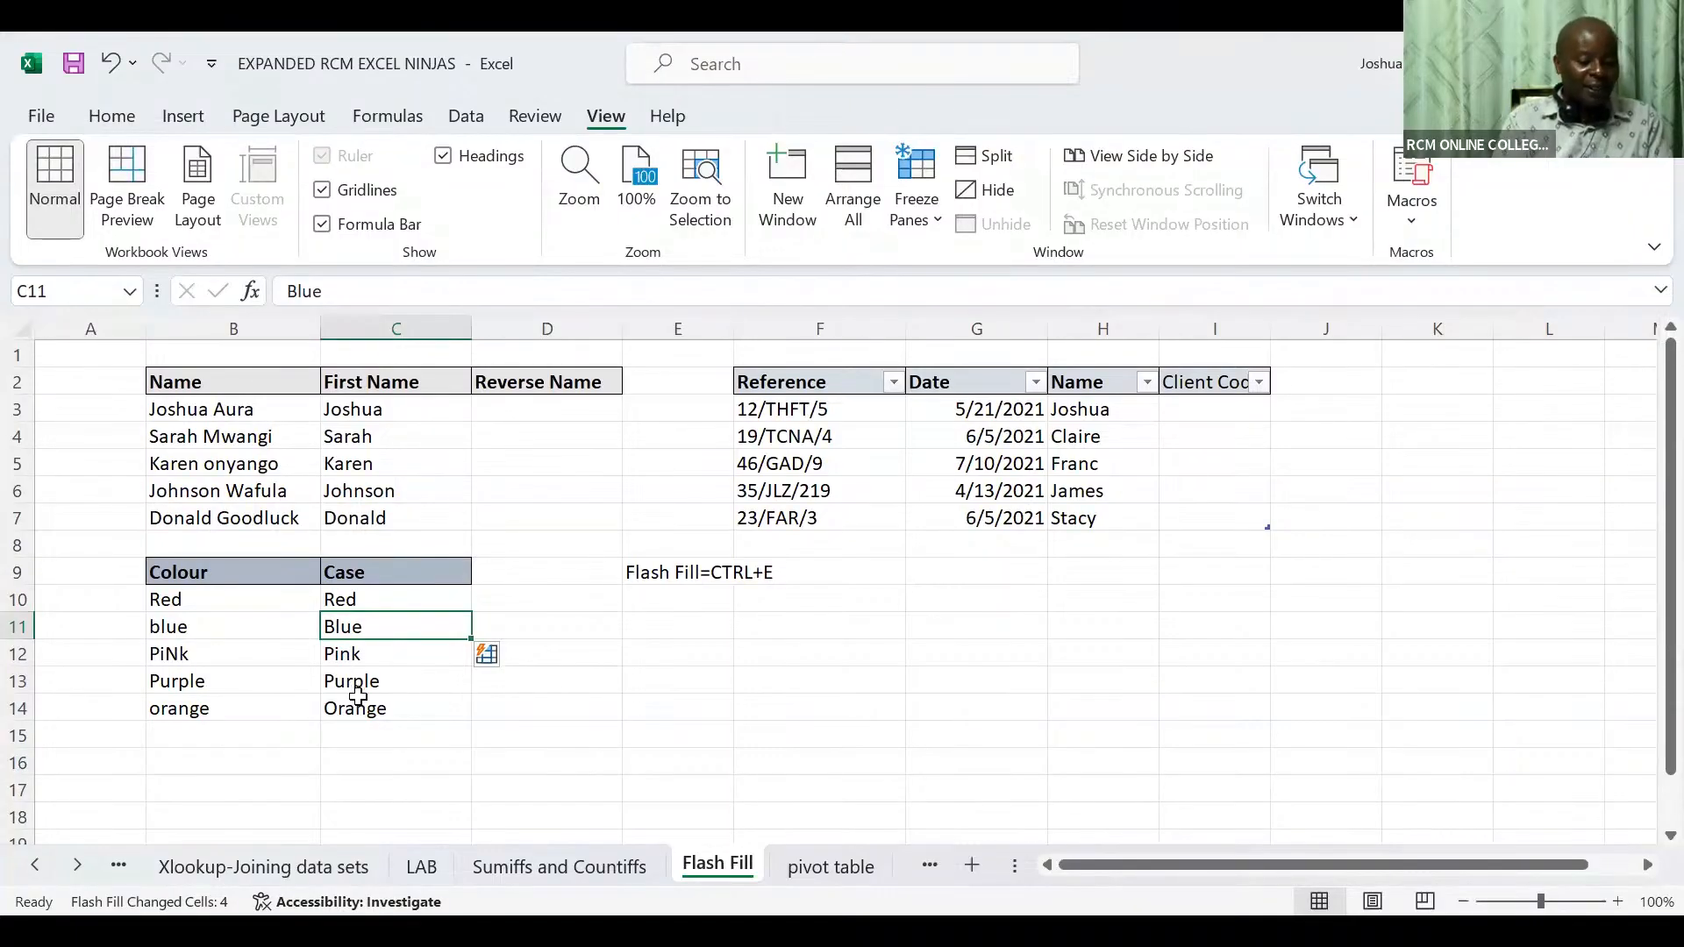
# Undo the Flash Fill of the Case column and the Blue entry in C11, and select C12
pyautogui.hotkey('ctrl', 'z')
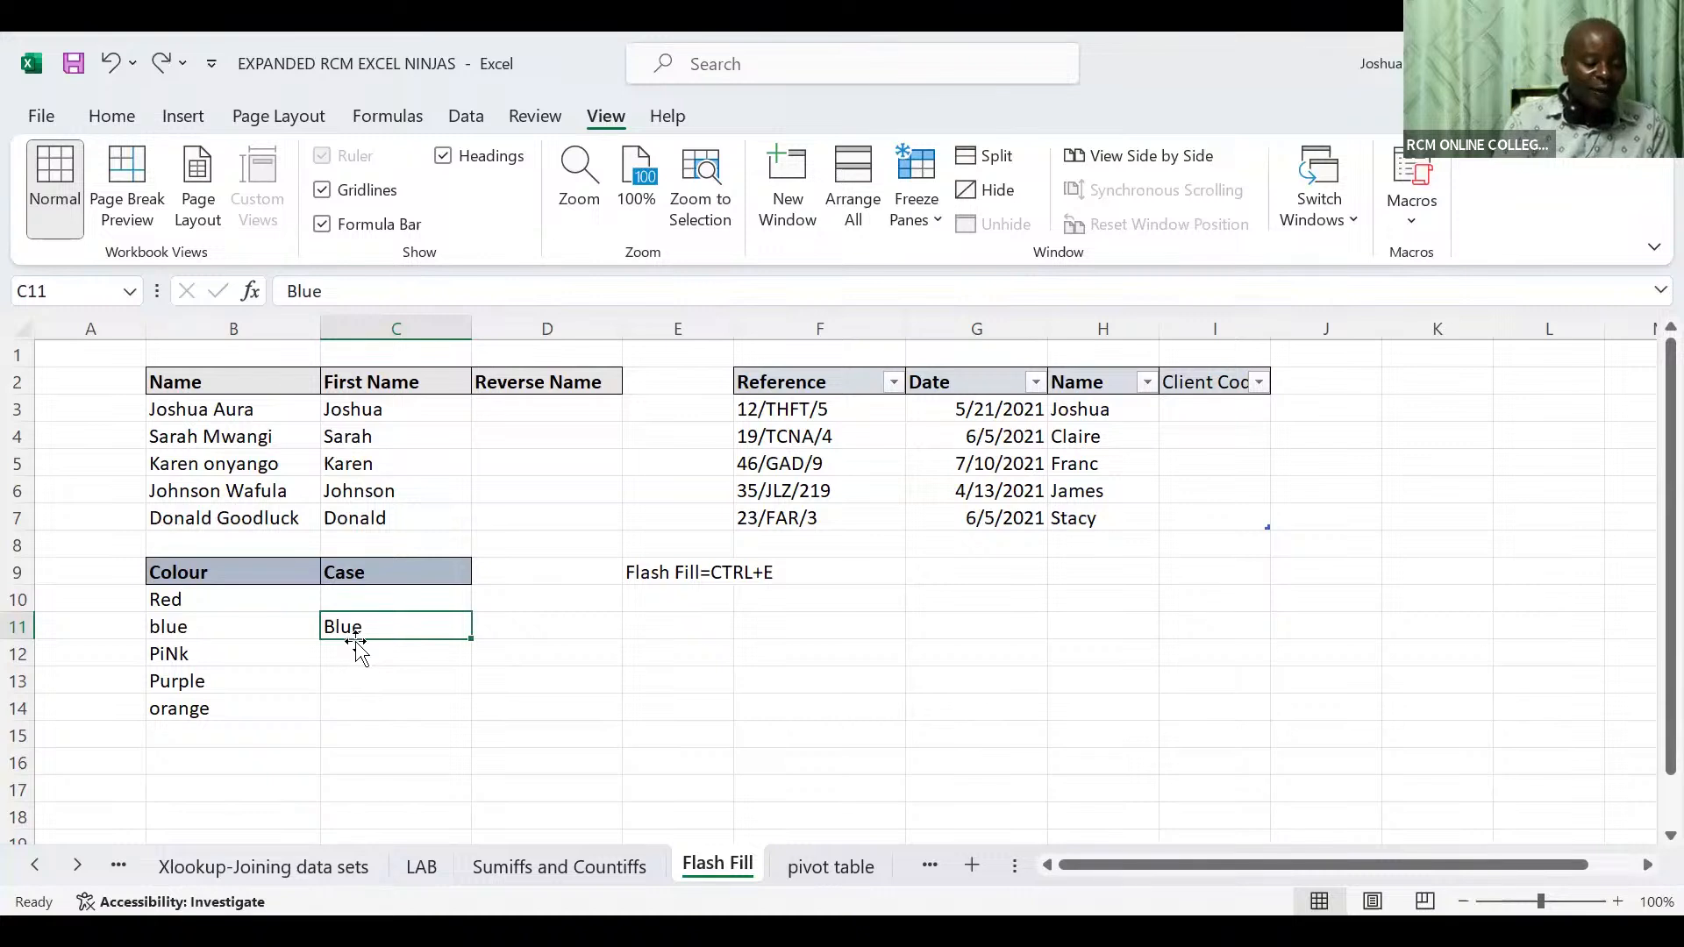
pyautogui.hotkey('ctrl', 'z')
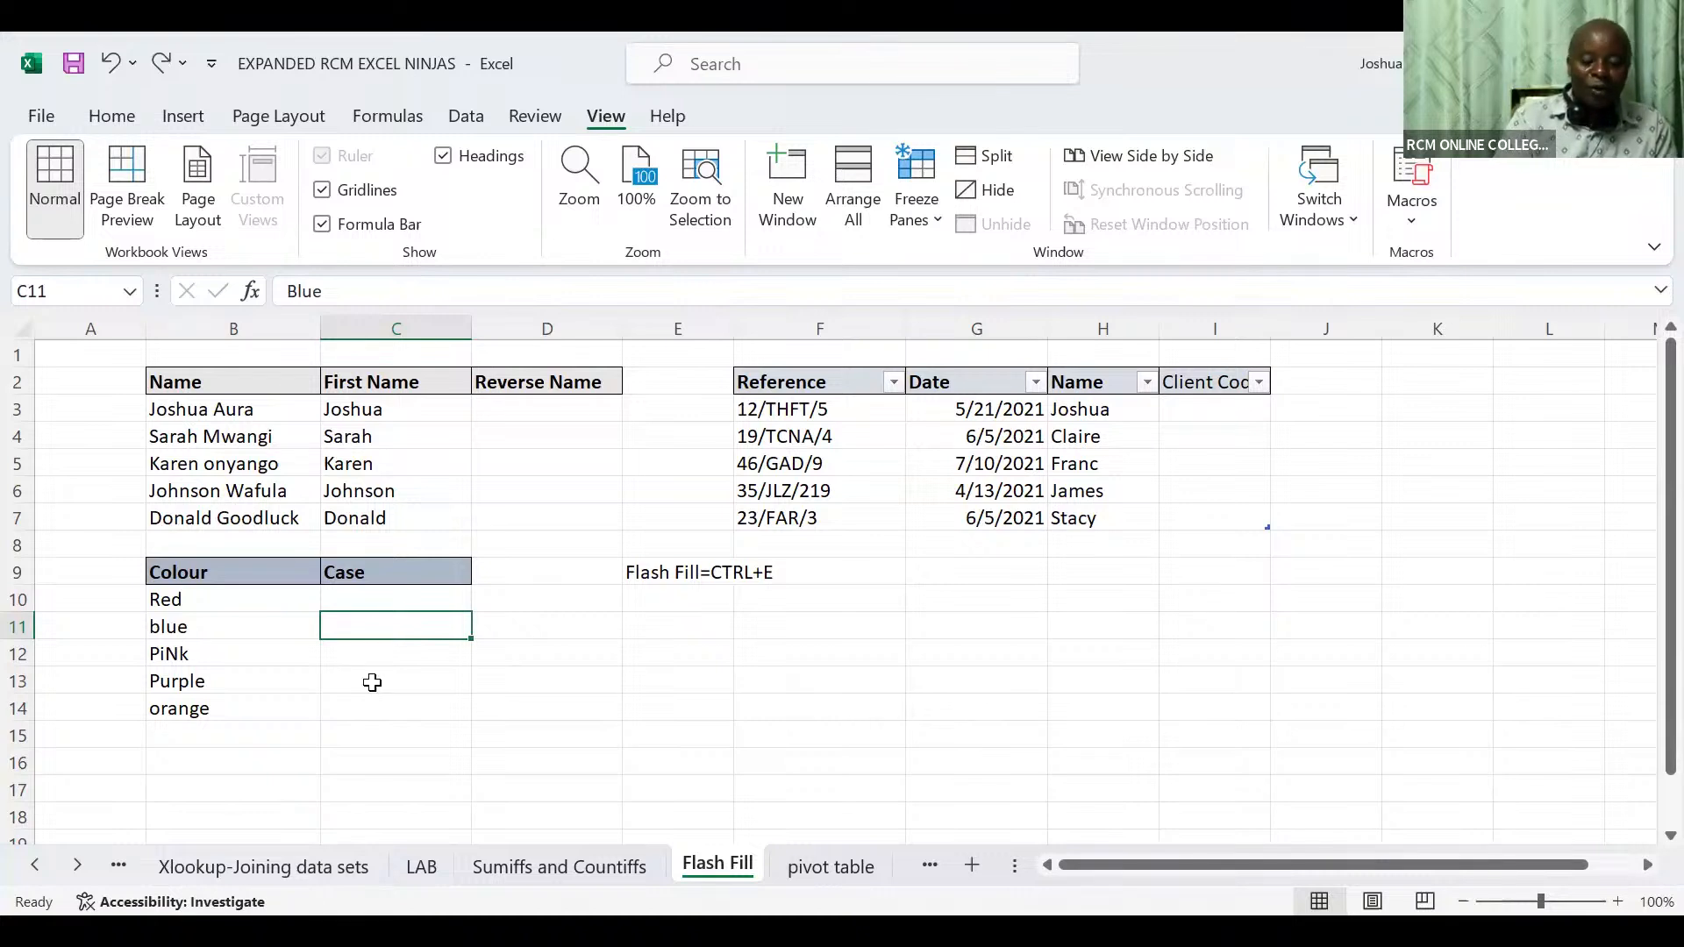
pyautogui.press('Delete')
pyautogui.click(358, 658)
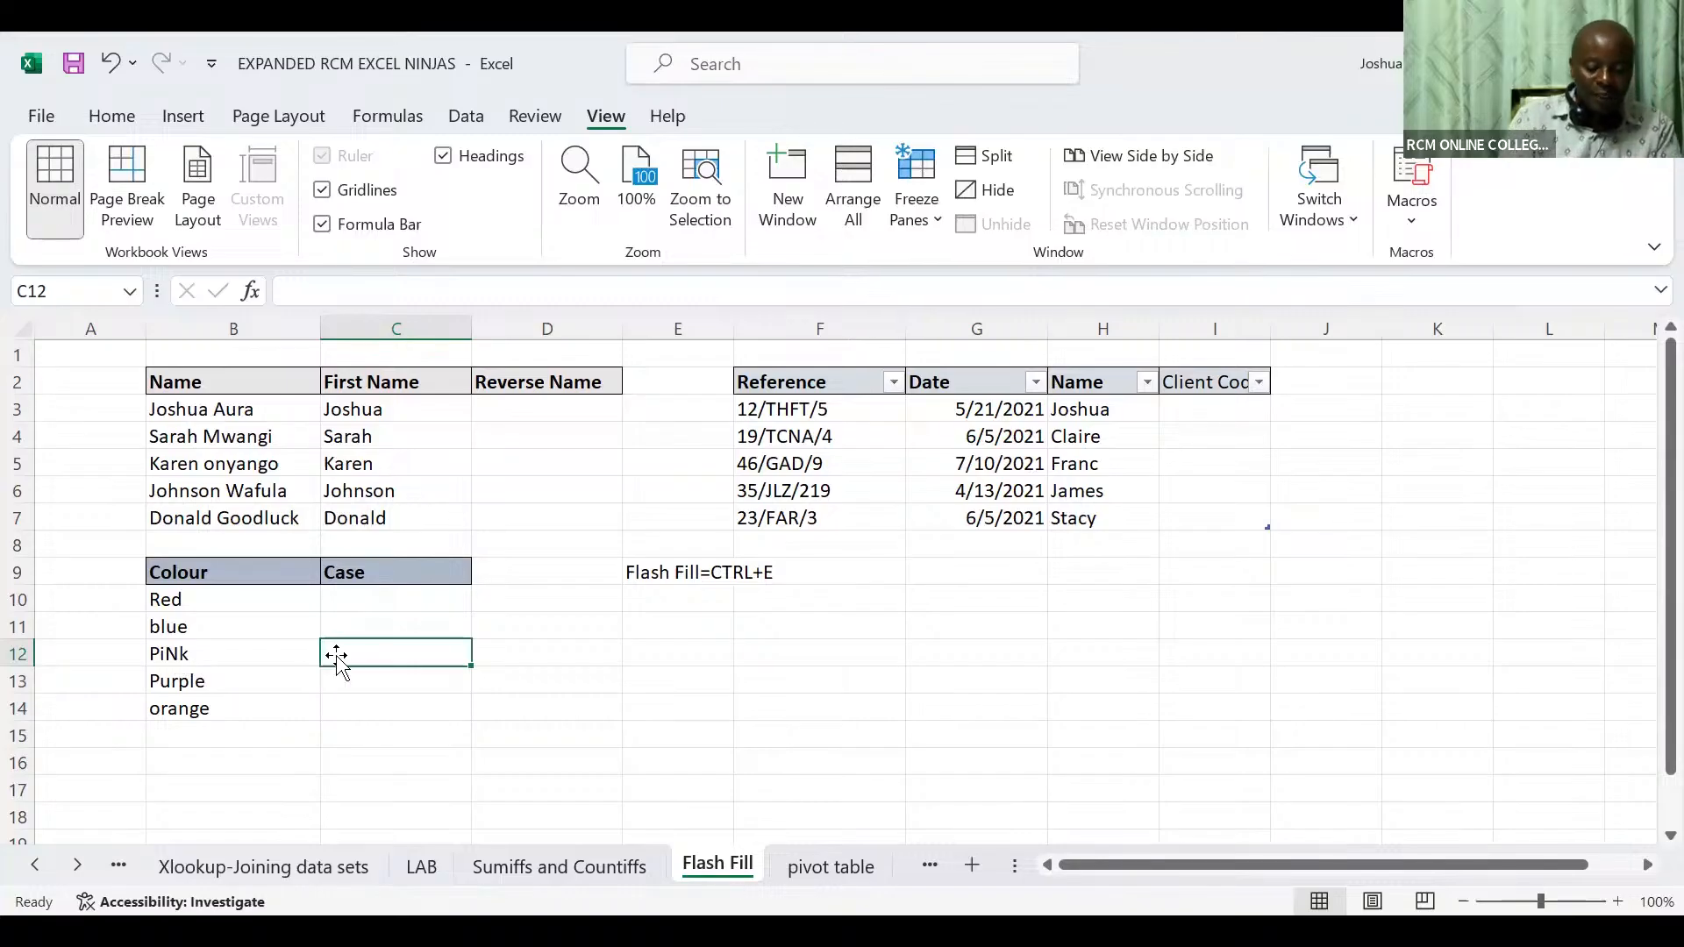
# Try to Flash Fill the Case column in lowercase from the example pink in C12, and undo the fill
pyautogui.write('pink')
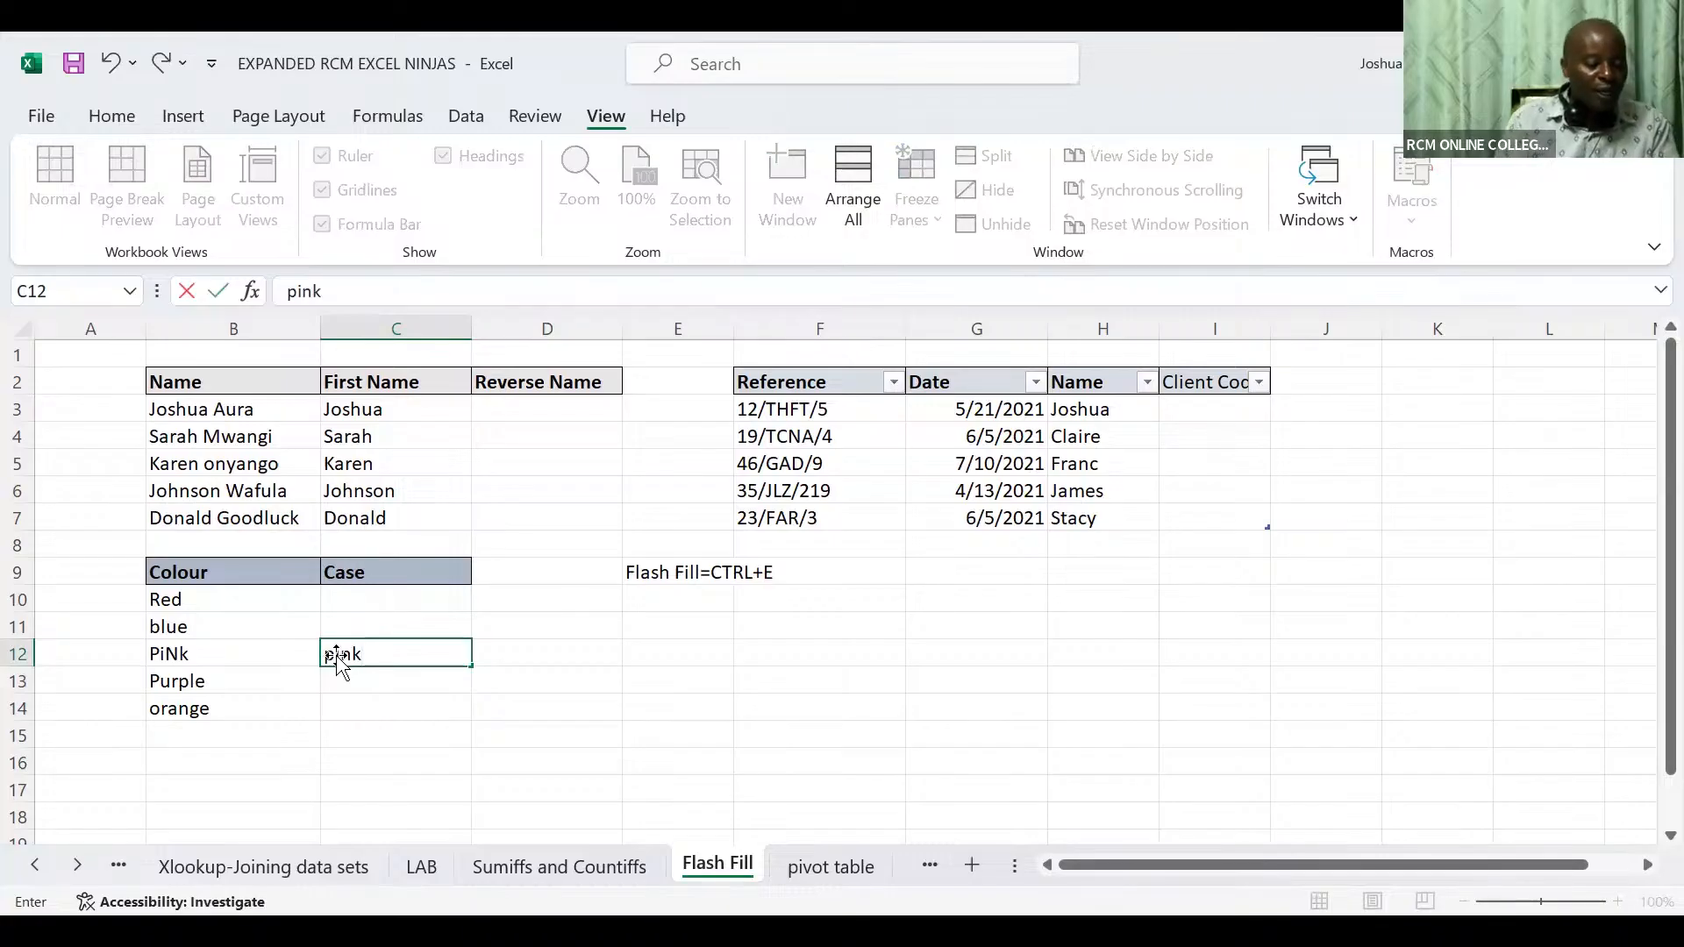
pyautogui.hotkey('ctrl', 'Return')
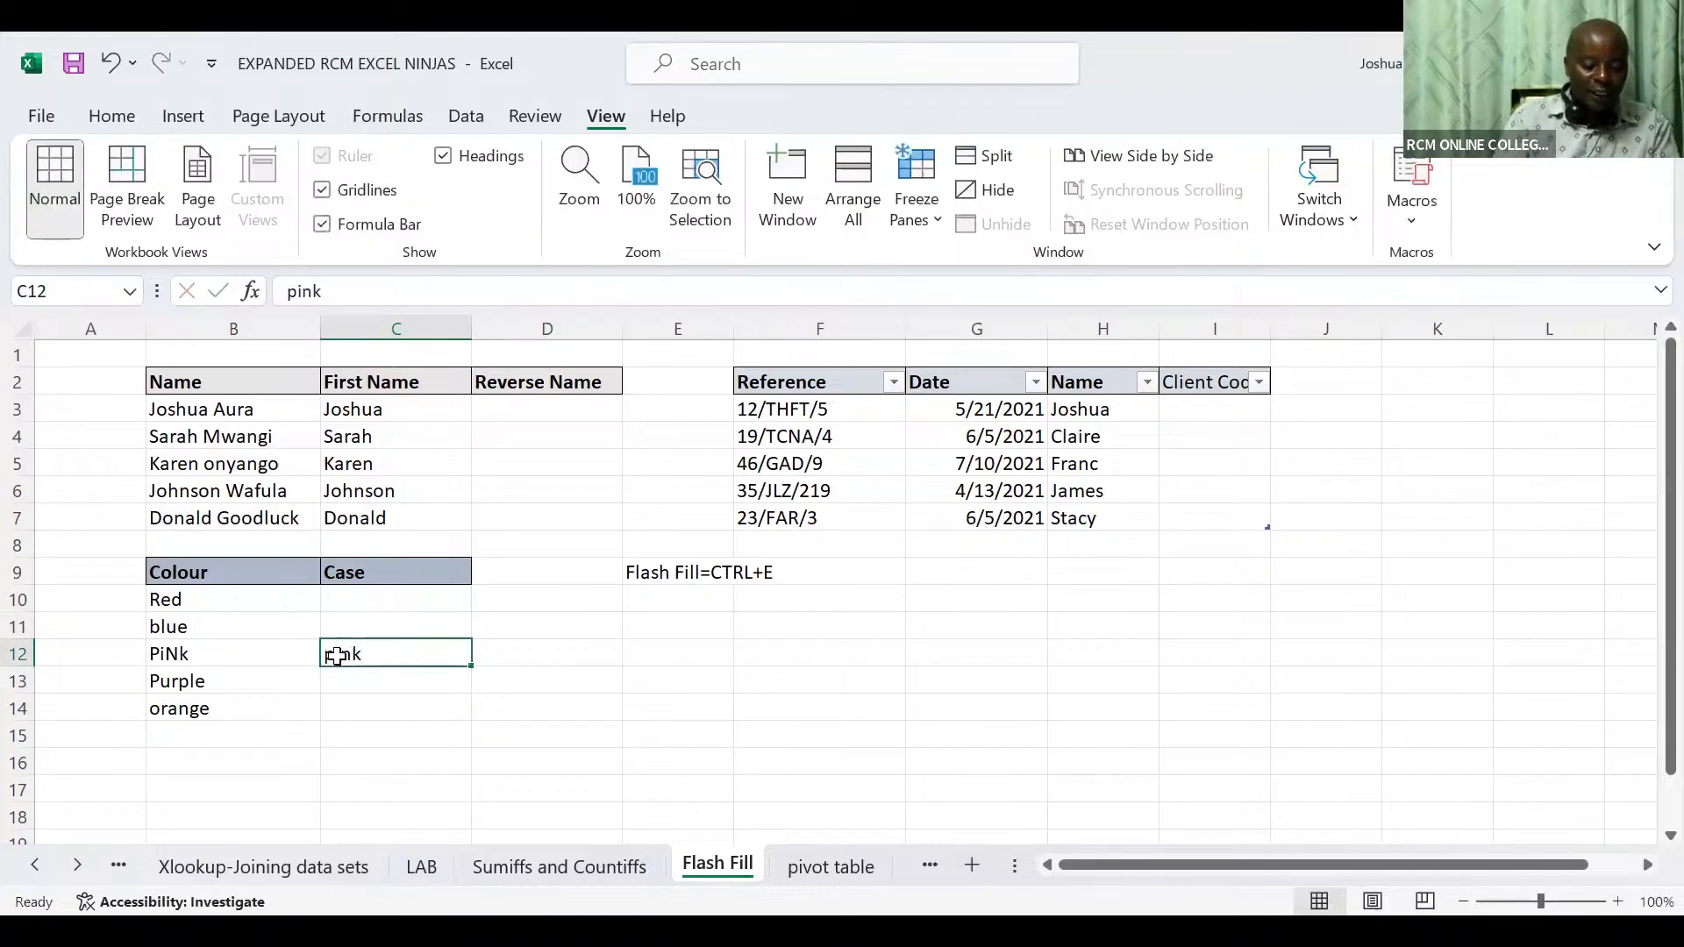
pyautogui.hotkey('ctrl', 'e')
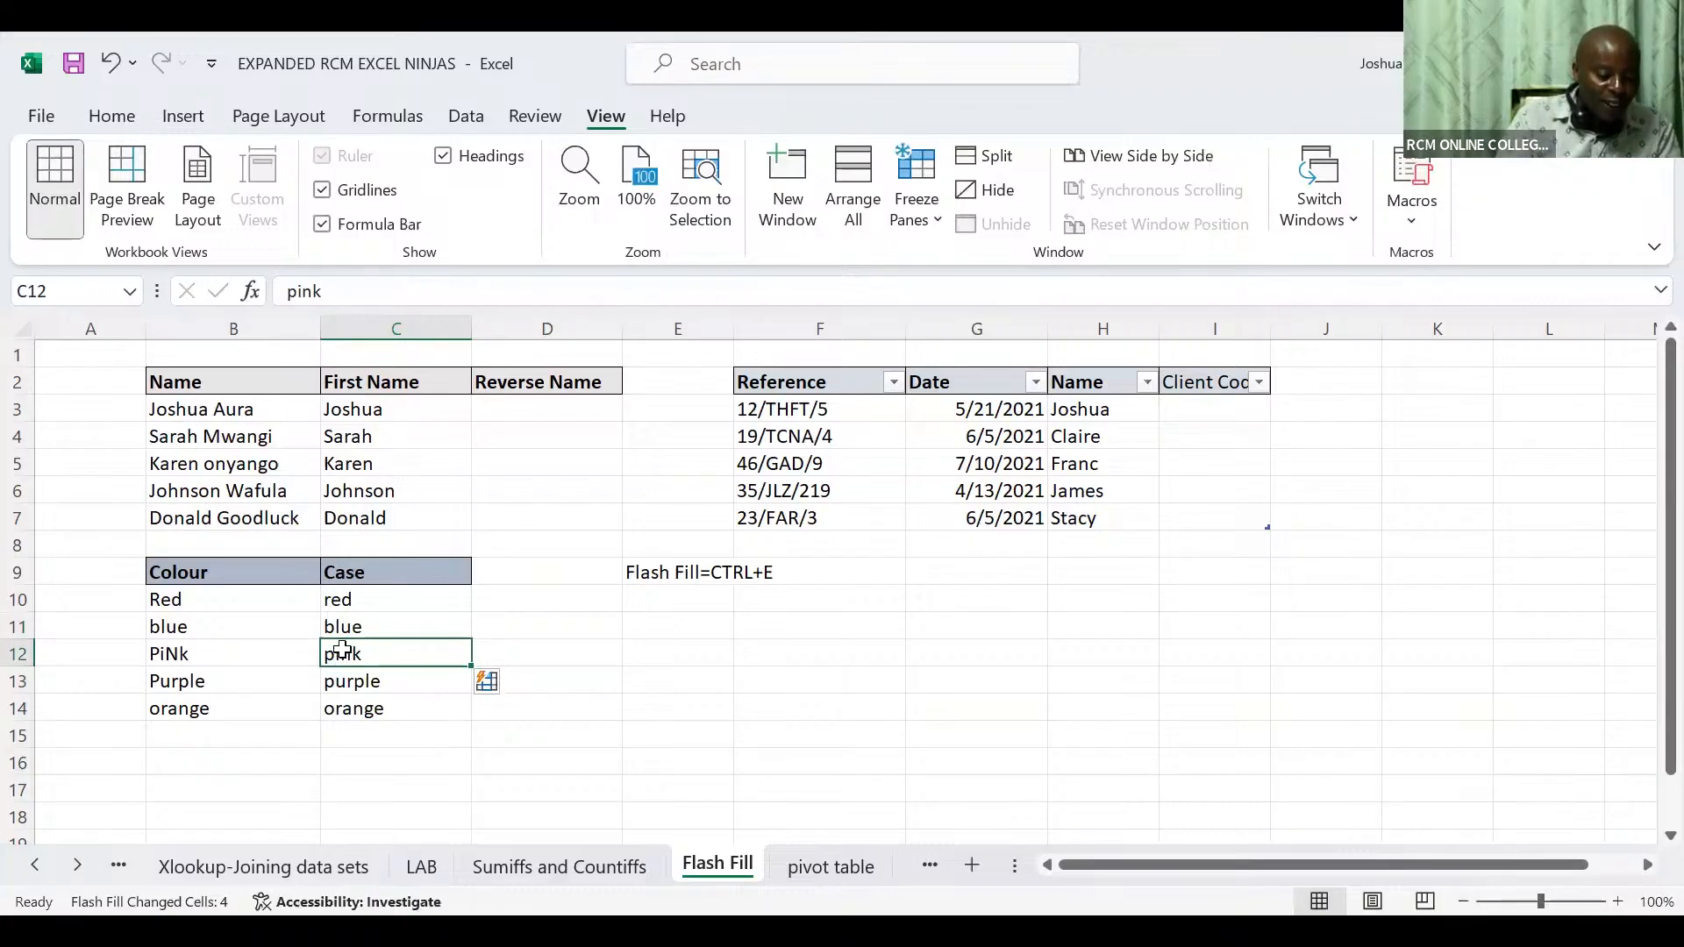
pyautogui.hotkey('ctrl', 'z')
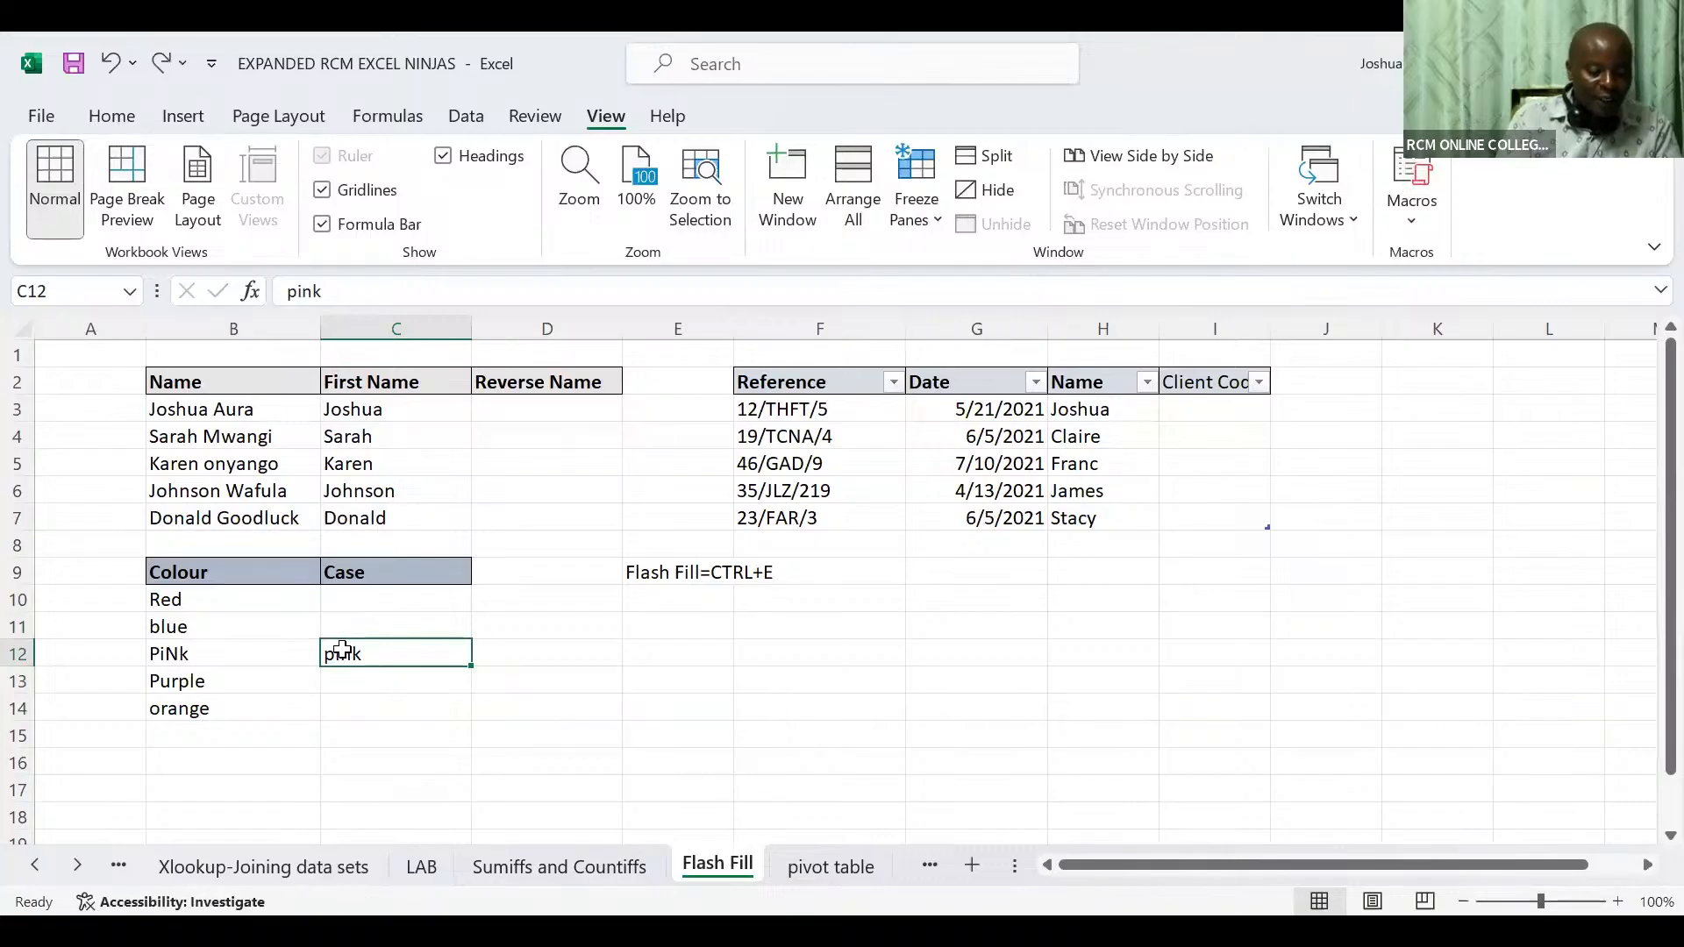
# Change the example in C12 to Pink and Flash Fill the rest of the Case column from it
pyautogui.doubleClick(343, 650)
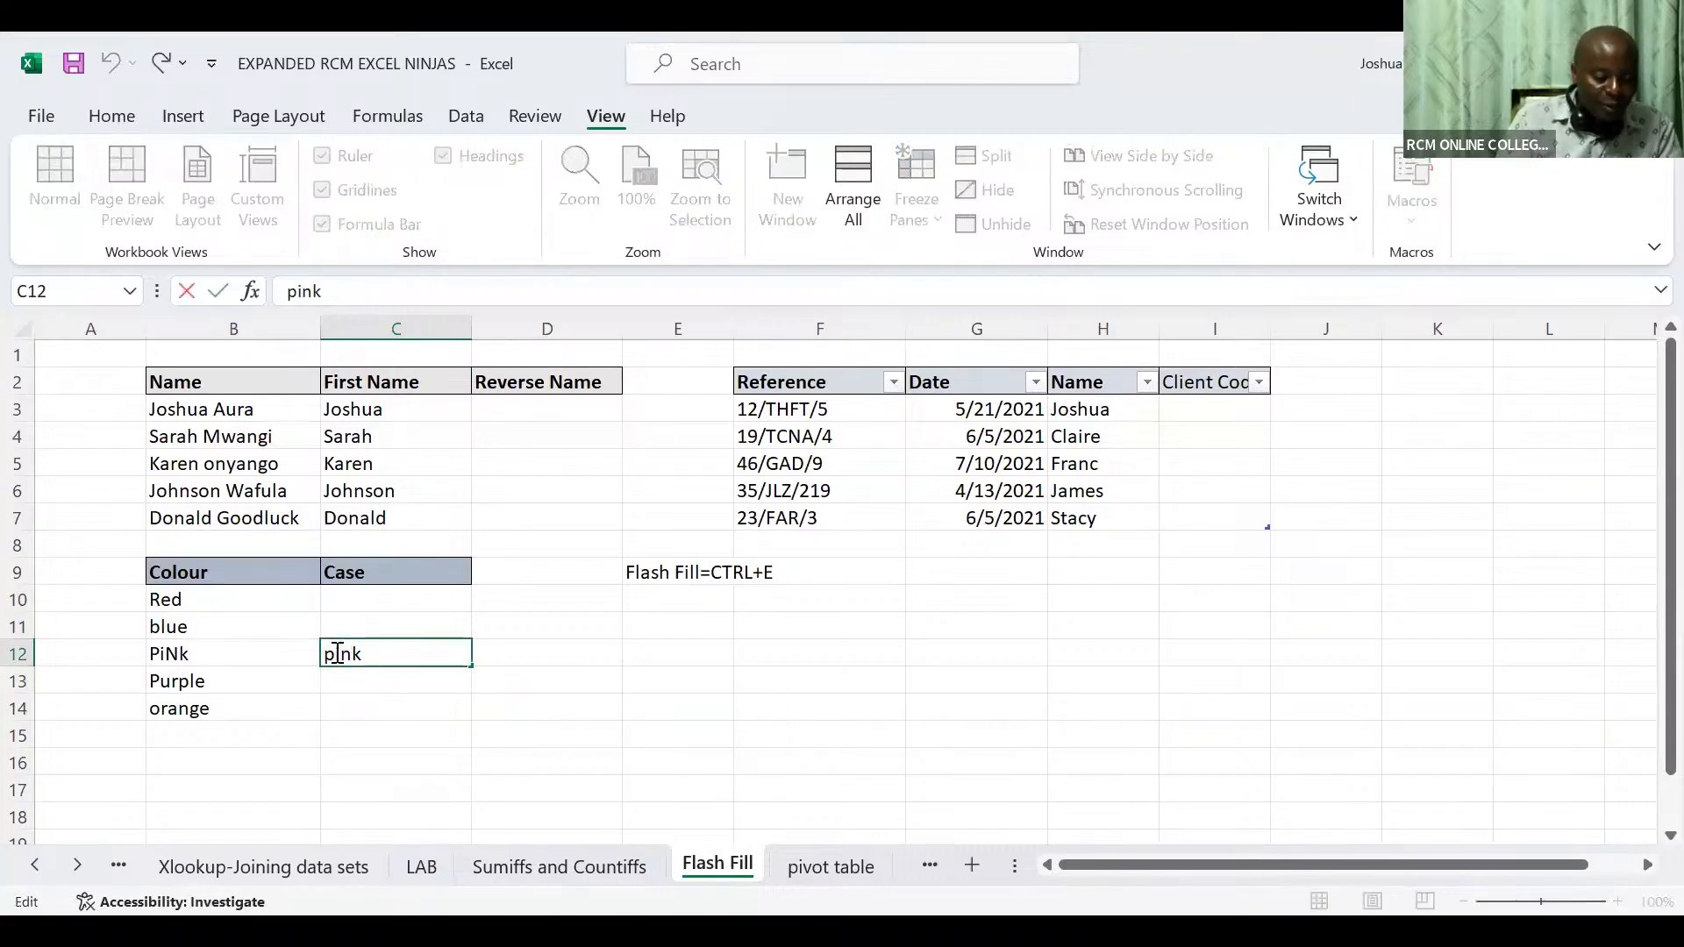
pyautogui.press('BackSpace')
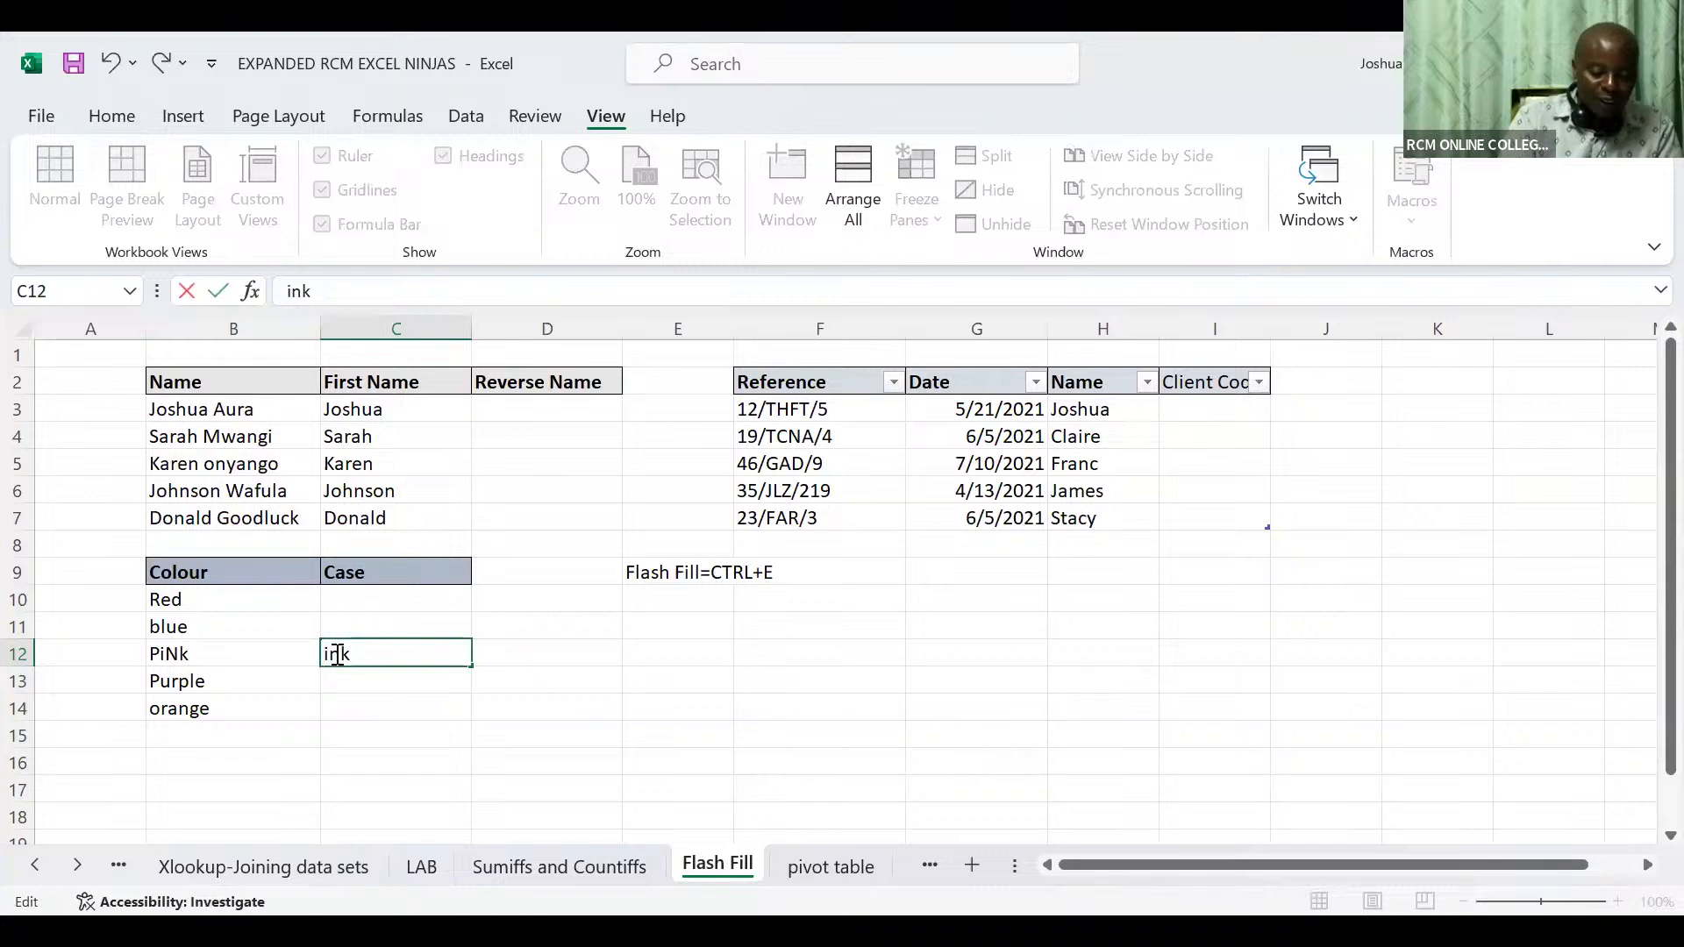
pyautogui.write('P')
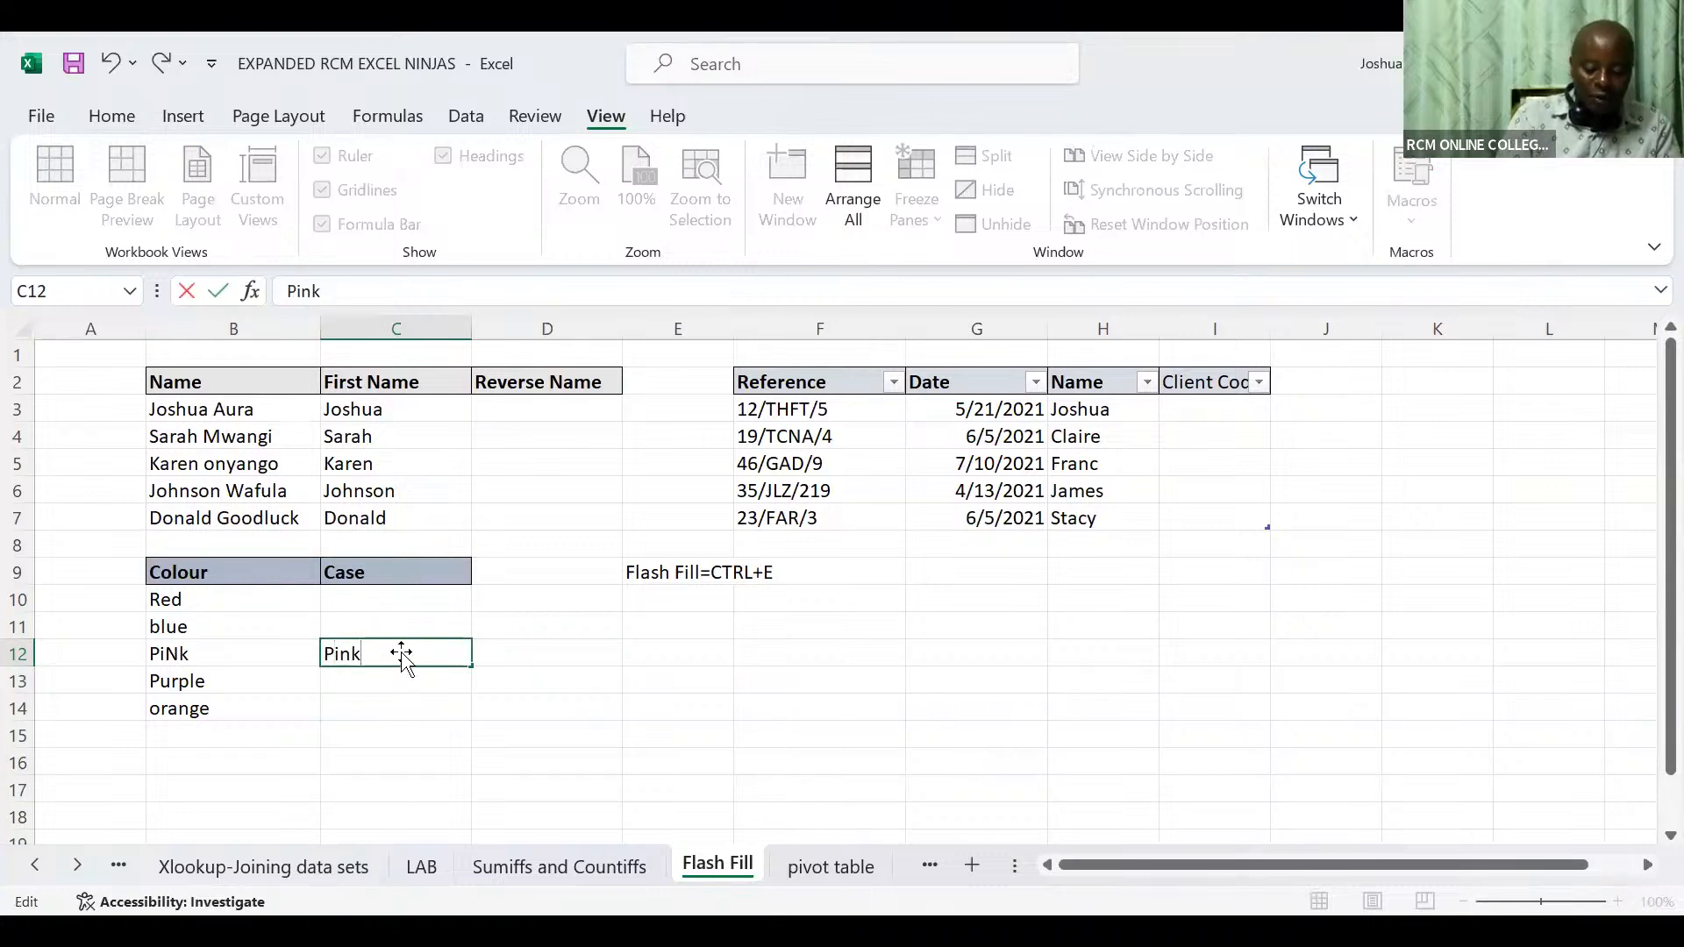
pyautogui.hotkey('ctrl', 'Return')
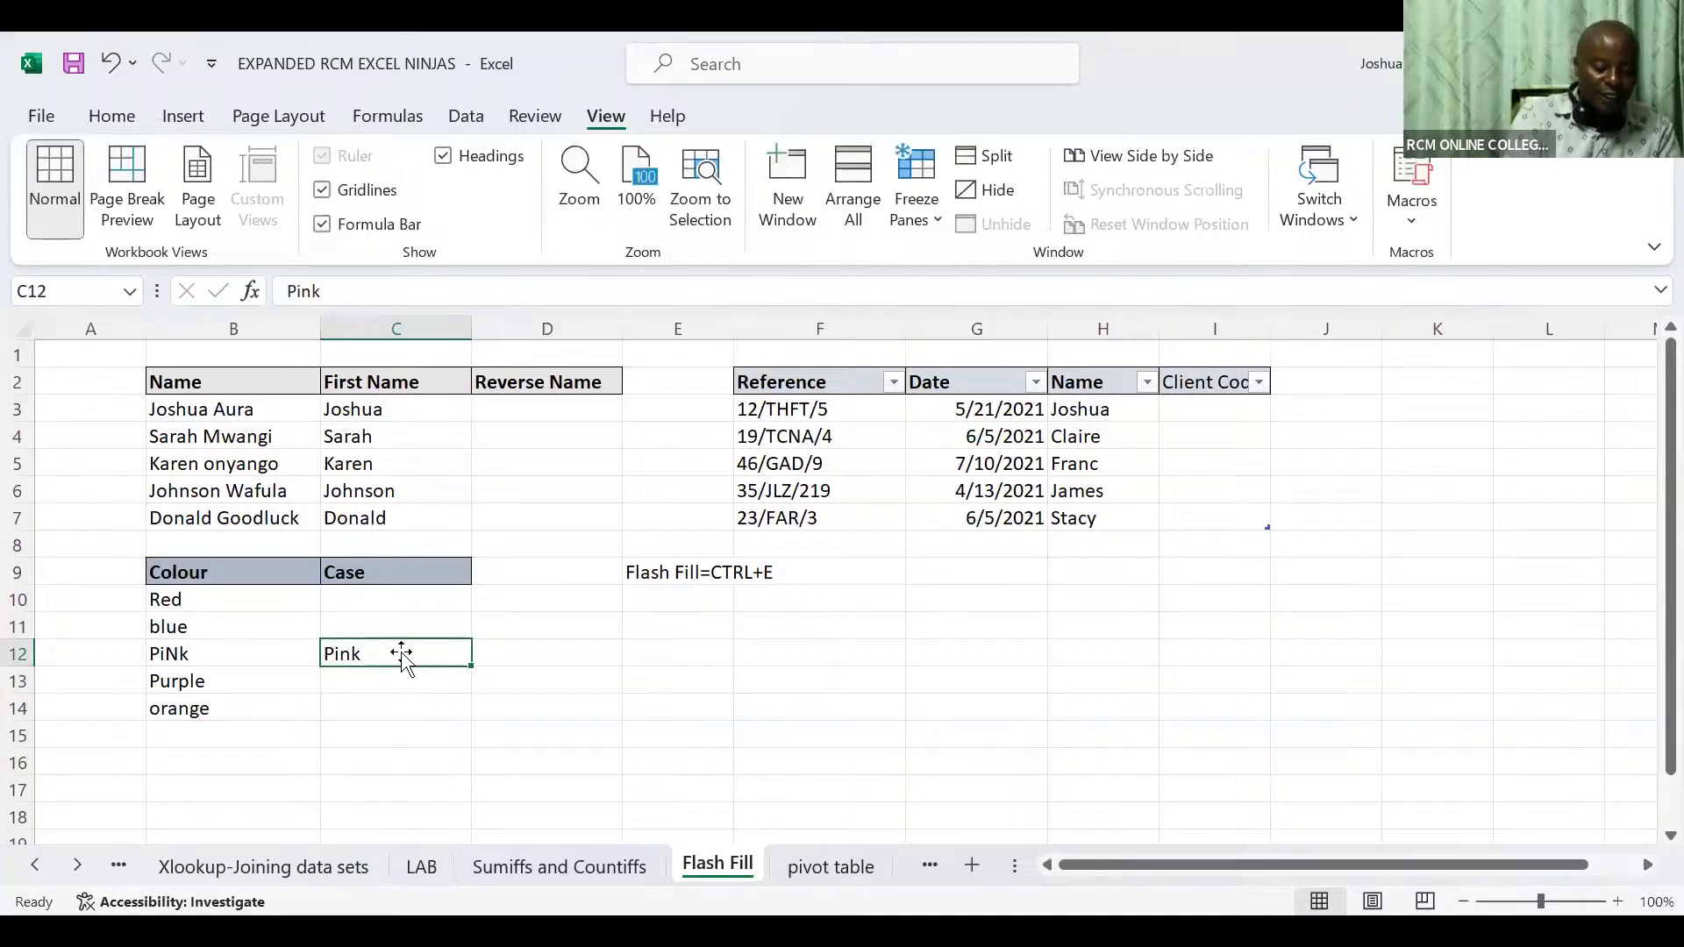
pyautogui.hotkey('ctrl', 'e')
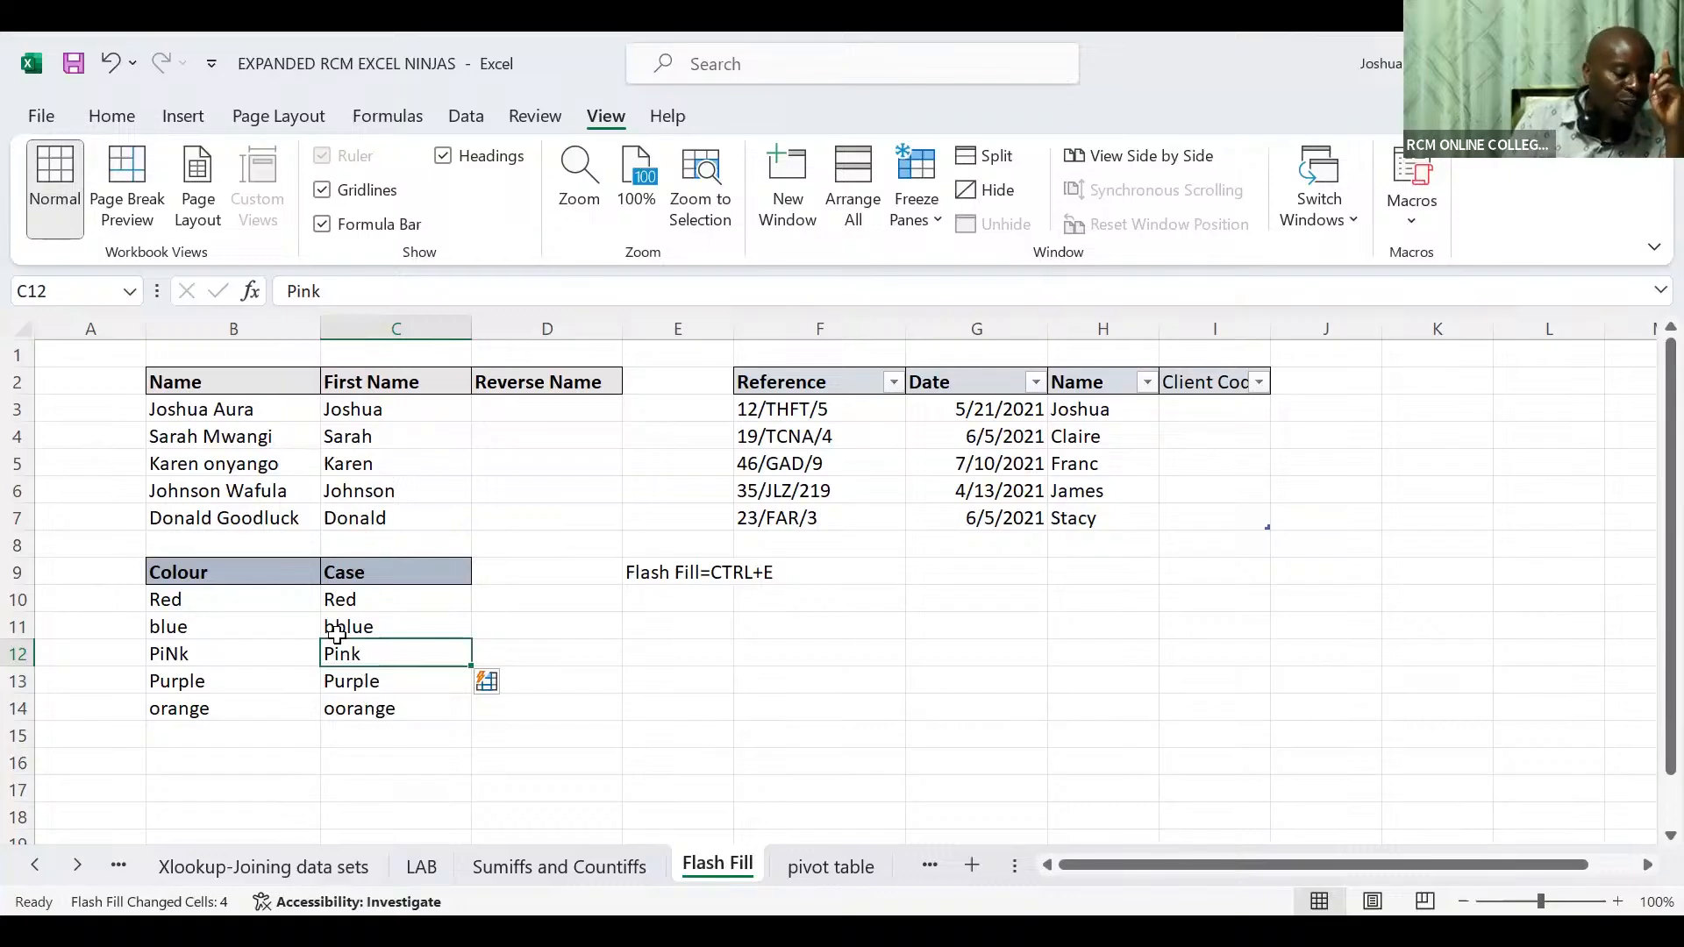
# Correct the flash-filled entry in C11 to Blue so the Case column follows the capitalized pattern
pyautogui.click(338, 625)
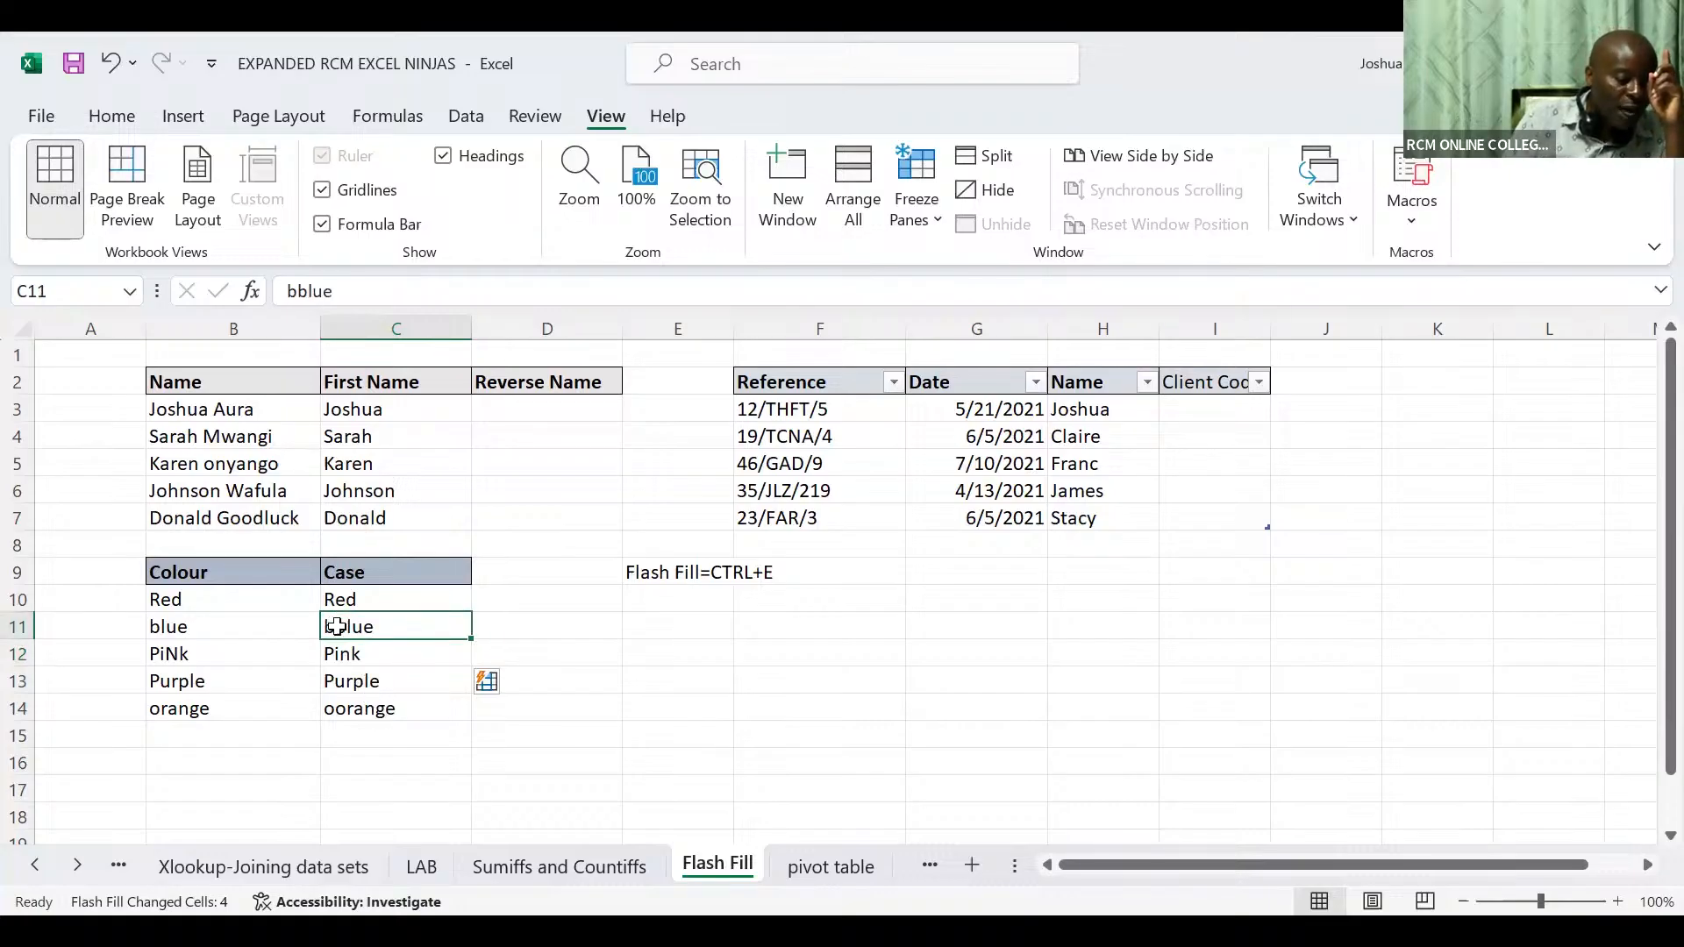
pyautogui.doubleClick(337, 625)
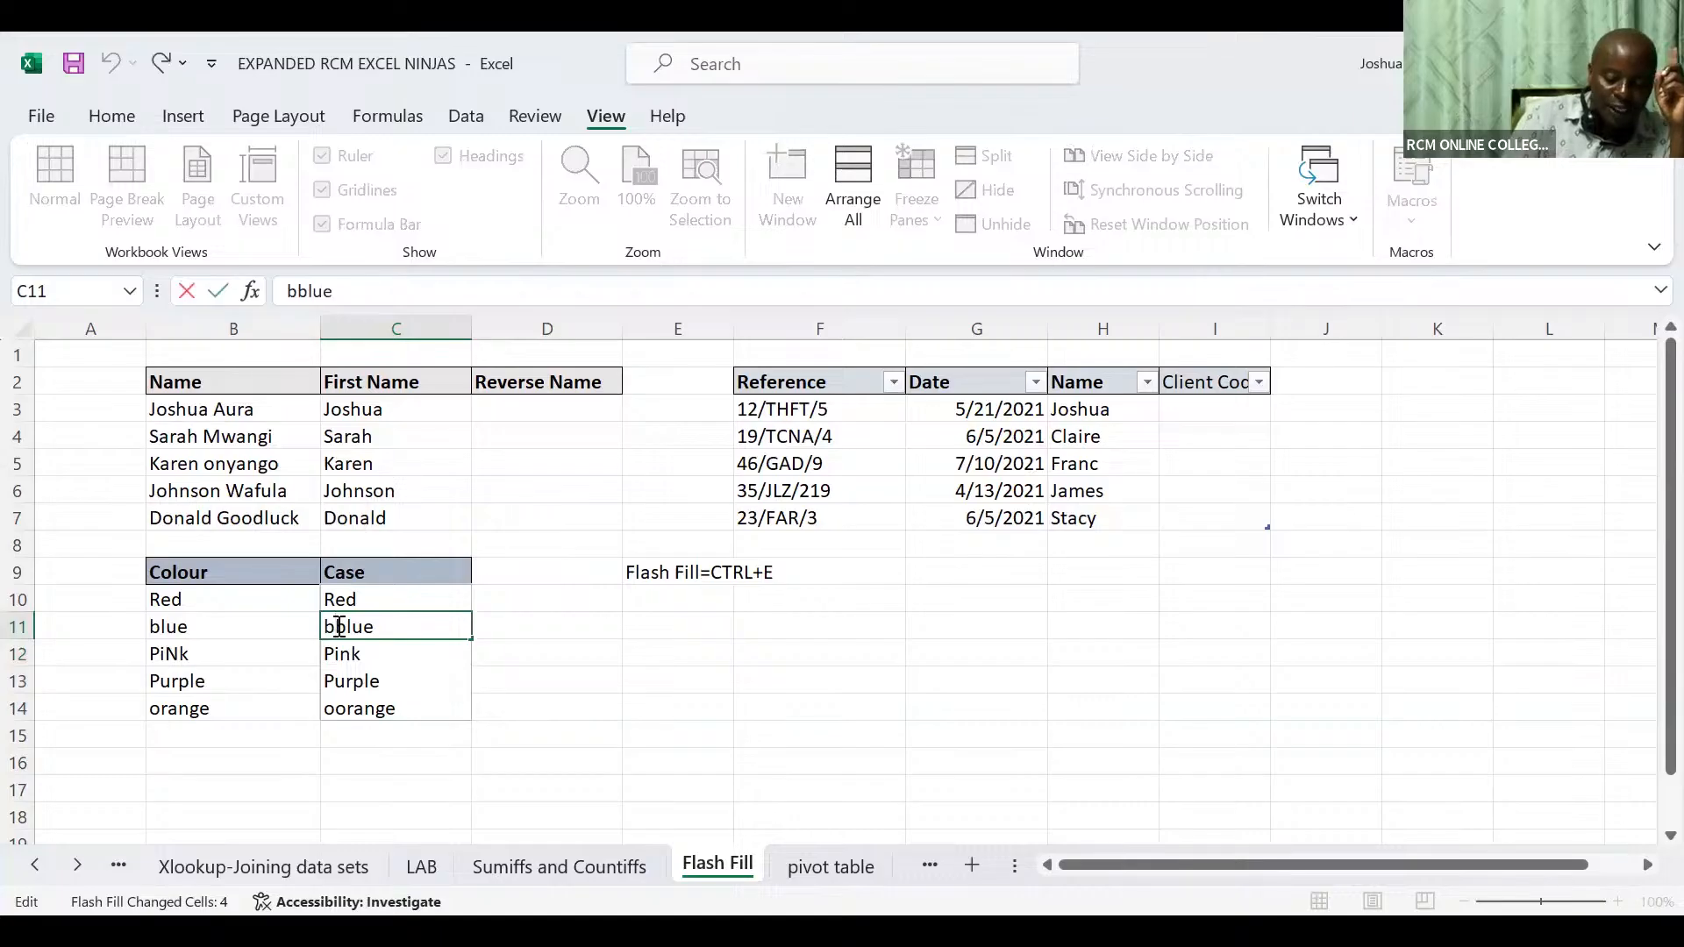
pyautogui.press('BackSpace')
pyautogui.press('BackSpace')
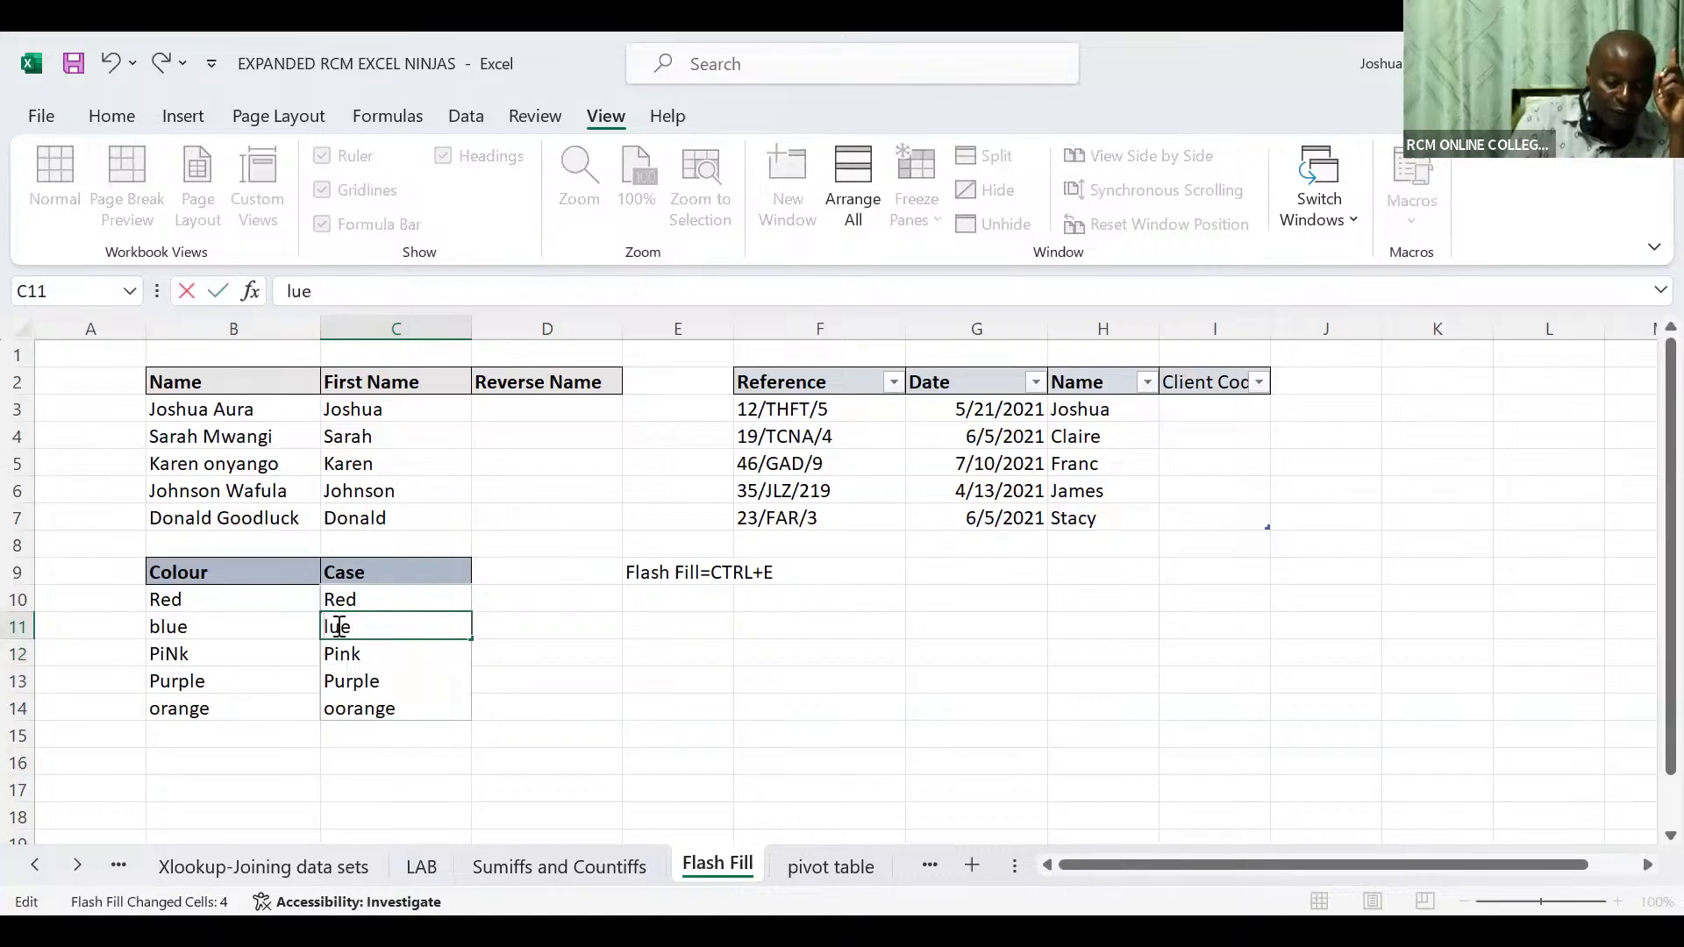
pyautogui.write('B')
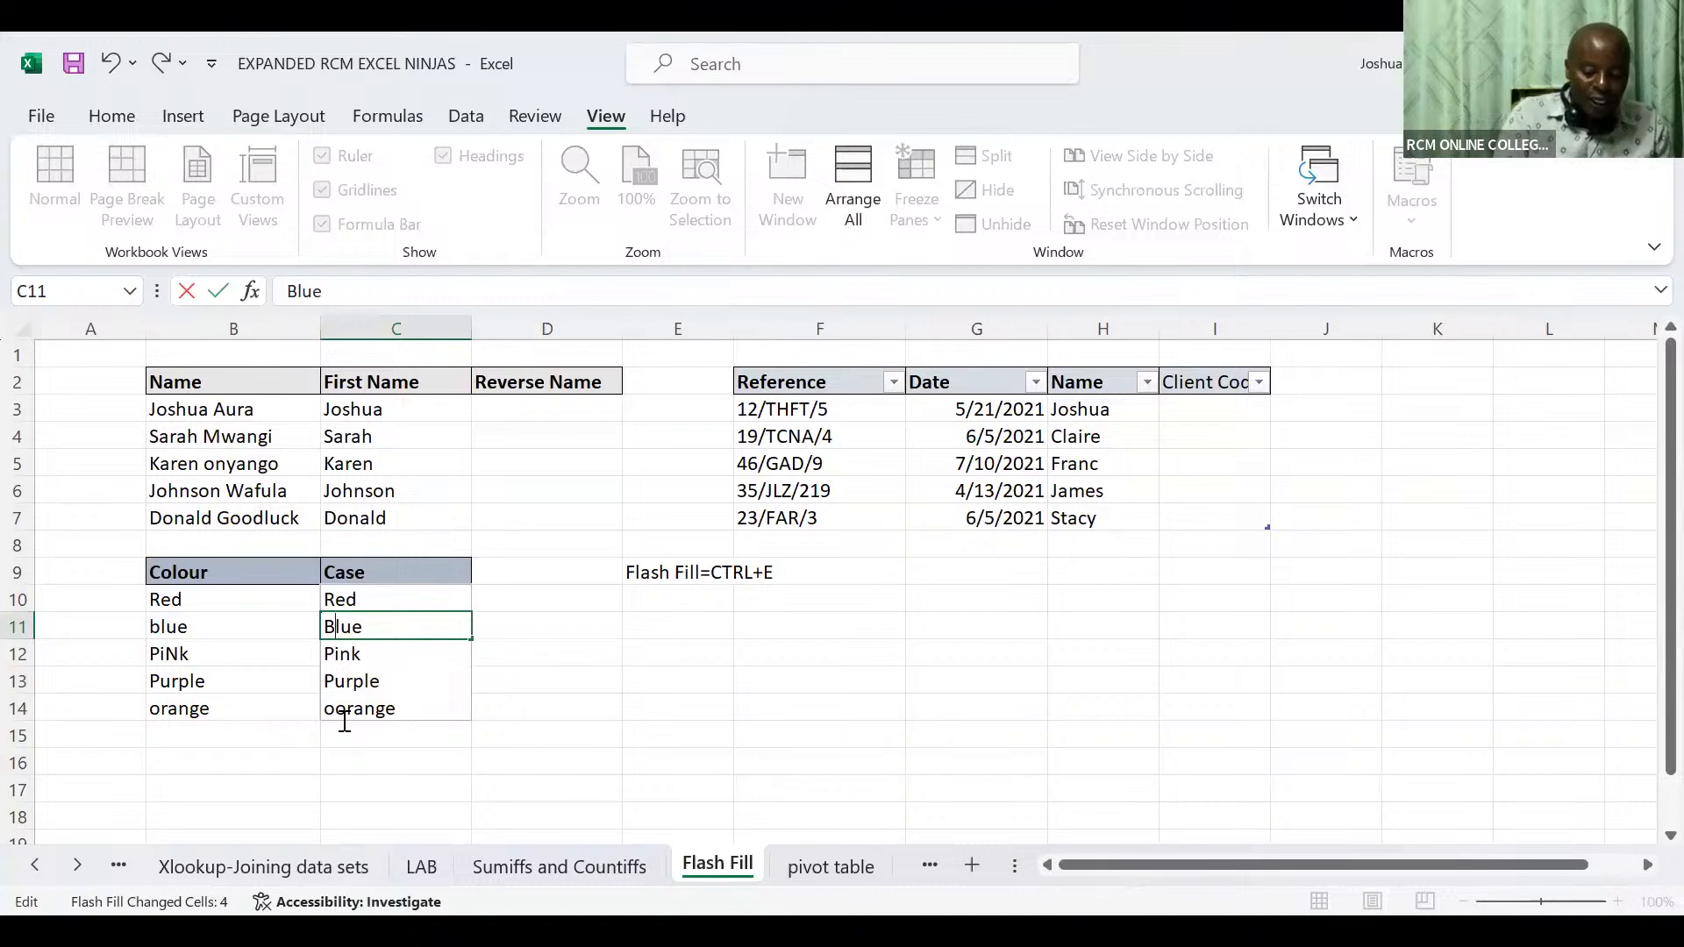
pyautogui.press('Return')
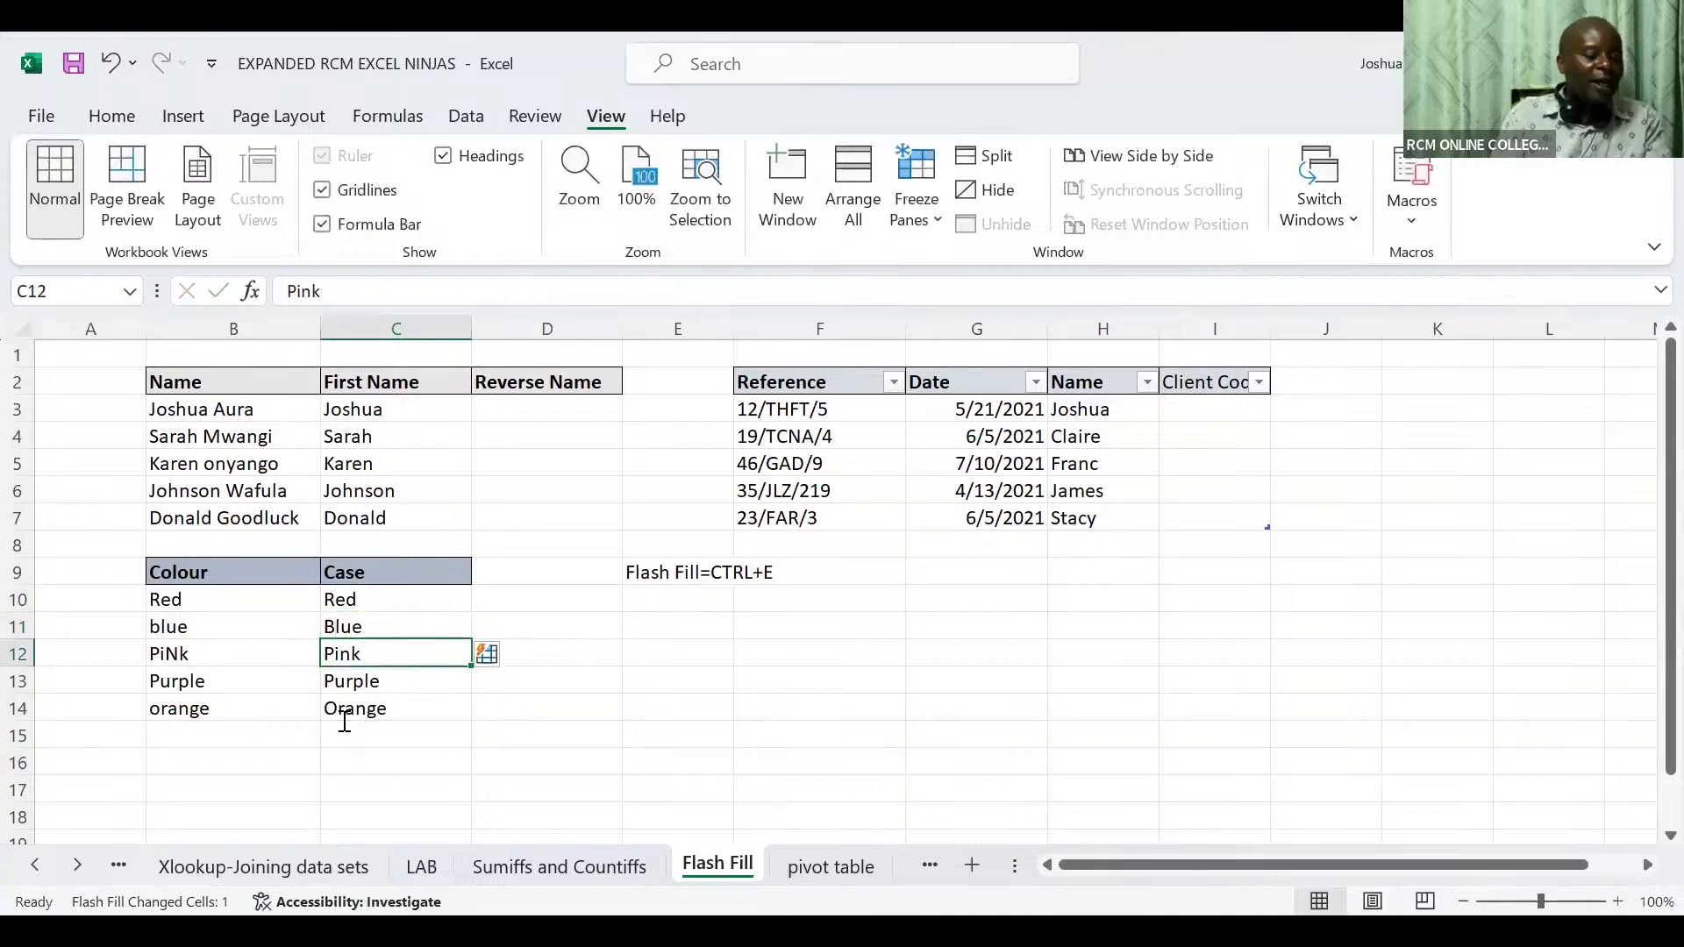